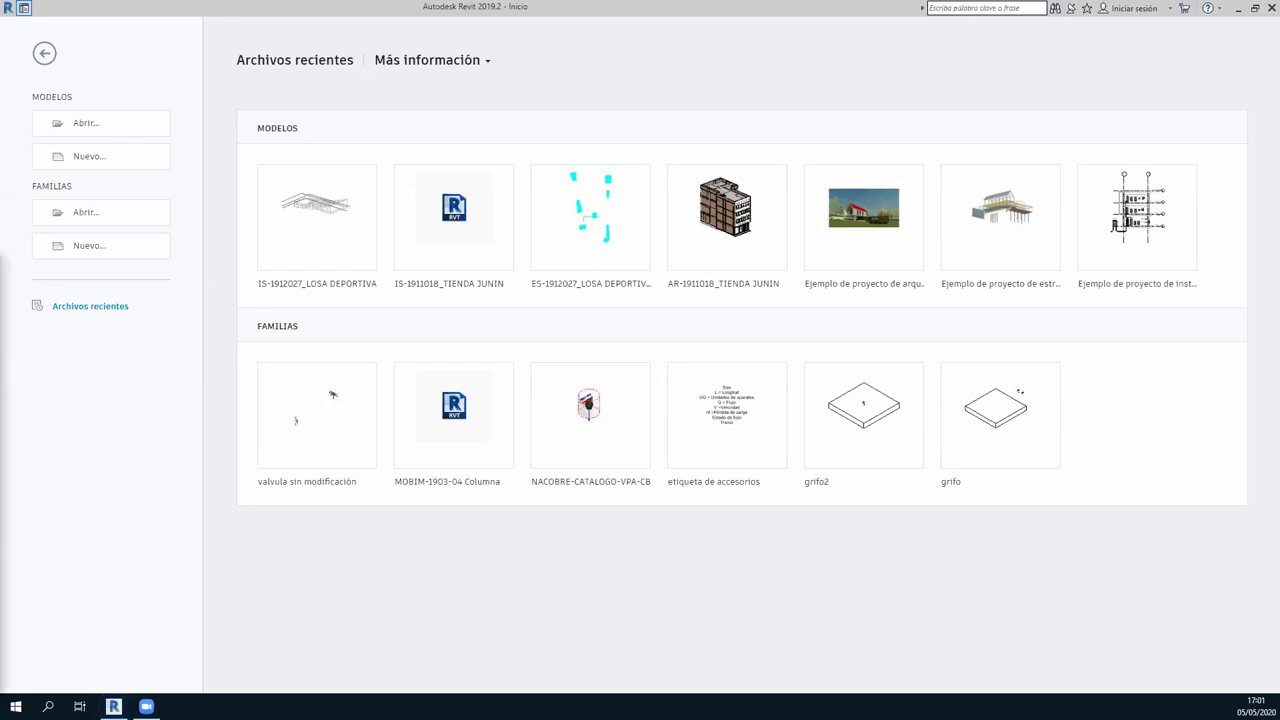
Open File Explorer on the Disco local (I:) drive.
key(super+e)
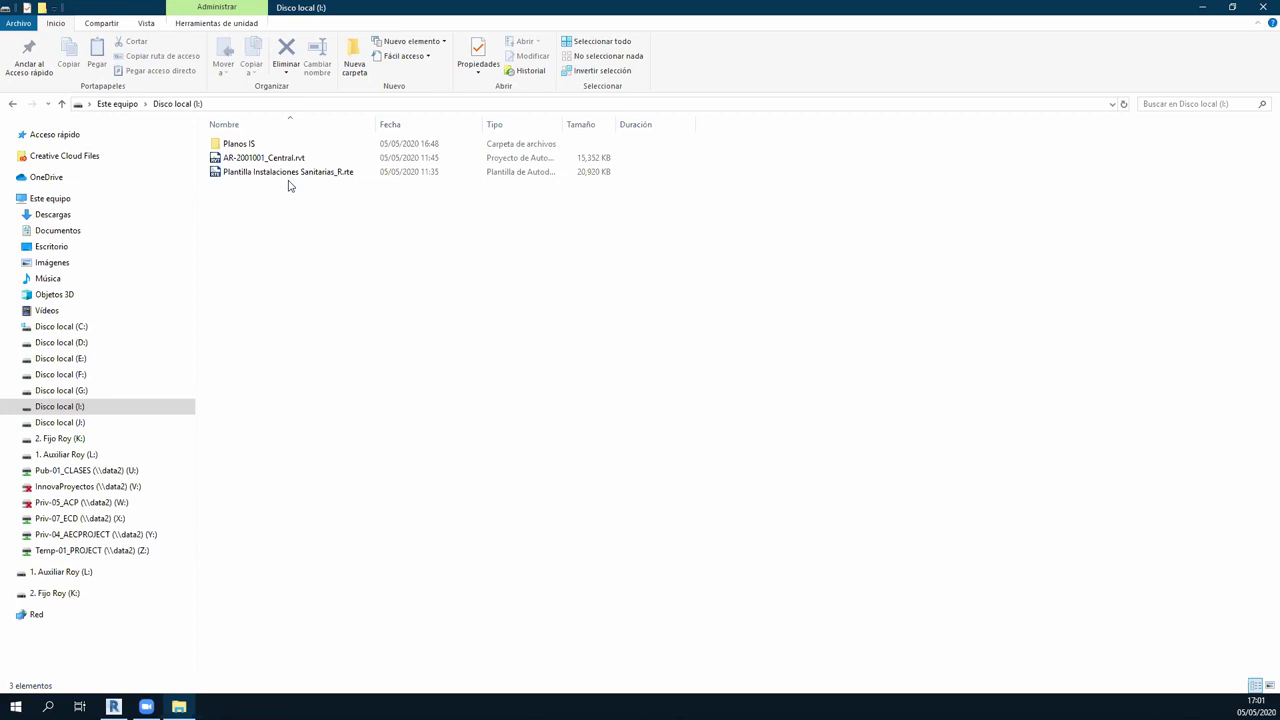
click(440, 145)
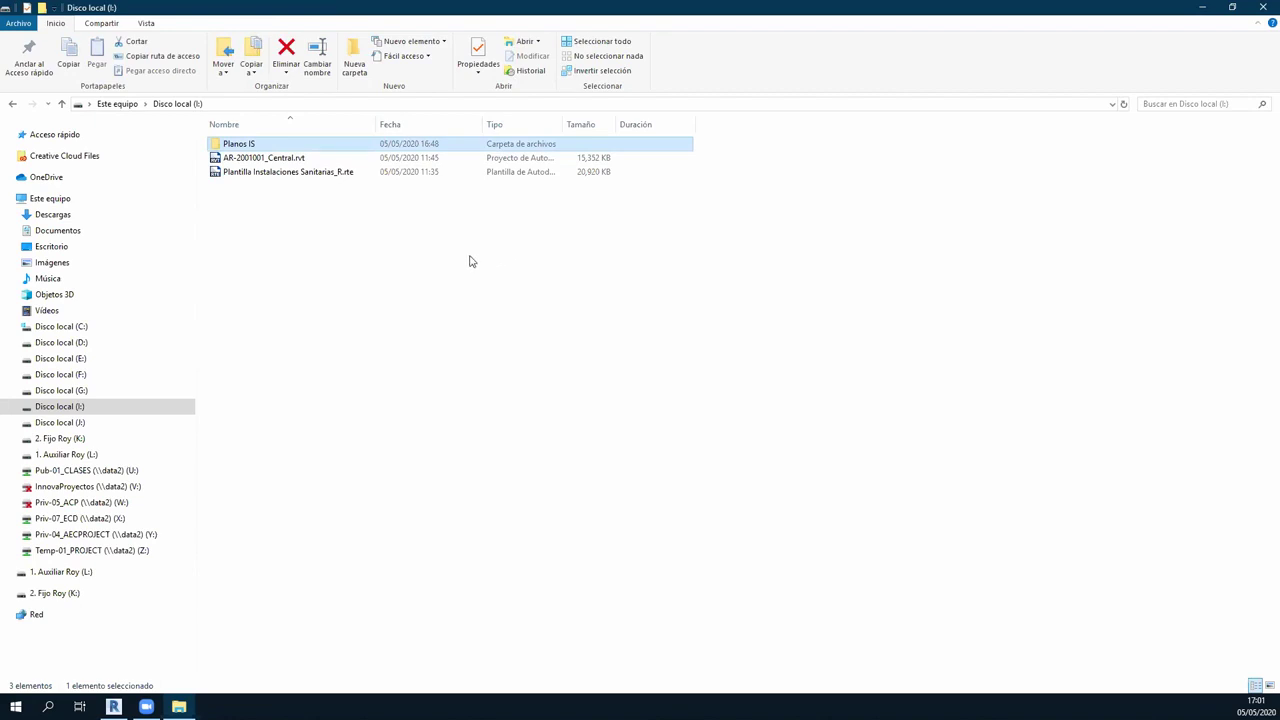
click(263, 160)
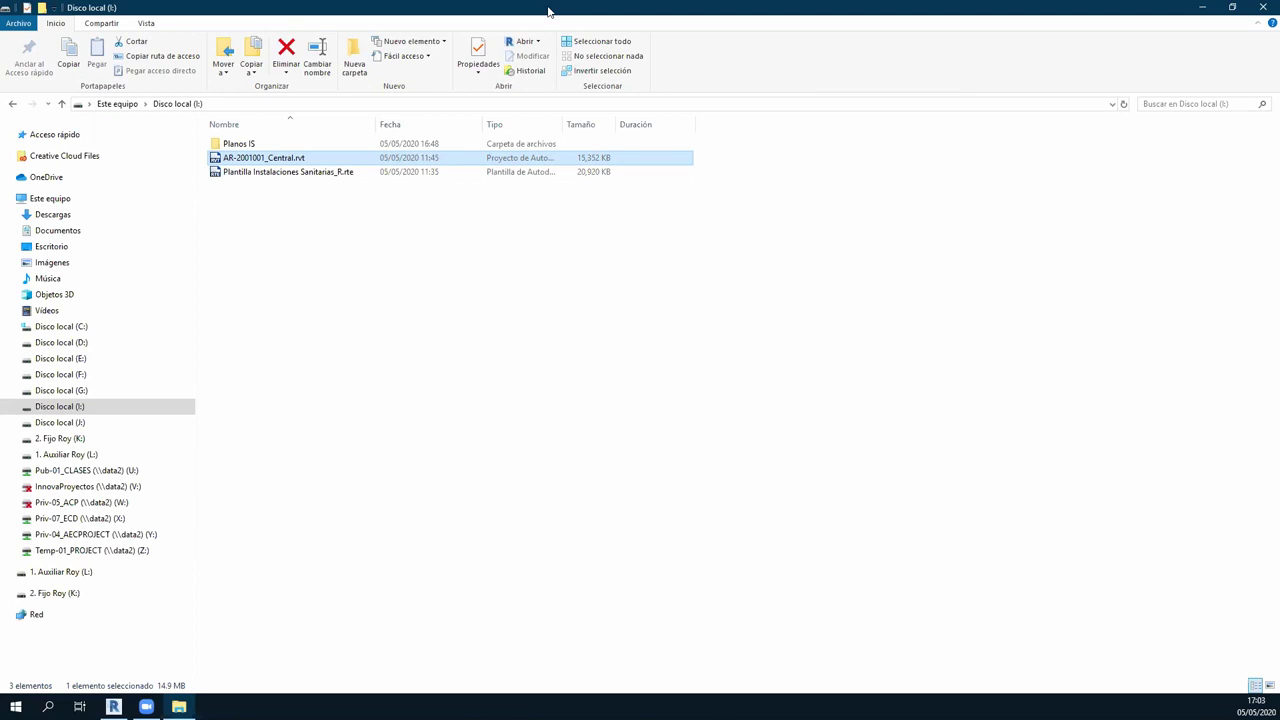
Close File Explorer to return to Revit's Archivos recientes start page.
key(alt+F4)
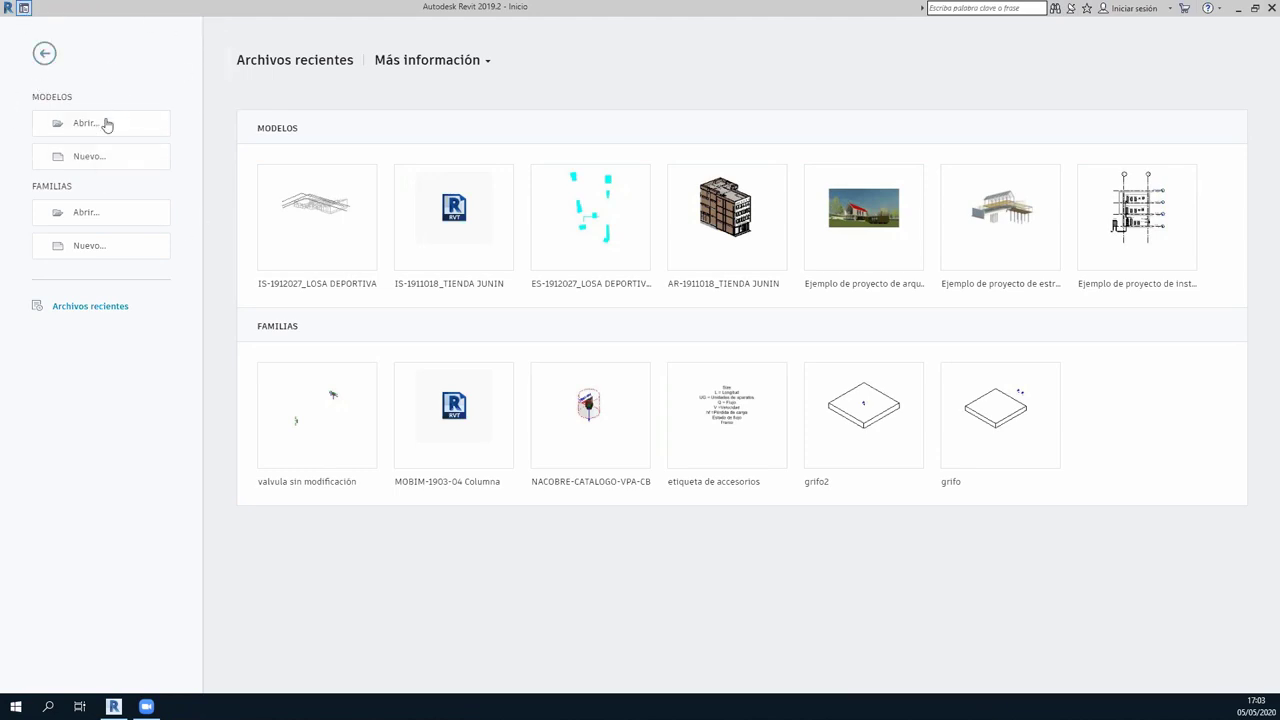
Start a new project from template I:\Plantilla Instalaciones Sanitarias_R.rte.
click(88, 157)
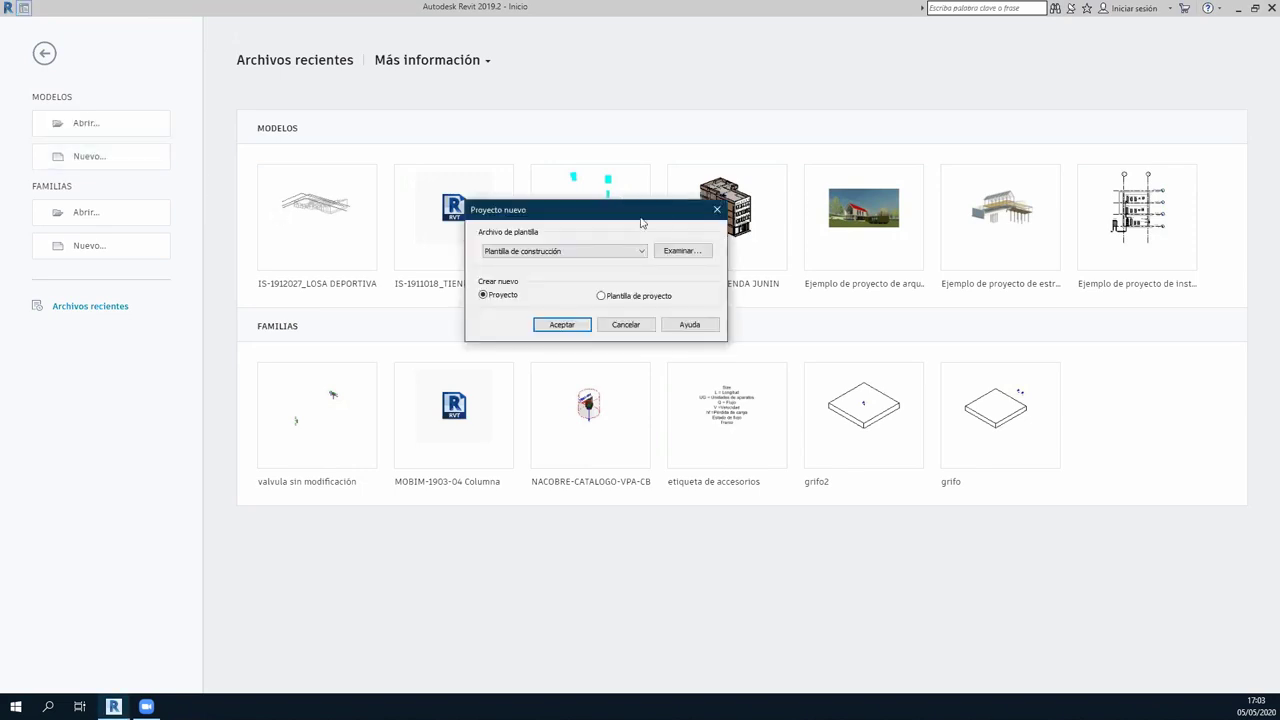
click(688, 251)
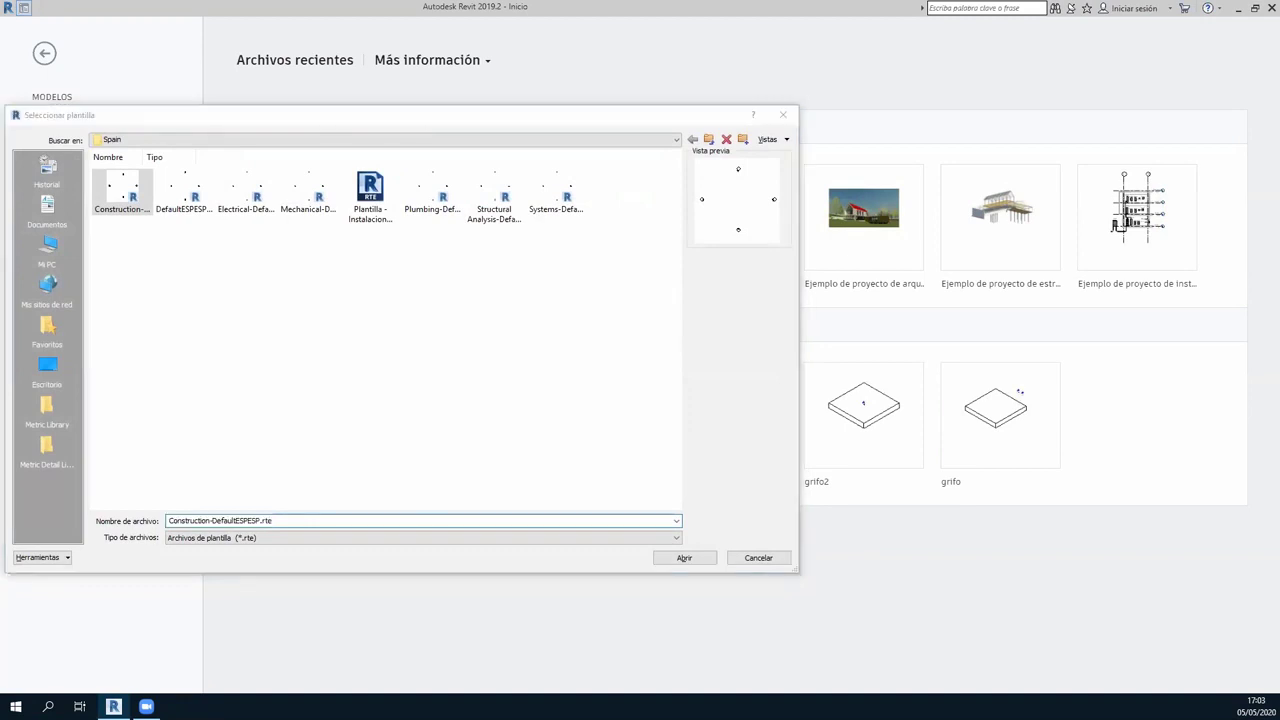
click(335, 516)
text(I:\)
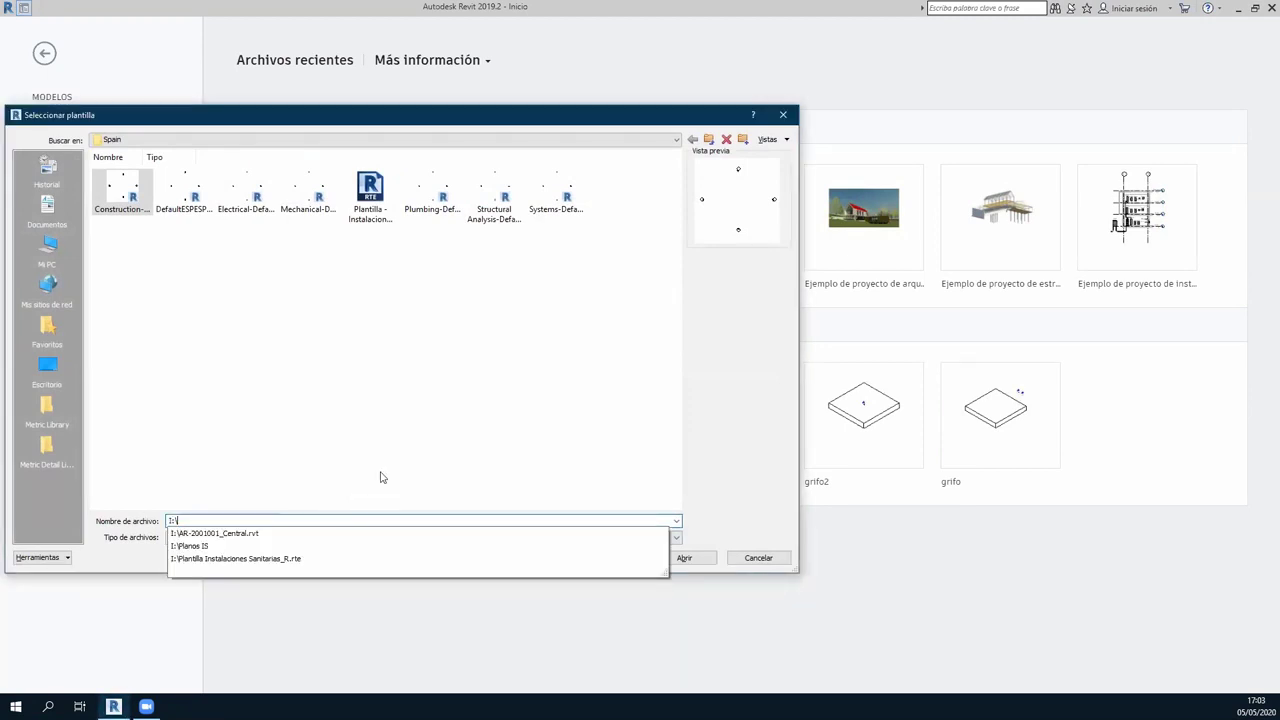
key(Return)
click(176, 214)
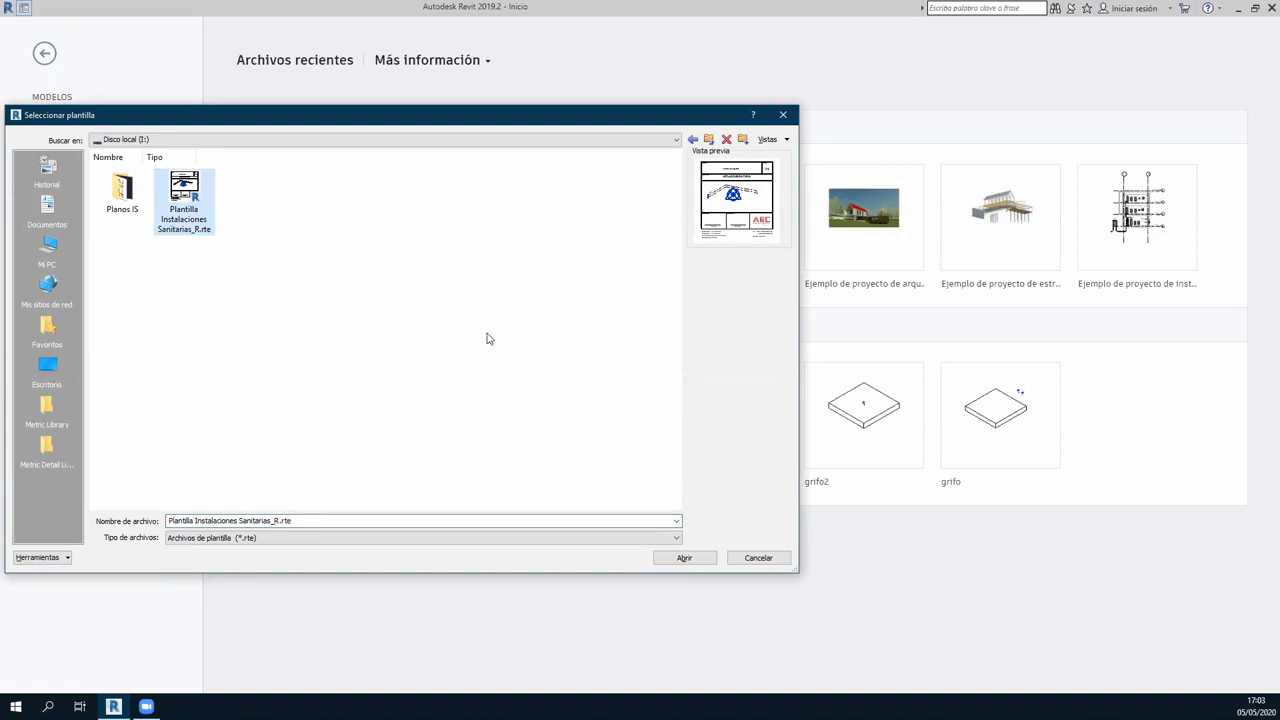
click(685, 558)
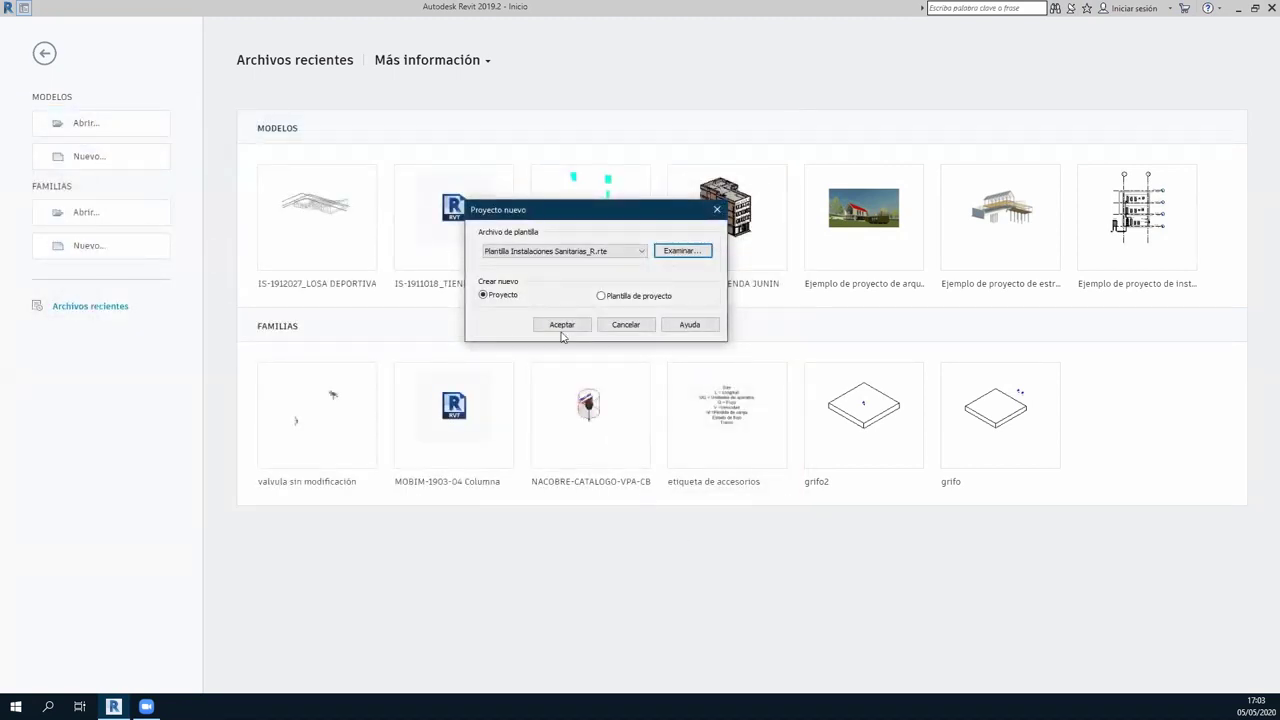
click(564, 328)
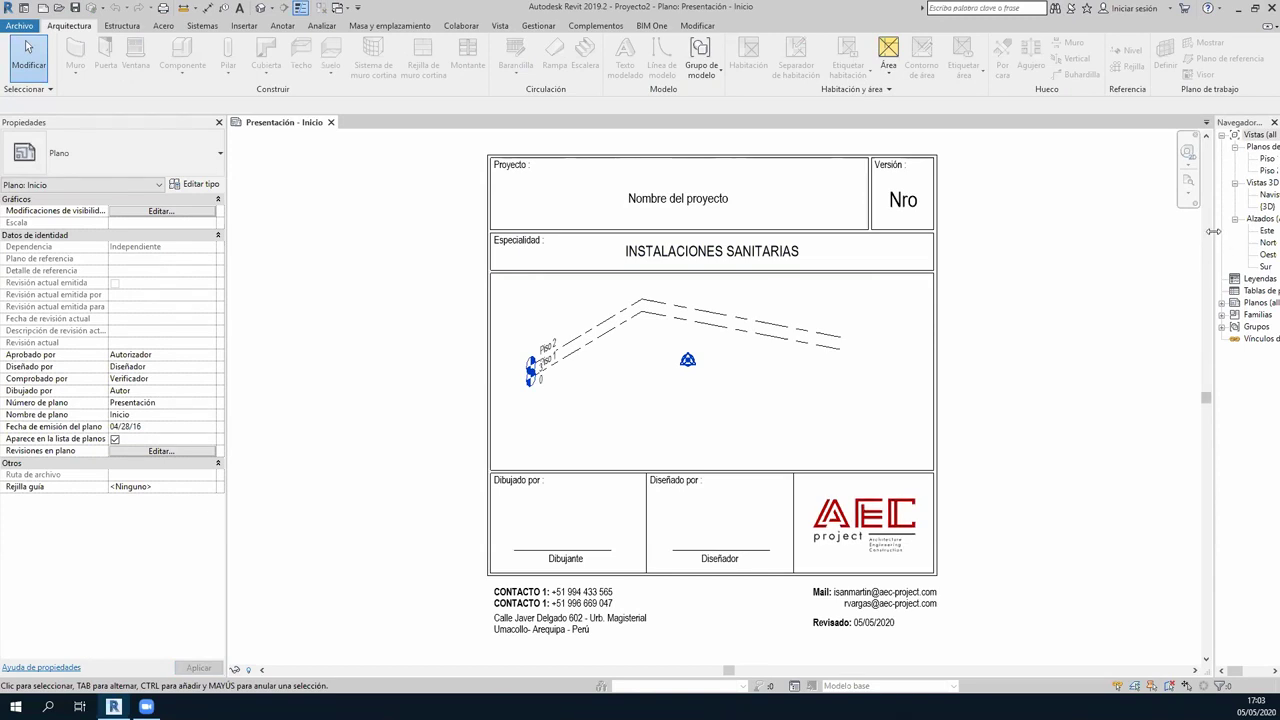
Widen the Project Browser and open the {3D} view showing levels Piso 1 and Piso 2.
drag(1213, 240, 1118, 245)
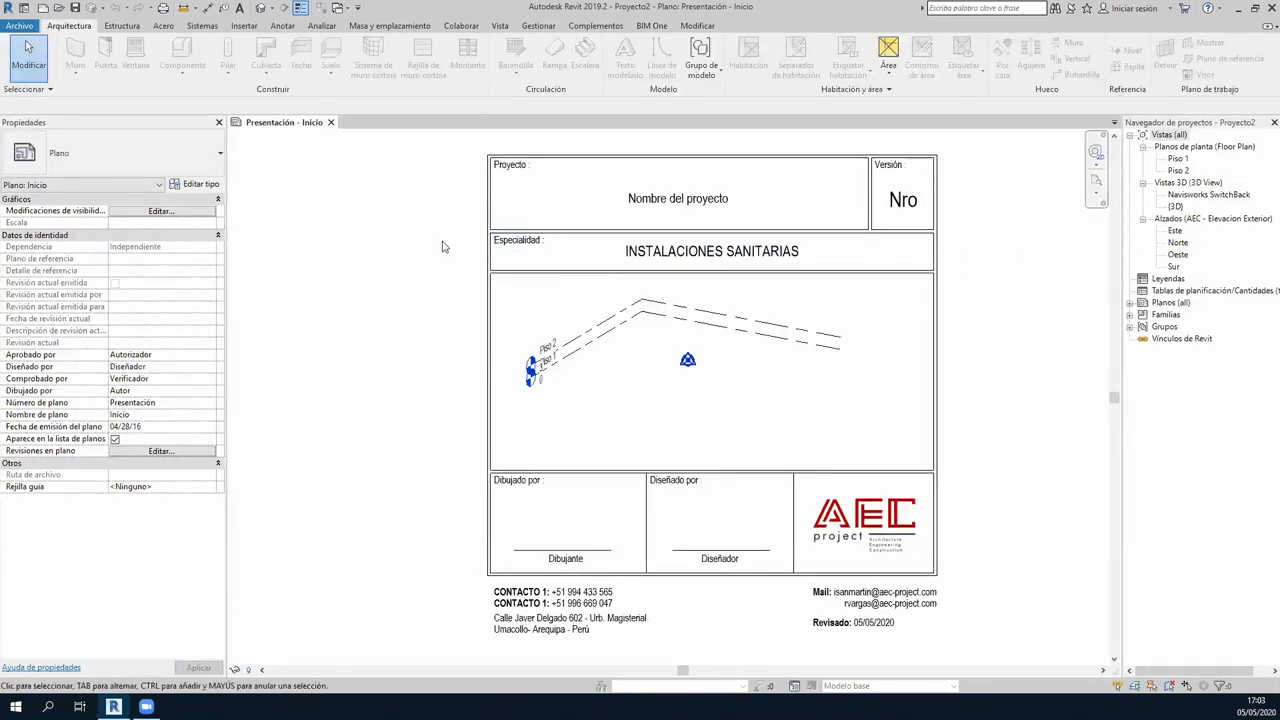
middle_drag(430, 279, 353, 283)
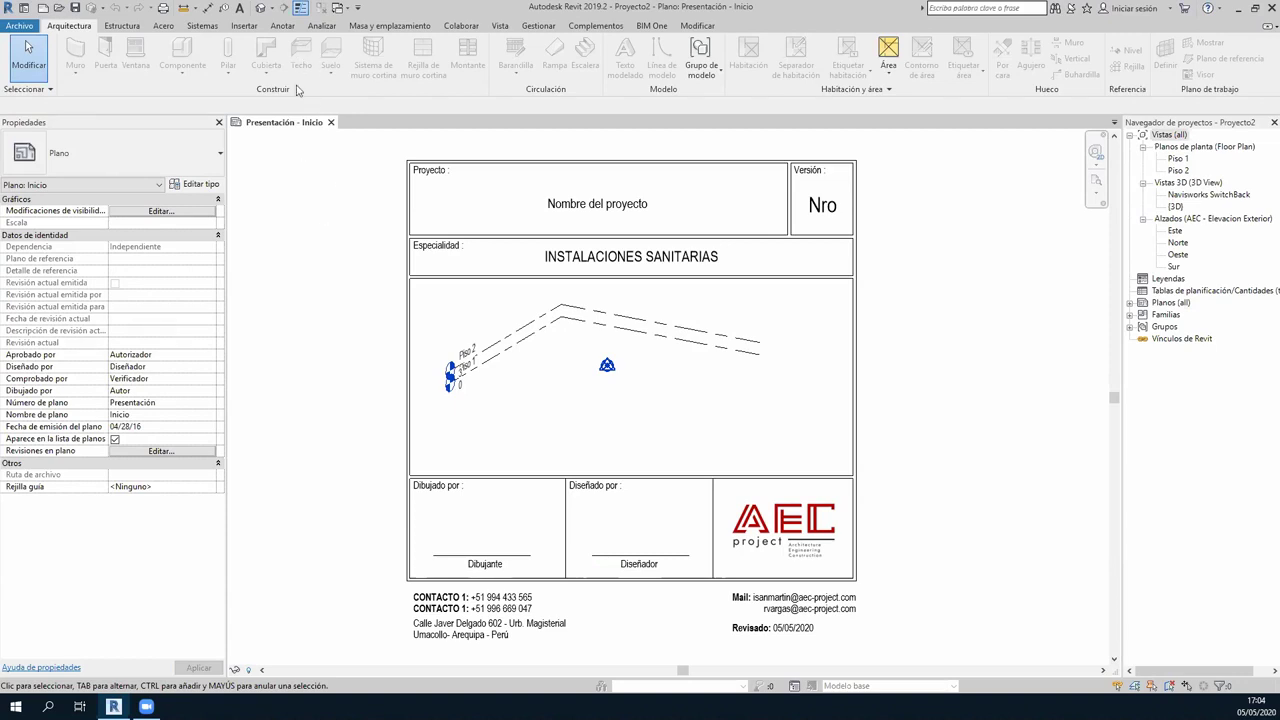
click(261, 8)
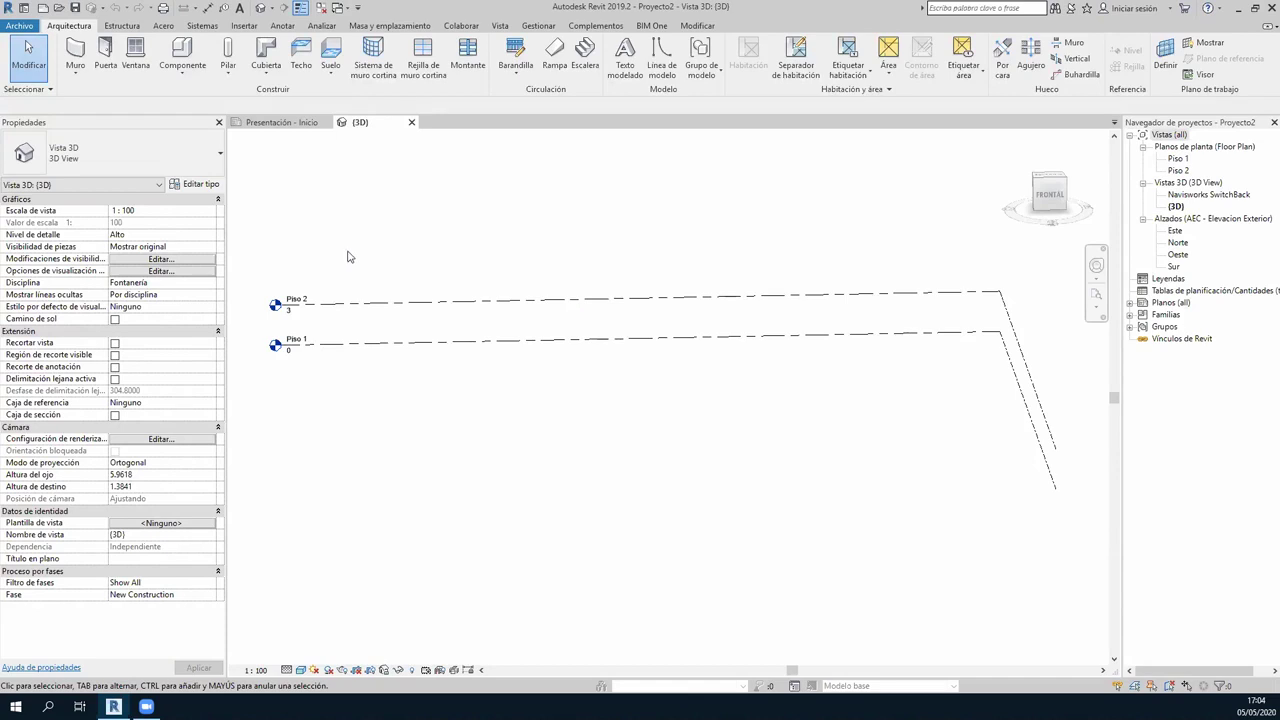
mouse_move(397, 448)
shift+middle_down()
mouse_move(470, 463)
mouse_move(569, 449)
mouse_move(700, 463)
mouse_move(637, 471)
mouse_move(625, 430)
shift+middle_up()
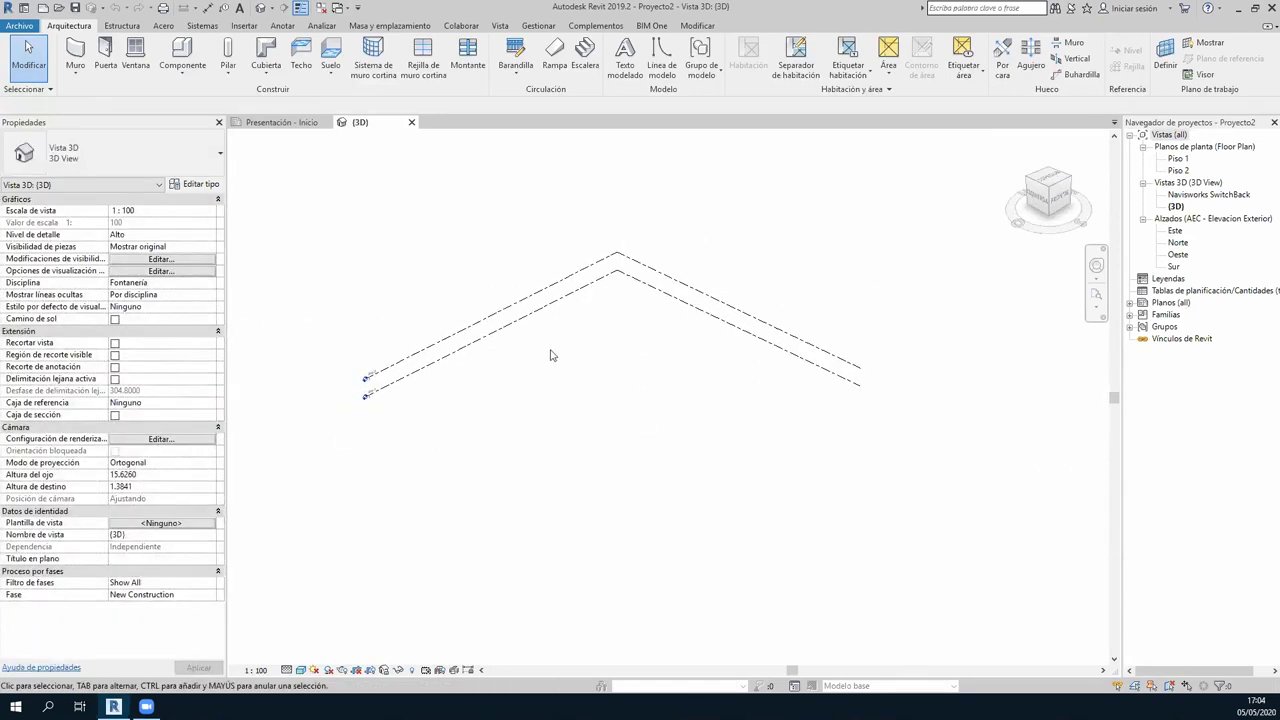
click(540, 24)
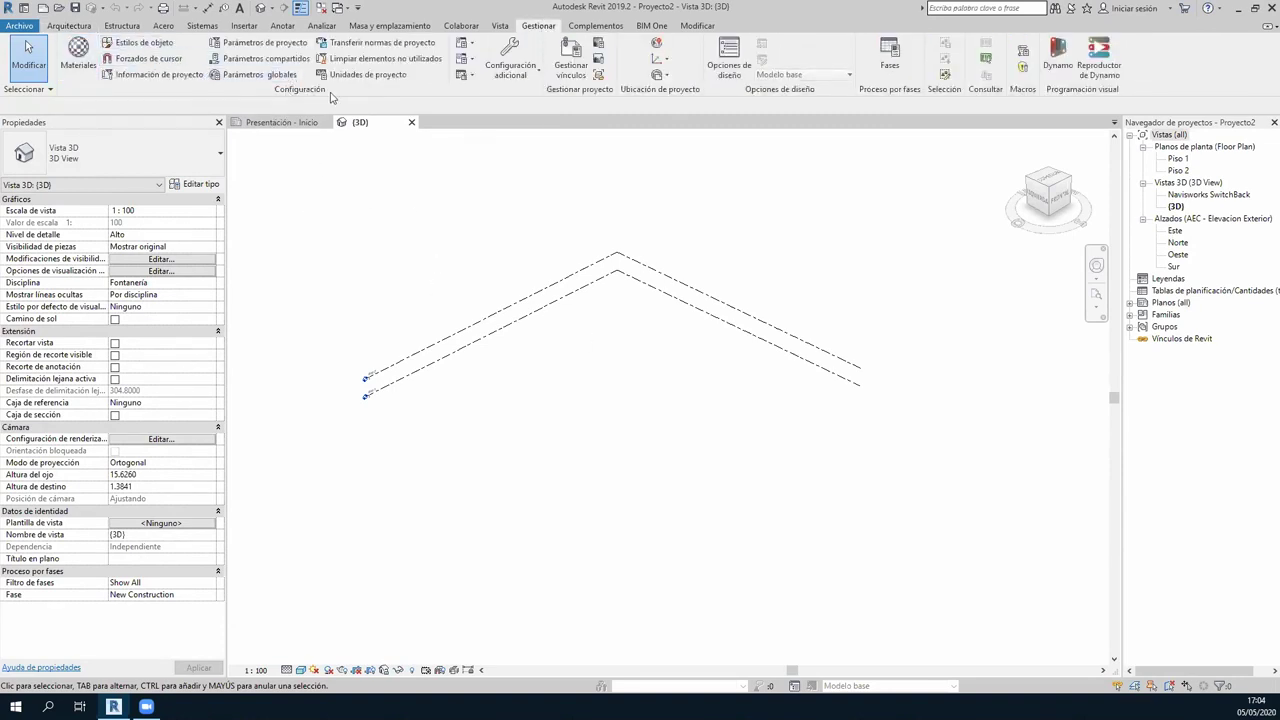
Show the Fontanería project units, reviewing Flujo, Presión and Tamaño de tubería.
click(360, 74)
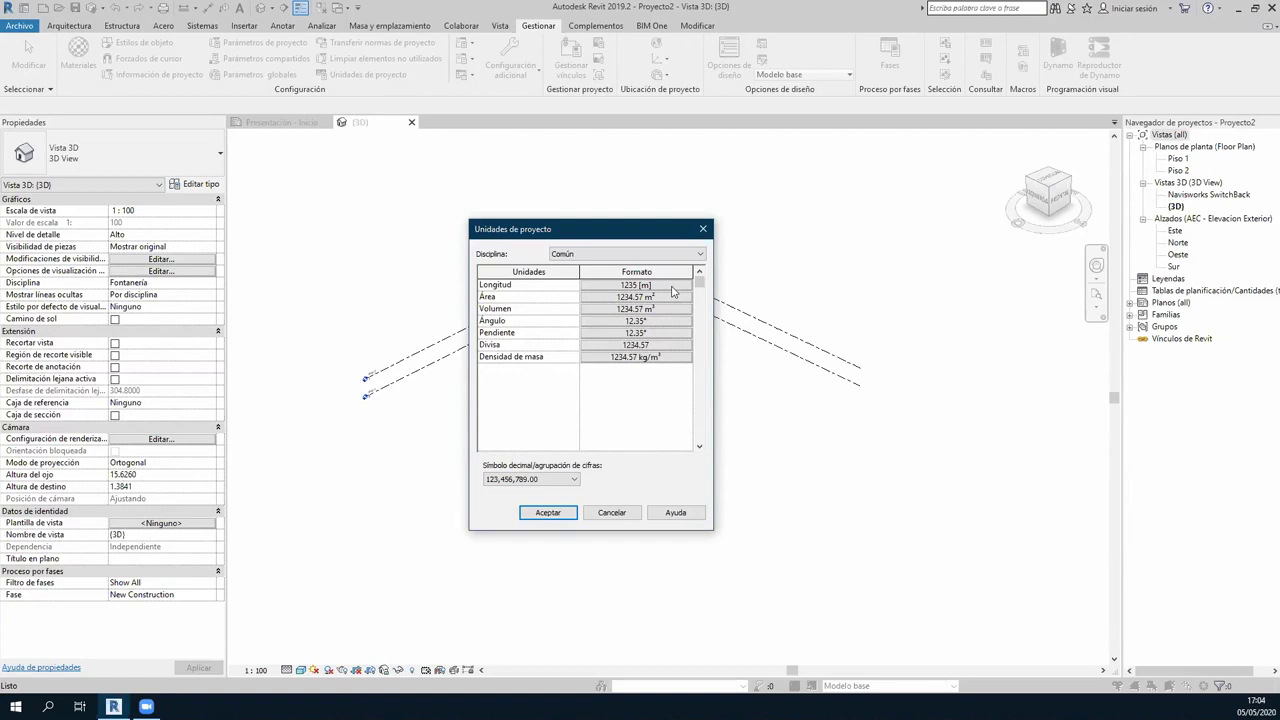
click(630, 254)
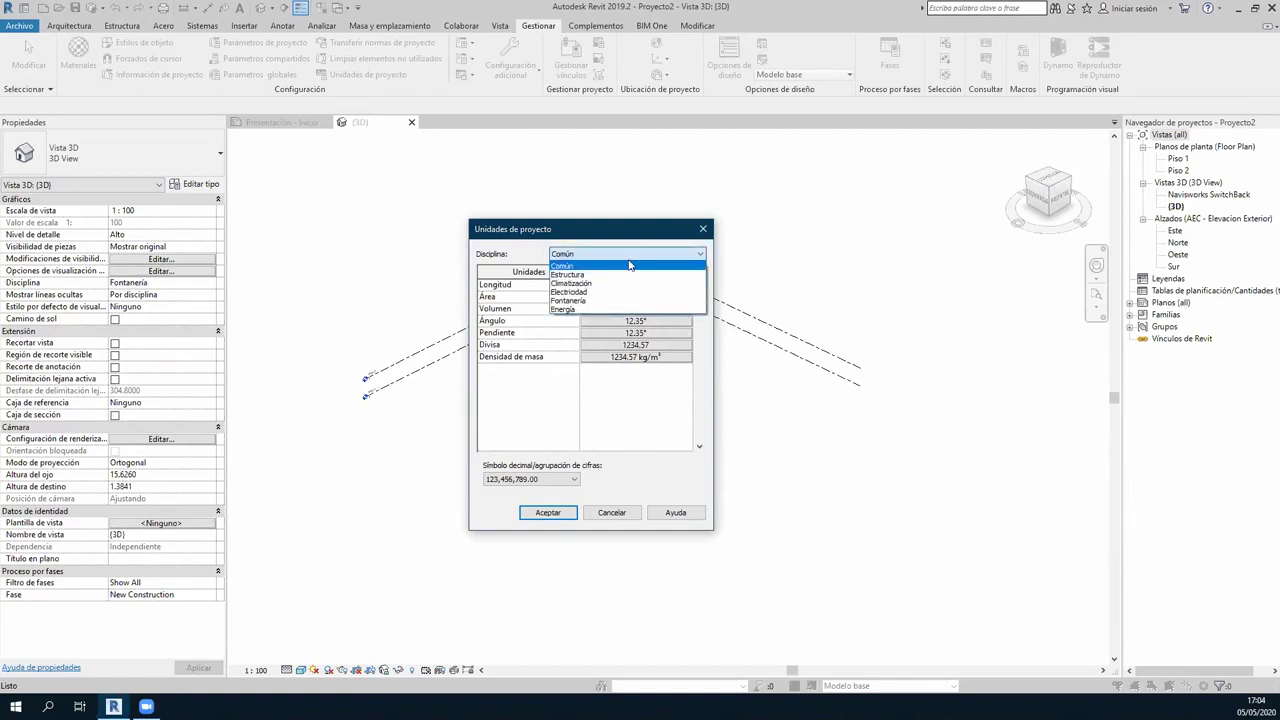
click(592, 303)
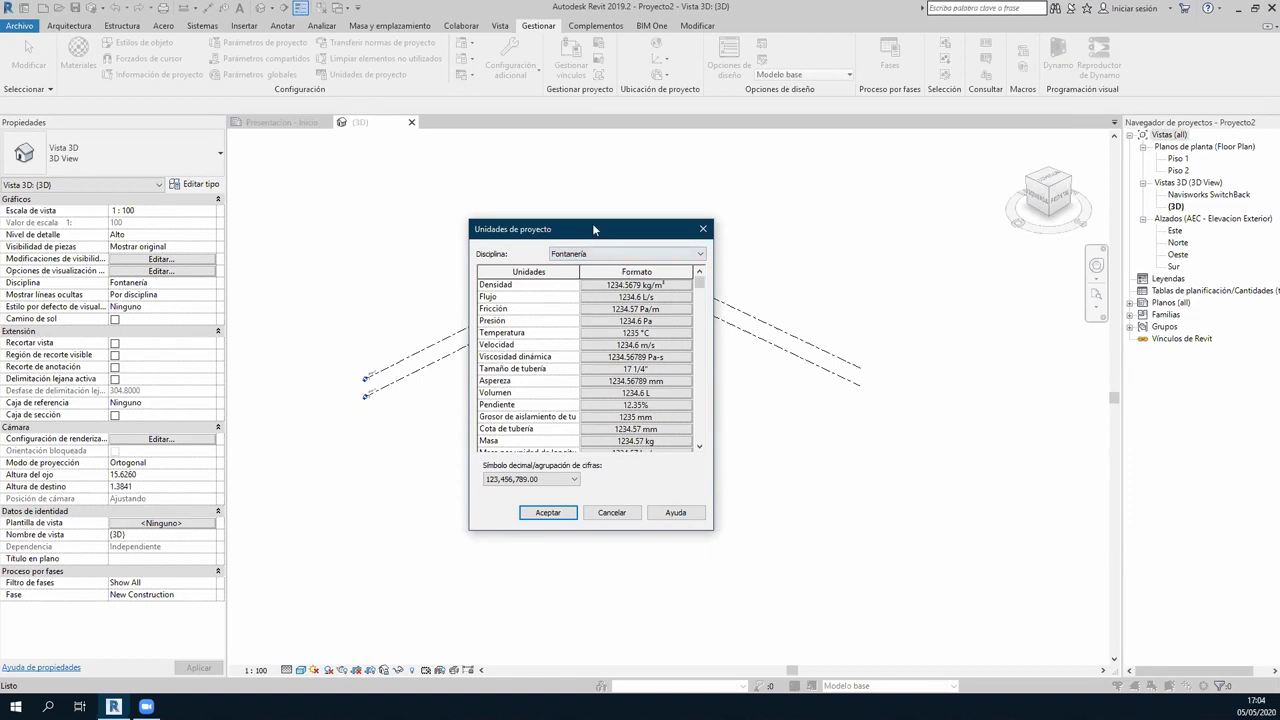
drag(597, 230, 585, 205)
scroll(588, 277, down, 1)
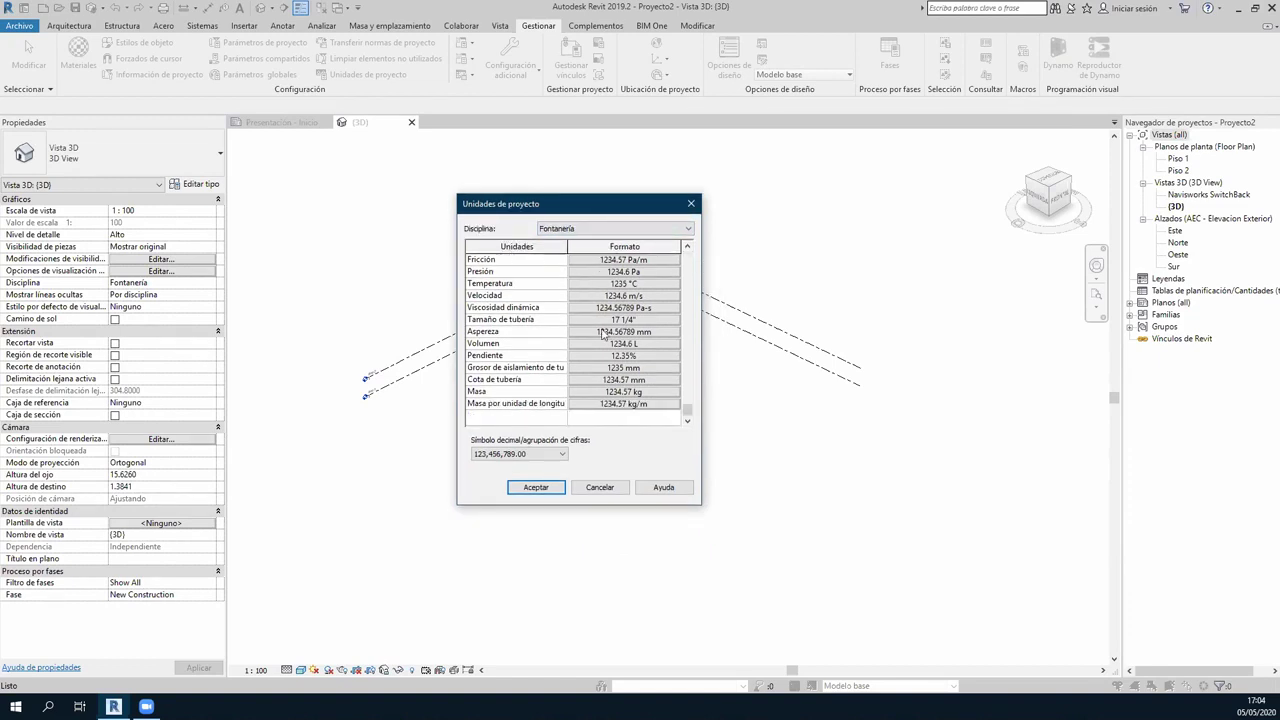
scroll(603, 333, up, 1)
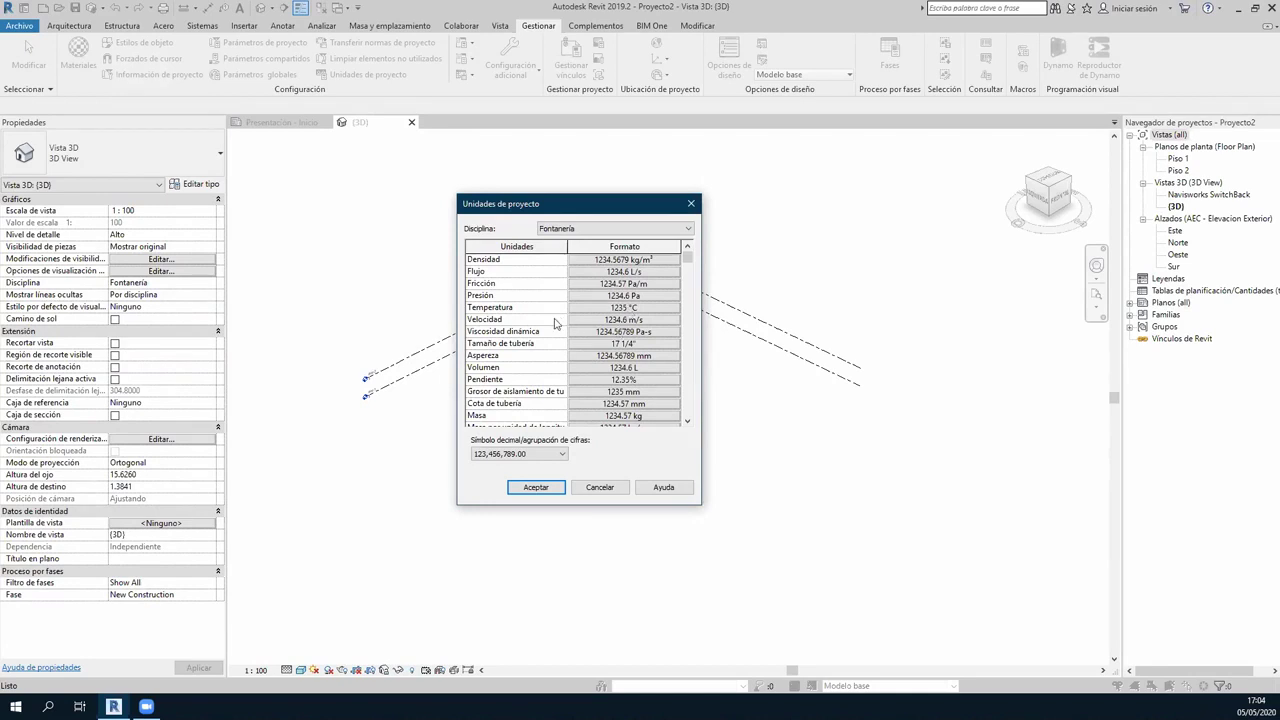
scroll(557, 322, down, 1)
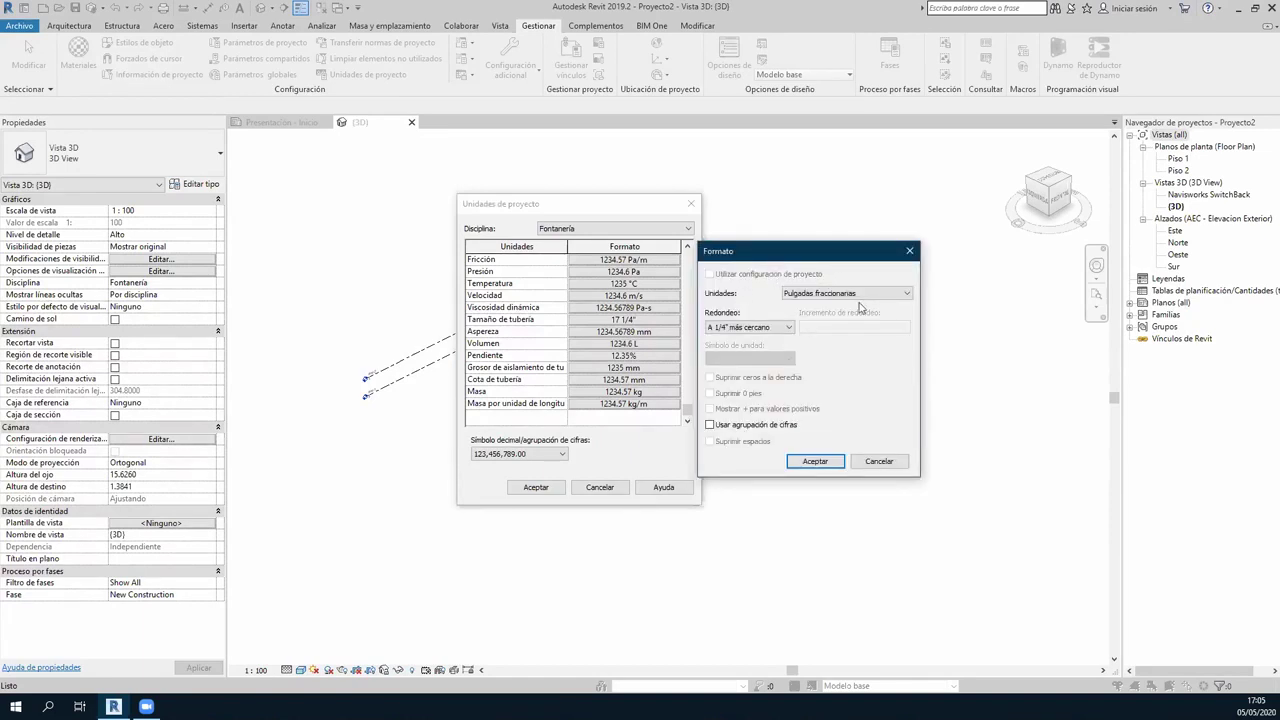
Keep pipe size in Pulgadas fraccionarias rounded to the nearest 1/4", then close Project Units.
click(846, 293)
click(810, 304)
click(735, 328)
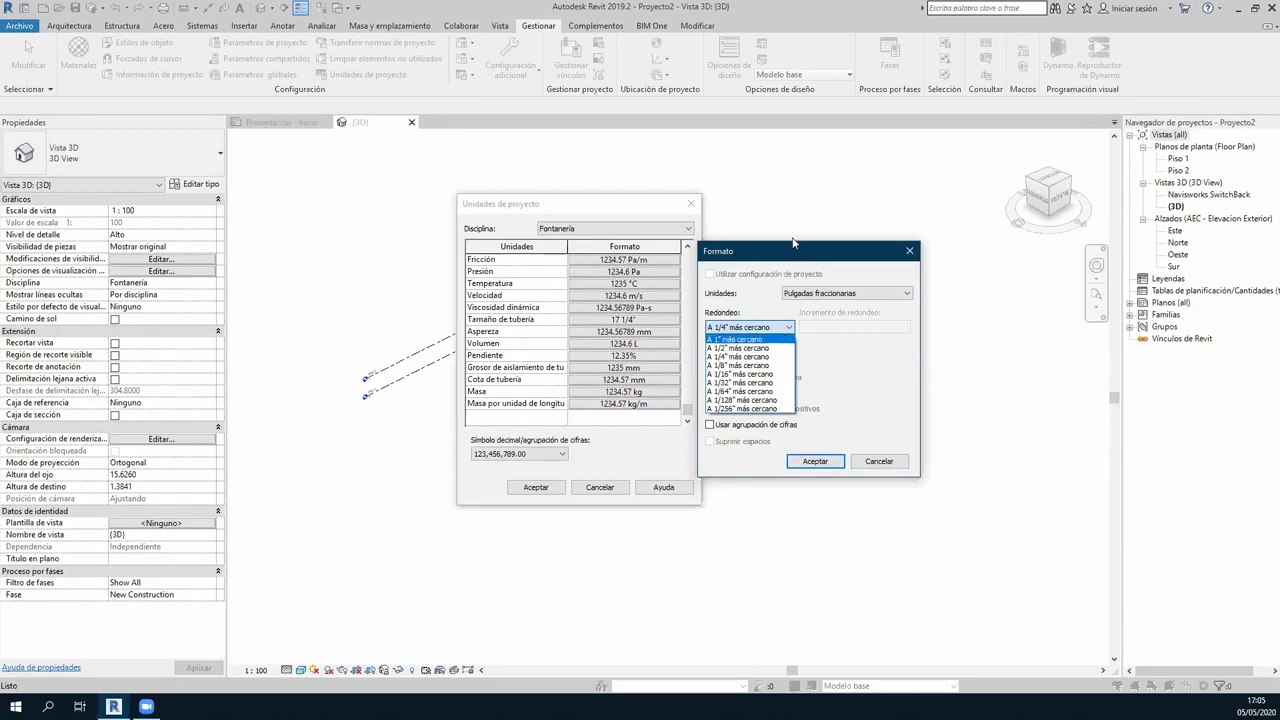
click(763, 357)
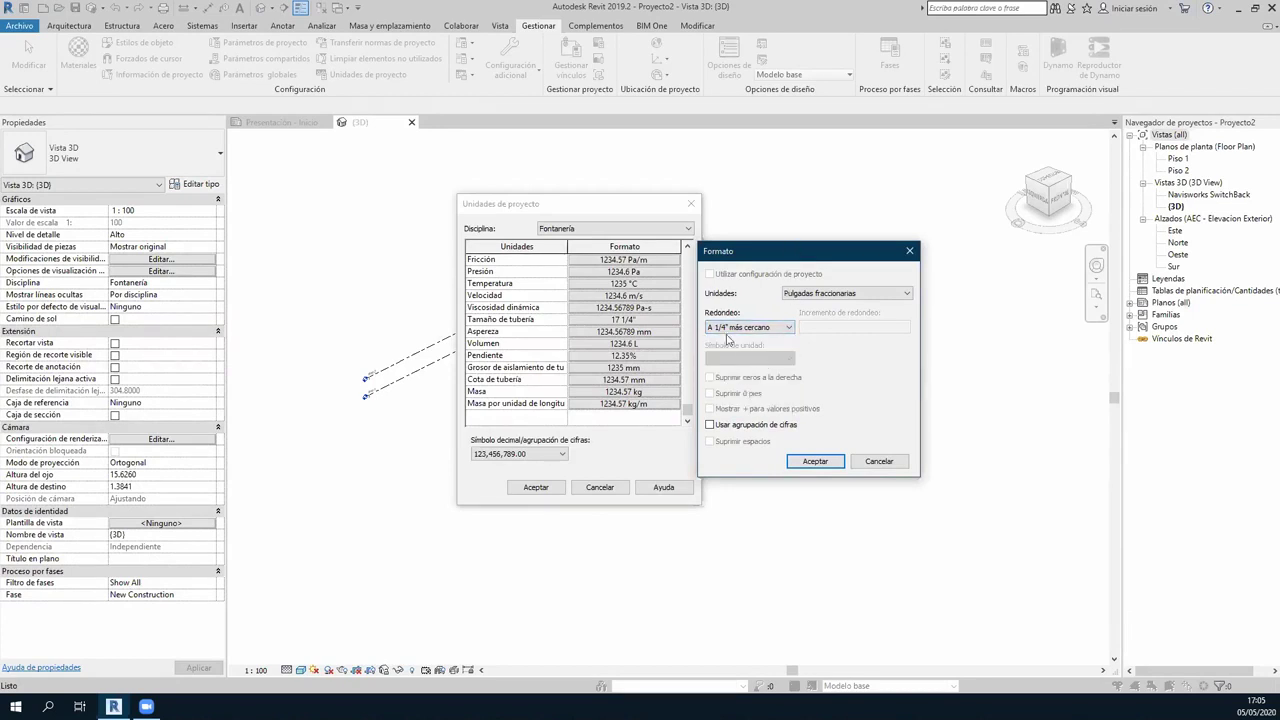
click(830, 467)
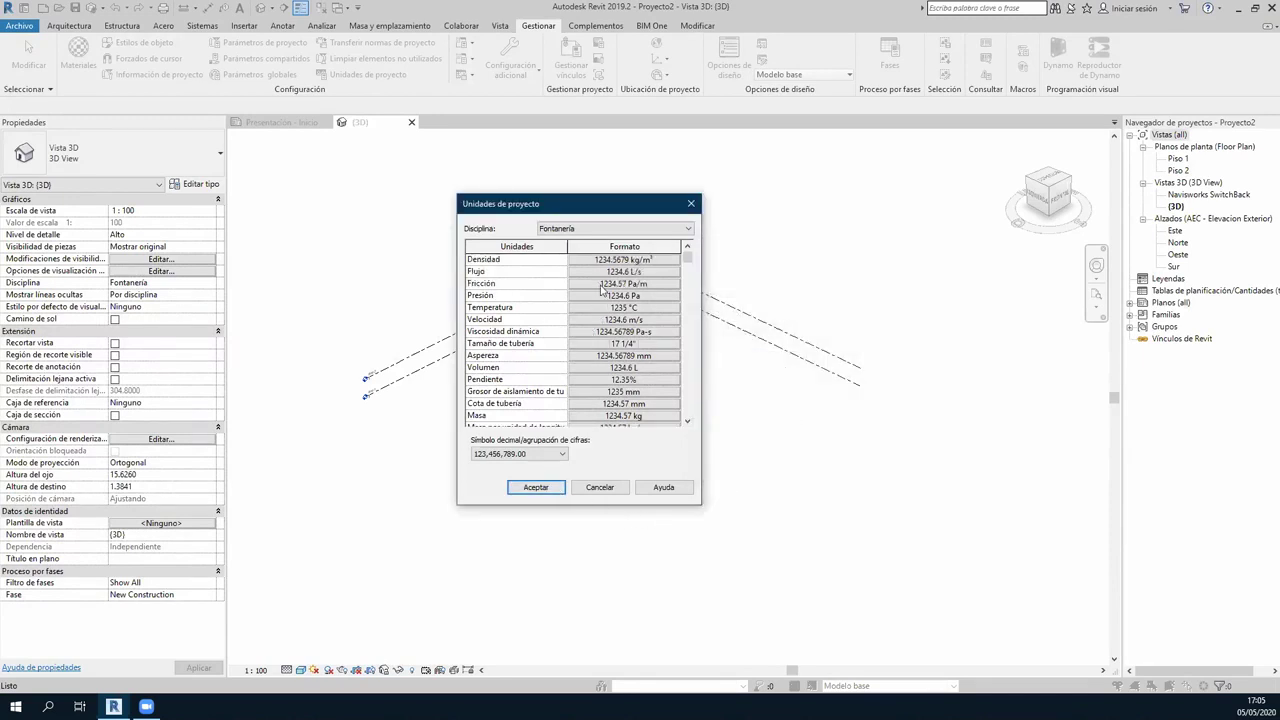
scroll(603, 290, up, 1)
drag(549, 209, 573, 237)
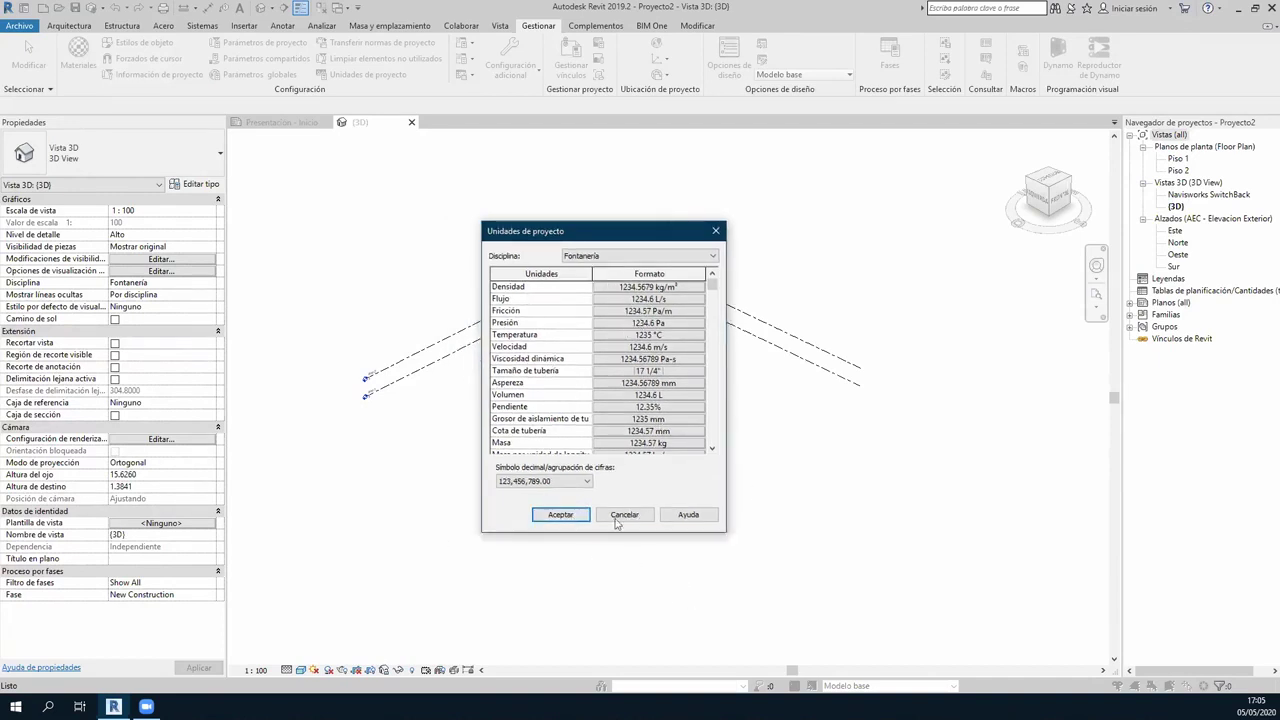
click(580, 517)
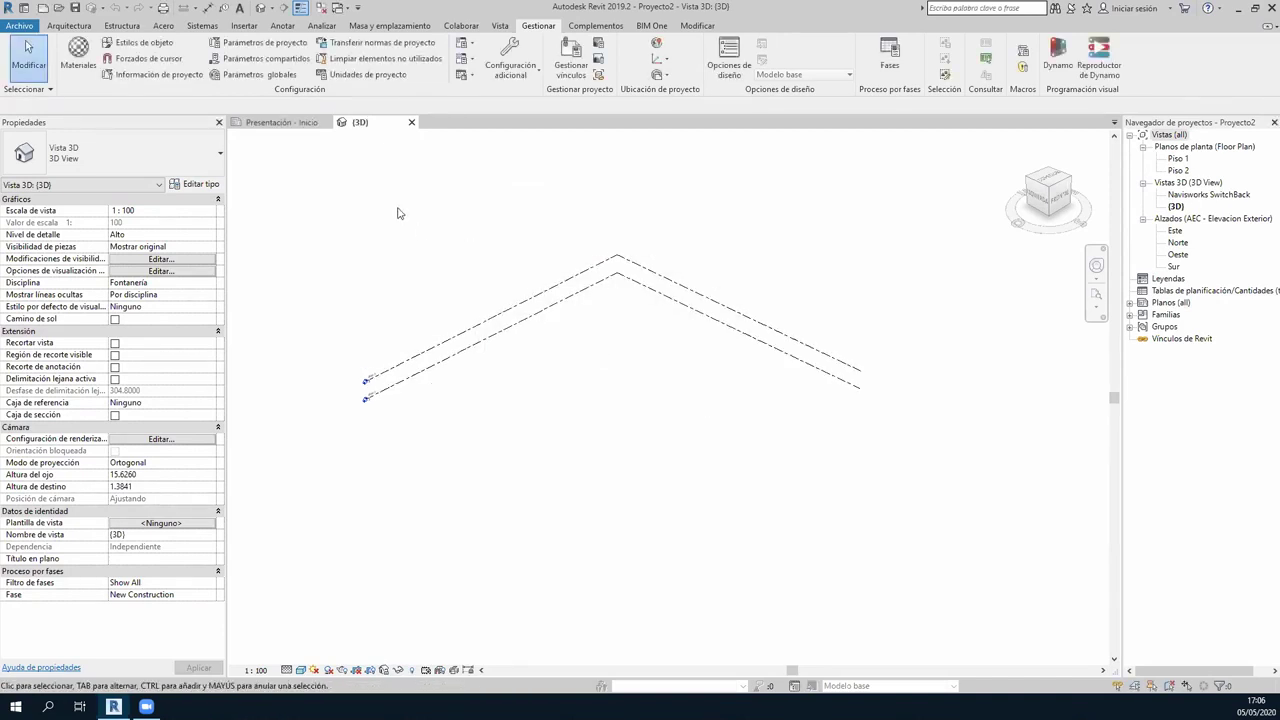
click(143, 75)
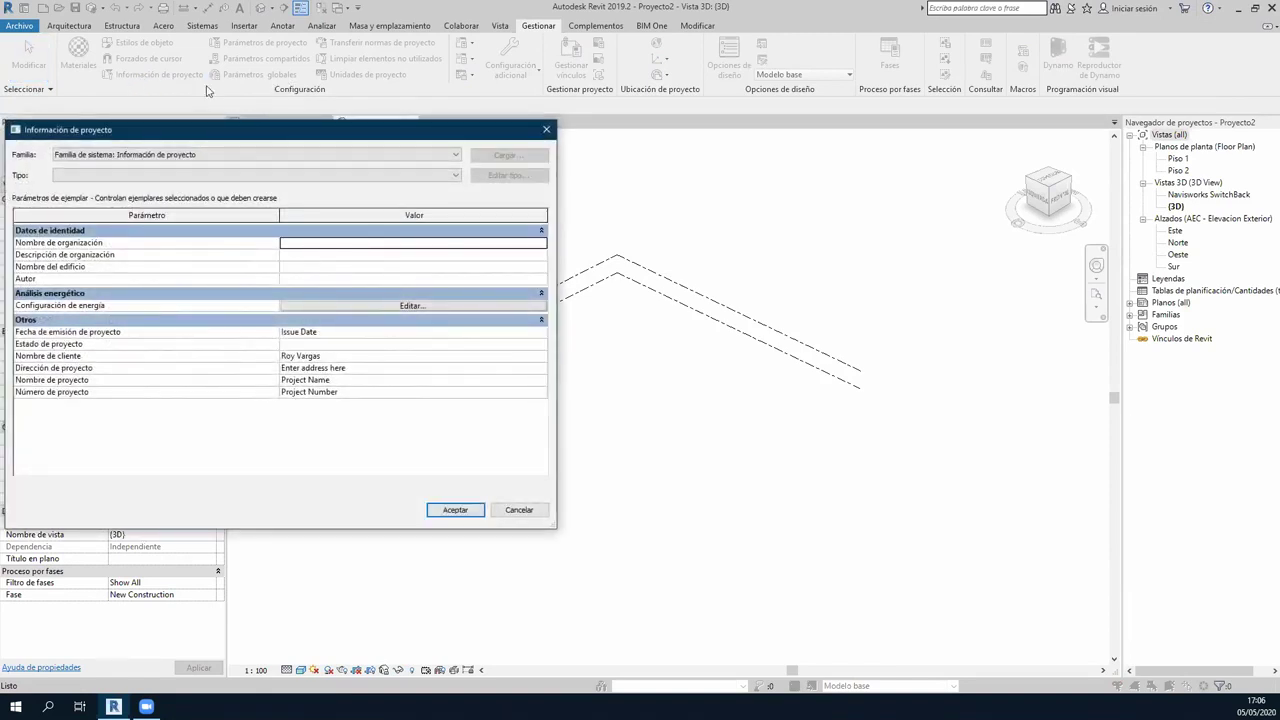
click(546, 129)
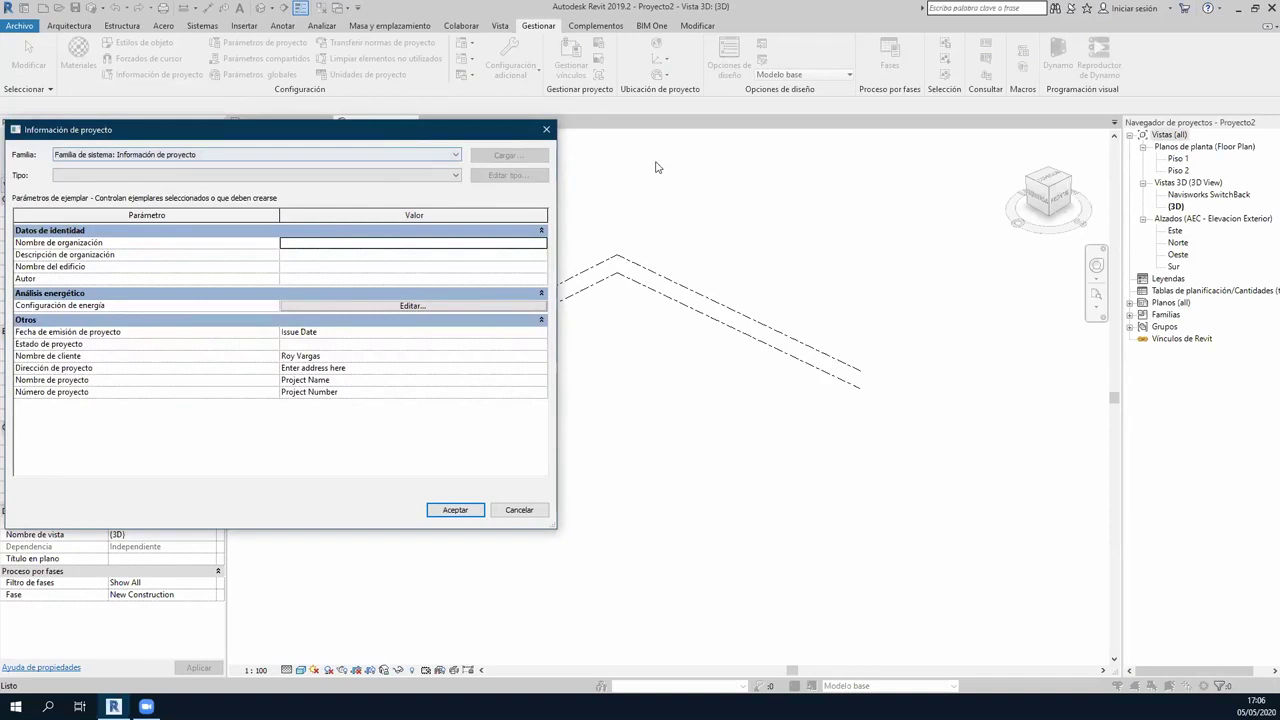
drag(399, 134, 656, 167)
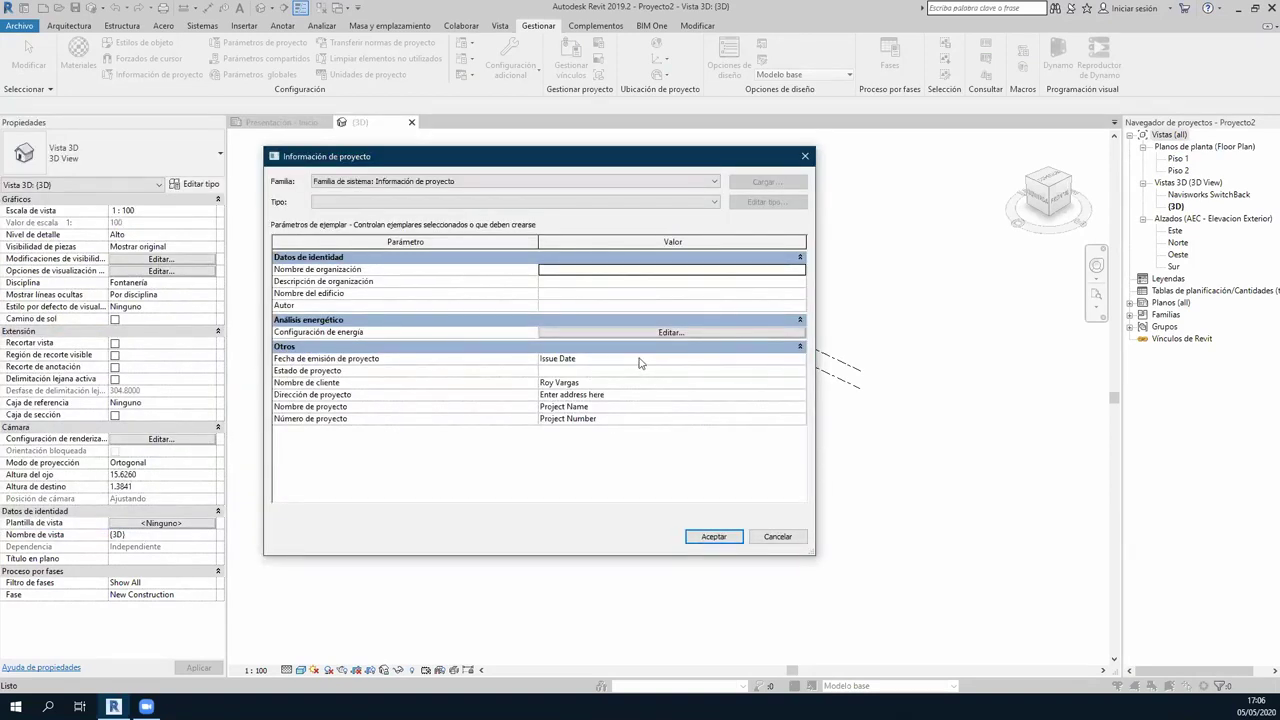
click(700, 540)
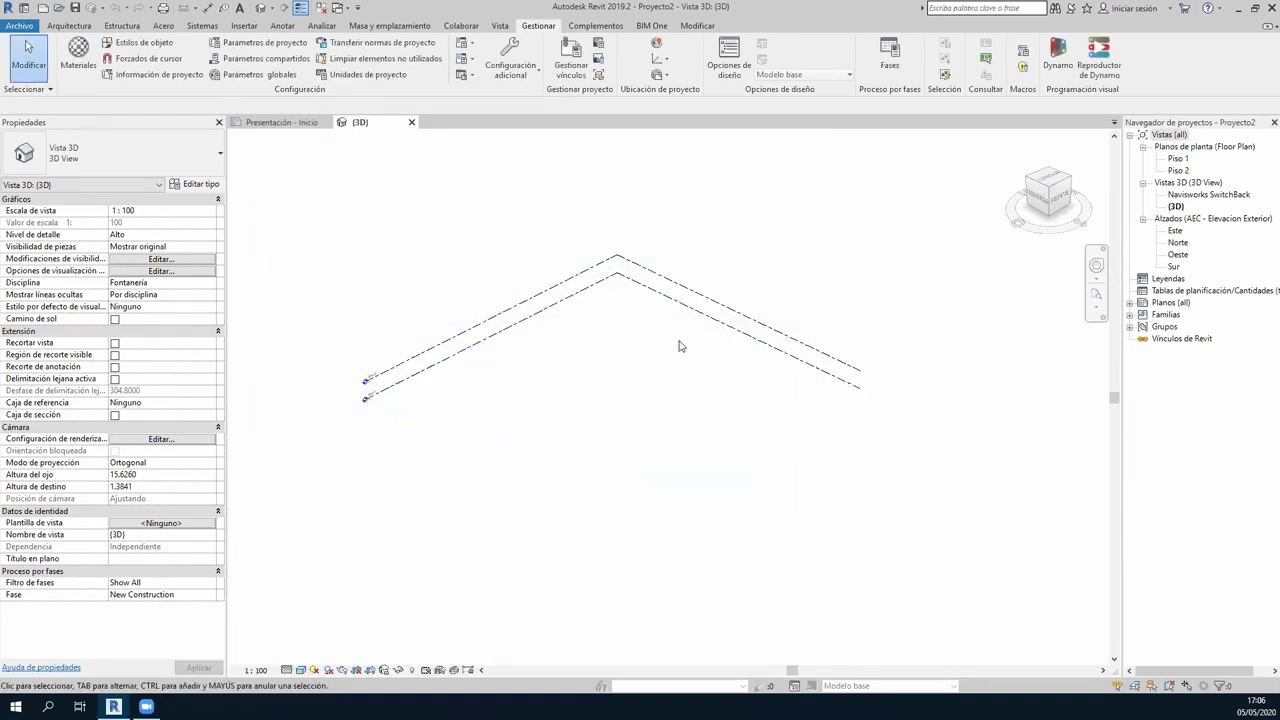
middle_drag(937, 298, 928, 298)
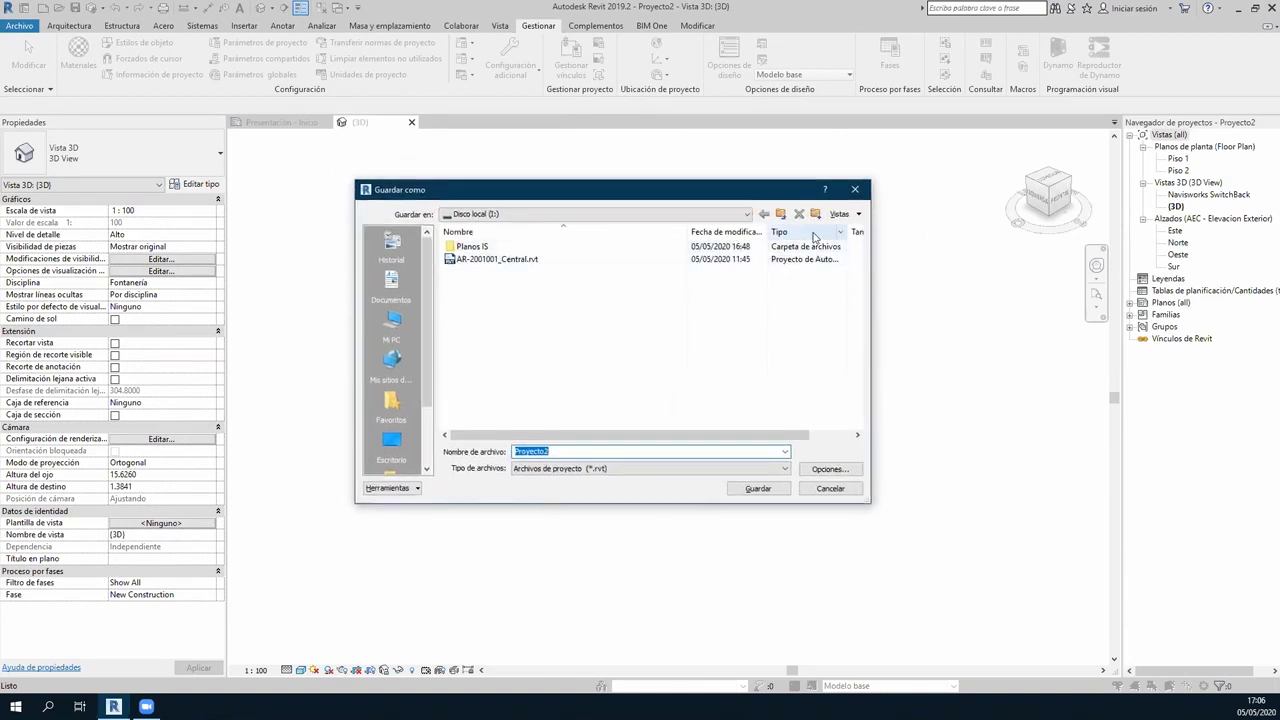
Create a Modelos folder with an IS subfolder on drive I: for saving.
click(815, 213)
text(M)
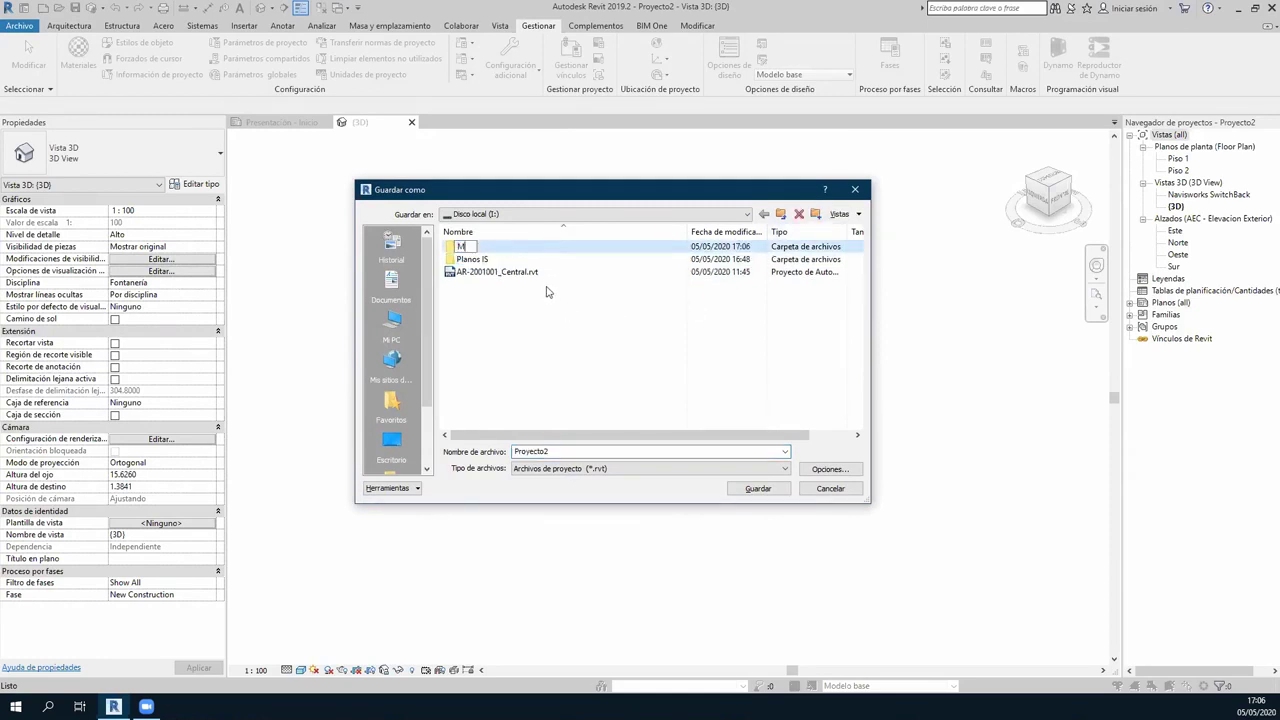
text(odel)
text(os)
key(Return)
key(Return)
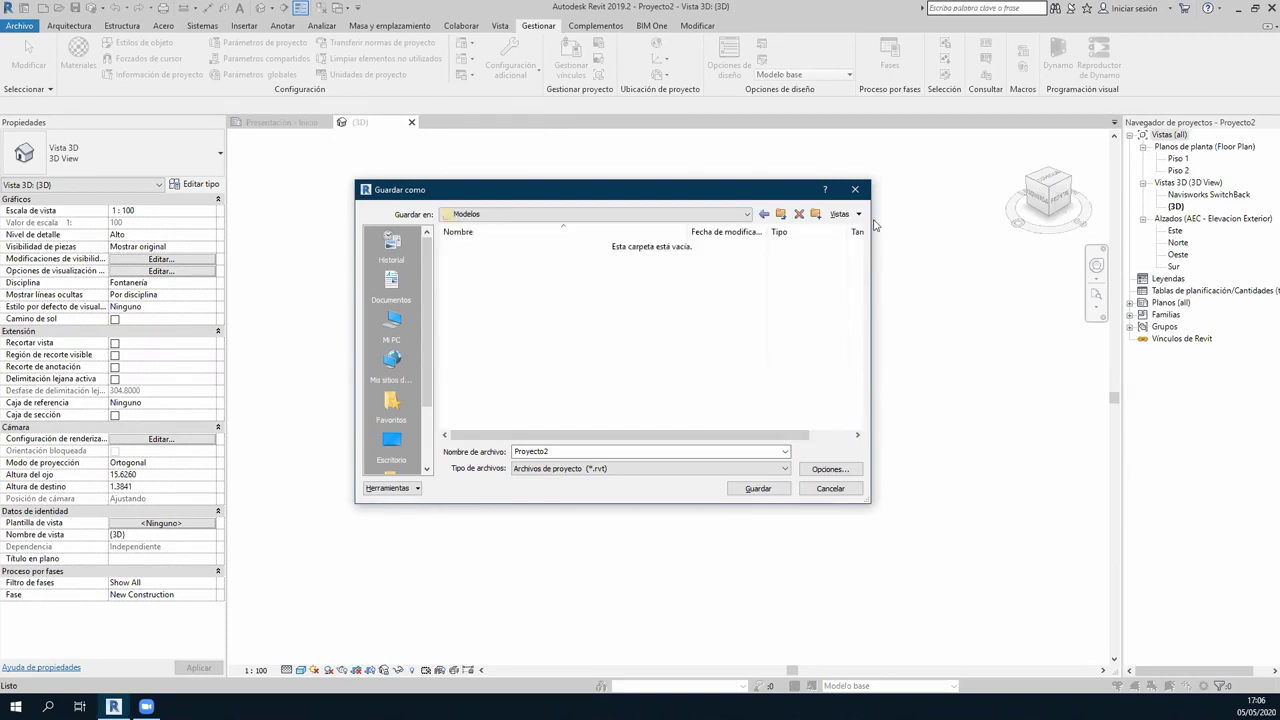
click(815, 214)
text(IS)
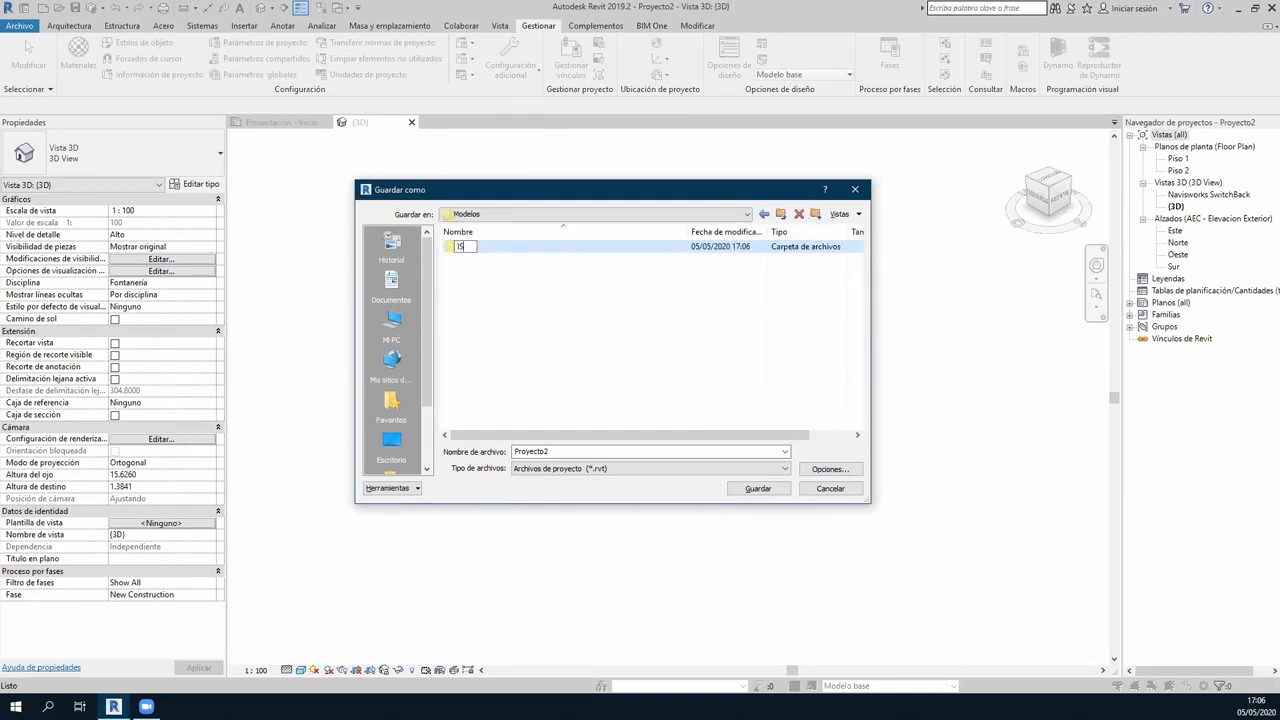
key(Return)
double_click(549, 248)
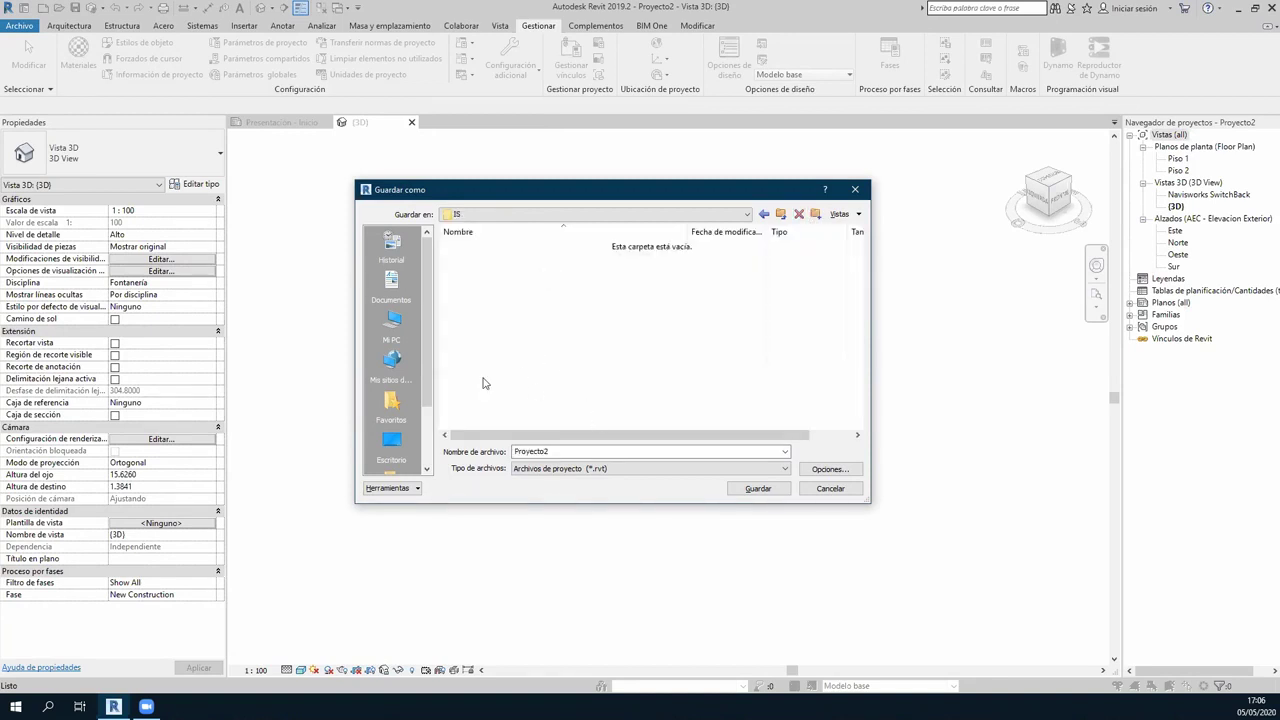
Name the file IS-2001001_Central.rvt in the Modelos folder.
click(780, 214)
click(517, 270)
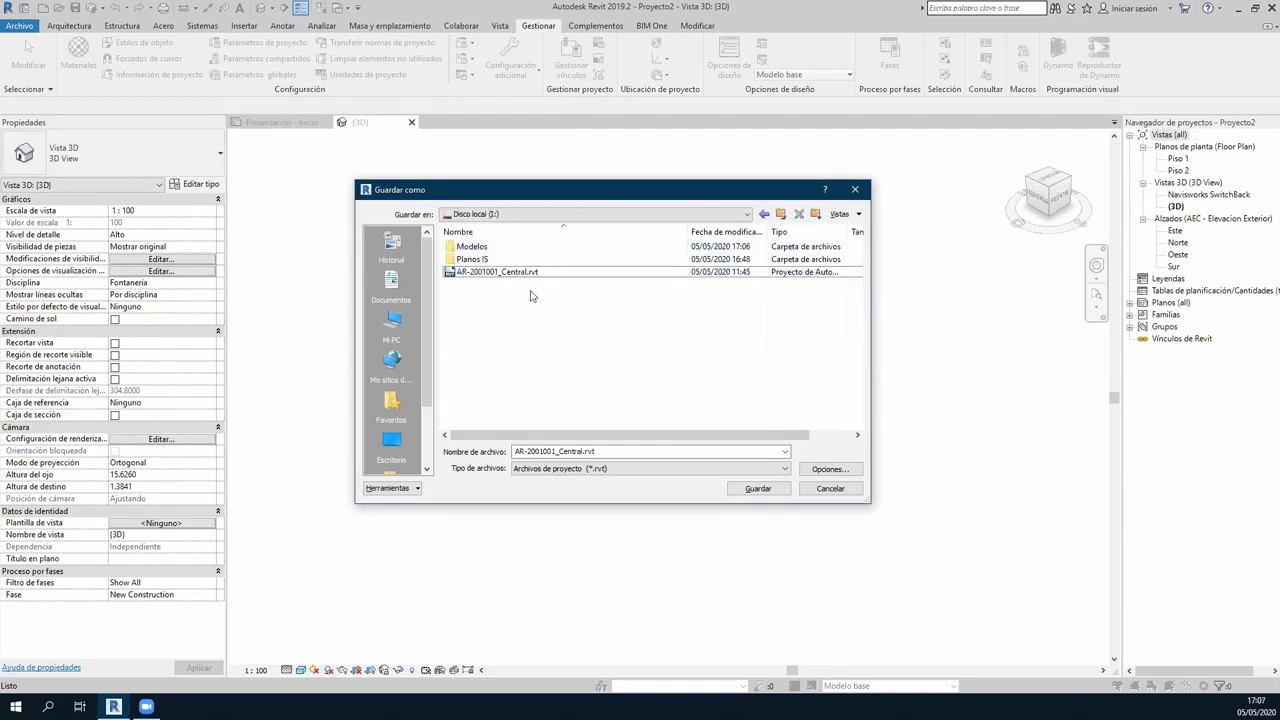
click(486, 246)
double_click(488, 247)
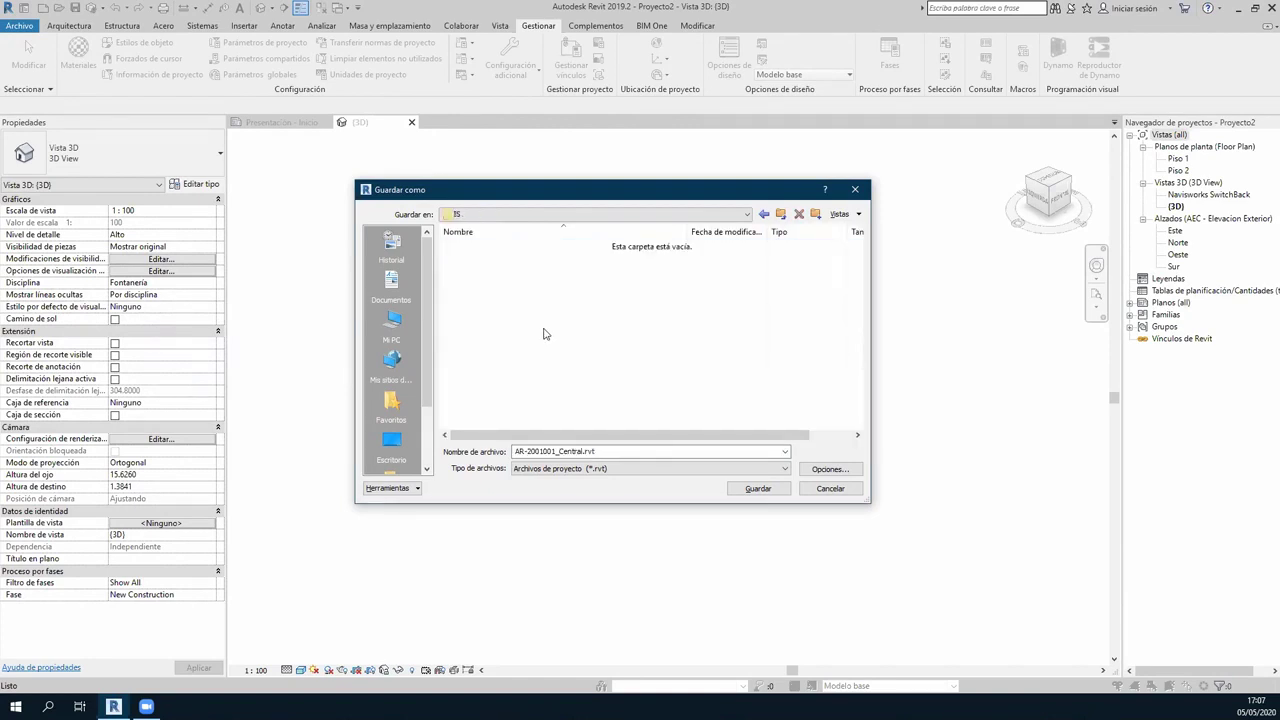
click(555, 451)
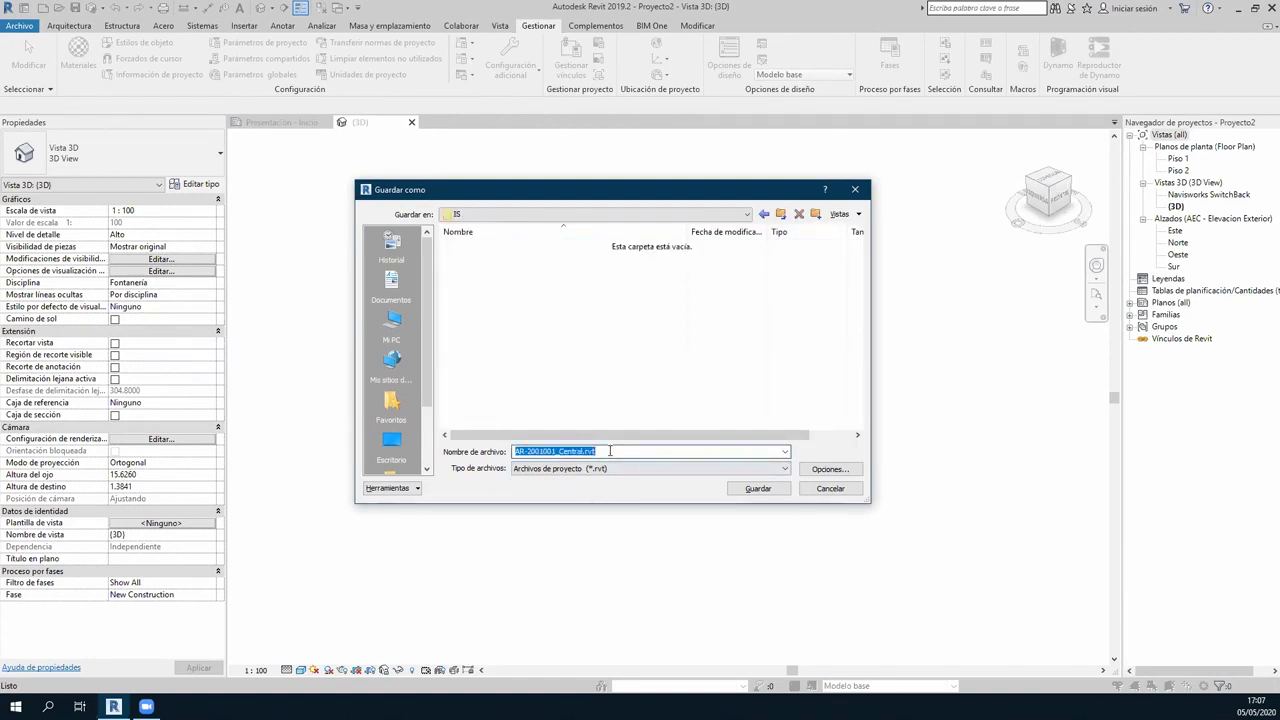
drag(526, 451, 458, 462)
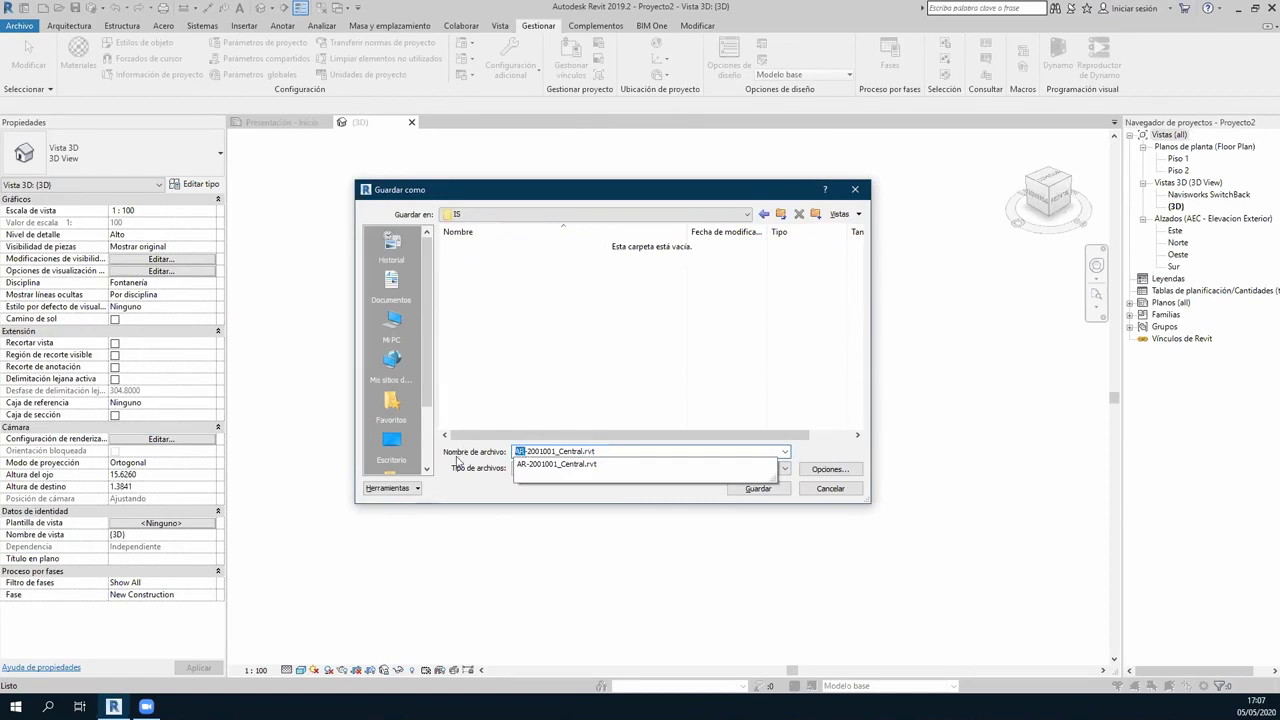
key(BackSpace)
text(IS)
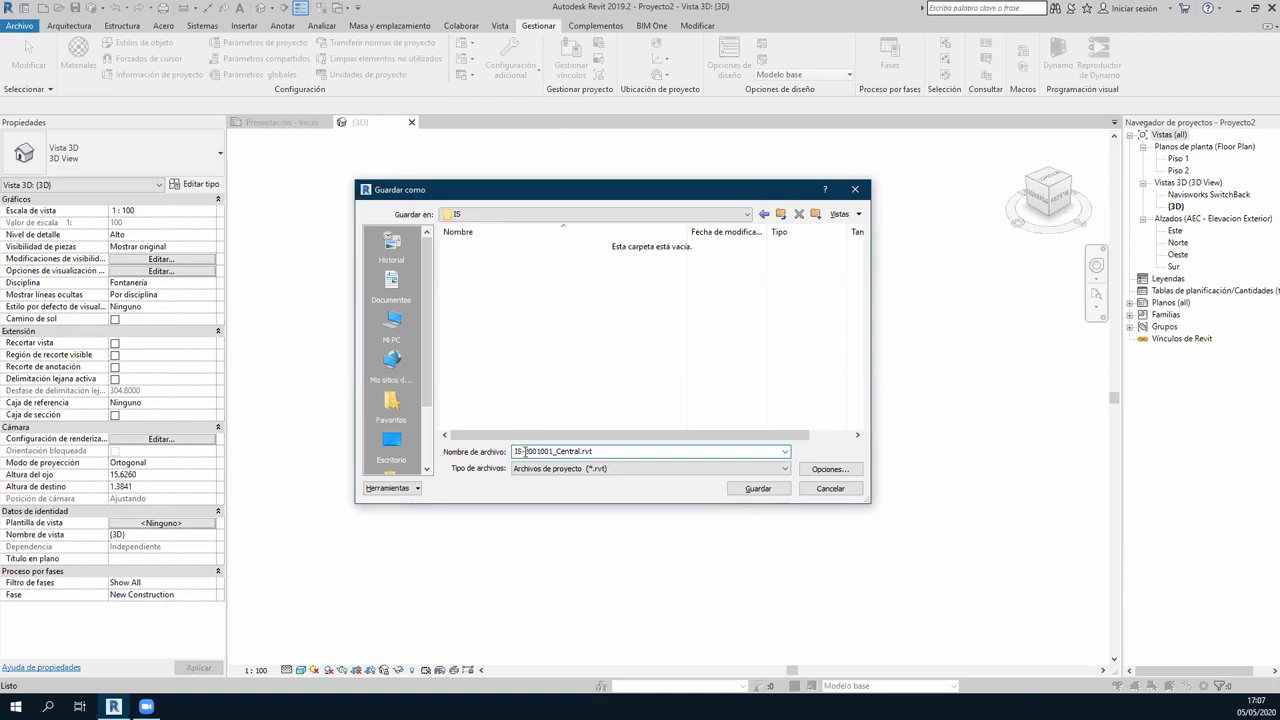
text(-2)
Set maximum backups to 2, save the project, then open File Explorer.
drag(621, 194, 550, 205)
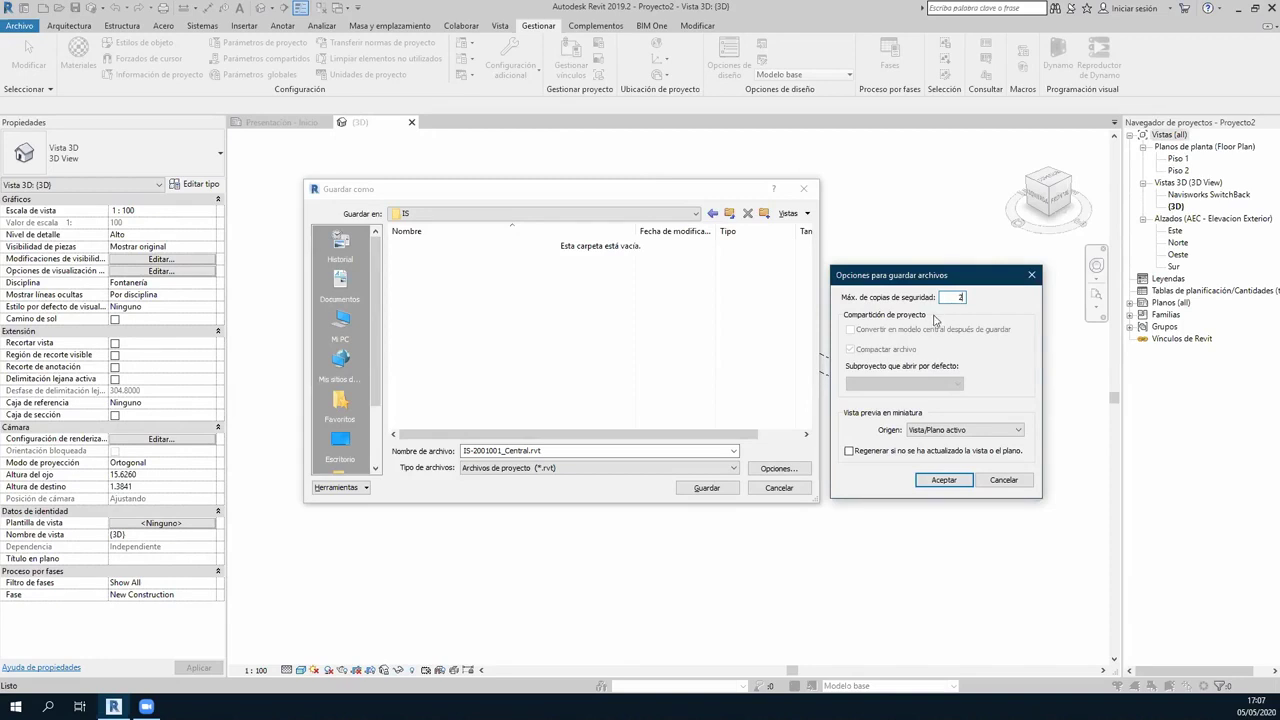
text(2)
drag(955, 280, 977, 284)
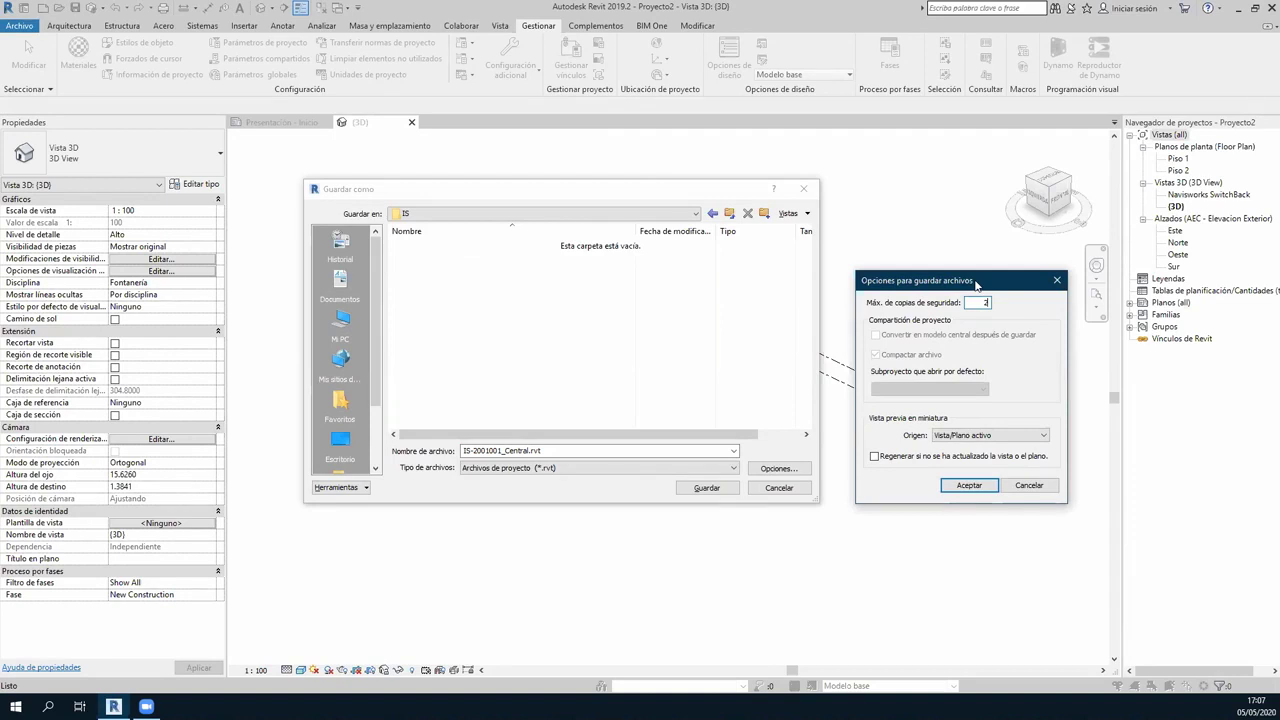
drag(975, 281, 968, 265)
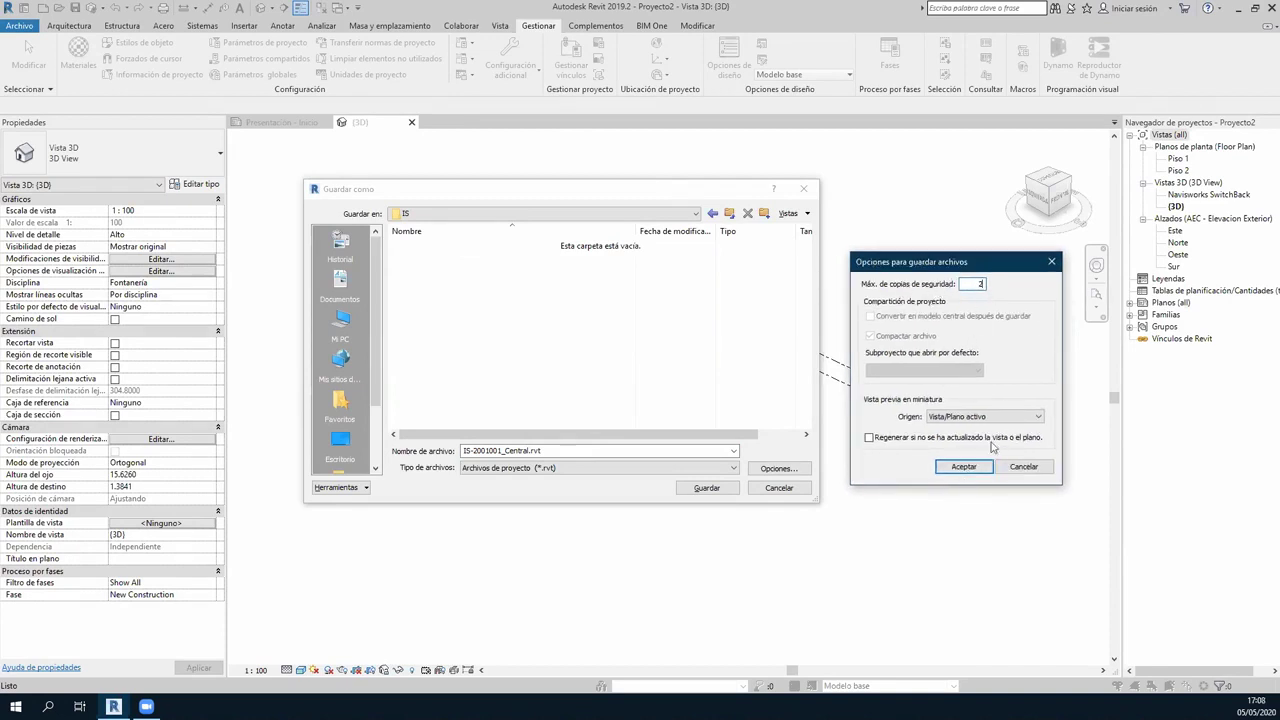
click(968, 467)
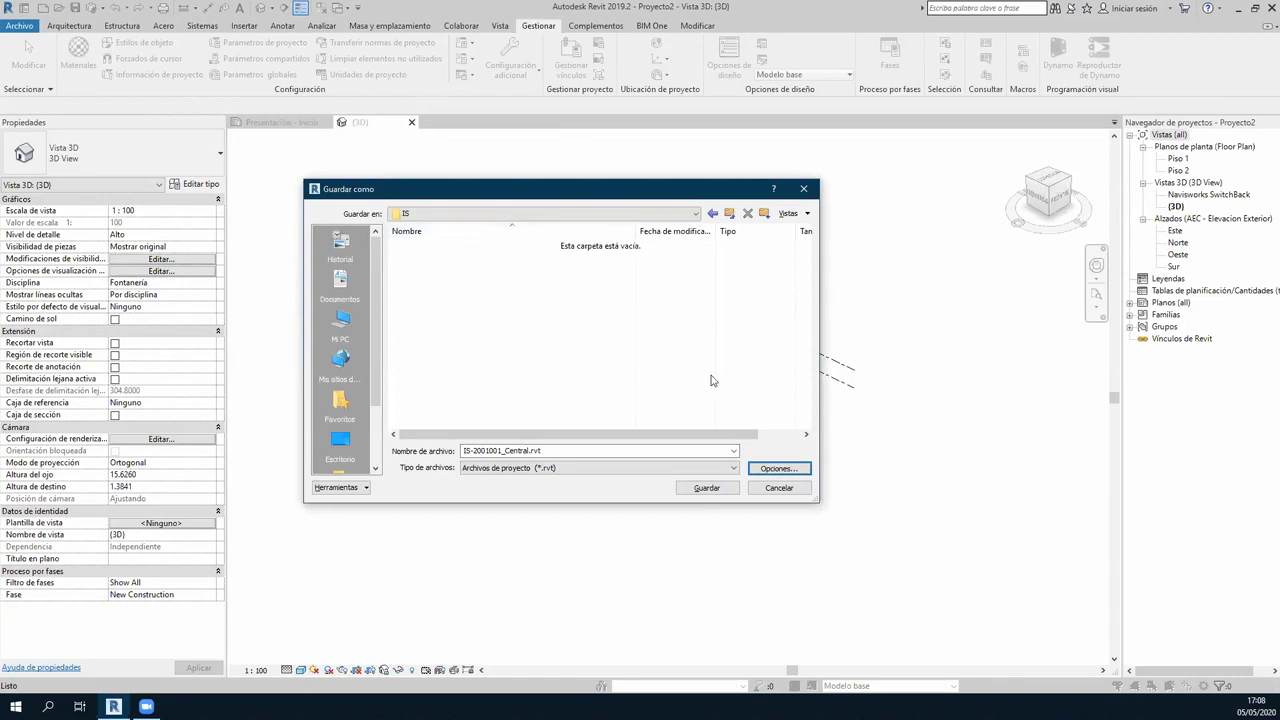
click(707, 487)
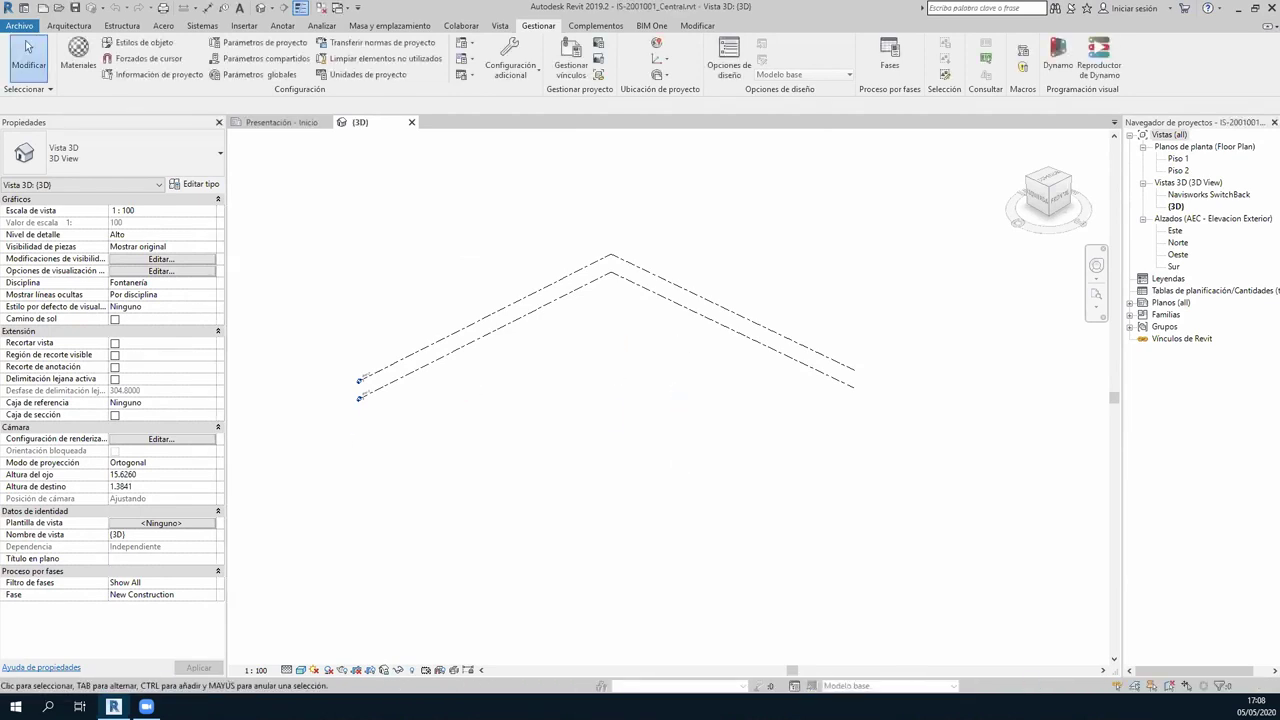
key(super+e)
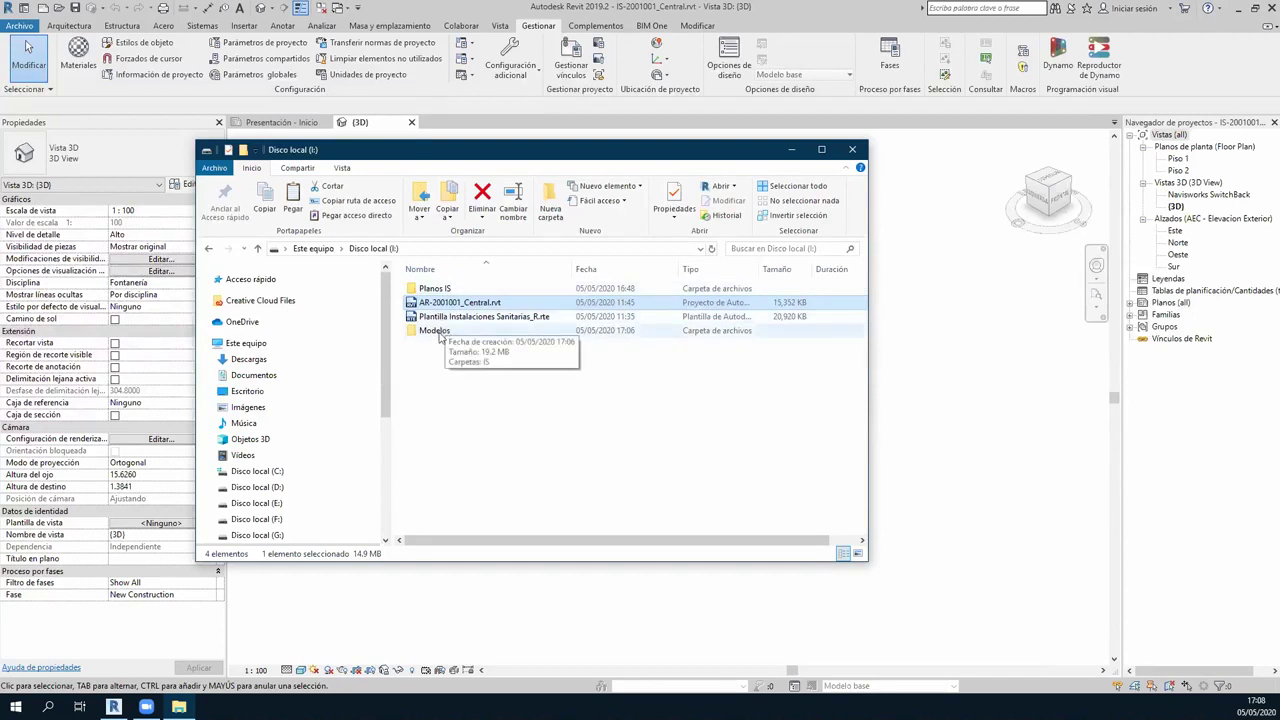
Create a new AR folder inside Modelos.
click(493, 337)
double_click(493, 337)
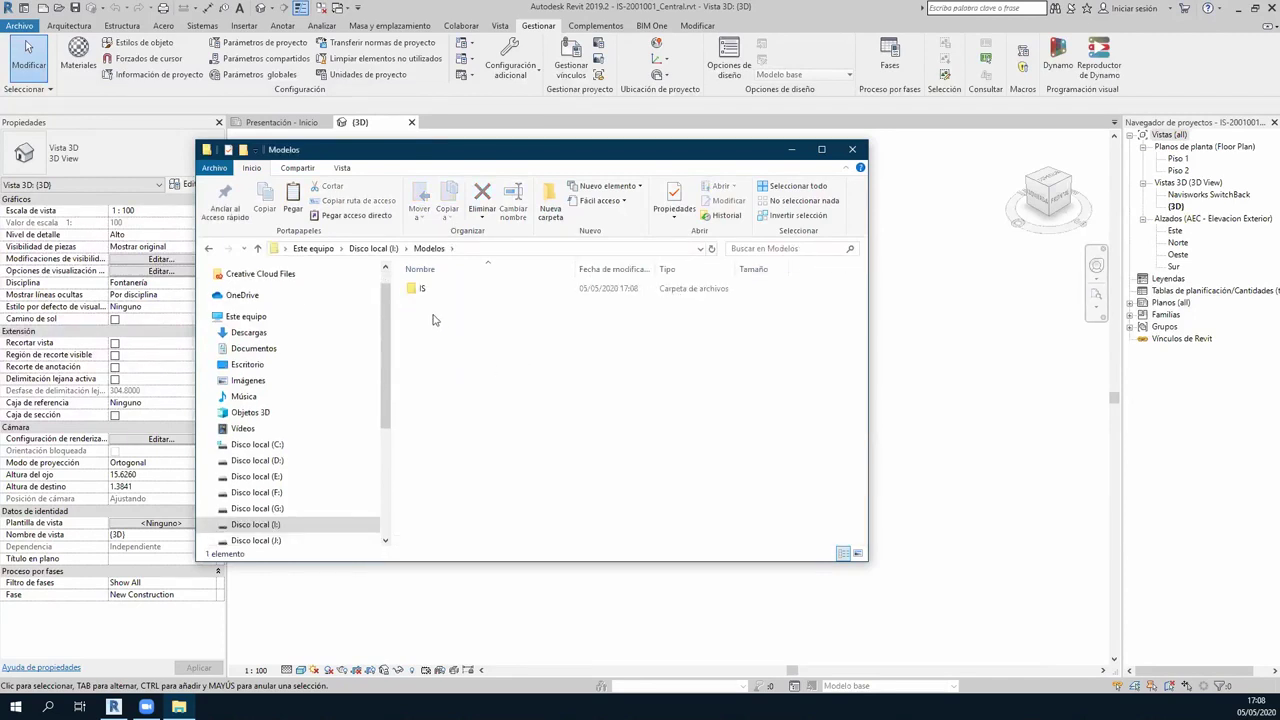
click(550, 205)
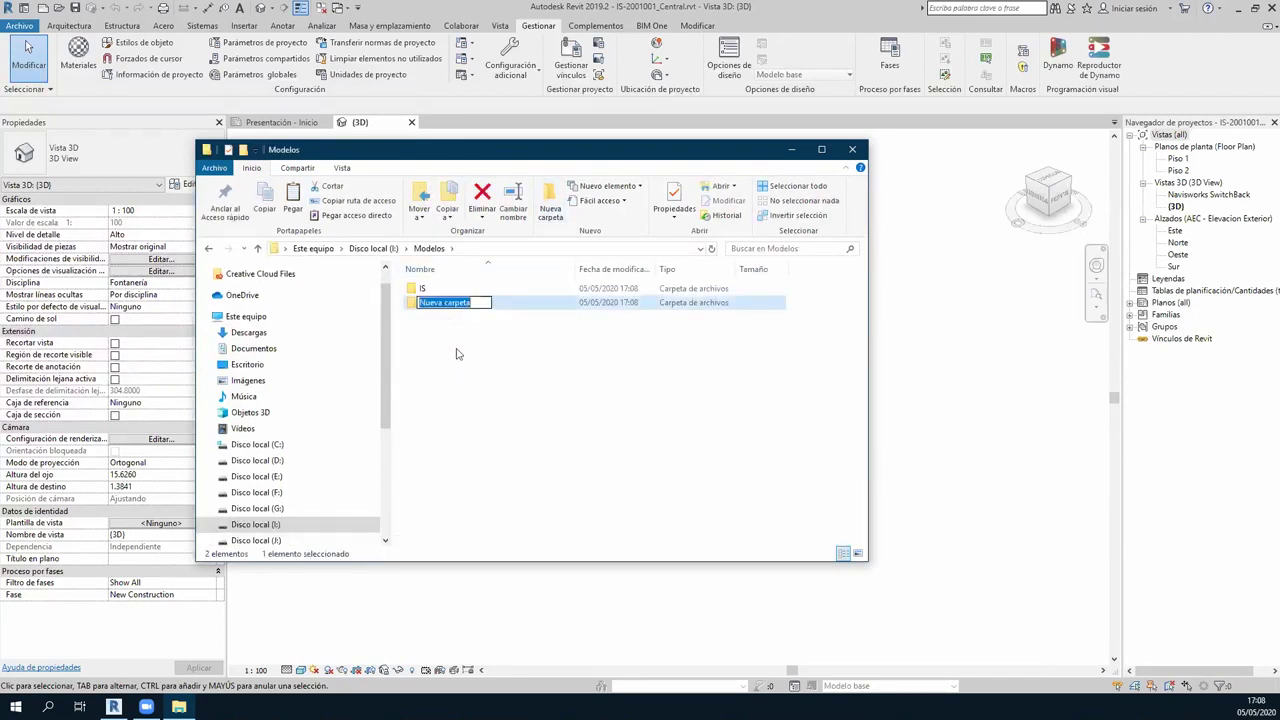
text(ar)
key(BackSpace)
key(BackSpace)
text(AR)
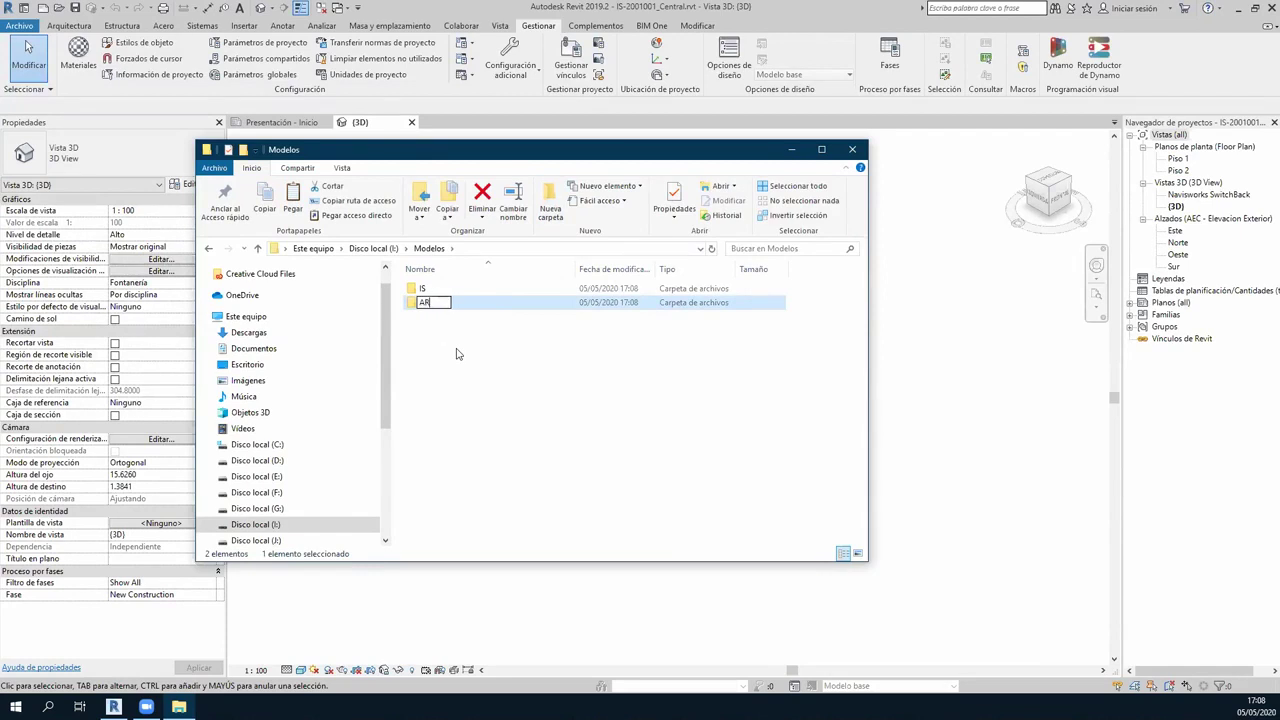
key(Return)
key(Return)
Paste AR-2001001_Central.rvt into the AR folder and close File Explorer.
key(ctrl+v)
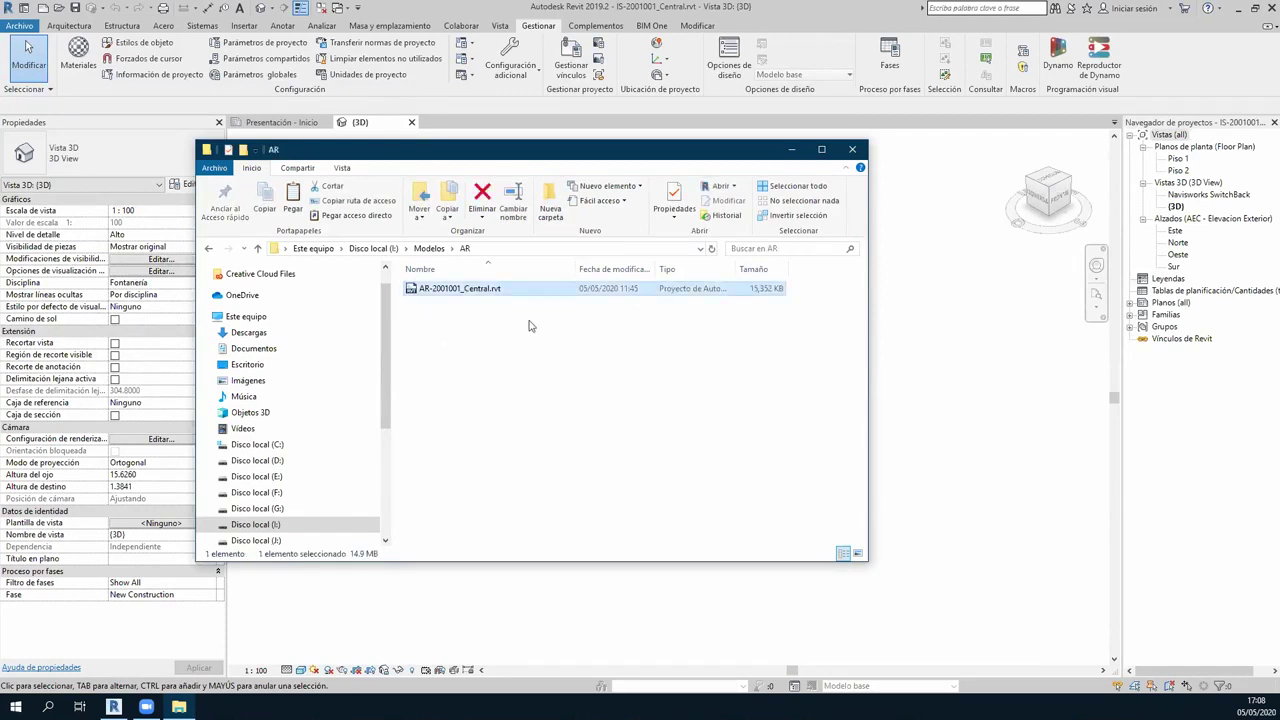
click(533, 327)
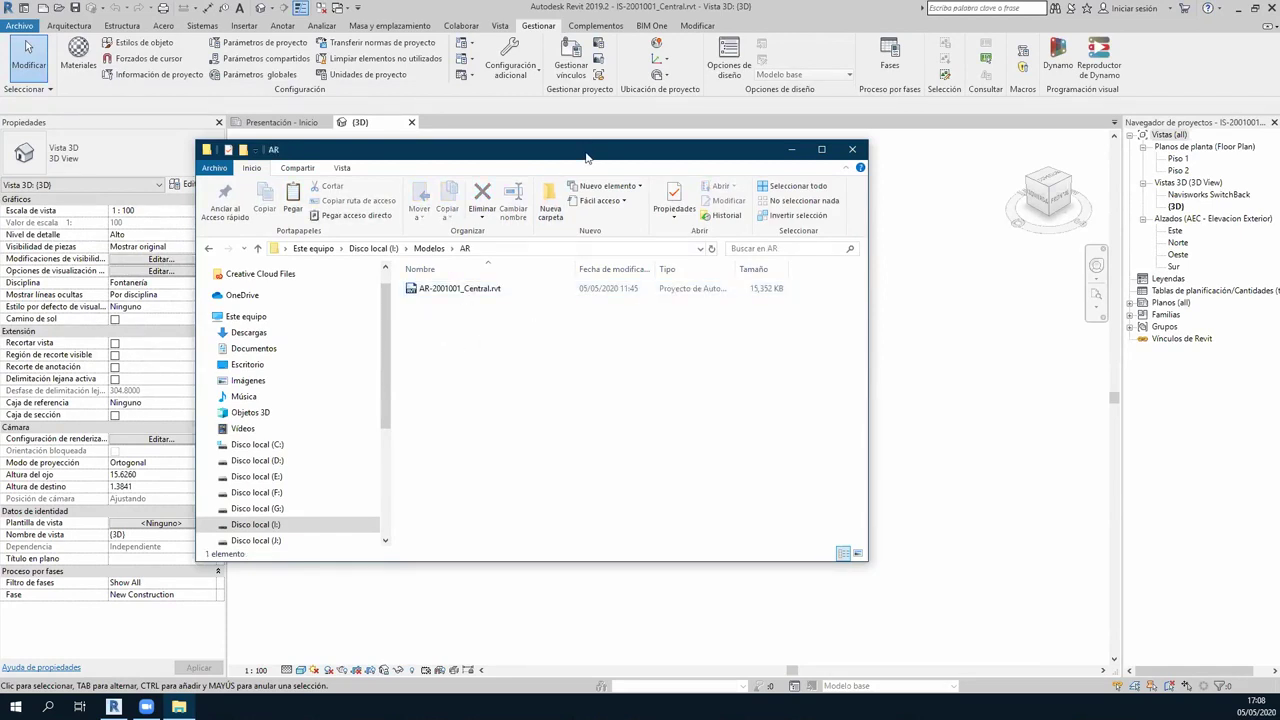
drag(587, 157, 584, 152)
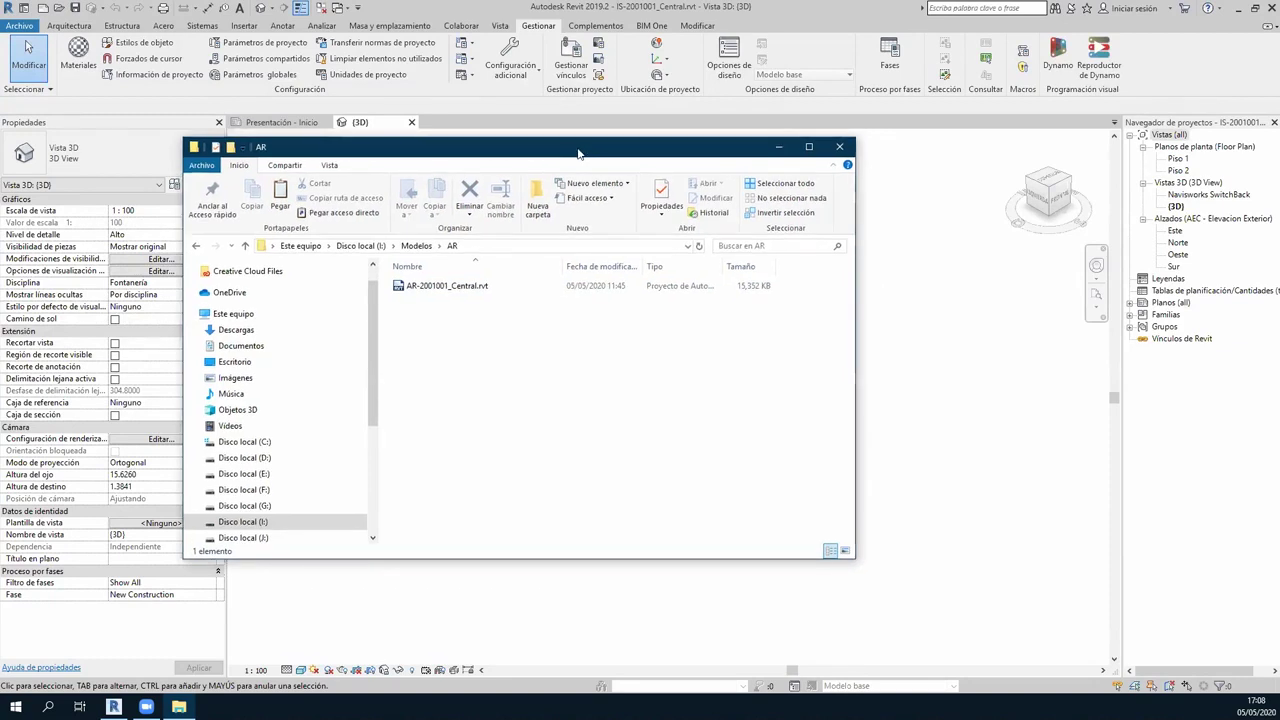
key(alt+F4)
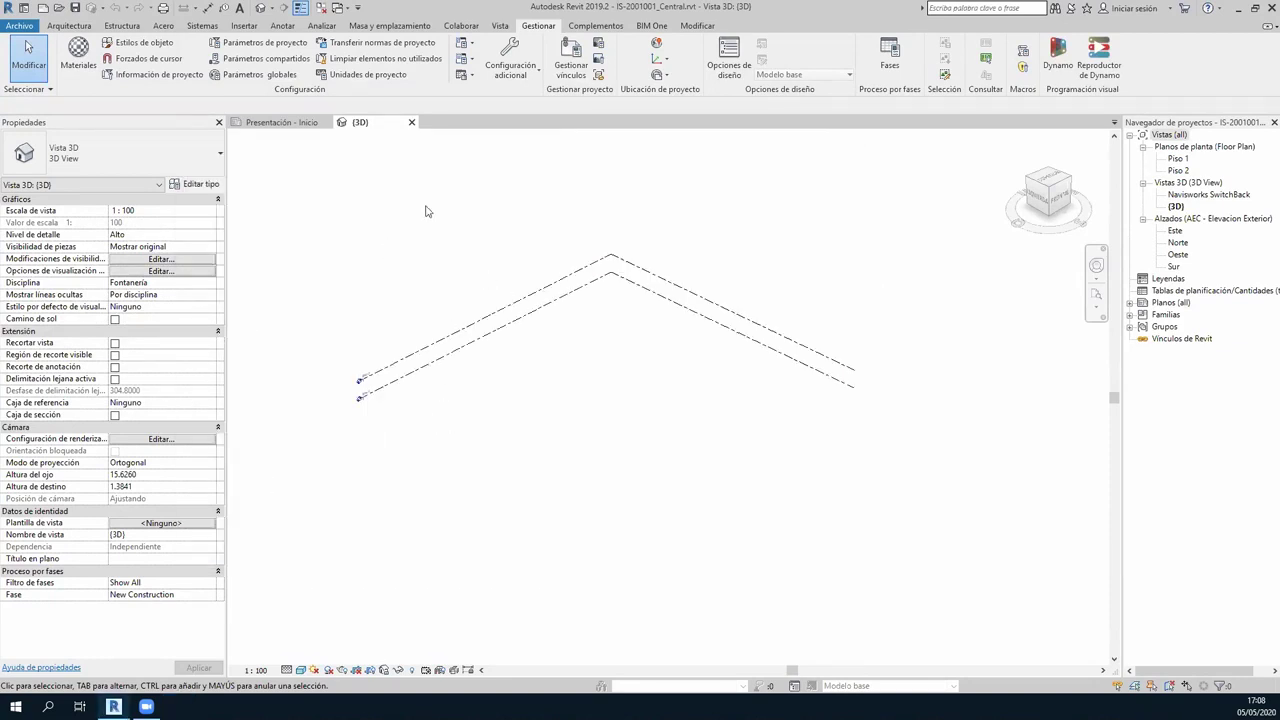
middle_drag(485, 215, 528, 229)
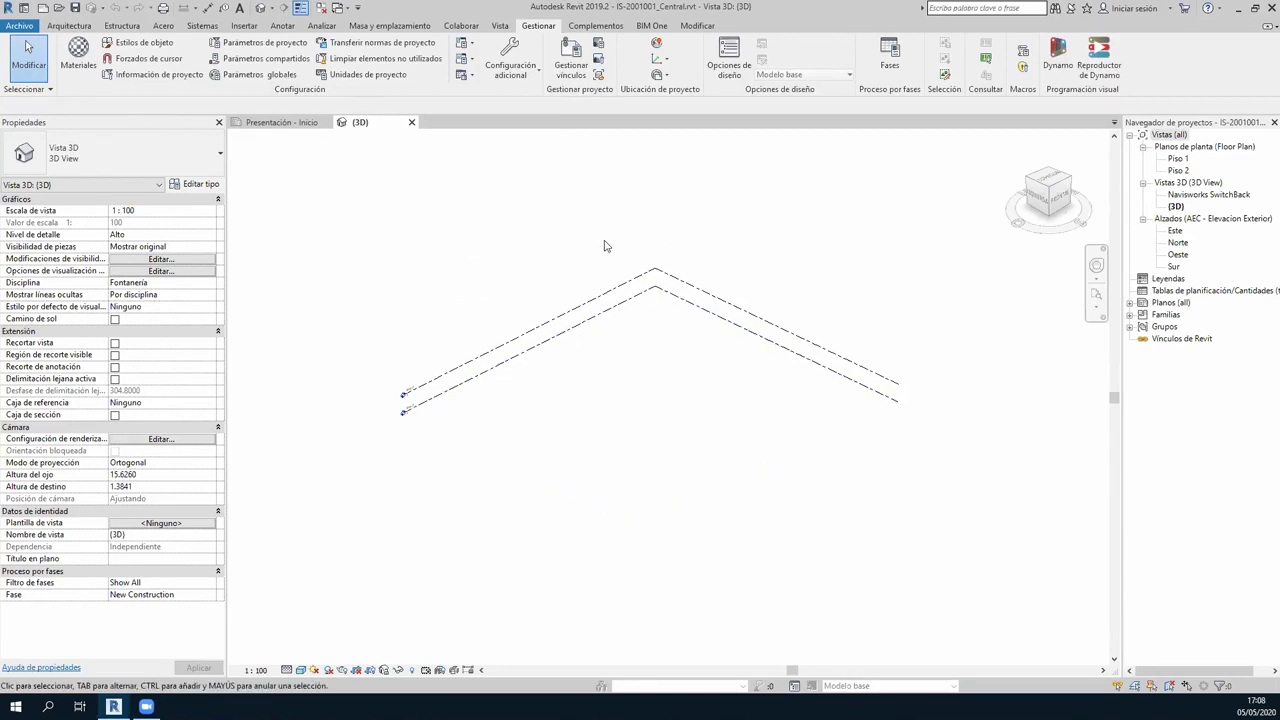
Pan and zoom in on the 3D view of IS-2001001_Central.rvt.
middle_drag(551, 278, 539, 296)
scroll(539, 296, up, 2)
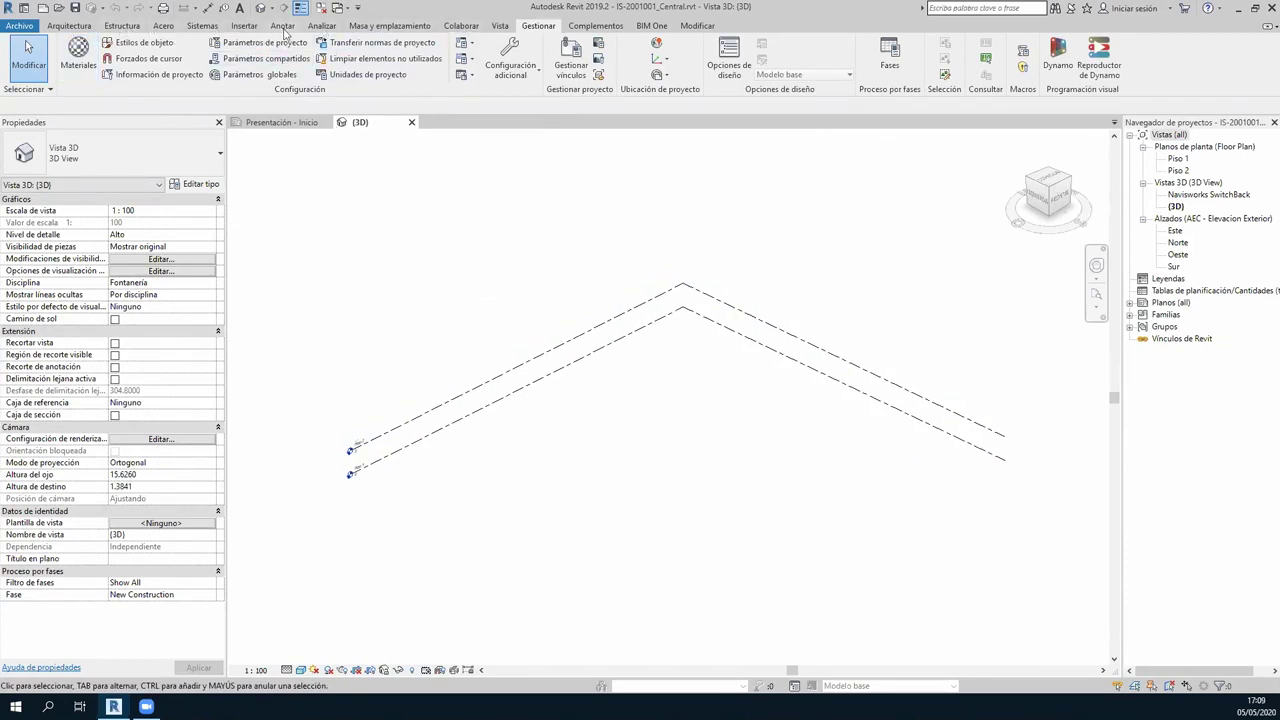
scroll(295, 66, up, 6)
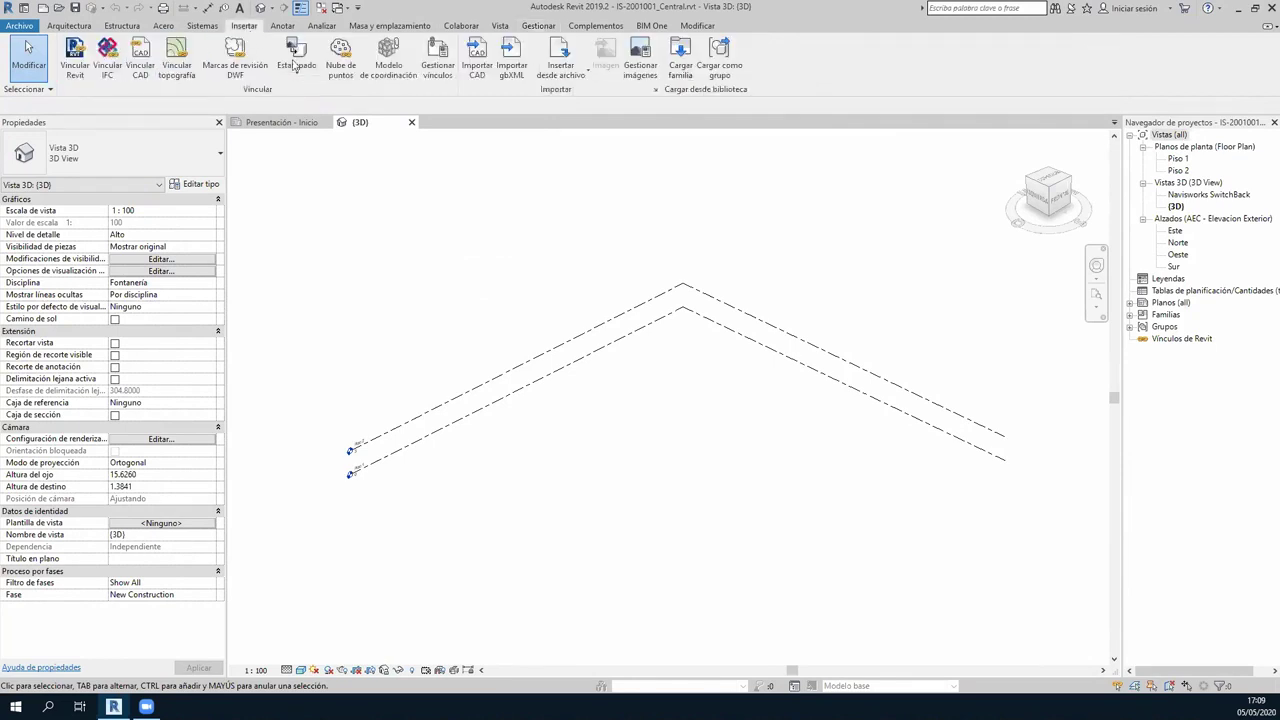
Link Modelos\AR\AR-2001001_Central.rvt origin to origin, dismissing the nested-links warning.
click(75, 55)
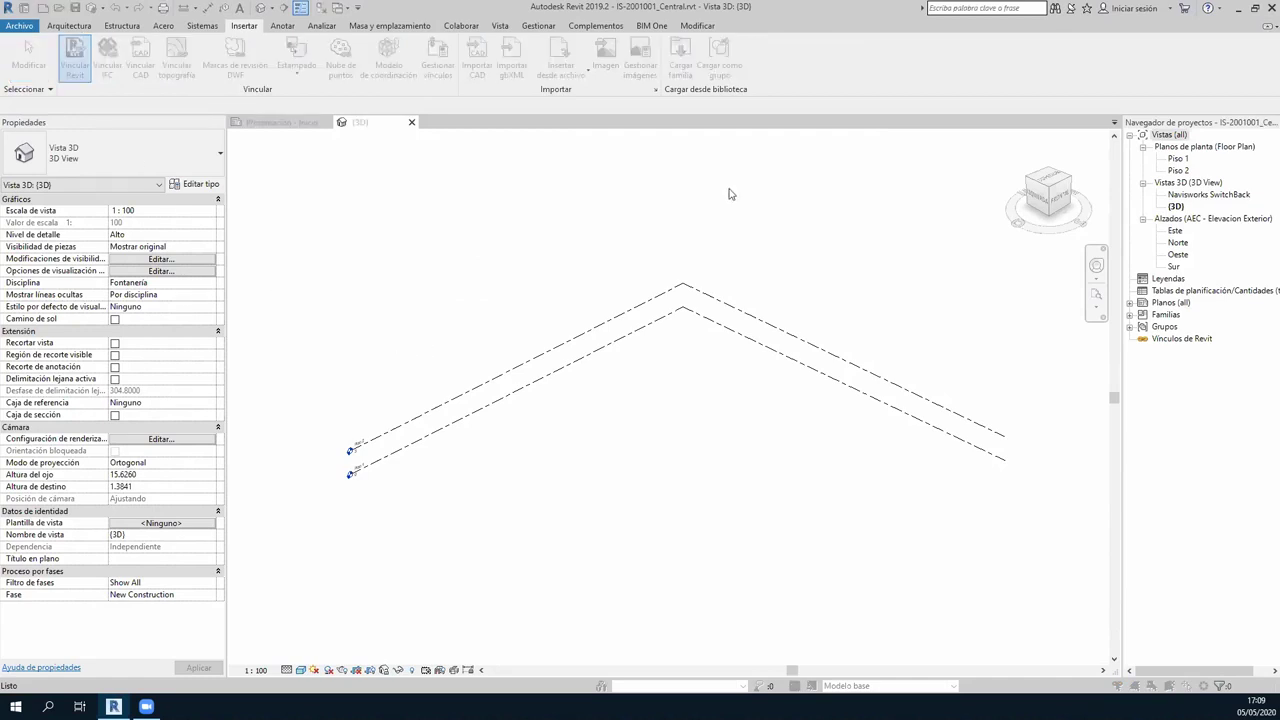
click(832, 209)
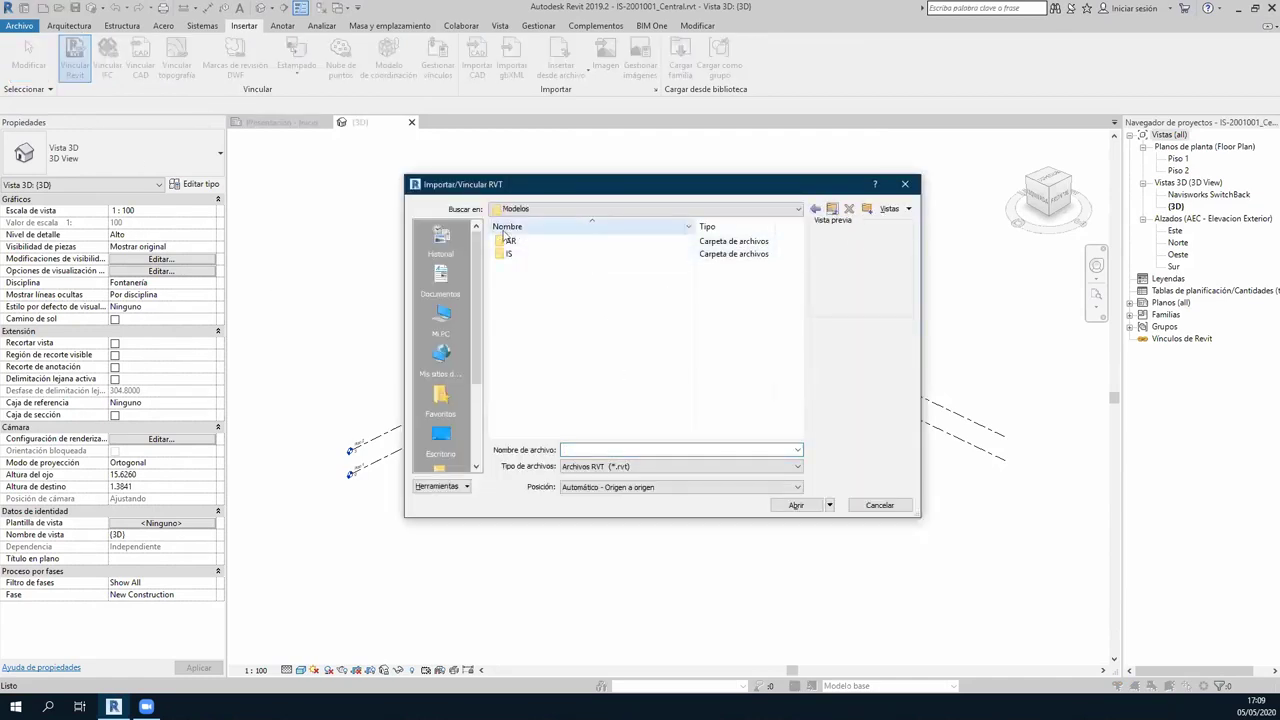
double_click(509, 241)
click(580, 242)
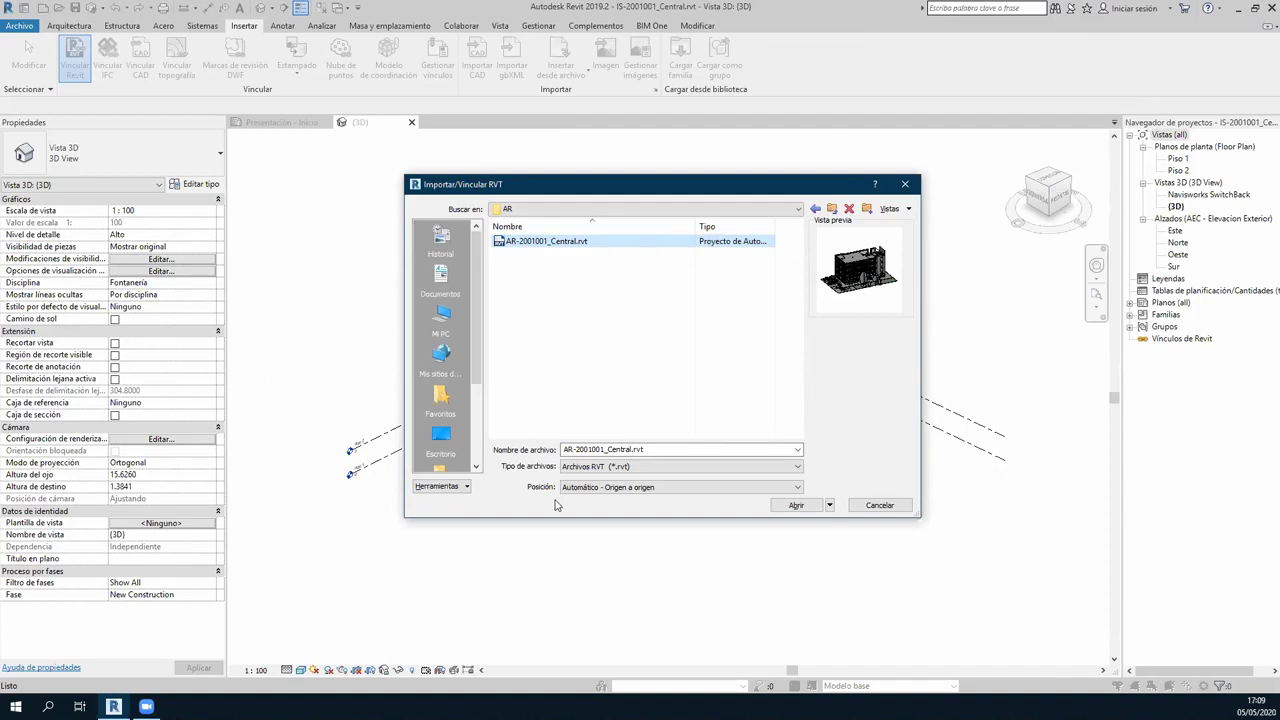
click(597, 489)
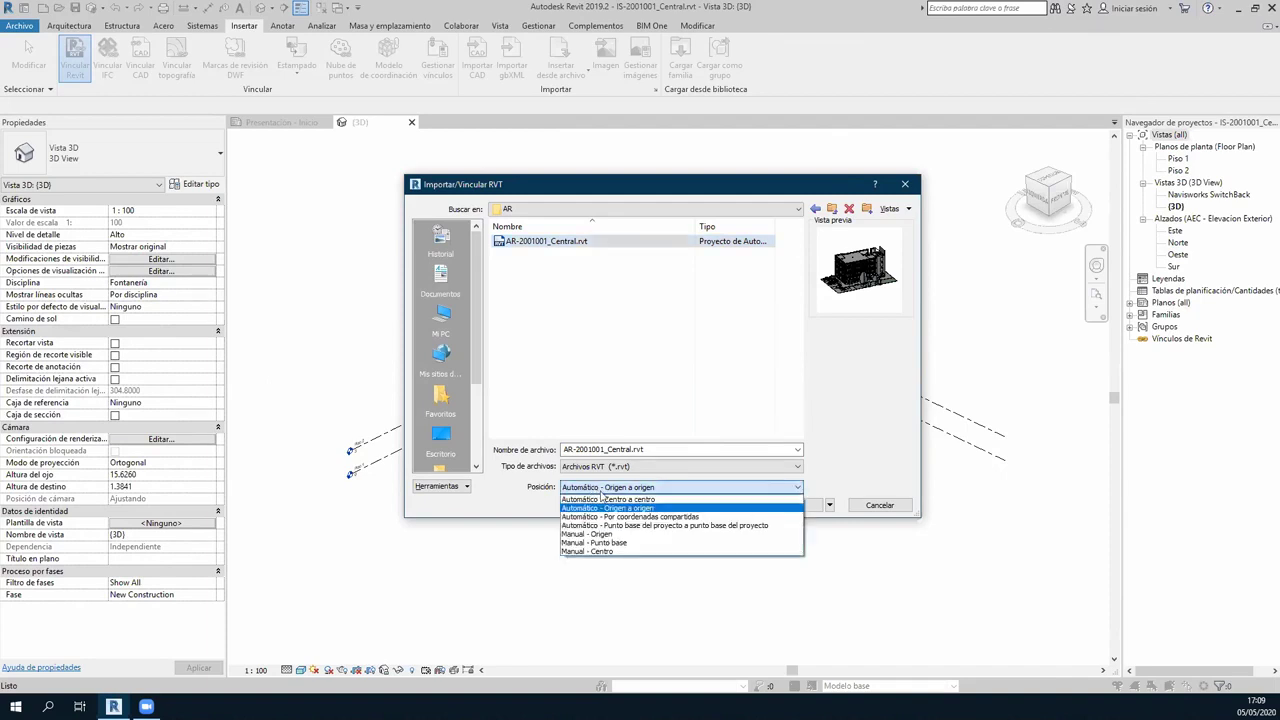
click(650, 509)
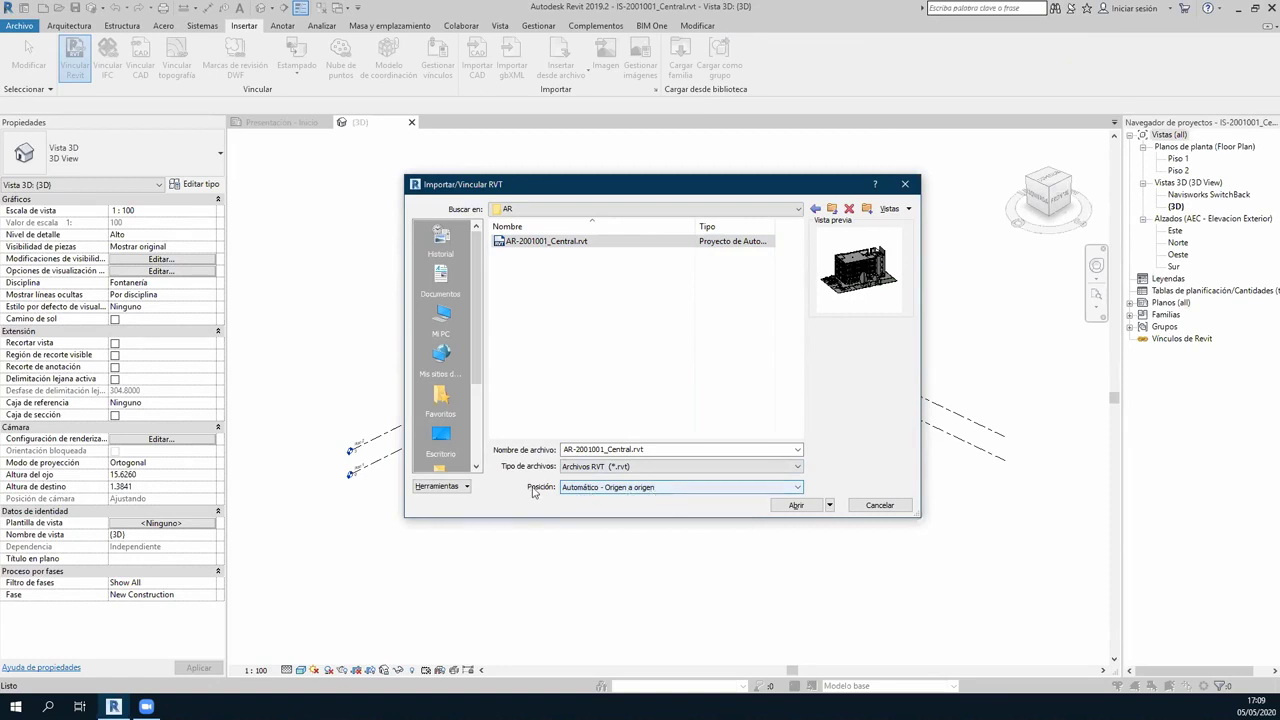
click(667, 488)
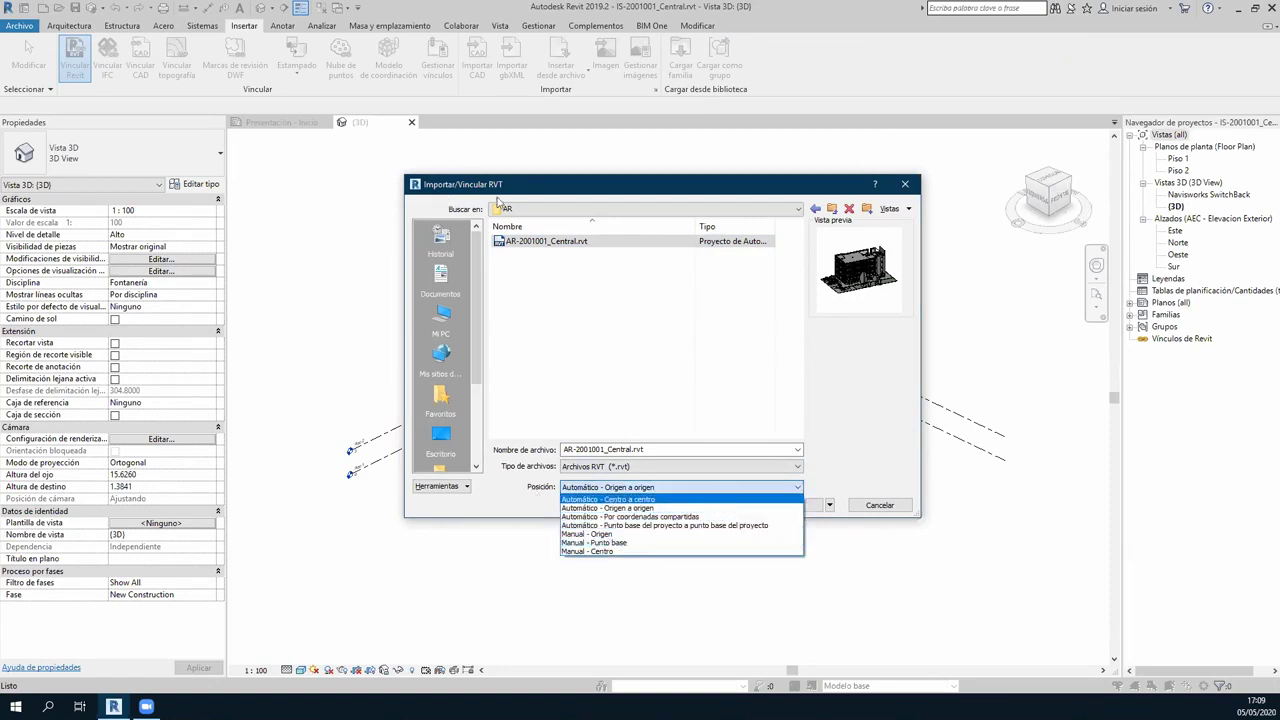
click(840, 435)
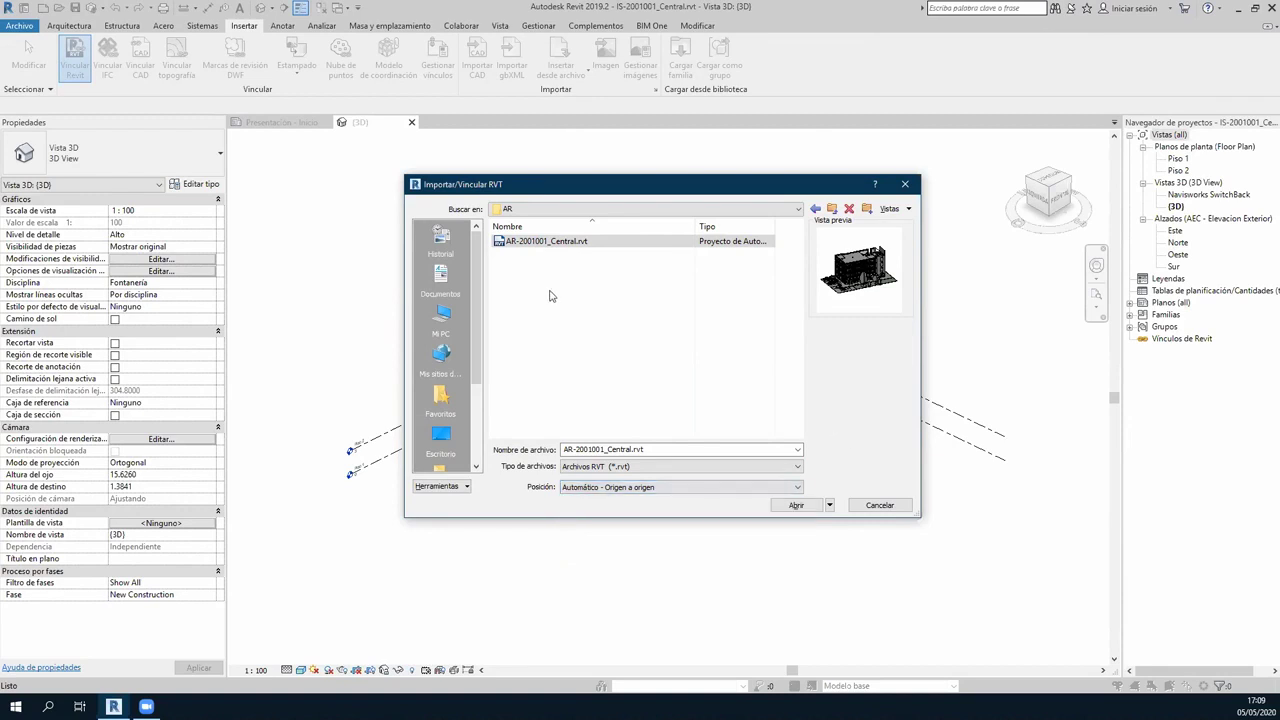
click(800, 506)
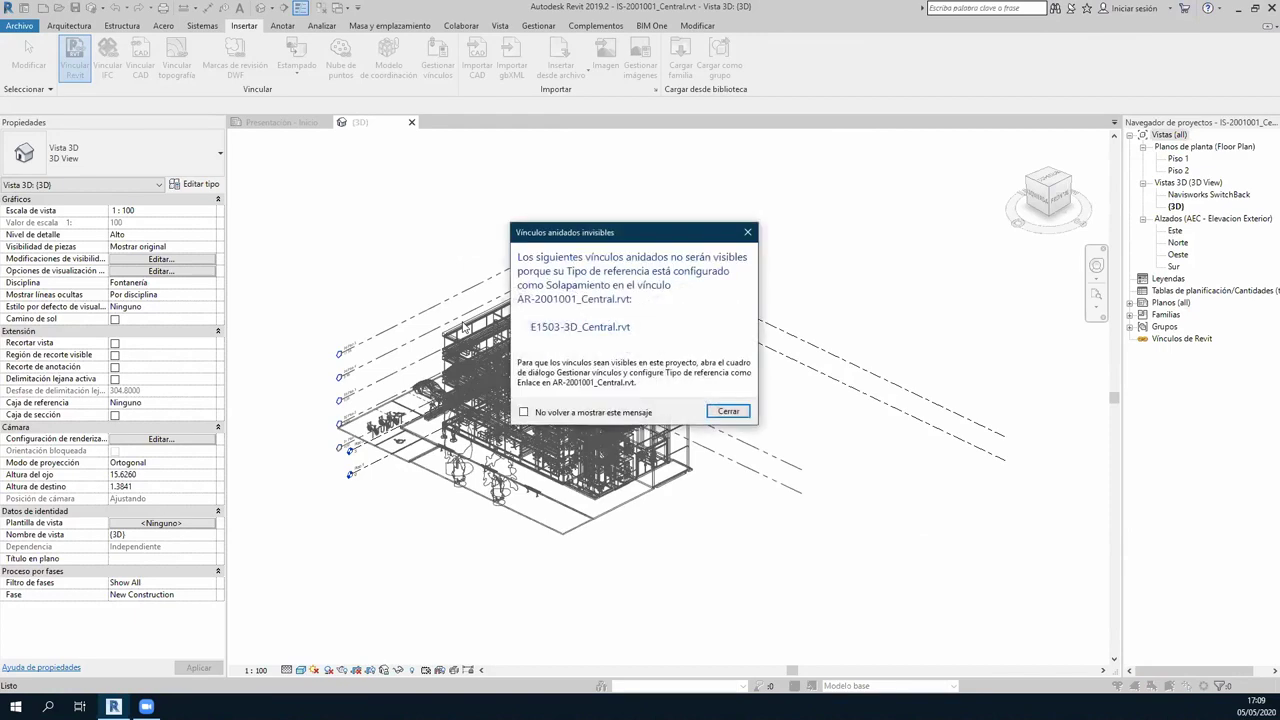
click(740, 411)
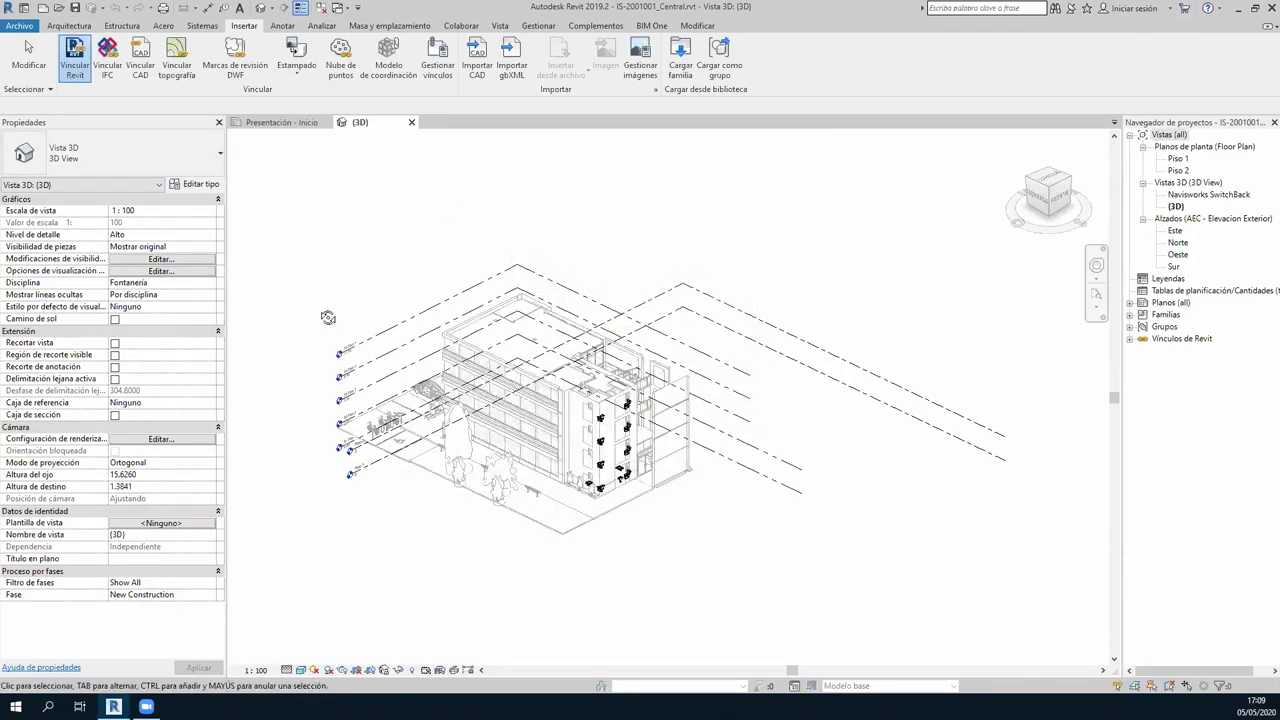
Orbit the 3D view, then open the Este elevation showing grids 1–8.
mouse_move(329, 316)
shift+middle_down()
mouse_move(761, 386)
mouse_move(796, 457)
mouse_move(826, 340)
shift+middle_up()
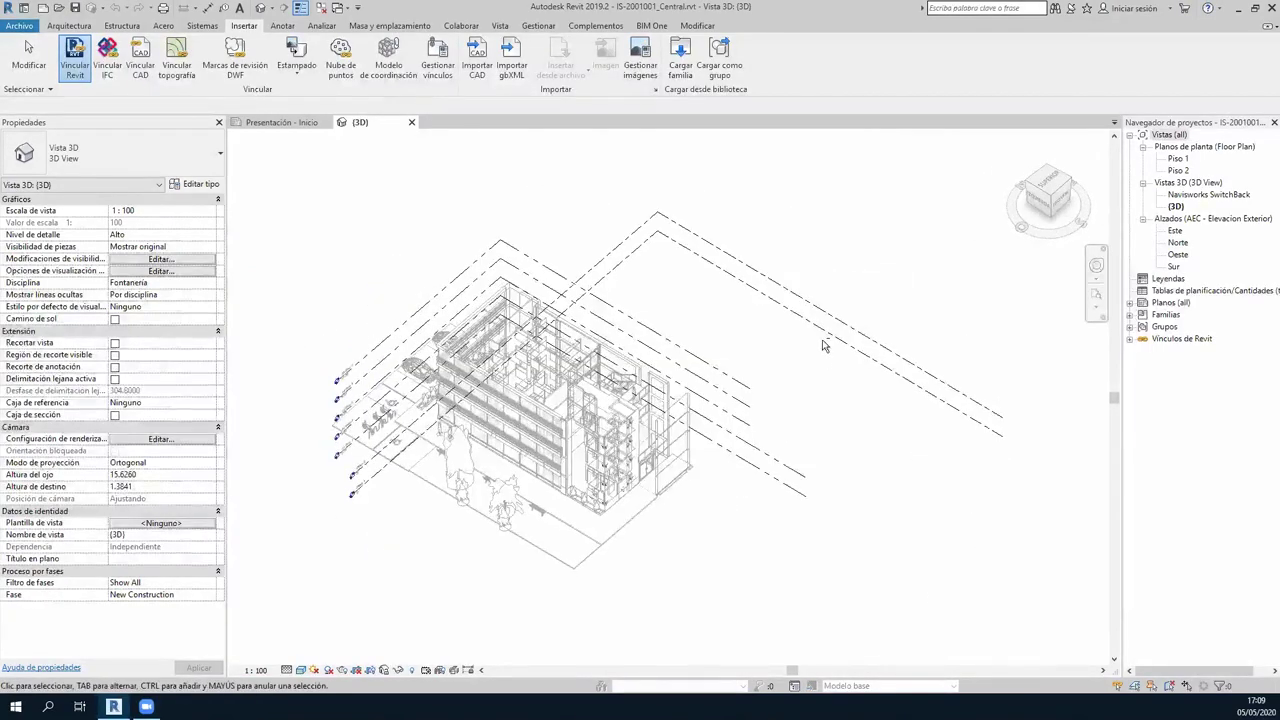
middle_drag(897, 508, 836, 460)
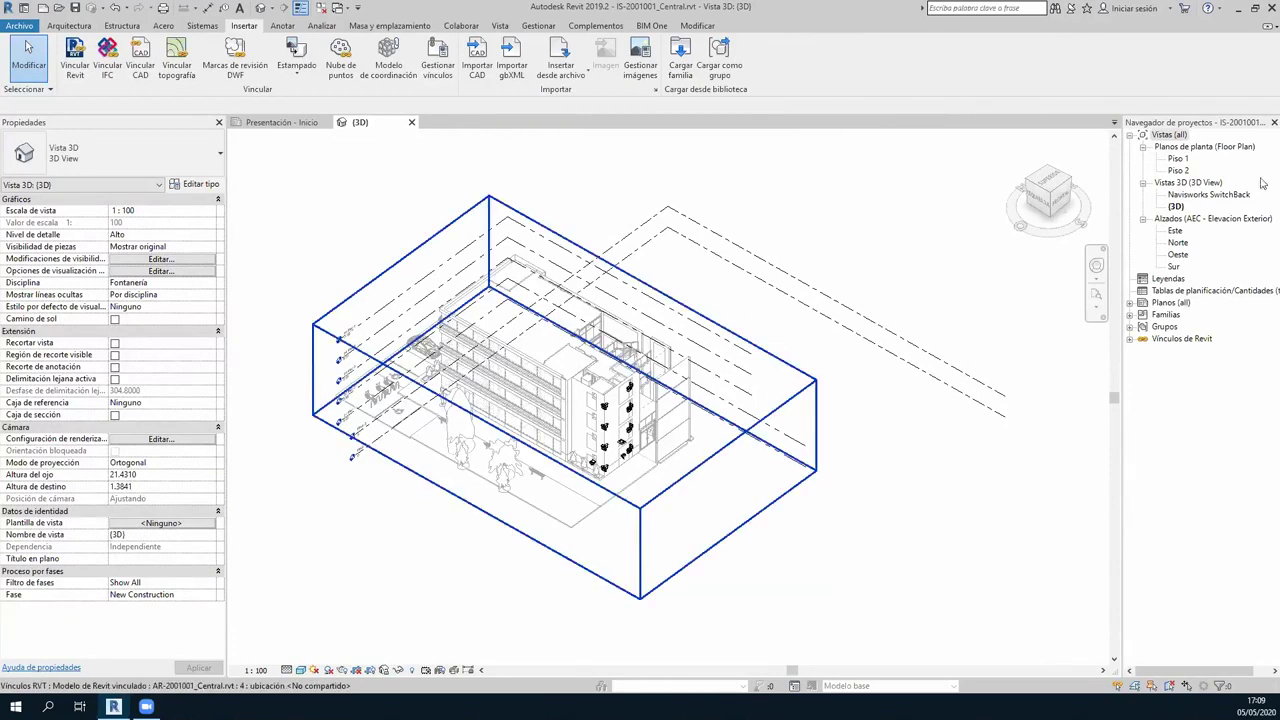
double_click(1176, 232)
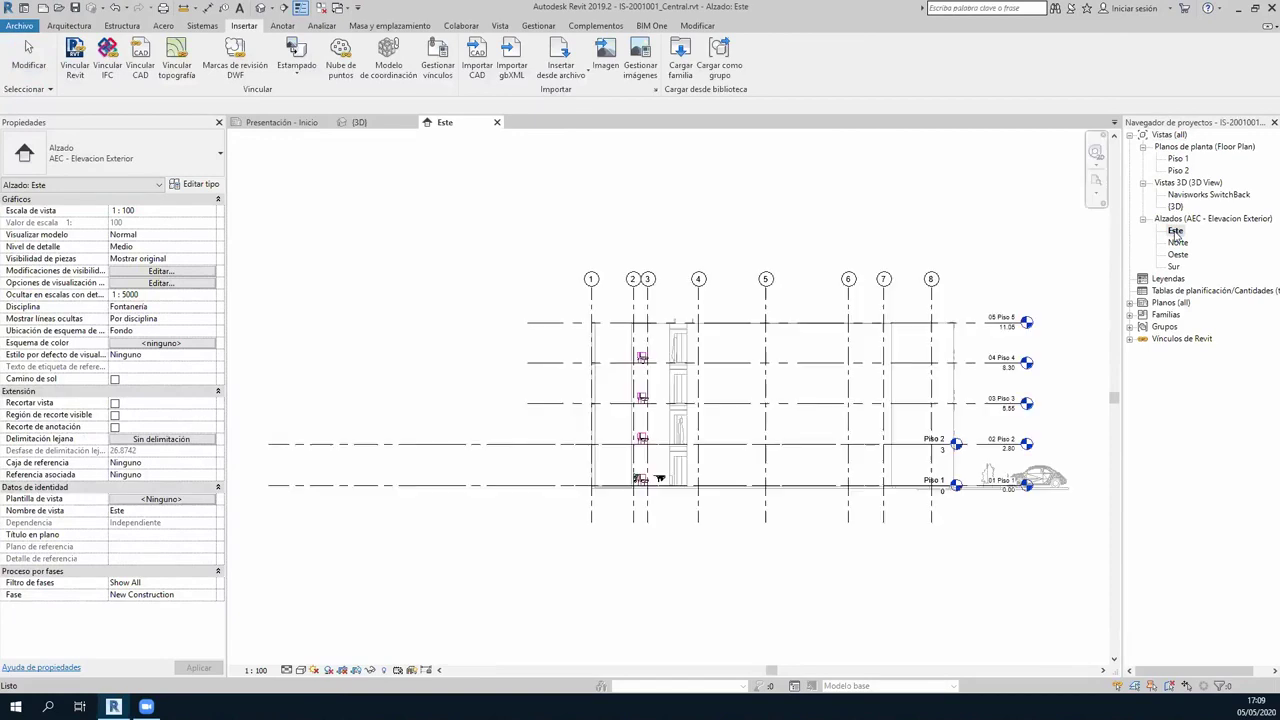
middle_drag(724, 229, 621, 202)
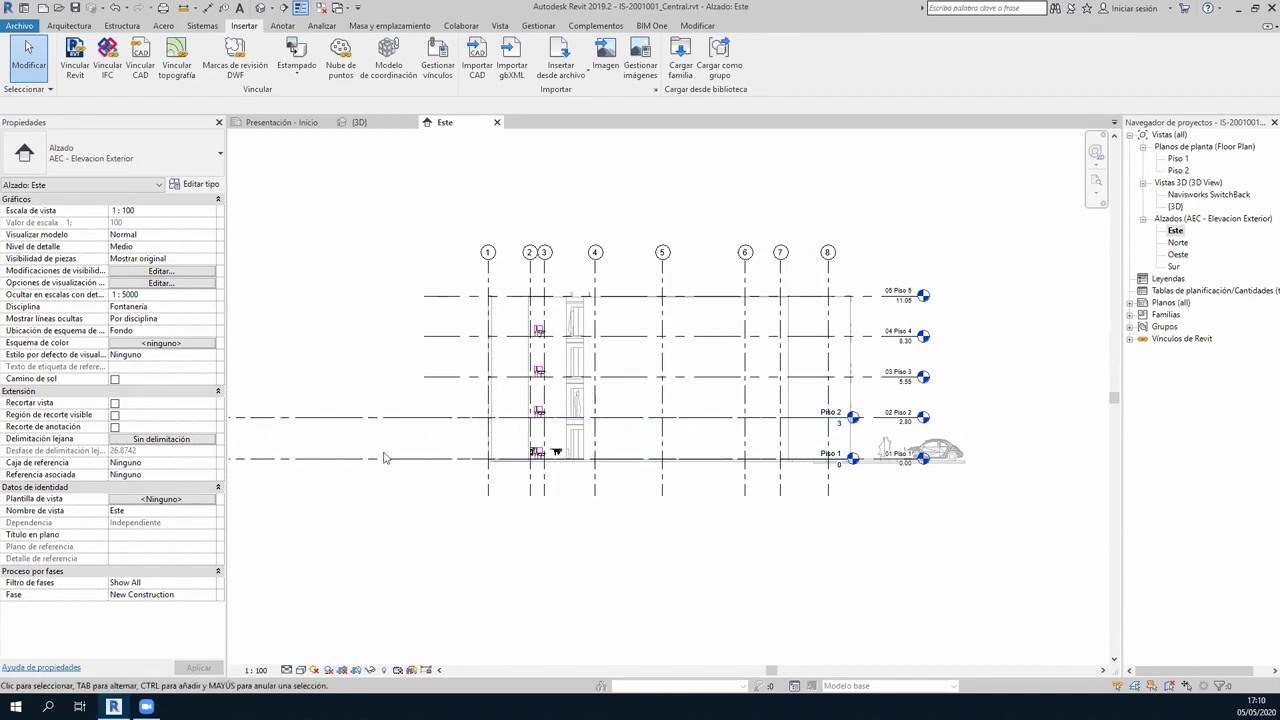
middle_drag(385, 458, 420, 388)
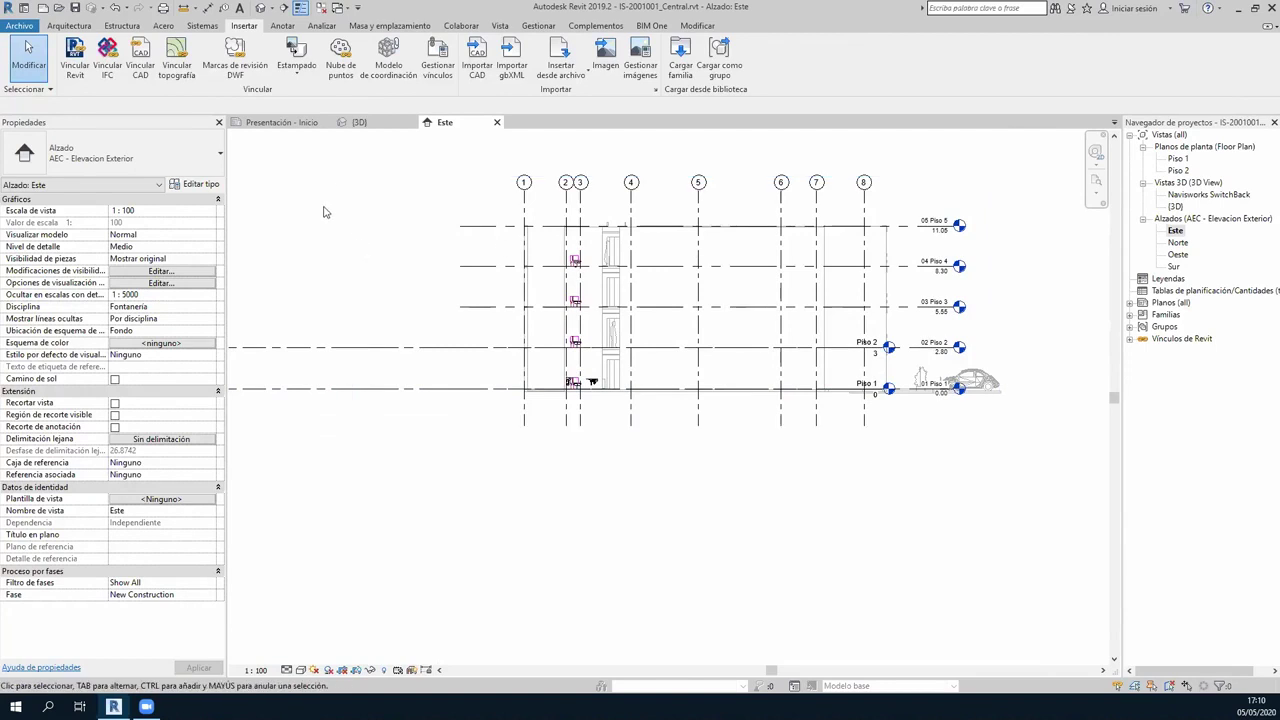
click(86, 29)
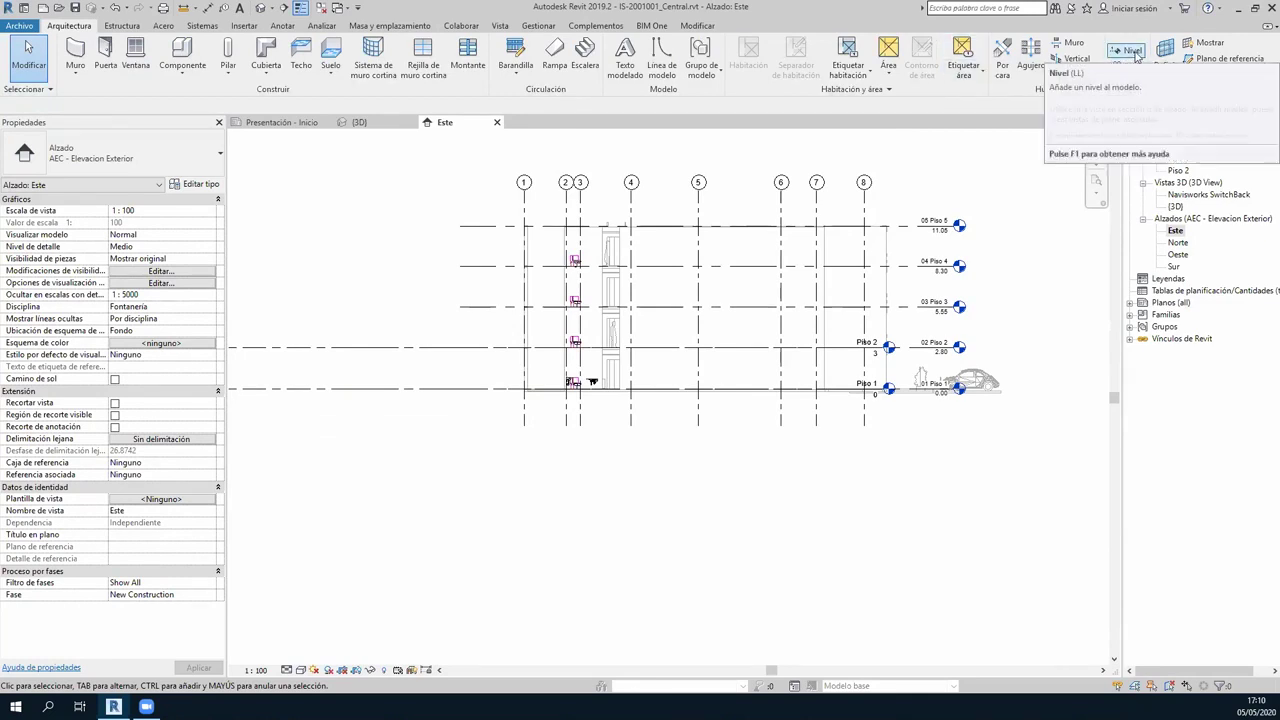
mouse_move(1128, 50)
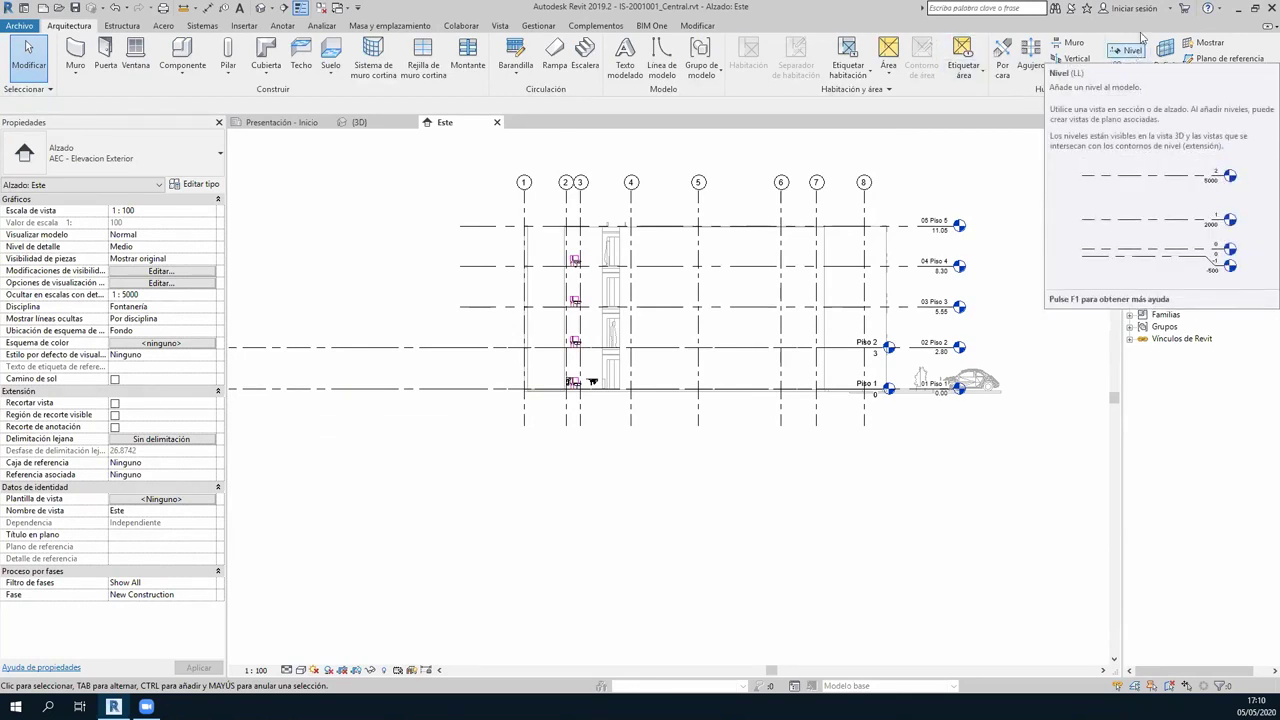
drag(326, 287, 308, 434)
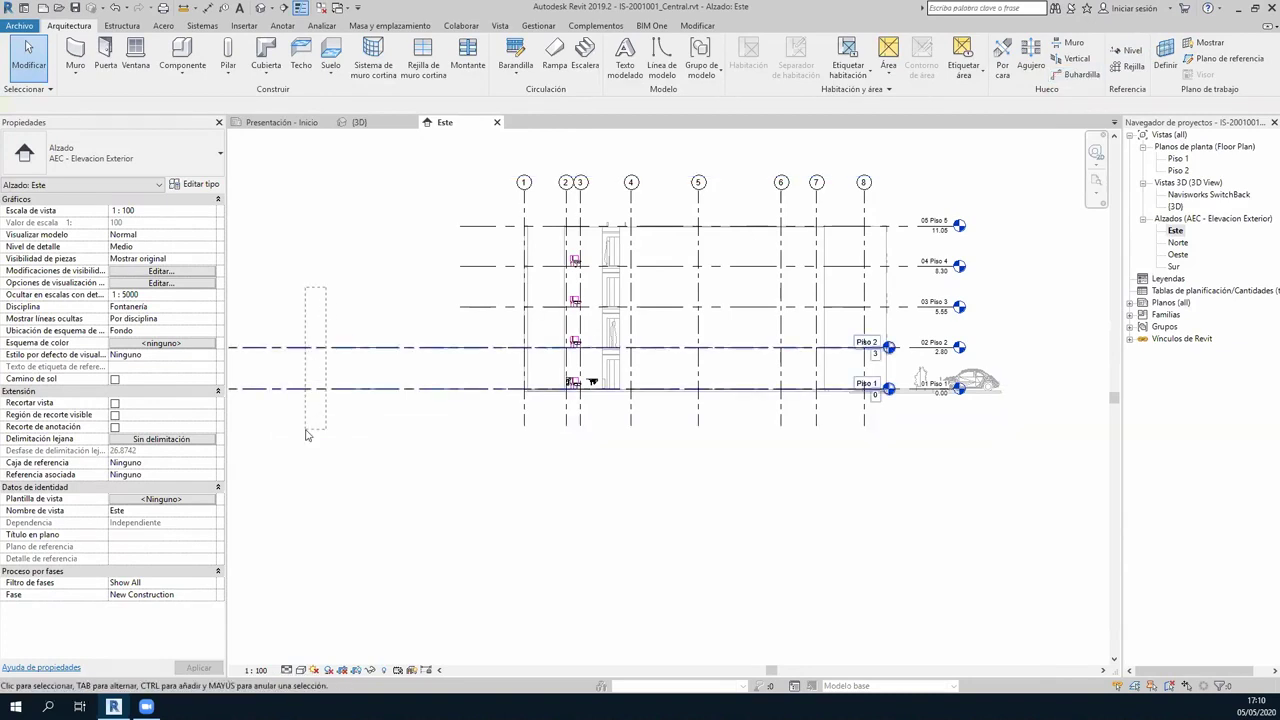
click(324, 278)
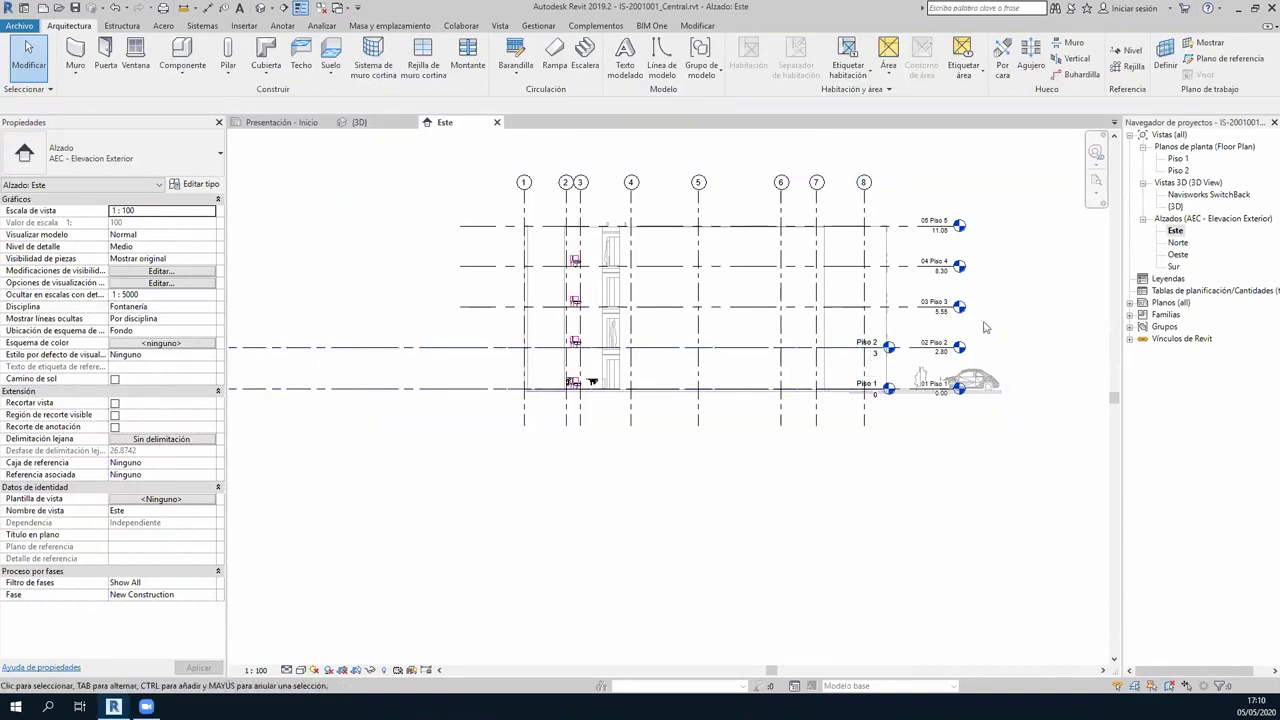
click(592, 381)
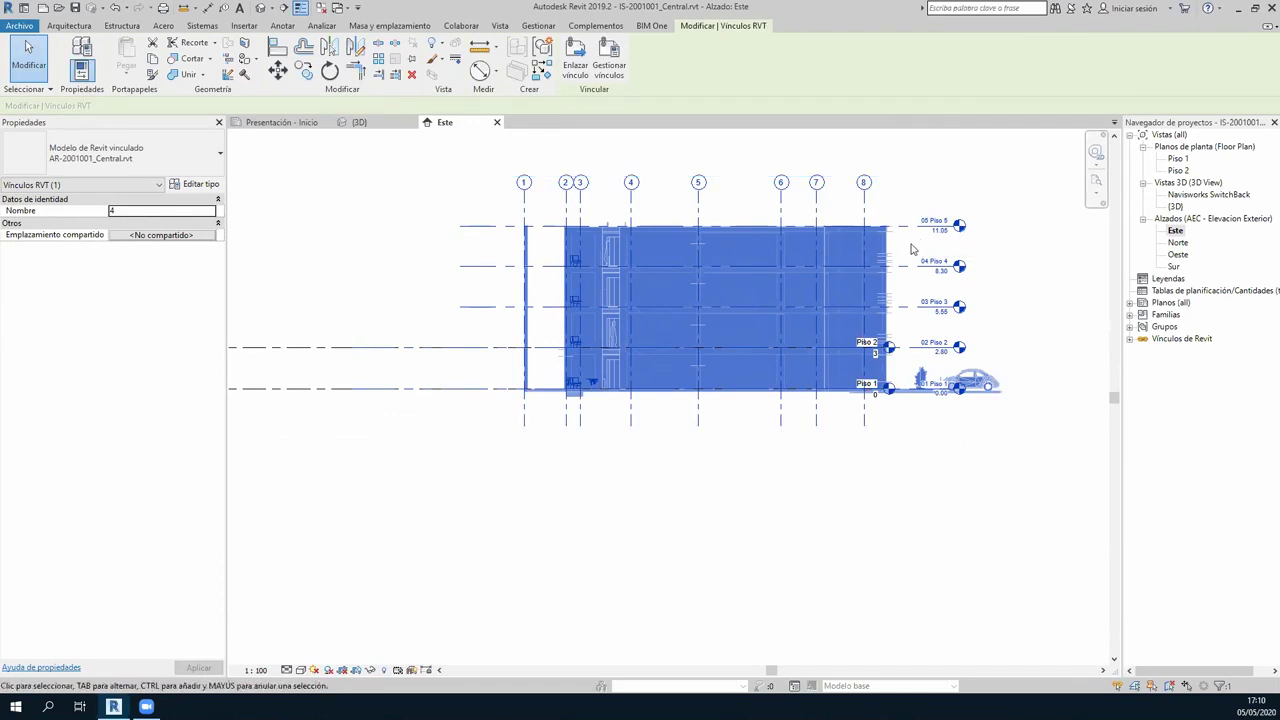
click(676, 158)
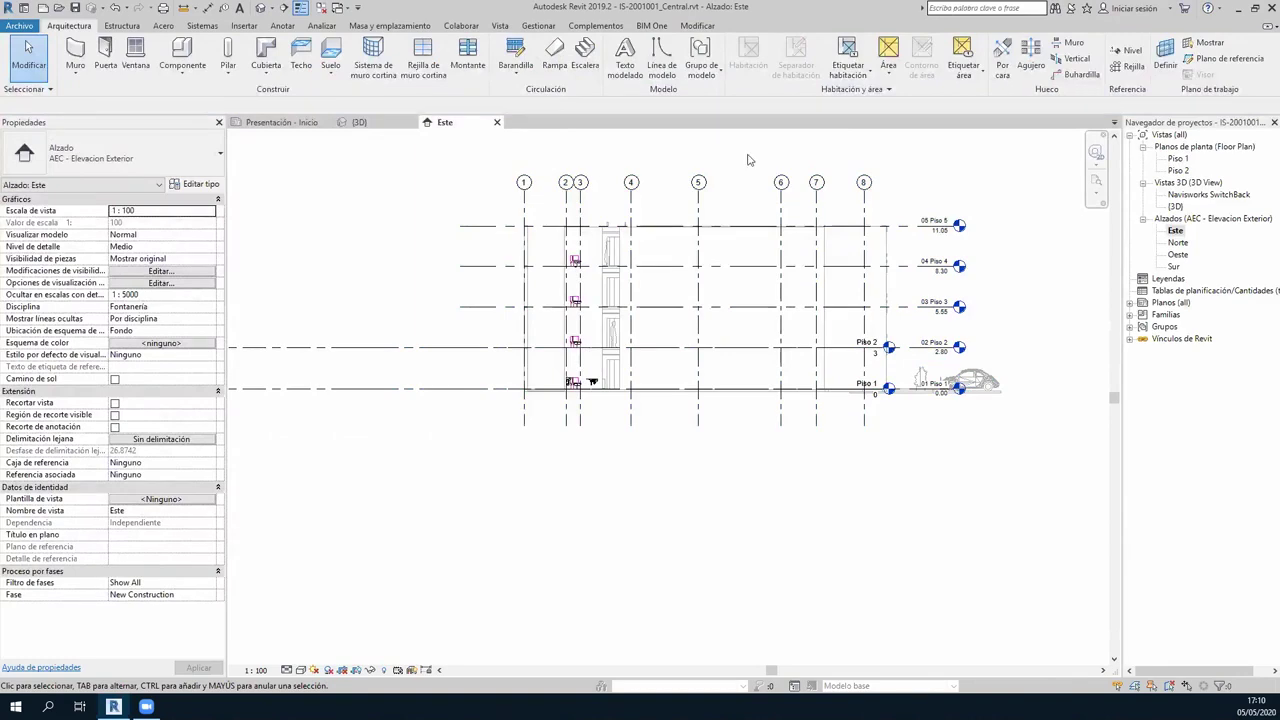
middle_drag(748, 160, 800, 236)
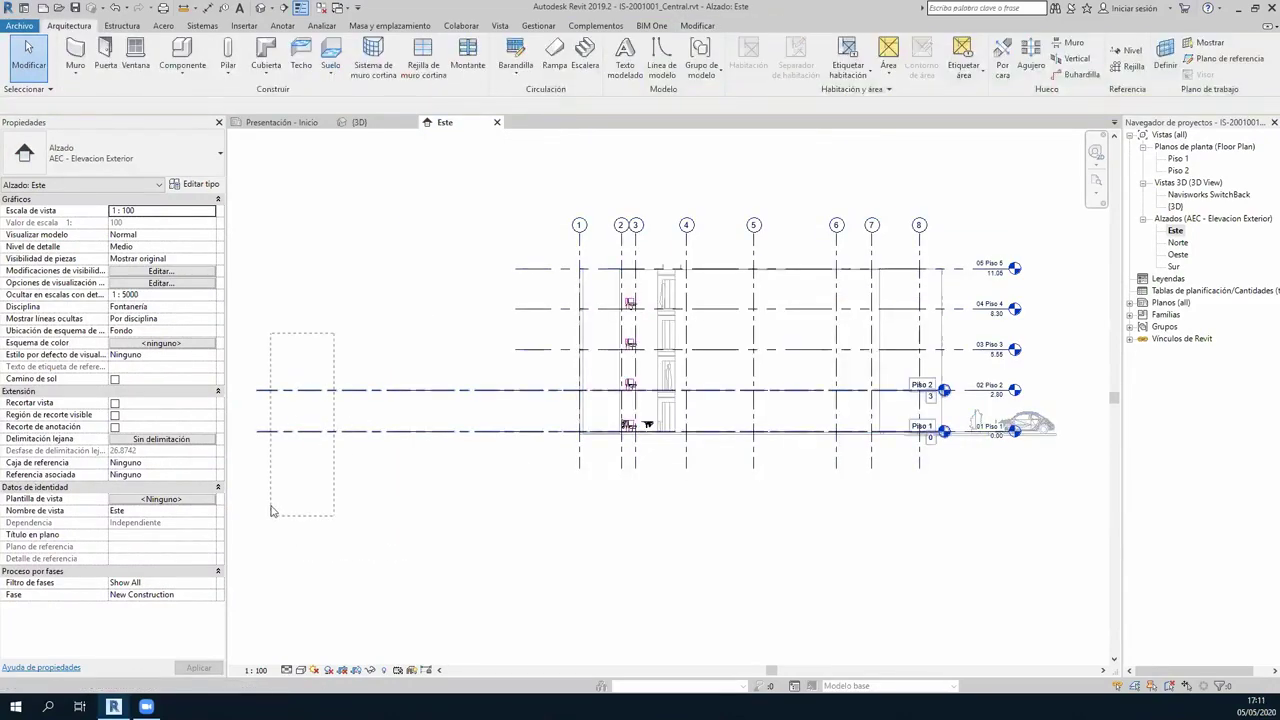
Drag the Piso 1 and Piso 2 levels down below the linked building.
click(330, 390)
drag(330, 390, 430, 497)
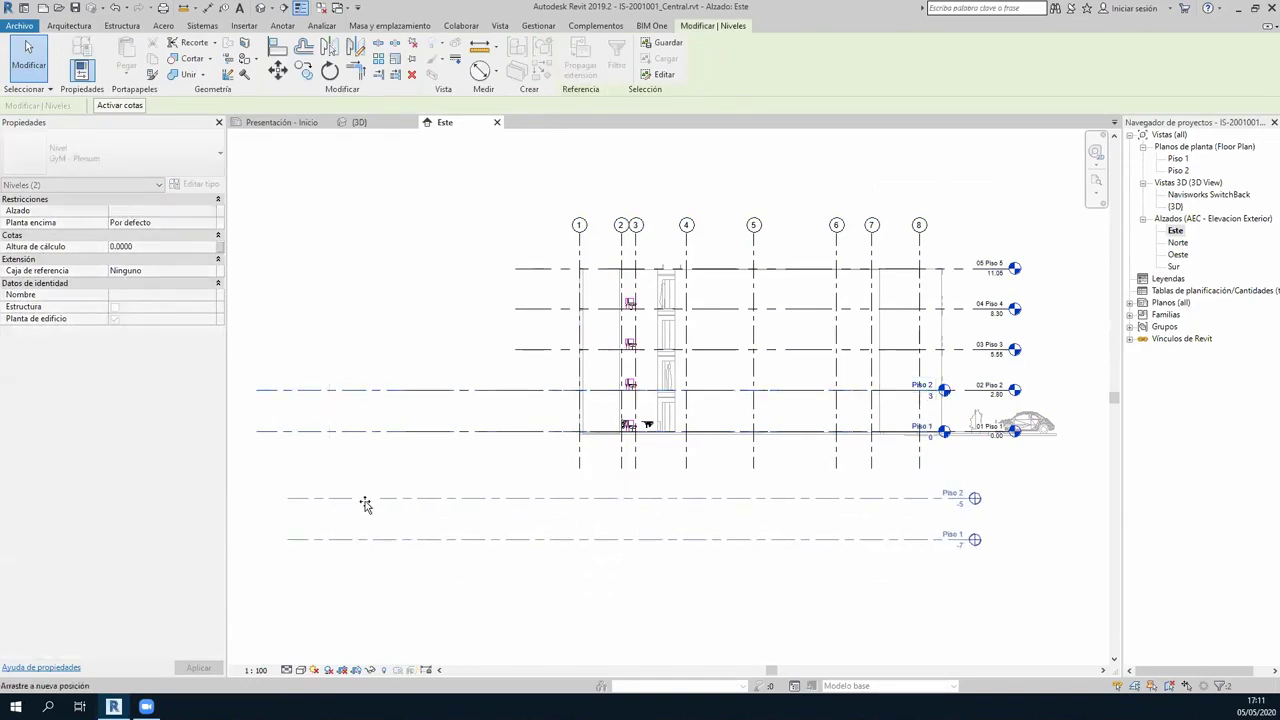
click(1051, 529)
Rename the Piso 1 level to '01 Piso 1' and accept renaming its matching views.
scroll(1051, 523, up, 2)
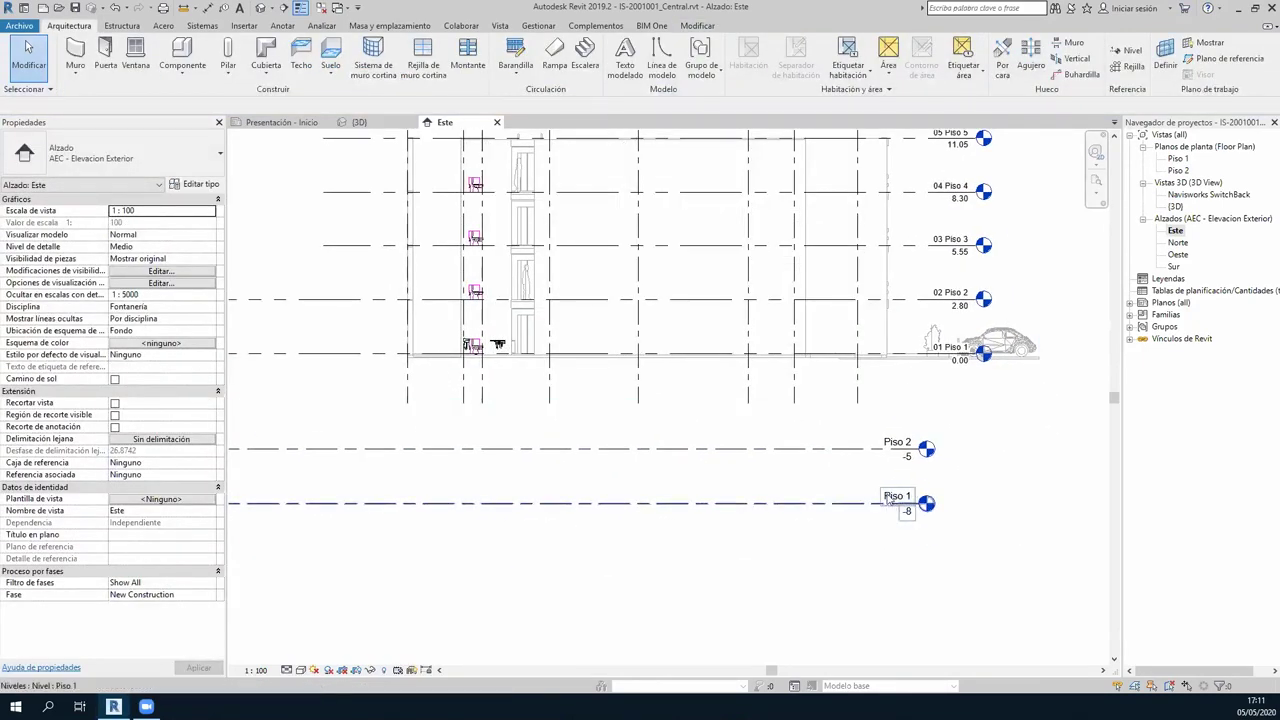
click(904, 505)
click(900, 498)
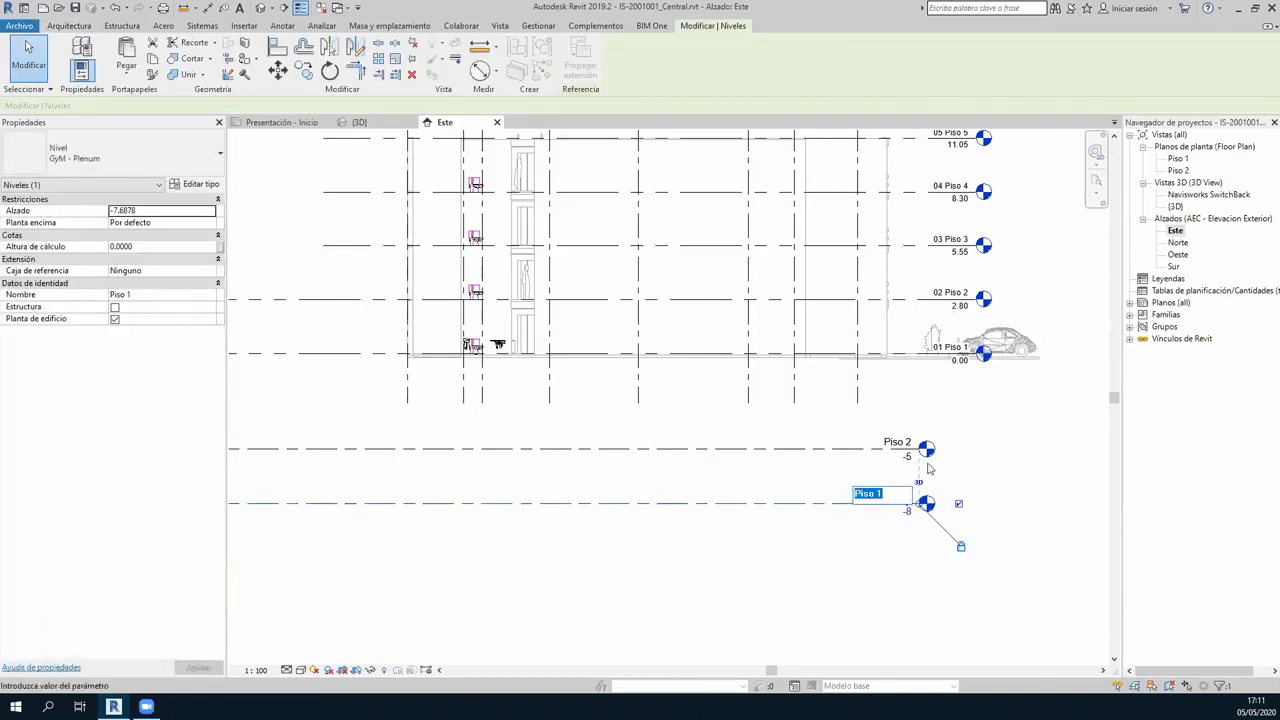
text(01)
key(Return)
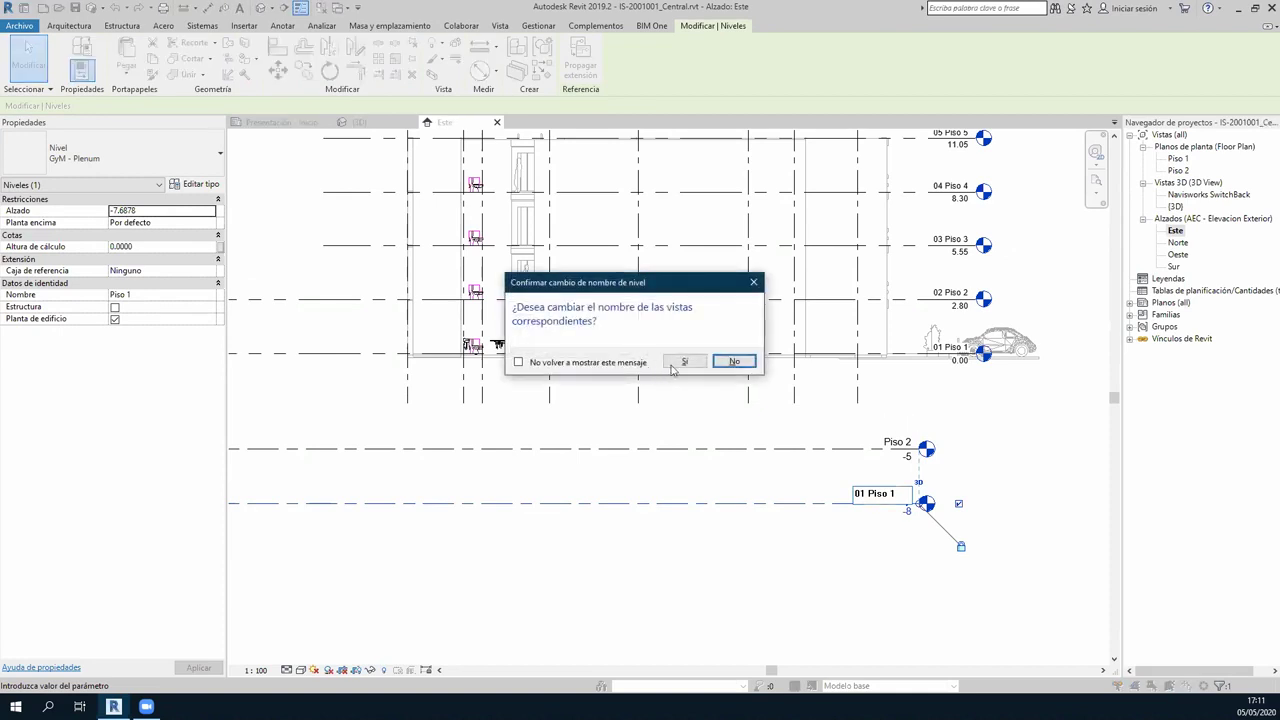
click(682, 362)
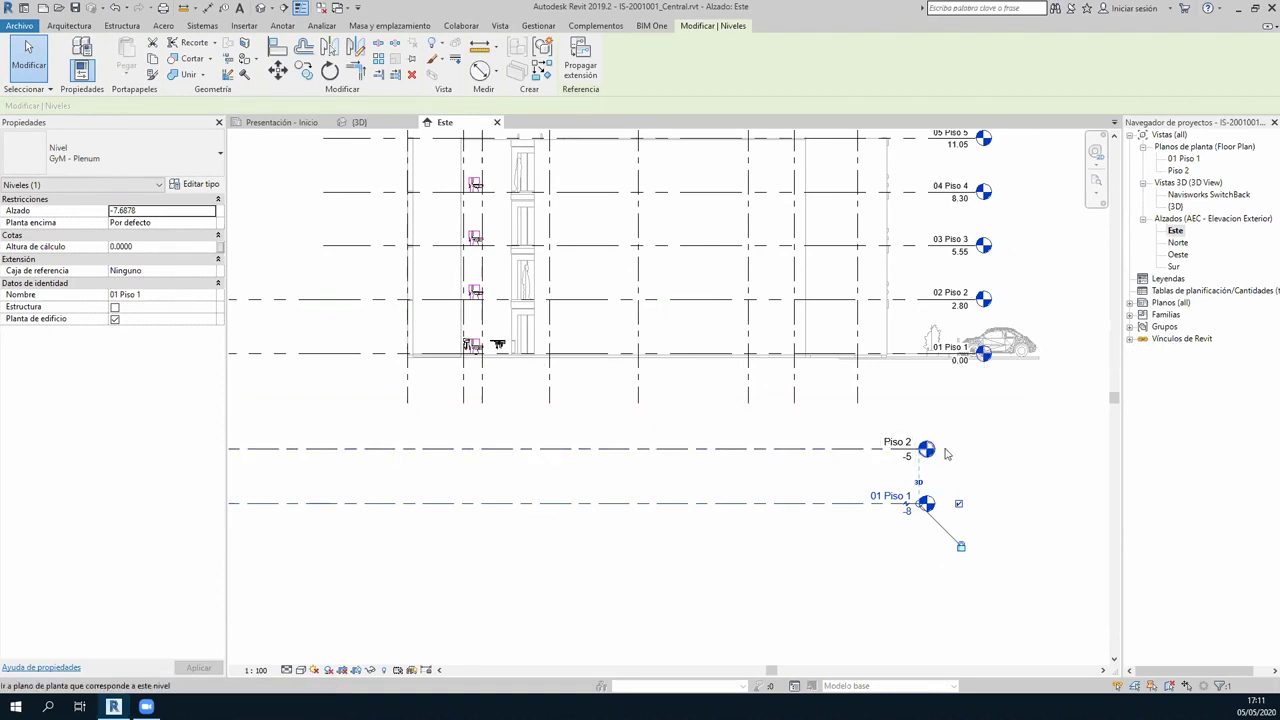
Launch Copiar/Supervisar > Seleccionar vínculo from the Colaborar tools.
click(1008, 454)
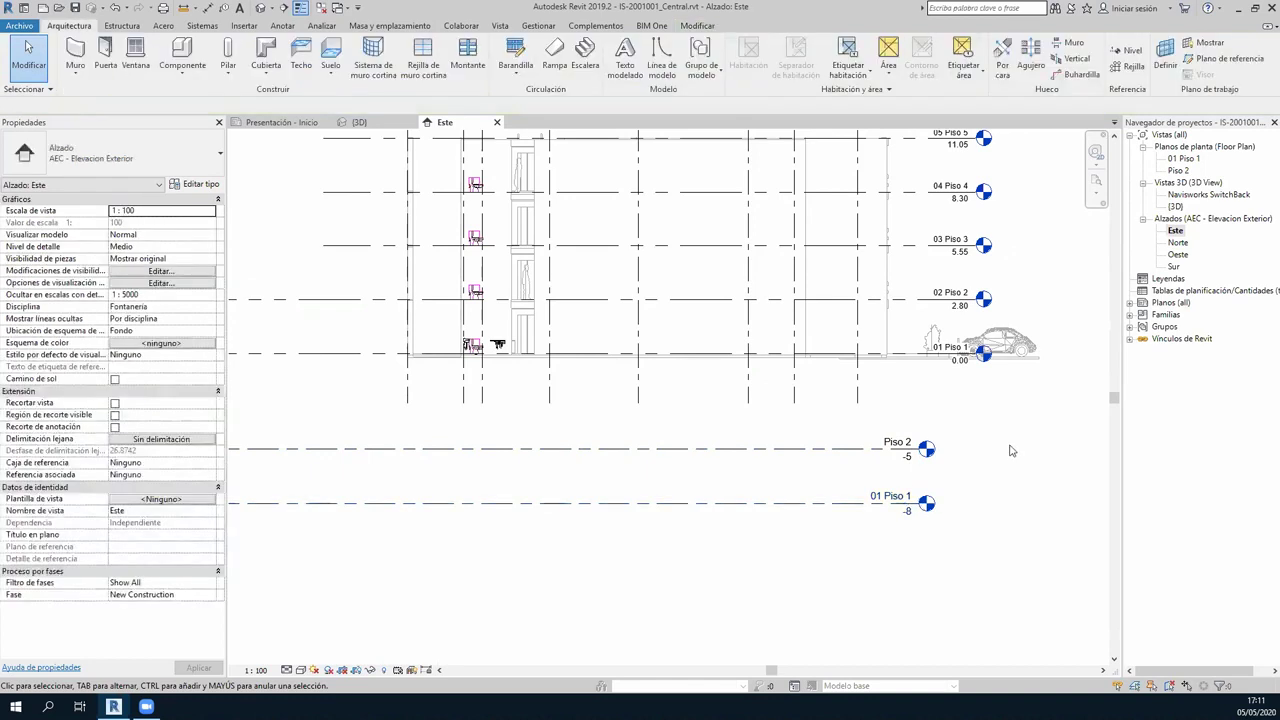
scroll(1010, 480, down, 2)
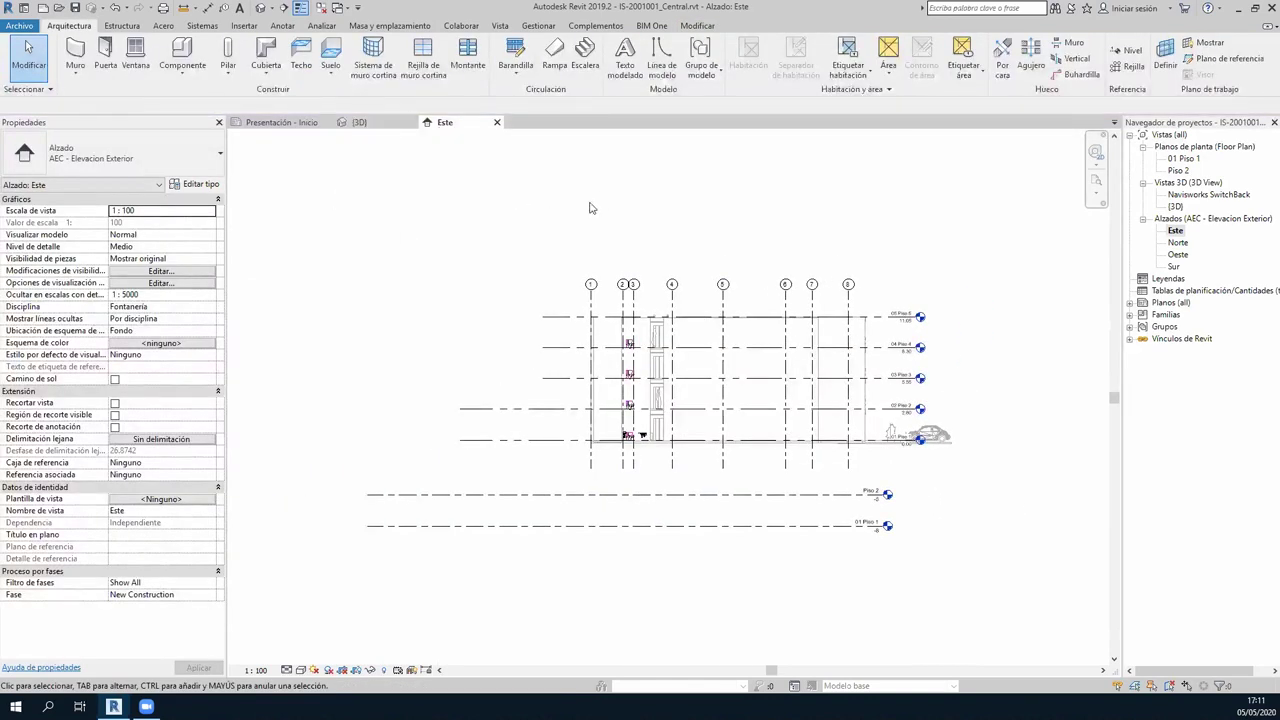
click(533, 27)
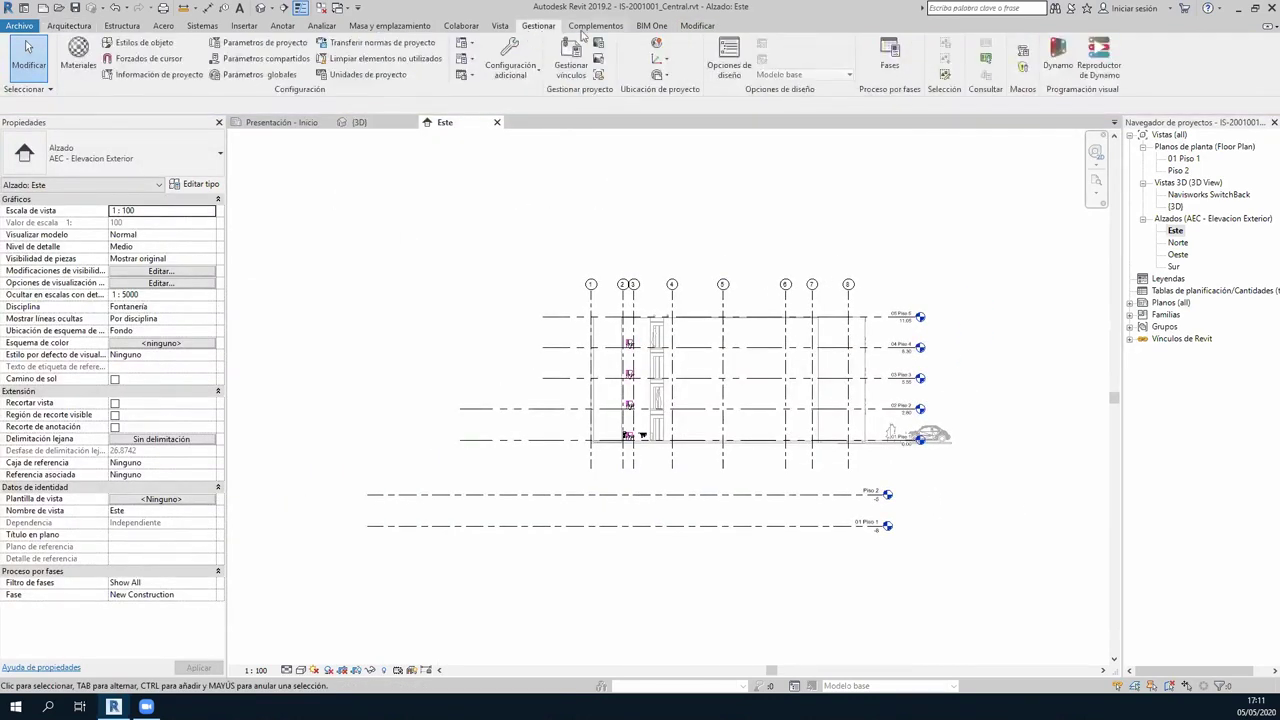
click(461, 27)
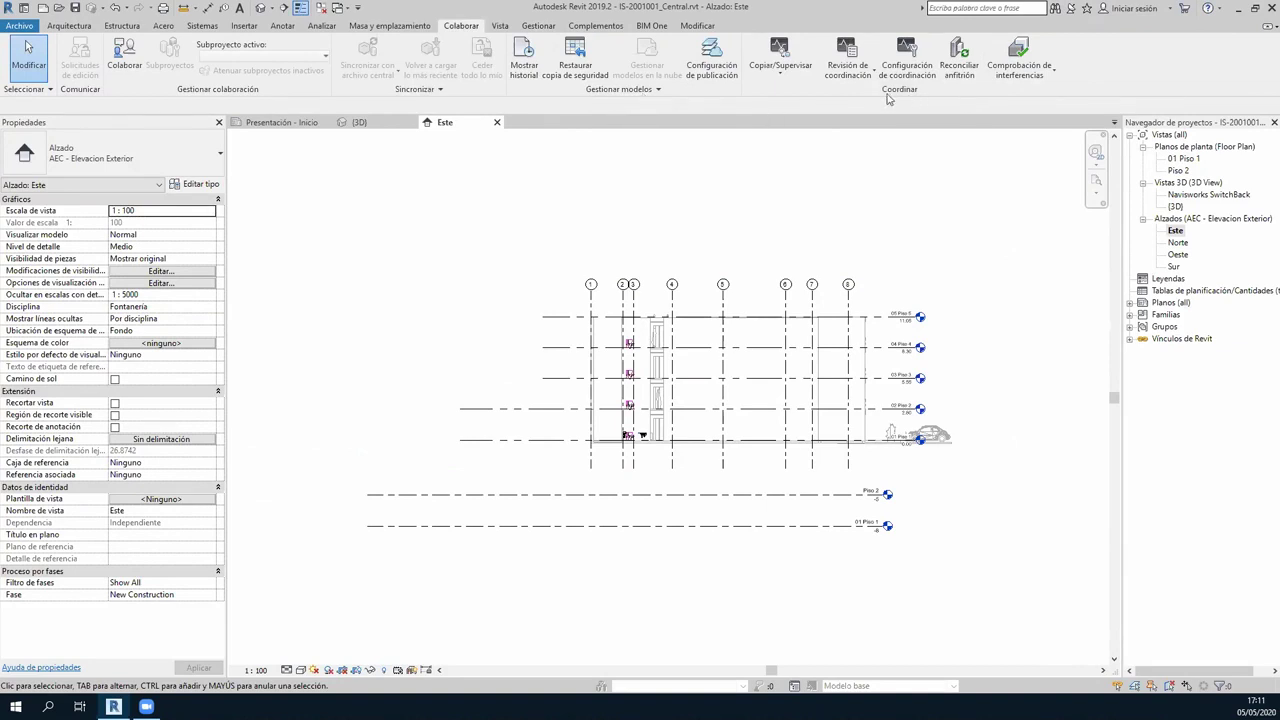
click(780, 68)
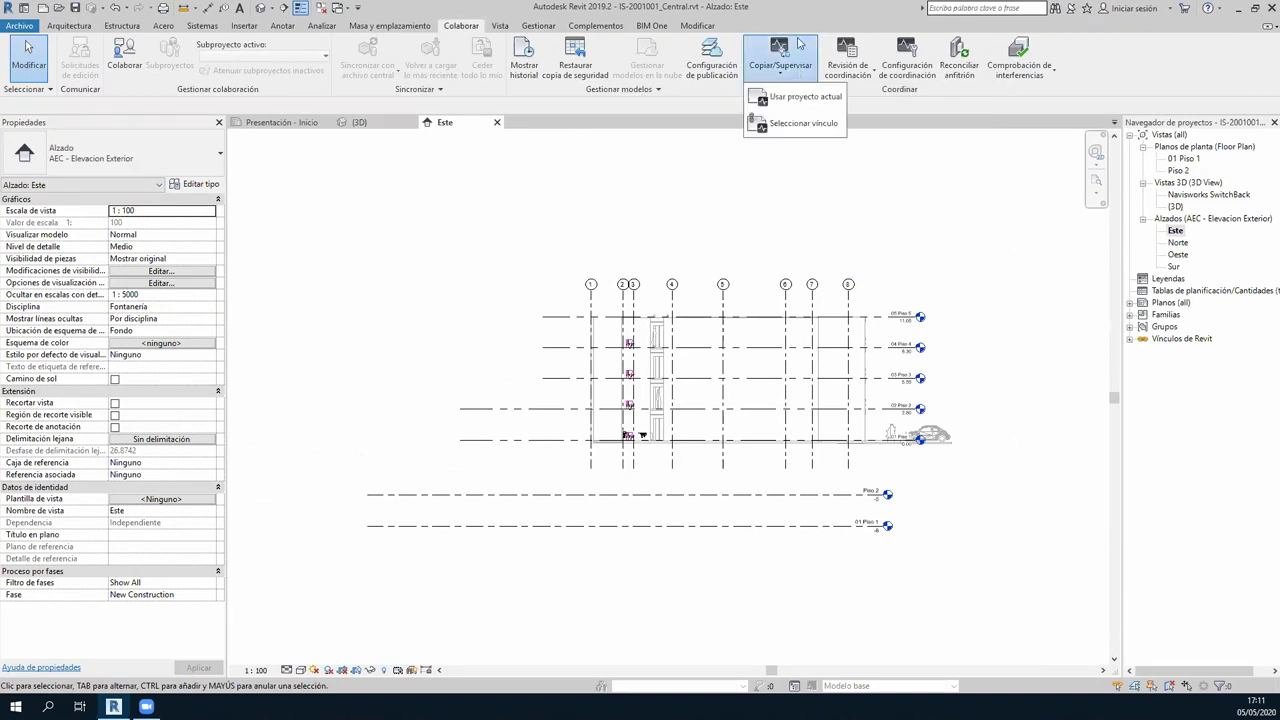
click(815, 125)
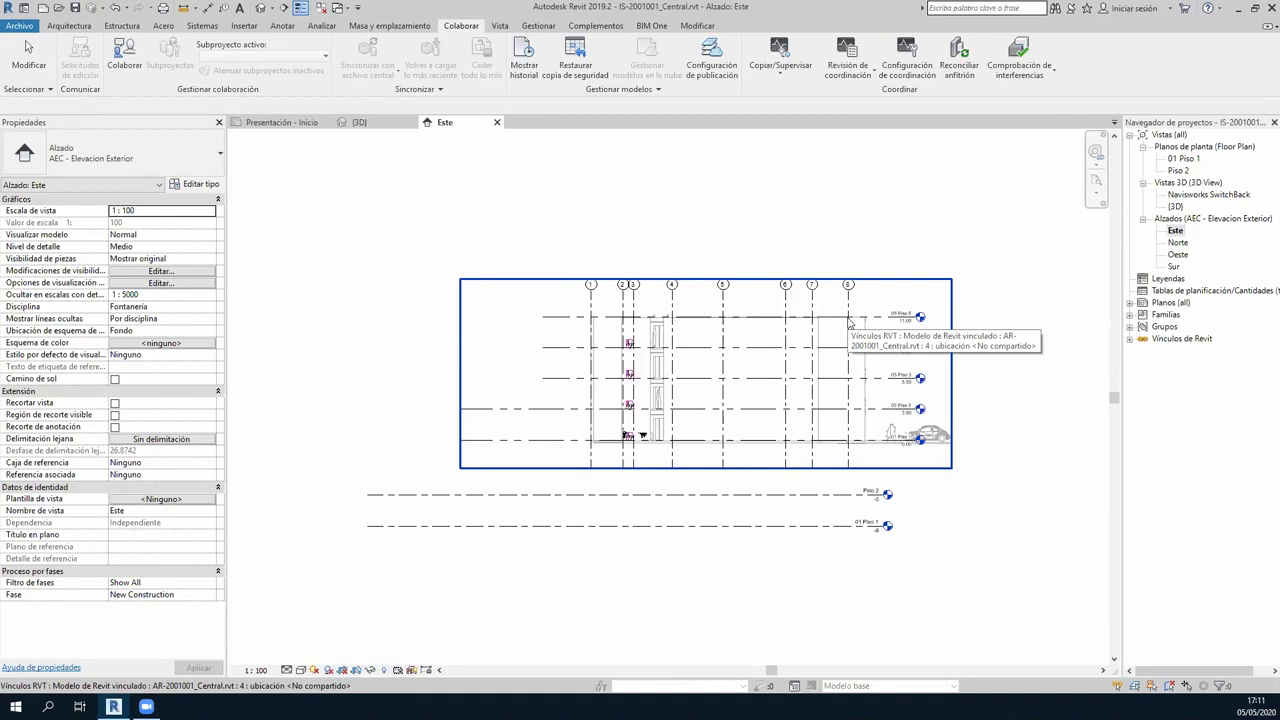
Pick the linked architectural model and box-select its elements with multiple copying enabled.
click(849, 322)
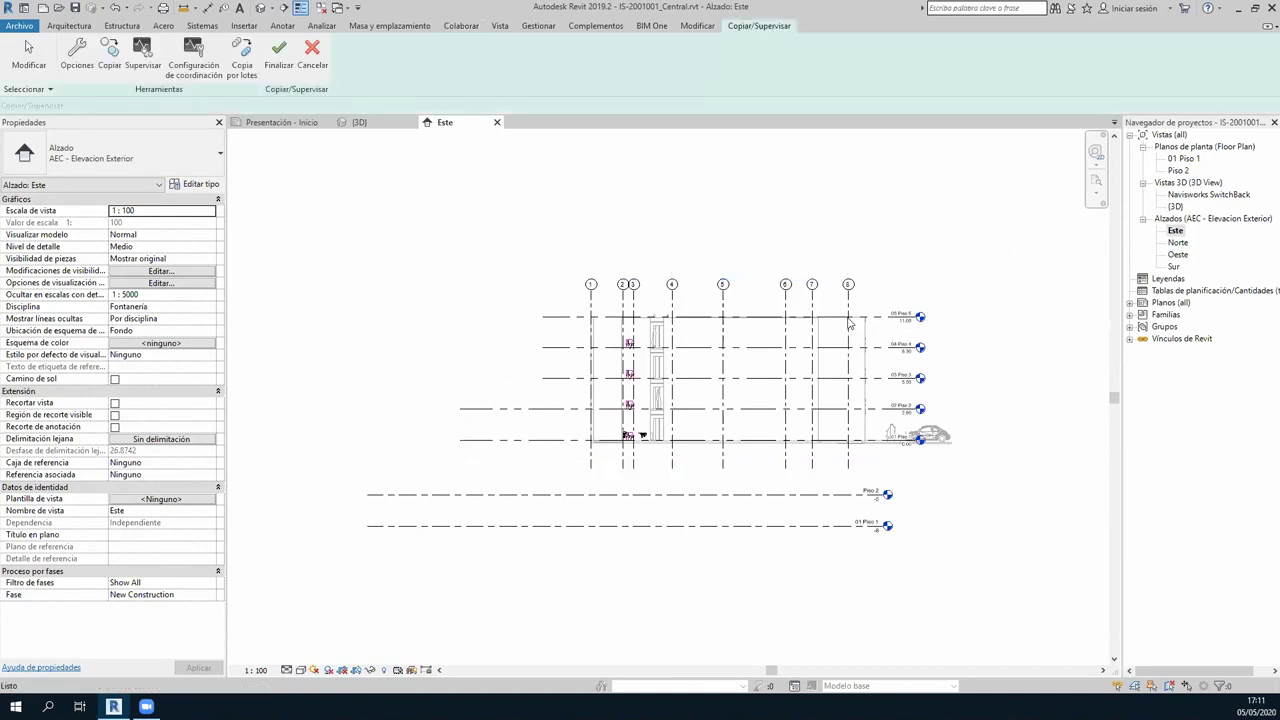
middle_drag(510, 463, 489, 443)
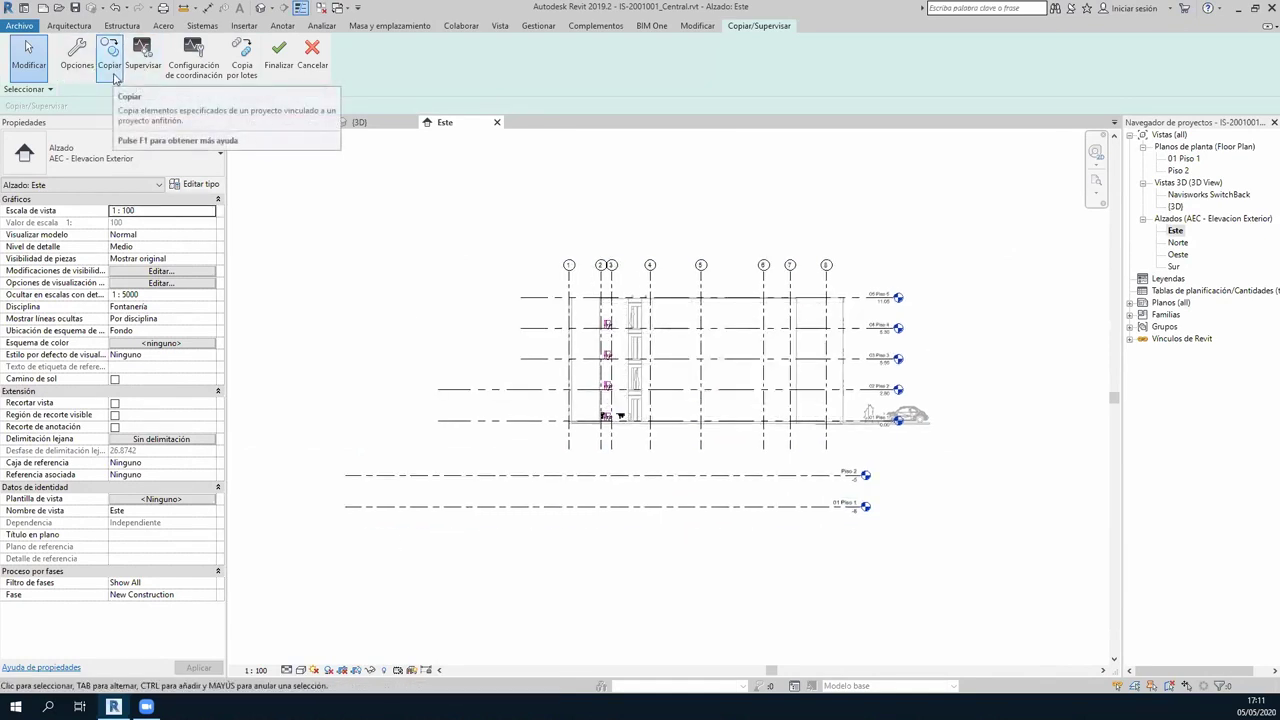
click(110, 74)
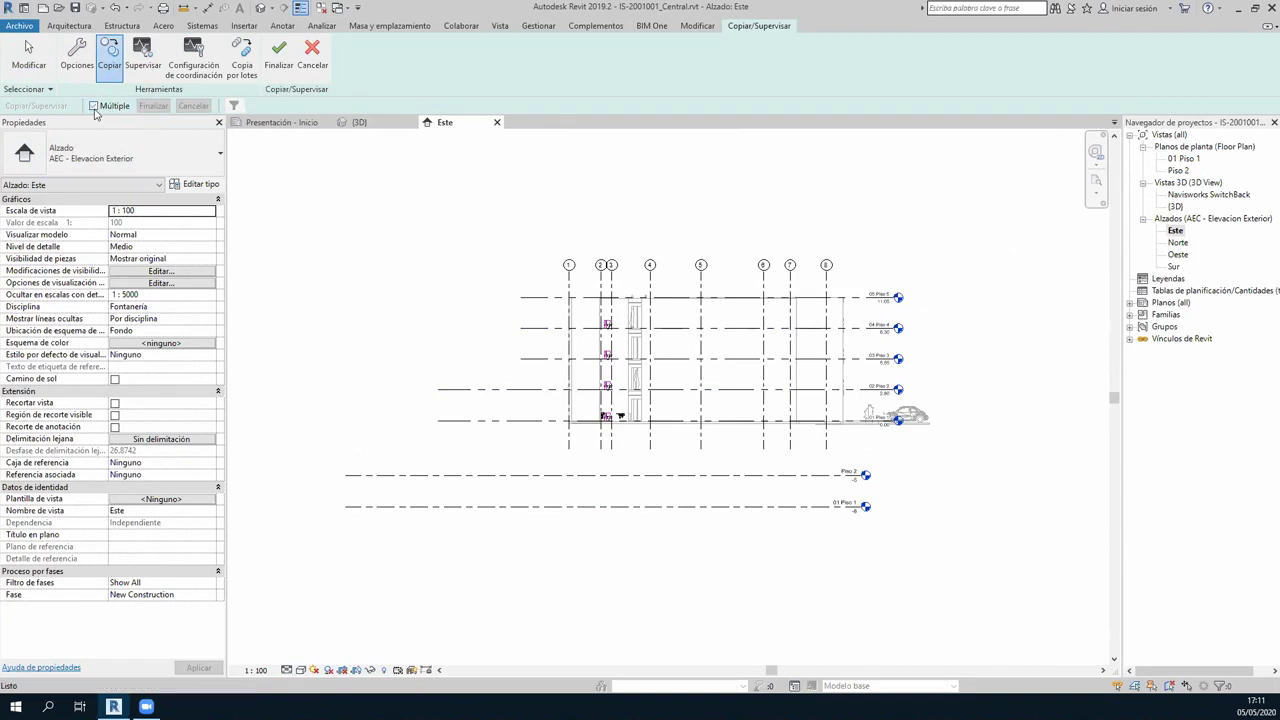
click(93, 106)
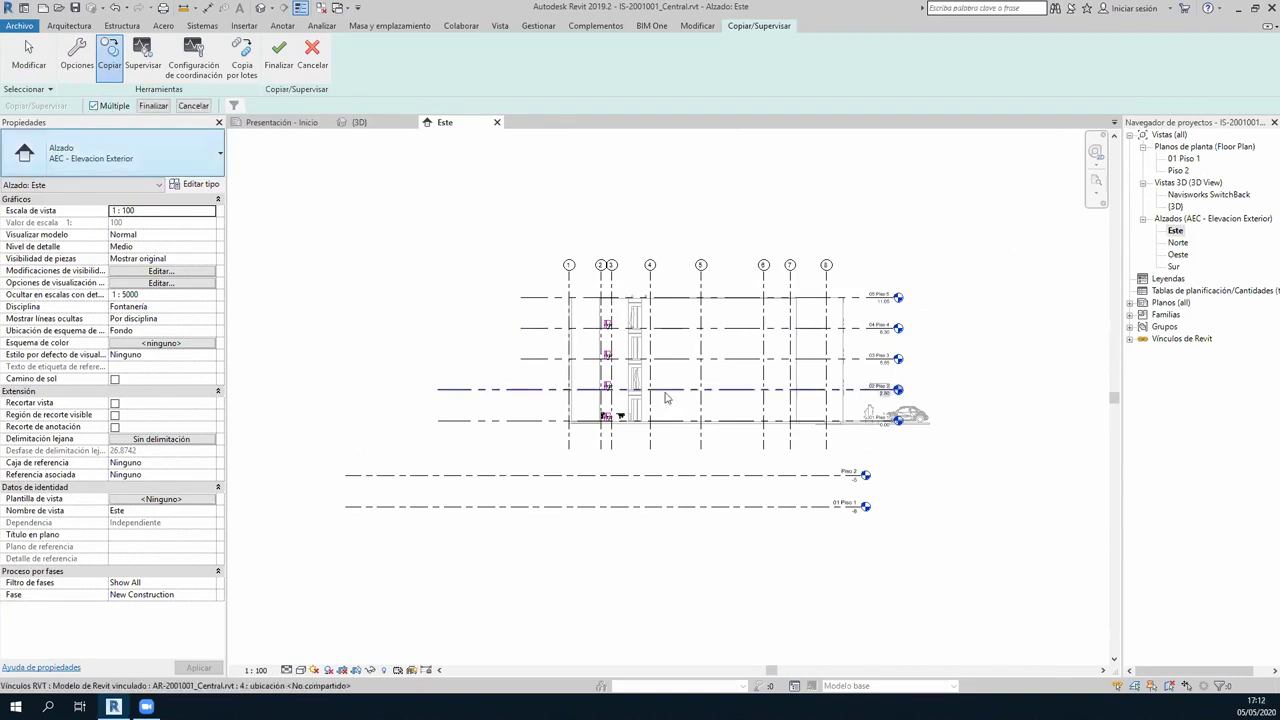
scroll(596, 311, up, 2)
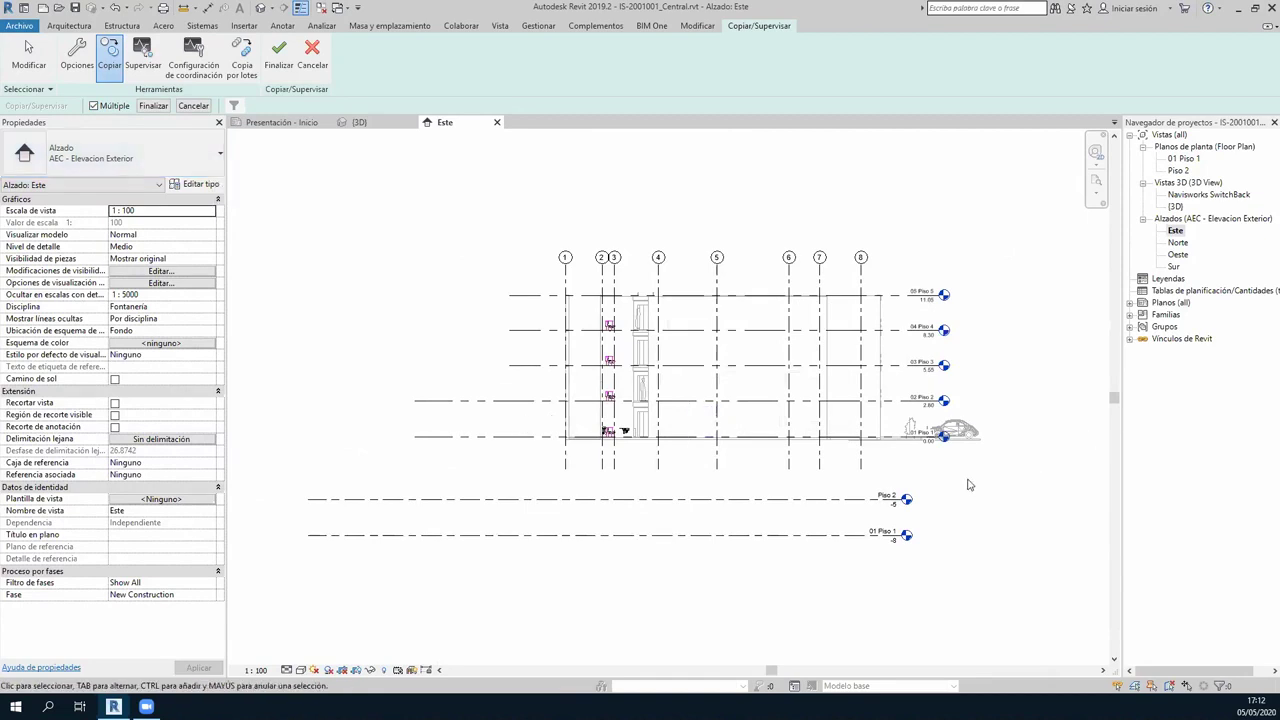
drag(1002, 460, 789, 239)
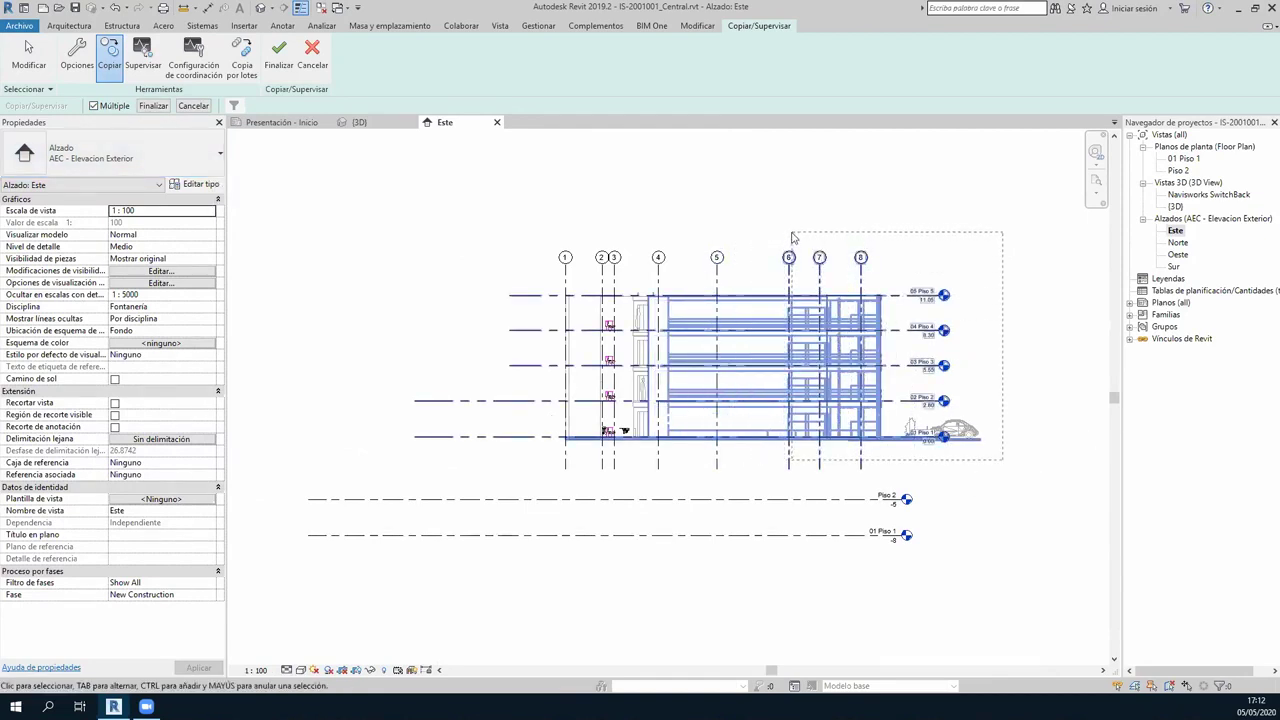
middle_drag(986, 244, 960, 223)
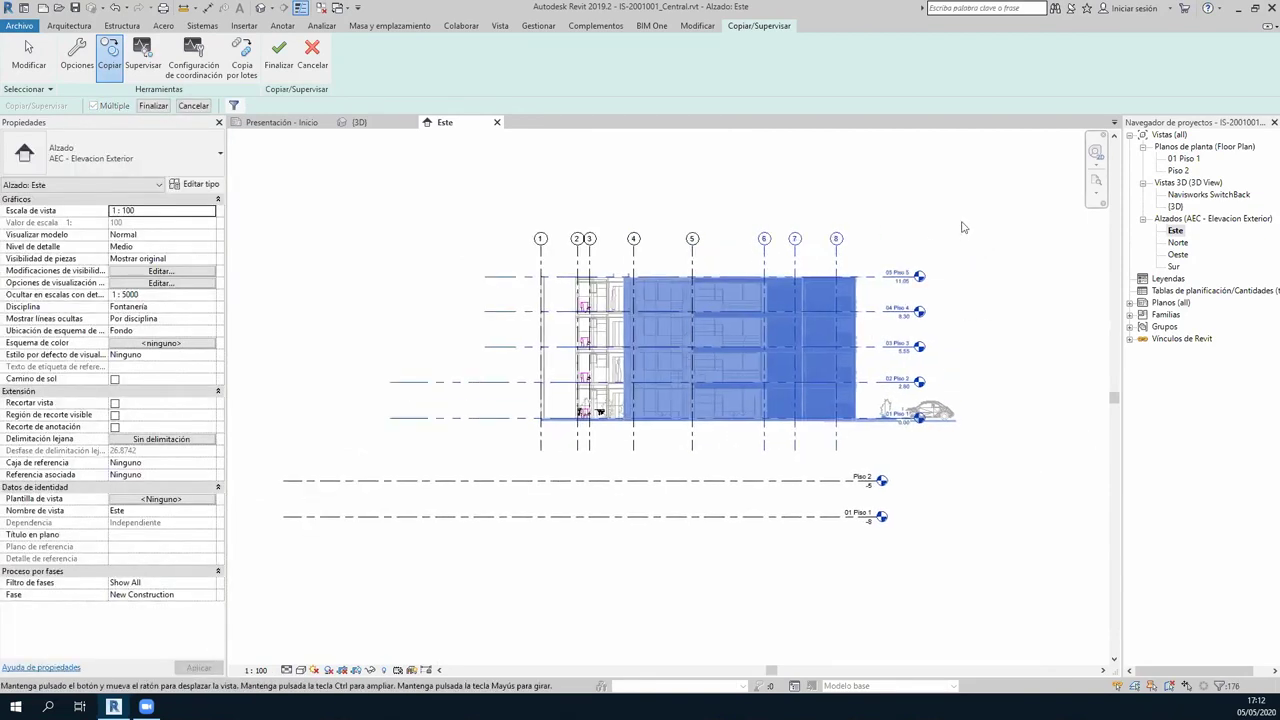
Filter out the Paneles de muro cortina and finish copying the levels.
click(233, 105)
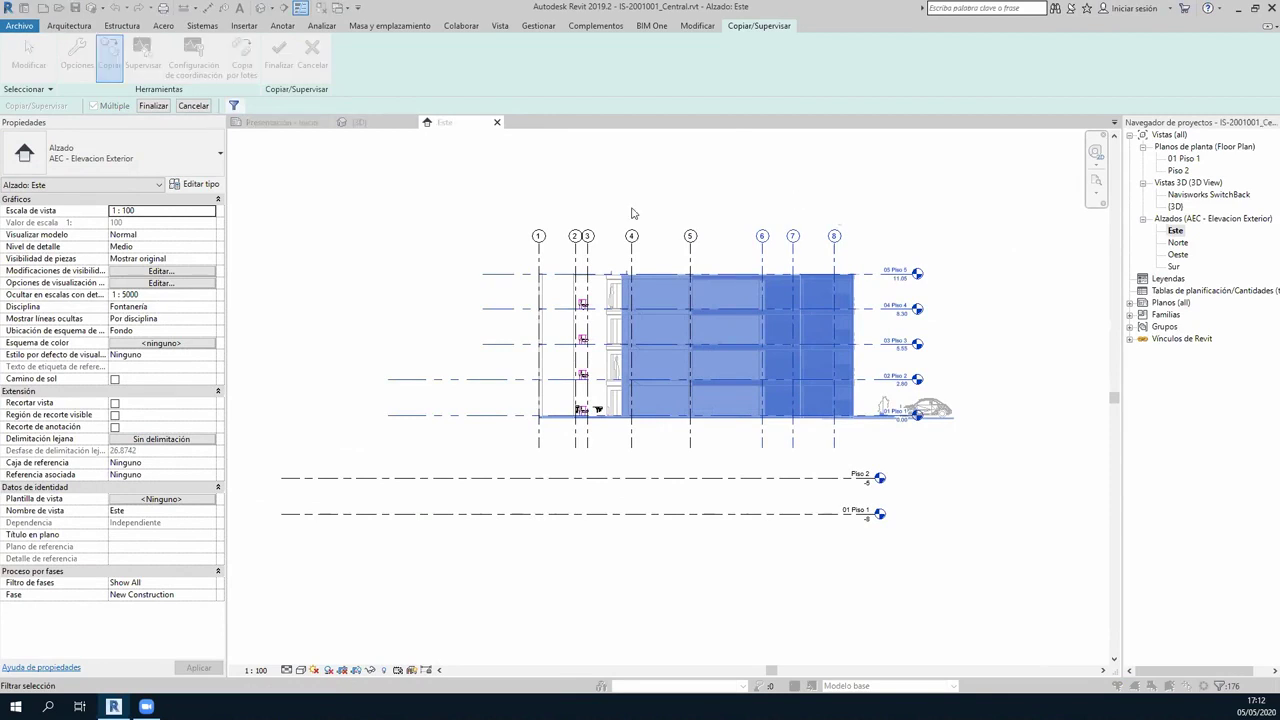
click(716, 262)
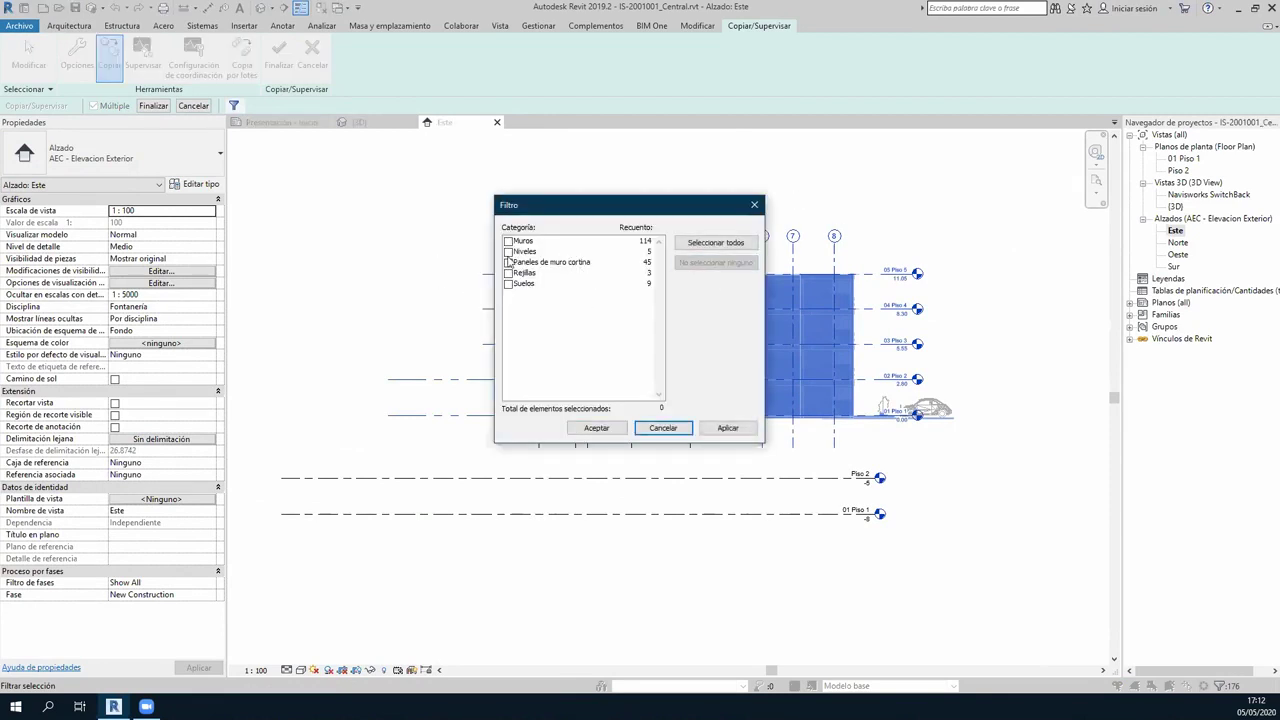
click(509, 262)
click(596, 427)
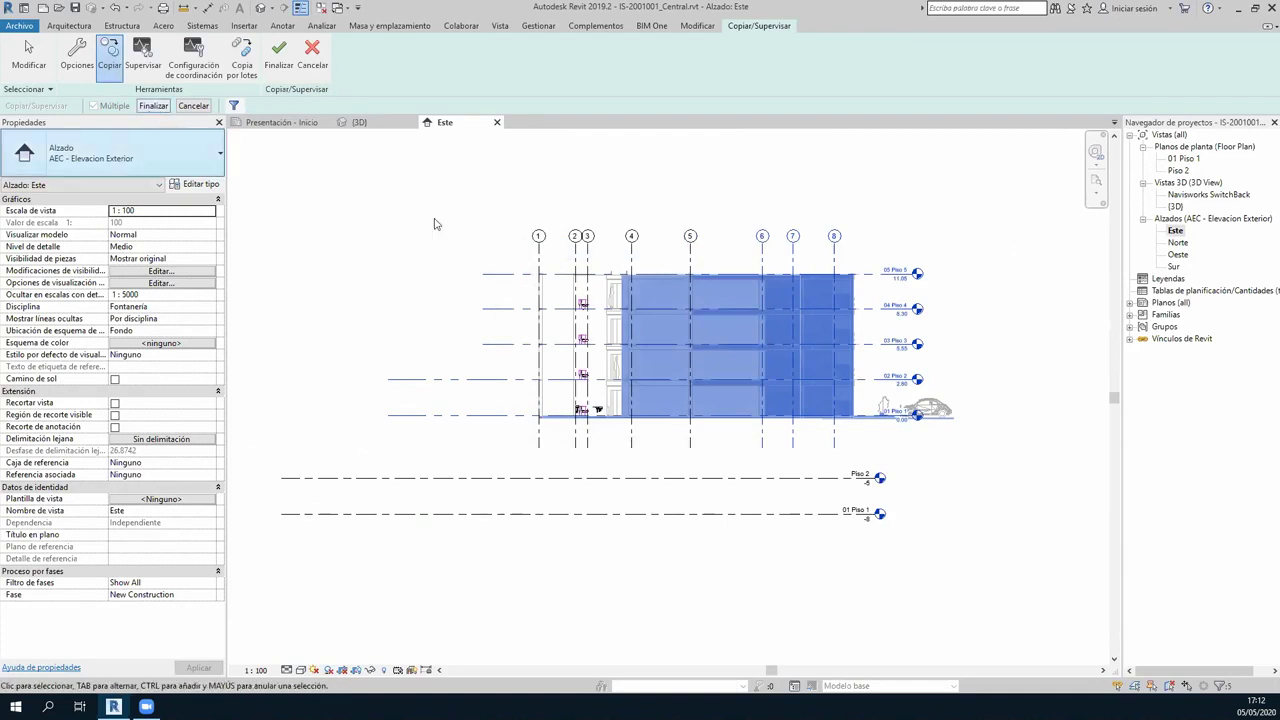
click(154, 107)
click(155, 108)
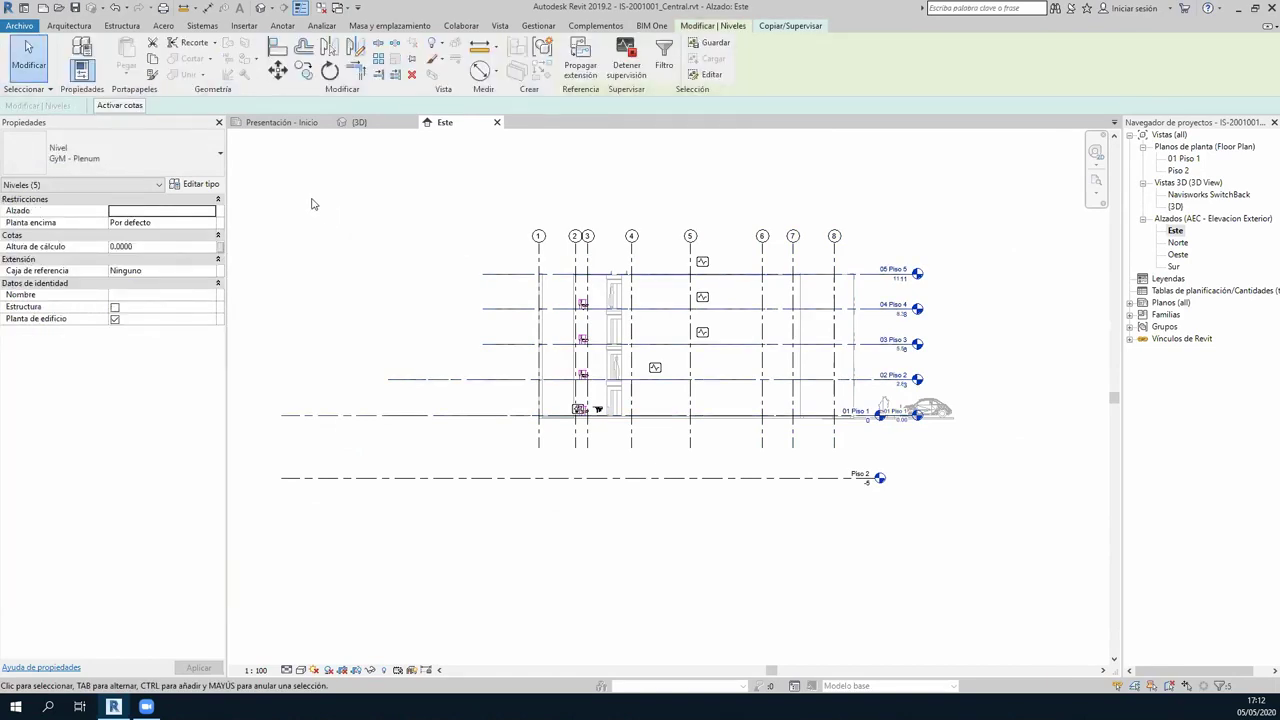
click(311, 204)
Review the monitored levels and leftover Piso 2 level on the Este elevation, then zoom to fit.
click(279, 55)
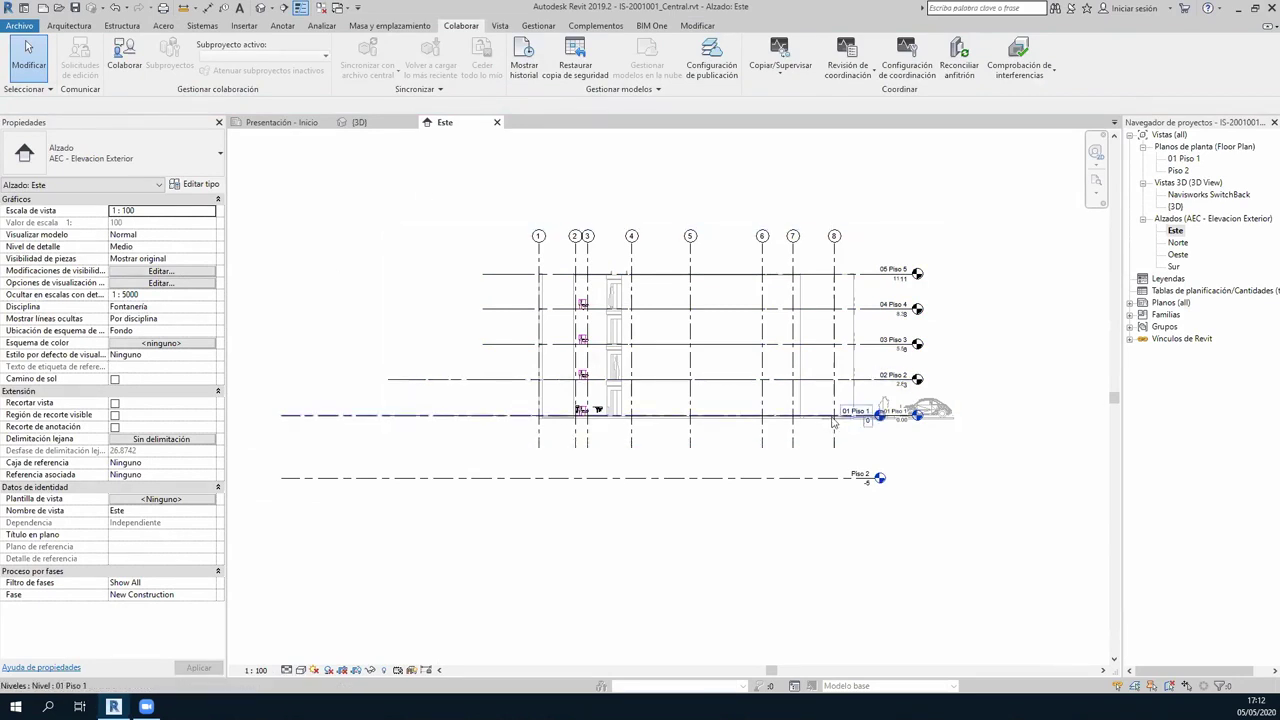
scroll(912, 416, up, 1)
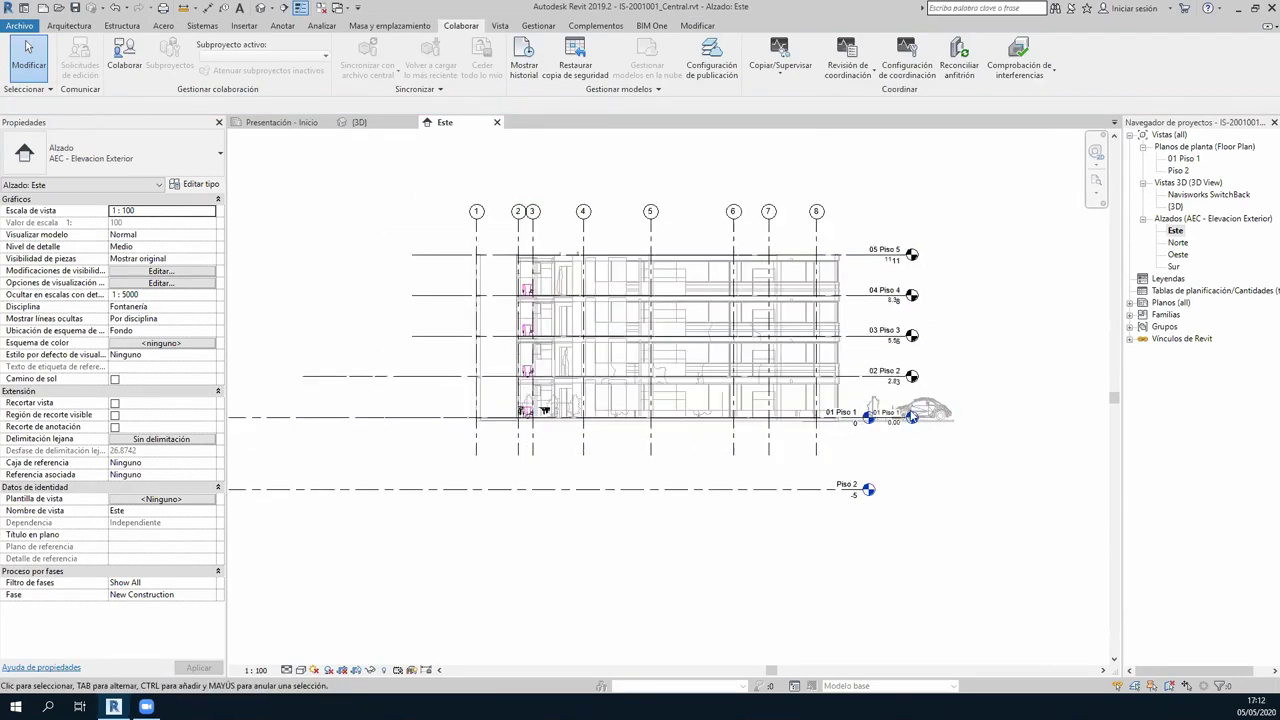
scroll(850, 438, up, 3)
scroll(850, 440, down, 1)
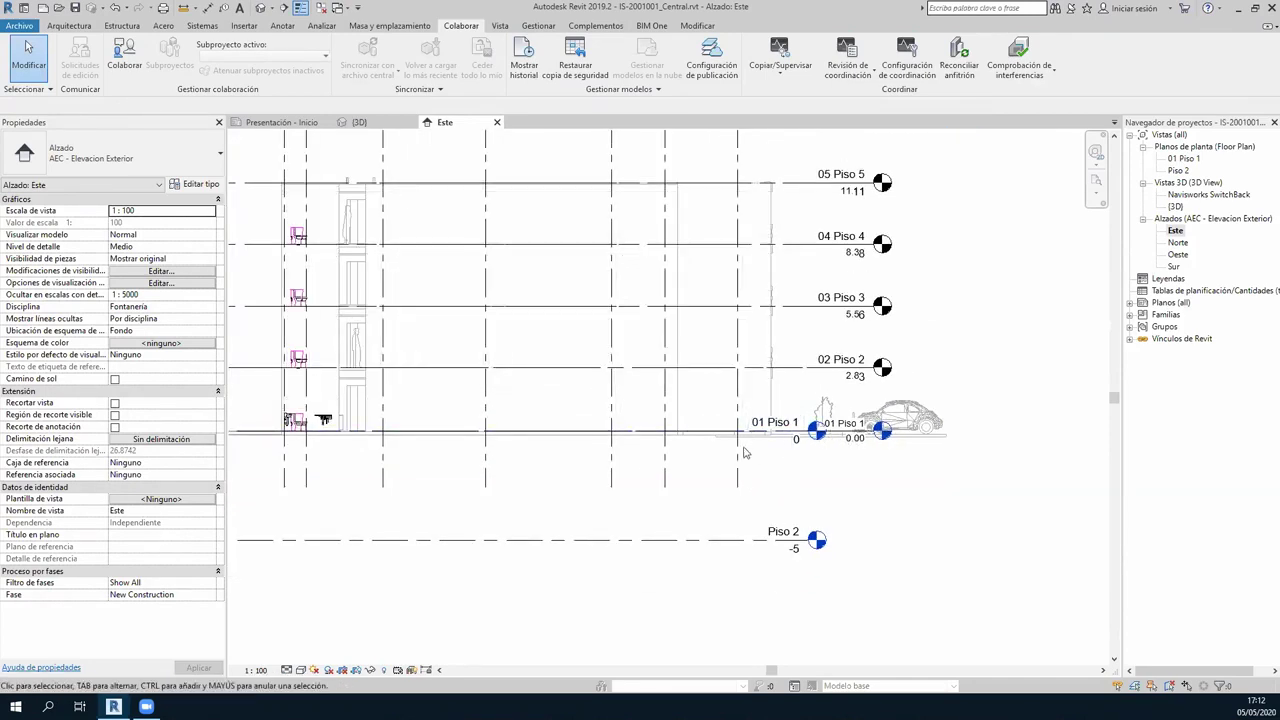
scroll(520, 465, down, 2)
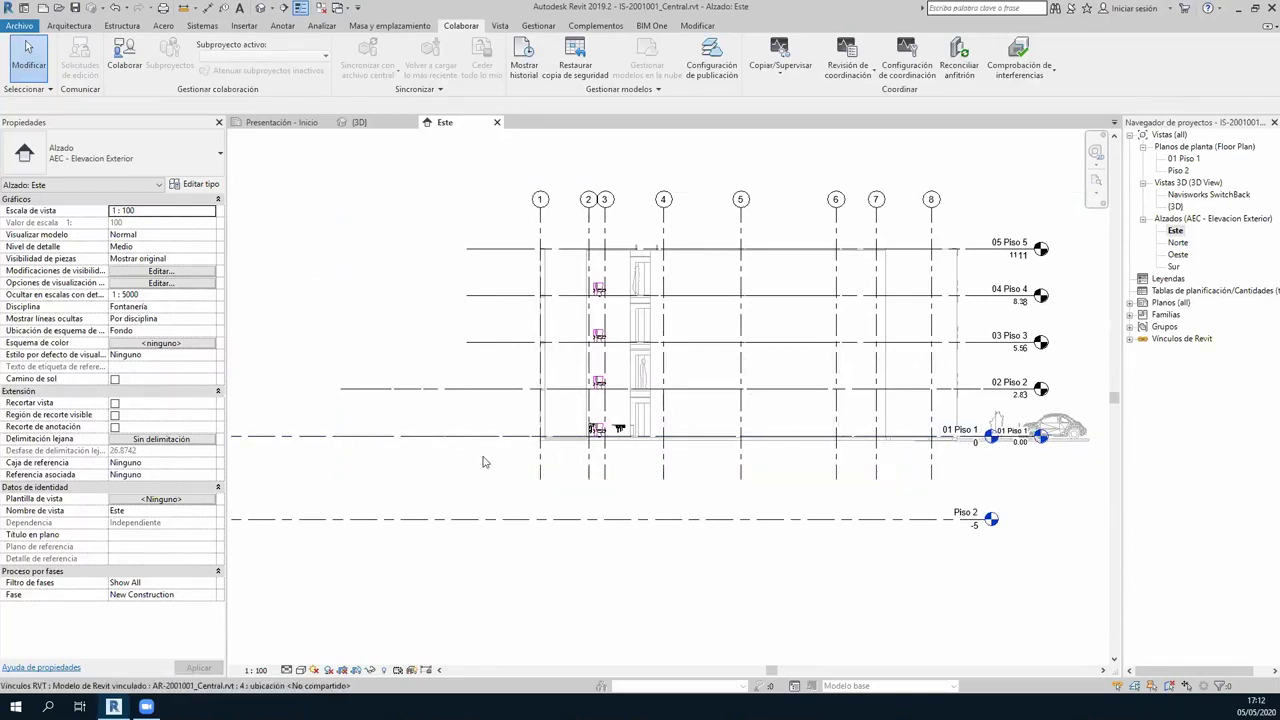
click(978, 517)
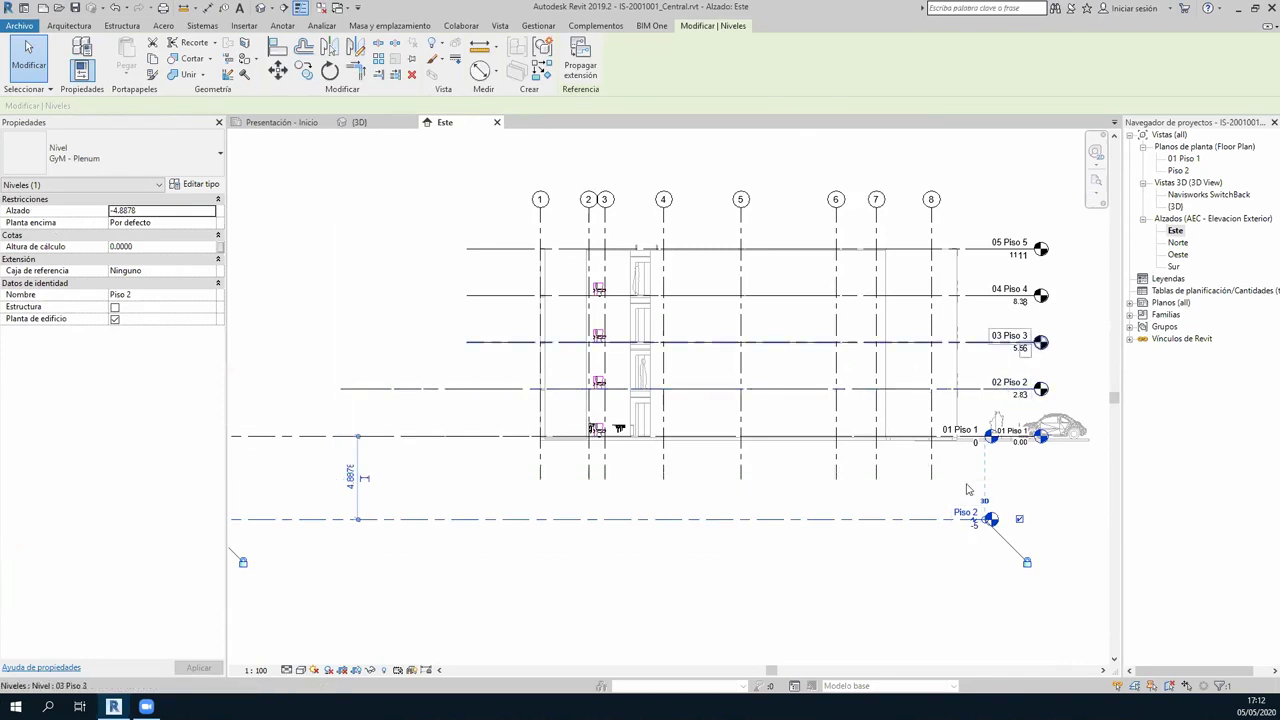
middle_drag(1059, 462, 1041, 460)
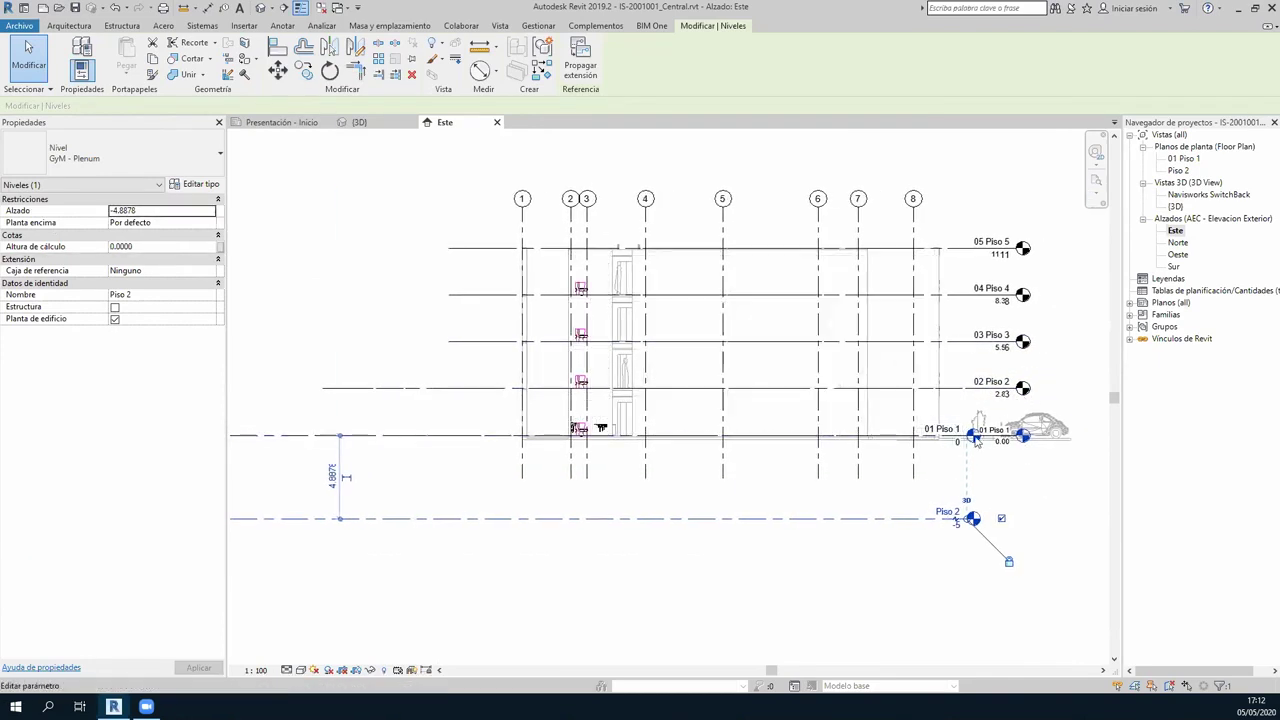
click(881, 566)
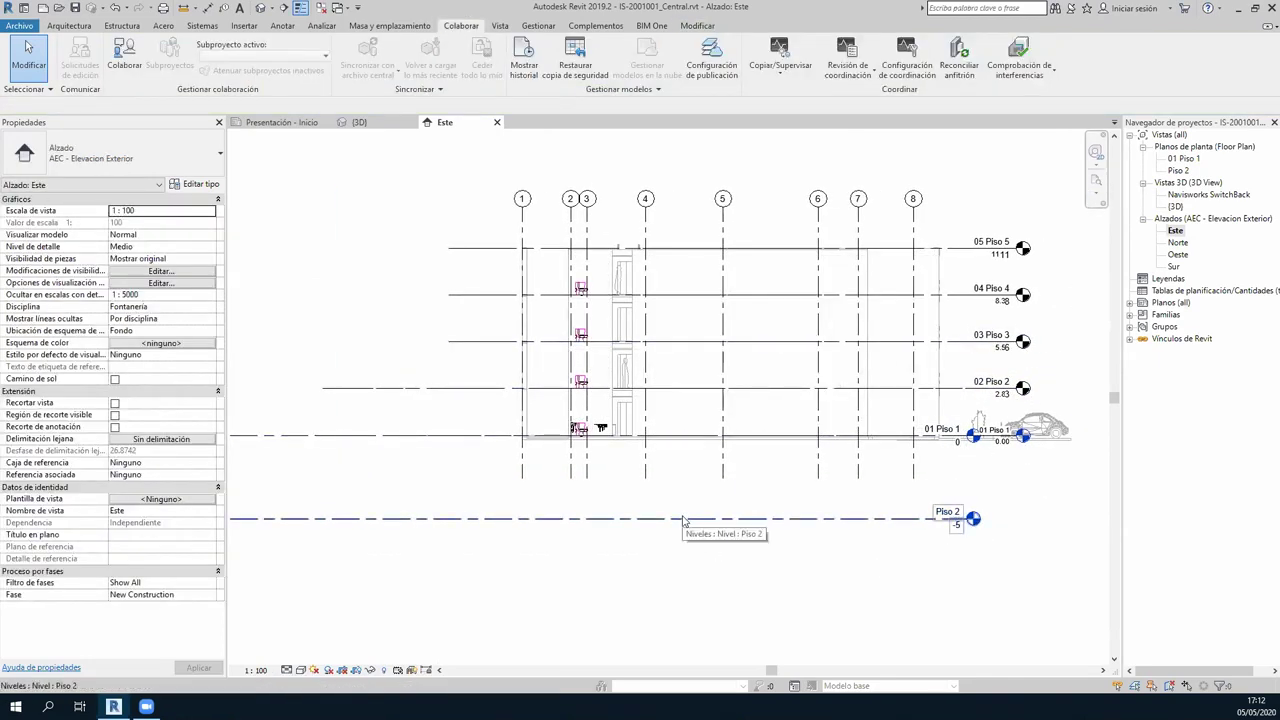
key(z)
key(f)
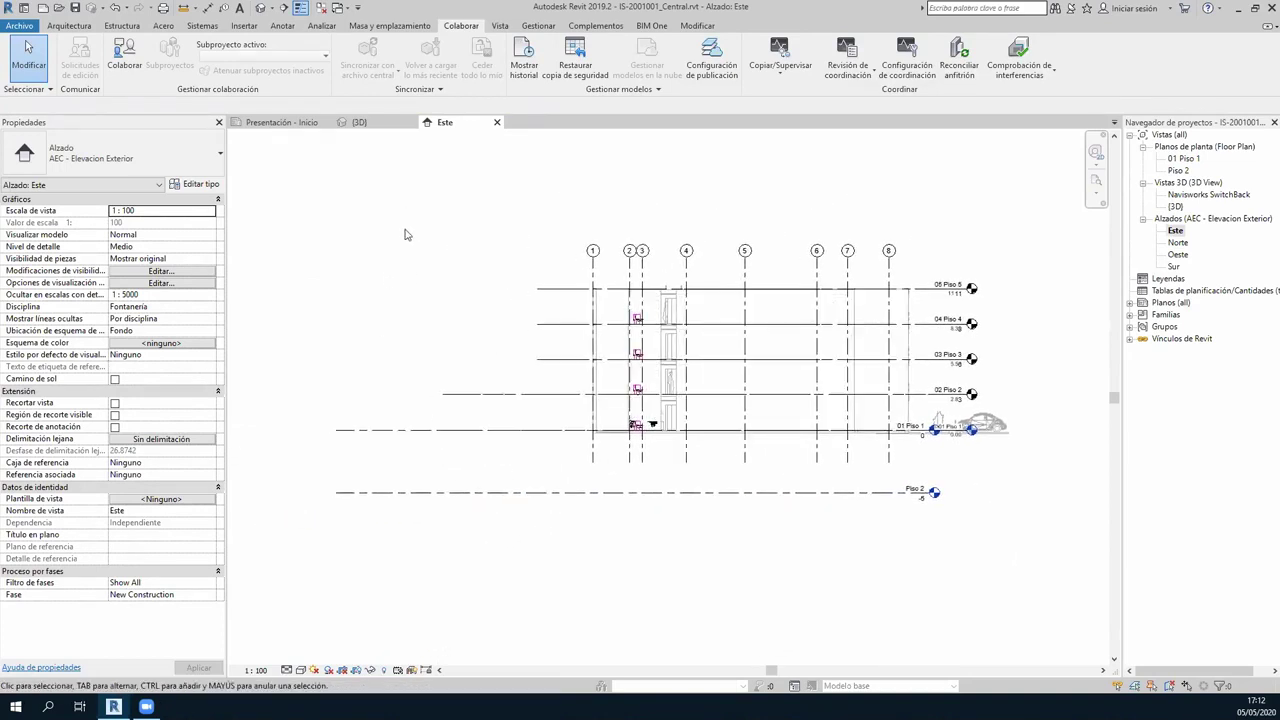
drag(382, 232, 318, 612)
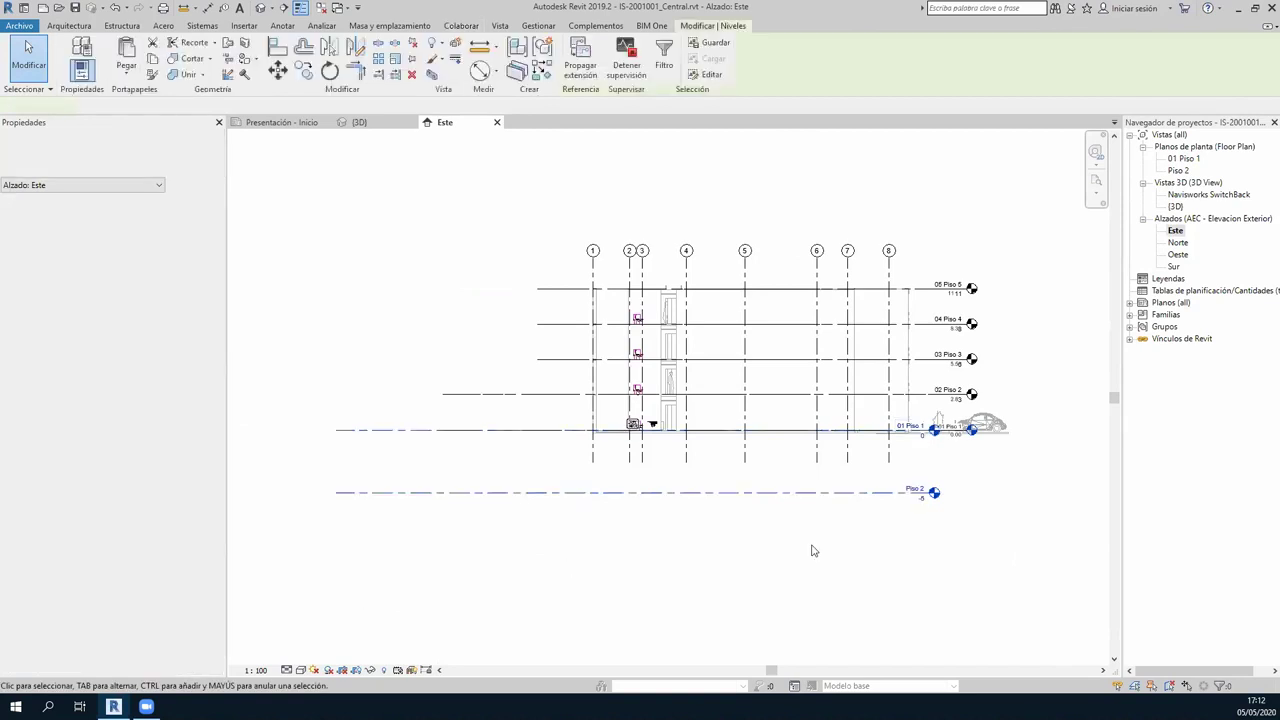
middle_drag(737, 571, 623, 600)
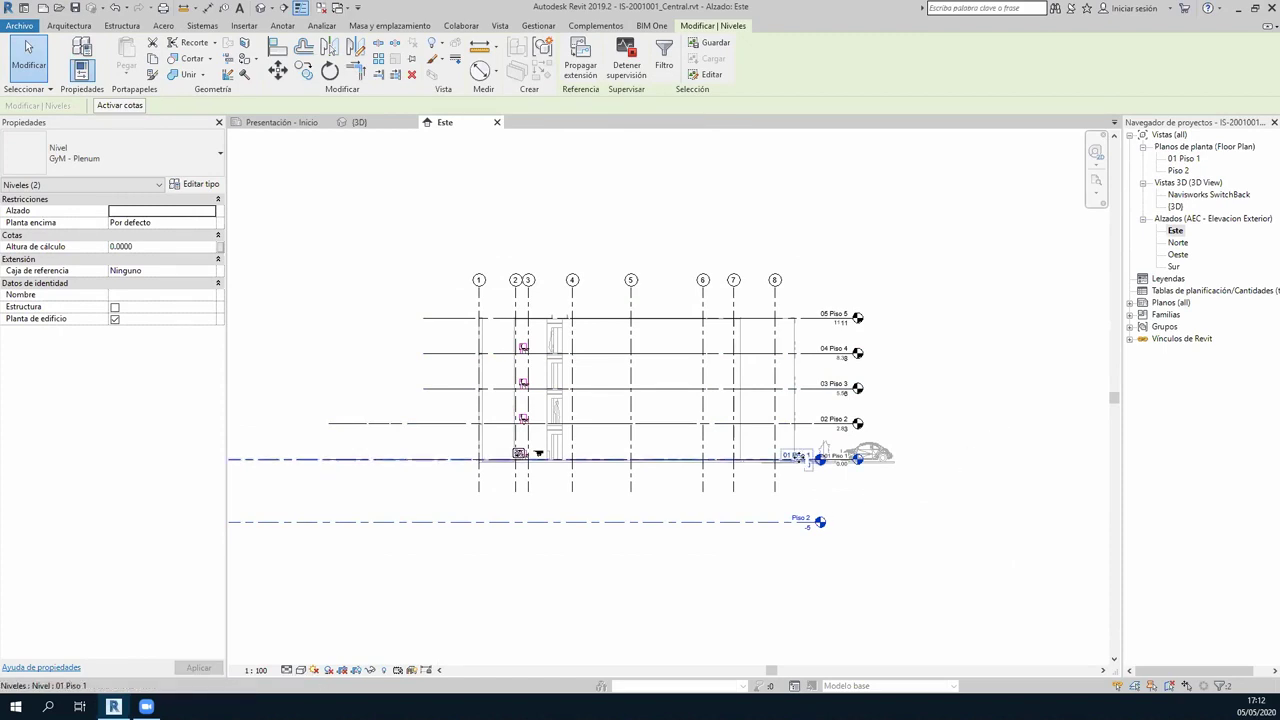
scroll(818, 502, up, 3)
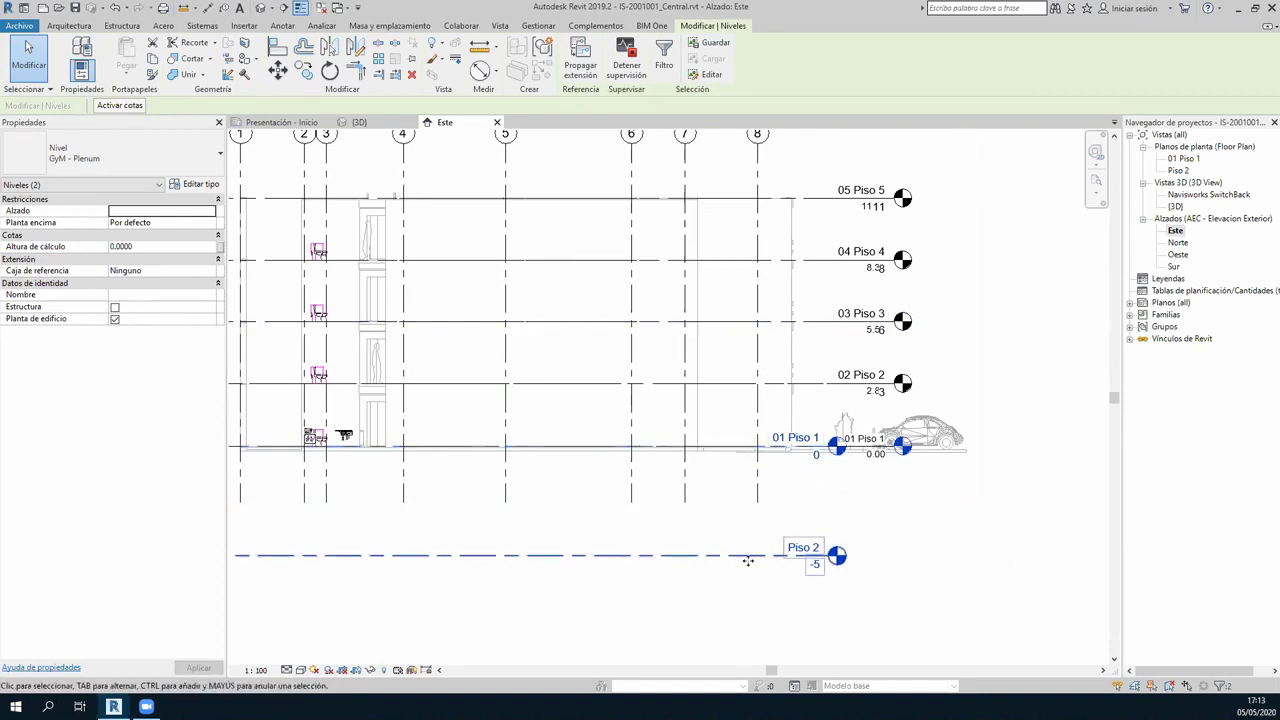
scroll(572, 543, down, 2)
middle_drag(572, 543, 714, 475)
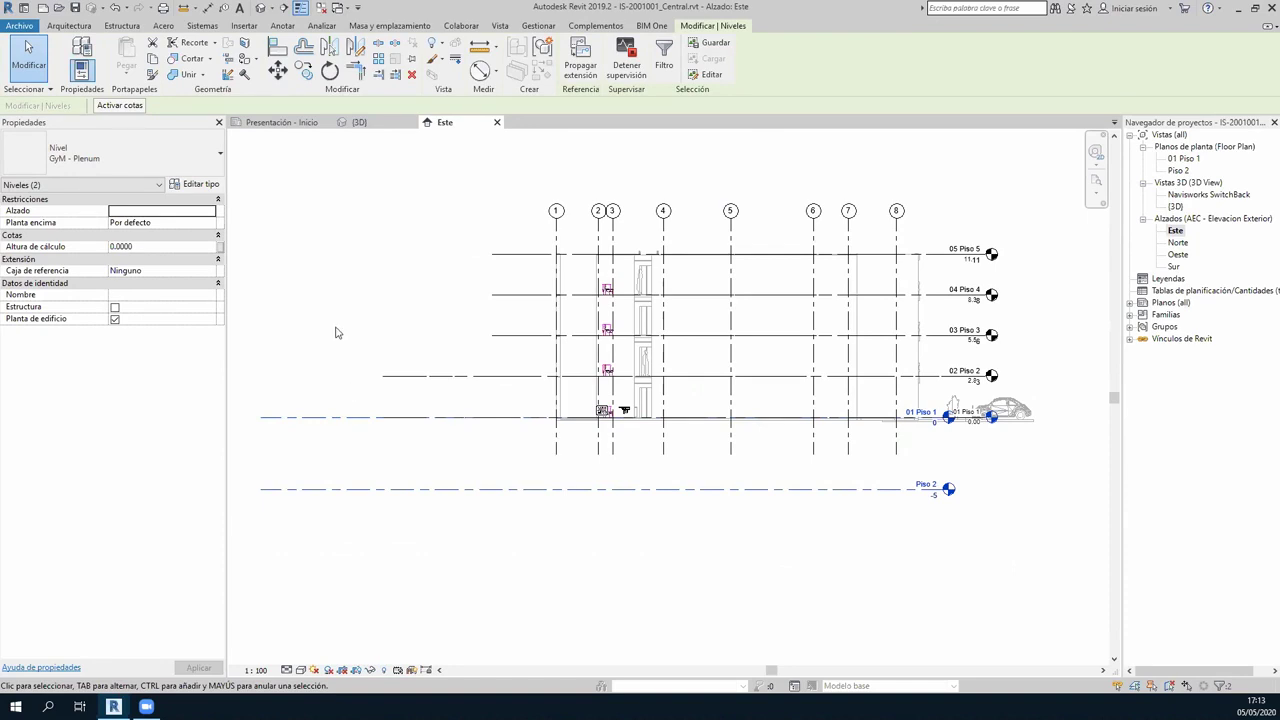
click(348, 367)
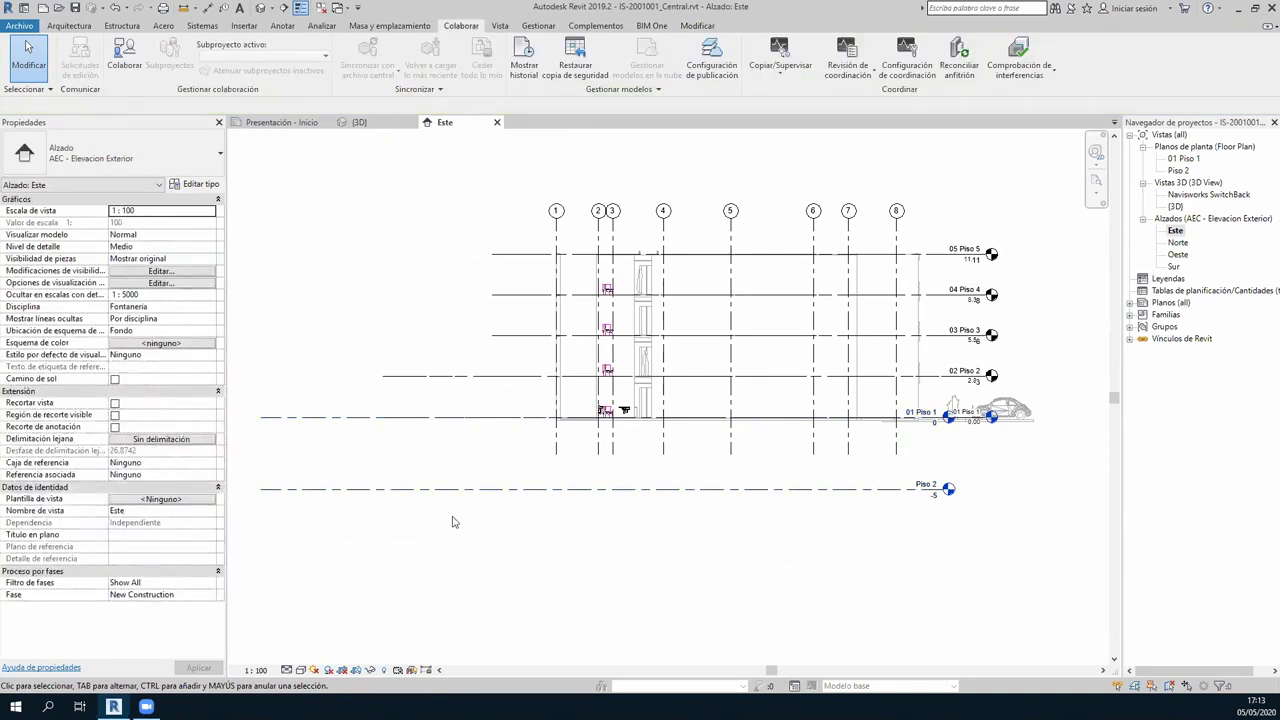
drag(495, 558, 360, 463)
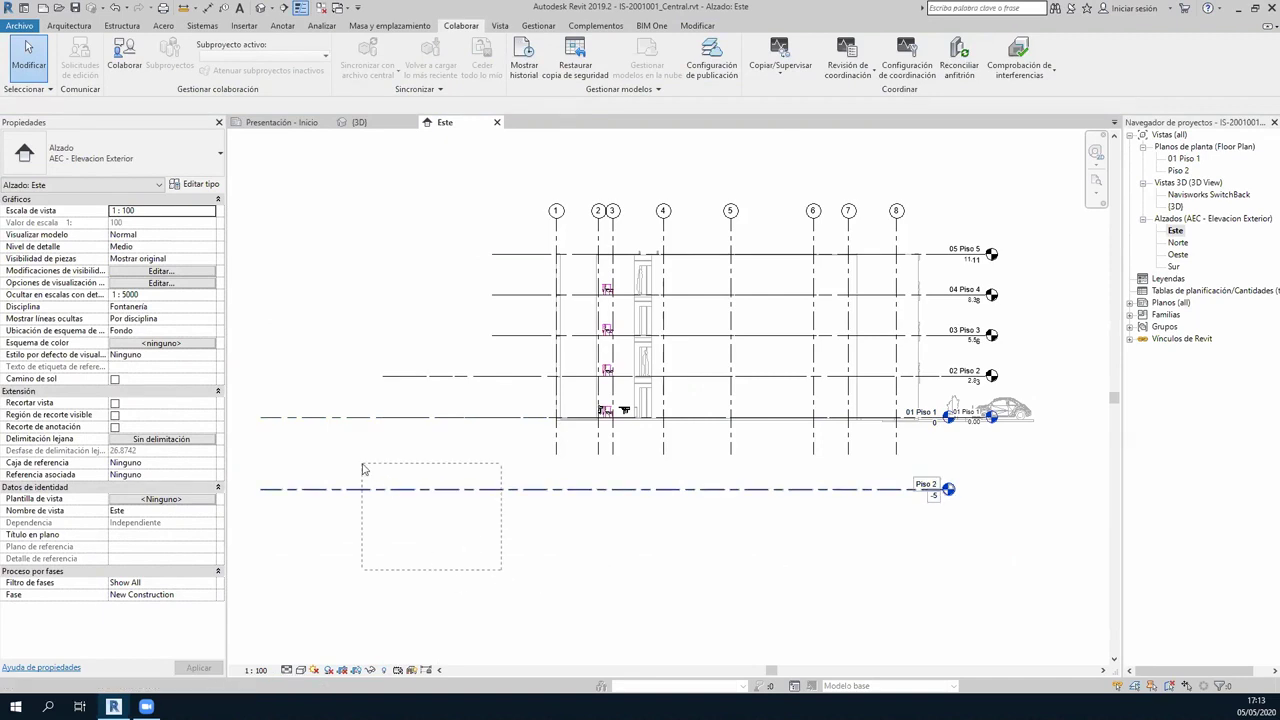
click(706, 569)
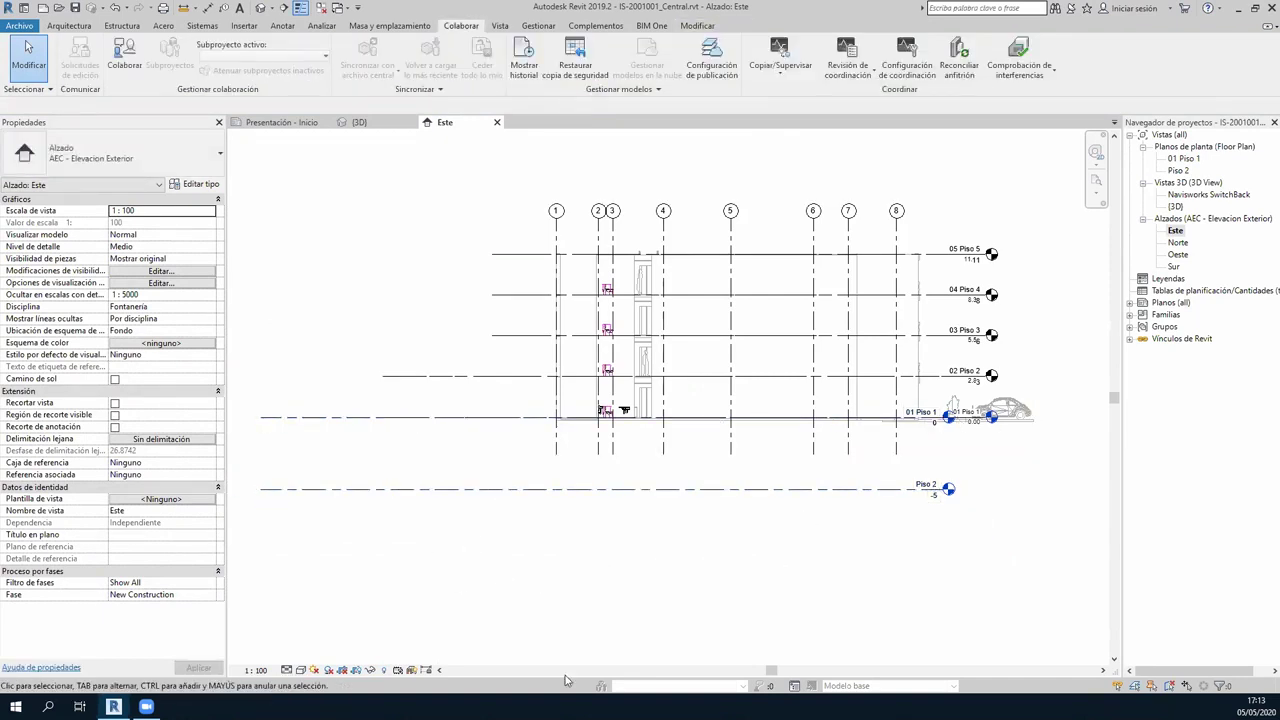
click(333, 484)
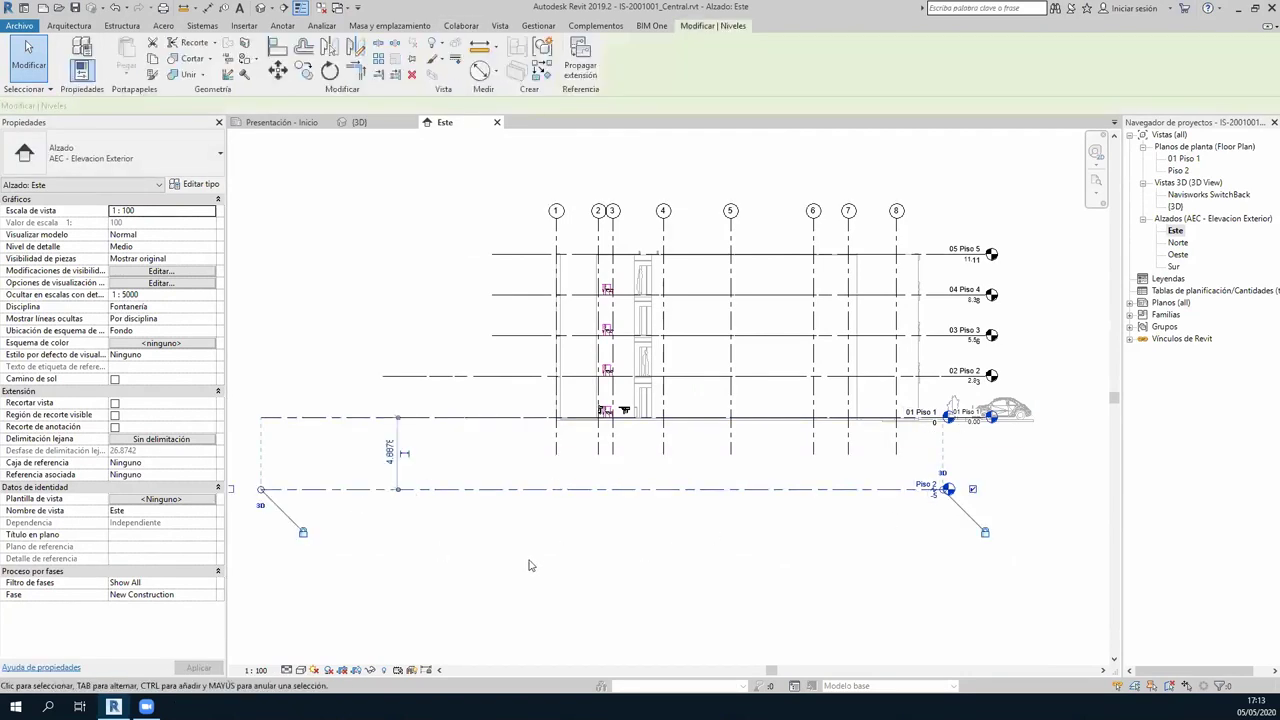
key(Delete)
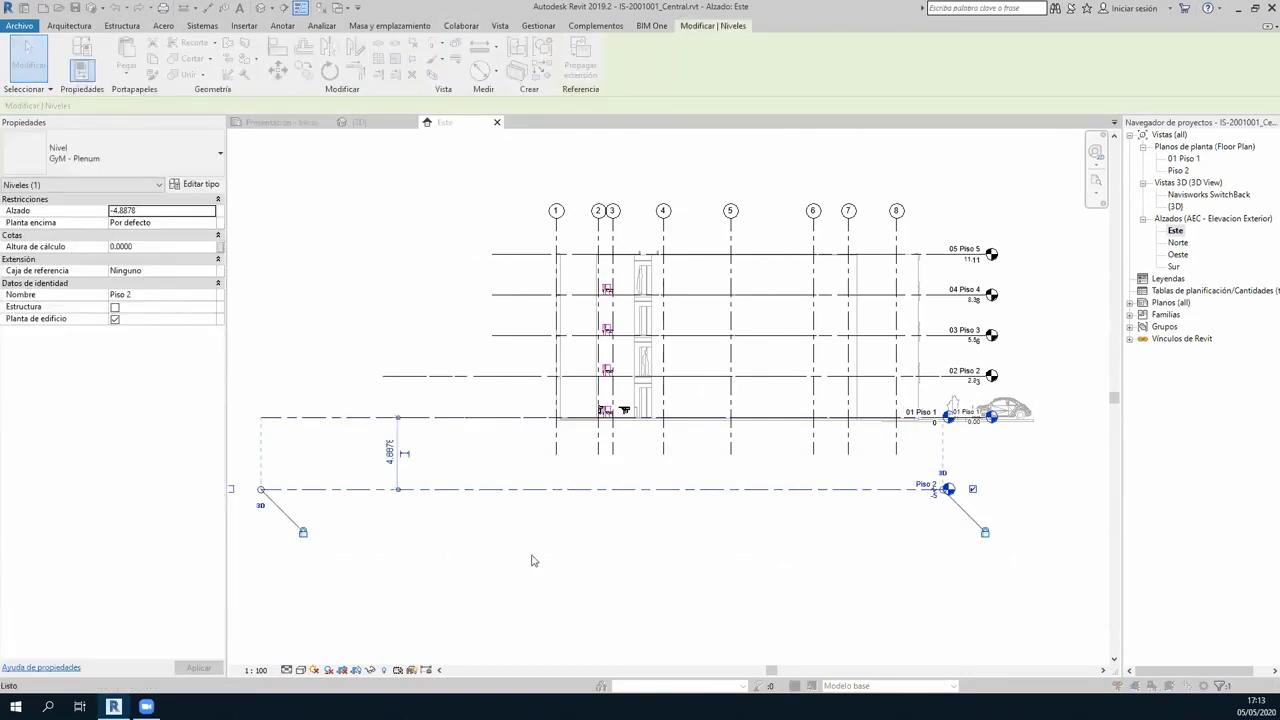
click(688, 397)
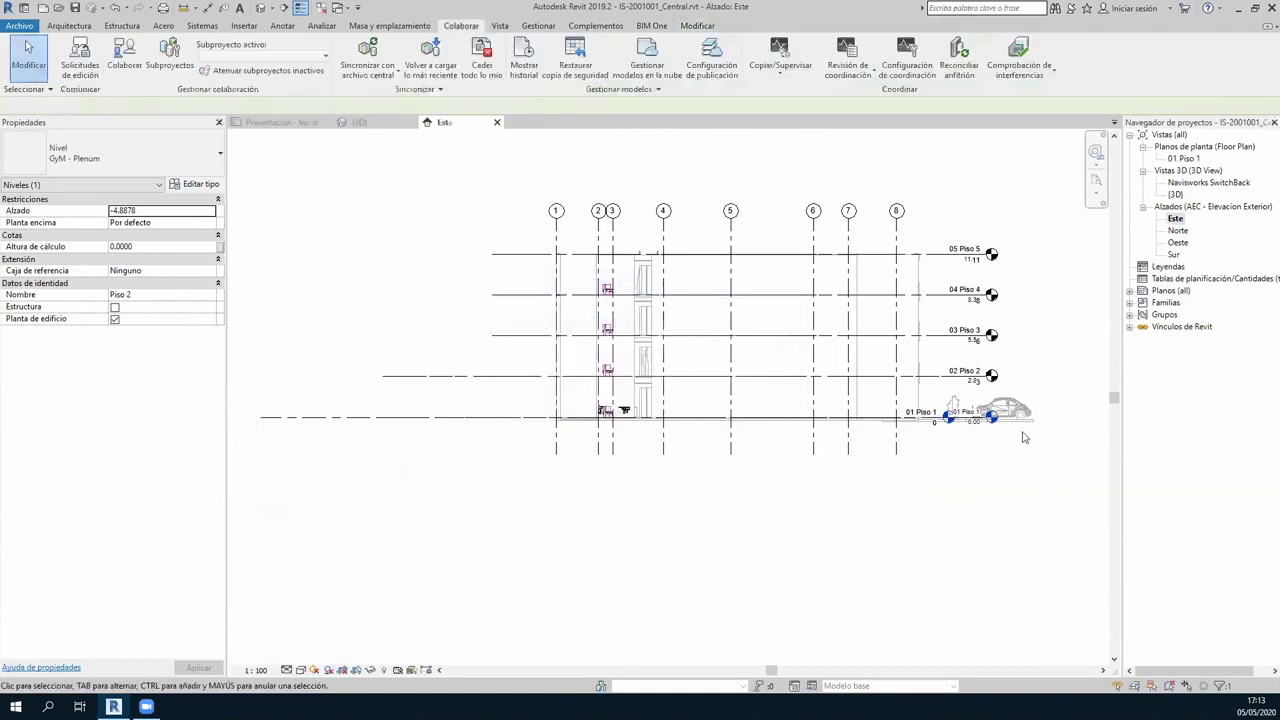
click(762, 368)
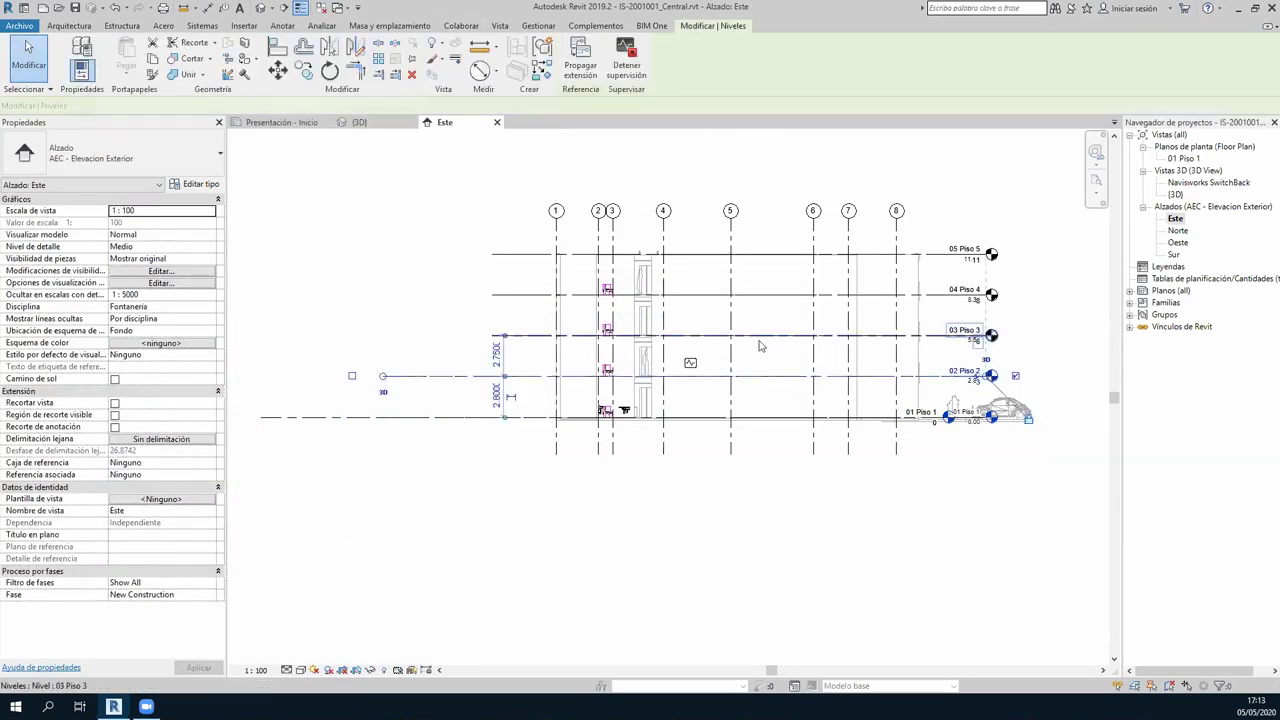
click(762, 294)
click(762, 255)
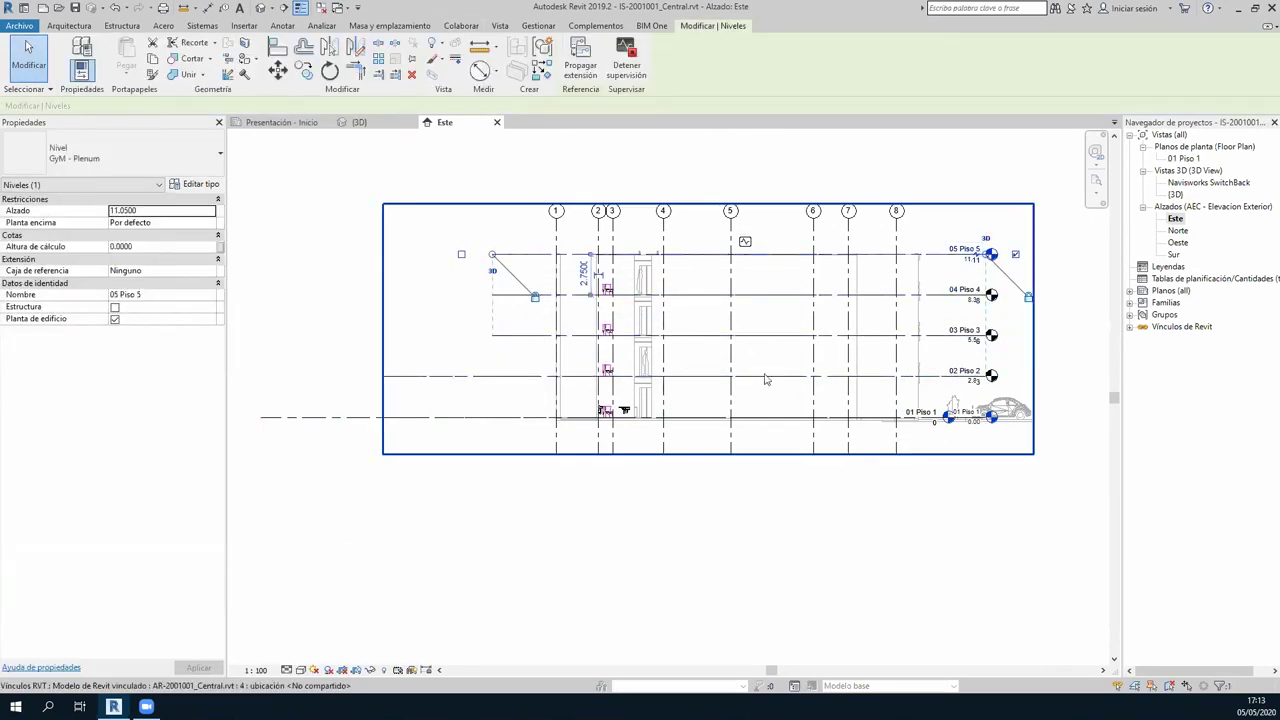
scroll(750, 256, up, 3)
scroll(750, 256, up, 1)
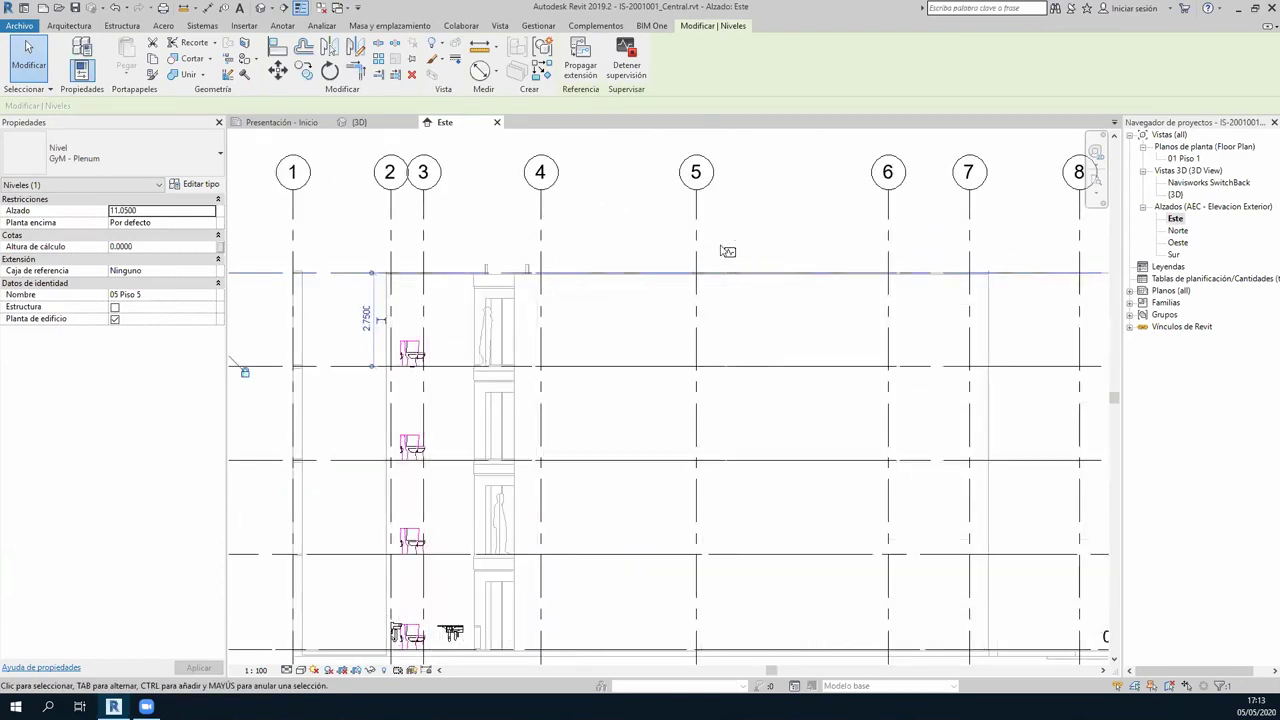
scroll(713, 545, down, 2)
click(888, 521)
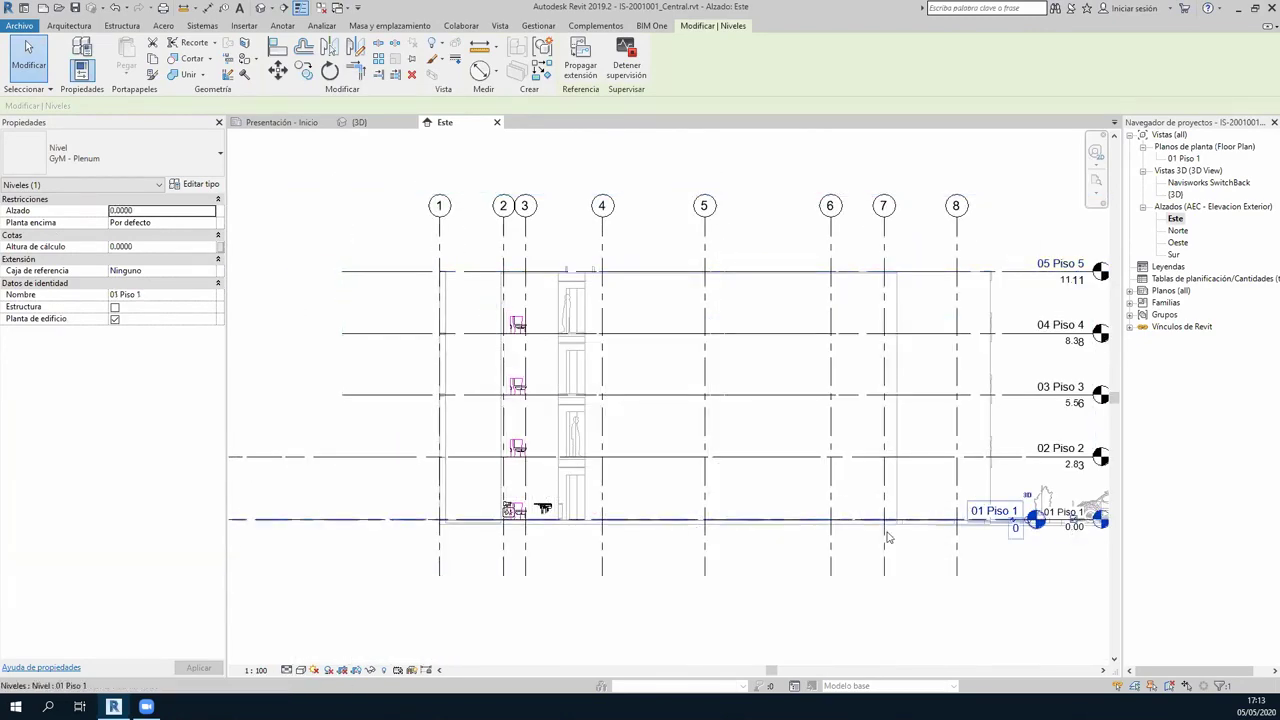
scroll(514, 518, up, 2)
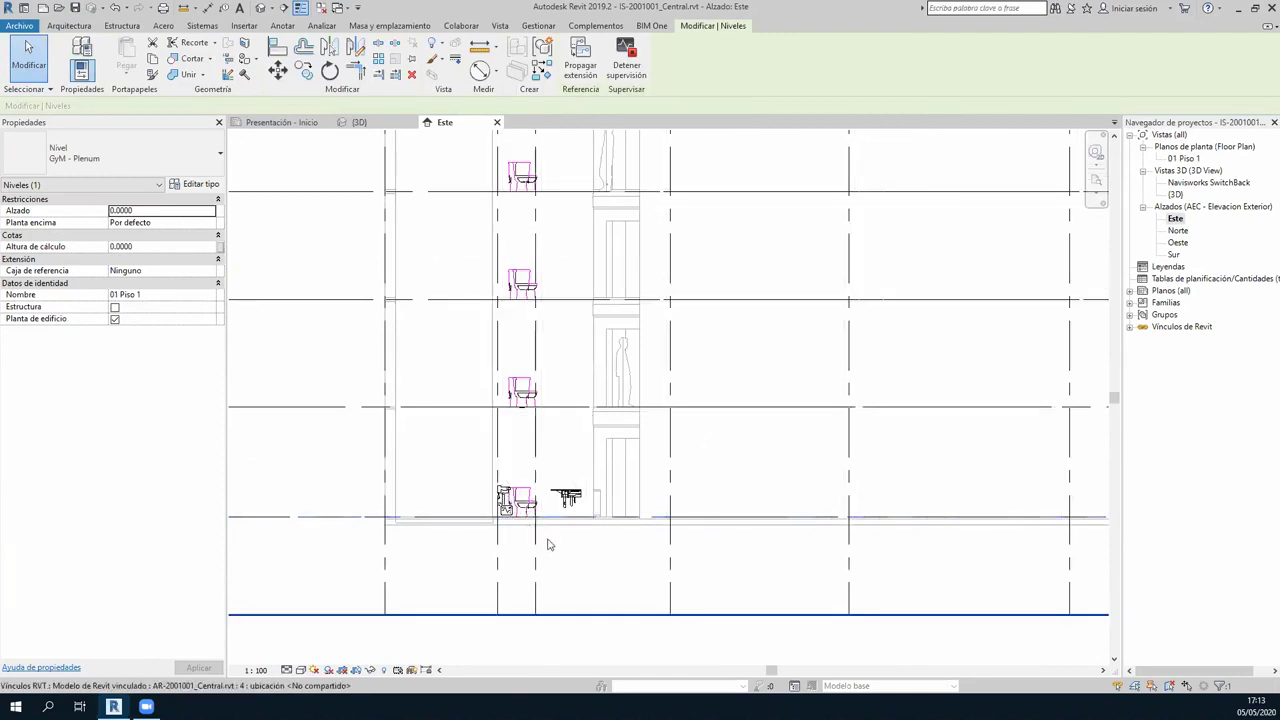
scroll(547, 544, down, 3)
scroll(434, 363, down, 1)
click(434, 363)
scroll(463, 434, down, 1)
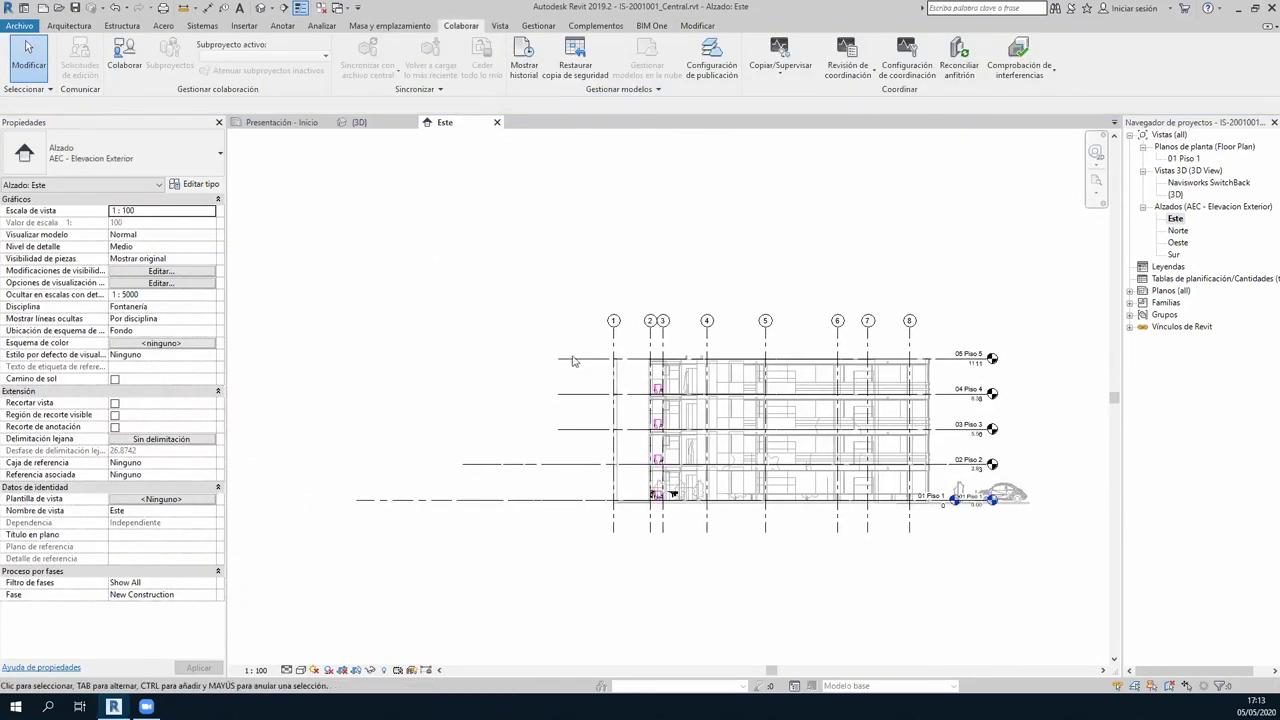
click(573, 358)
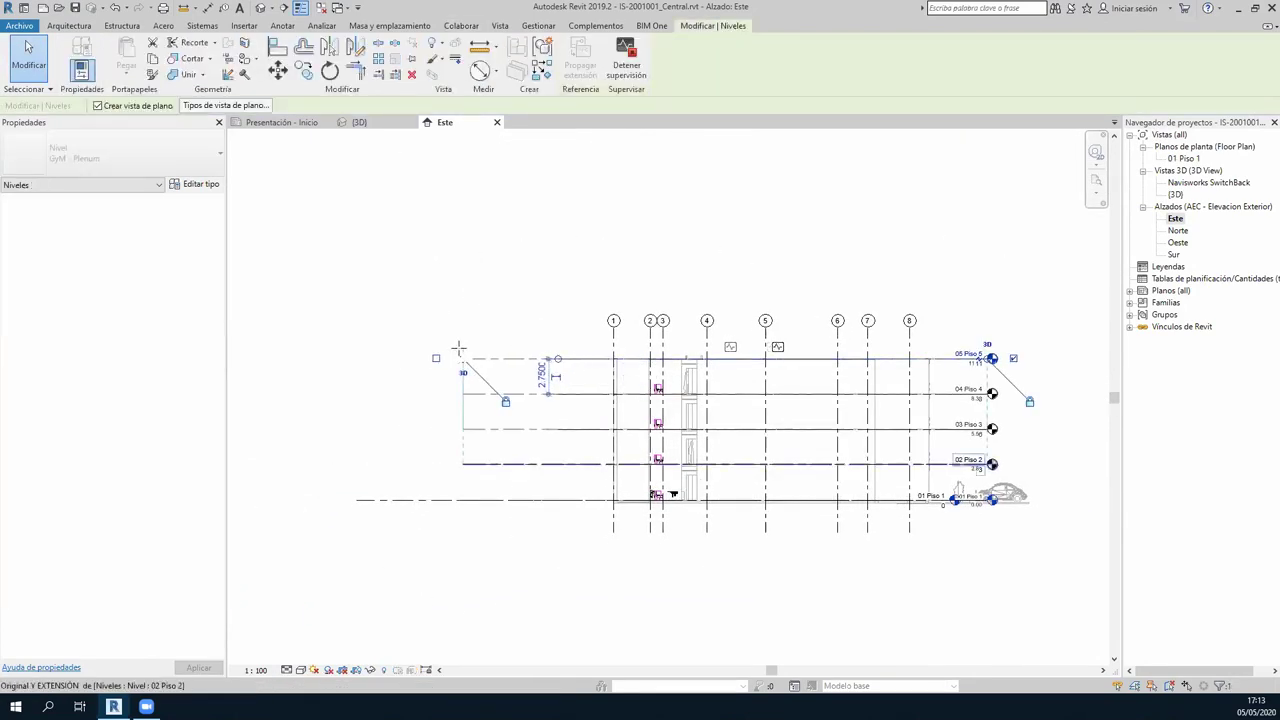
click(459, 347)
click(361, 500)
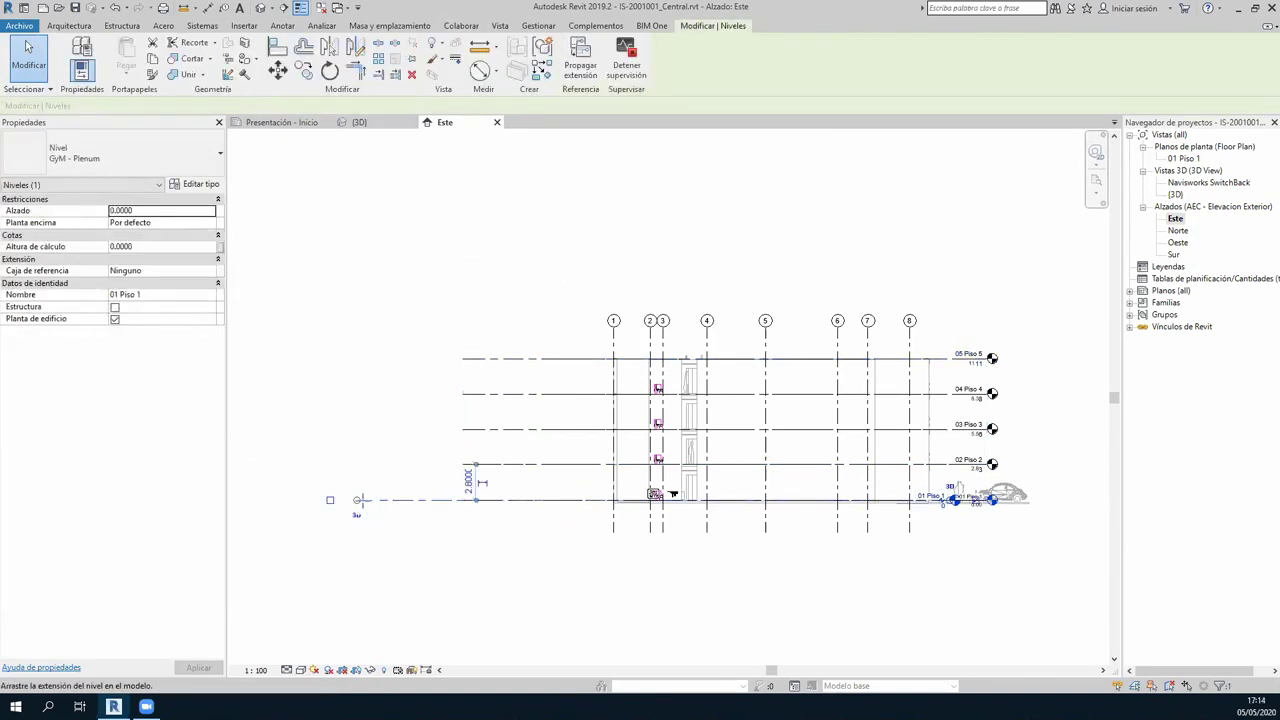
drag(361, 500, 462, 500)
click(936, 615)
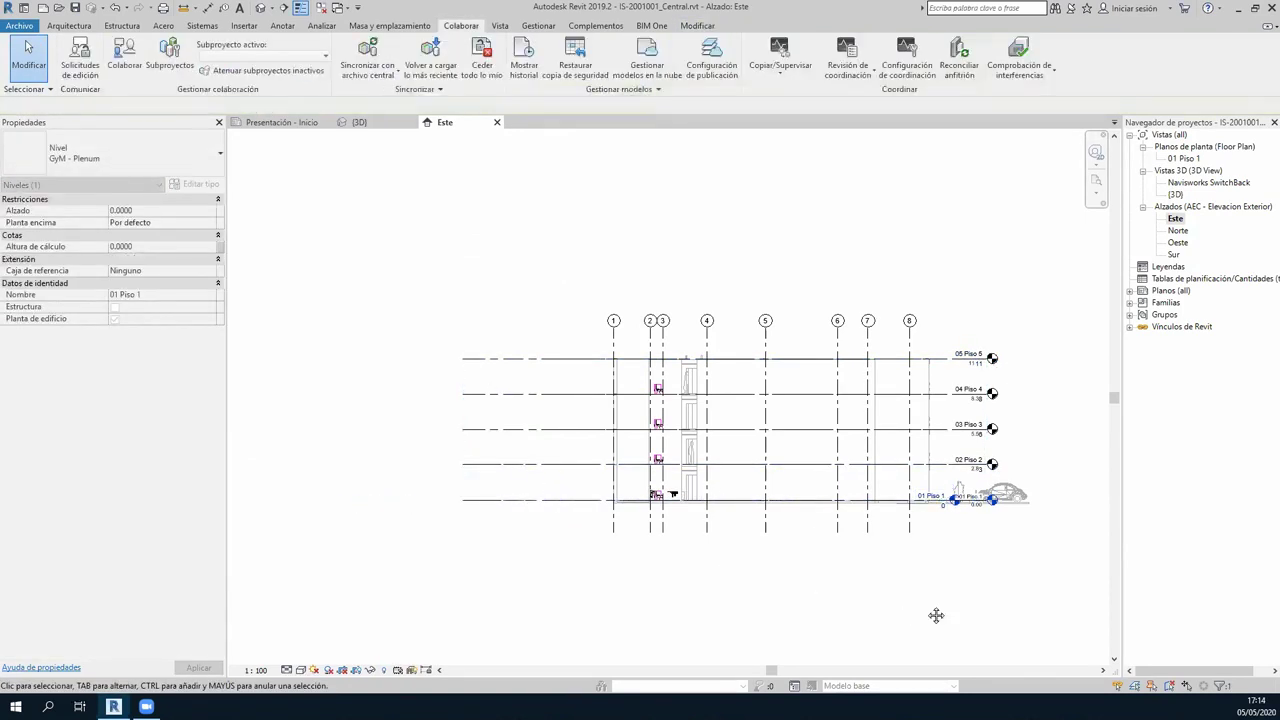
middle_drag(936, 615, 879, 609)
click(877, 220)
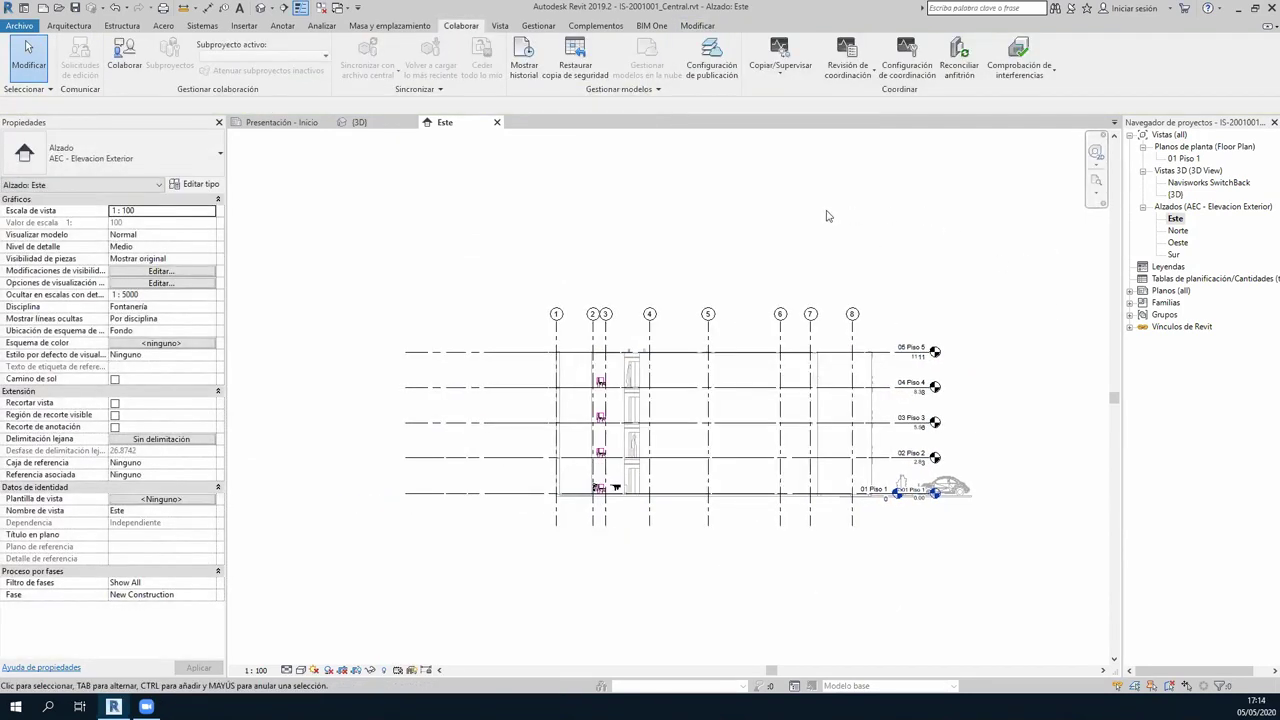
middle_drag(897, 220, 813, 213)
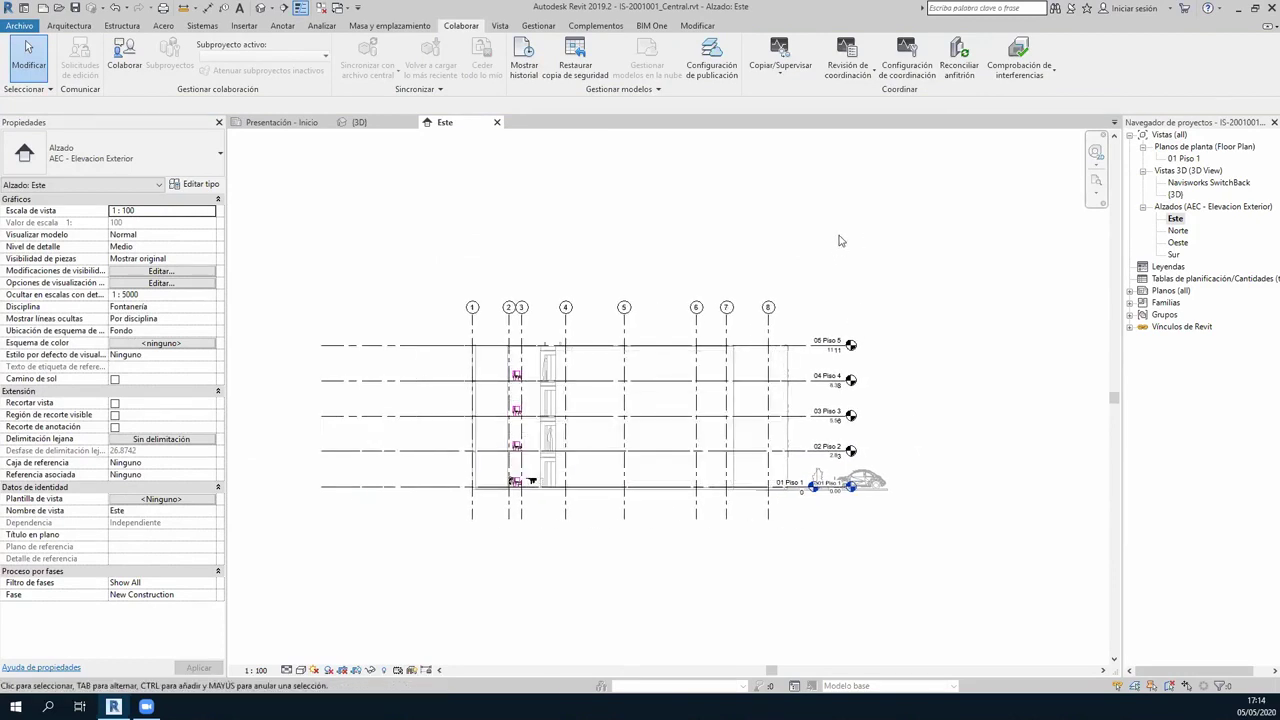
middle_drag(529, 240, 564, 236)
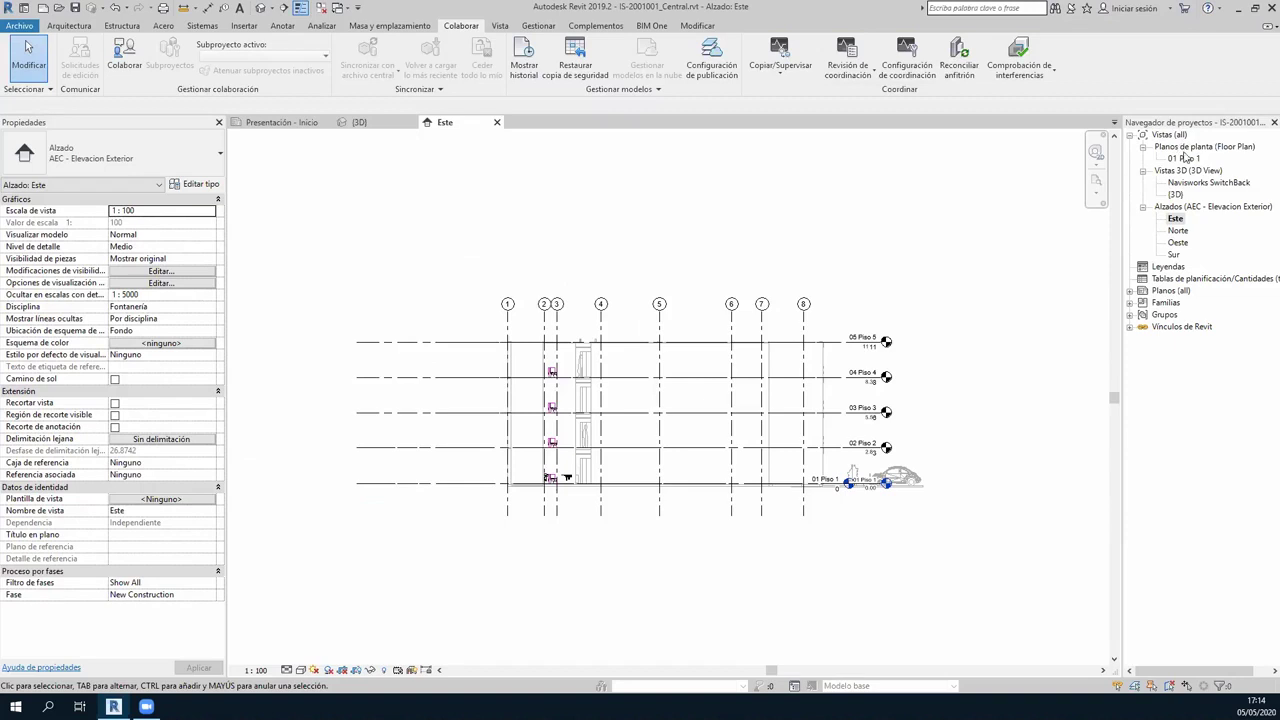
click(1185, 159)
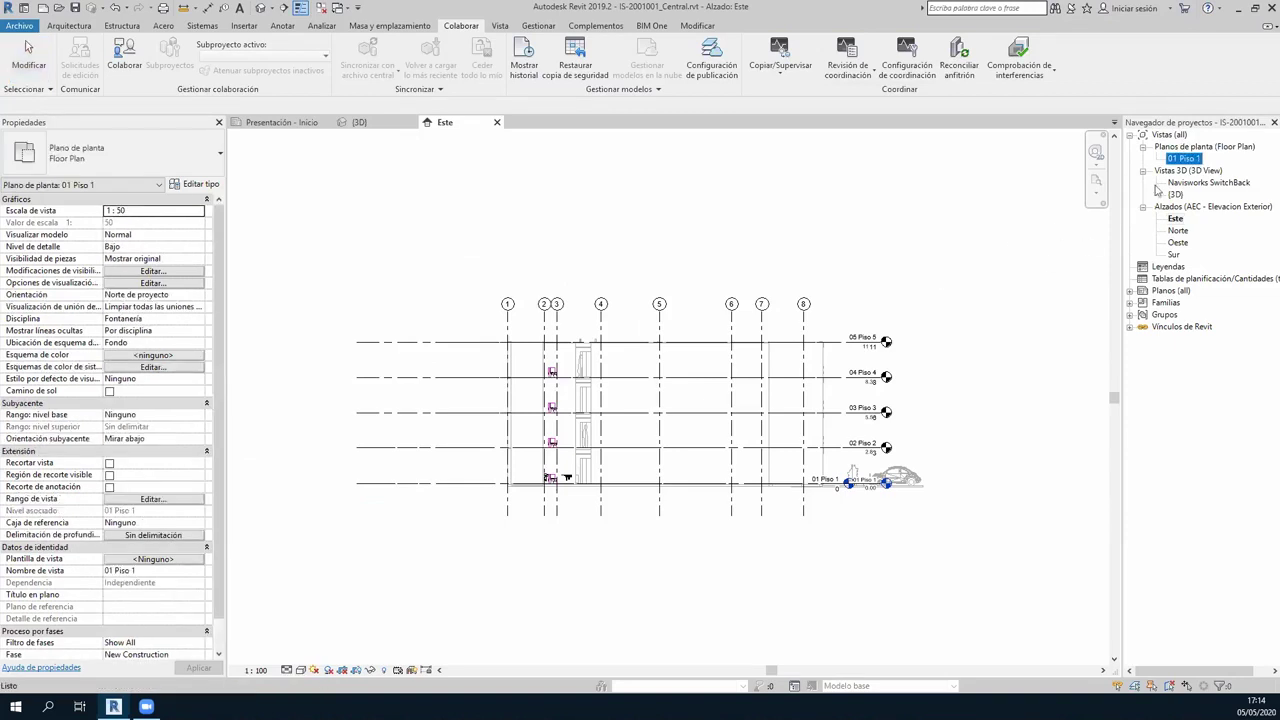
click(371, 484)
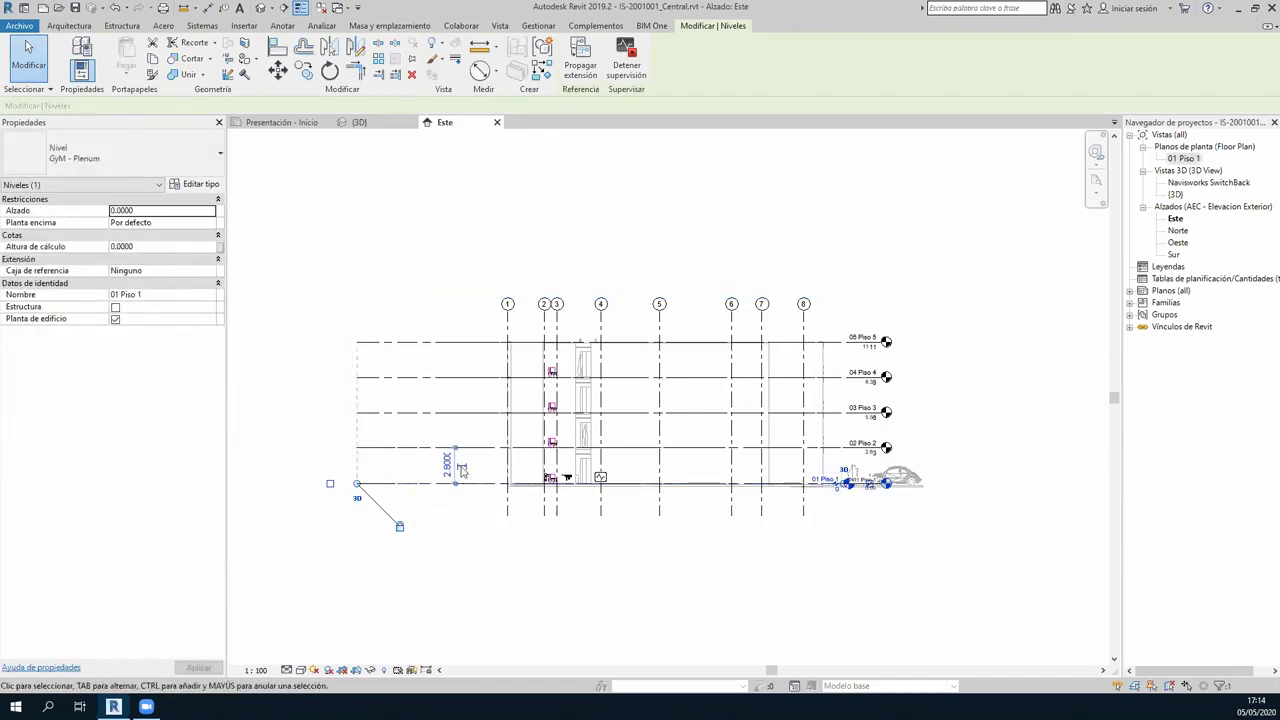
click(970, 240)
click(500, 25)
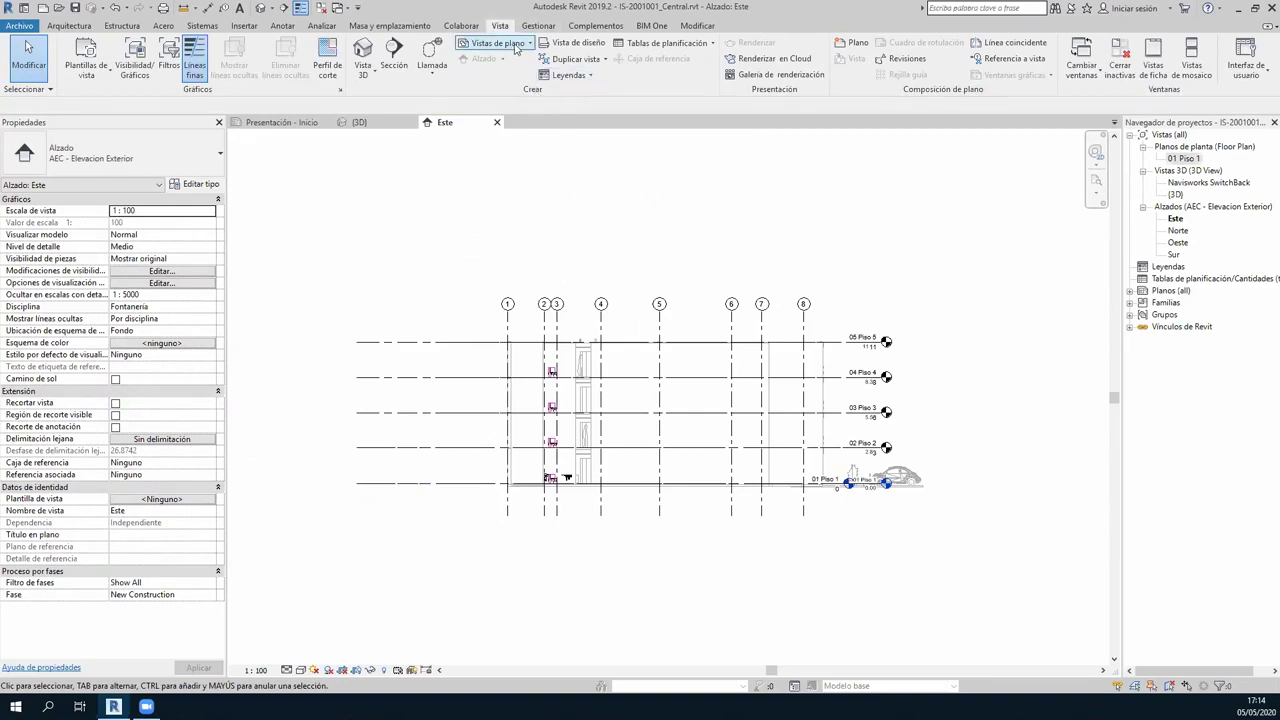
Create floor plan views for levels 02 Piso 2 through 05 Piso 5.
click(522, 47)
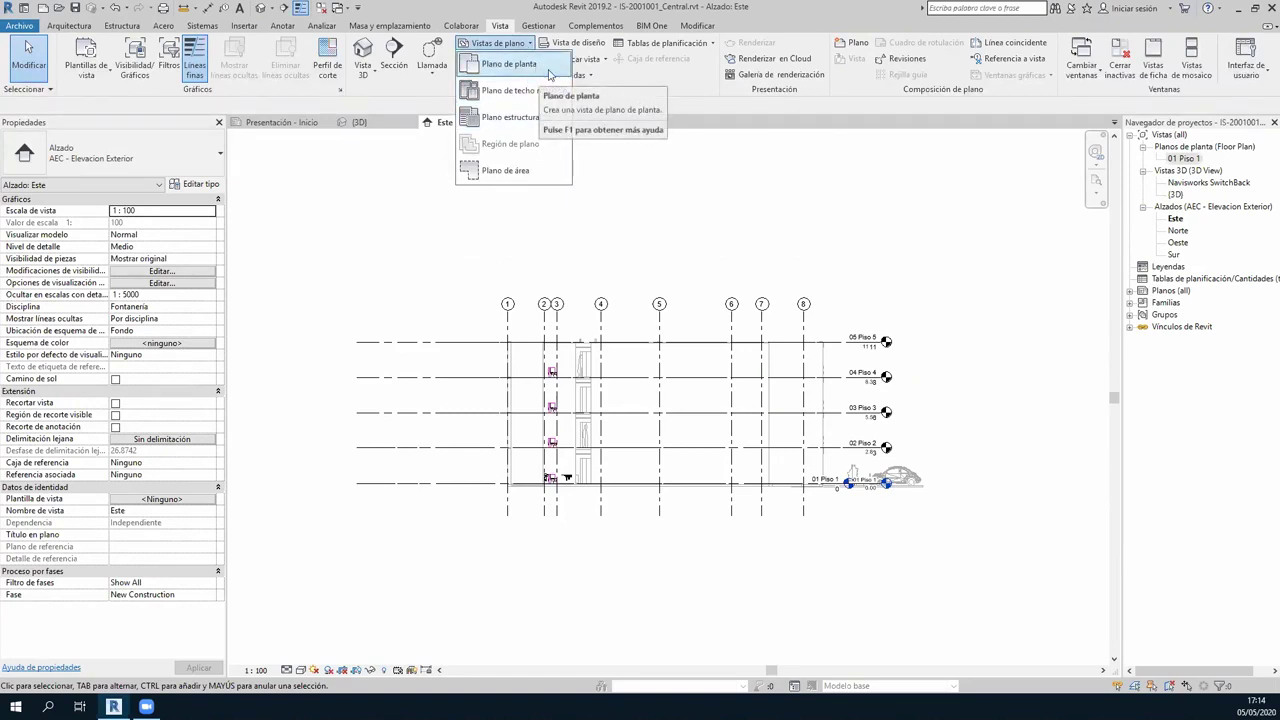
click(549, 72)
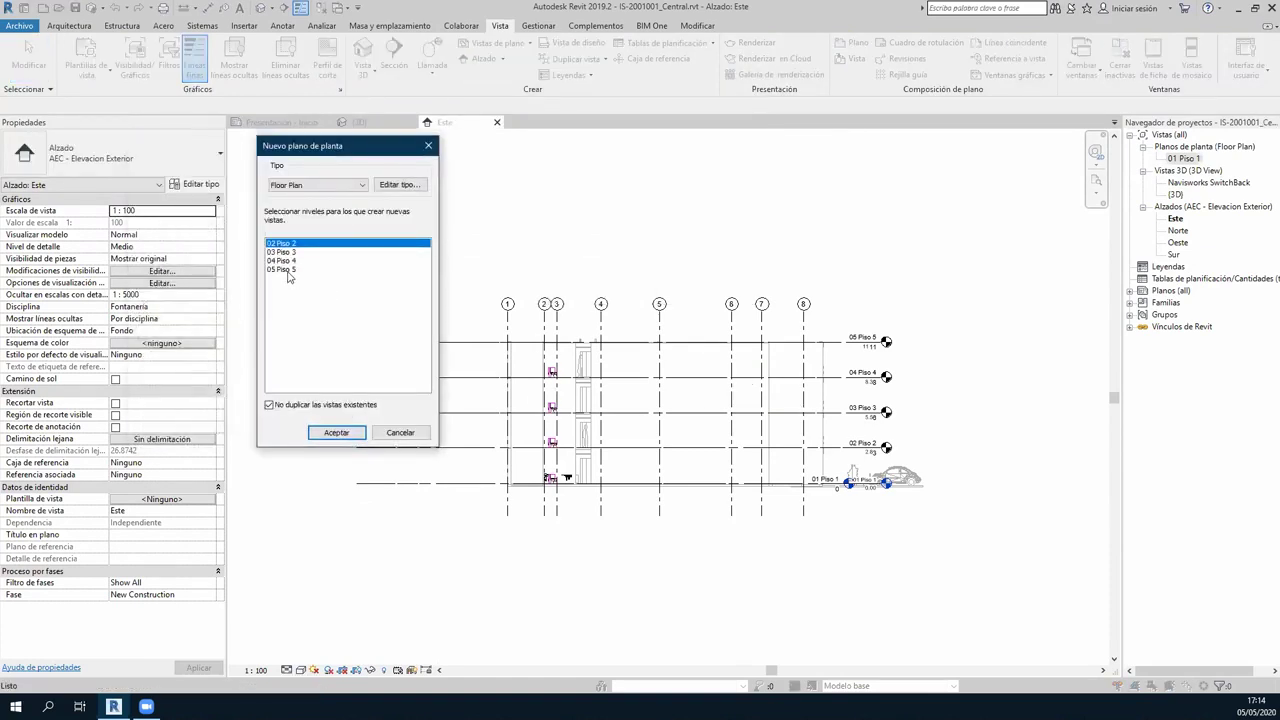
shift+click(288, 270)
click(336, 432)
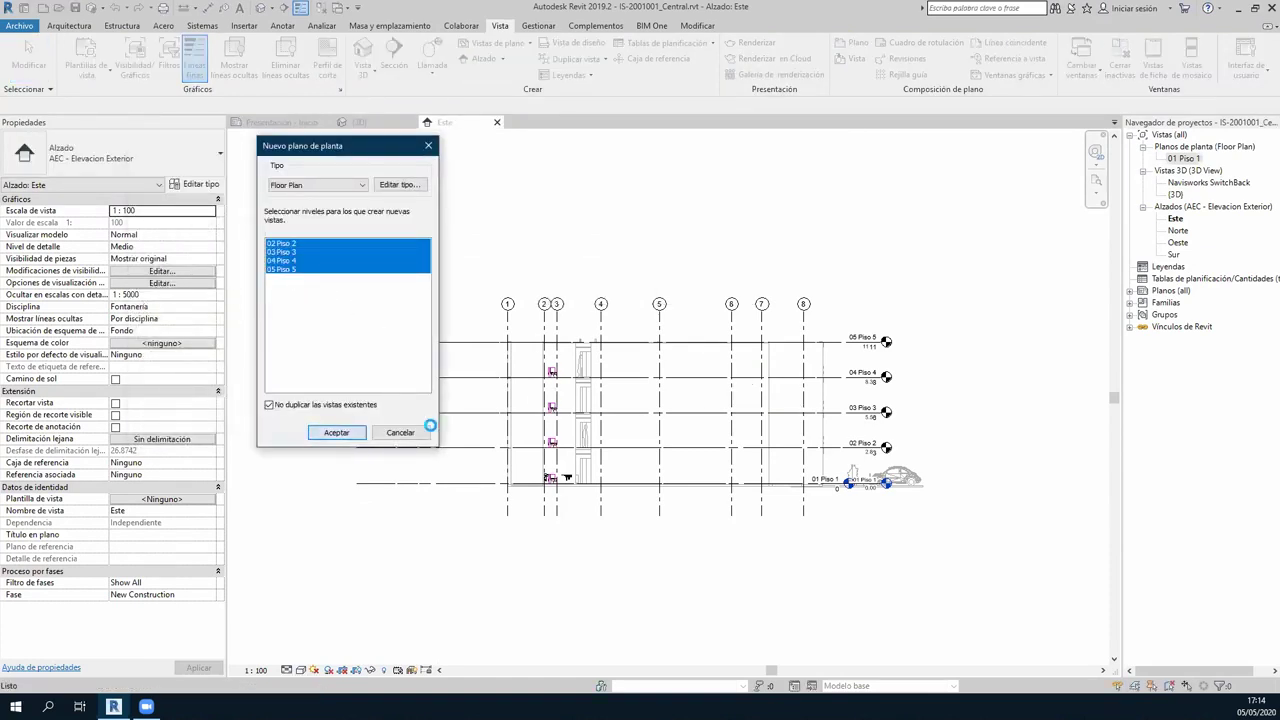
click(1183, 158)
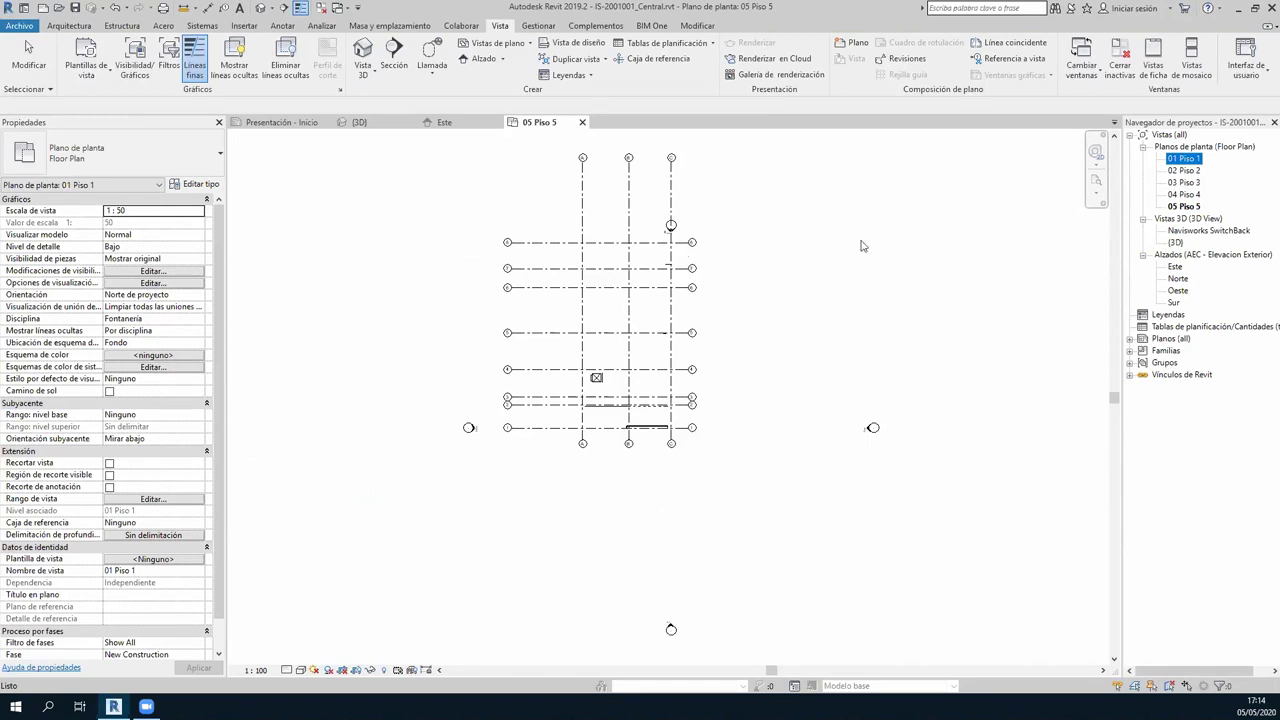
Check the new 02 Piso 2 and 04 Piso 4 plans, then open the 01 Piso 1 plan.
click(1184, 182)
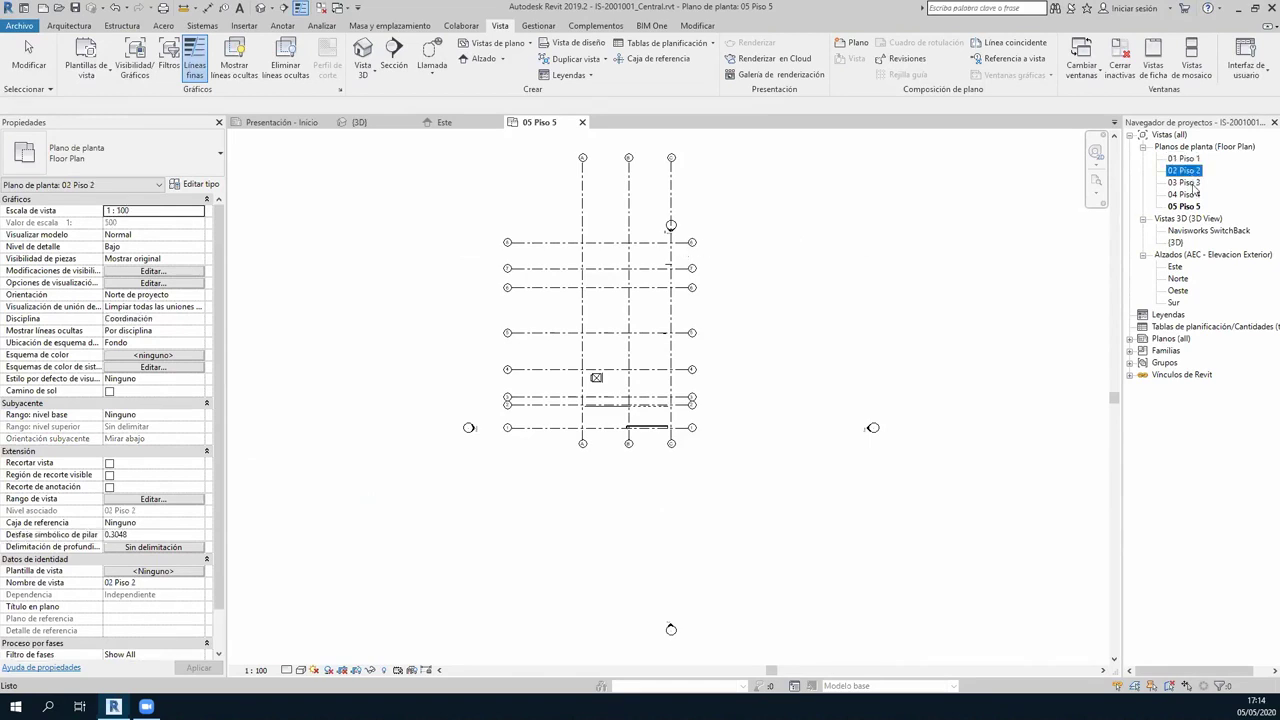
click(1185, 205)
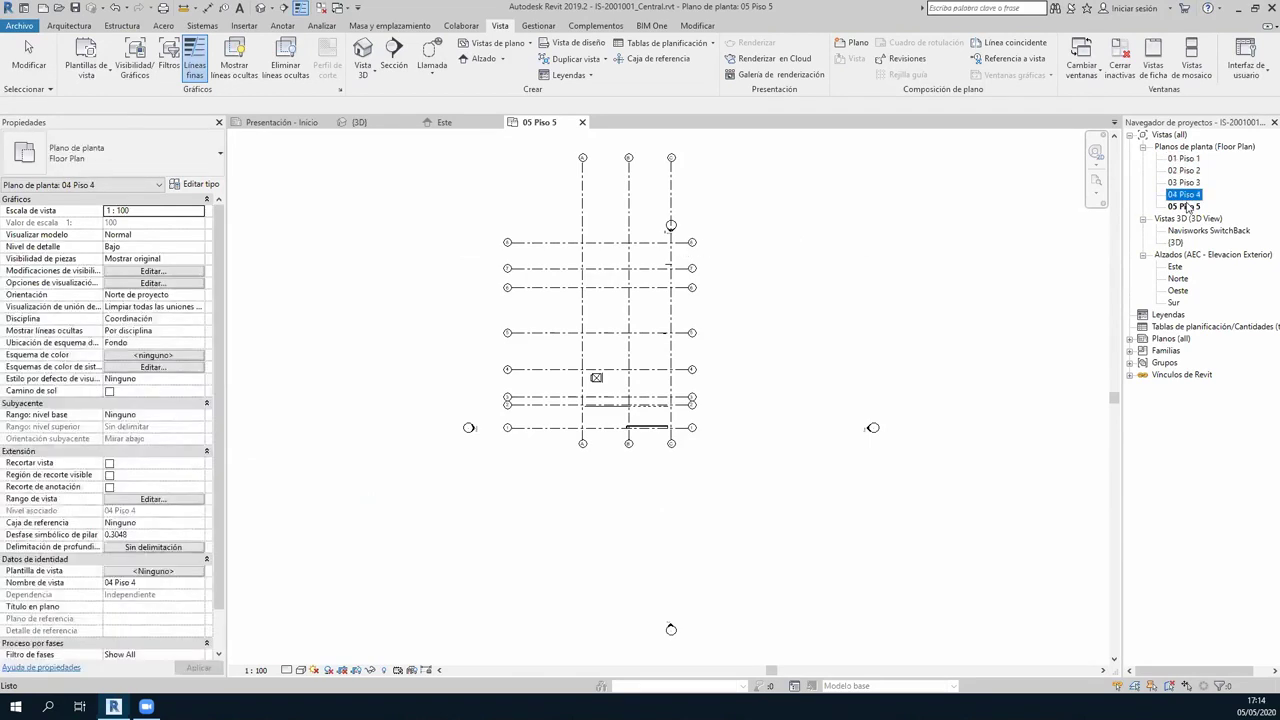
click(960, 313)
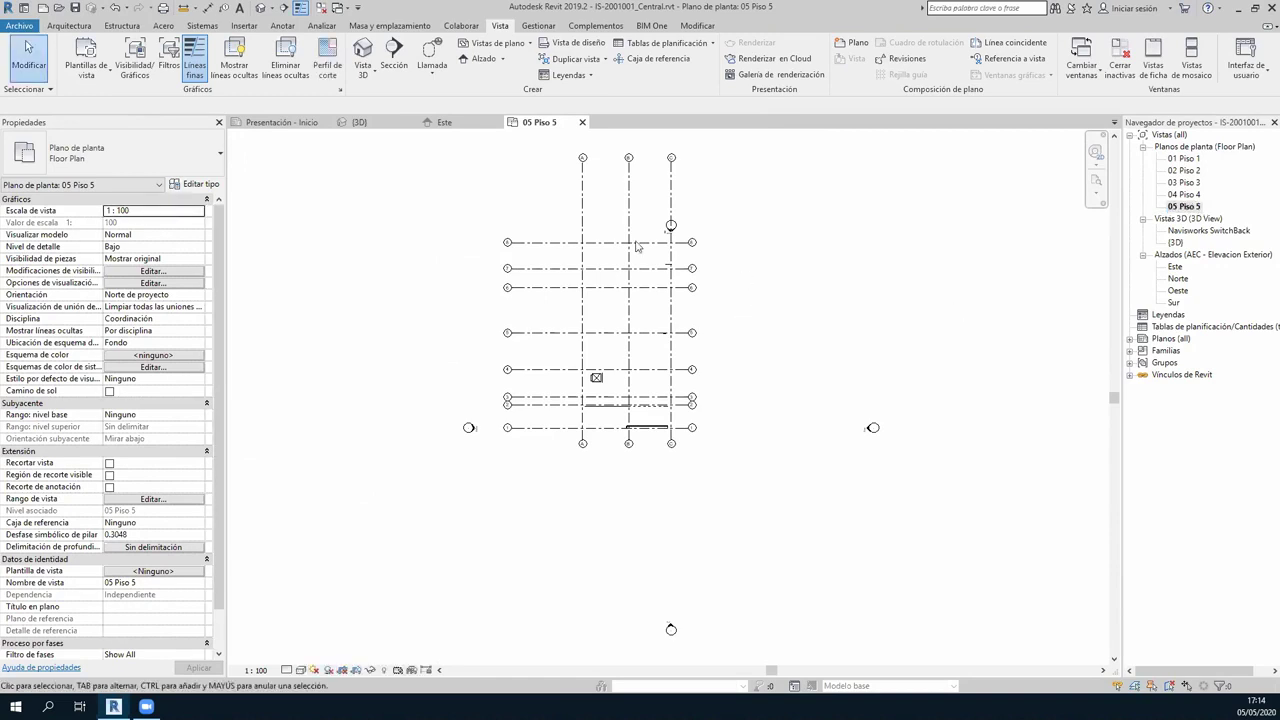
middle_drag(739, 231, 749, 268)
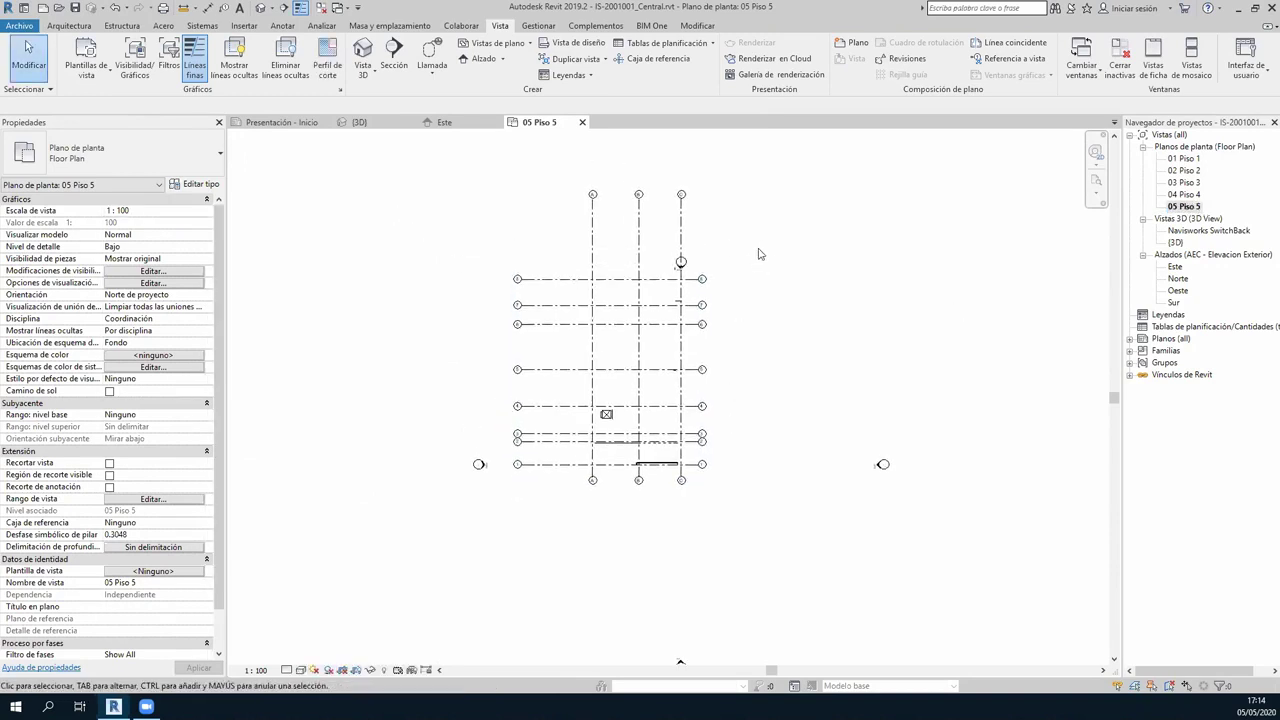
double_click(1186, 158)
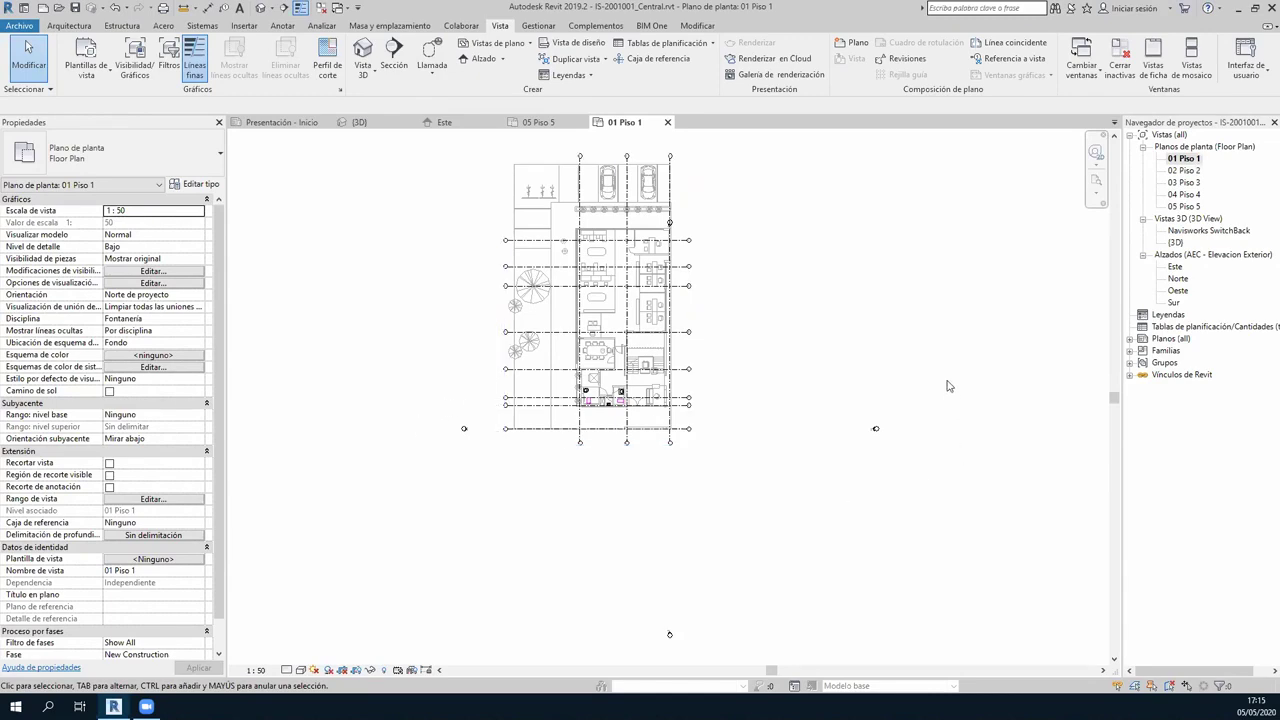
Window-select the elevation markers on 01 Piso 1 and move them up and left around the building.
drag(480, 382, 343, 491)
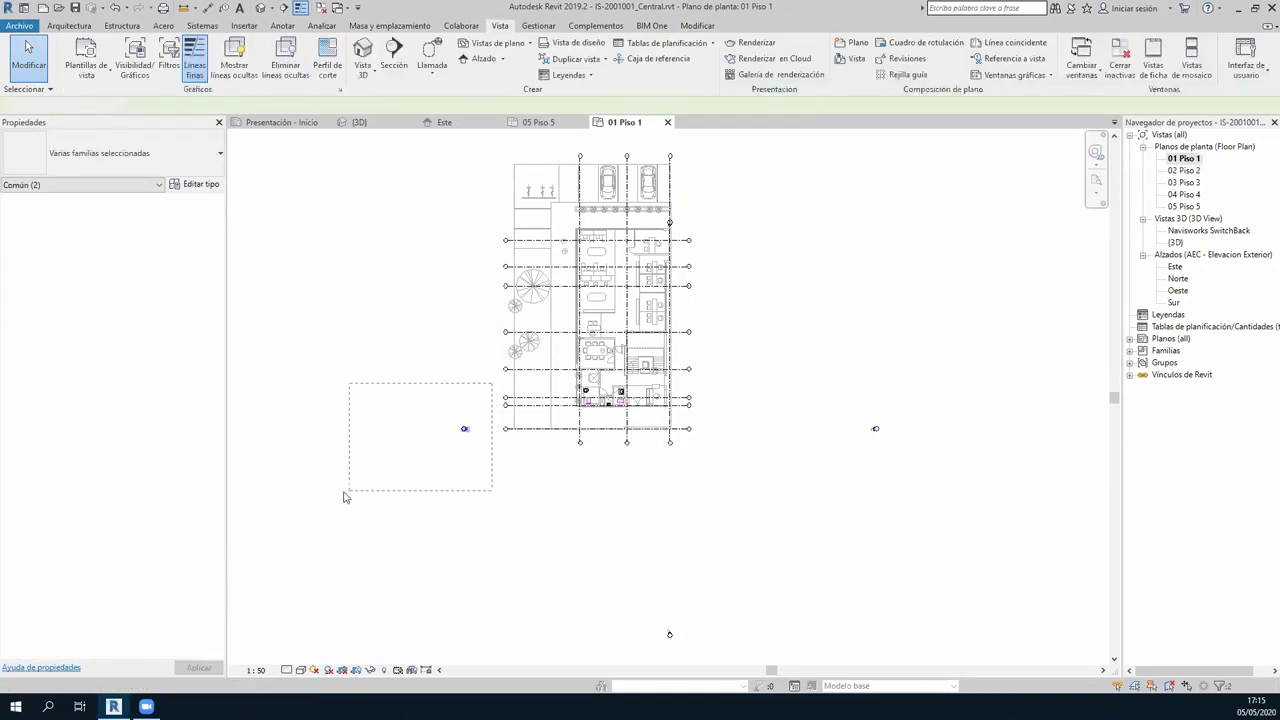
click(797, 591)
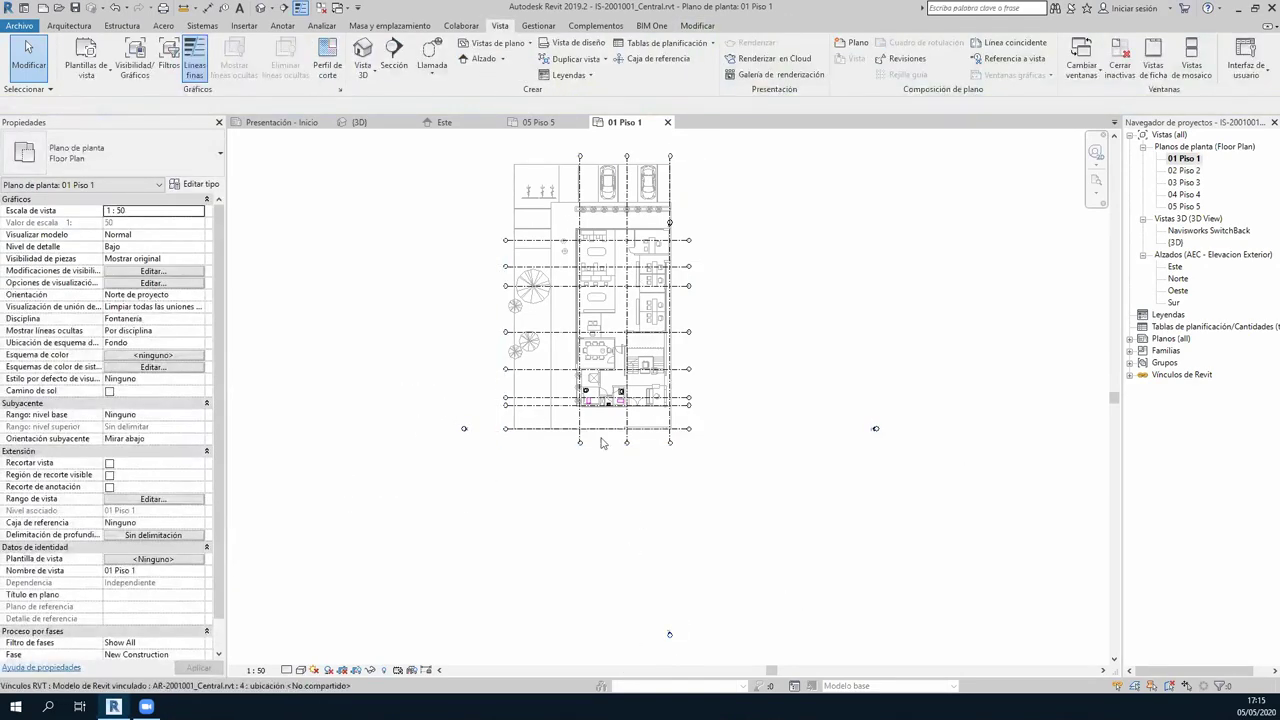
drag(362, 397, 918, 668)
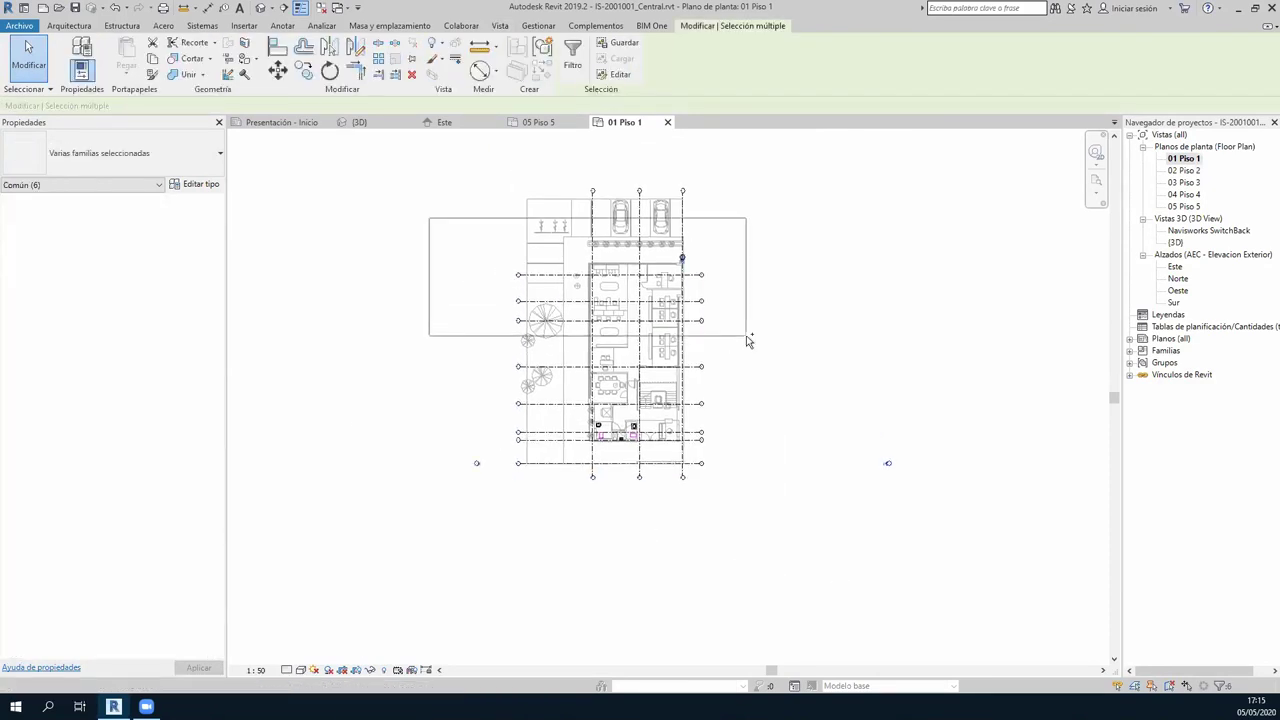
ctrl+drag(432, 222, 752, 345)
scroll(766, 403, down, 1)
drag(871, 456, 802, 341)
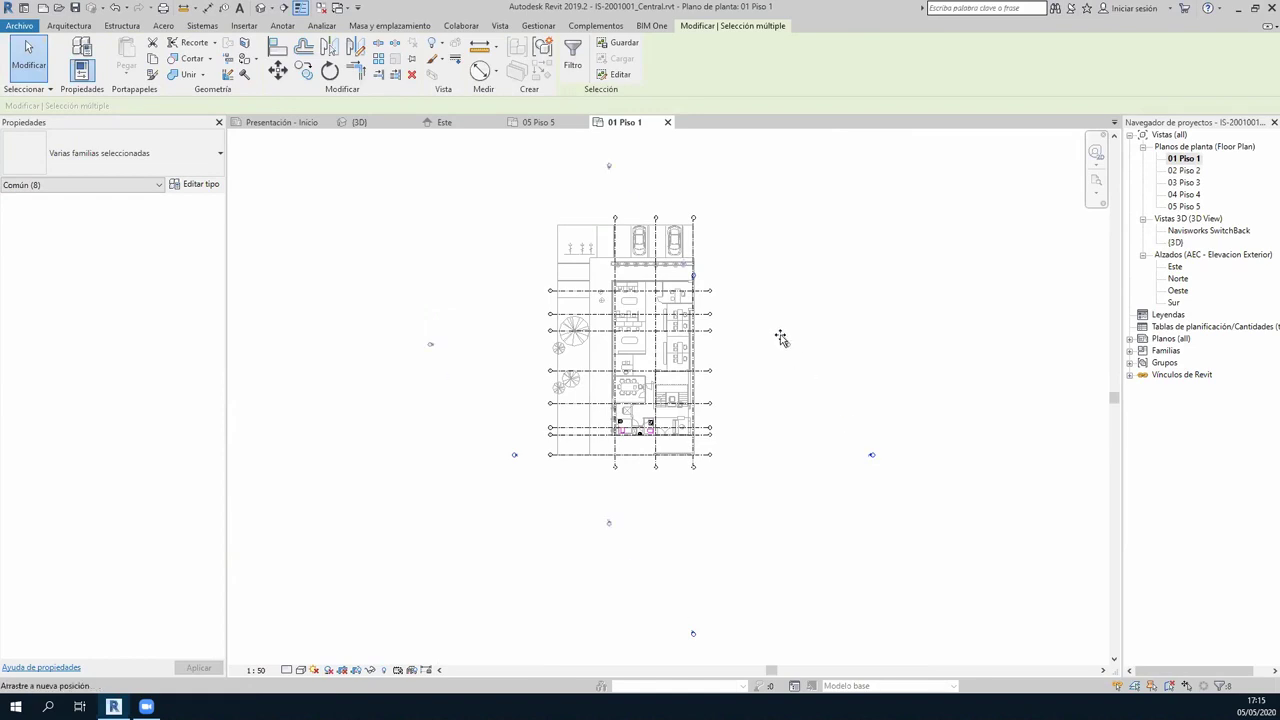
click(588, 200)
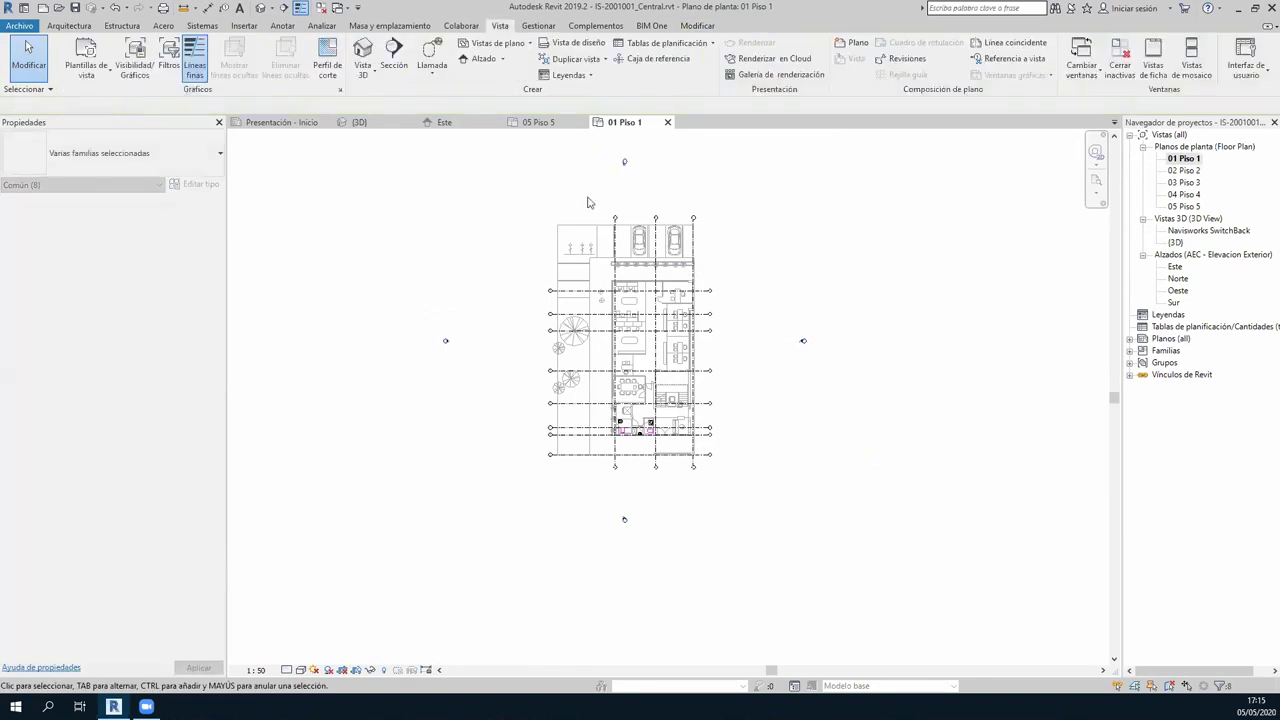
middle_drag(598, 165, 623, 175)
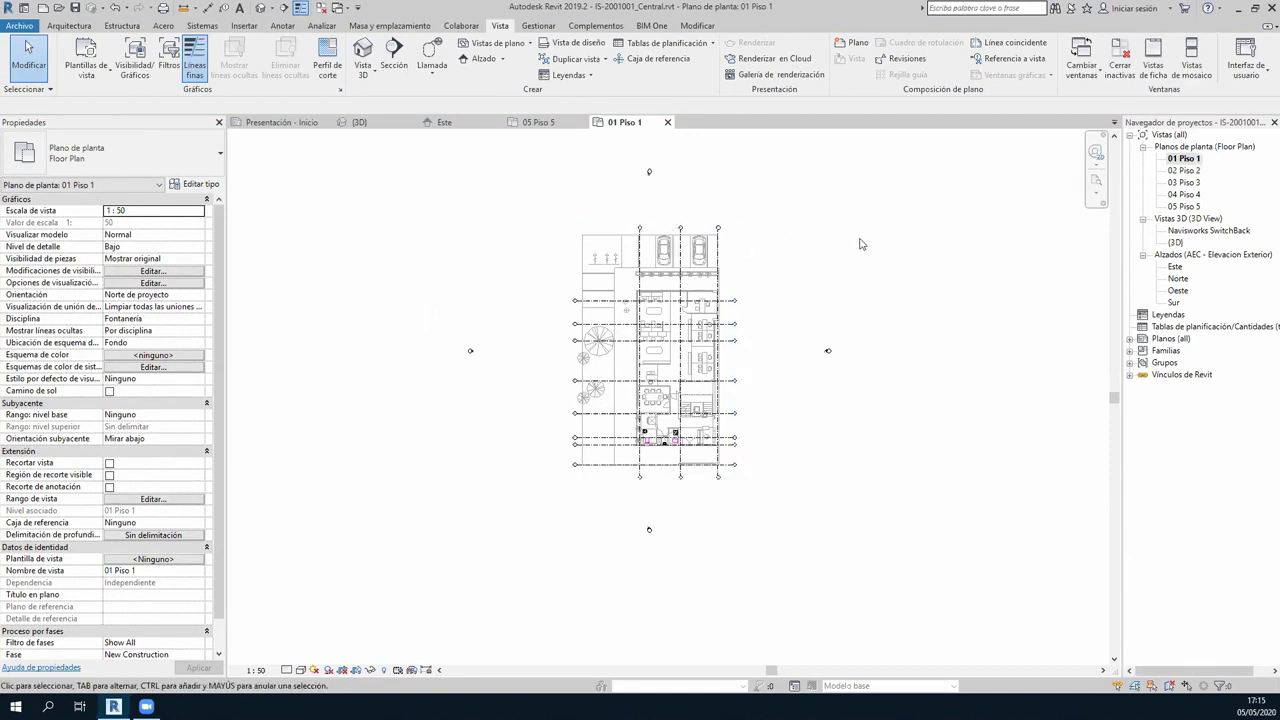
scroll(860, 243, up, 2)
middle_drag(770, 379, 776, 325)
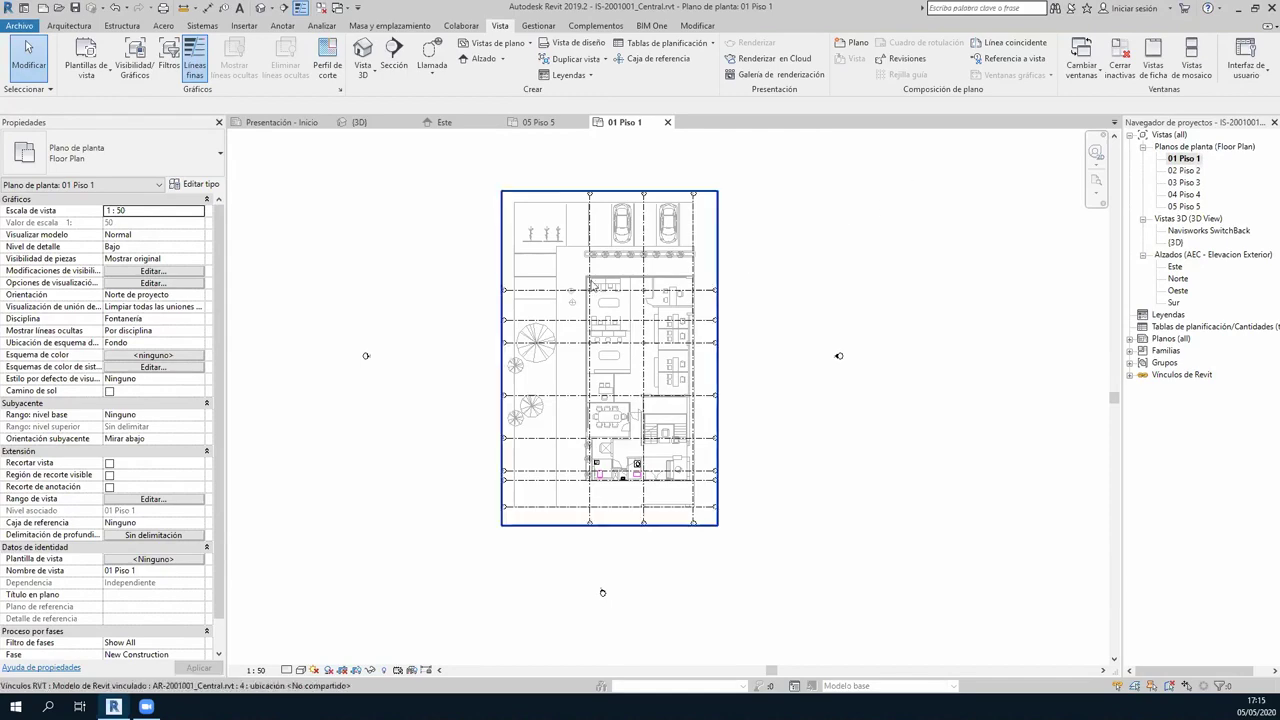
scroll(634, 372, up, 3)
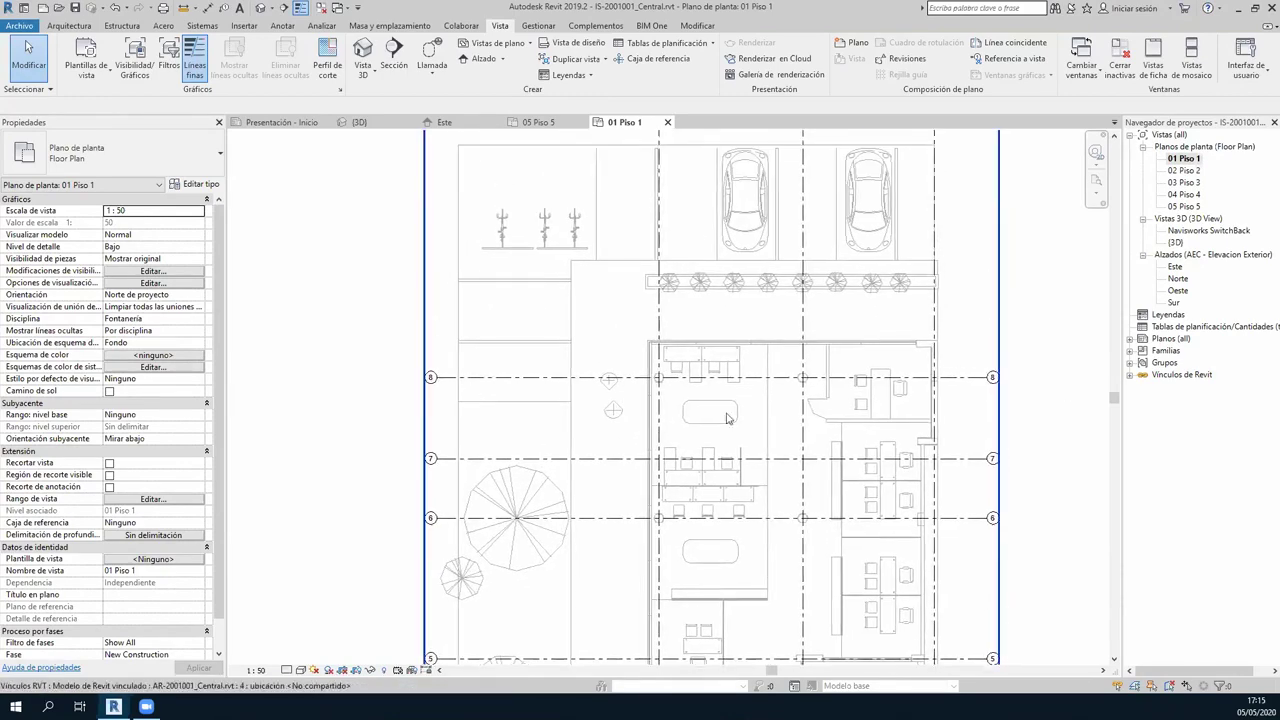
middle_drag(634, 372, 610, 552)
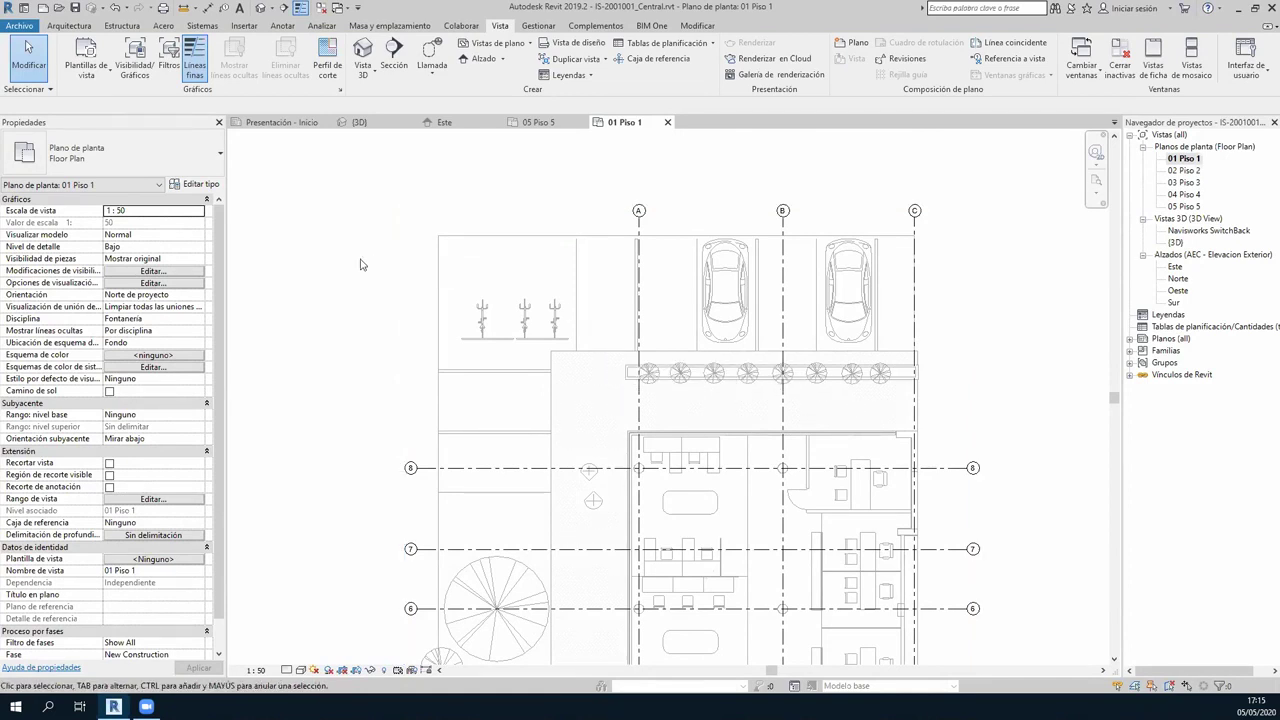
scroll(361, 264, down, 2)
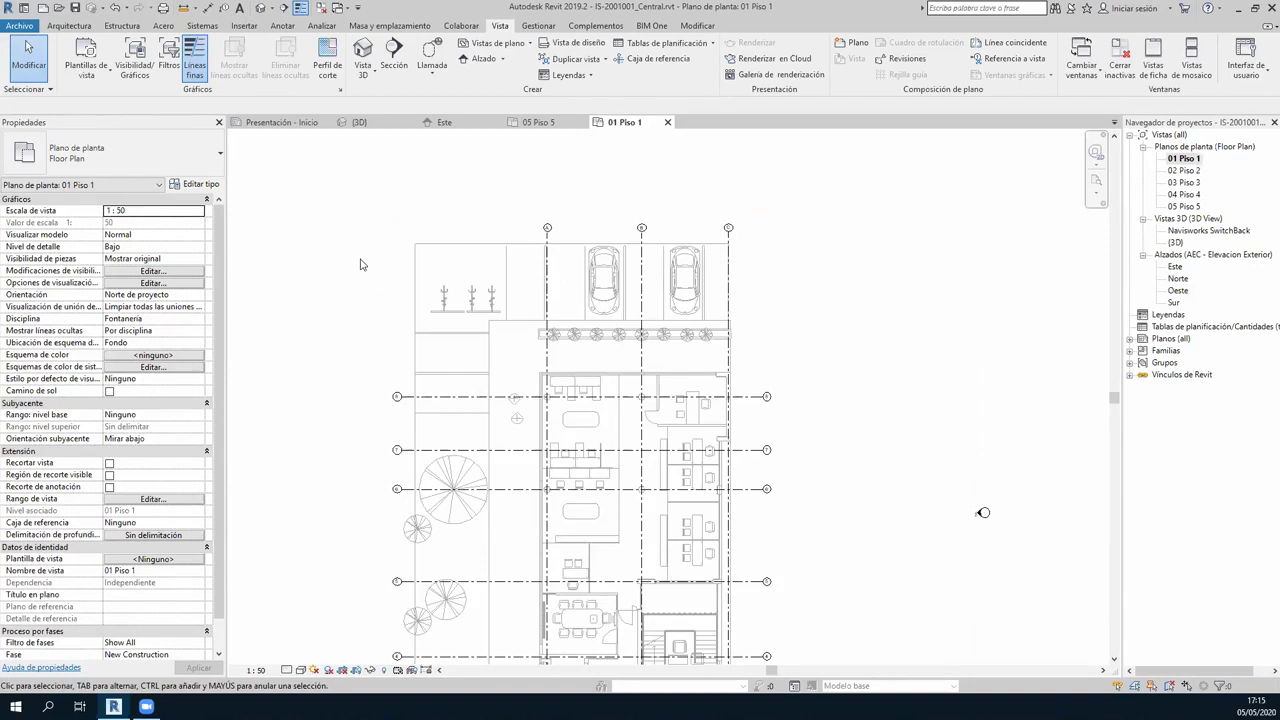
scroll(448, 276, down, 2)
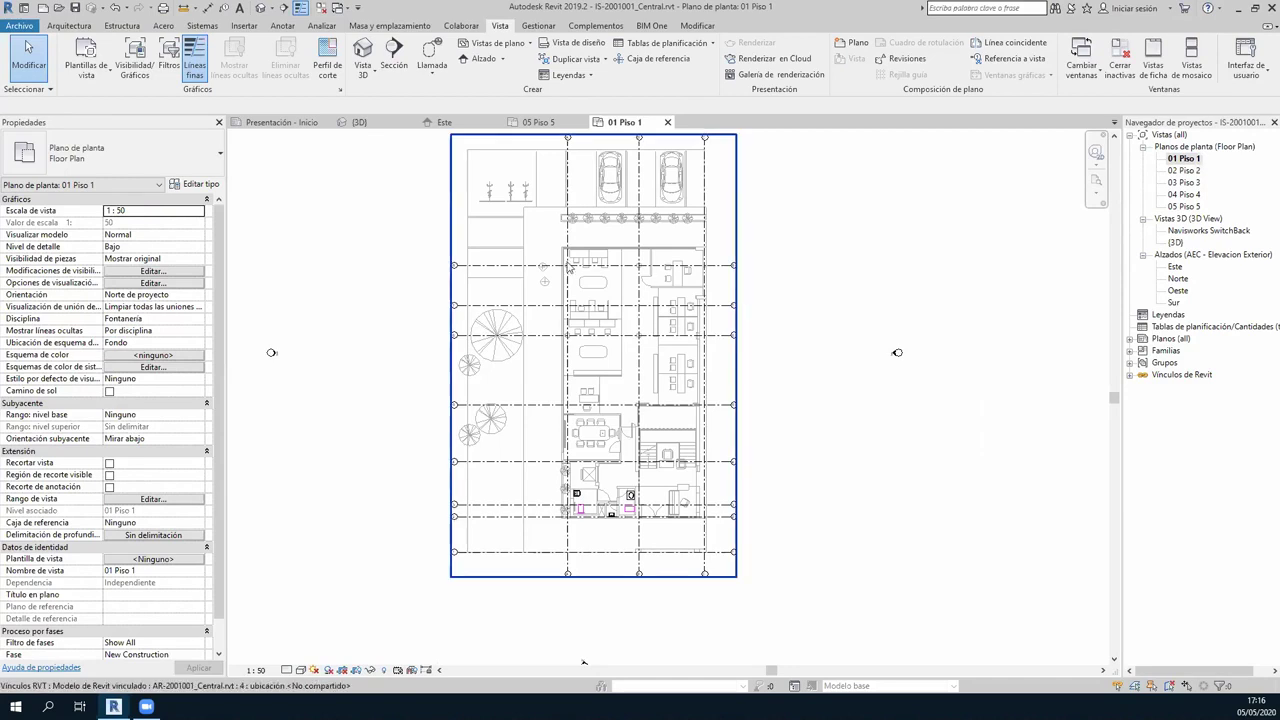
scroll(567, 265, up, 3)
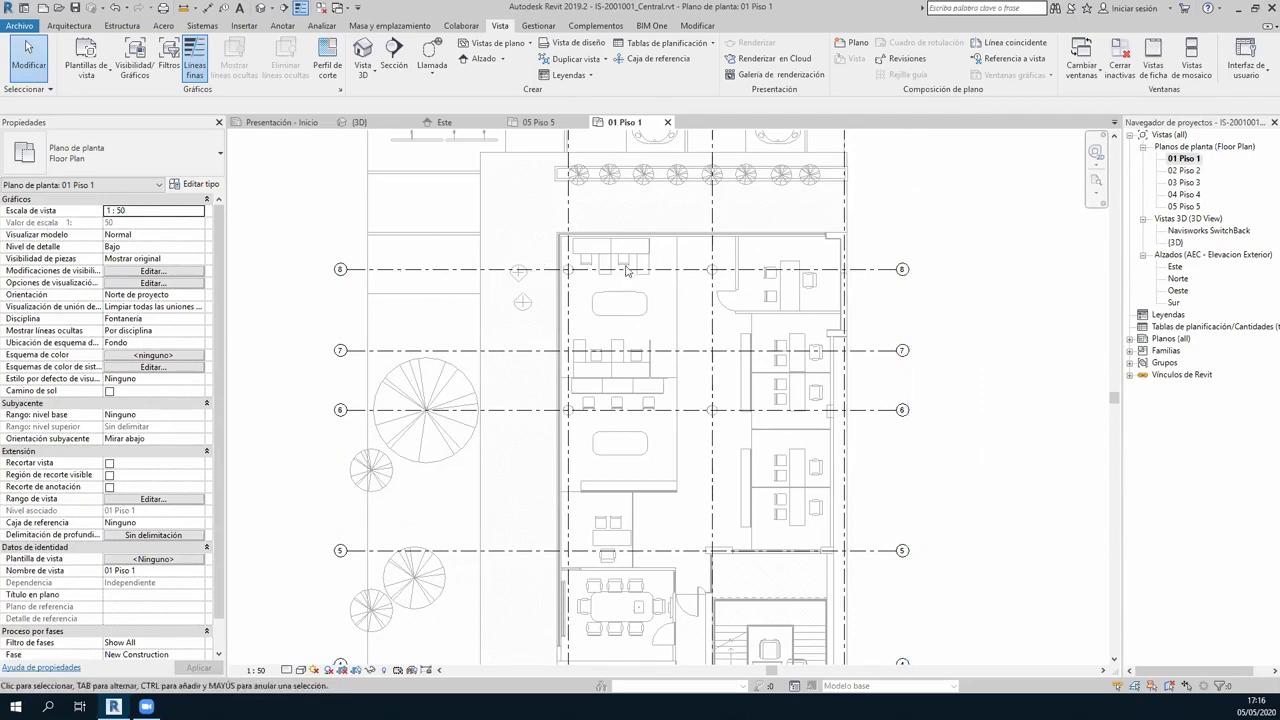
scroll(569, 217, up, 1)
scroll(571, 216, up, 4)
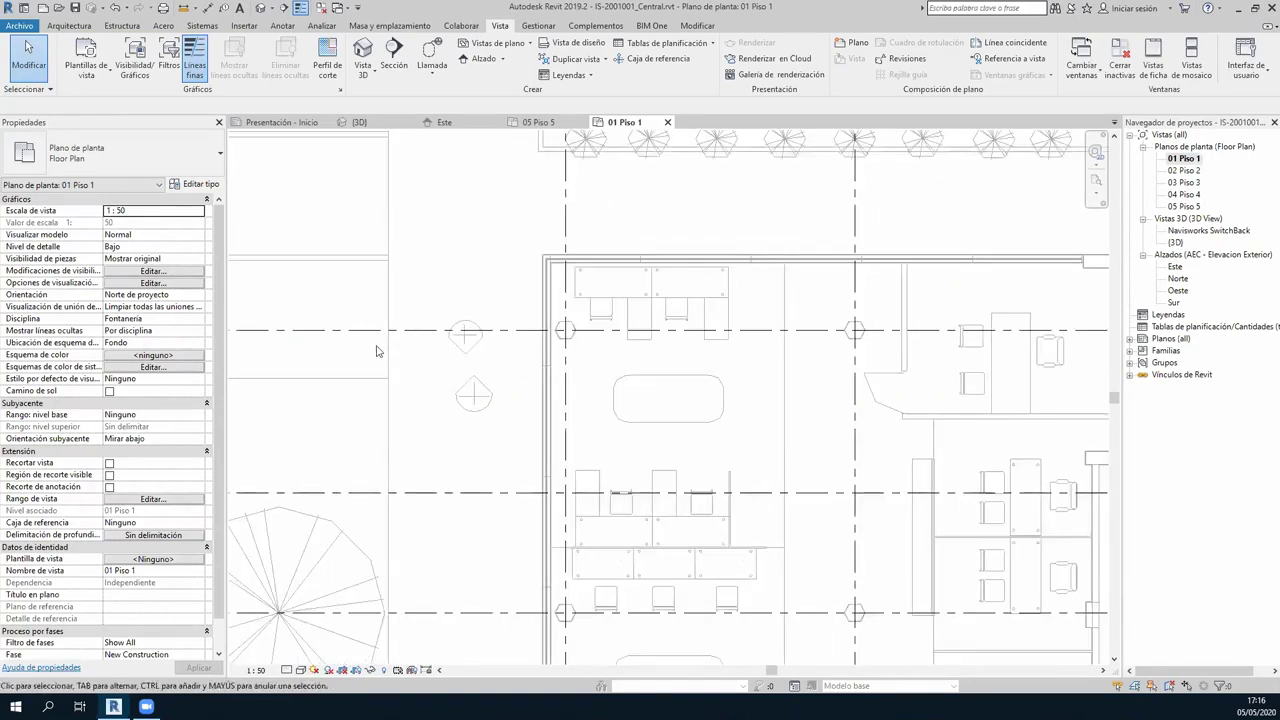
scroll(867, 501, down, 2)
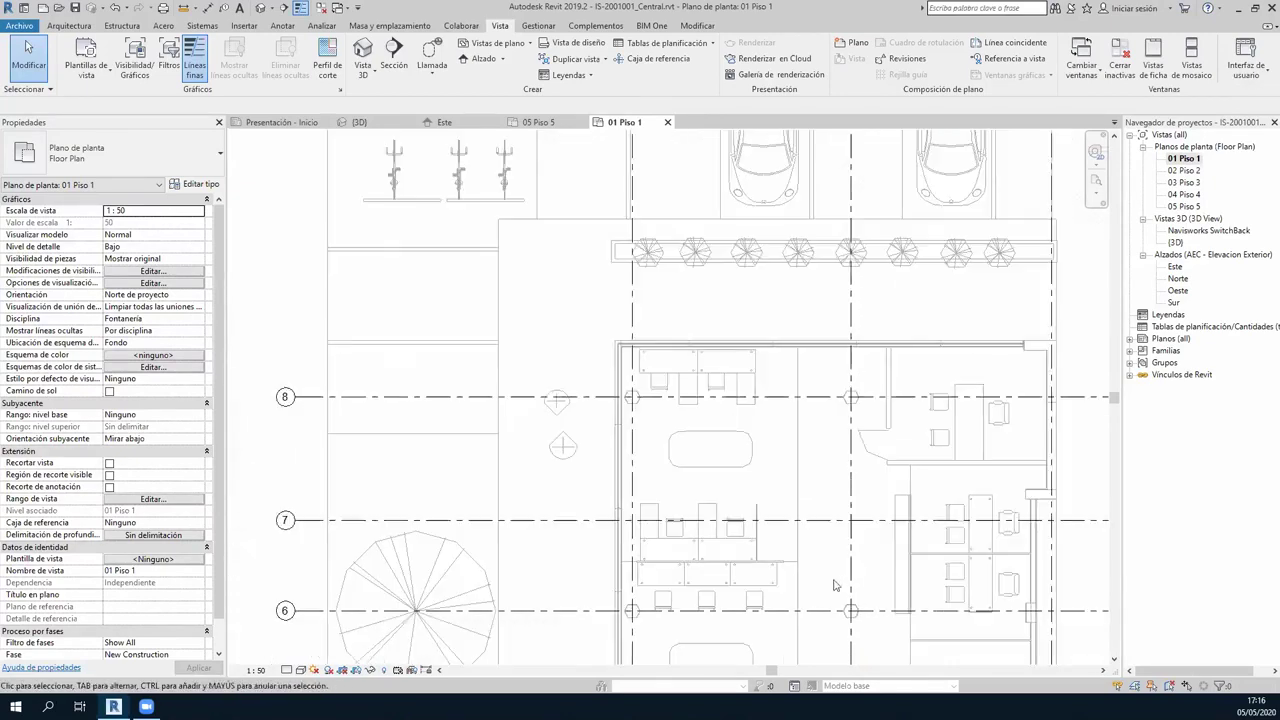
scroll(870, 450, down, 2)
scroll(875, 400, down, 2)
scroll(888, 304, down, 2)
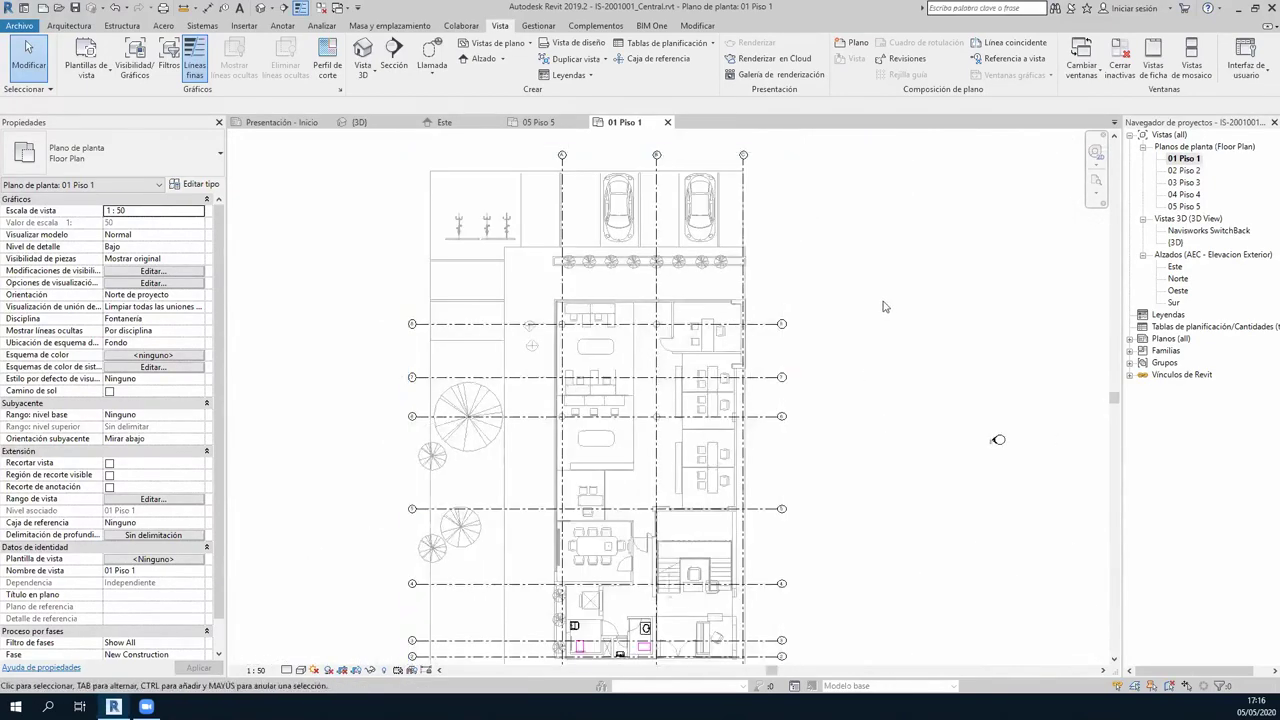
scroll(870, 306, down, 2)
scroll(810, 309, down, 2)
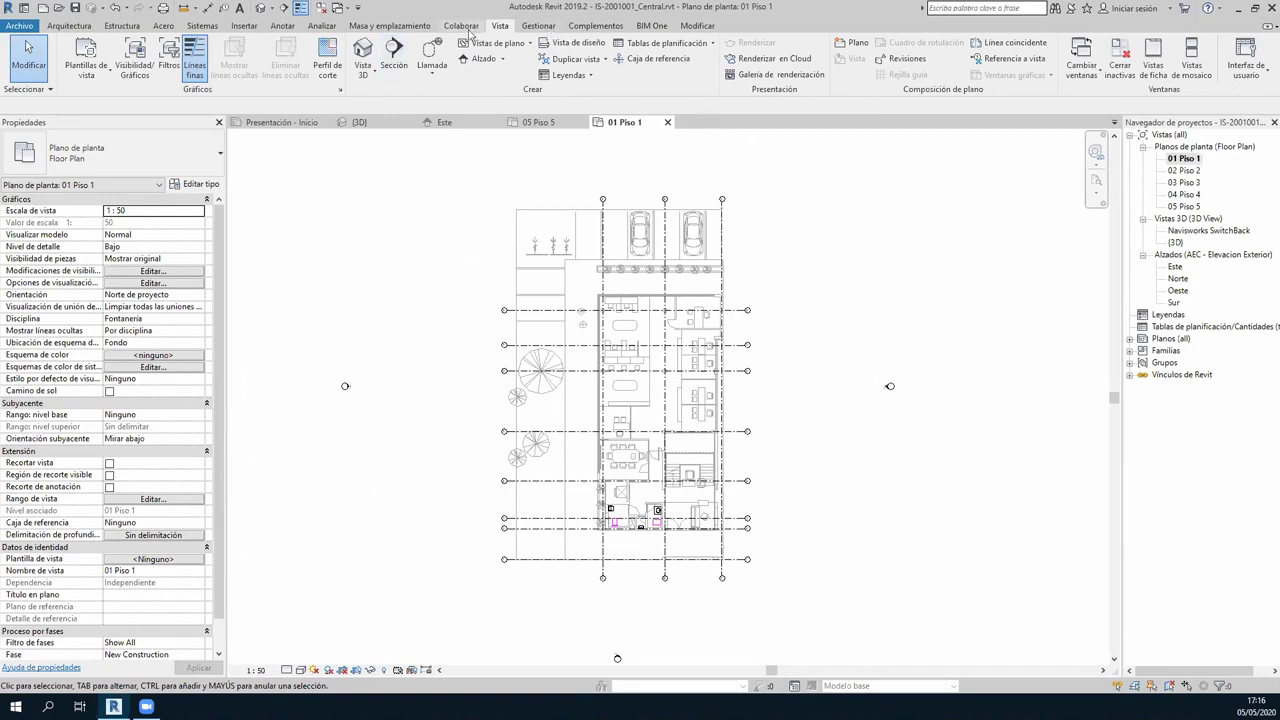
Start Copy/Monitor on the linked architectural model and window-select its plan elements.
click(458, 28)
click(780, 62)
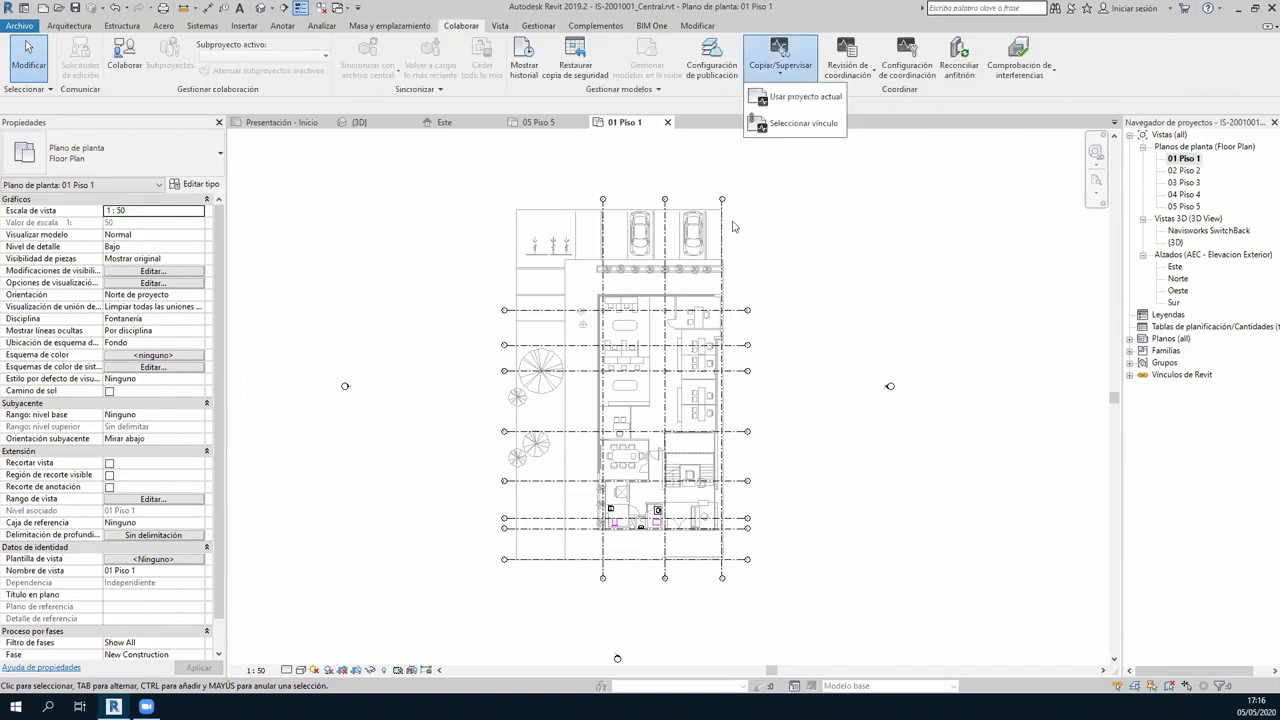
click(785, 124)
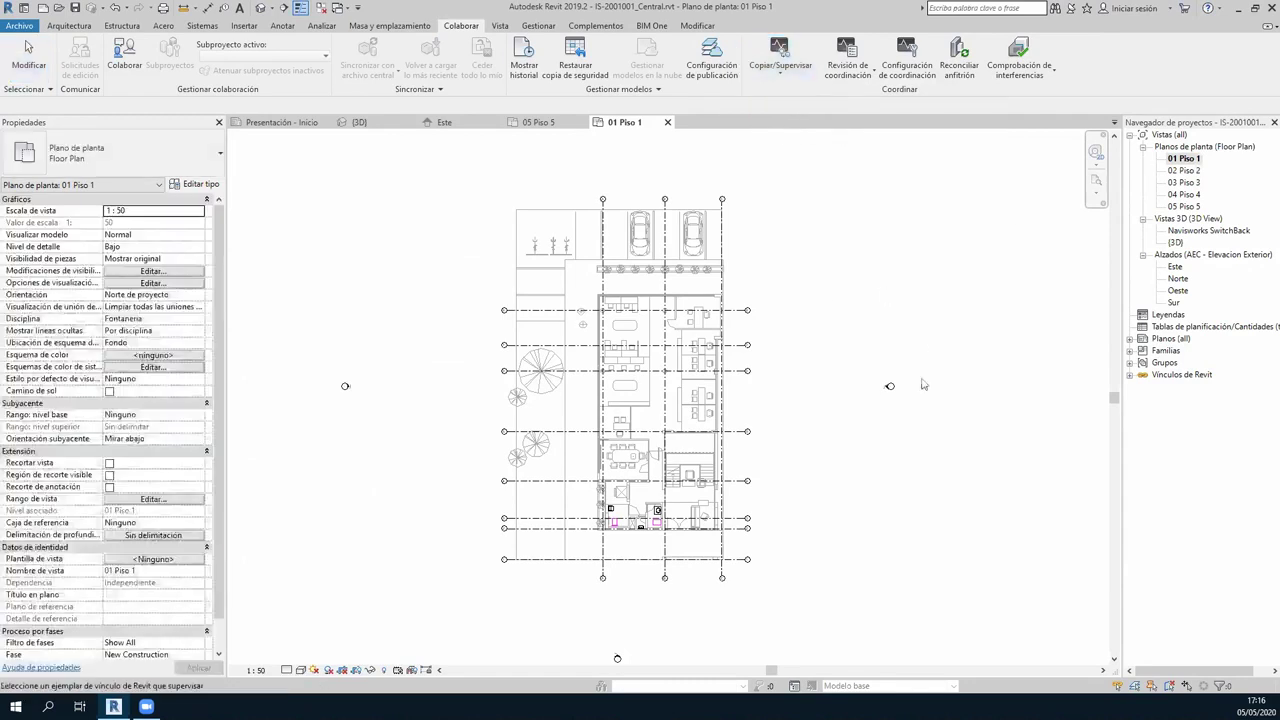
click(645, 258)
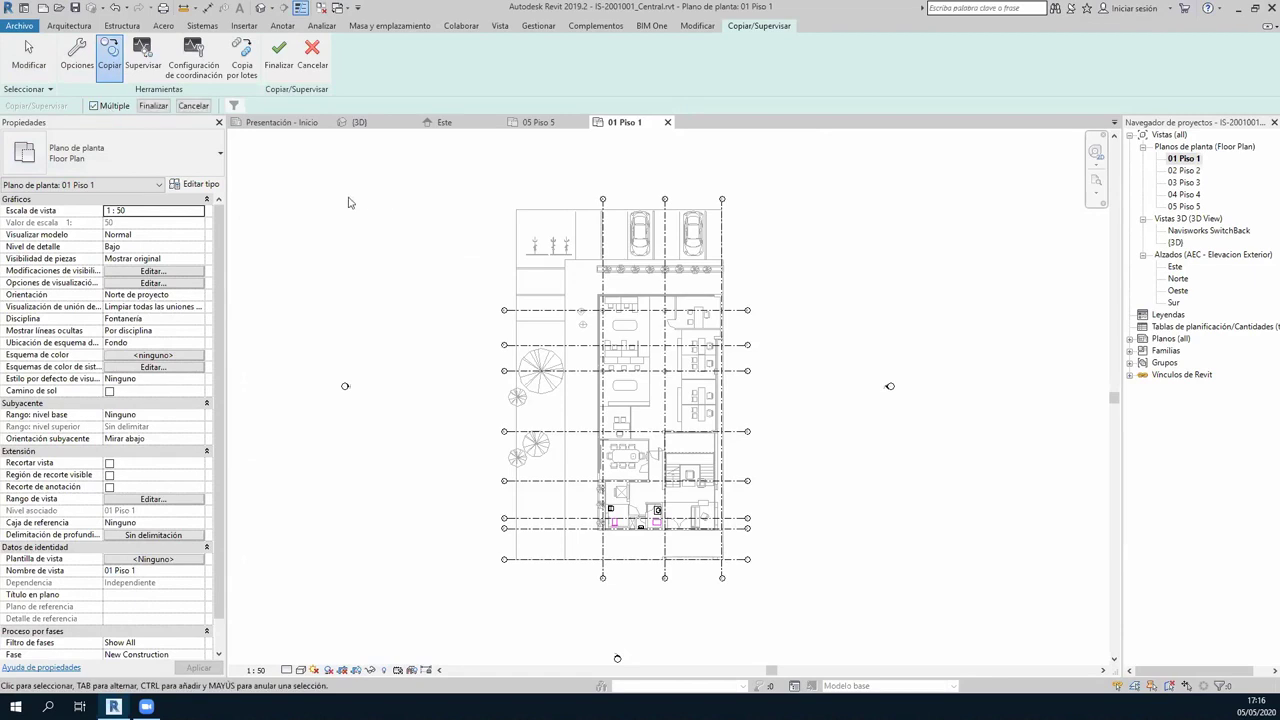
drag(840, 241, 480, 600)
Filter the selection down to the 11 Rejillas grids and finish copying them.
click(234, 106)
click(716, 262)
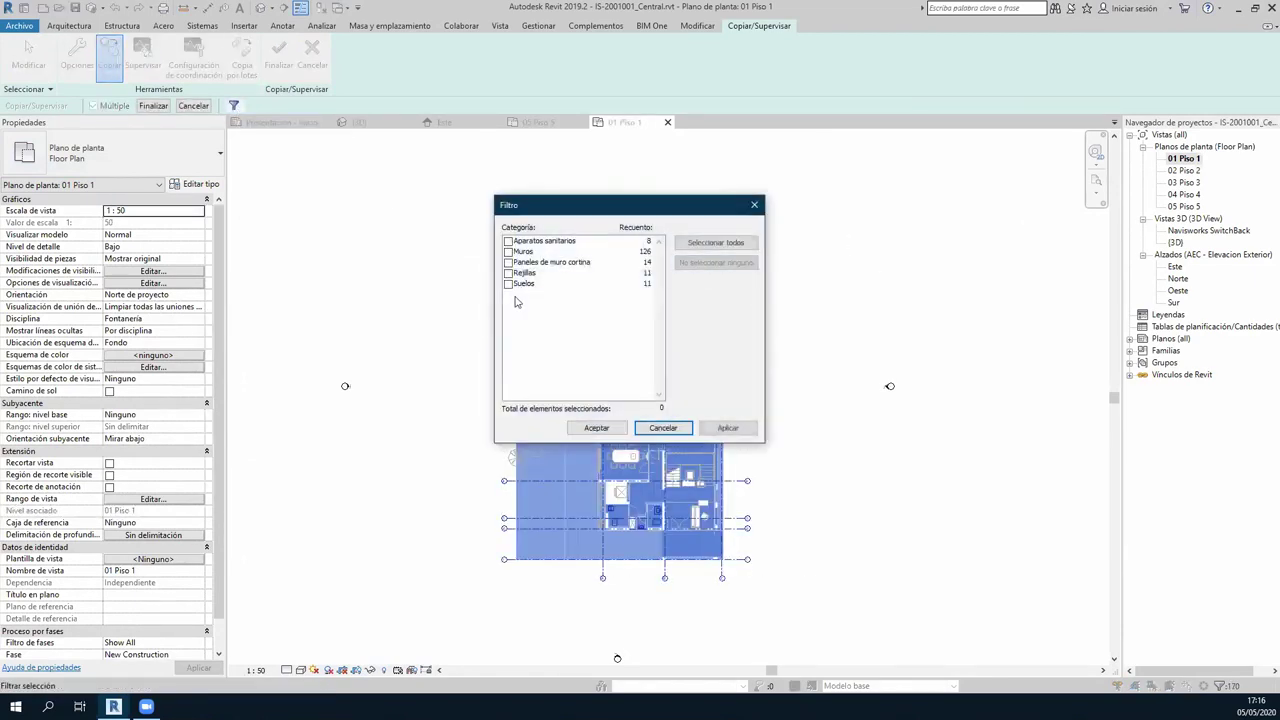
click(509, 273)
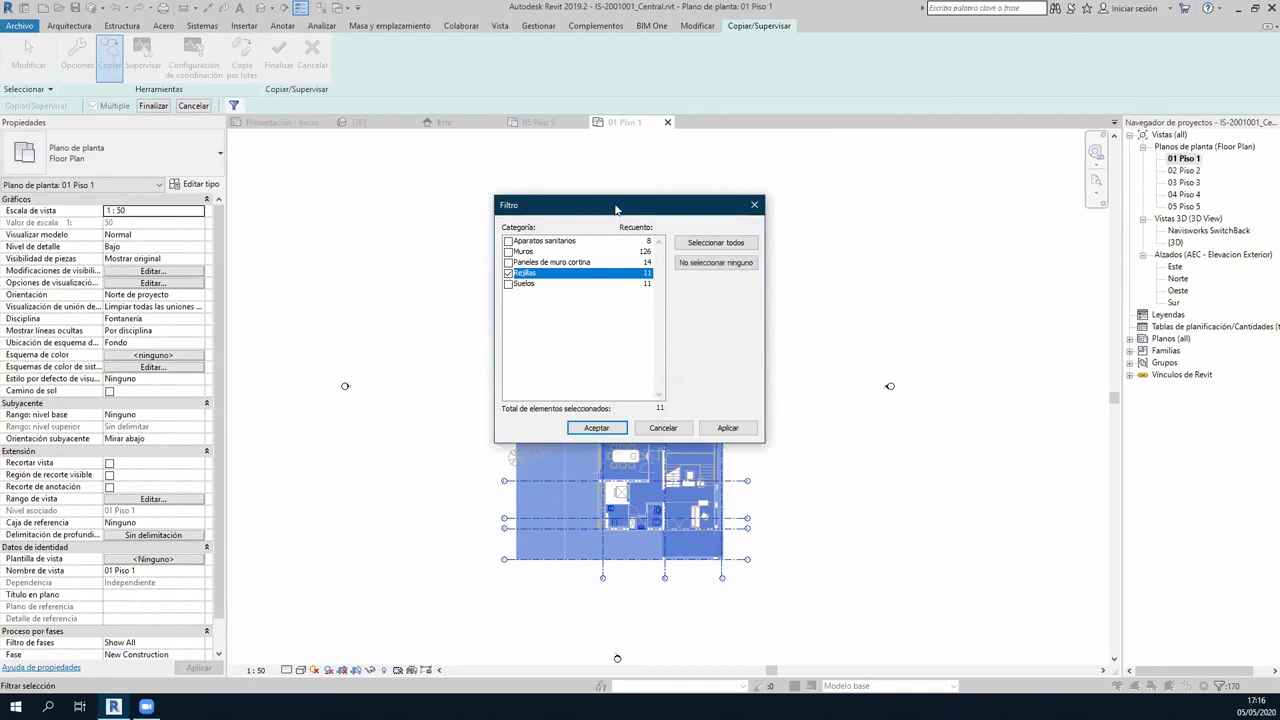
drag(616, 208, 797, 201)
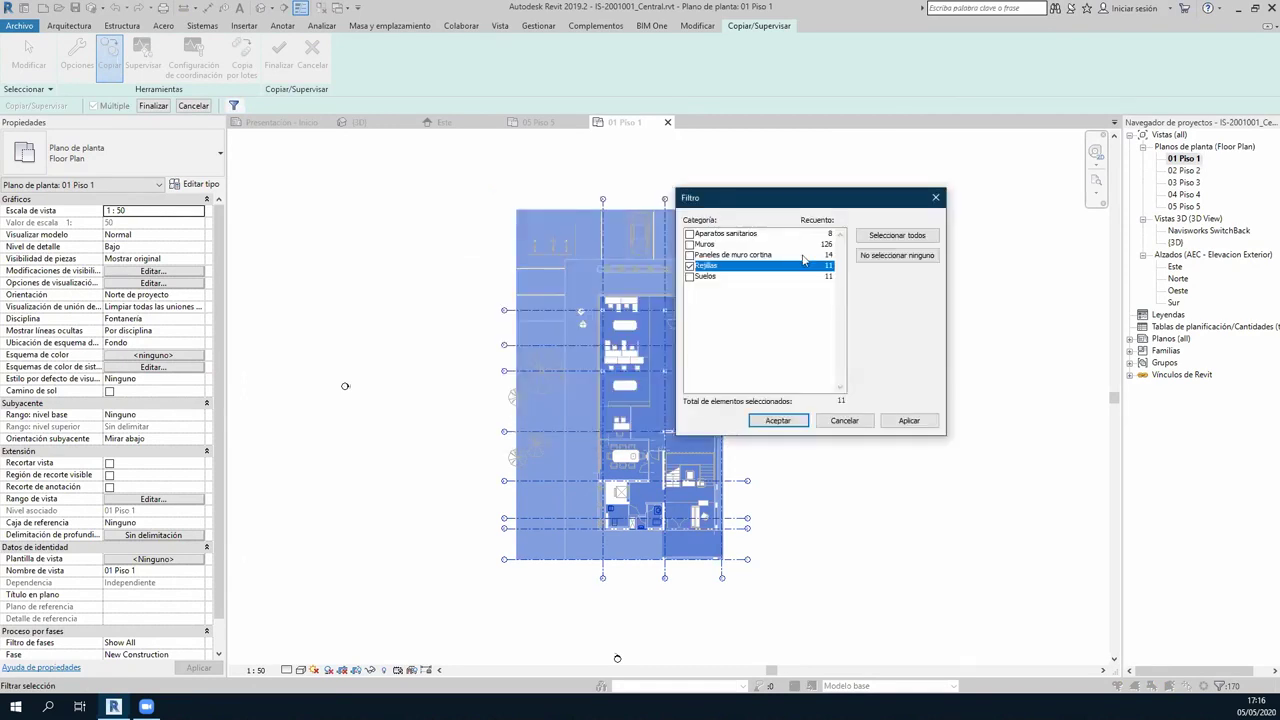
click(778, 420)
middle_drag(868, 256, 855, 233)
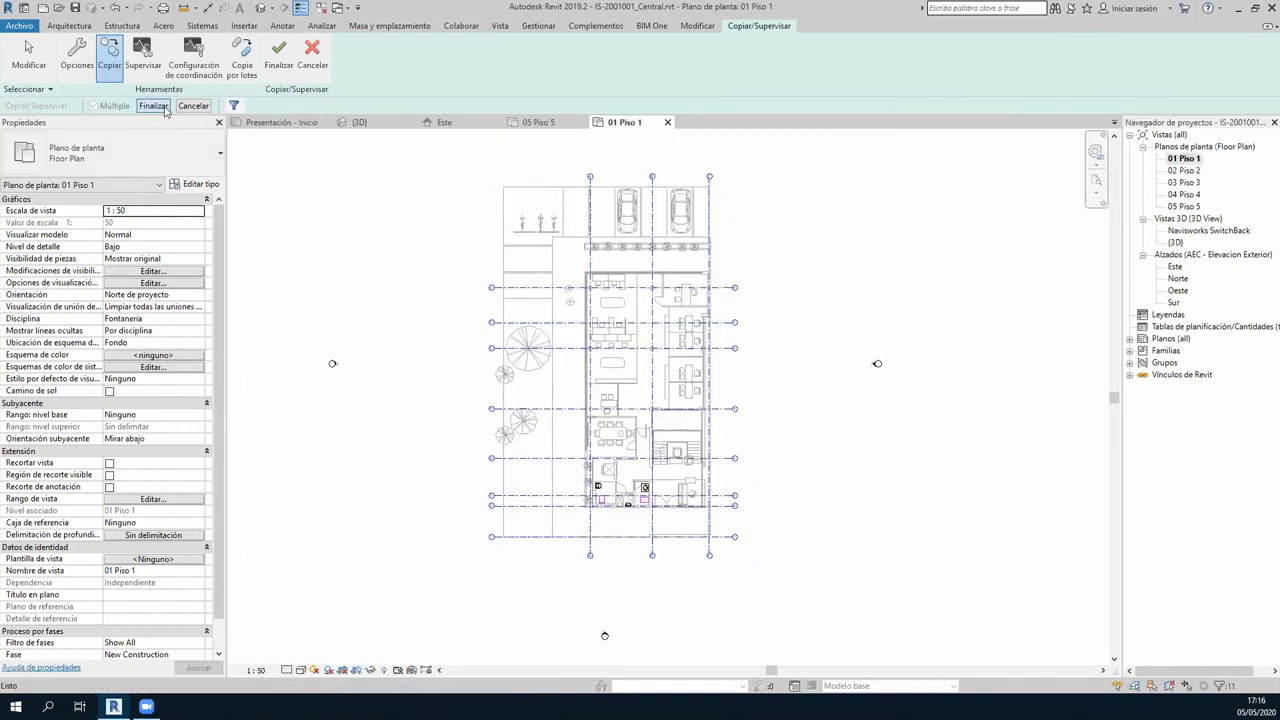
click(819, 197)
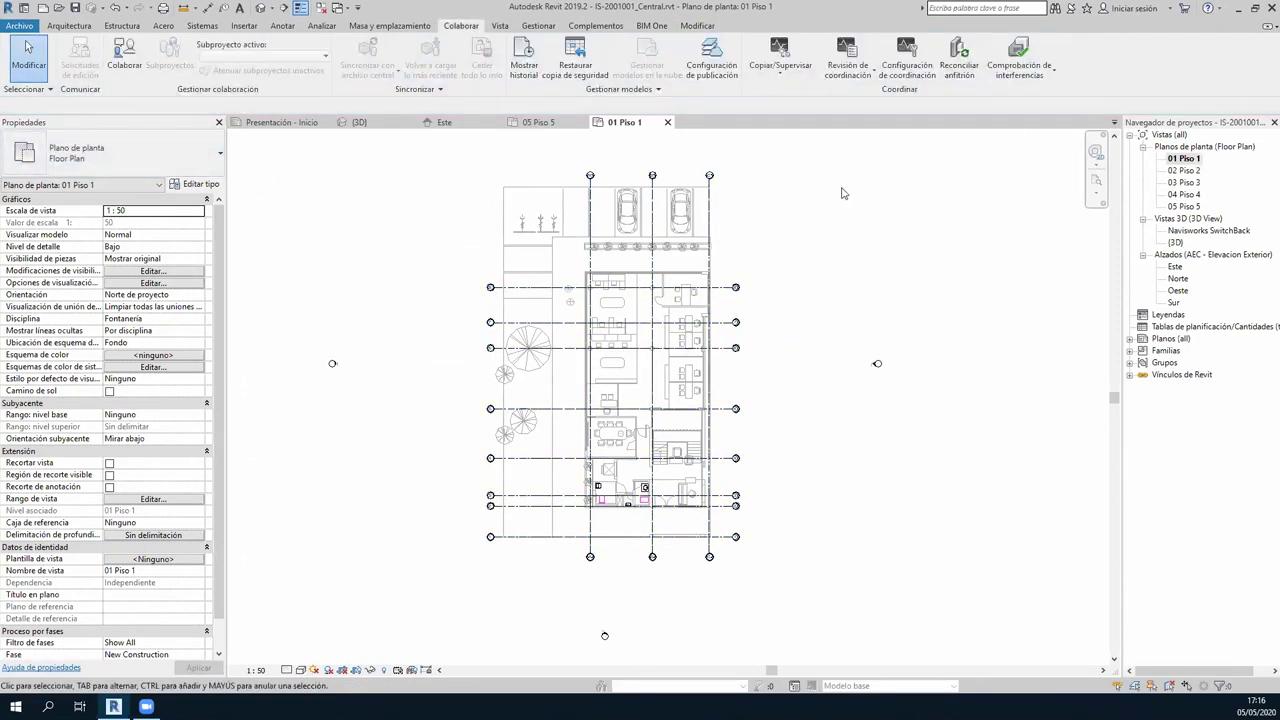
click(543, 288)
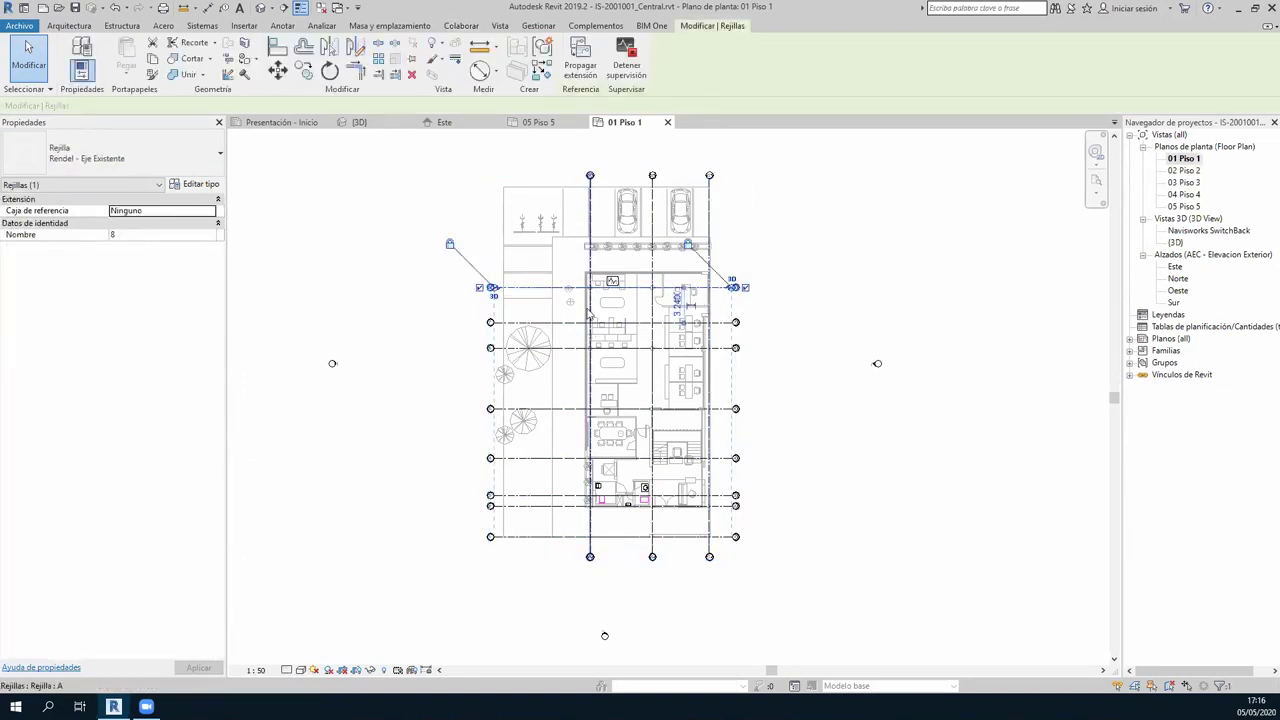
click(767, 207)
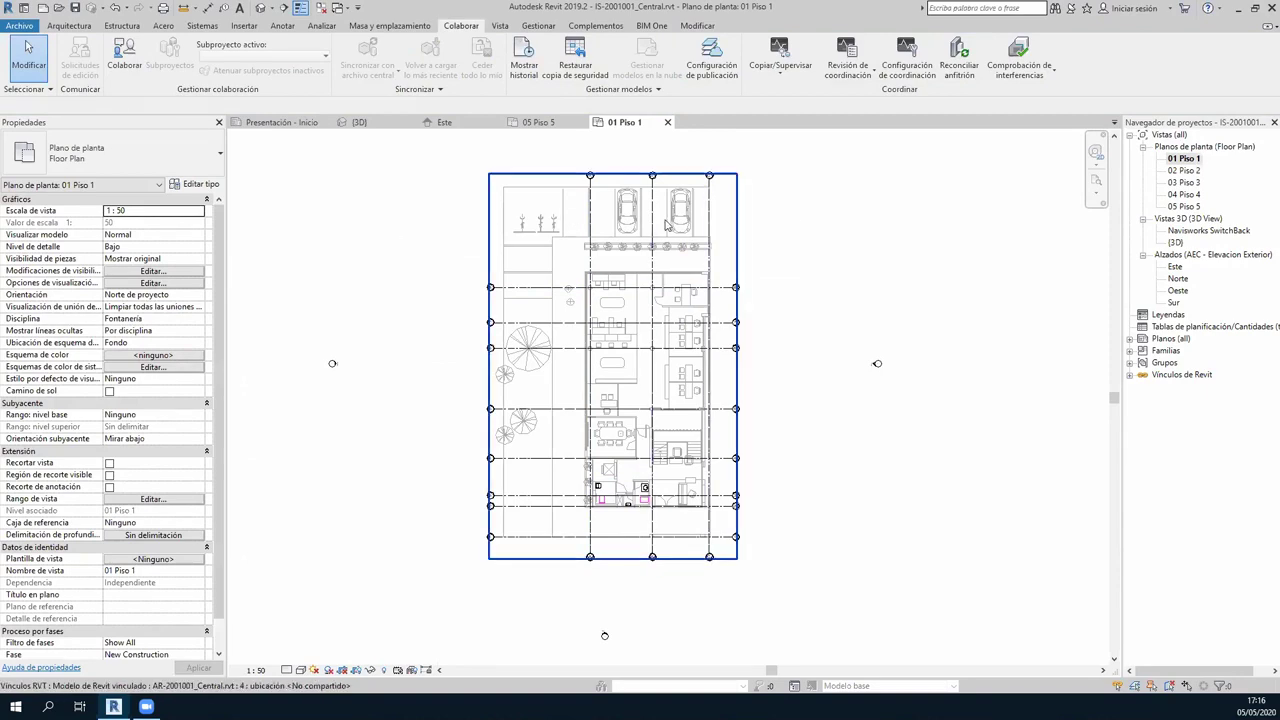
click(665, 222)
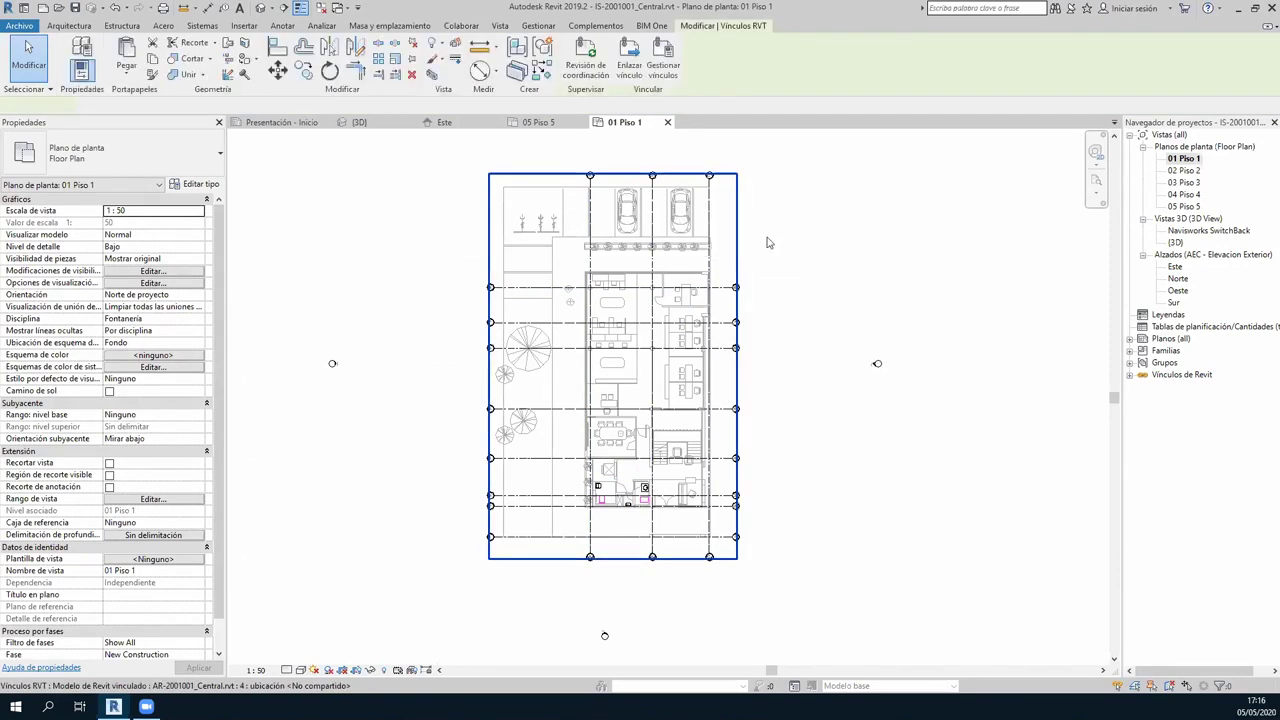
scroll(690, 212, up, 2)
key(Escape)
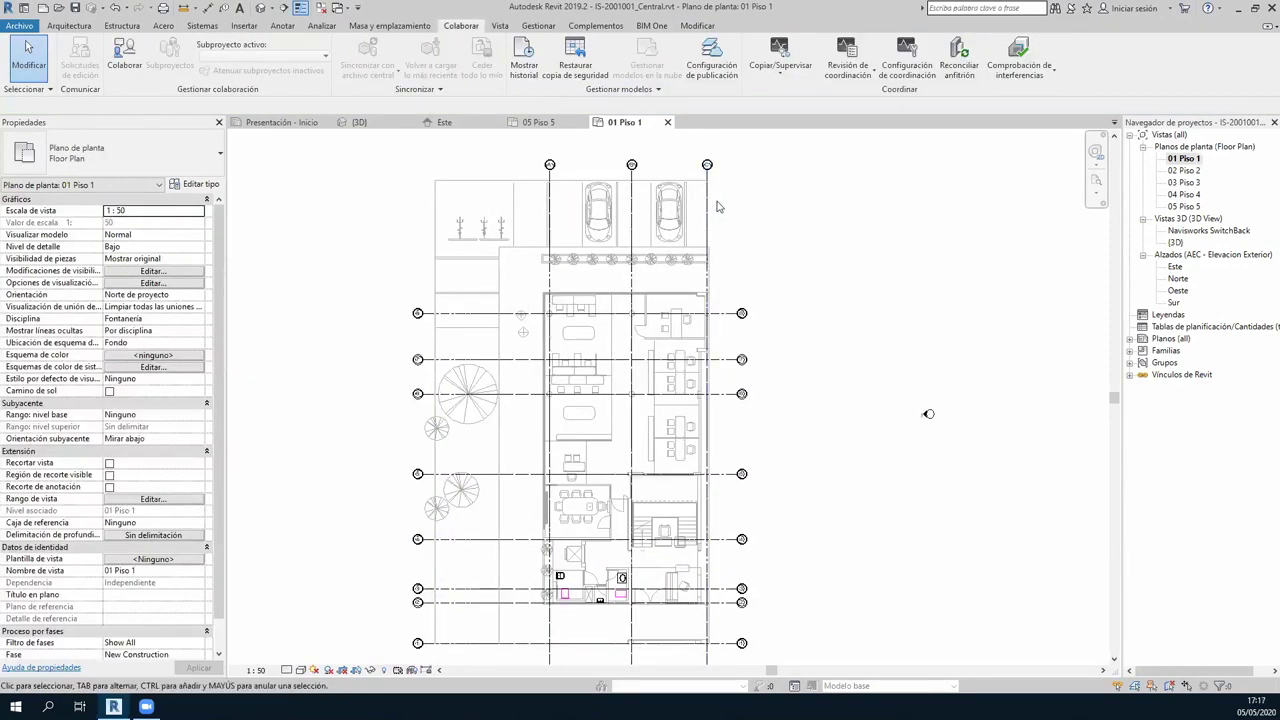
scroll(704, 310, up, 2)
scroll(704, 310, up, 2)
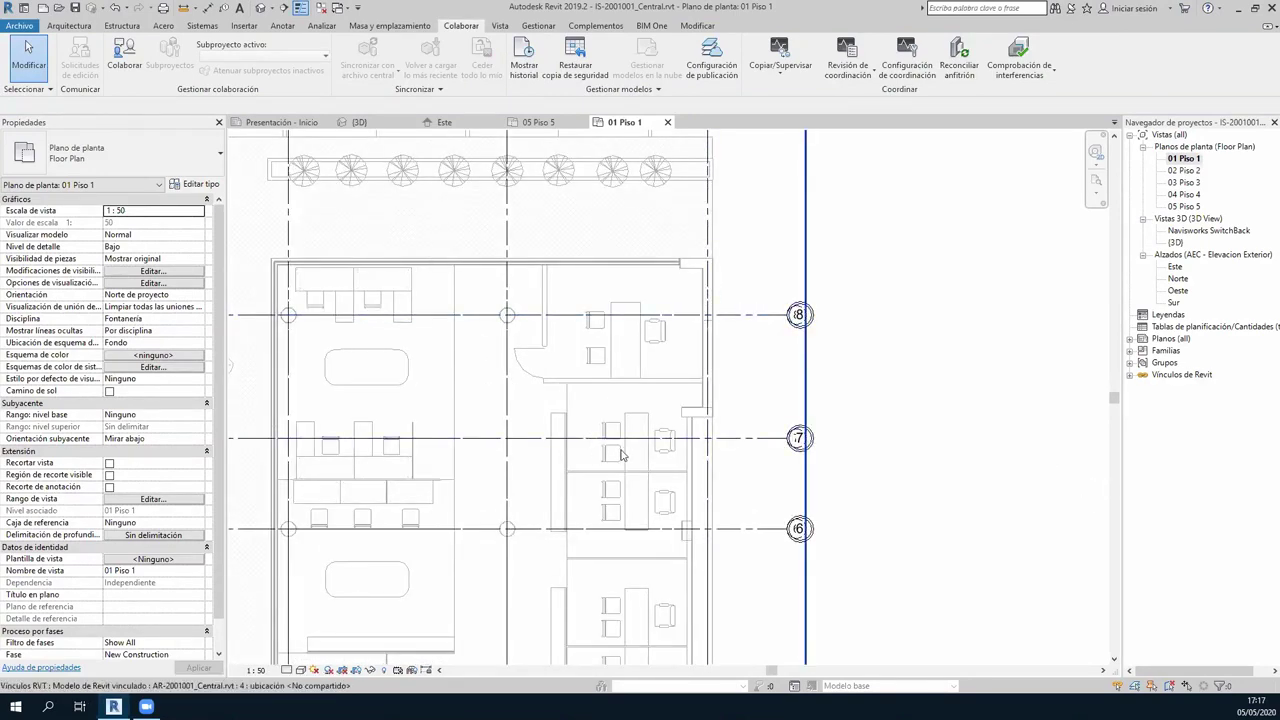
click(620, 438)
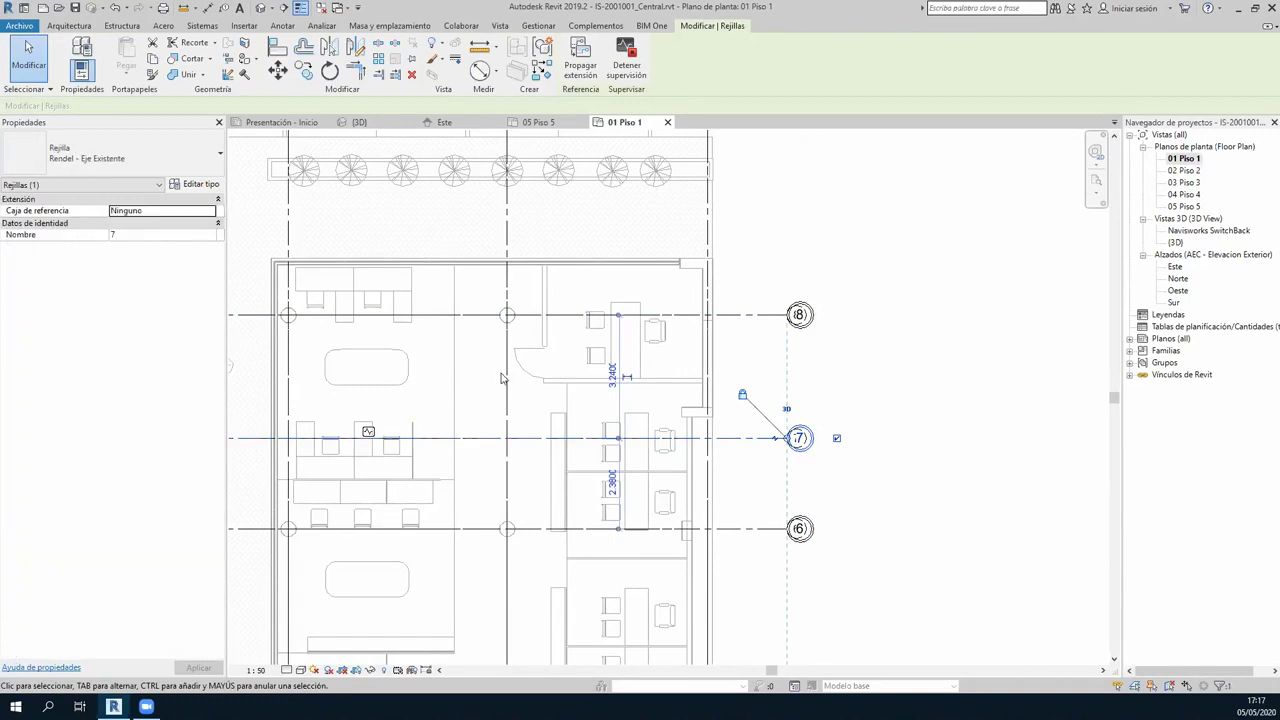
key(Escape)
click(726, 315)
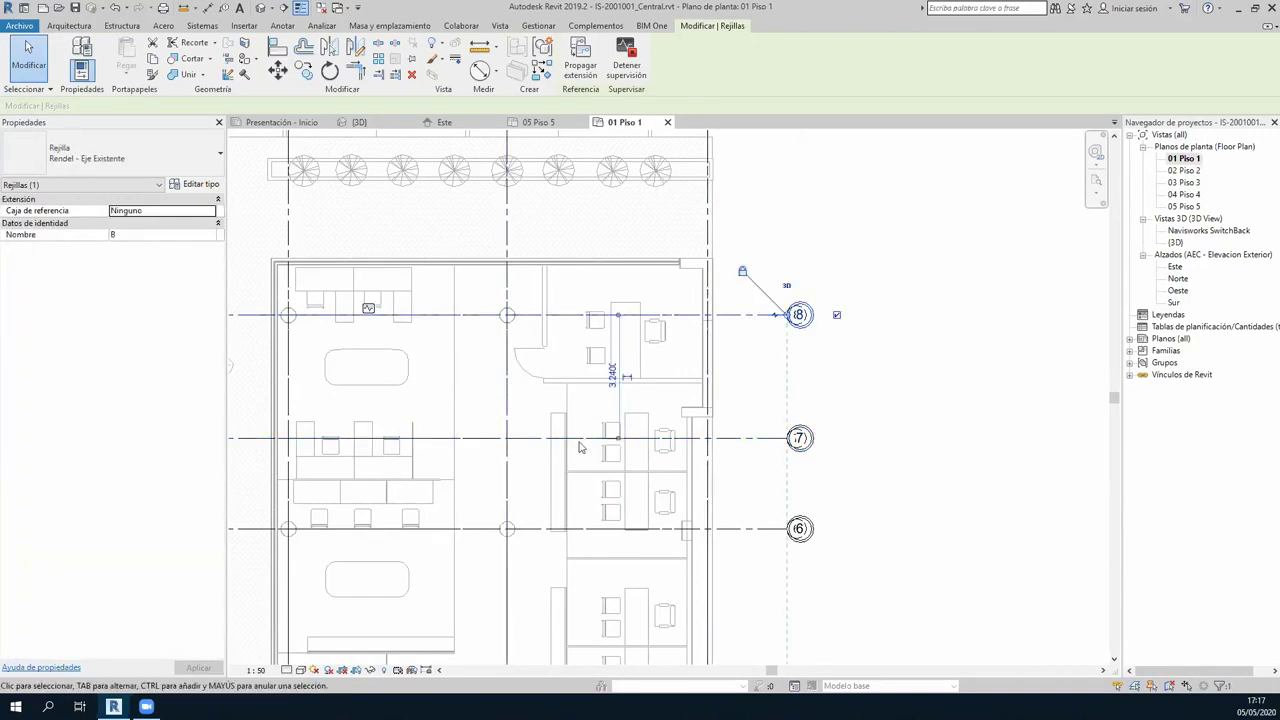
click(840, 360)
middle_drag(811, 349, 891, 349)
scroll(630, 280, down, 2)
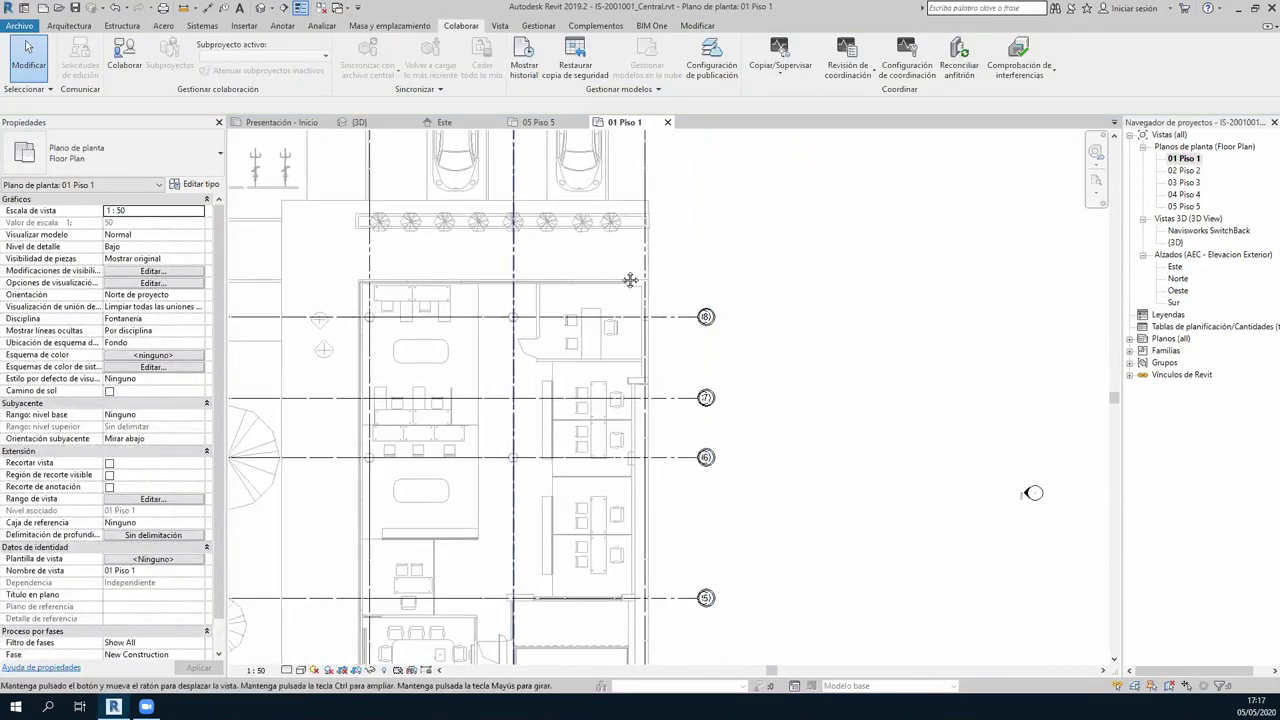
scroll(630, 280, down, 1)
scroll(680, 275, down, 2)
scroll(741, 261, down, 2)
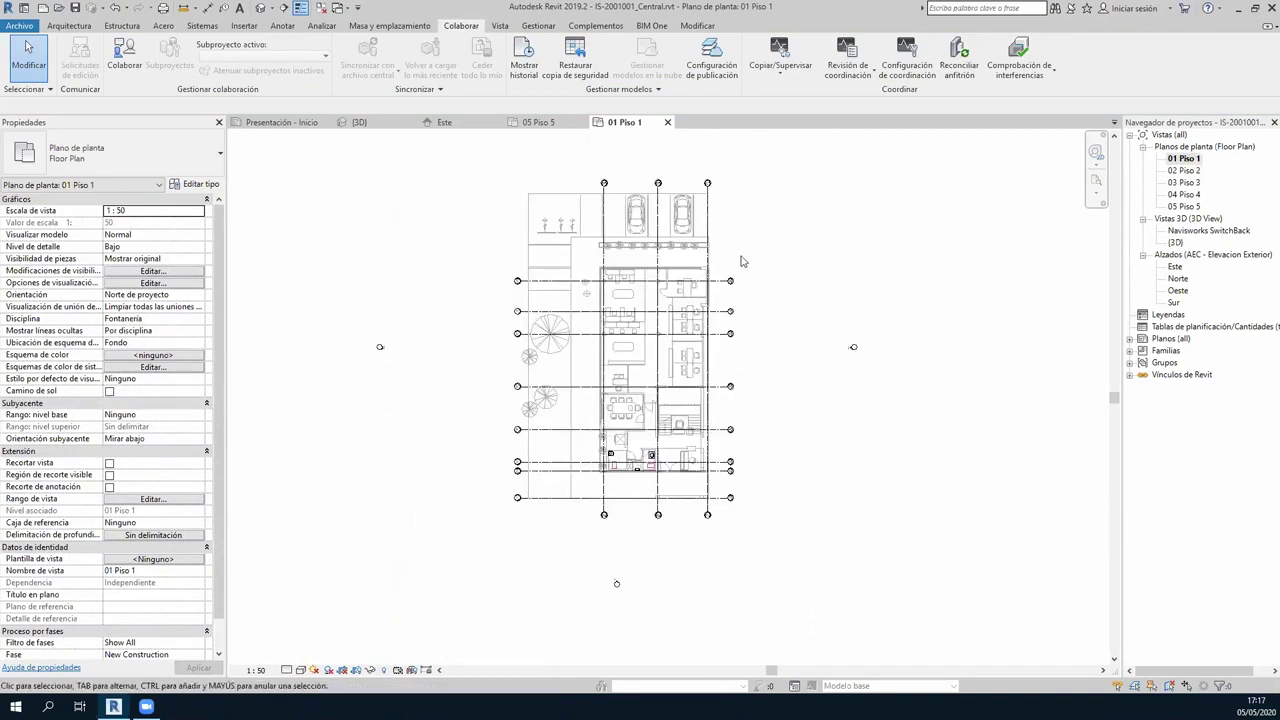
scroll(741, 261, up, 1)
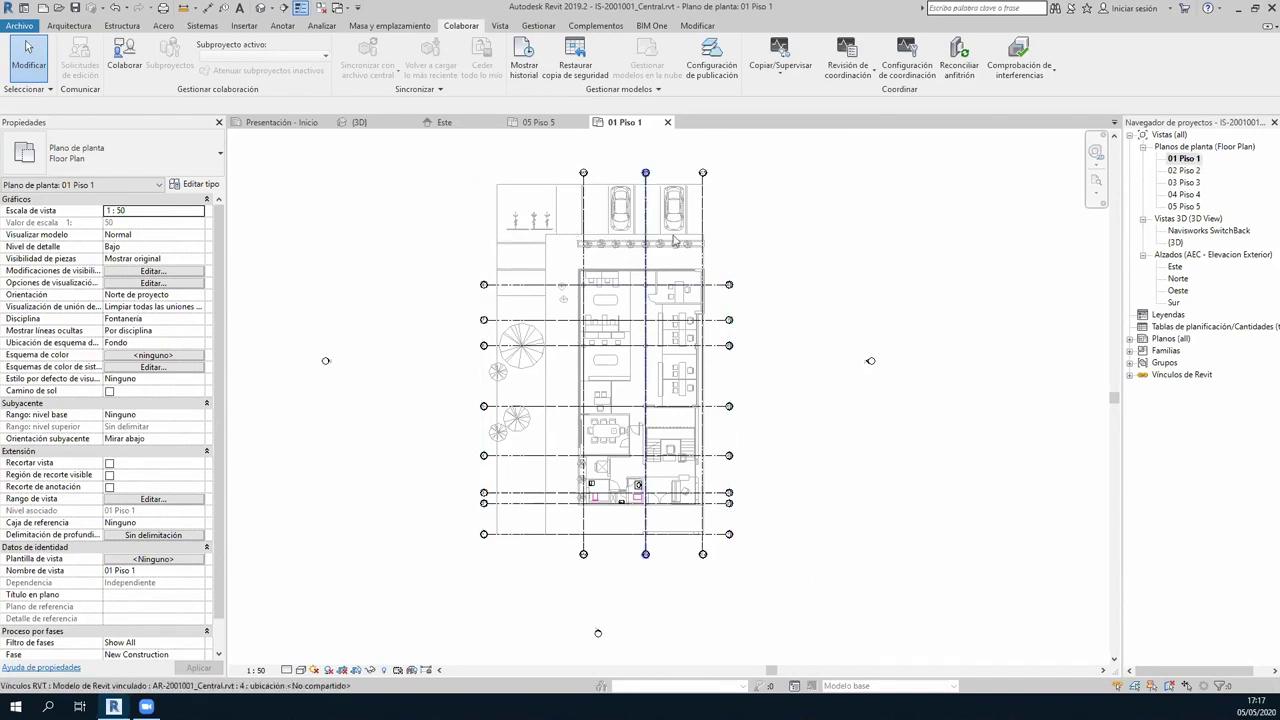
click(716, 292)
scroll(610, 265, up, 2)
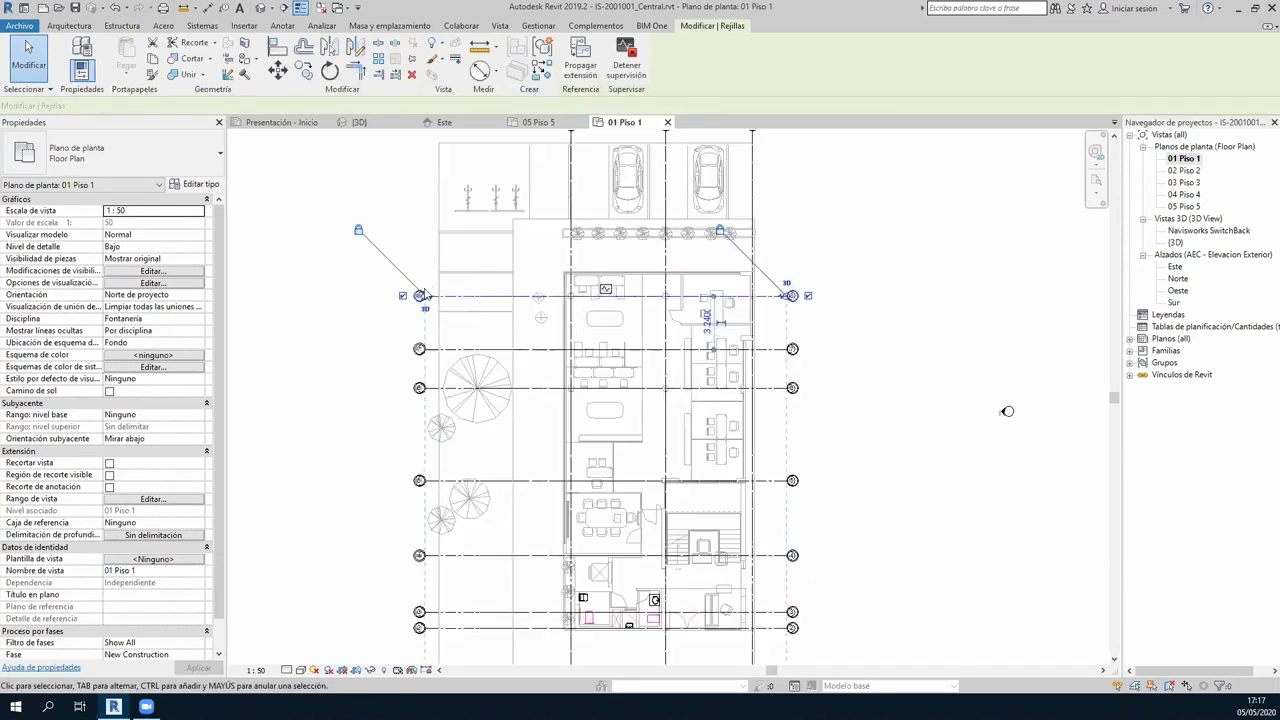
click(1007, 411)
middle_drag(675, 248, 709, 347)
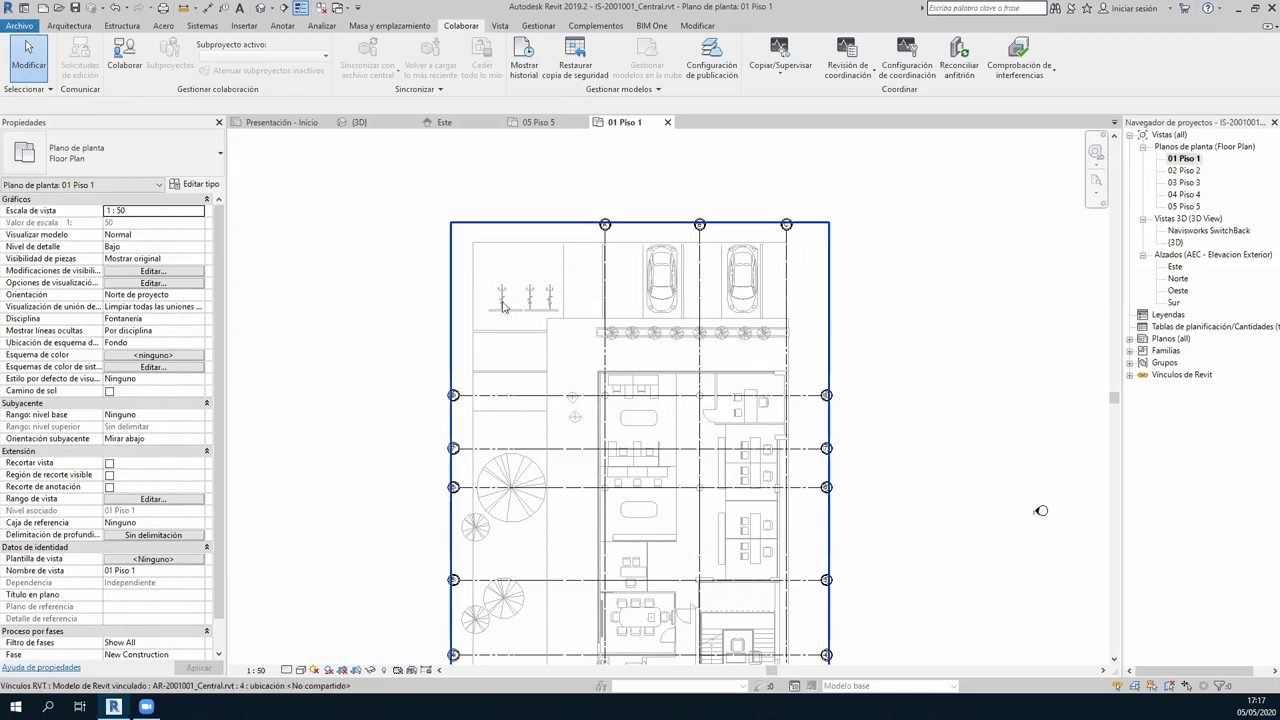
click(503, 306)
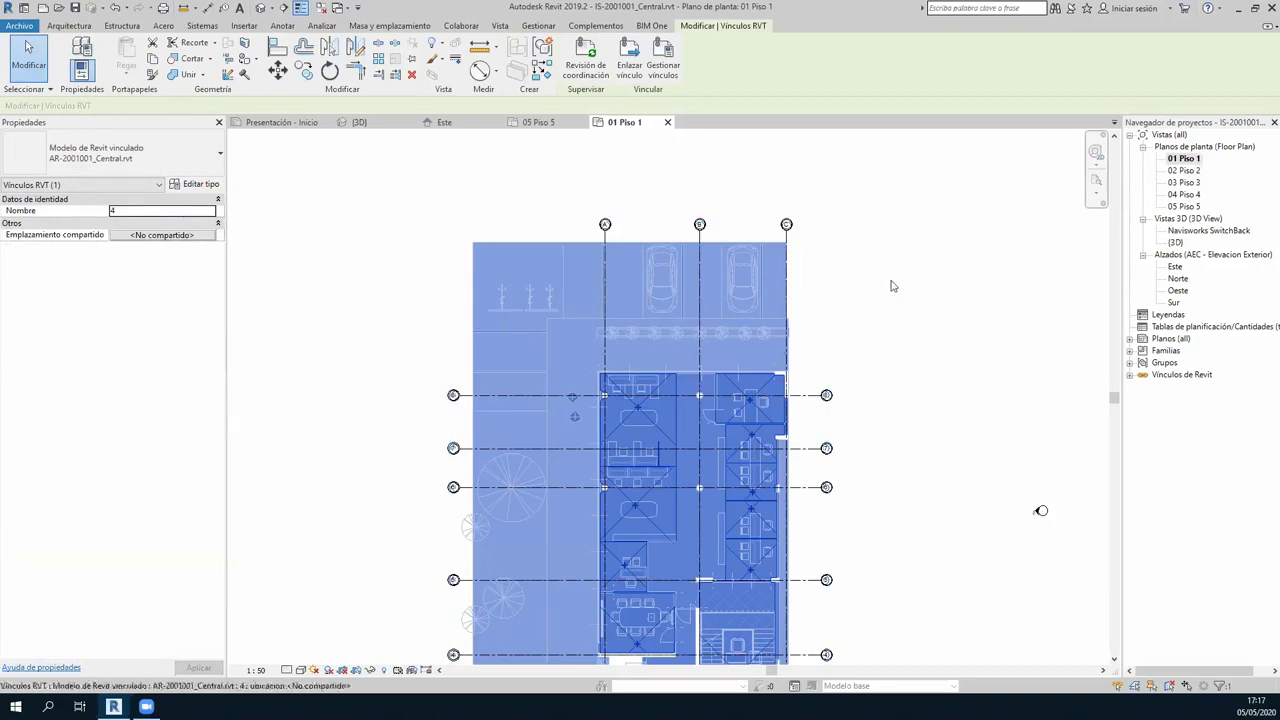
key(Escape)
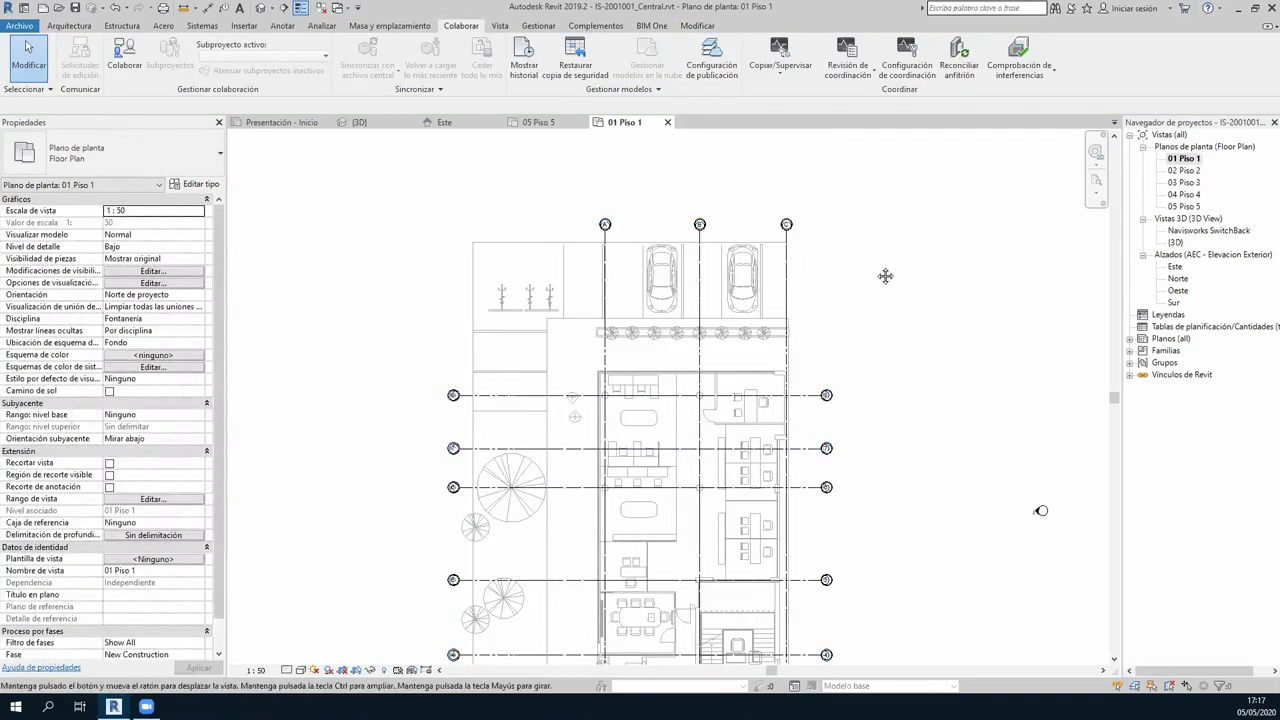
middle_drag(498, 378, 477, 276)
middle_drag(1020, 408, 982, 245)
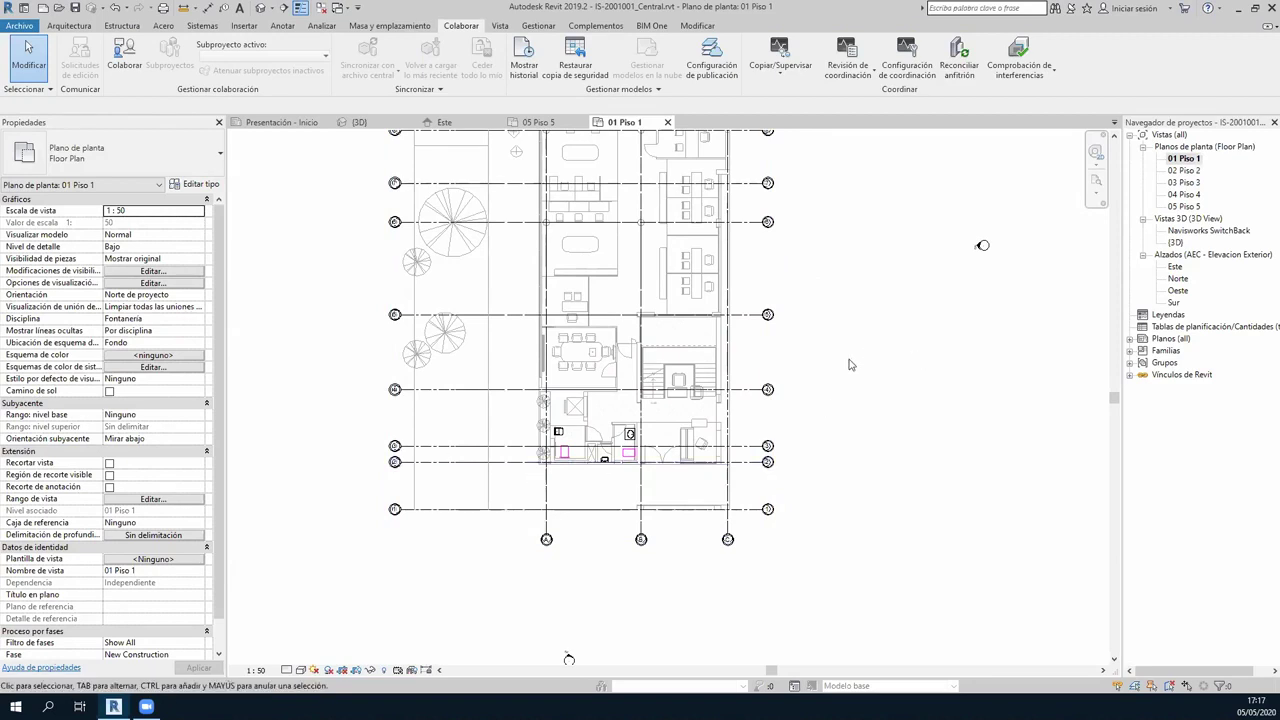
scroll(869, 256, down, 2)
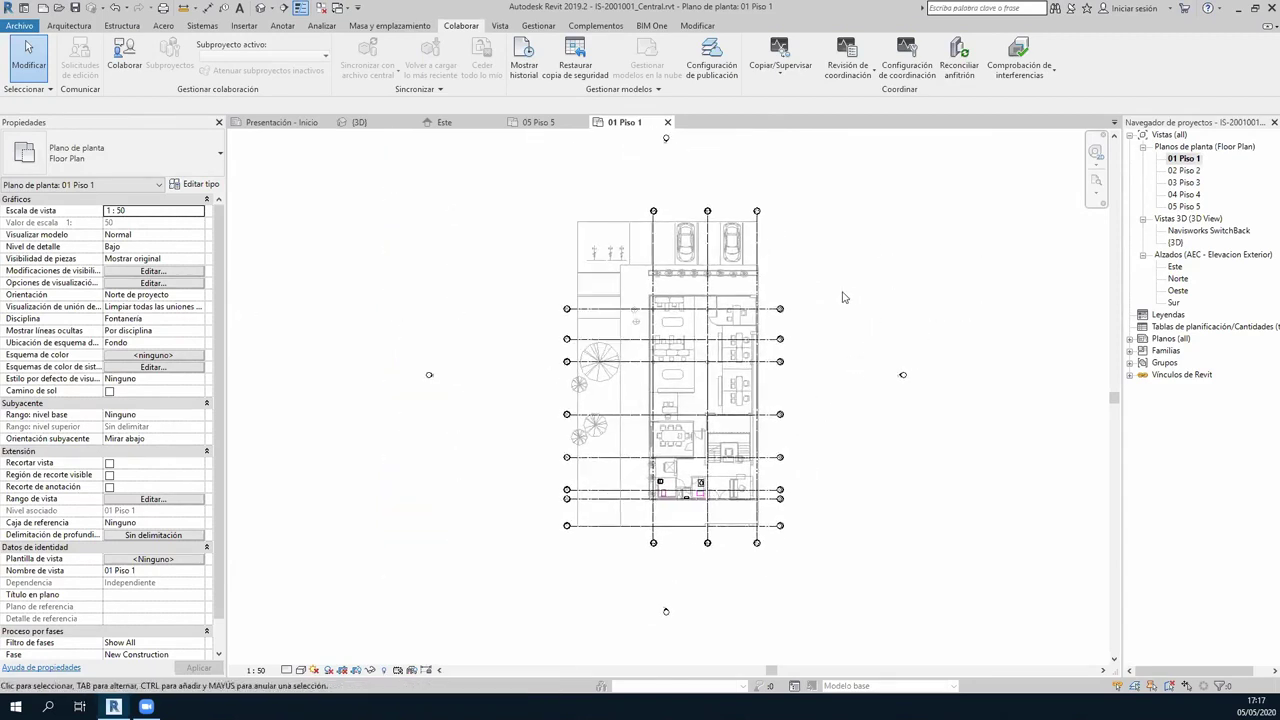
middle_drag(846, 296, 823, 268)
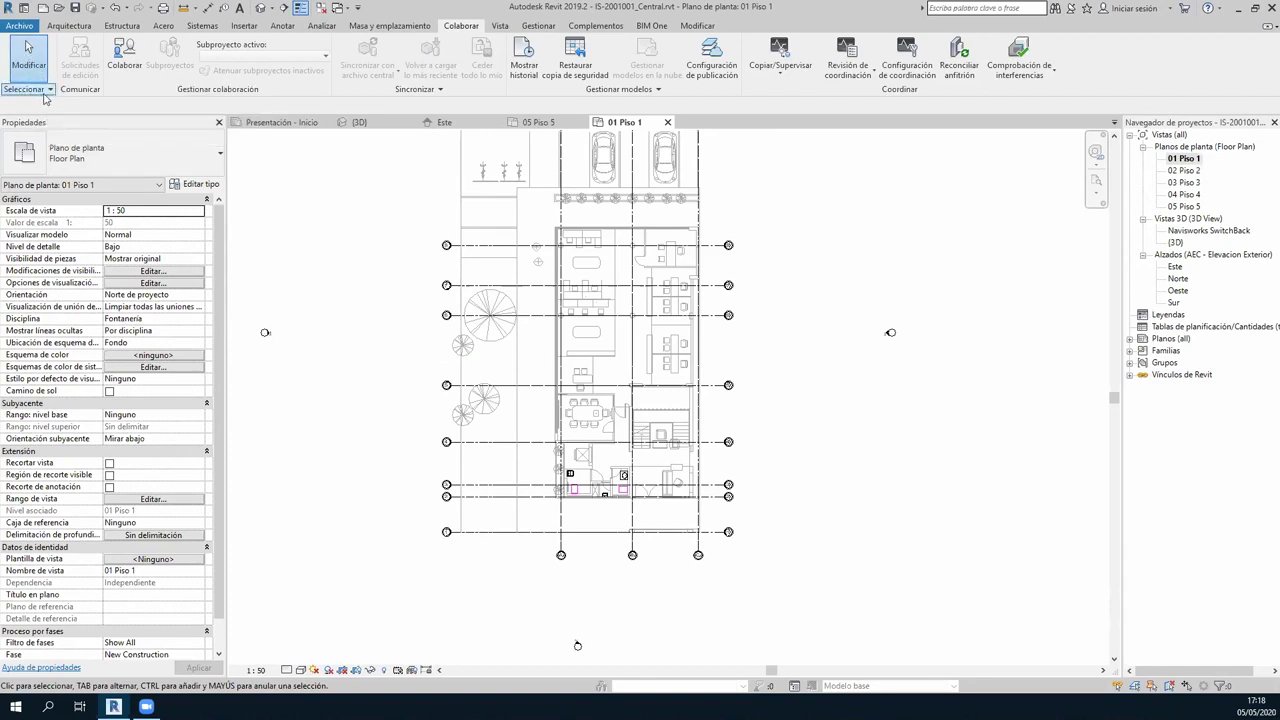
Turn off Seleccionar vínculos and Seleccionar elementos bloqueados in the selection options.
click(46, 94)
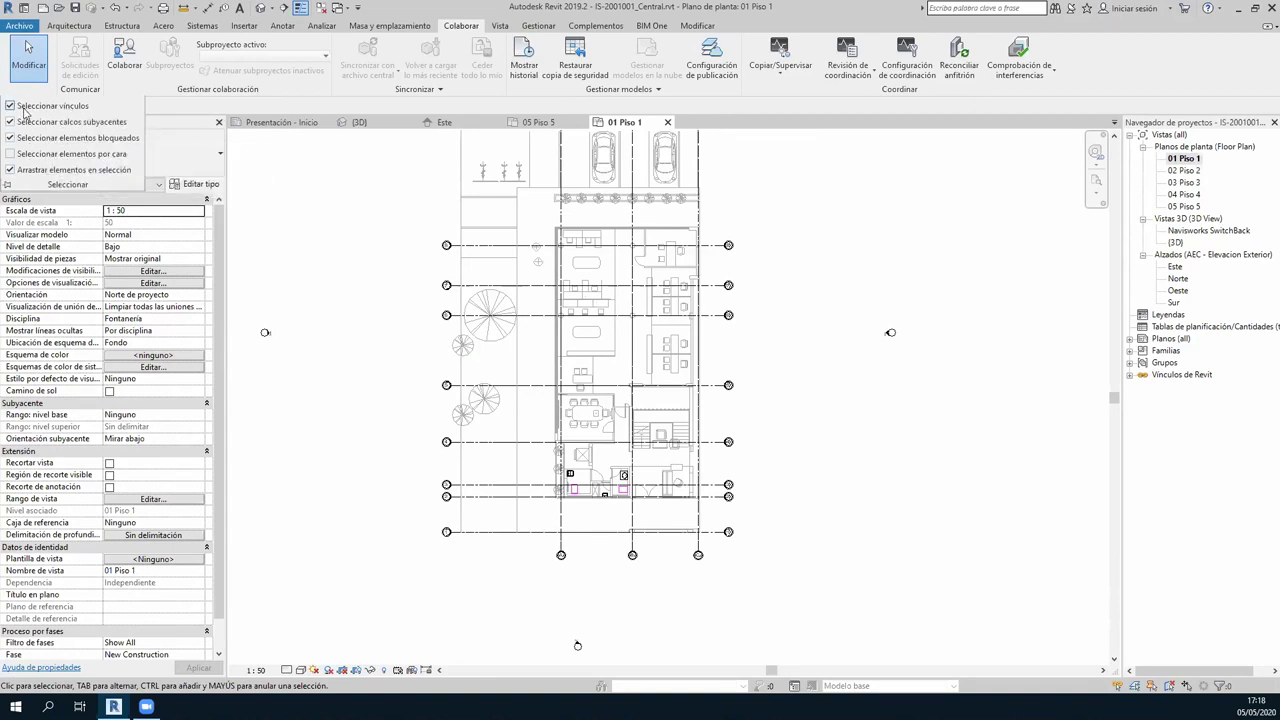
click(480, 210)
middle_drag(480, 210, 484, 294)
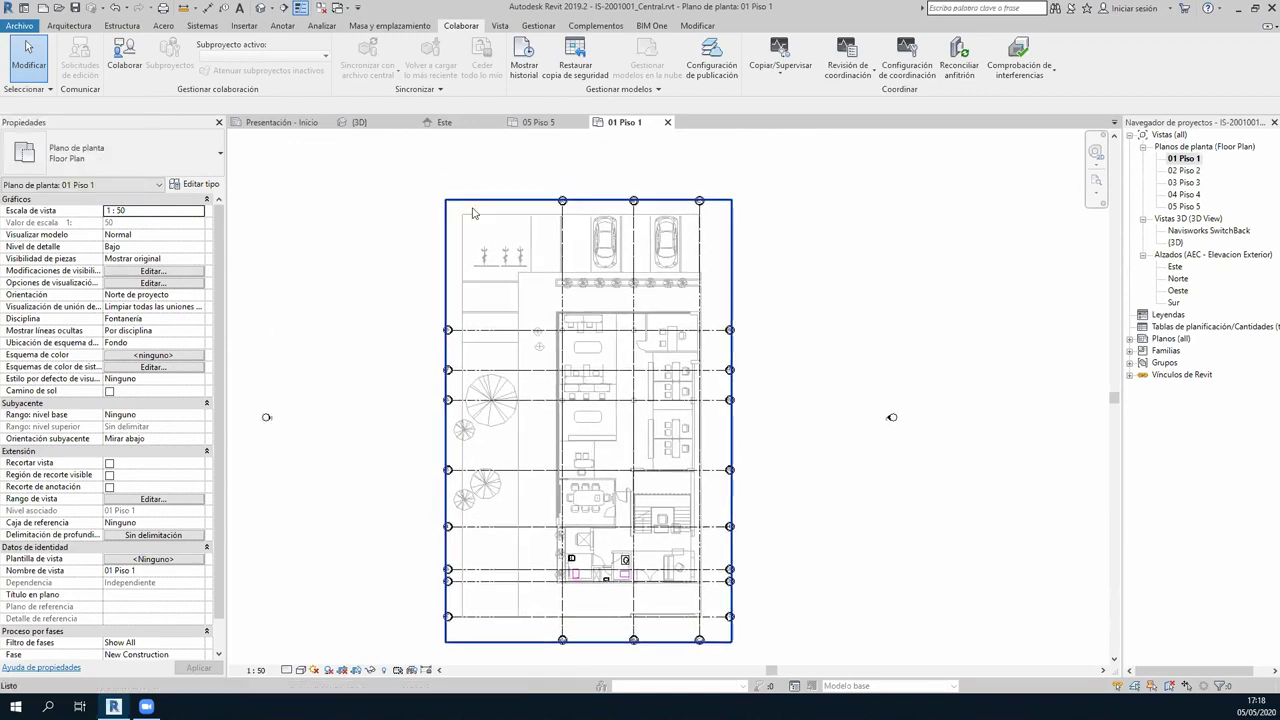
key(Escape)
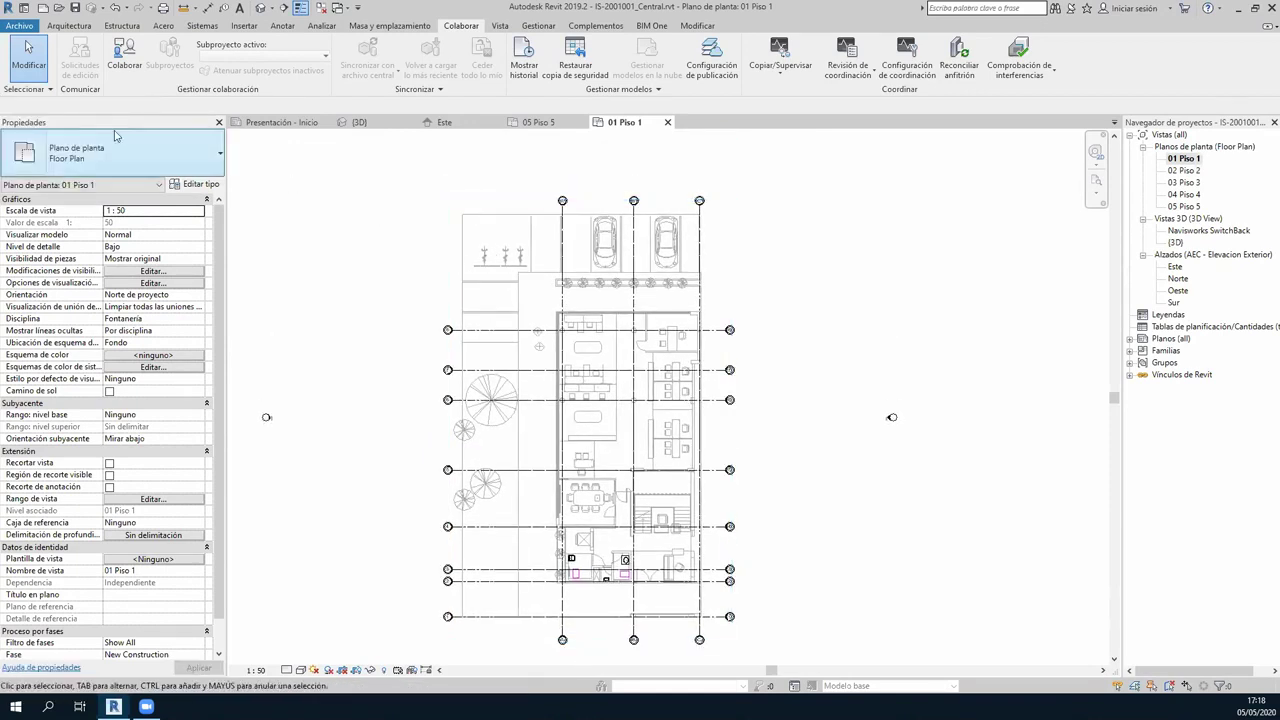
click(55, 90)
click(45, 106)
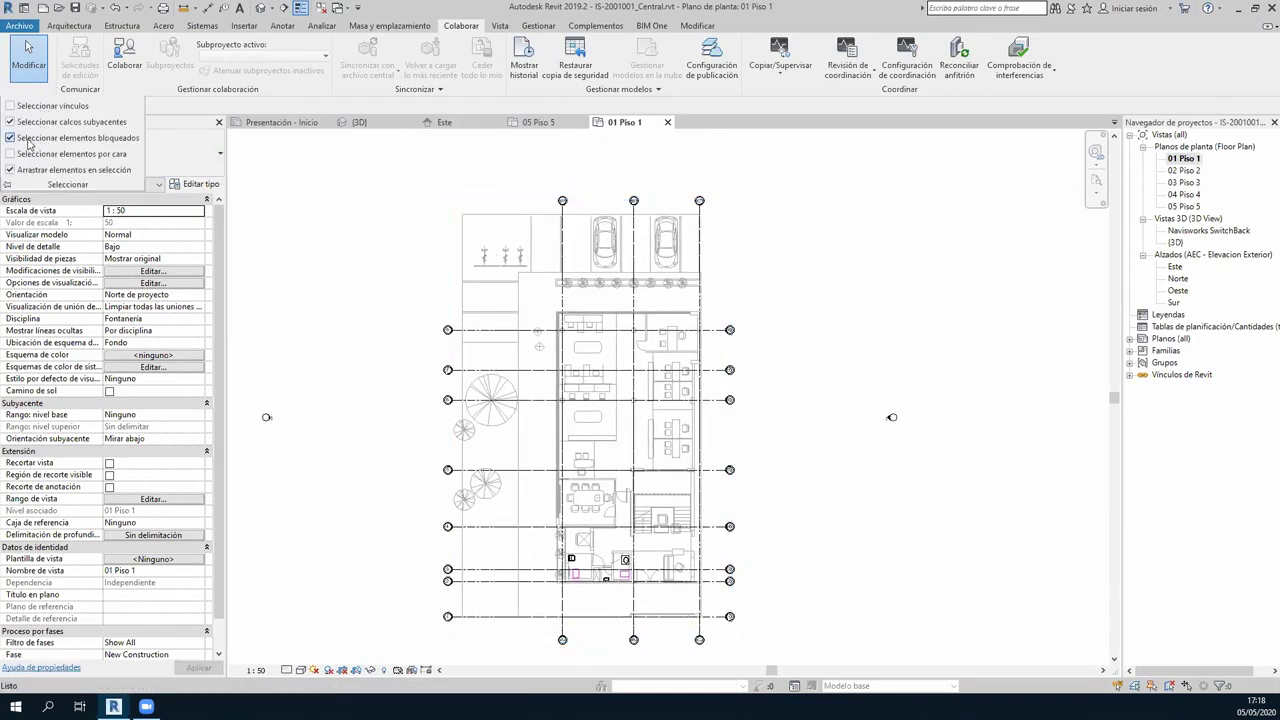
click(30, 138)
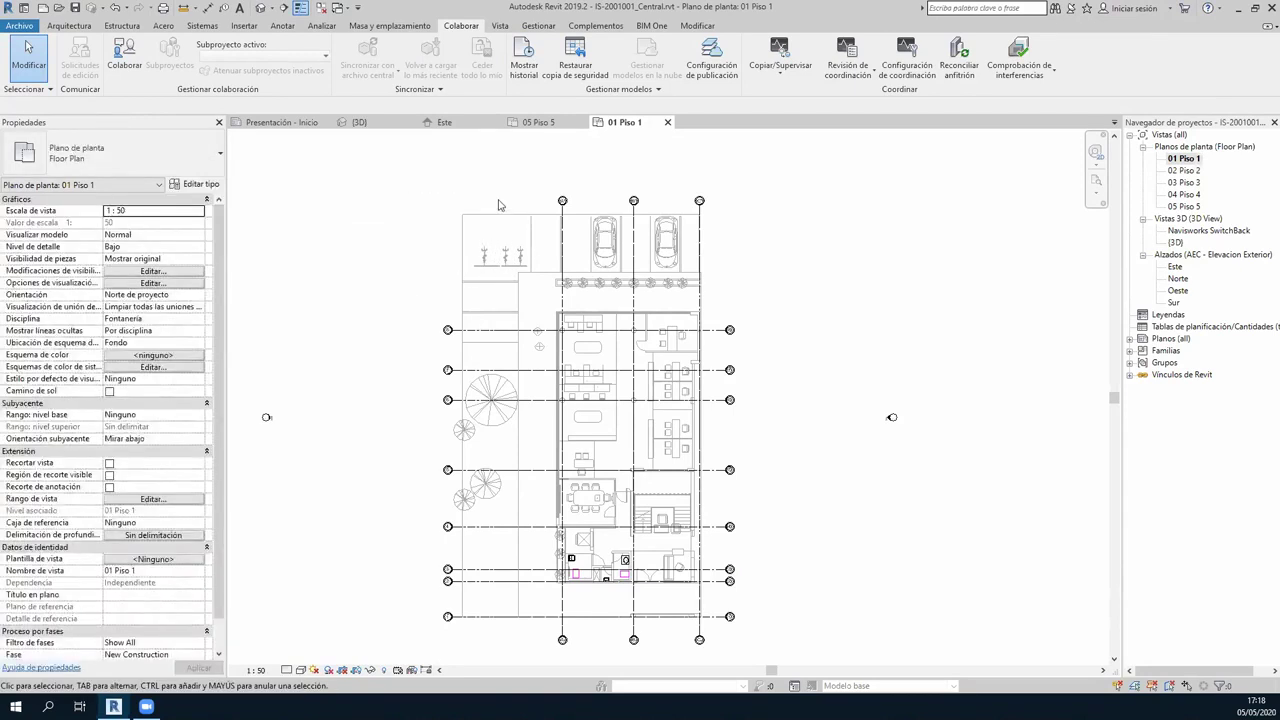
Select the three vertical and all horizontal grids, apply the Modify panel command, then deselect them.
click(565, 250)
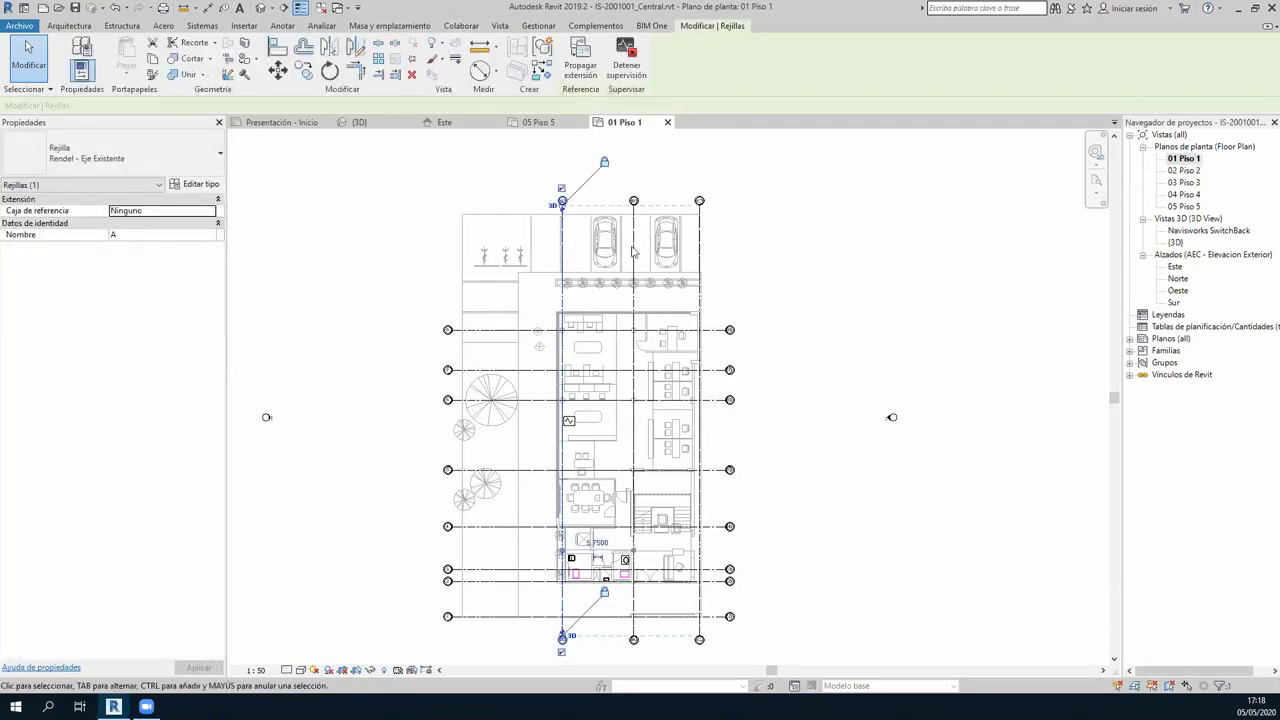
click(634, 248)
key(Escape)
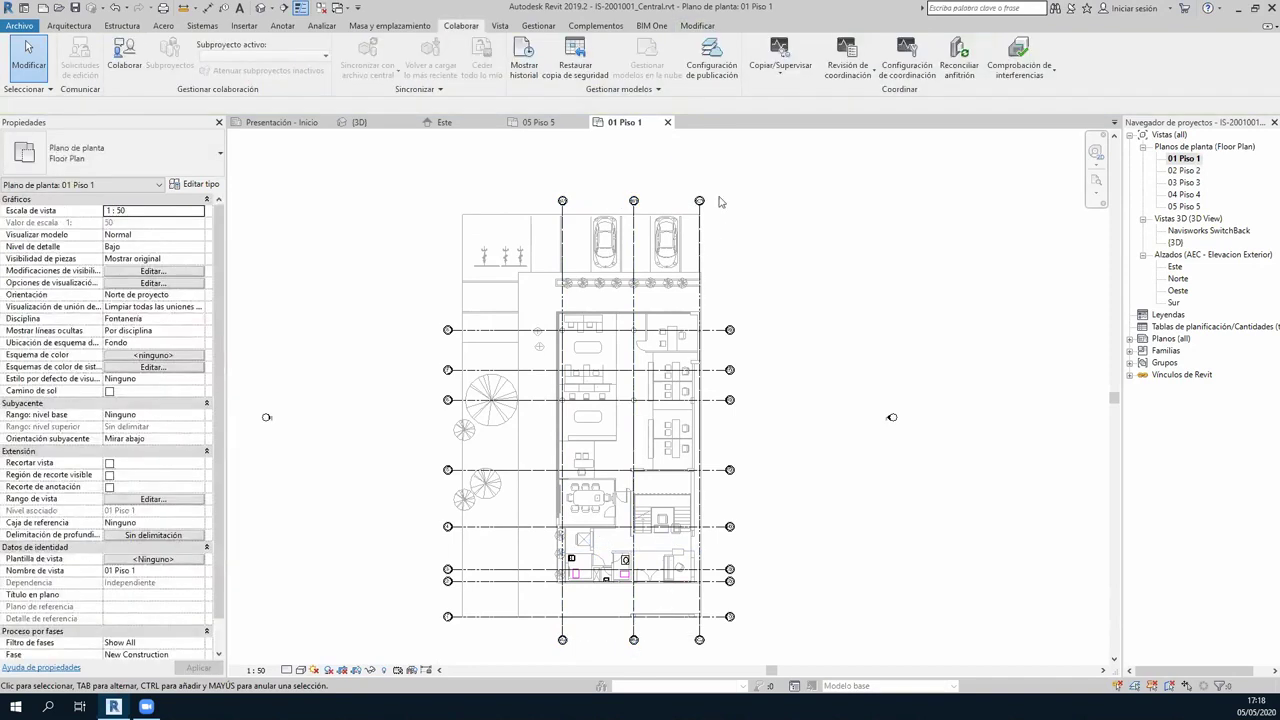
drag(720, 203, 535, 215)
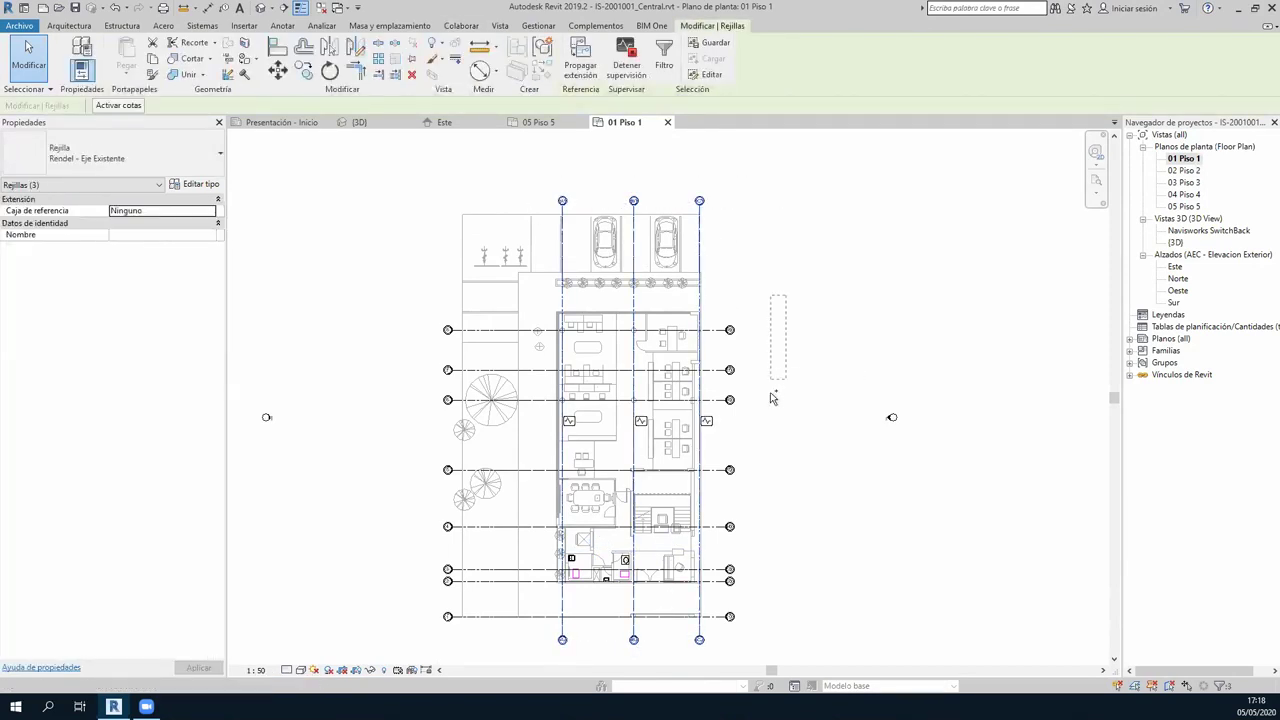
ctrl+drag(770, 398, 734, 631)
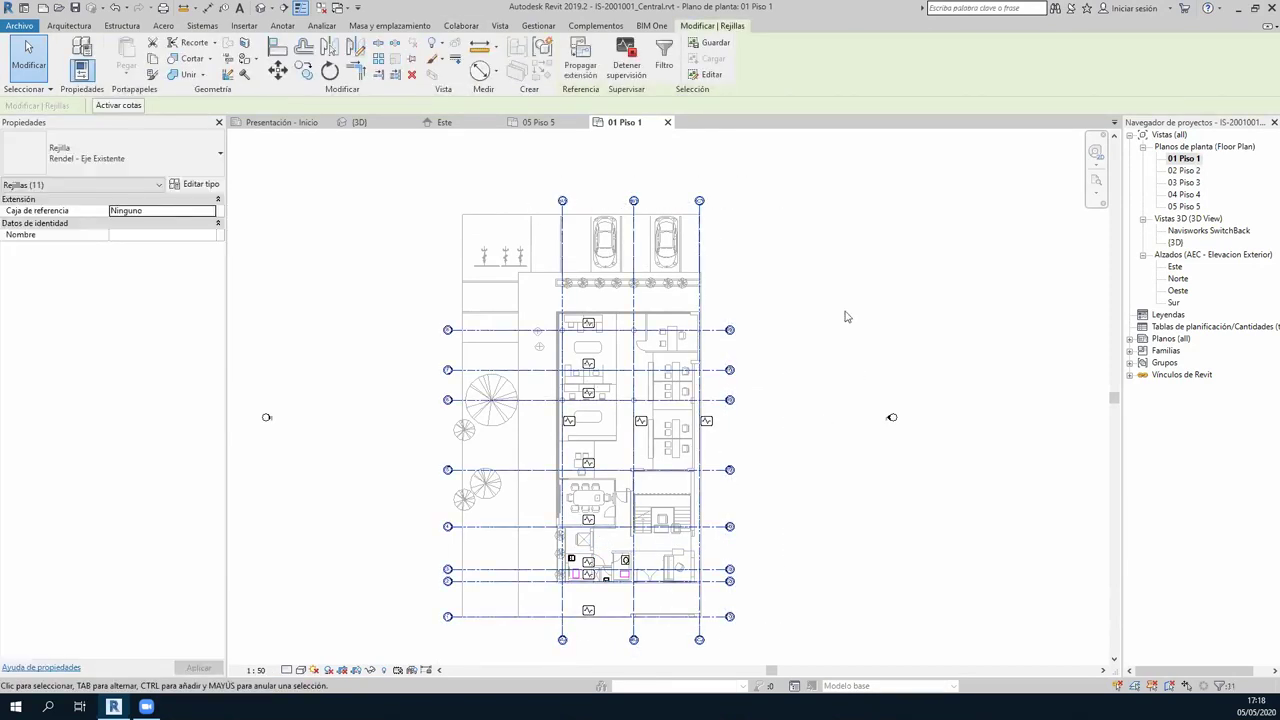
middle_drag(845, 317, 628, 261)
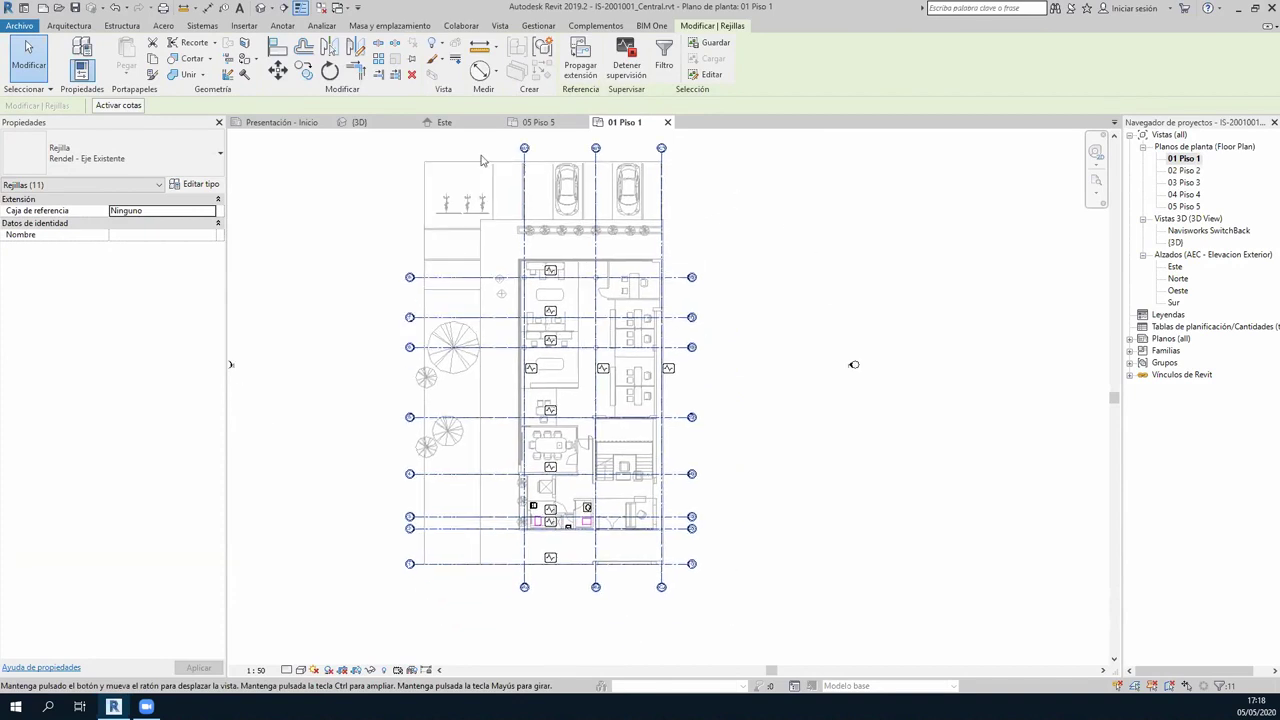
click(411, 61)
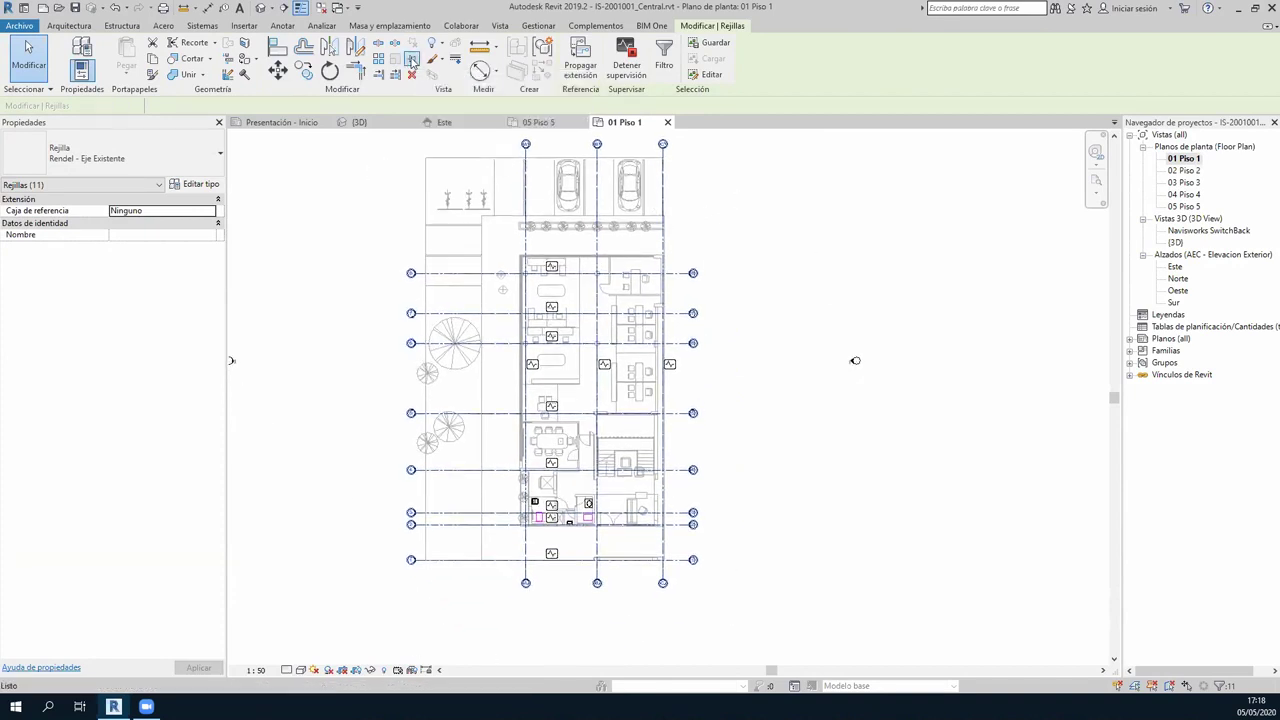
click(314, 223)
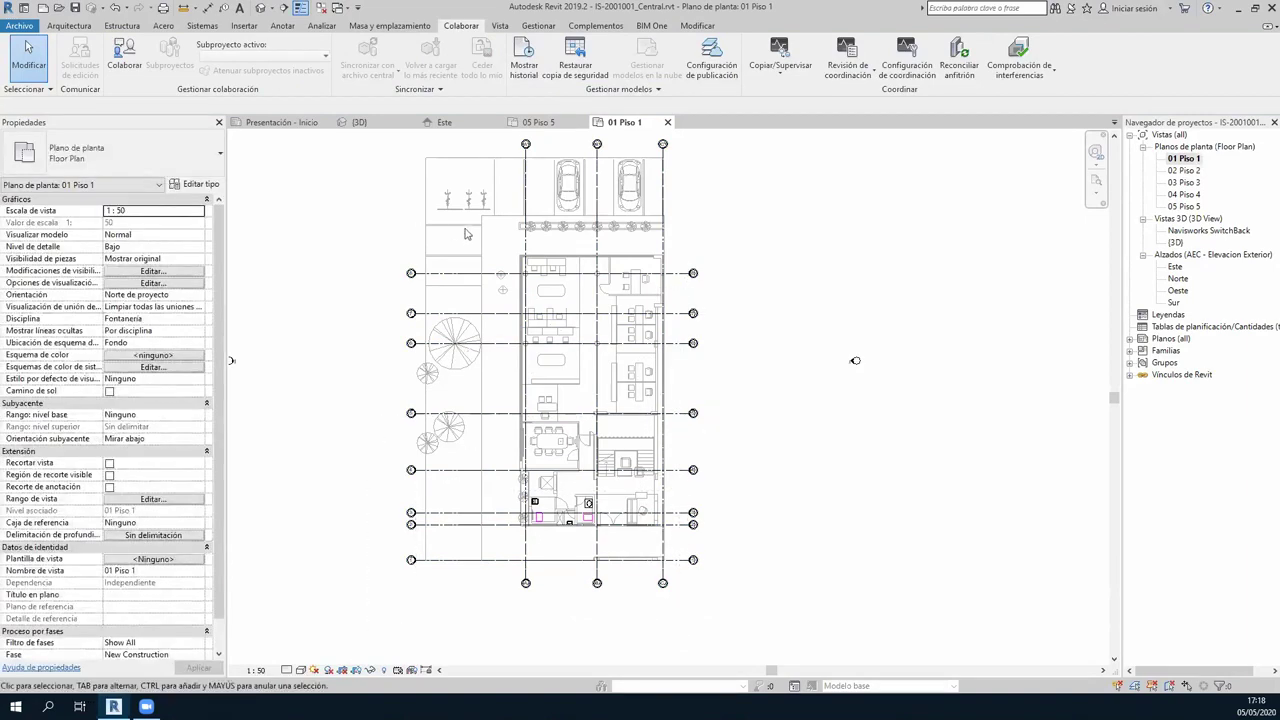
Inspect the lower rooms near grids 1–4 of 01 Piso 1, then open File Explorer with Win+E.
middle_drag(462, 275, 436, 362)
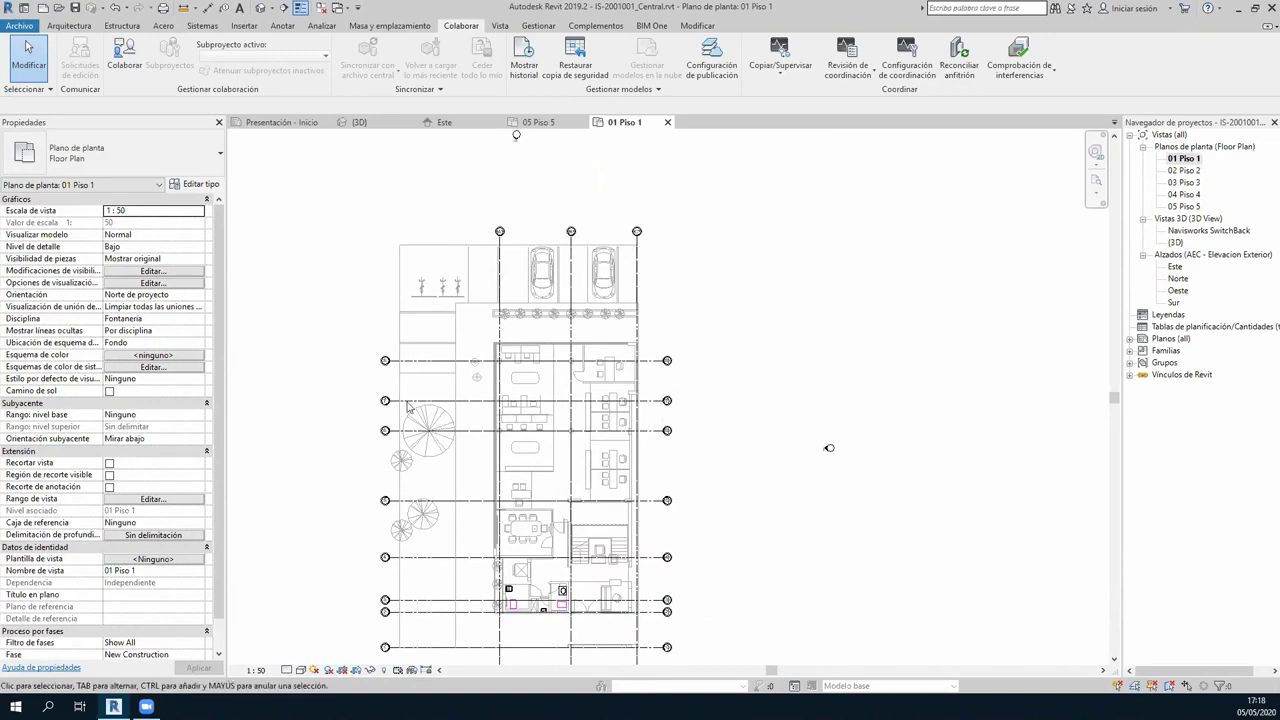
middle_drag(690, 461, 781, 410)
scroll(630, 453, up, 2)
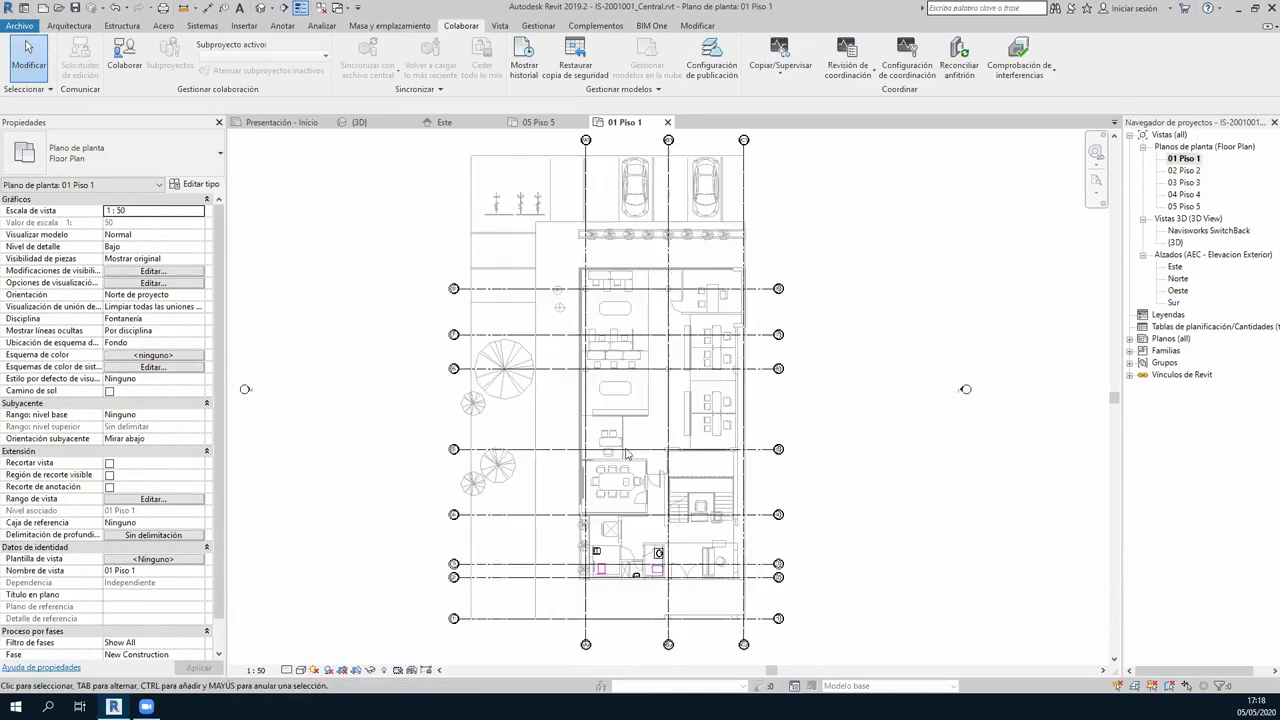
scroll(630, 453, up, 2)
scroll(630, 453, up, 1)
middle_drag(739, 520, 575, 253)
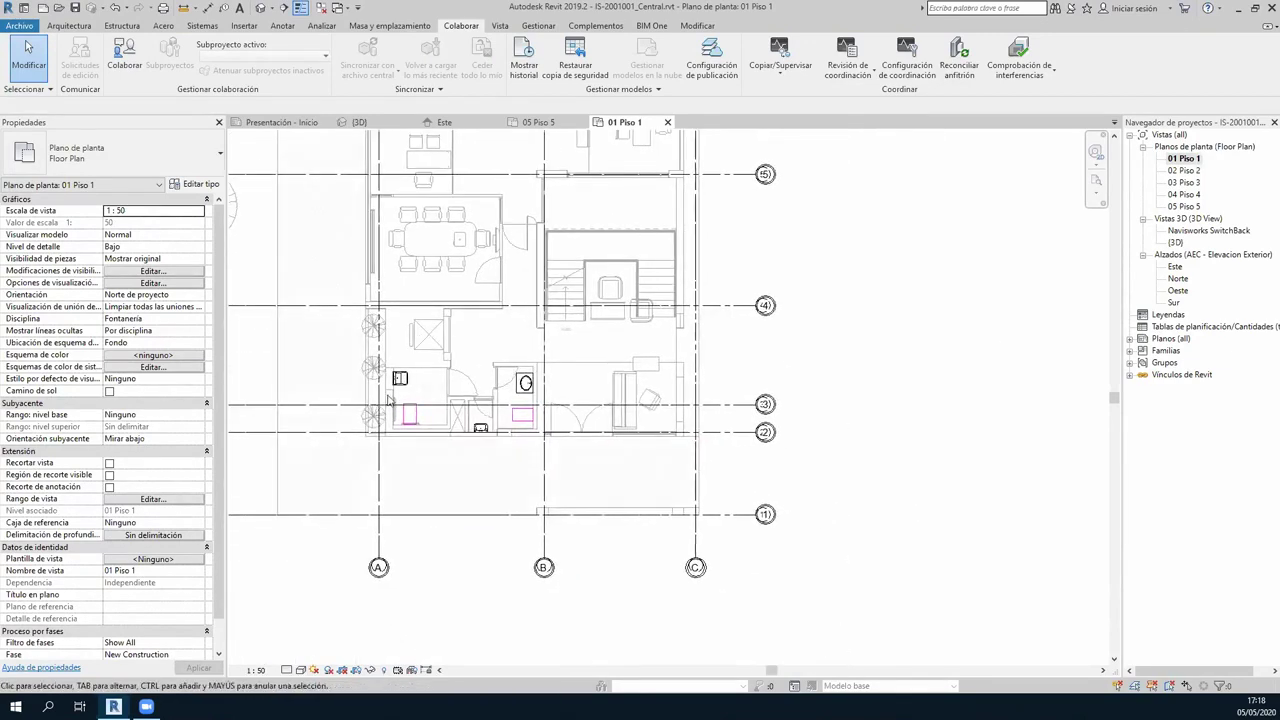
scroll(380, 400, up, 1)
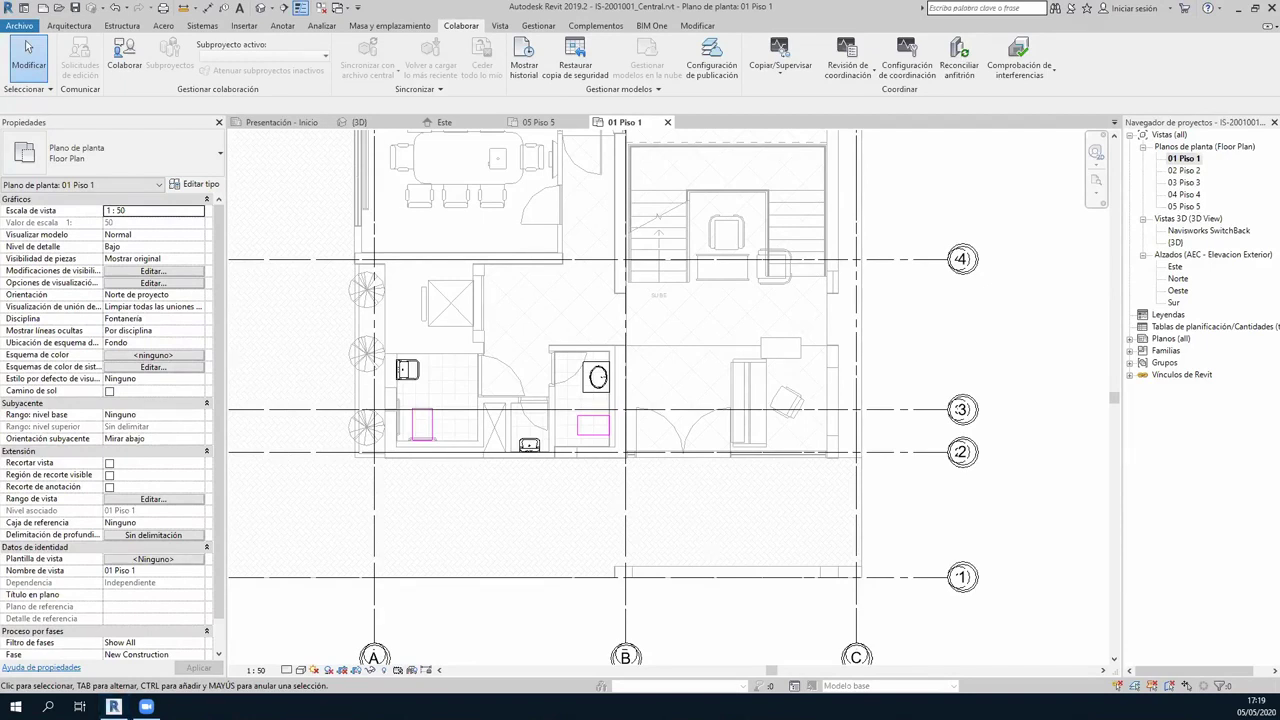
scroll(938, 345, down, 2)
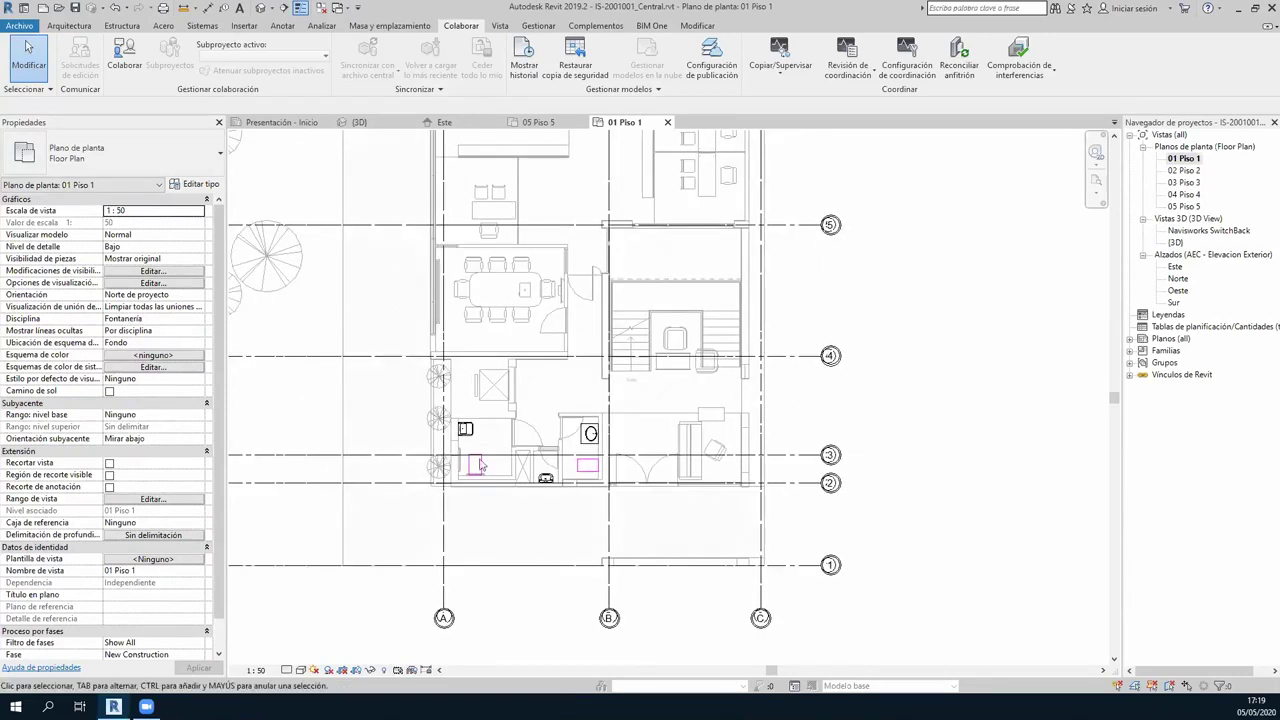
scroll(616, 430, up, 1)
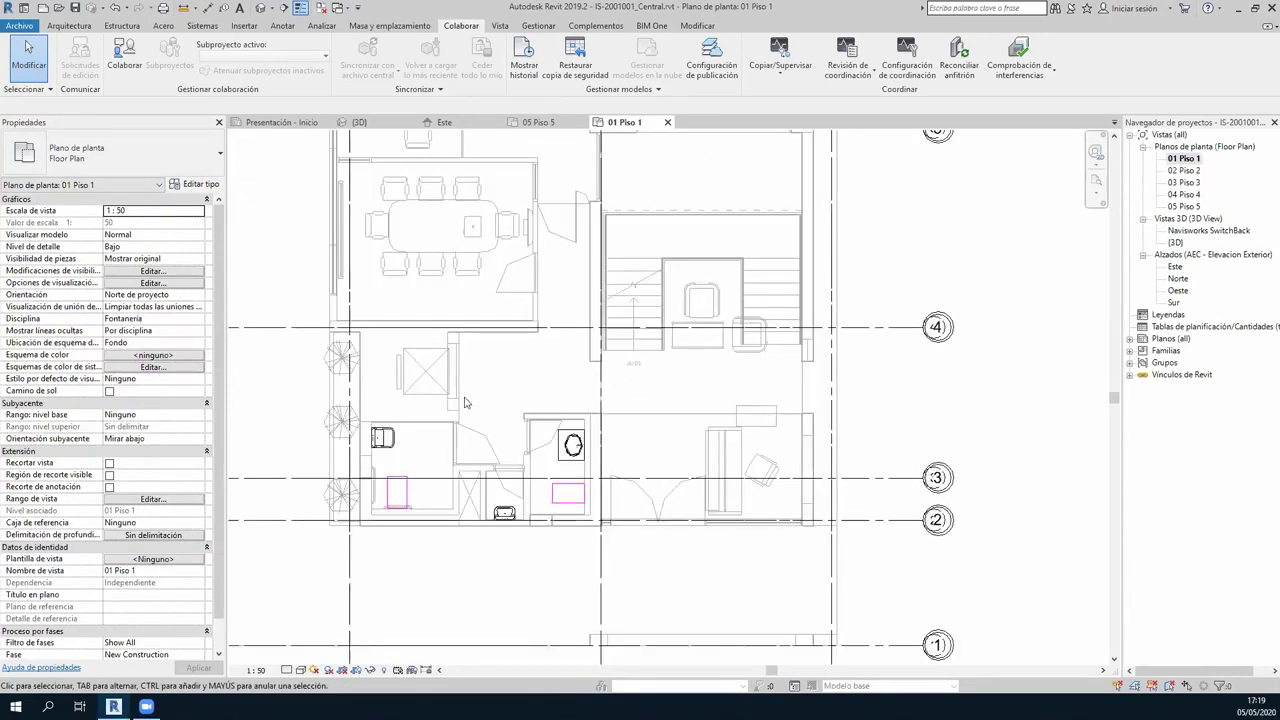
scroll(645, 398, up, 1)
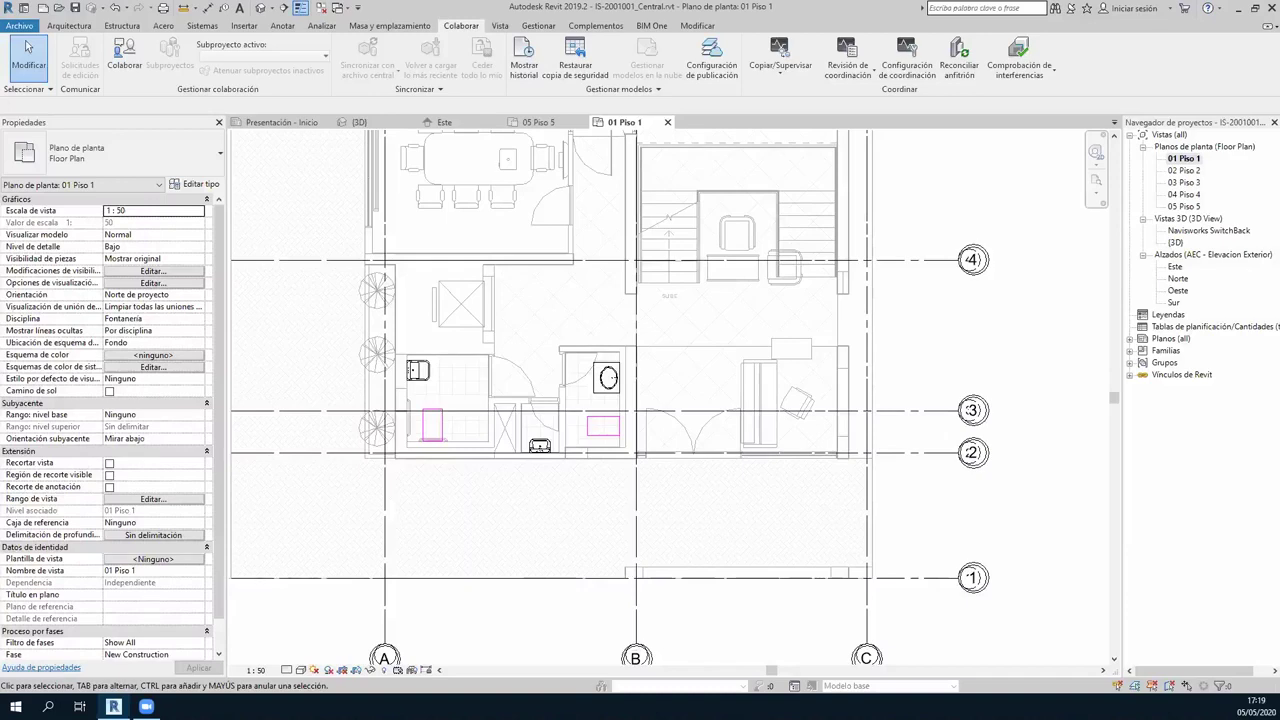
key(super+e)
Browse into Planos IS, select Sanitarias - Agua Planta Piso 1.dwg, then close File Explorer.
drag(672, 179, 462, 129)
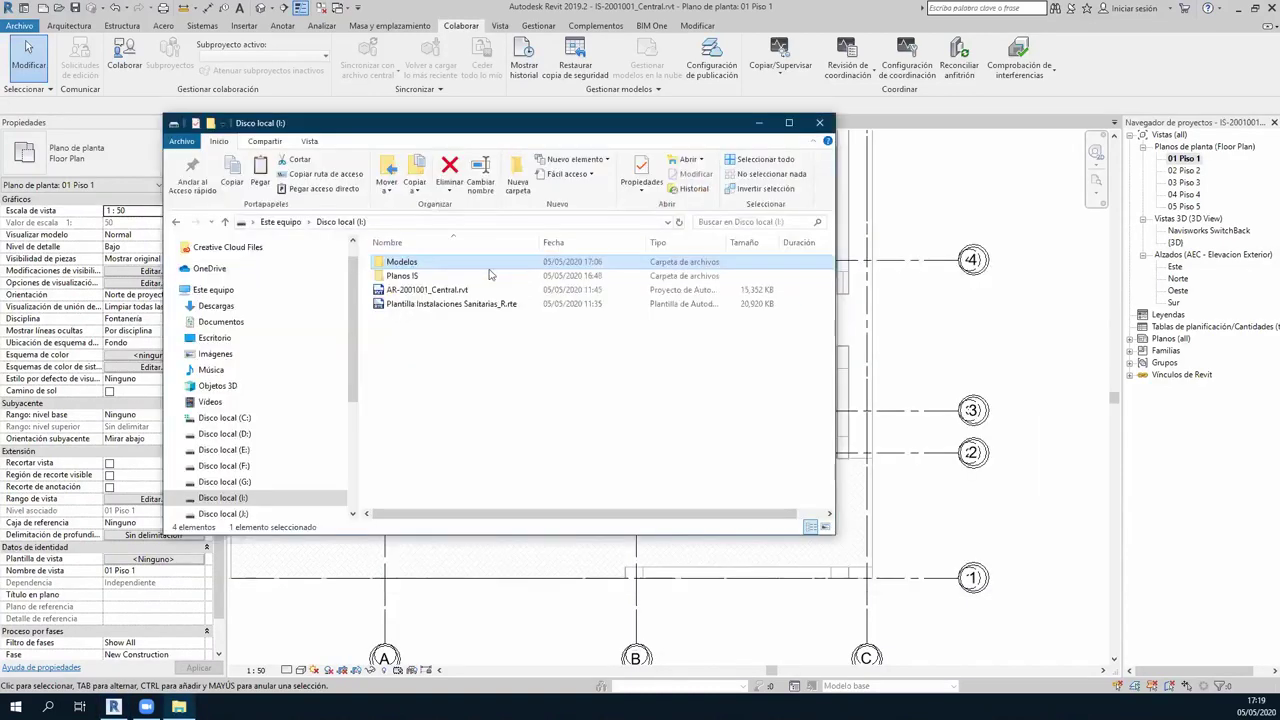
double_click(414, 276)
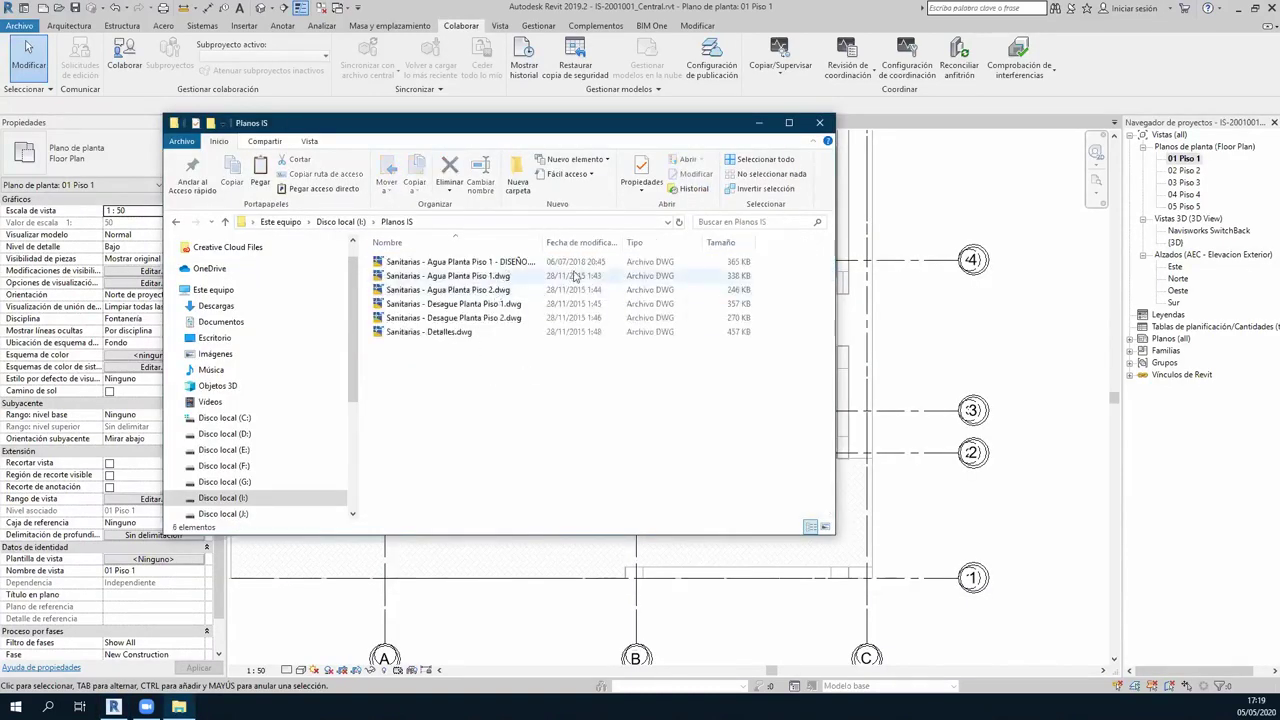
click(457, 282)
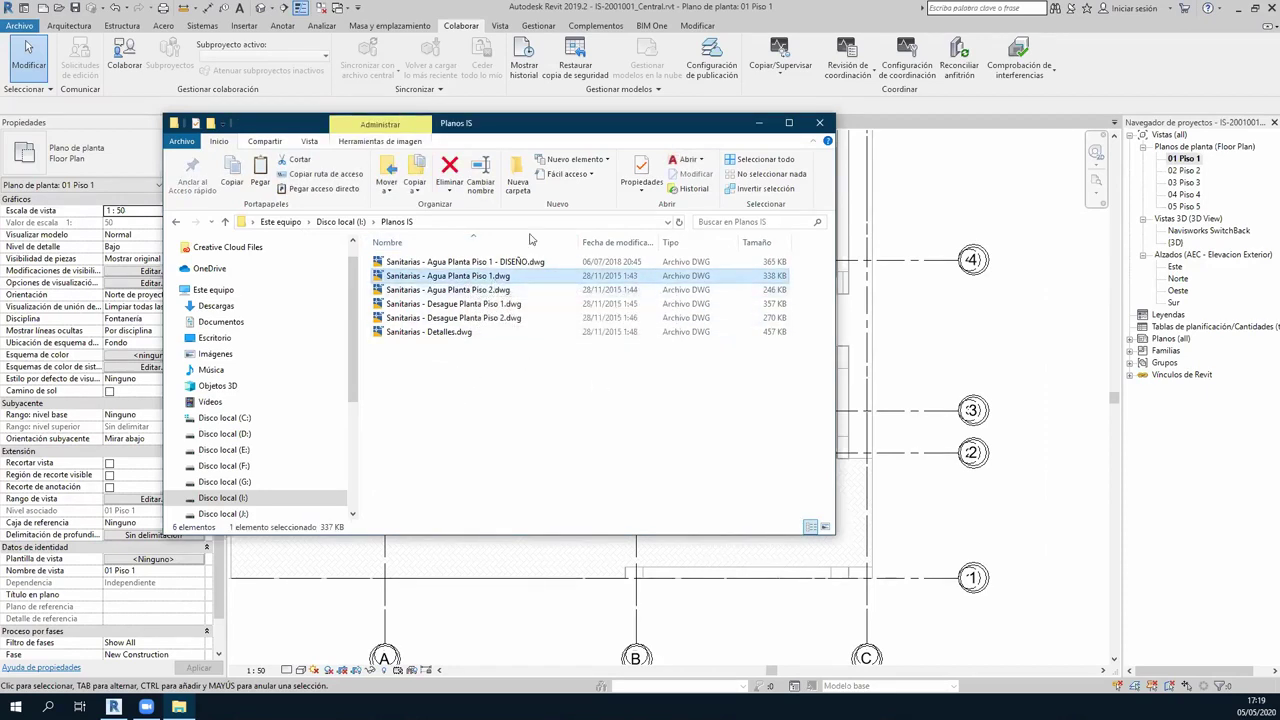
drag(552, 127, 540, 129)
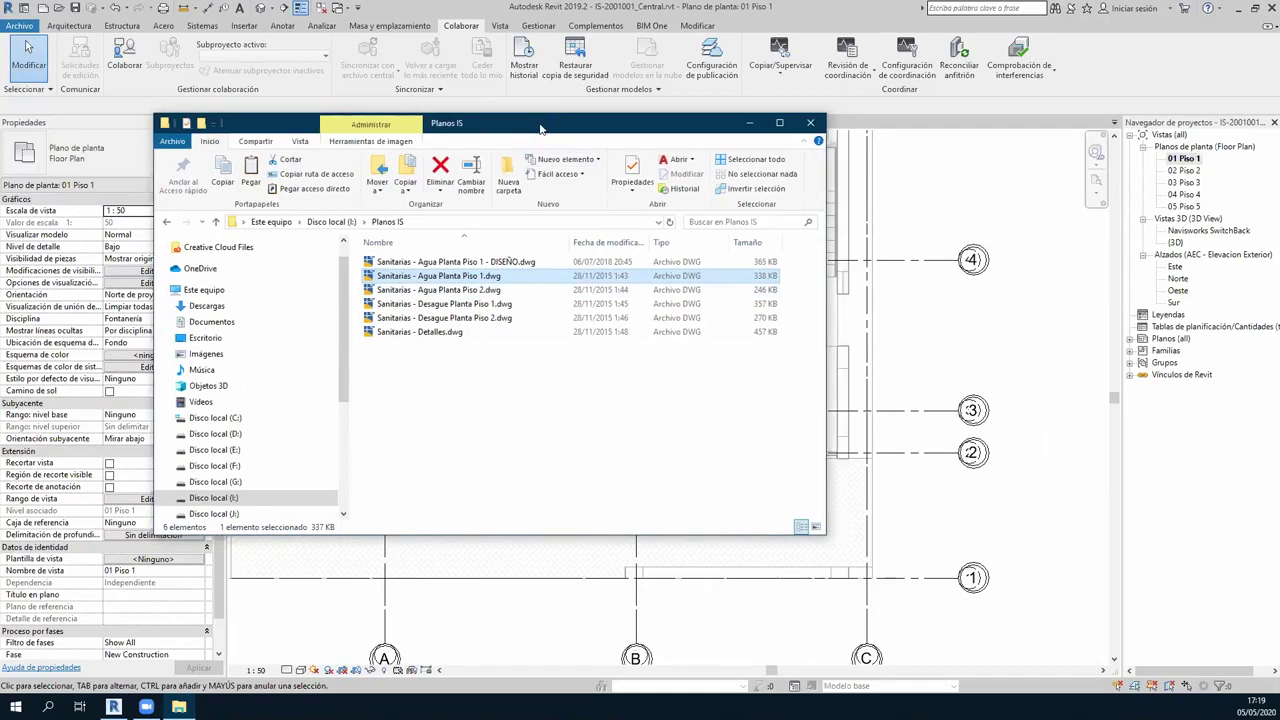
key(alt+F4)
Link Sanitarias - Agua Planta Piso 1.dwg from I:\Planos IS via Vincular CAD, keeping all layers.
scroll(700, 380, down, 3)
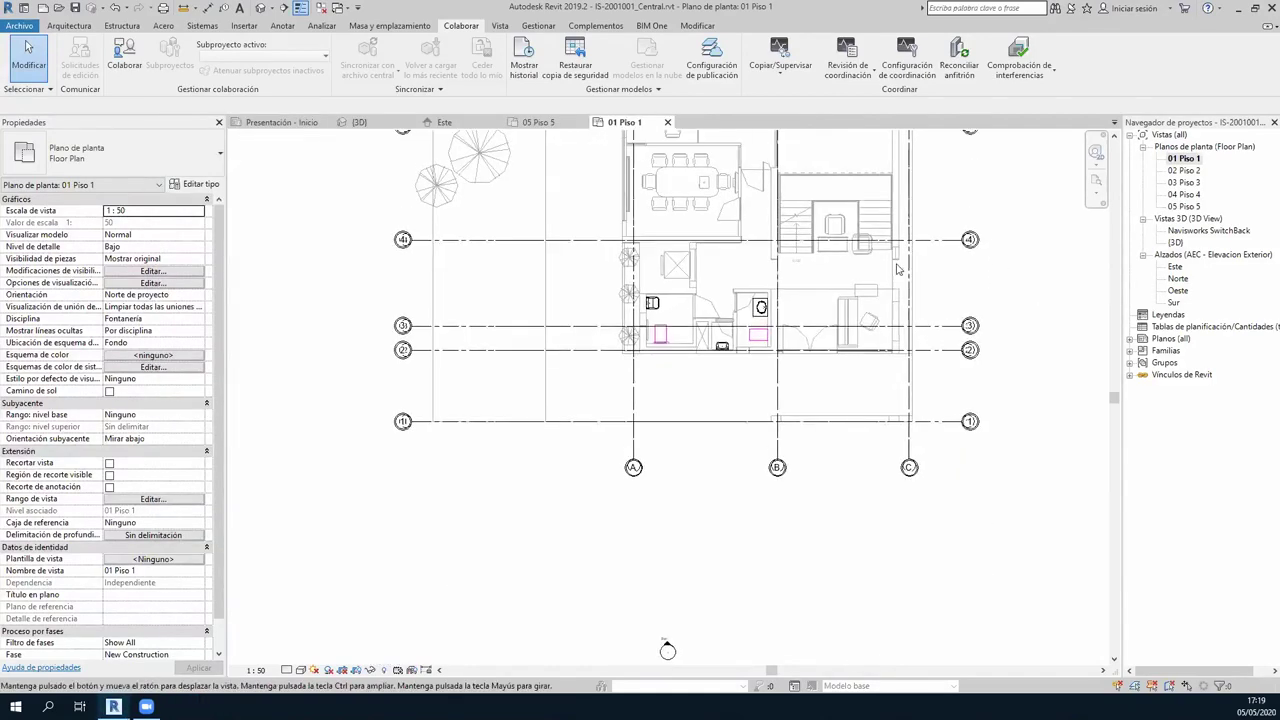
mouse_move(714, 344)
middle_down()
mouse_move(710, 363)
mouse_move(628, 415)
middle_up()
click(244, 25)
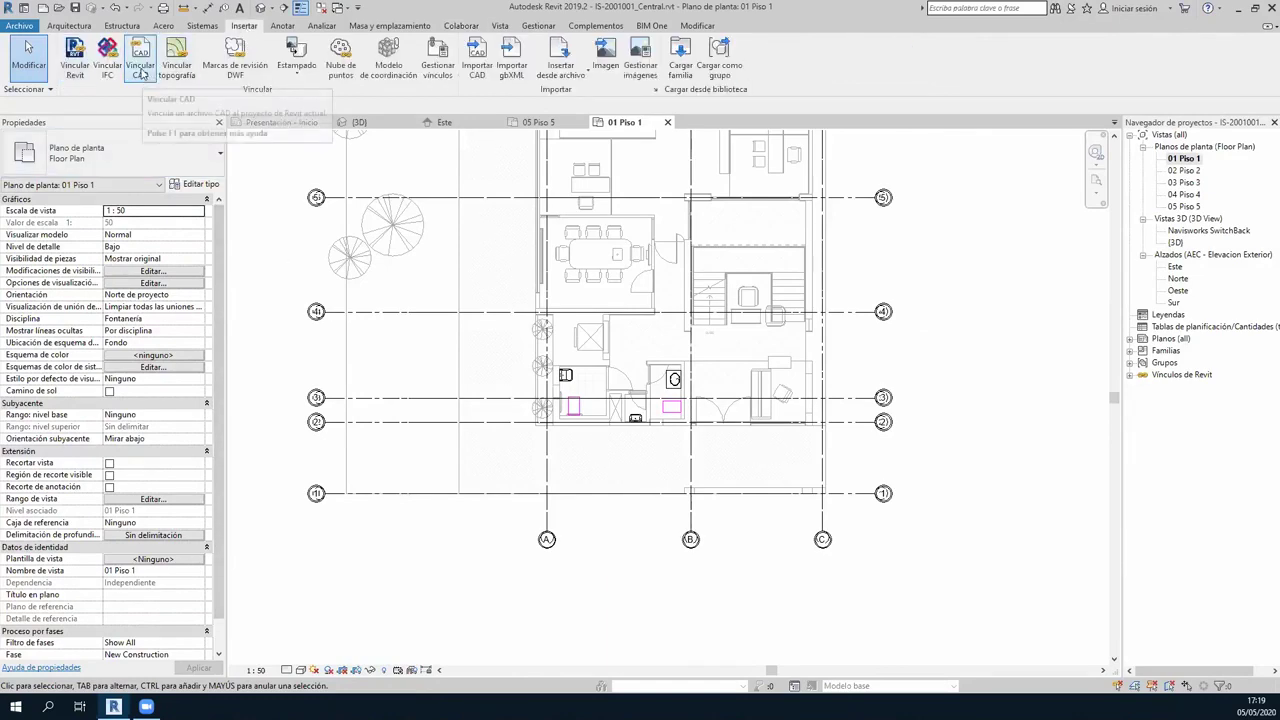
click(140, 60)
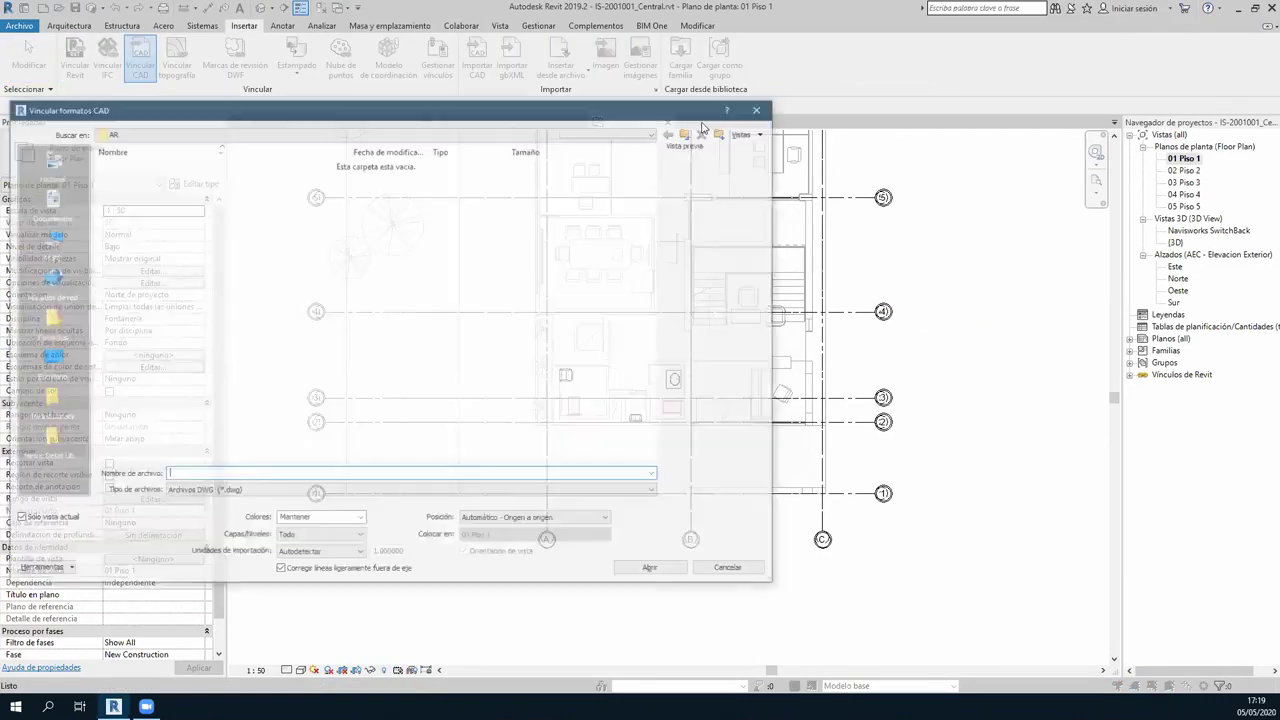
click(688, 133)
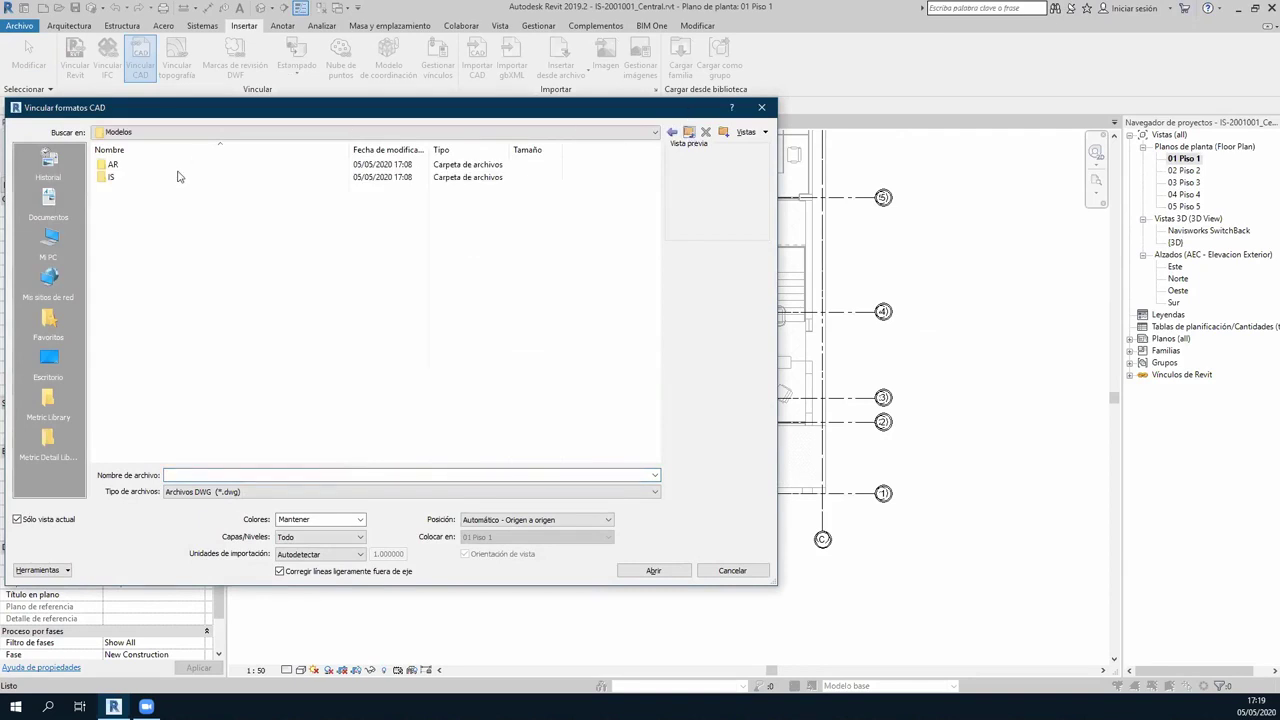
click(688, 133)
drag(178, 110, 218, 115)
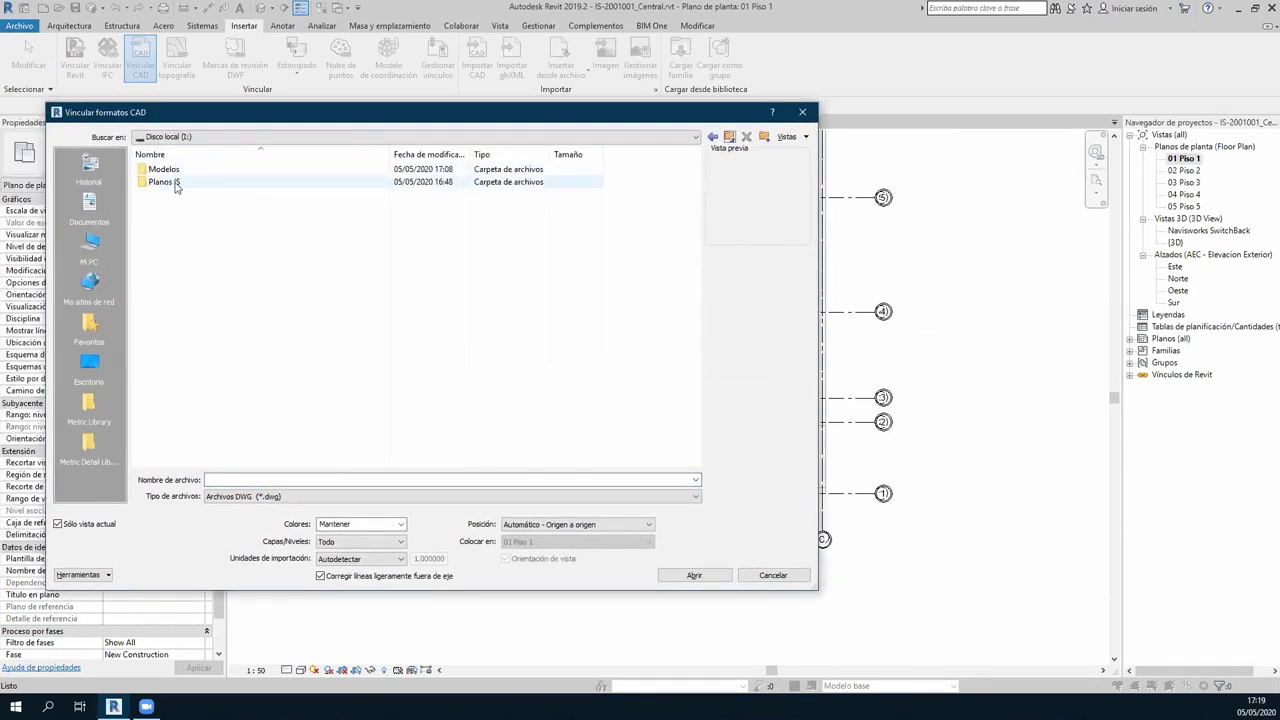
click(185, 184)
double_click(185, 184)
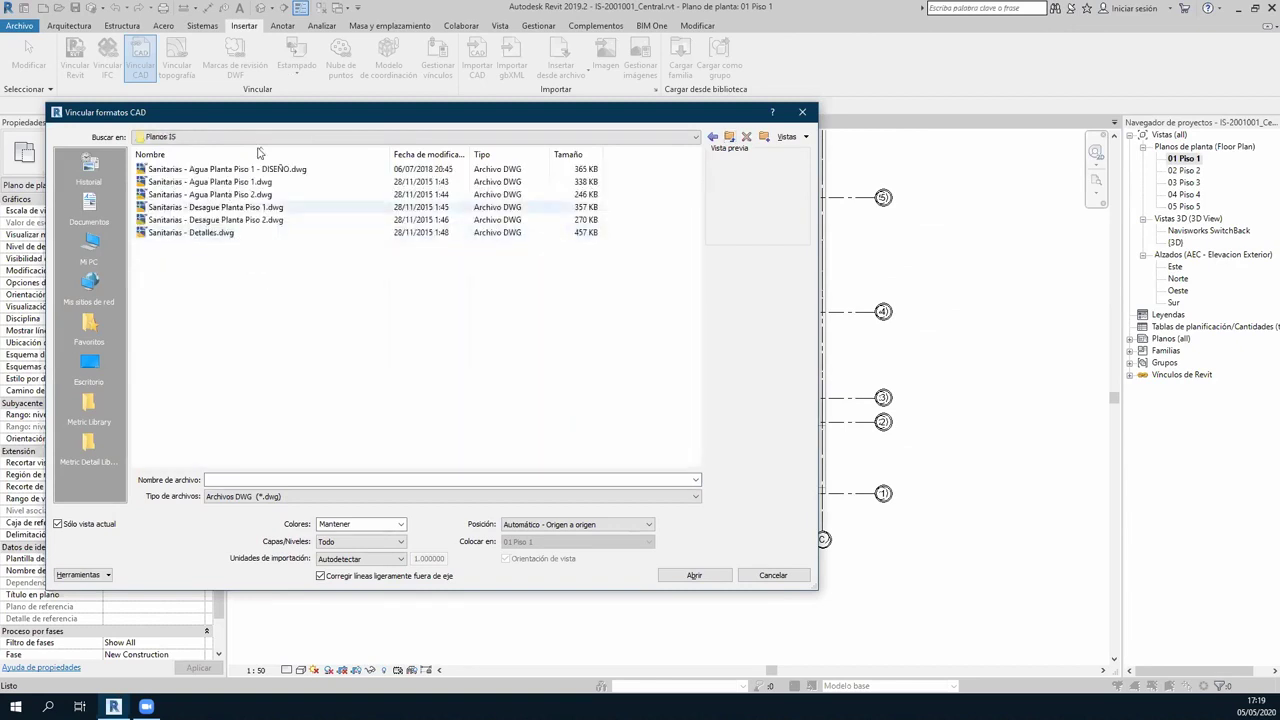
click(300, 182)
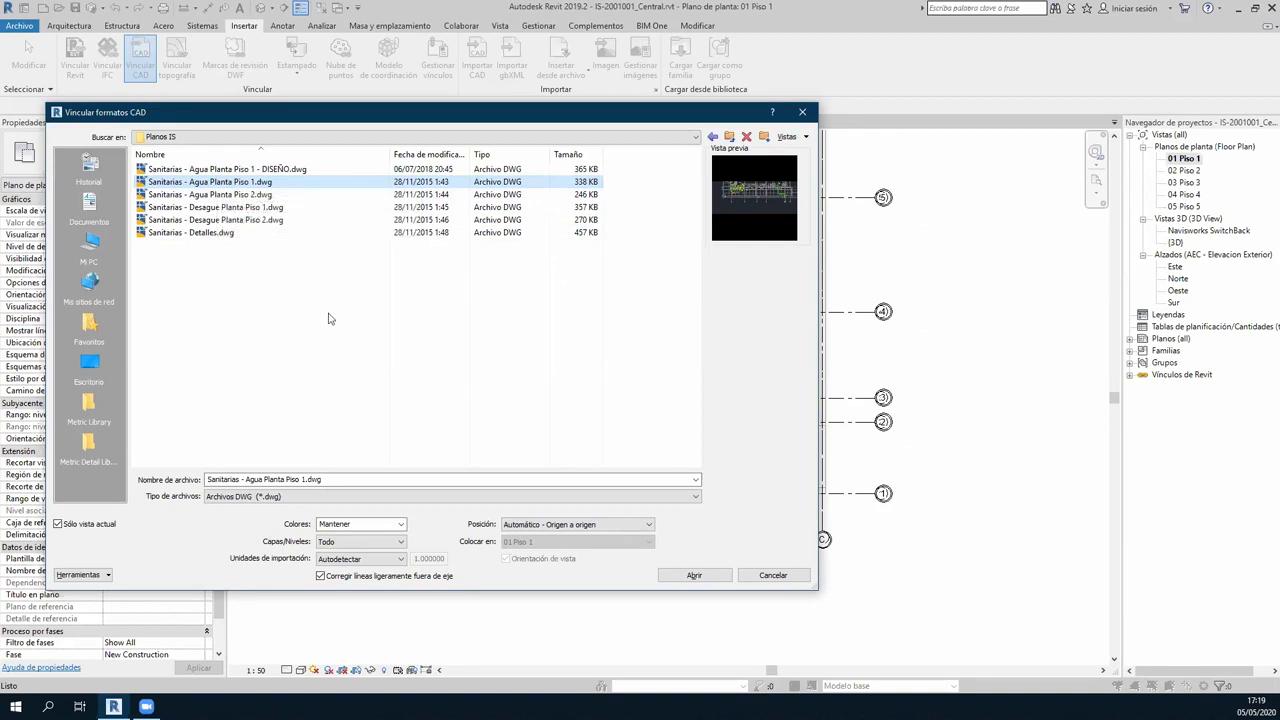
click(356, 543)
click(690, 575)
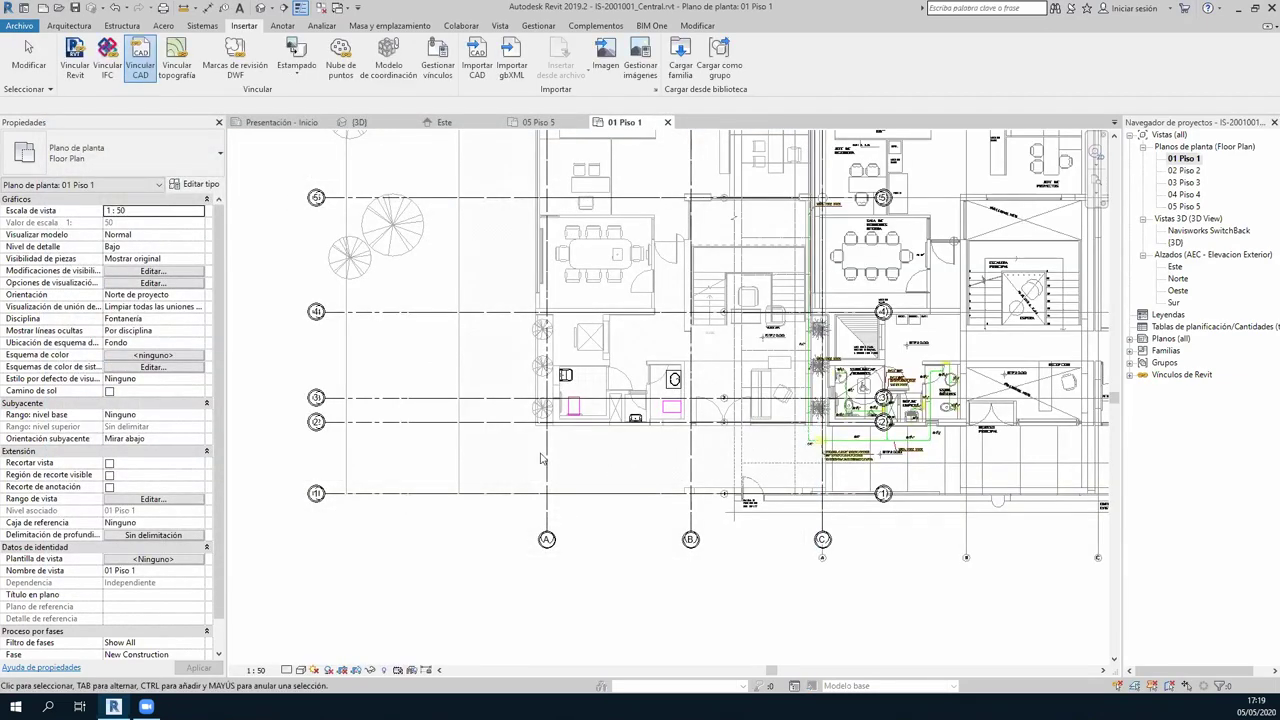
Zoom to fit with ZF, then zoom in to inspect the linked water-supply pipe runs.
key(z)
key(f)
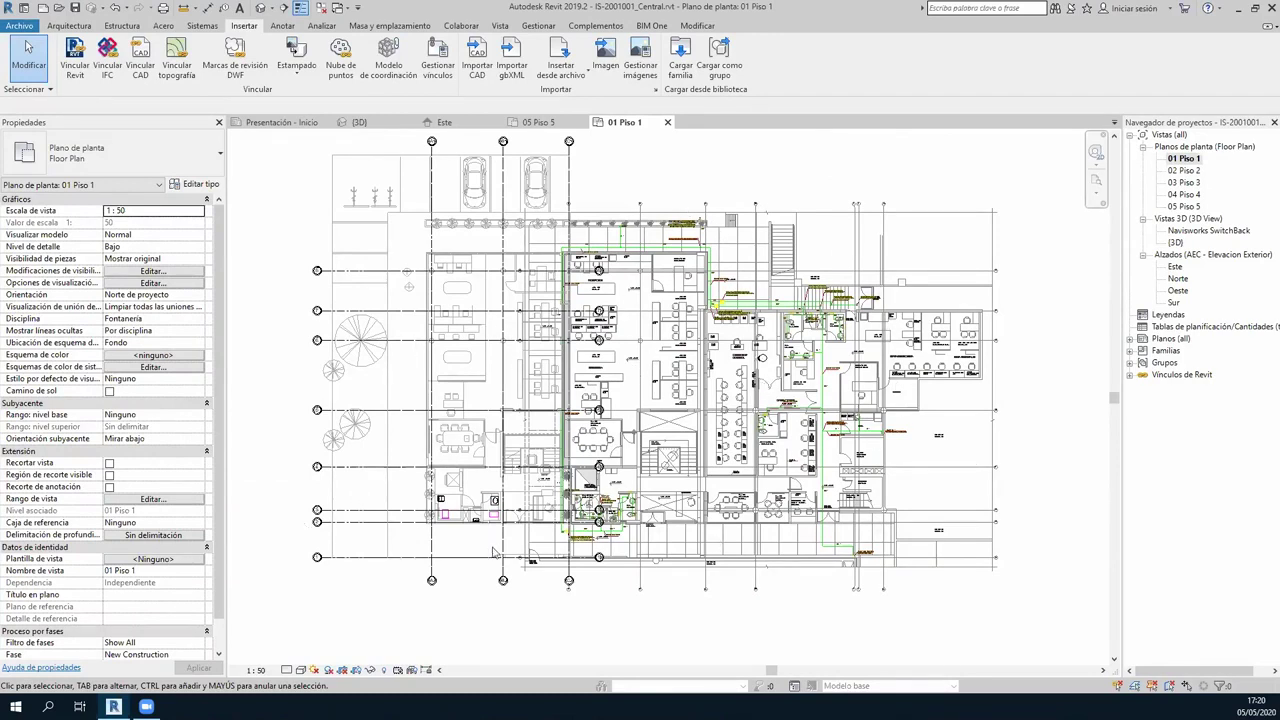
scroll(450, 565, up, 2)
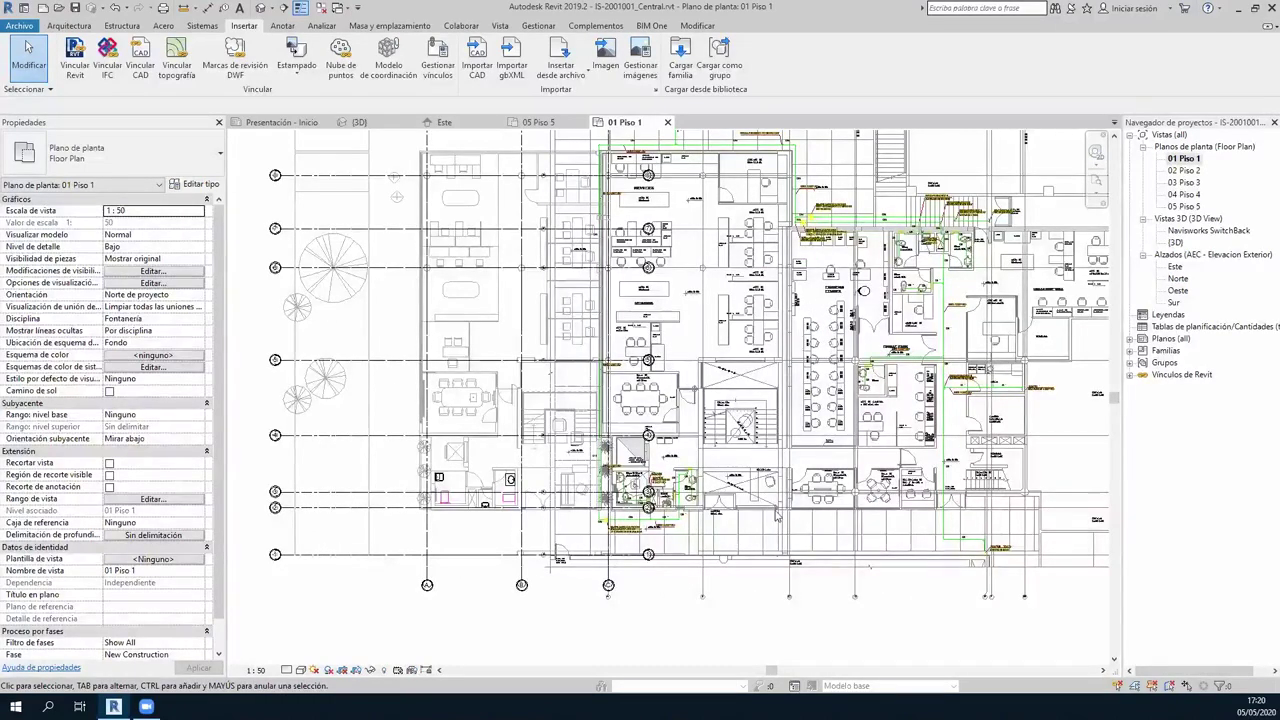
scroll(679, 522, up, 2)
scroll(679, 522, up, 1)
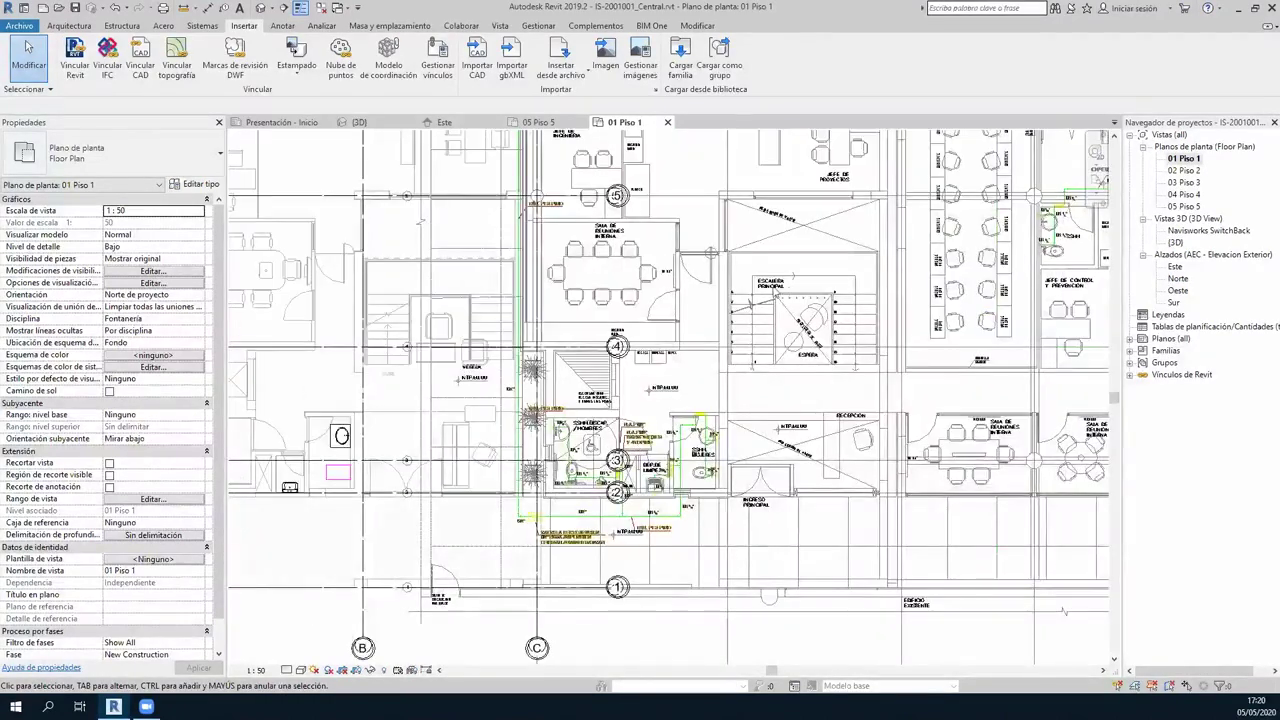
scroll(695, 387, down, 3)
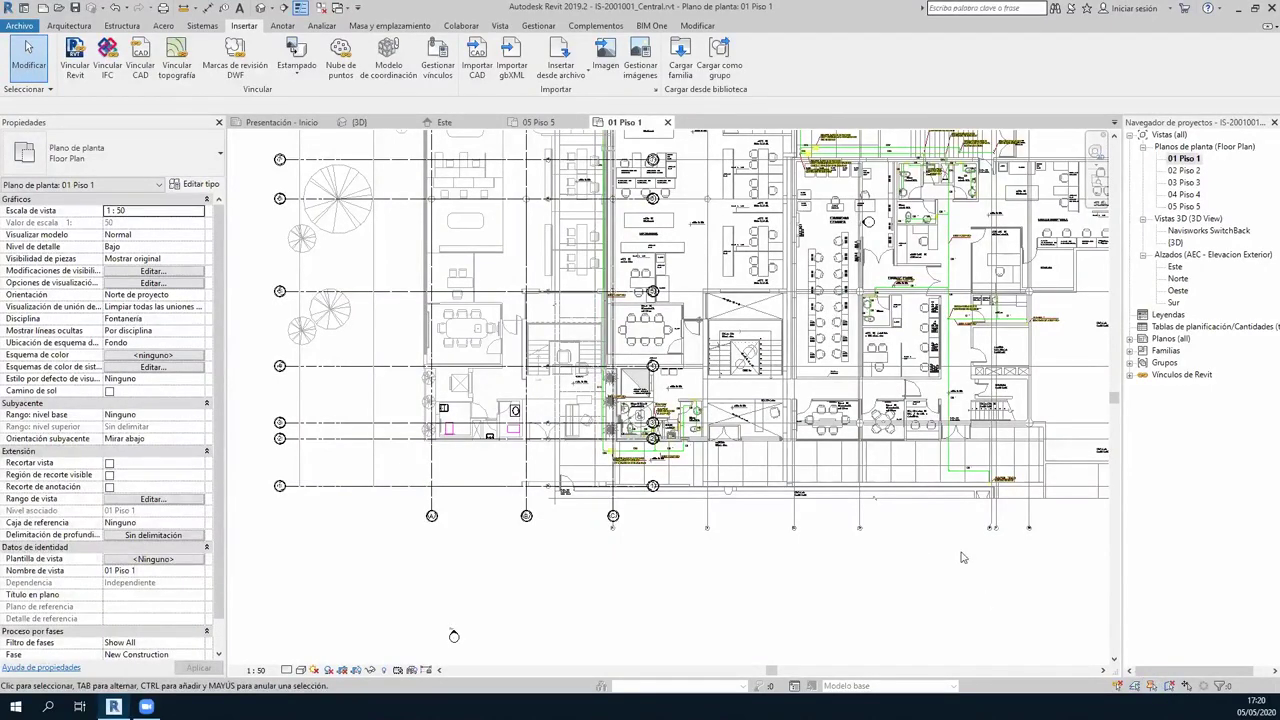
click(670, 222)
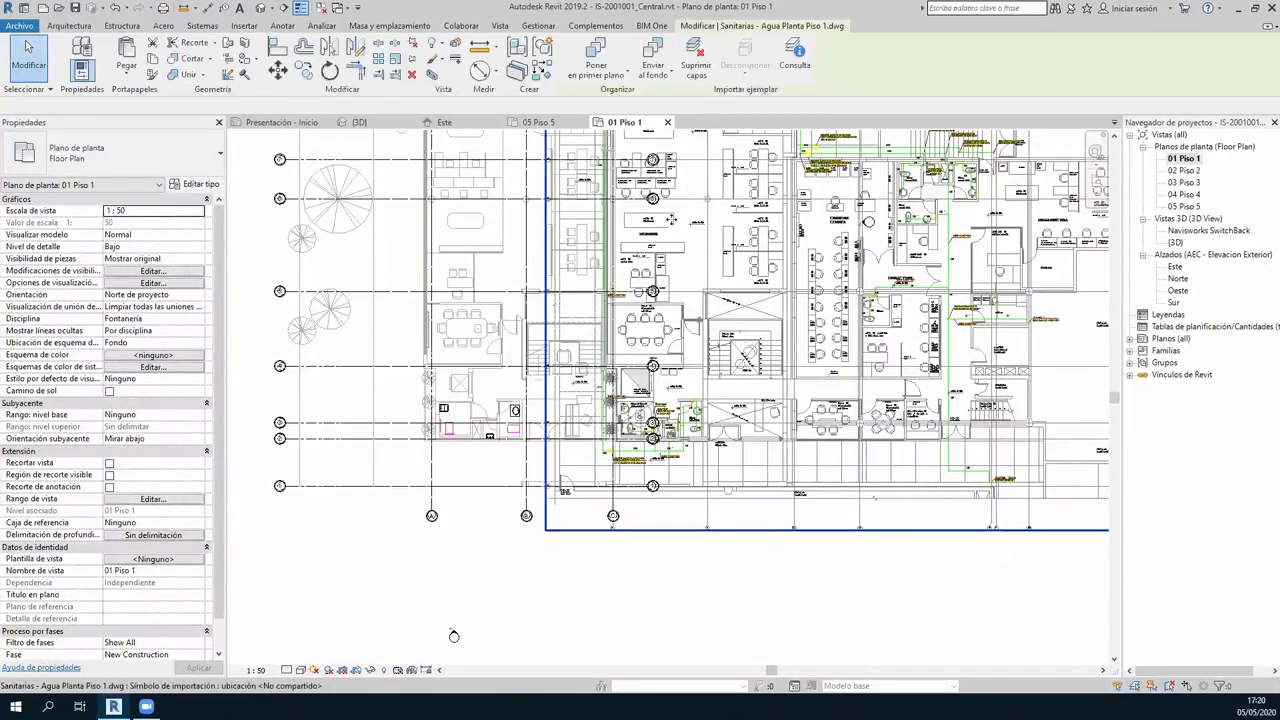
scroll(668, 226, down, 2)
middle_drag(1025, 139, 828, 260)
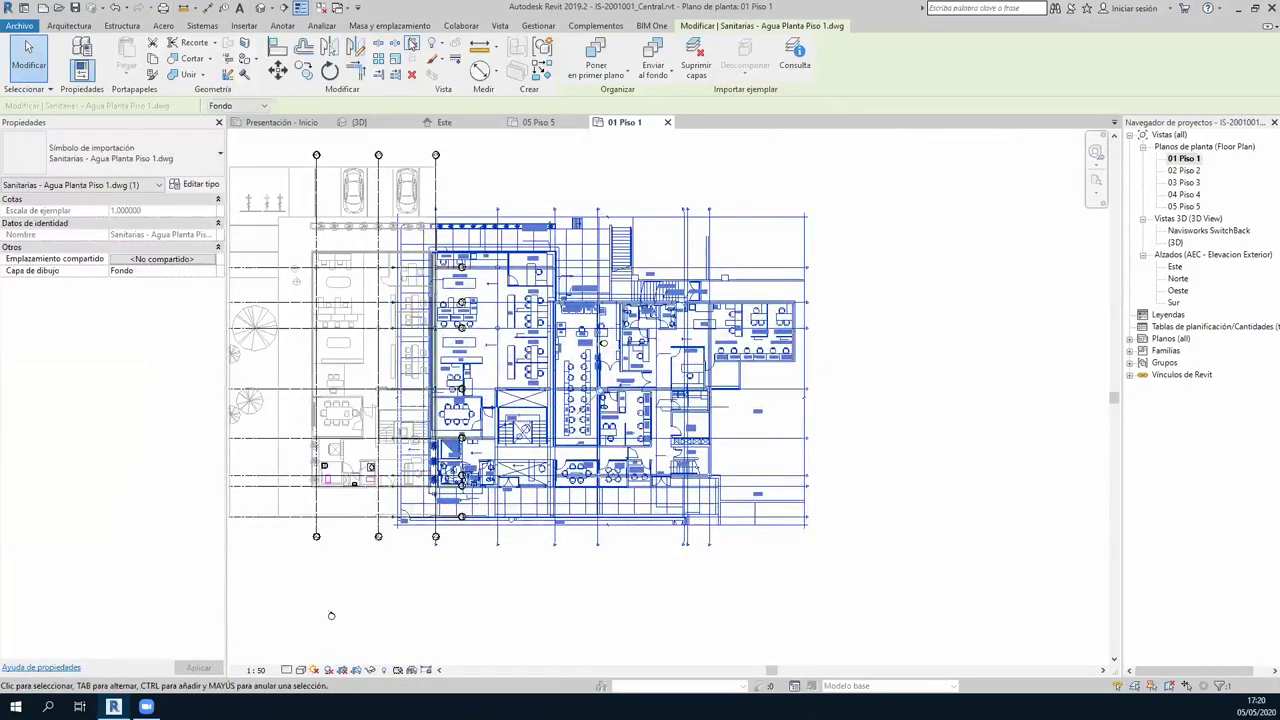
drag(828, 260, 1085, 238)
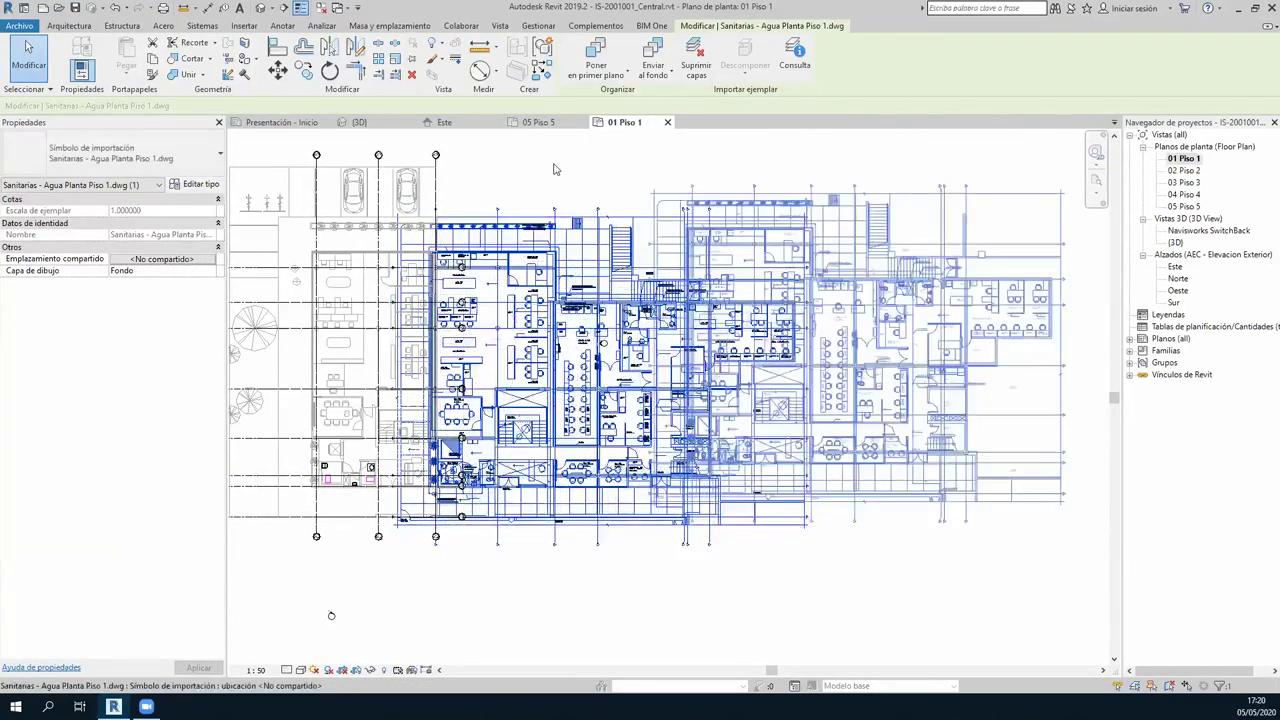
key(a)
key(l)
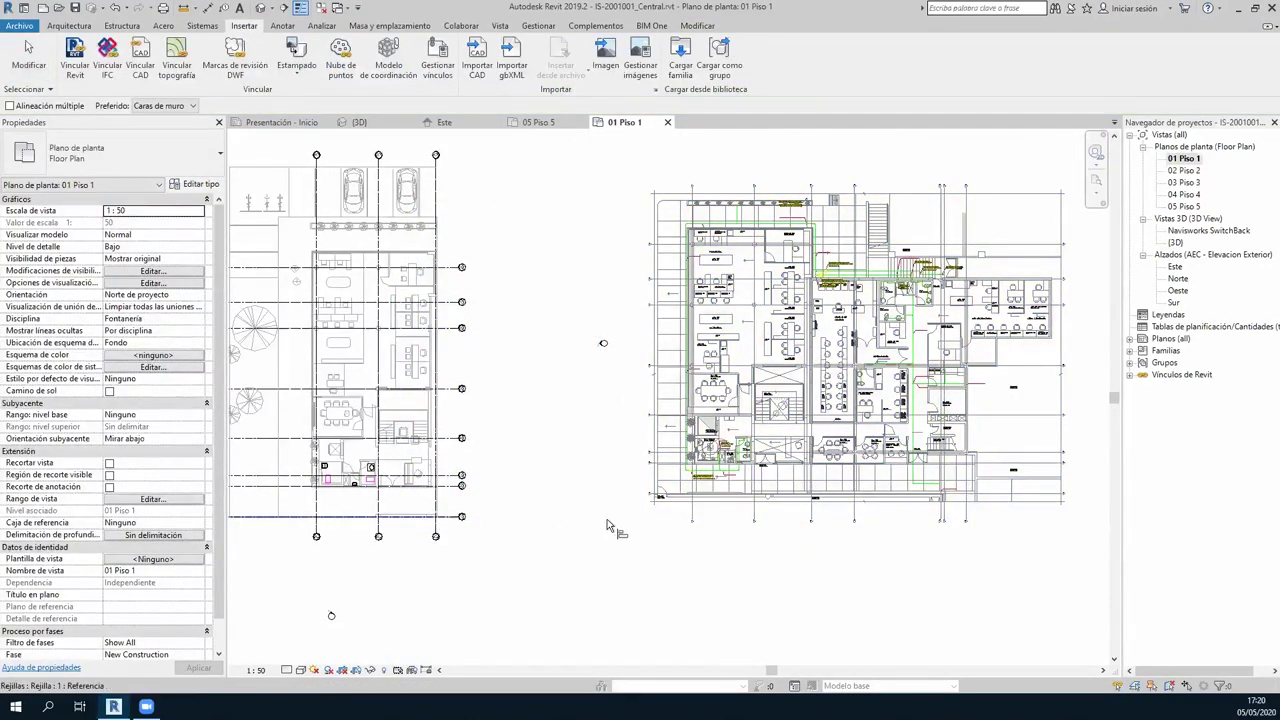
scroll(560, 522, up, 2)
scroll(423, 530, up, 2)
scroll(640, 470, up, 3)
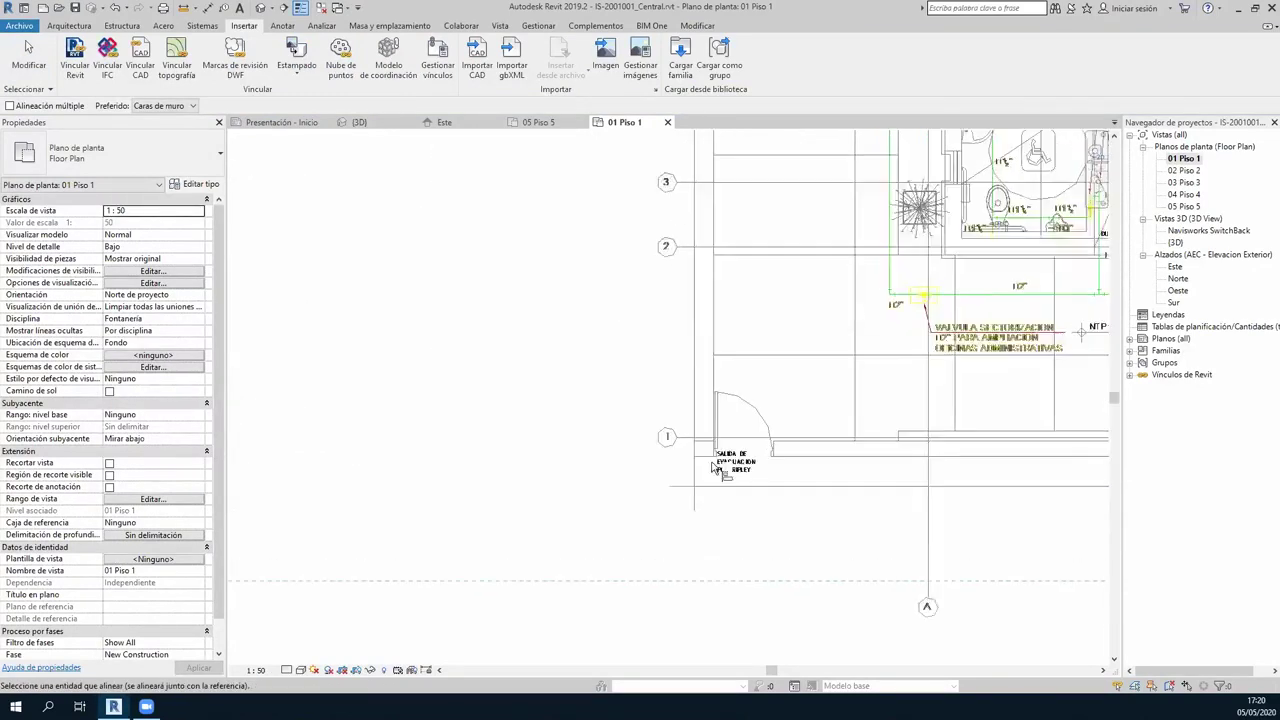
ctrl+scroll(672, 467, up, 2)
scroll(672, 467, down, 5)
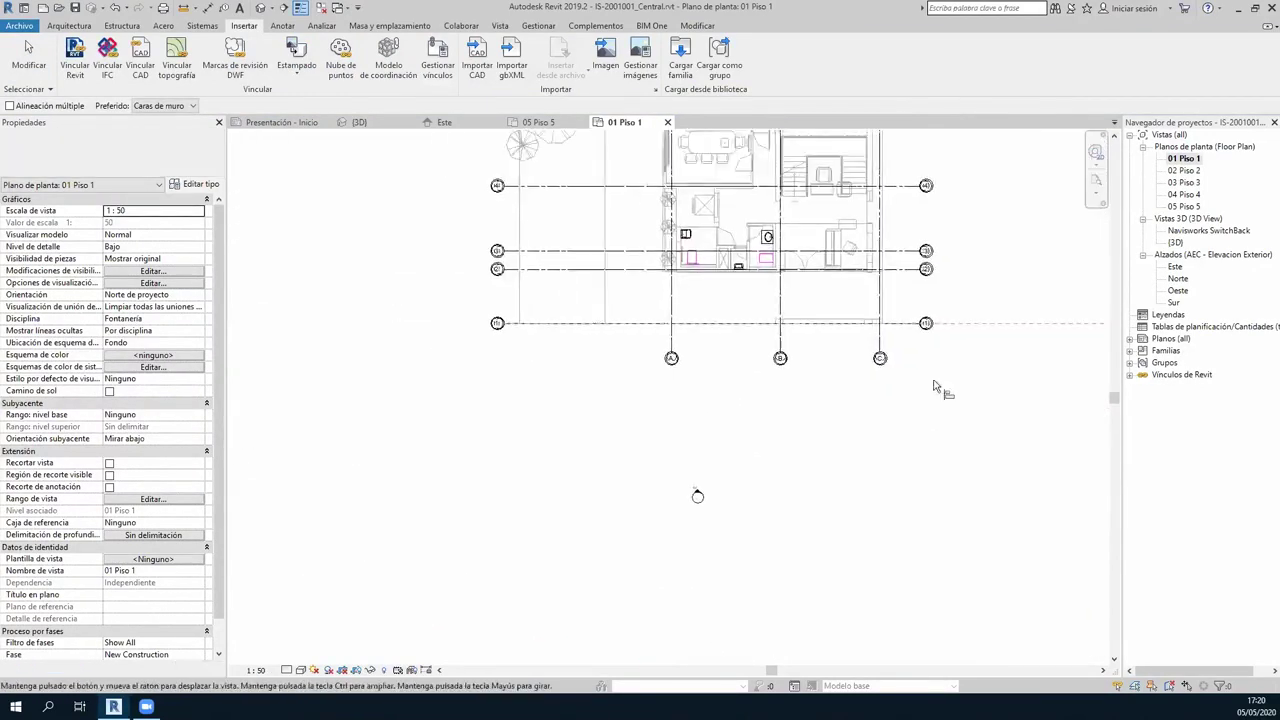
scroll(900, 394, up, 2)
scroll(760, 402, up, 2)
scroll(760, 402, down, 1)
scroll(866, 454, down, 1)
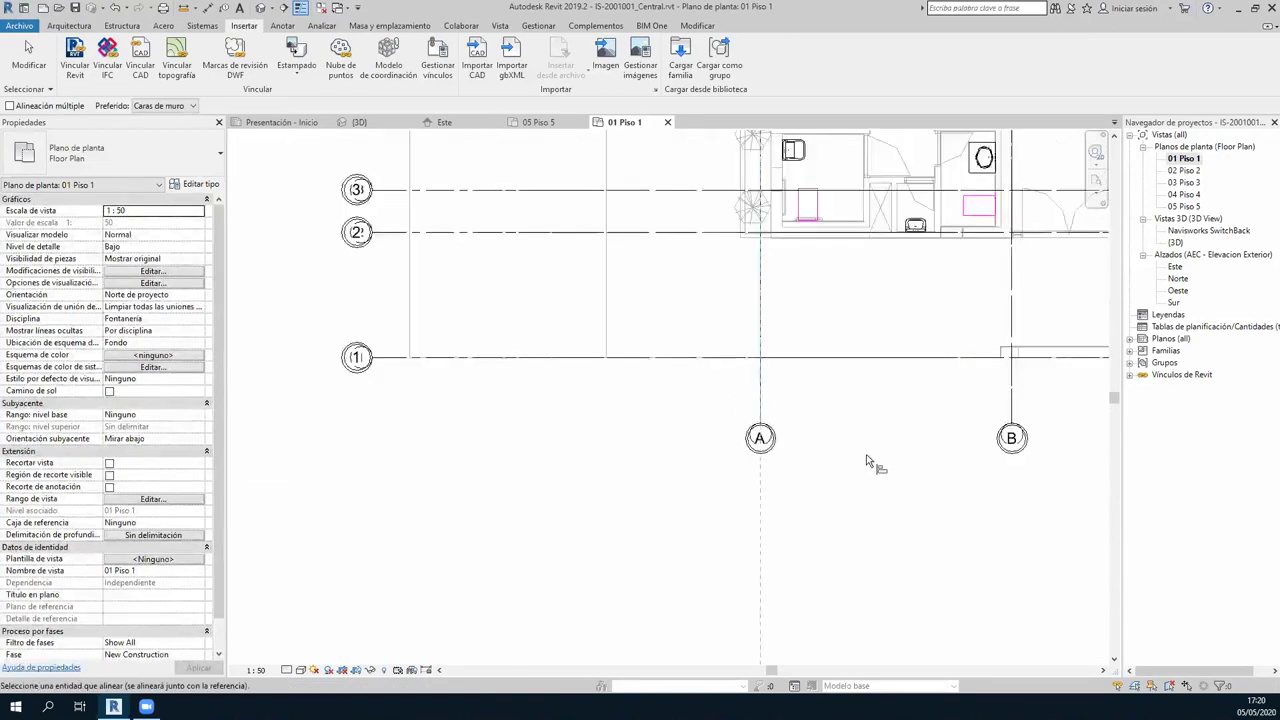
scroll(866, 454, down, 3)
middle_drag(900, 523, 726, 430)
scroll(726, 430, up, 3)
scroll(510, 420, up, 2)
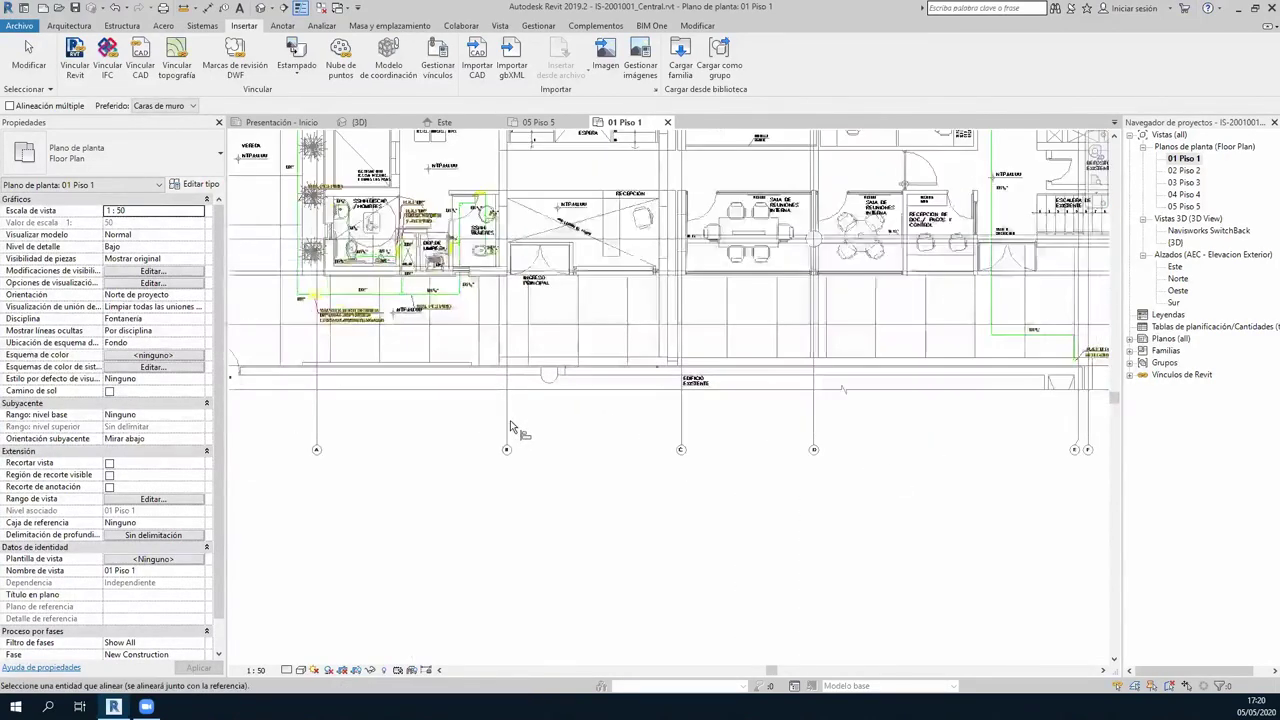
scroll(510, 420, up, 3)
key(a)
key(l)
scroll(471, 434, down, 3)
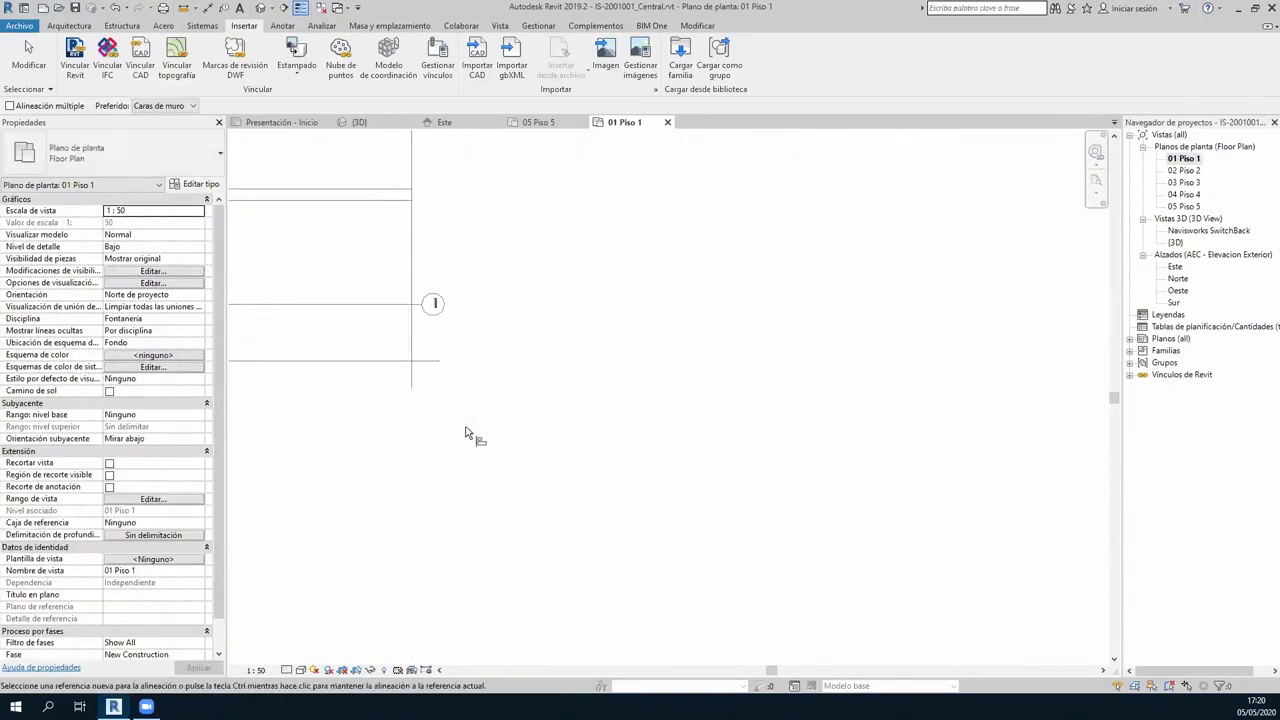
scroll(471, 449, down, 2)
middle_drag(471, 449, 852, 461)
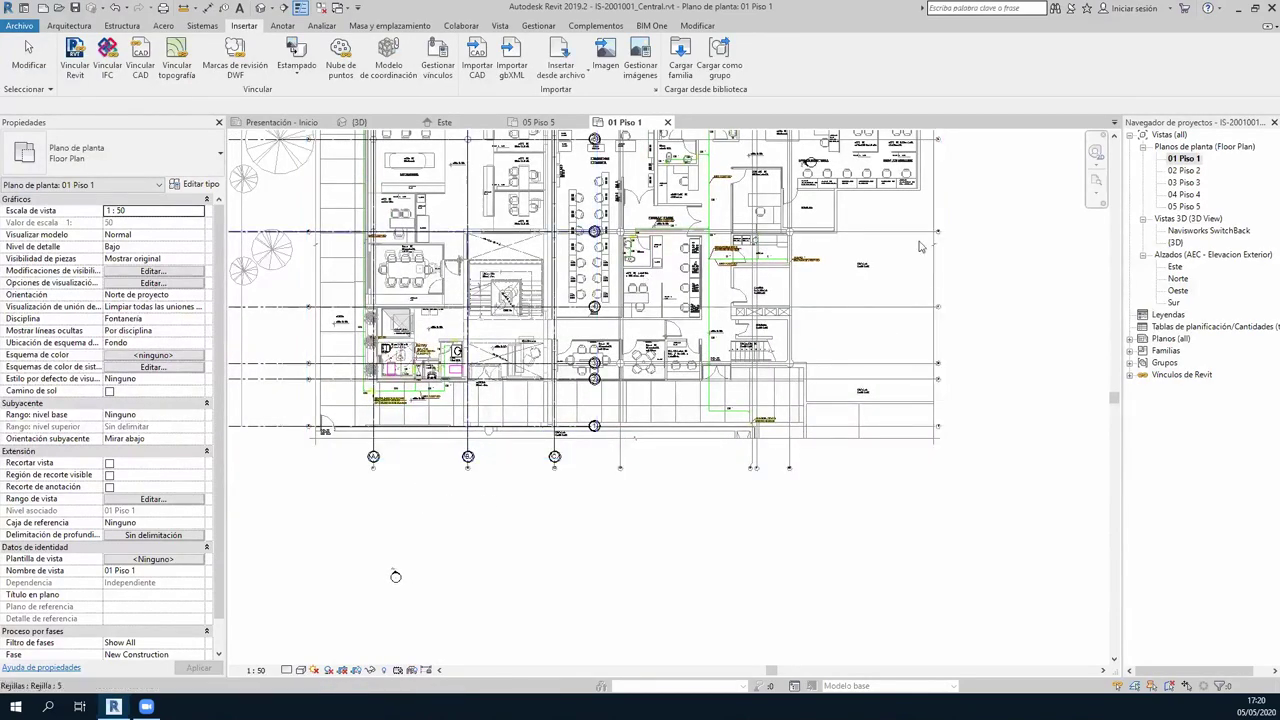
key(Escape)
middle_drag(395, 576, 495, 662)
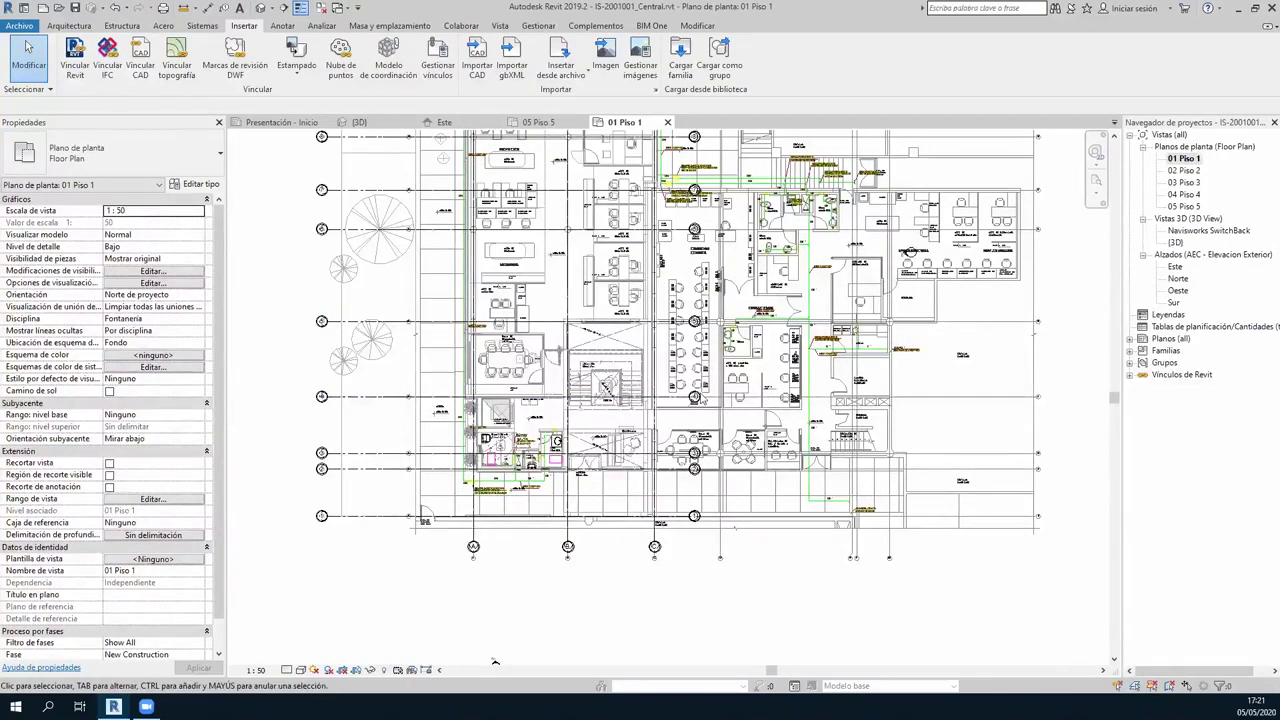
scroll(545, 473, up, 3)
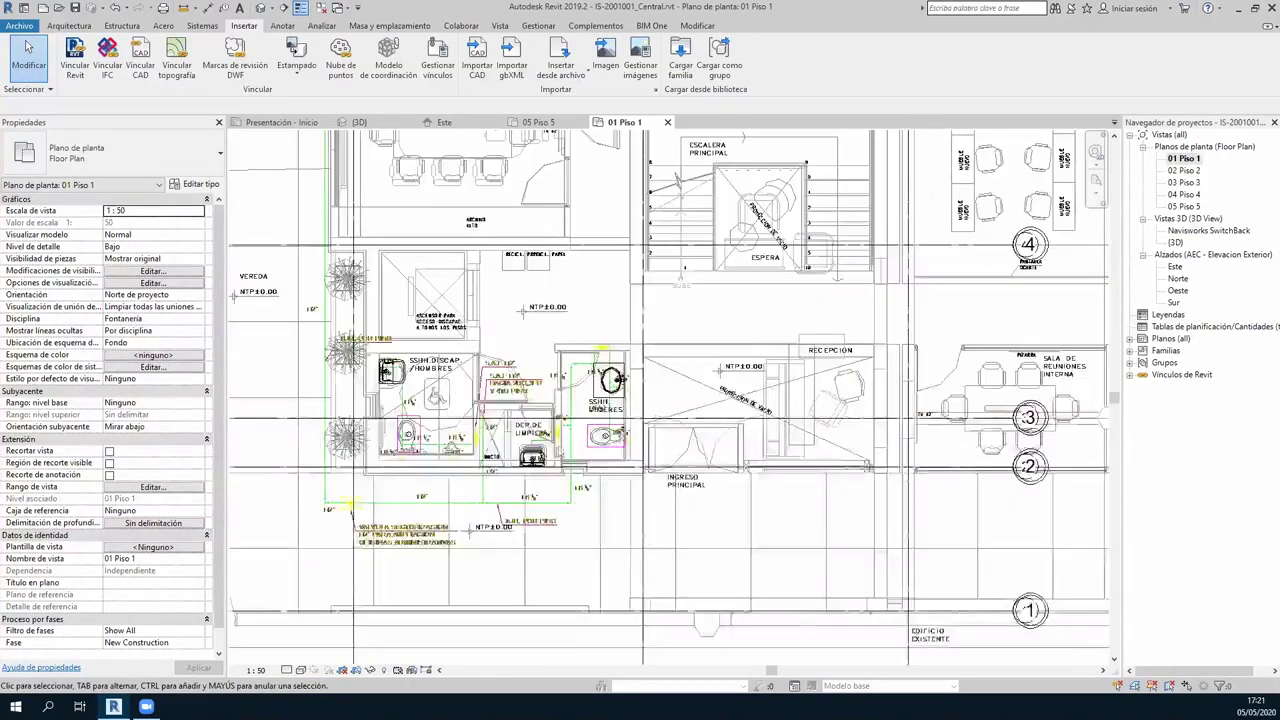
scroll(545, 473, up, 3)
scroll(545, 473, up, 3)
scroll(695, 385, down, 2)
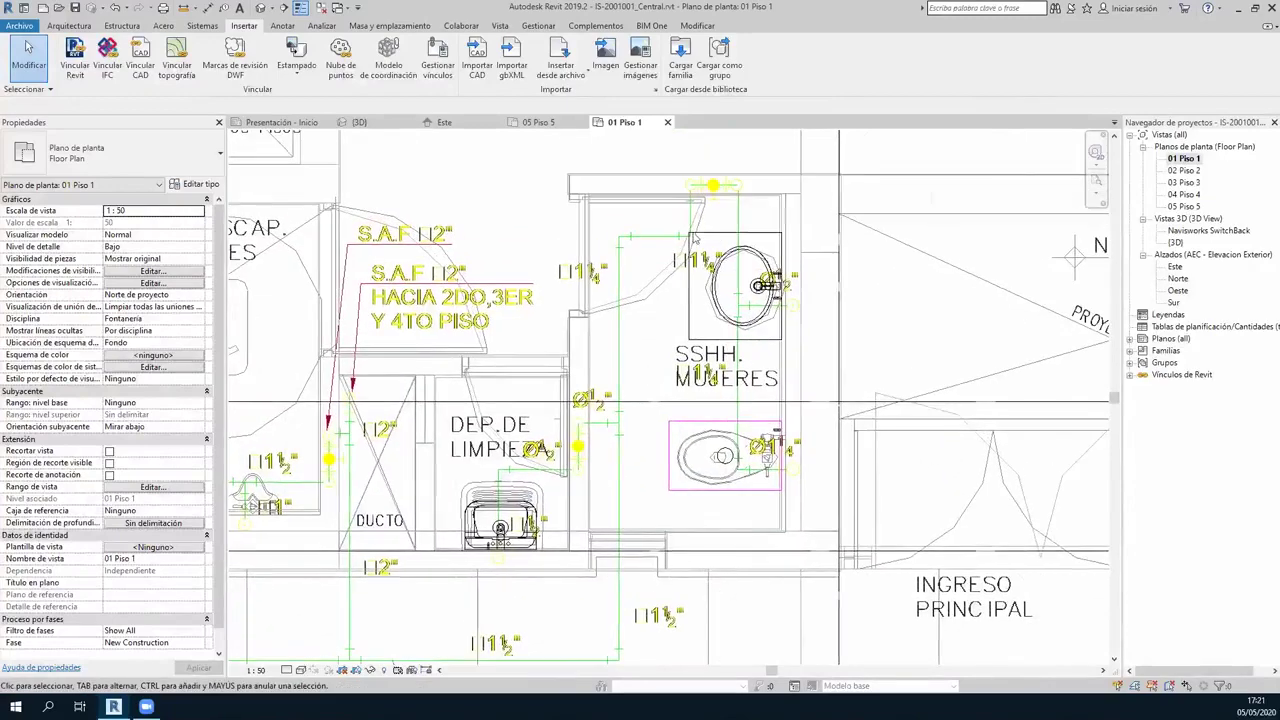
scroll(695, 385, down, 1)
scroll(695, 385, down, 2)
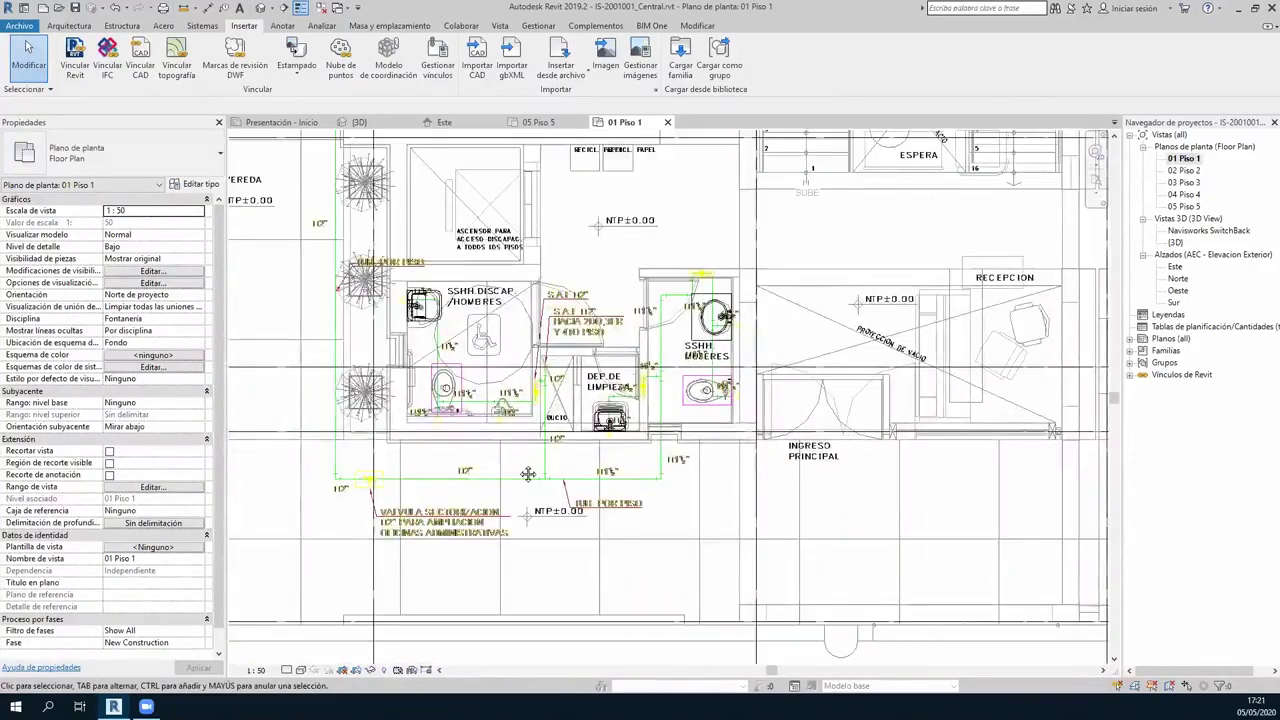
scroll(800, 440, down, 2)
scroll(815, 470, down, 1)
scroll(830, 495, down, 1)
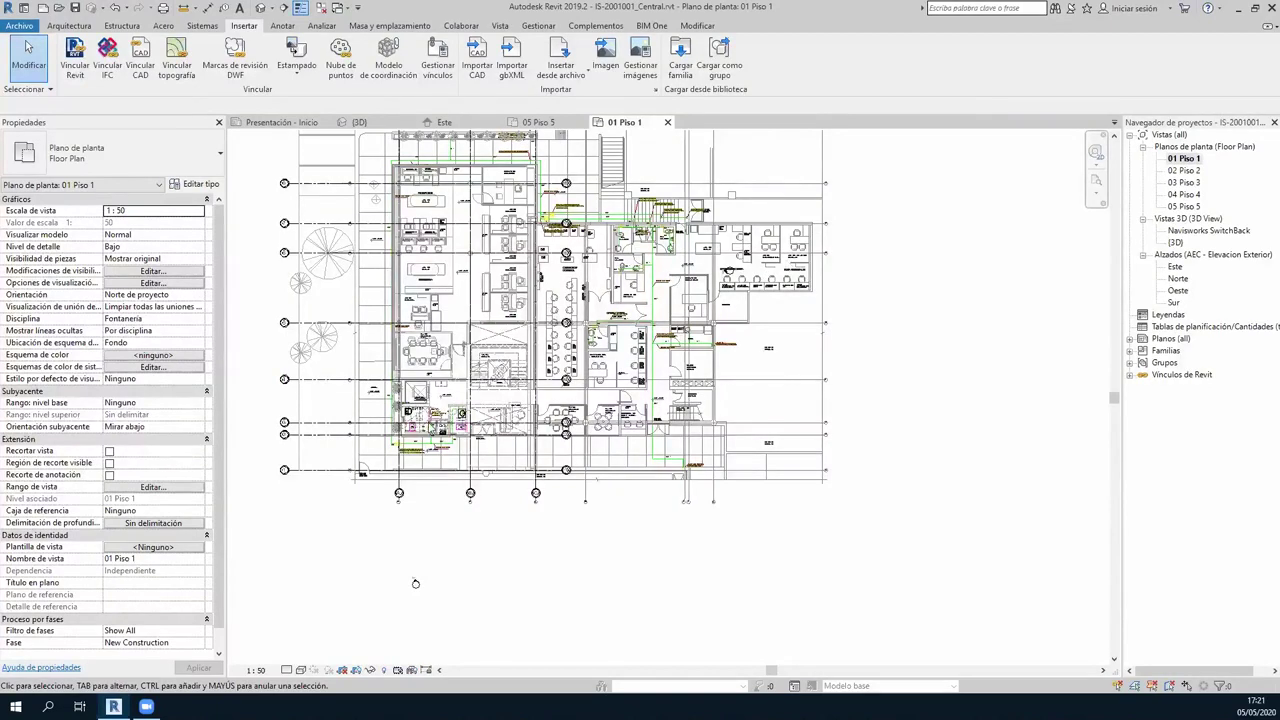
scroll(440, 430, up, 2)
scroll(520, 420, up, 2)
scroll(600, 413, up, 2)
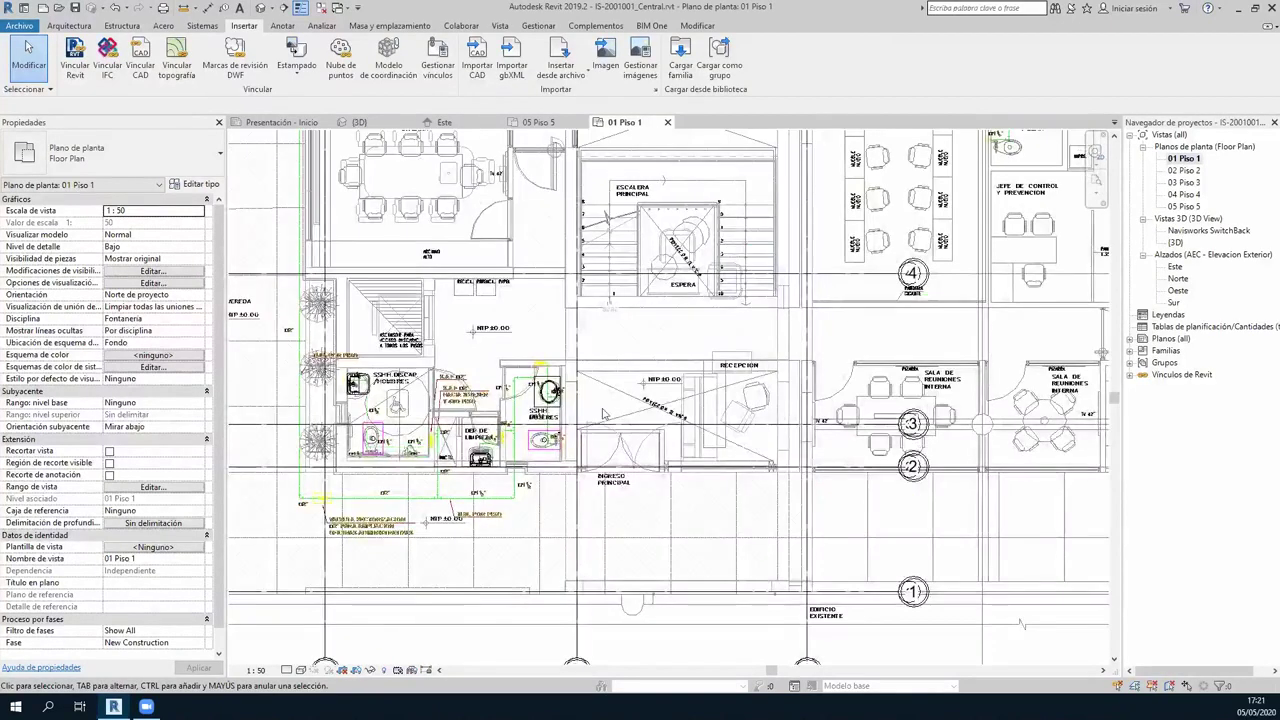
scroll(570, 400, up, 2)
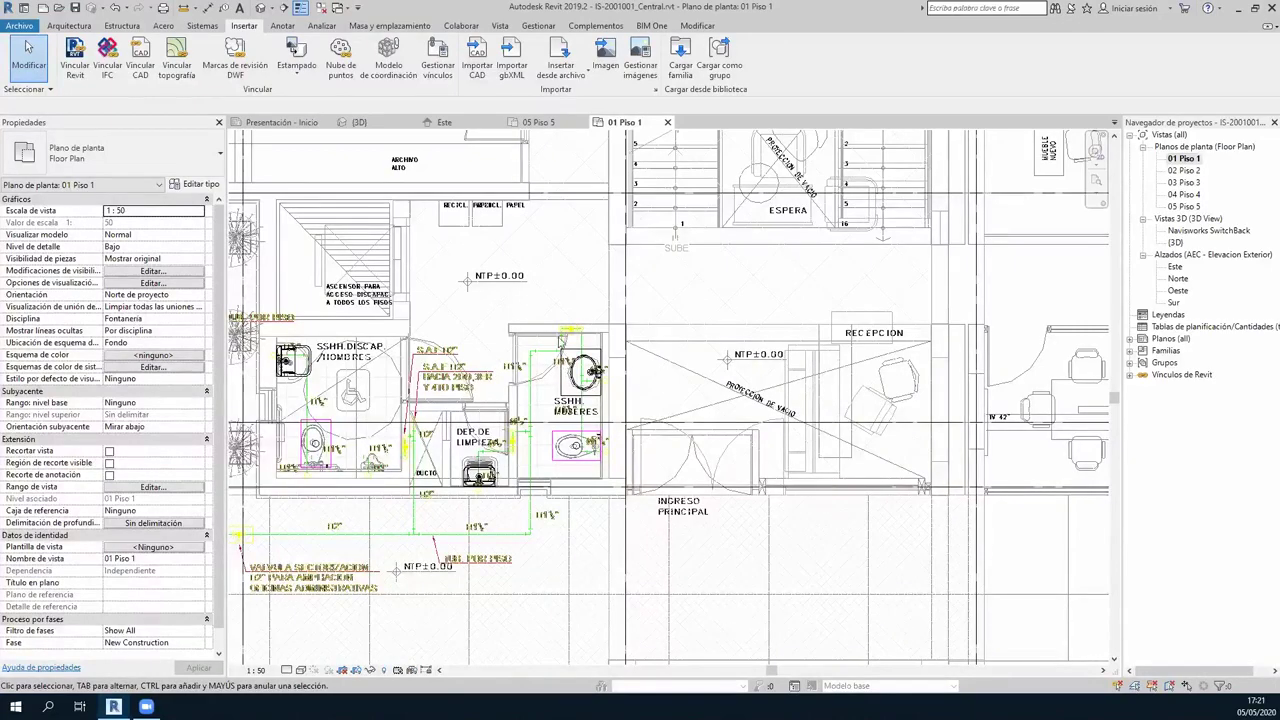
scroll(563, 303, down, 2)
mouse_move(760, 254)
middle_down()
mouse_move(480, 300)
mouse_move(748, 246)
middle_up()
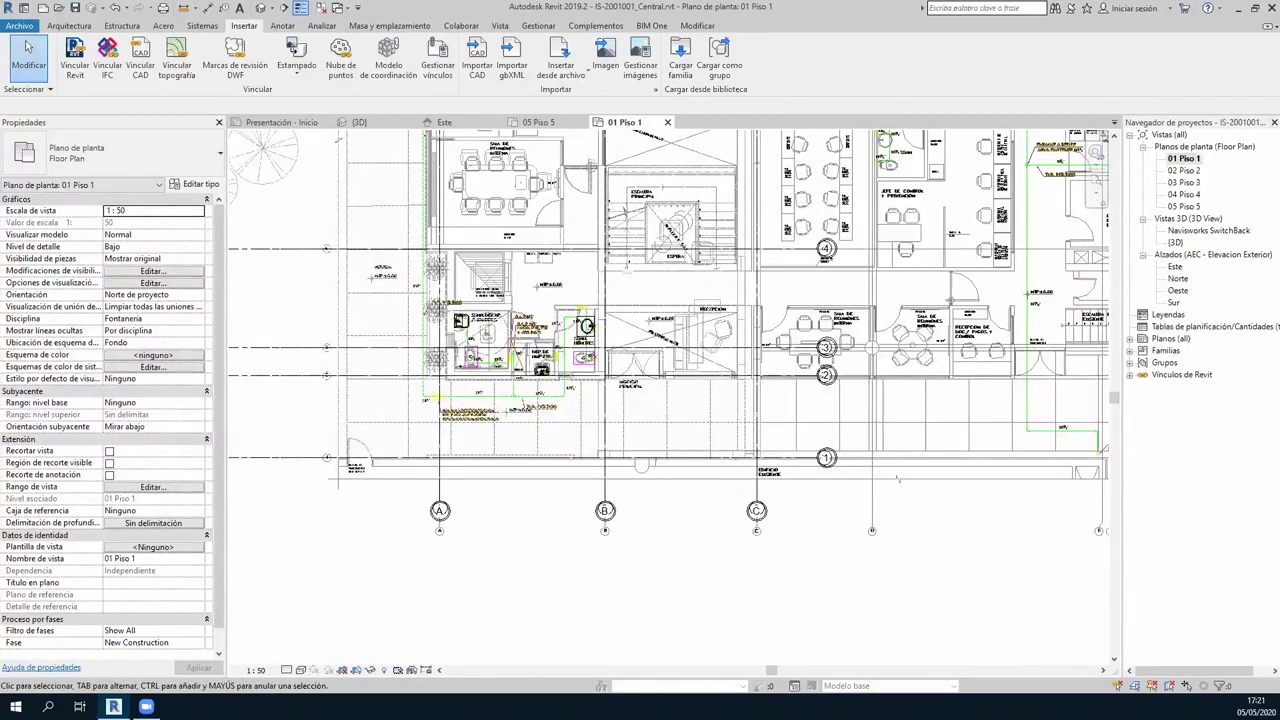
scroll(620, 517, down, 2)
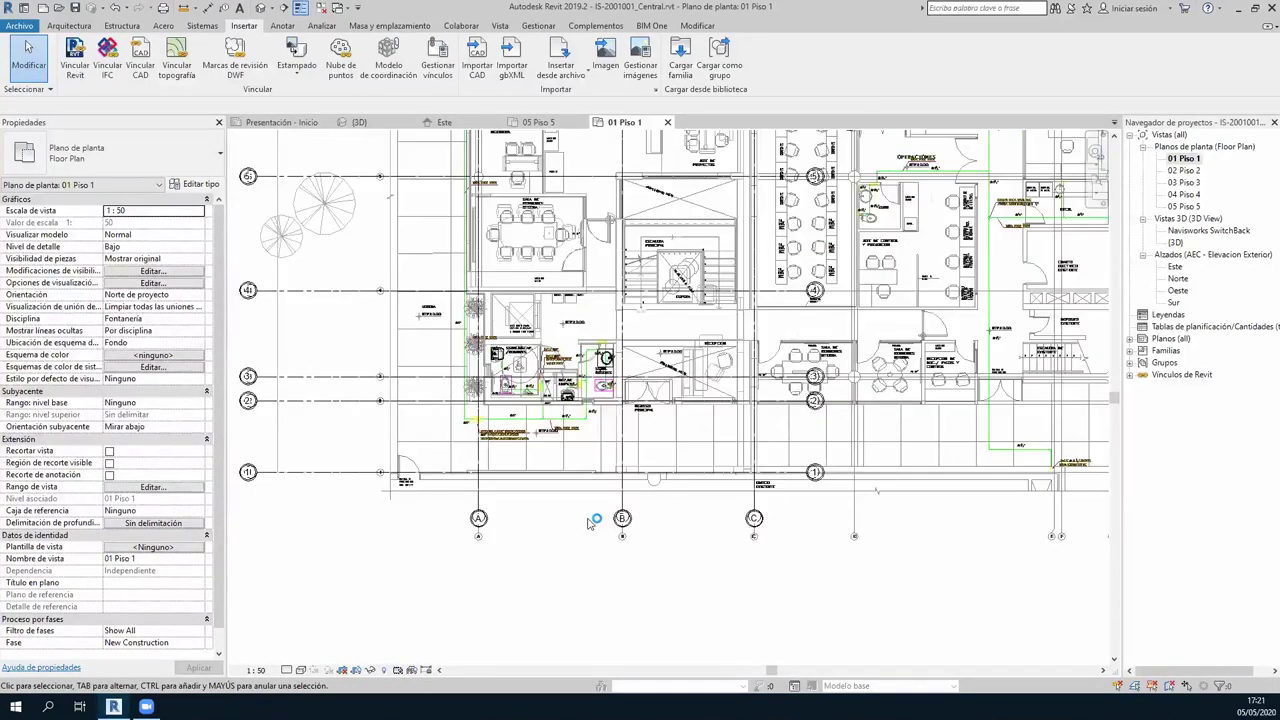
scroll(538, 527, down, 1)
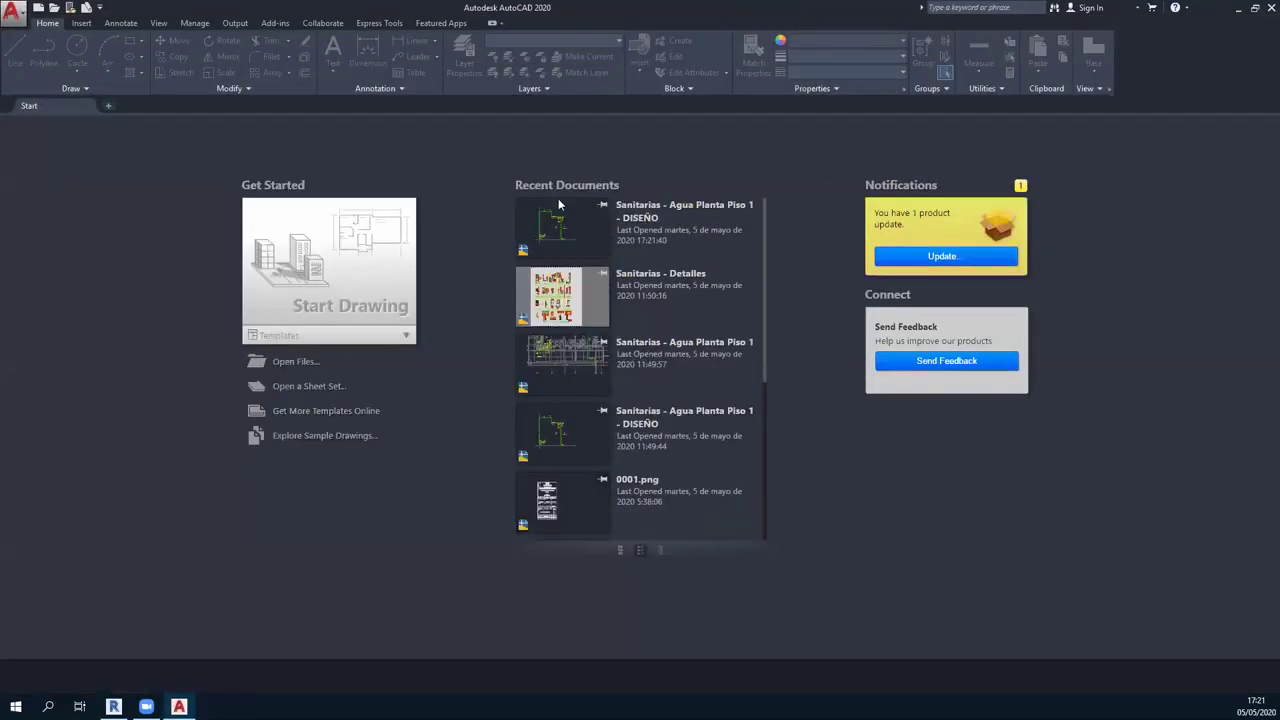
Open Sanitarias - Agua Planta Piso 1 - DISEÑO.dwg in AutoCAD and inspect its lower pipe cluster and labels.
click(558, 204)
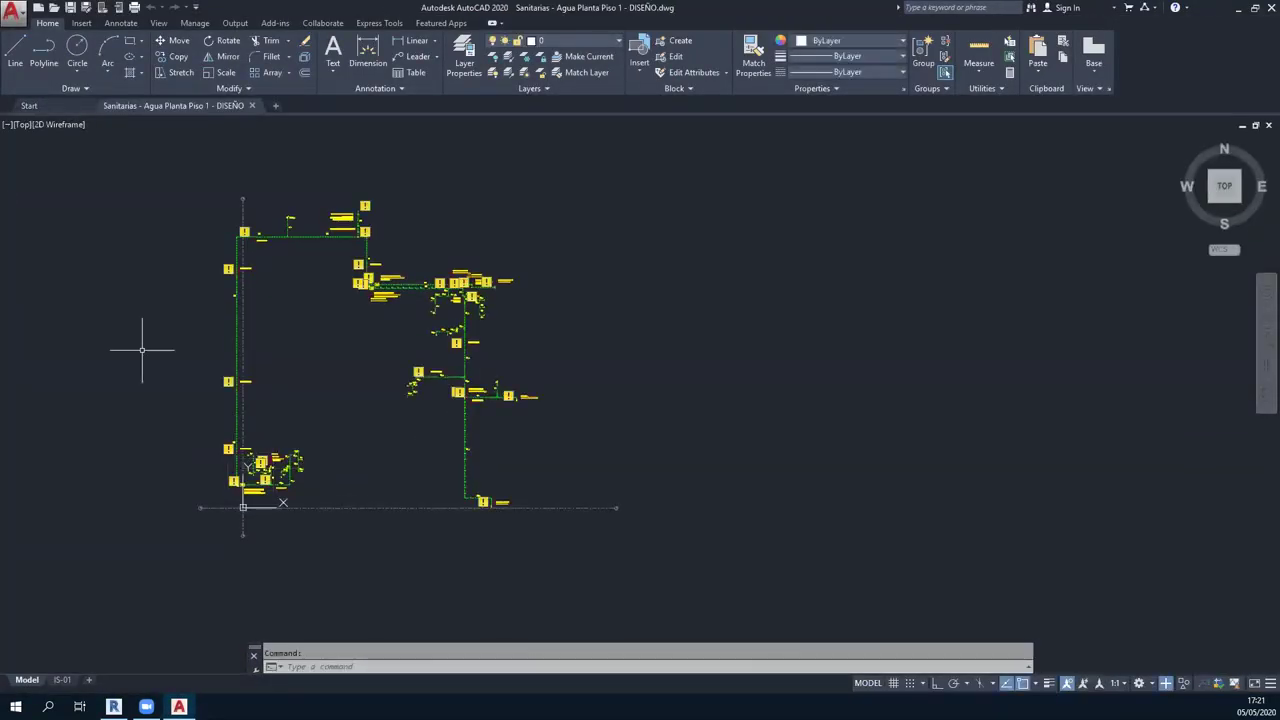
middle_drag(337, 449, 428, 461)
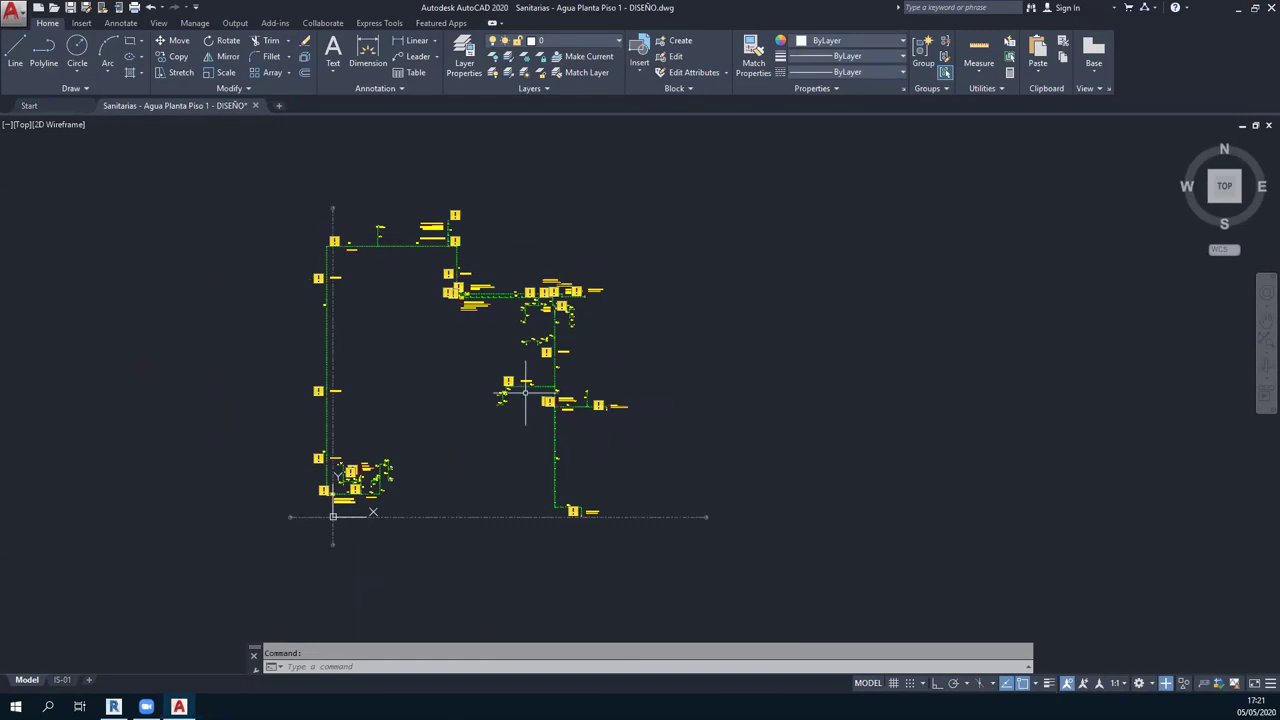
scroll(400, 430, up, 2)
scroll(426, 499, up, 4)
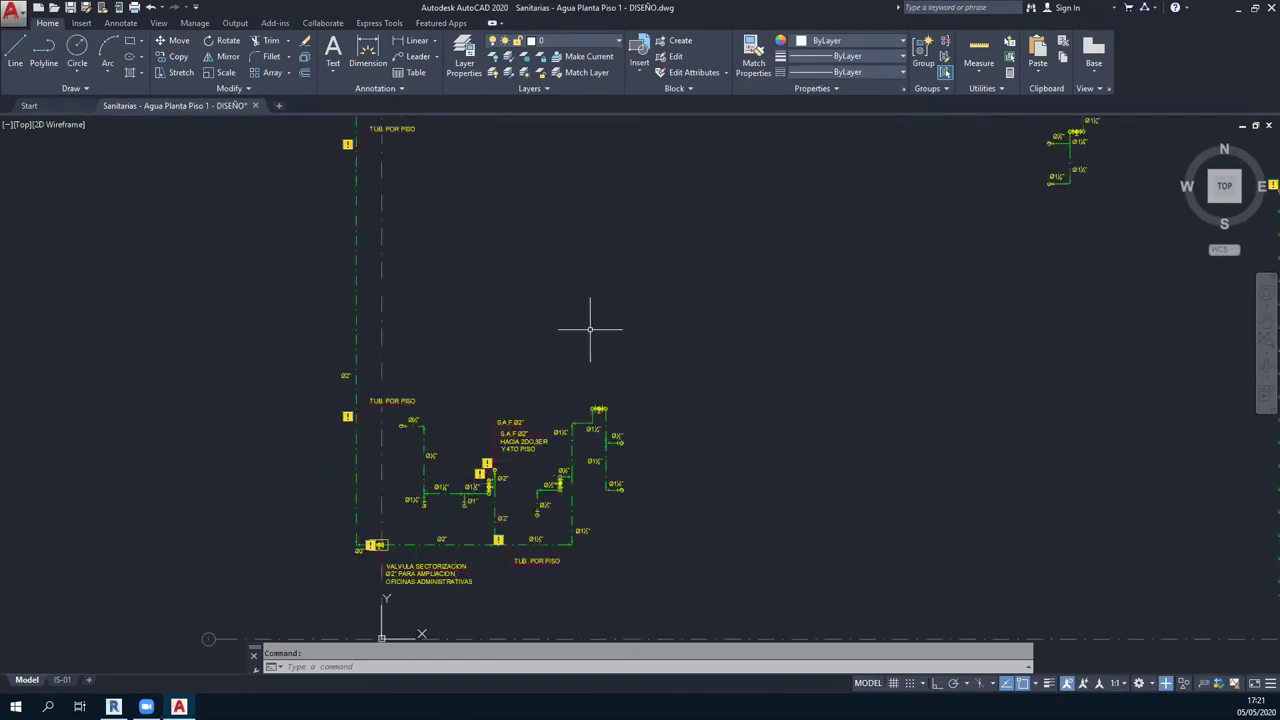
mouse_move(622, 540)
middle_down()
mouse_move(688, 377)
mouse_move(650, 481)
middle_up()
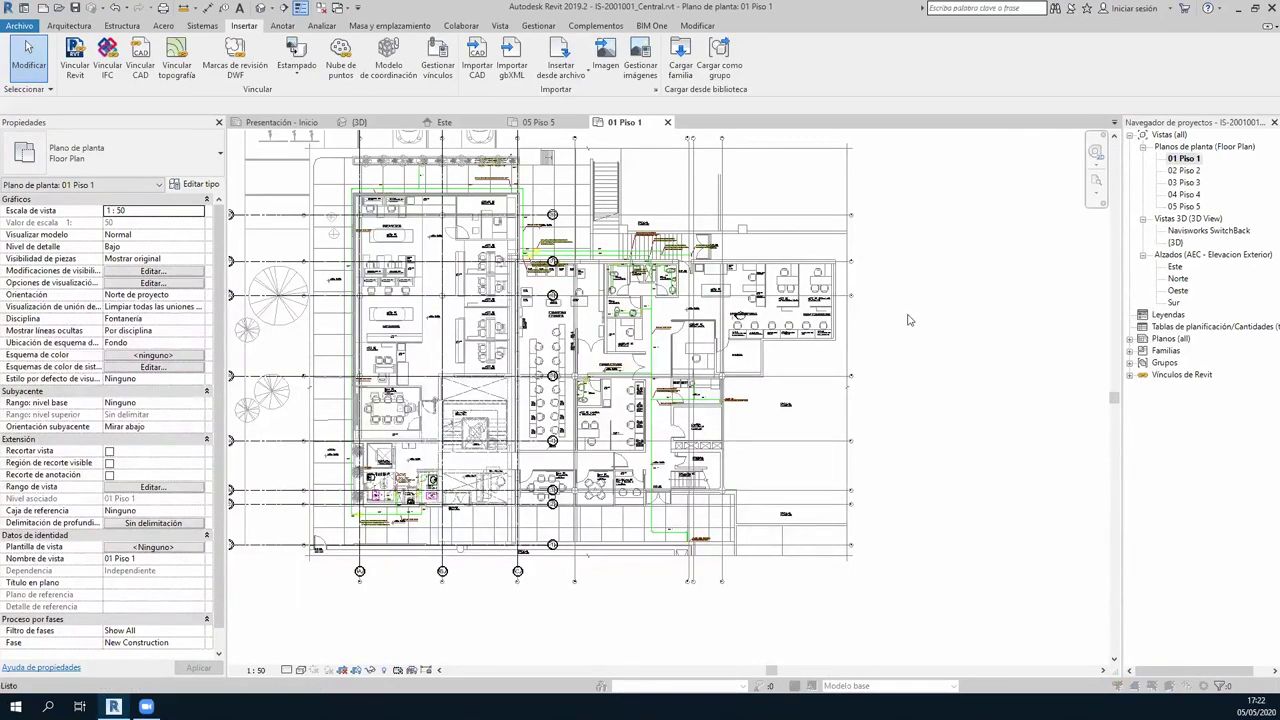
Remove the architectural Revit link in Gestionar vínculos.
click(133, 270)
click(330, 233)
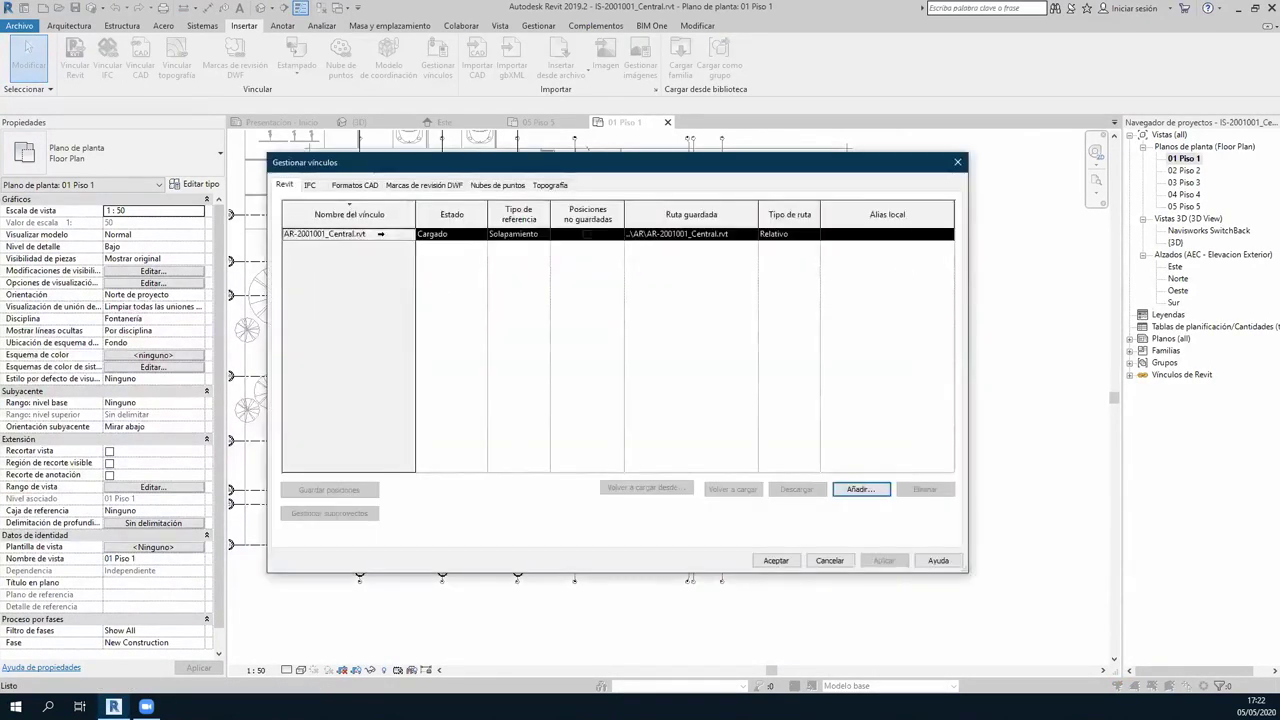
click(922, 490)
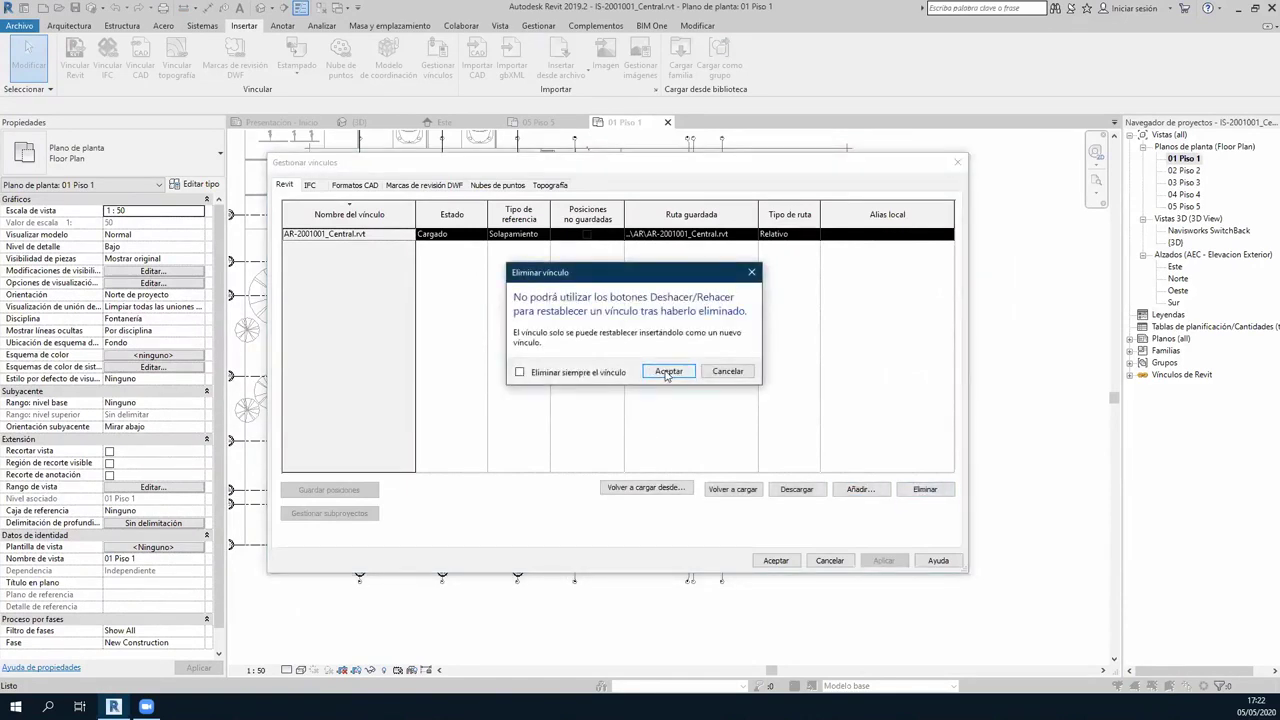
key(Return)
Remove the old water-supply CAD link, then select the DISEÑO drawing for linking.
click(355, 185)
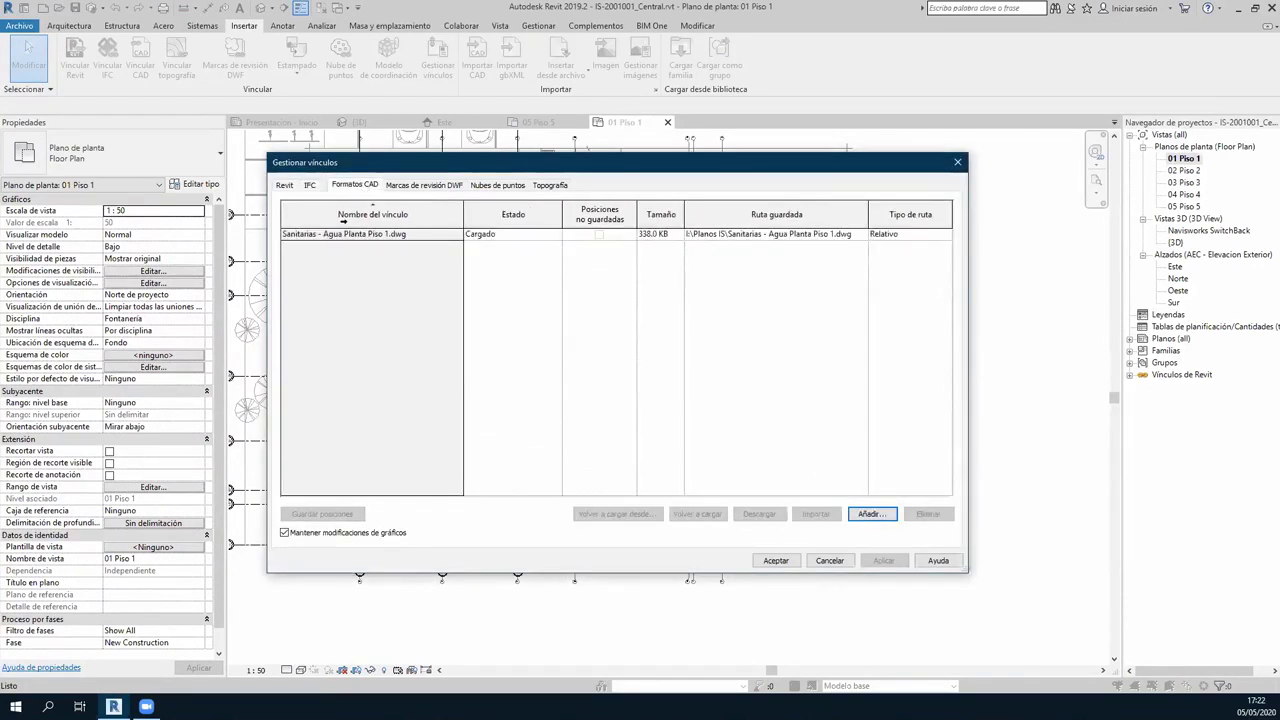
click(928, 513)
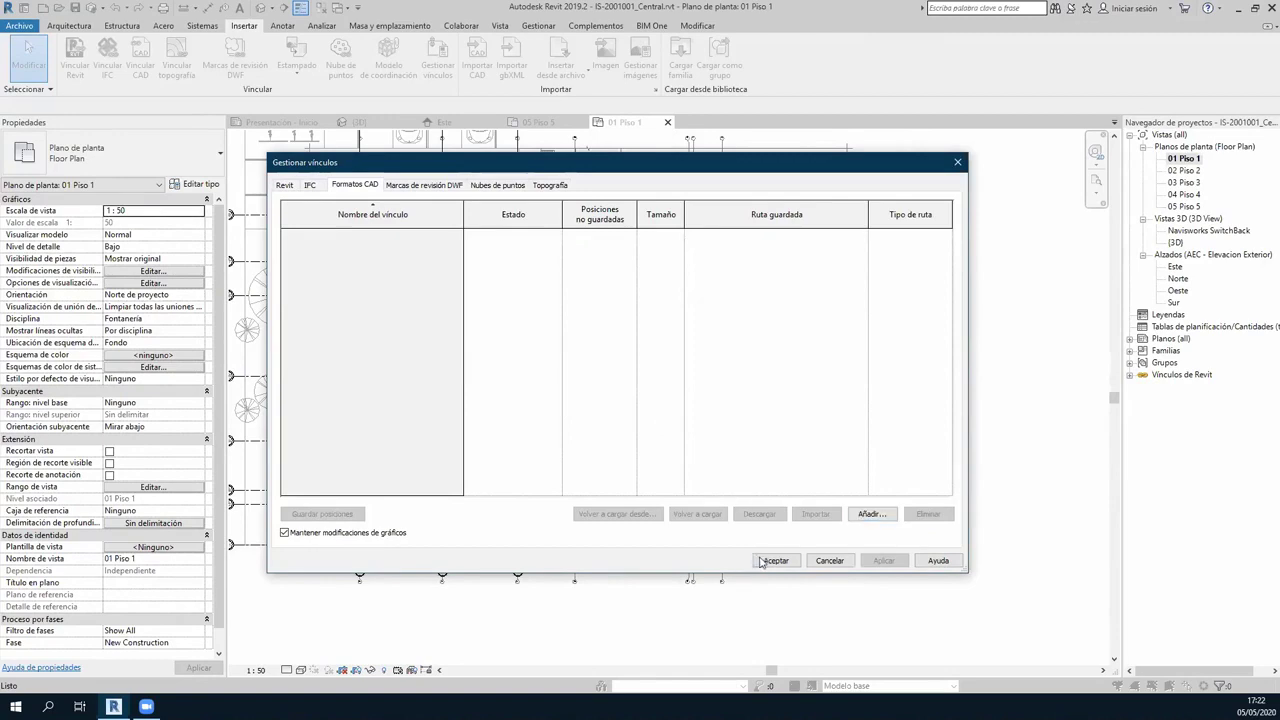
key(Return)
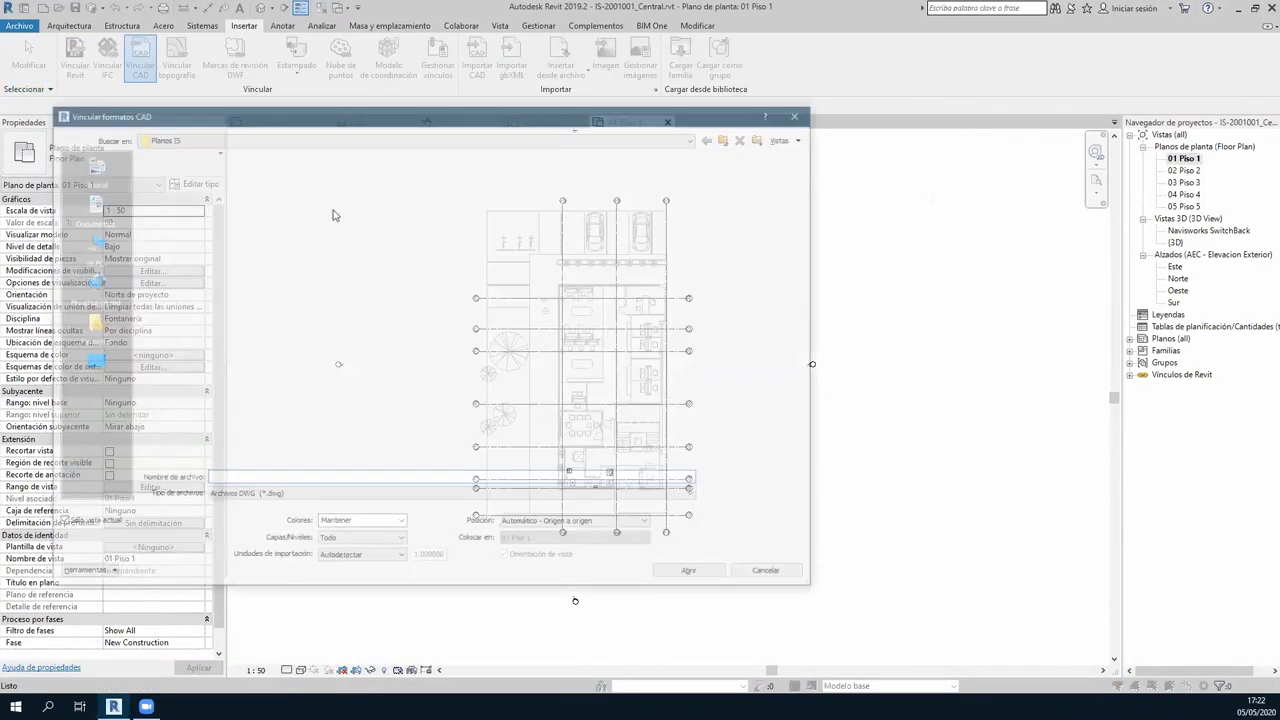
click(283, 169)
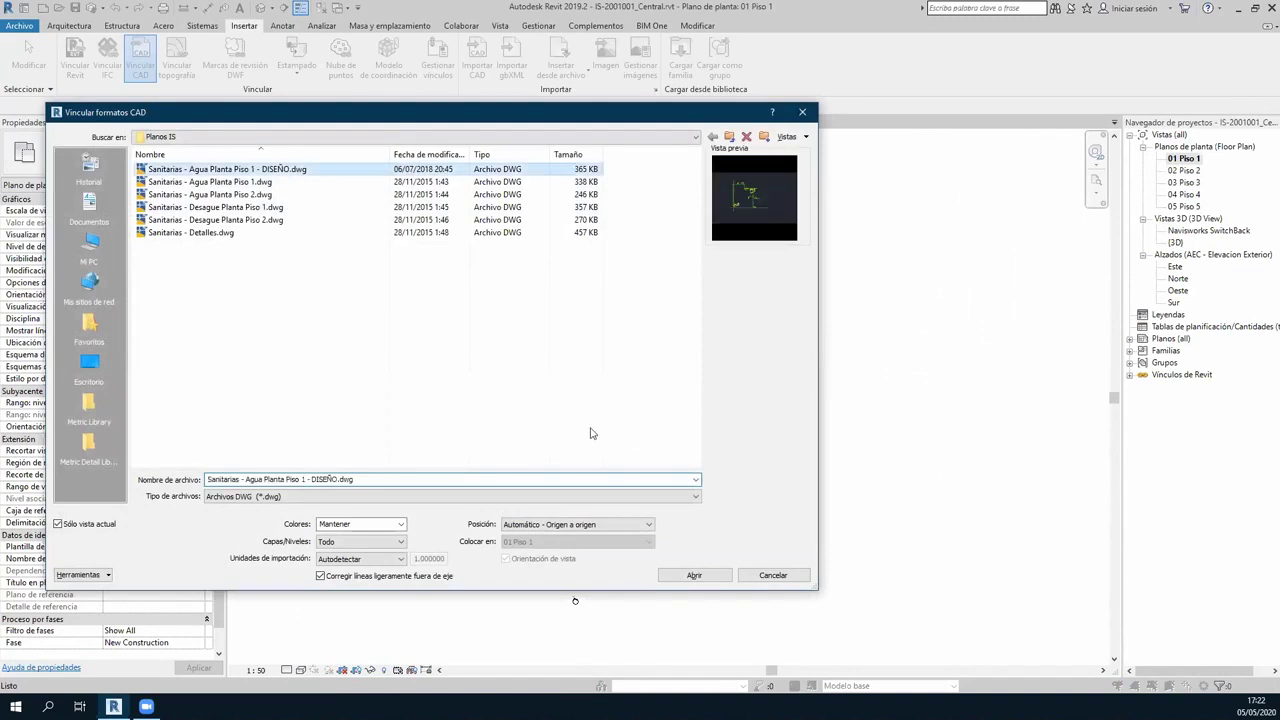
Link the DISEÑO drawing, accept the distant-geometry warning, and filter the selection to Sanitarias only.
click(694, 575)
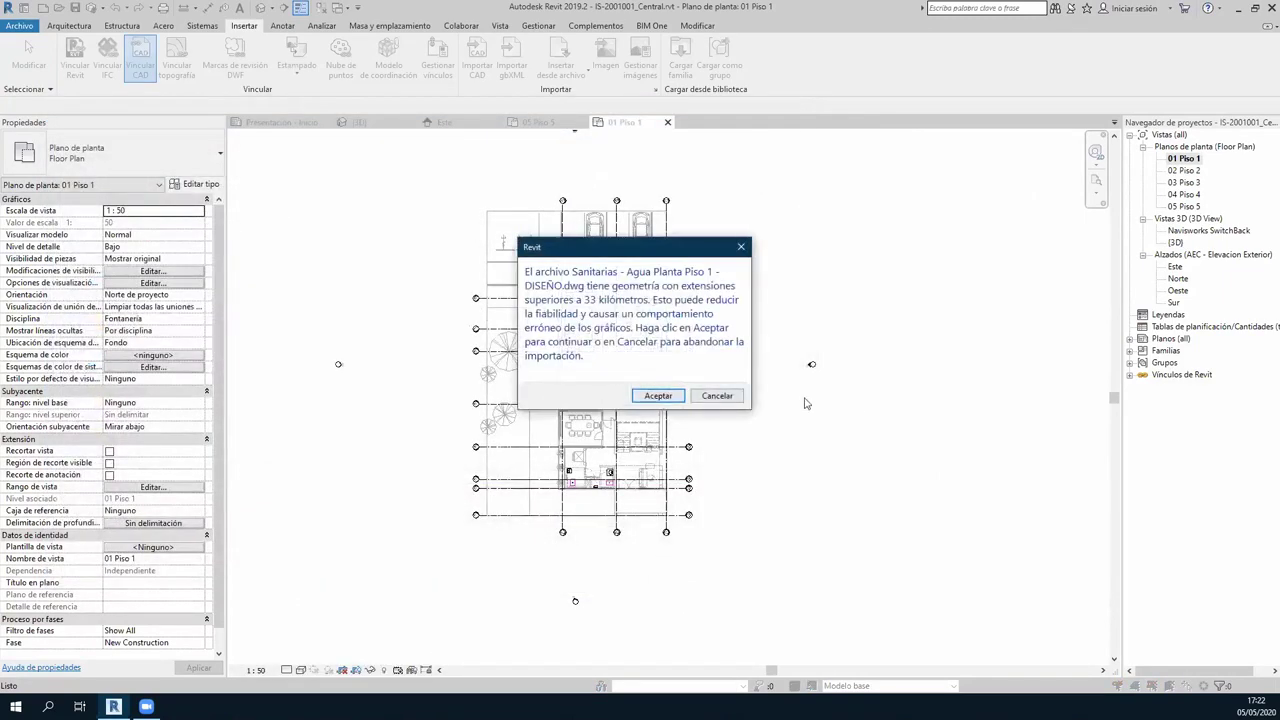
click(659, 397)
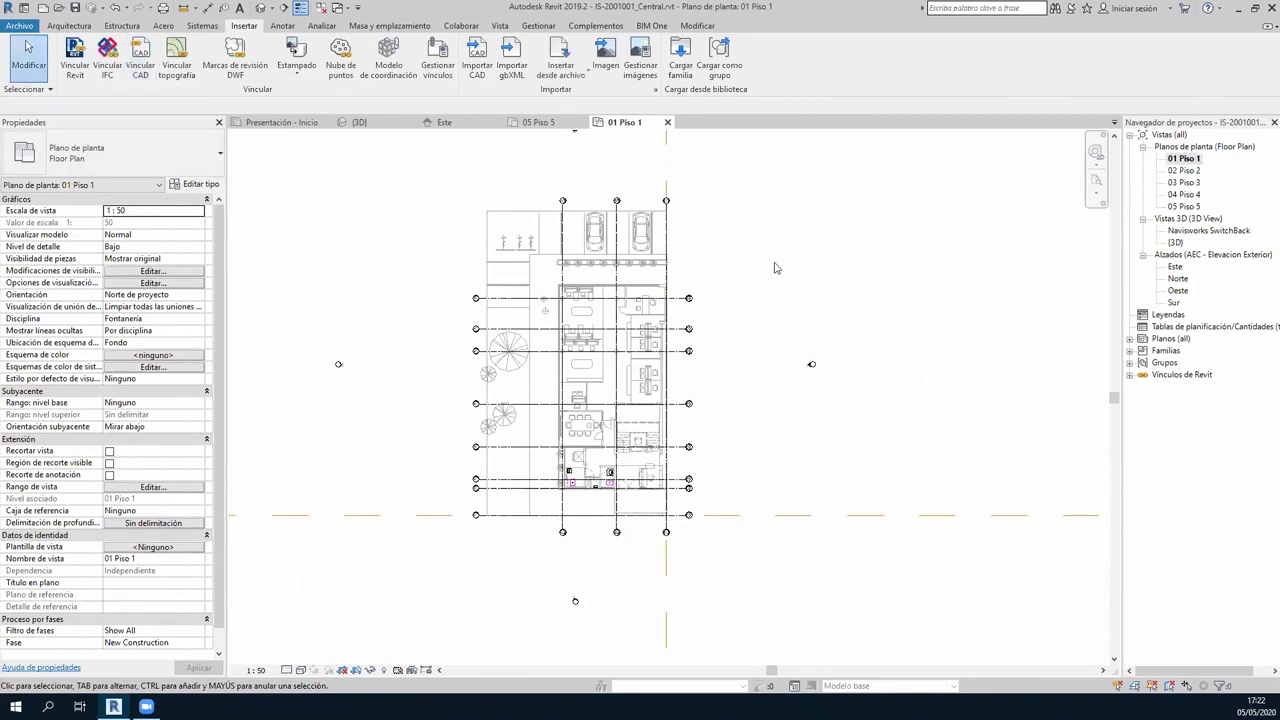
scroll(557, 435, down, 5)
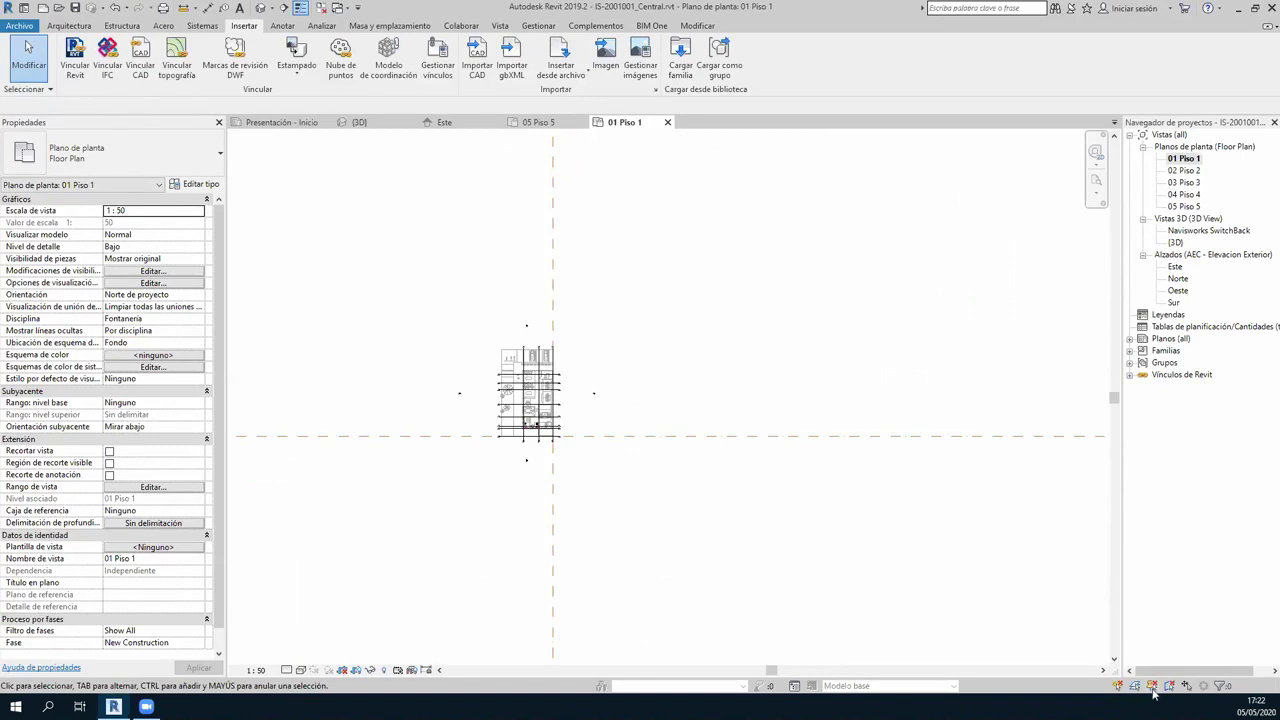
drag(600, 450, 495, 343)
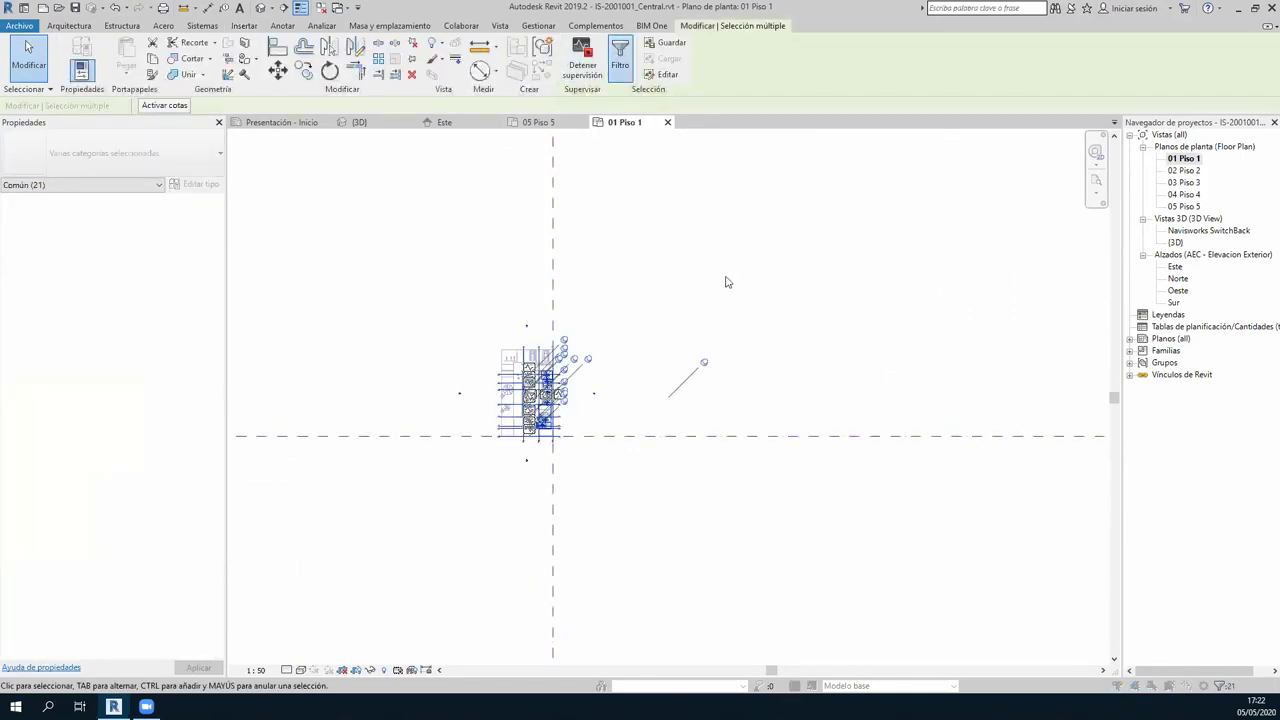
click(905, 256)
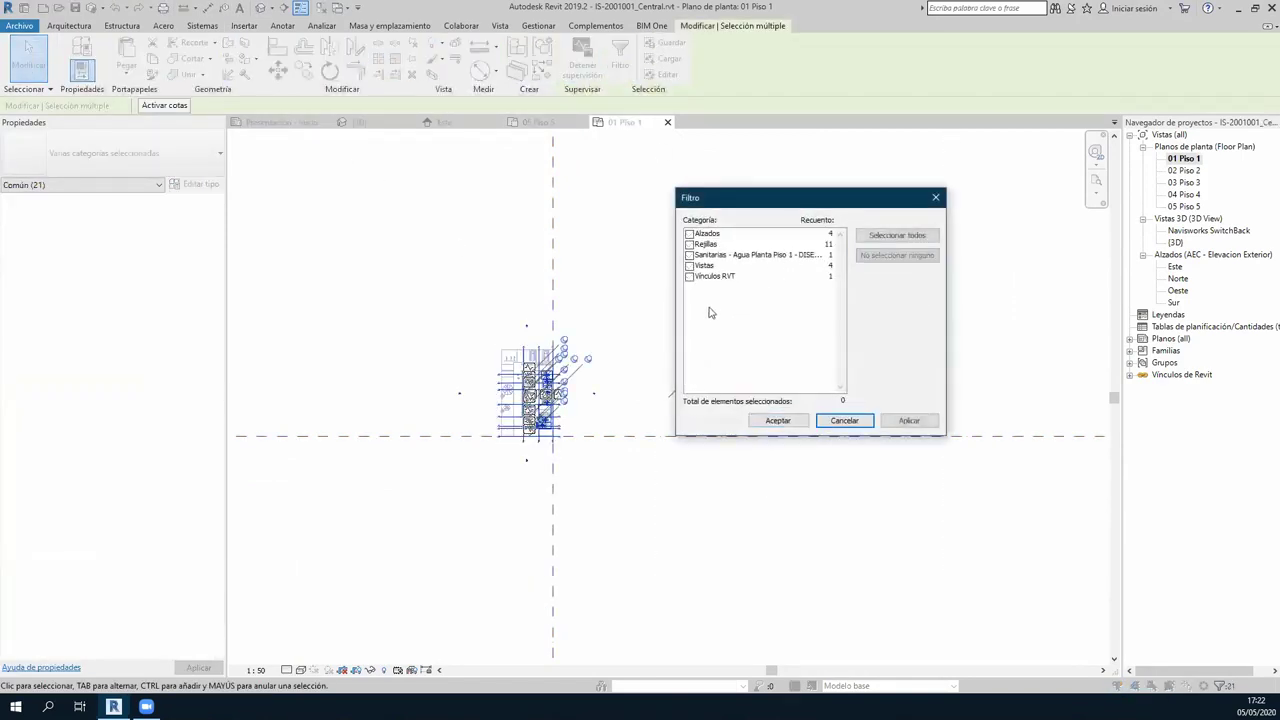
click(694, 255)
click(777, 420)
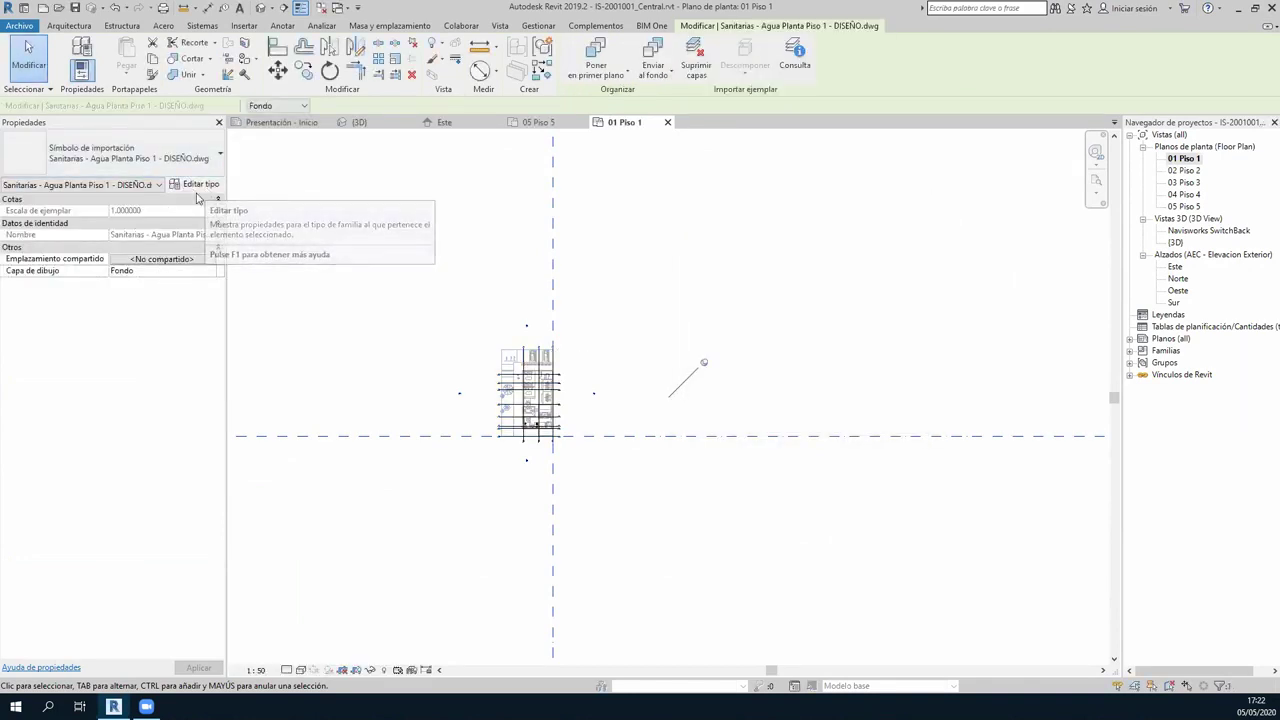
Set the linked drawing's Factor de escala to 1 in its type properties.
click(601, 274)
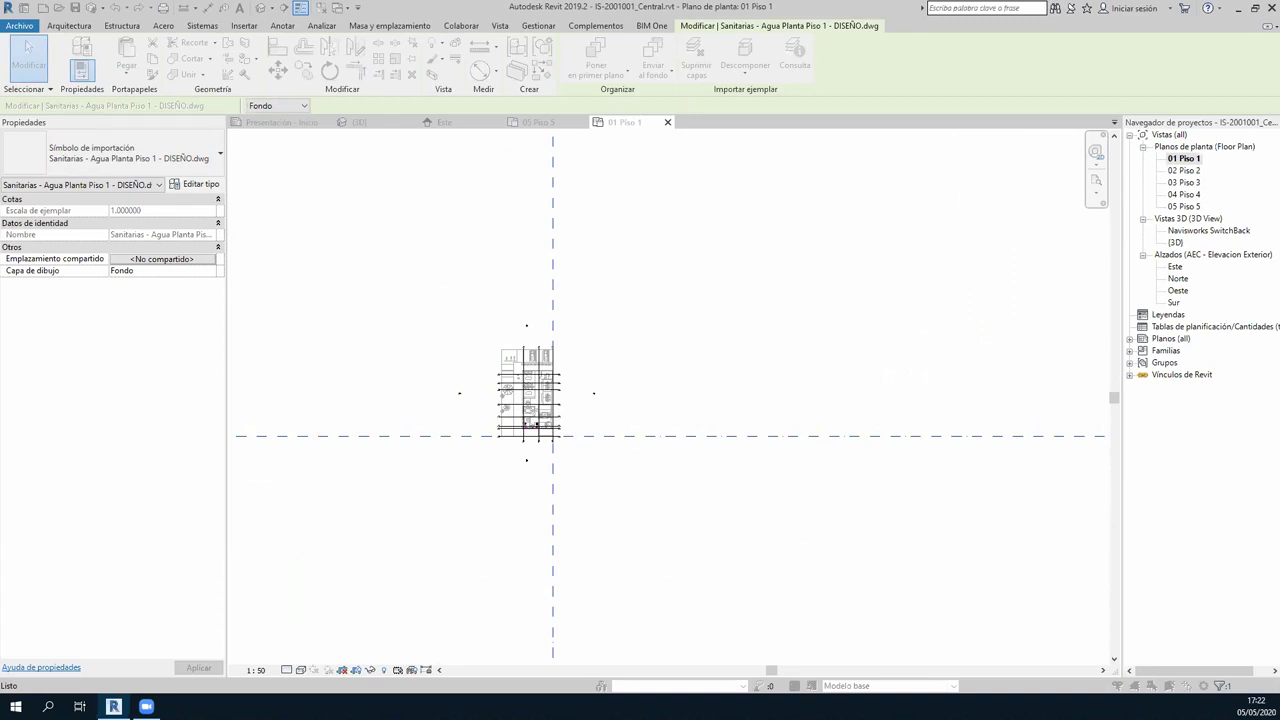
click(315, 322)
double_click(328, 322)
text(1)
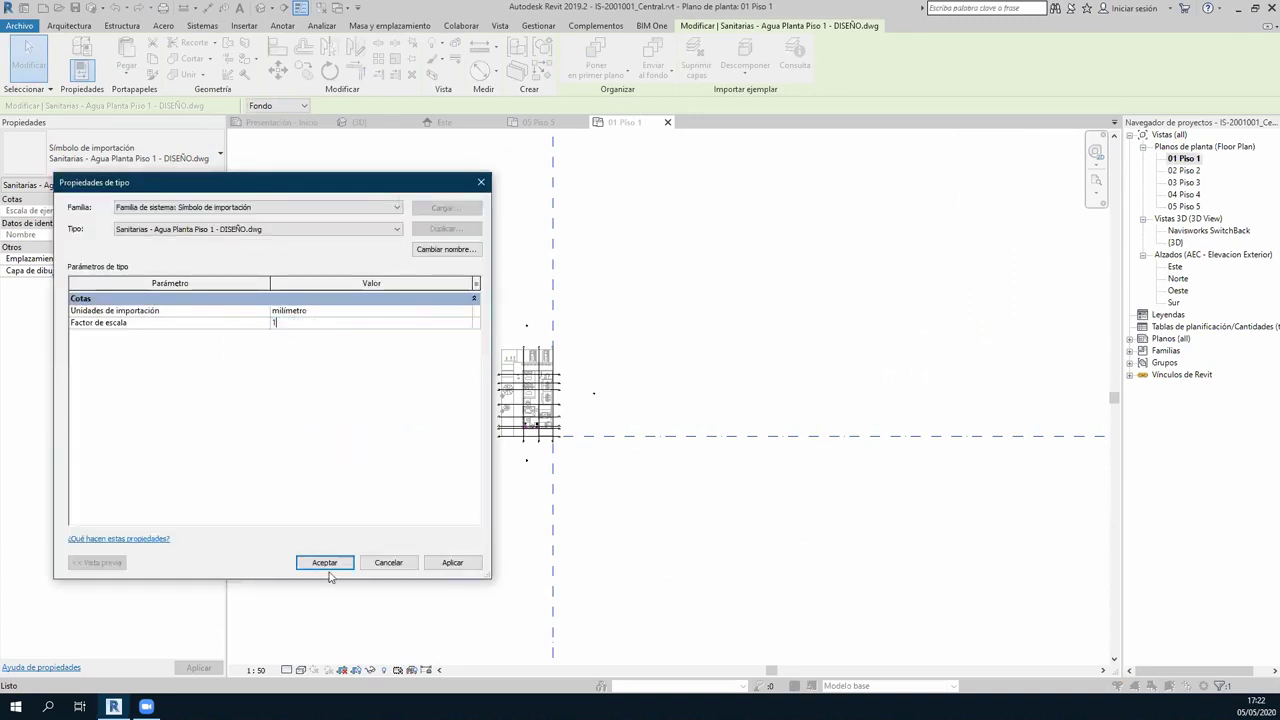
click(325, 563)
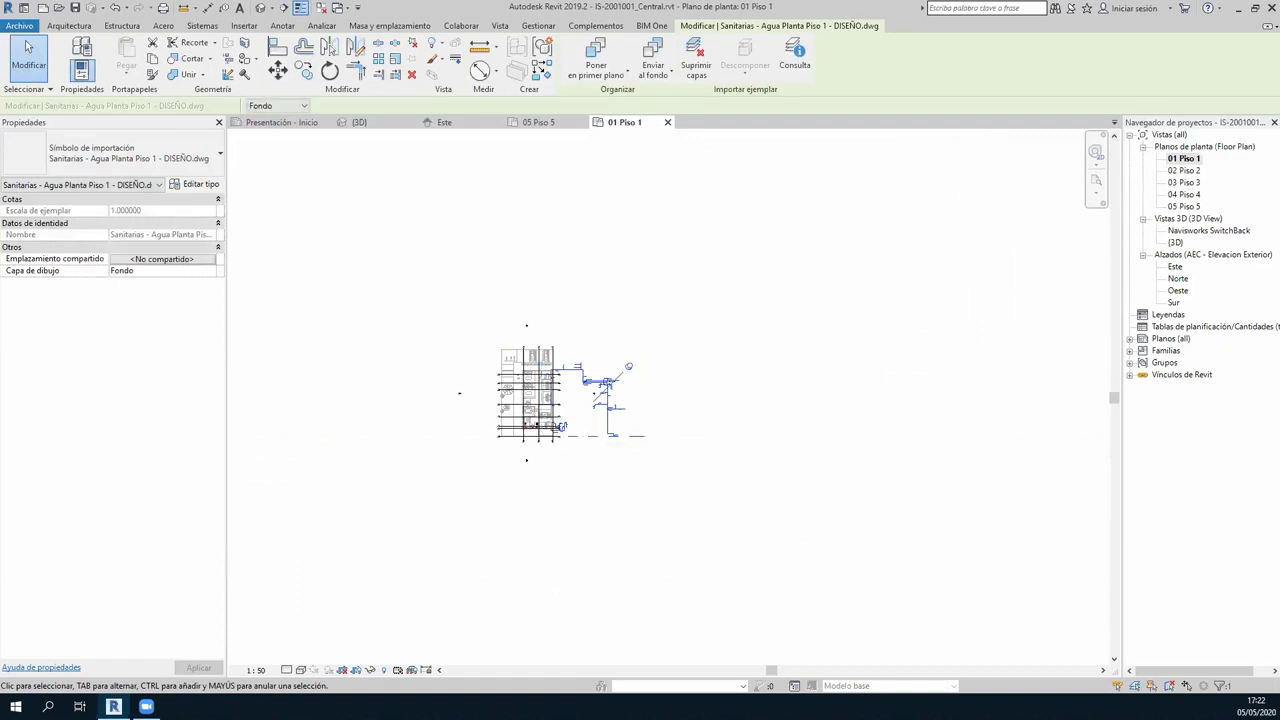
scroll(692, 406, up, 3)
scroll(640, 430, up, 3)
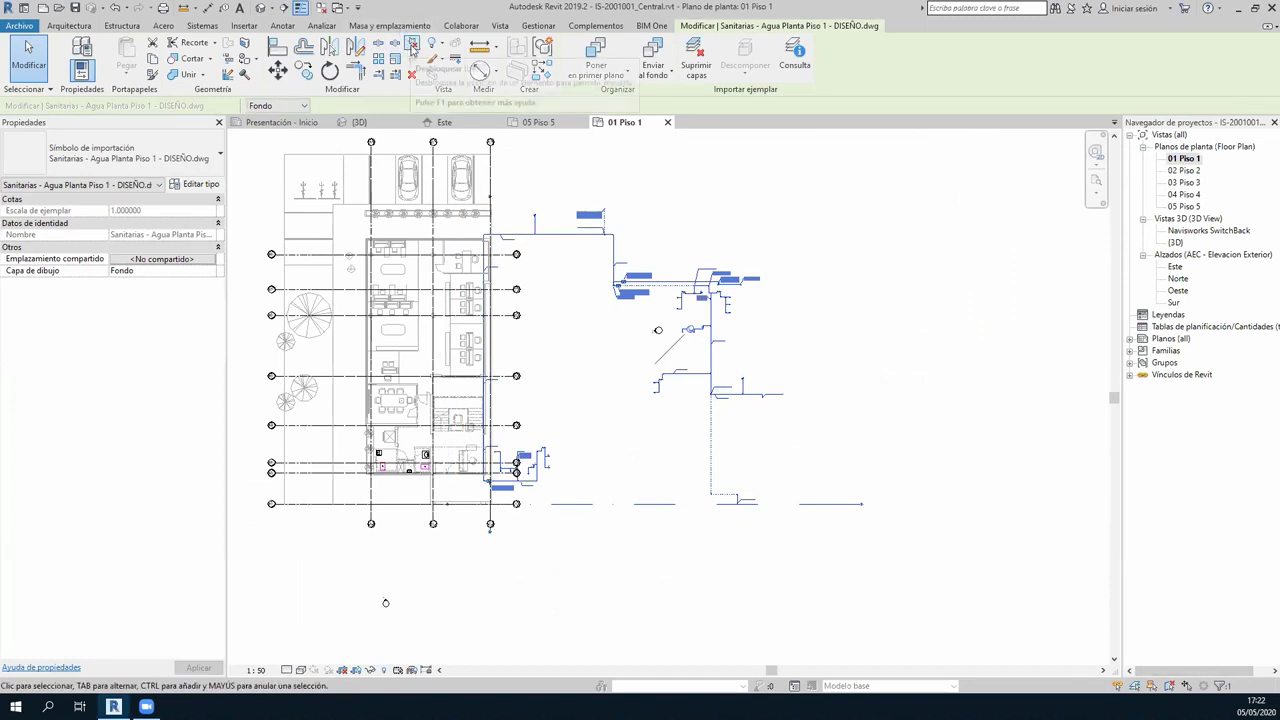
Drag the water-supply DWG closer to the building plan and deselect it.
drag(810, 241, 950, 505)
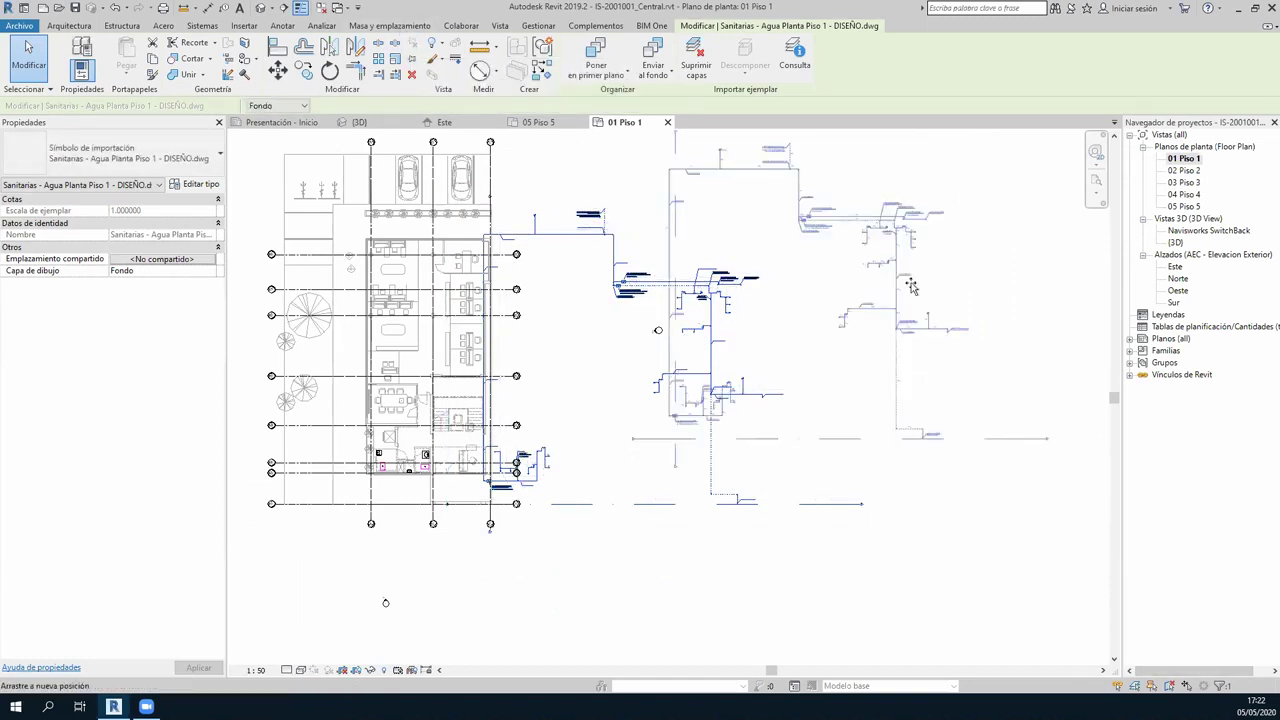
click(937, 571)
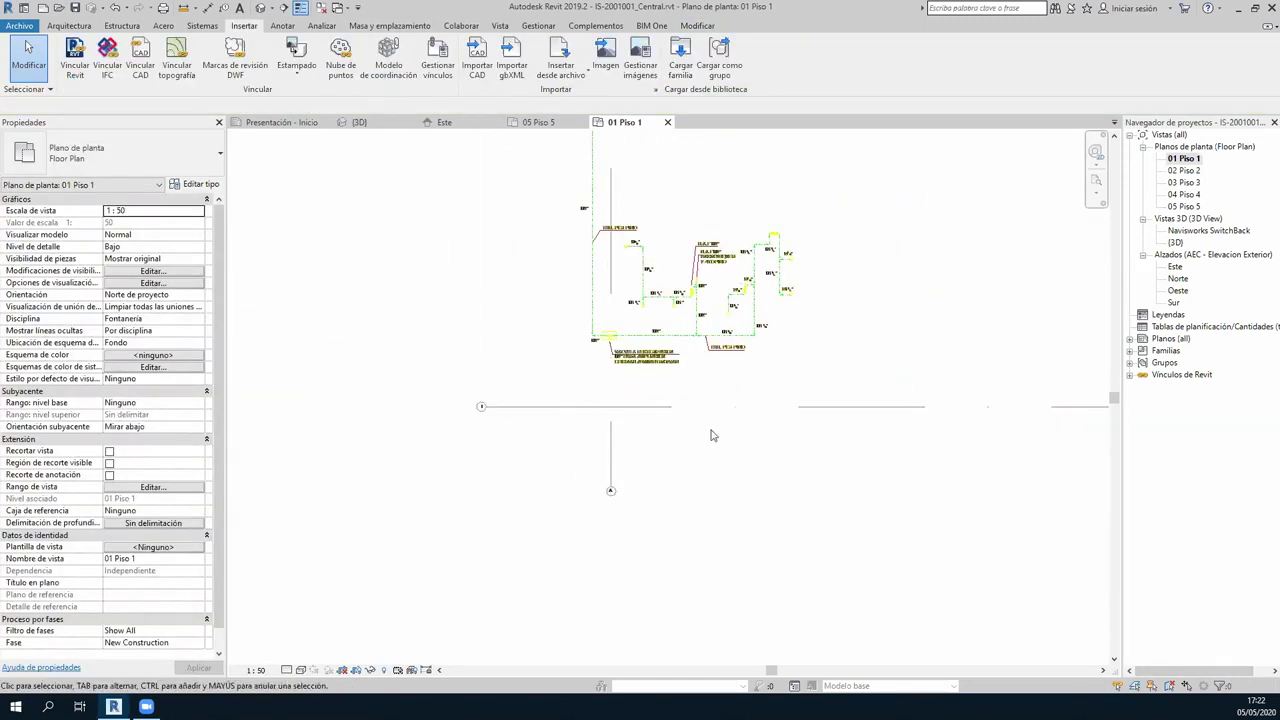
scroll(794, 528, down, 4)
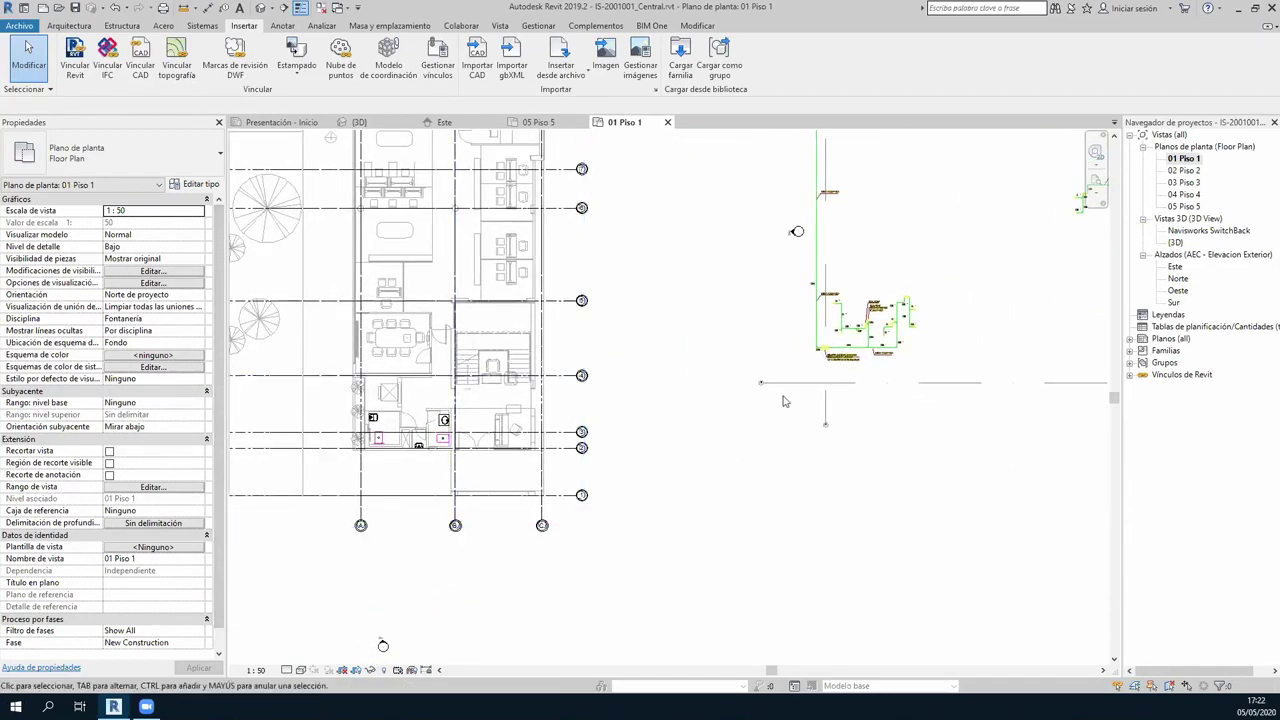
Align the matching DWG line to grid line 1 using AL.
key(a)
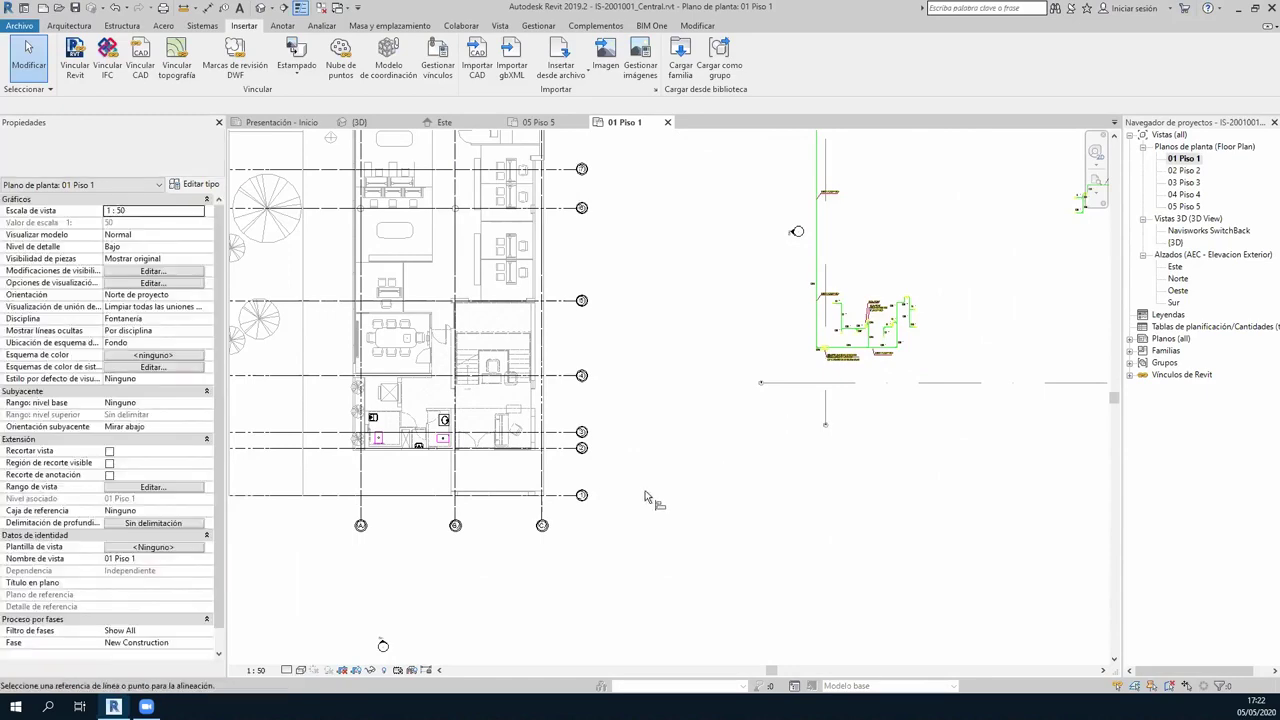
key(l)
scroll(843, 336, up, 3)
scroll(843, 336, up, 2)
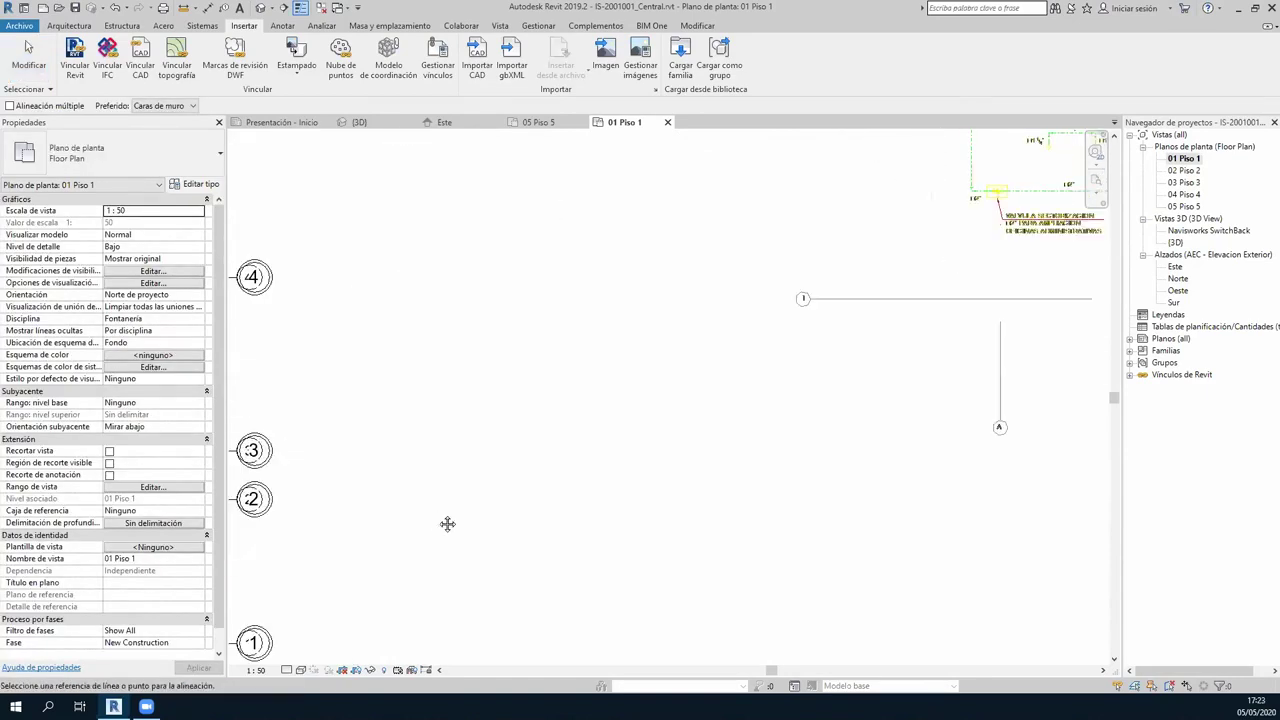
middle_drag(449, 523, 555, 383)
click(335, 506)
scroll(726, 466, down, 2)
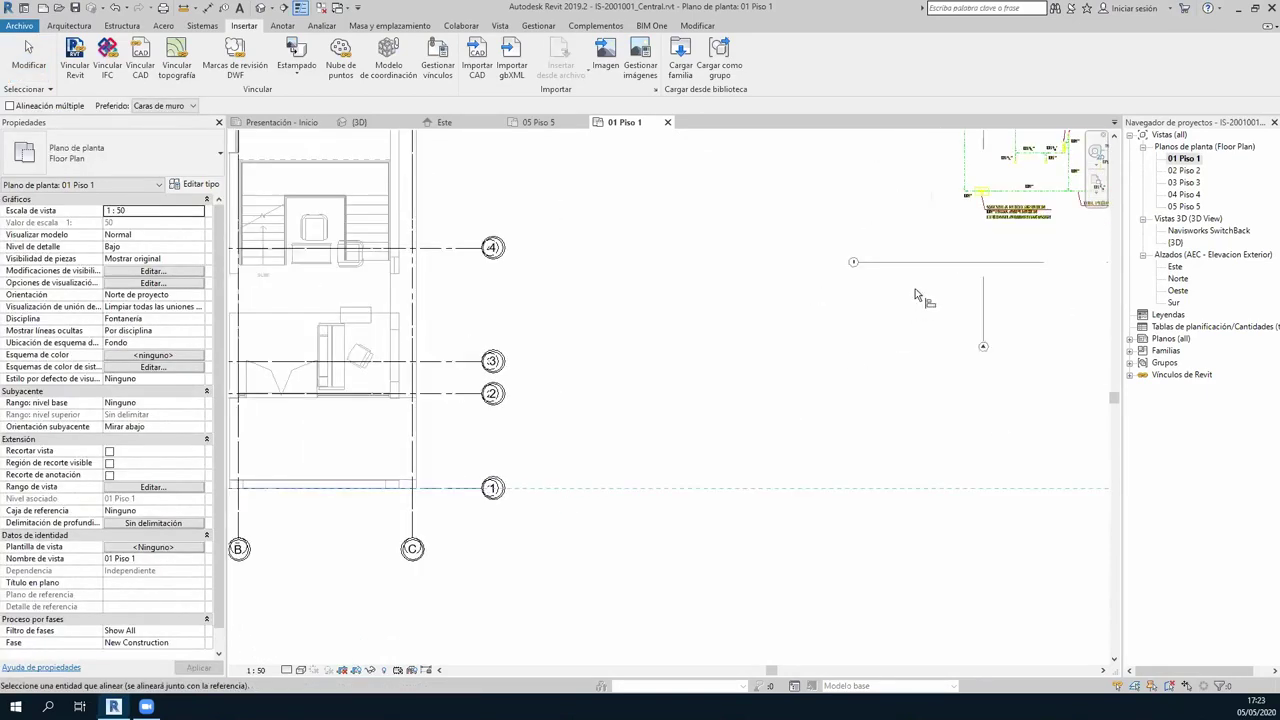
click(851, 371)
Pick a second grid line as alignment reference, then finish aligning.
scroll(834, 354, down, 2)
scroll(437, 341, up, 2)
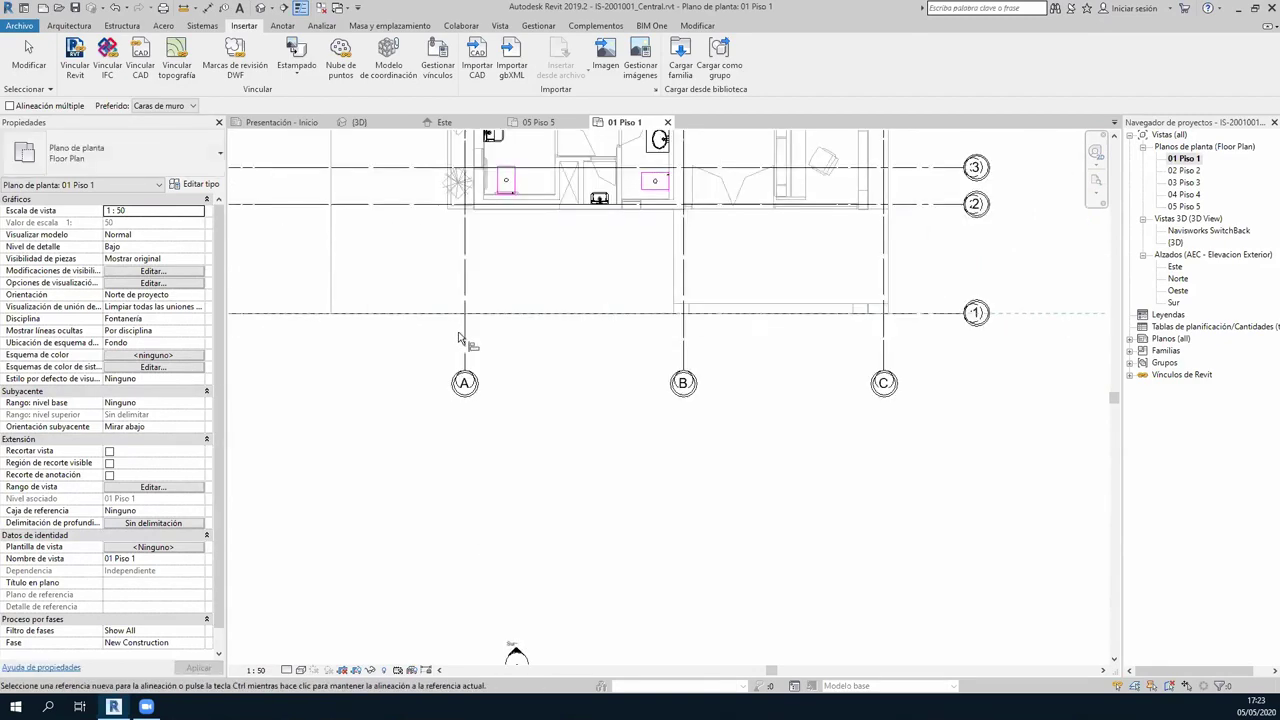
click(486, 343)
scroll(680, 409, down, 3)
scroll(783, 400, up, 1)
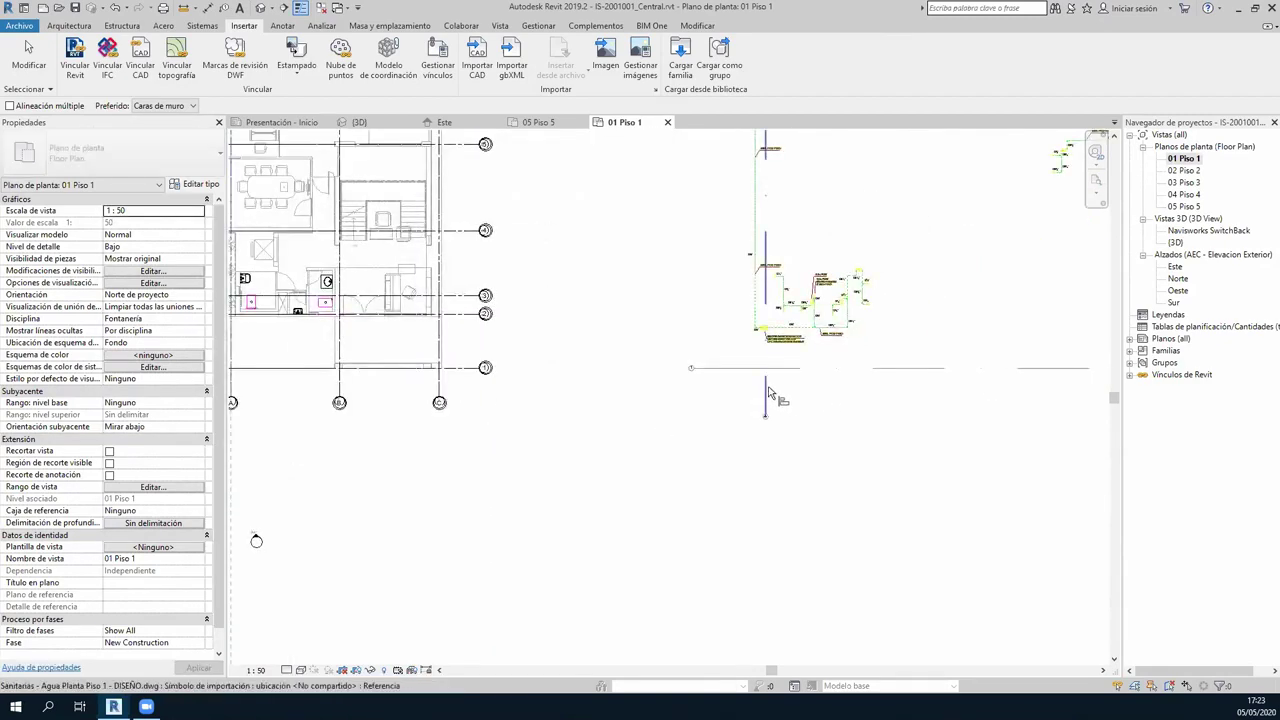
scroll(630, 450, down, 2)
scroll(384, 351, up, 2)
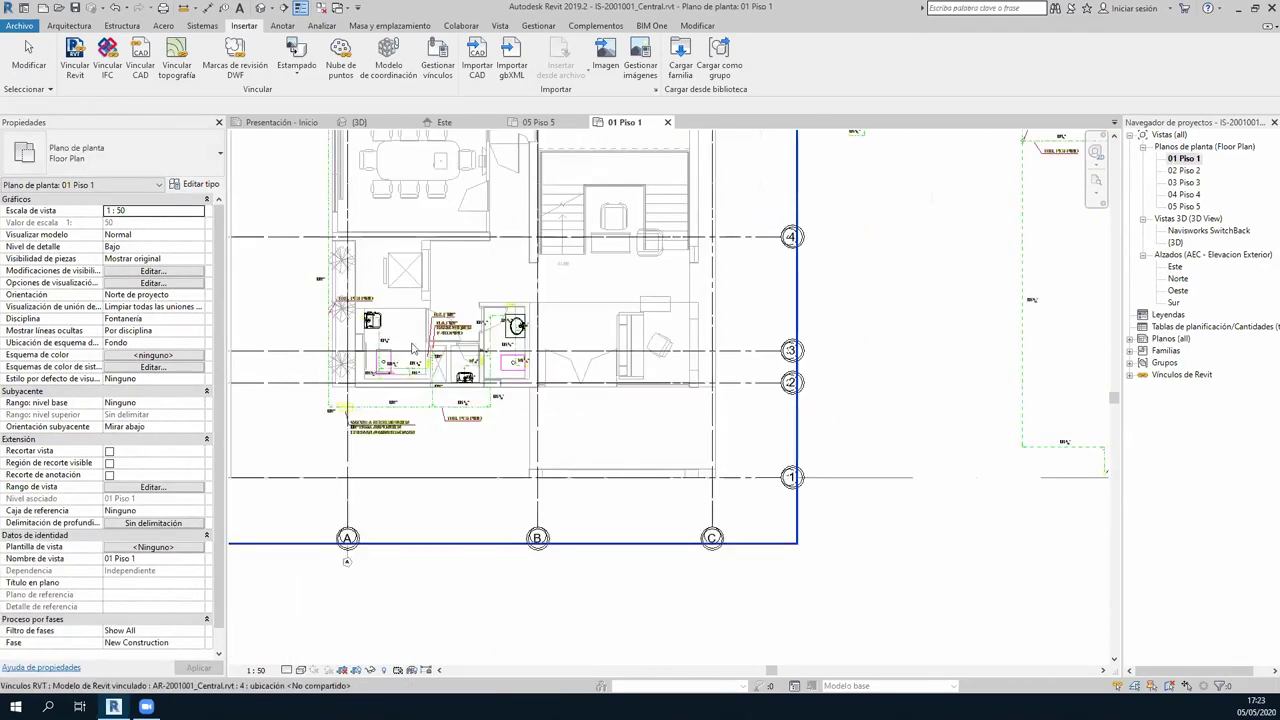
scroll(420, 340, up, 2)
scroll(500, 300, up, 2)
key(Escape)
scroll(676, 237, up, 2)
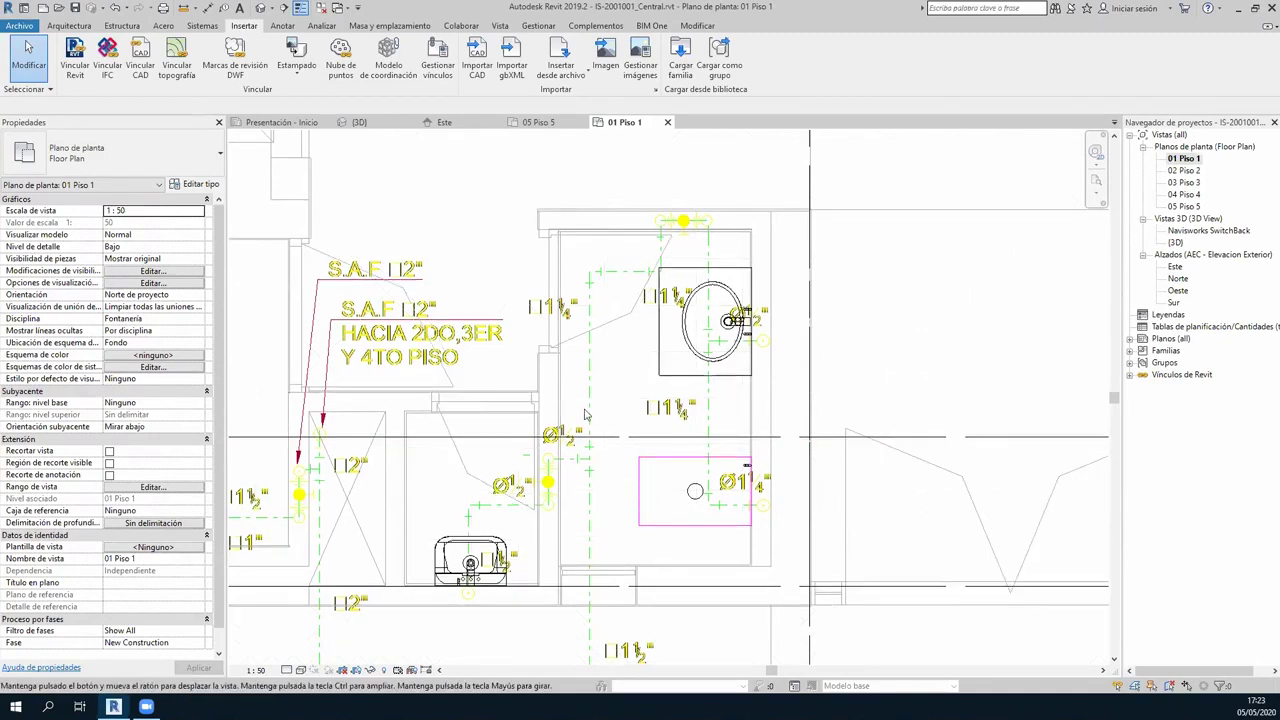
middle_drag(530, 505, 647, 340)
scroll(610, 390, up, 5)
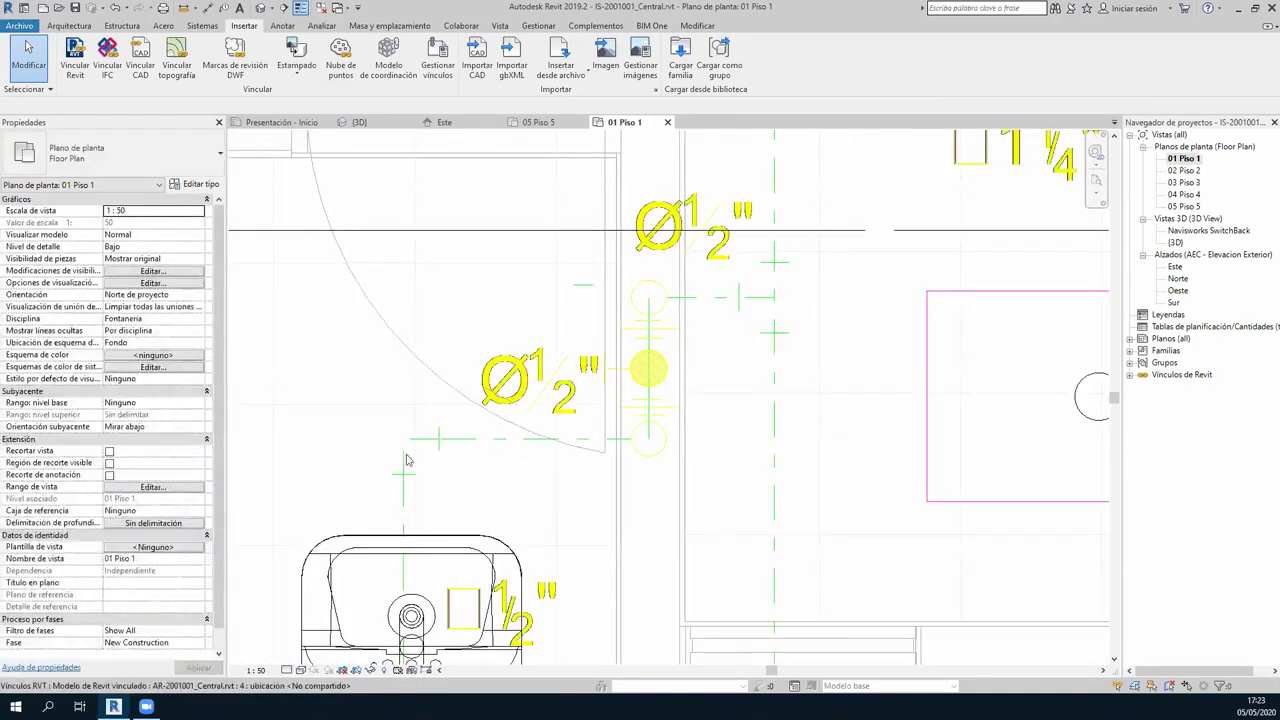
scroll(581, 519, down, 3)
scroll(586, 400, down, 3)
scroll(650, 330, down, 3)
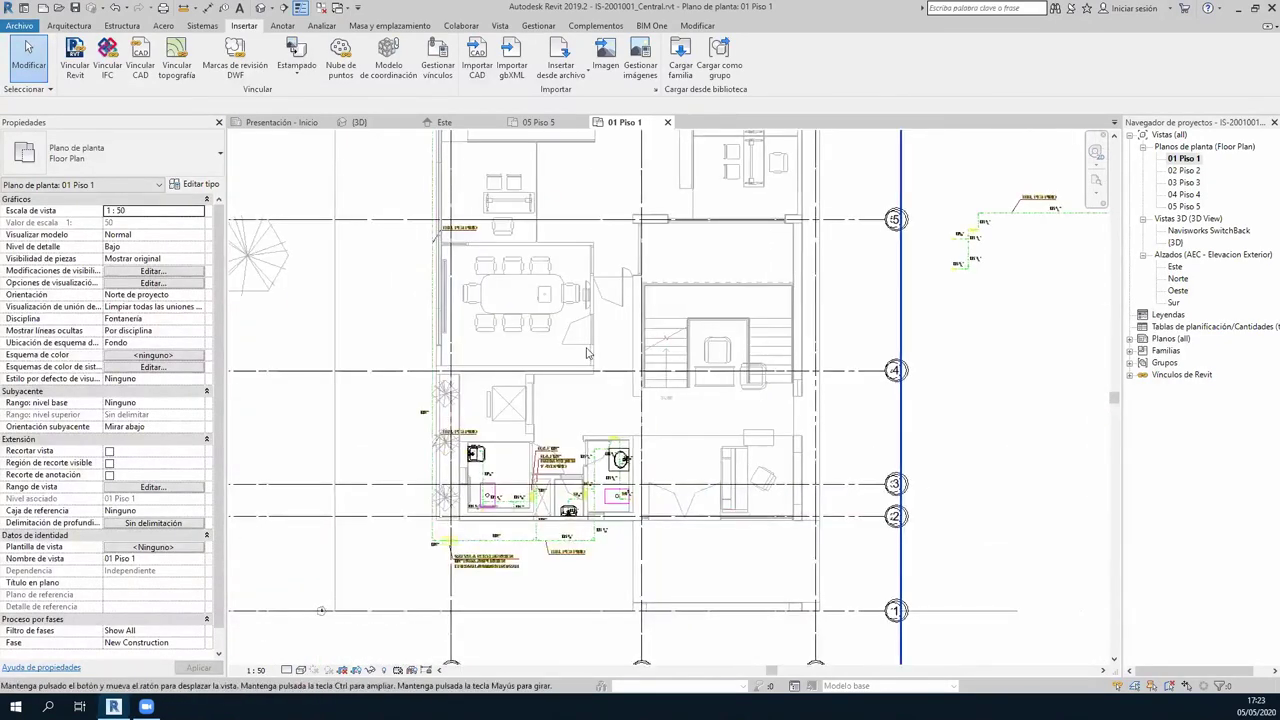
scroll(755, 260, down, 2)
click(785, 262)
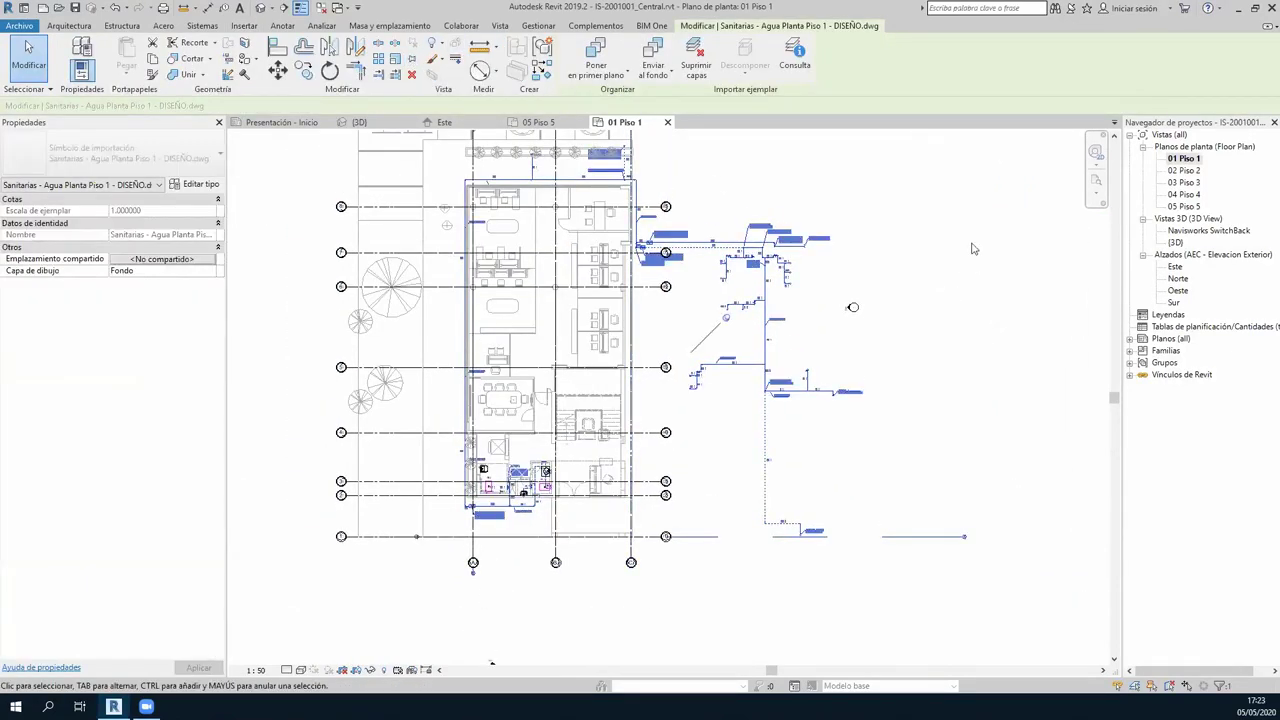
key(Escape)
key(Escape)
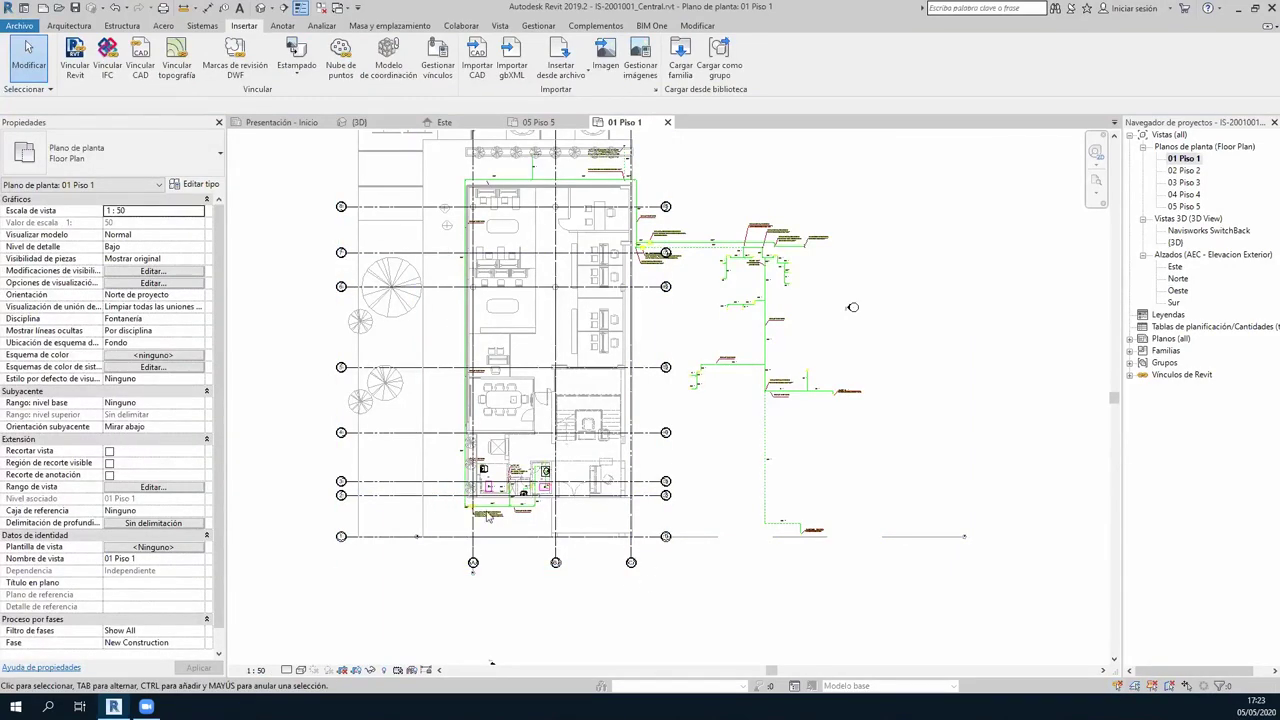
scroll(490, 508, up, 5)
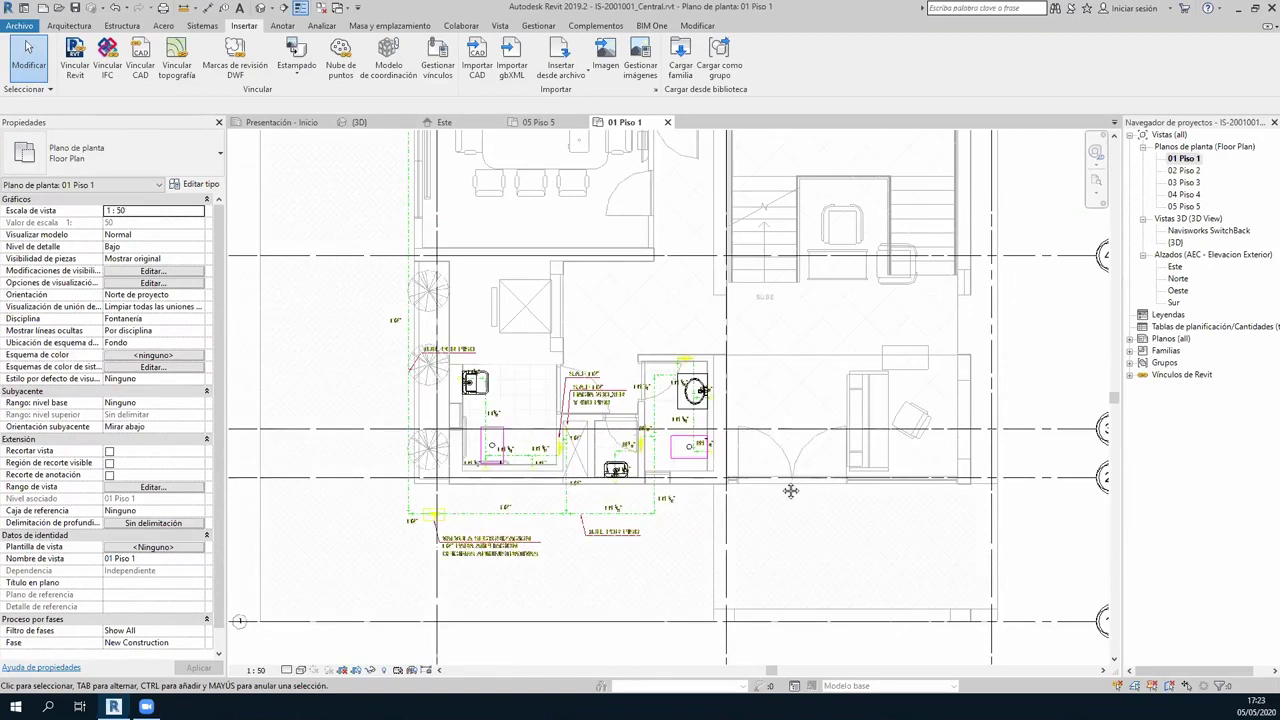
middle_drag(559, 302, 474, 284)
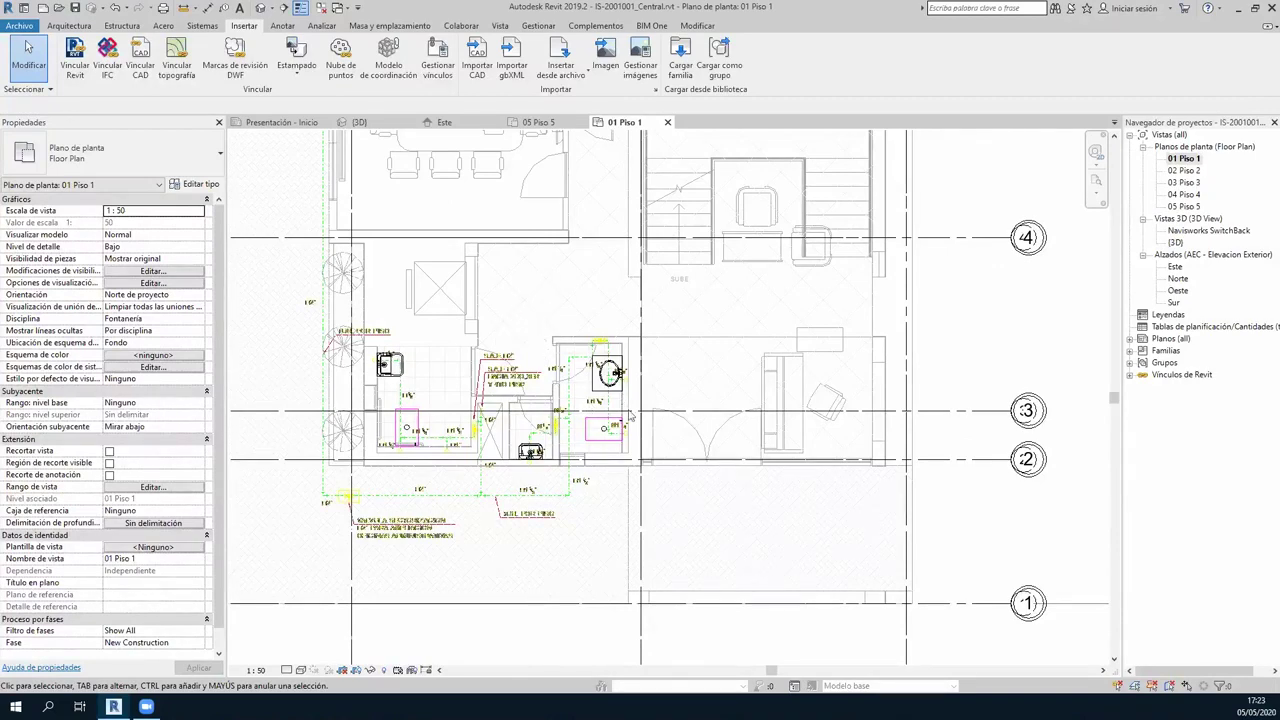
scroll(630, 415, up, 1)
scroll(630, 415, up, 2)
scroll(630, 415, up, 1)
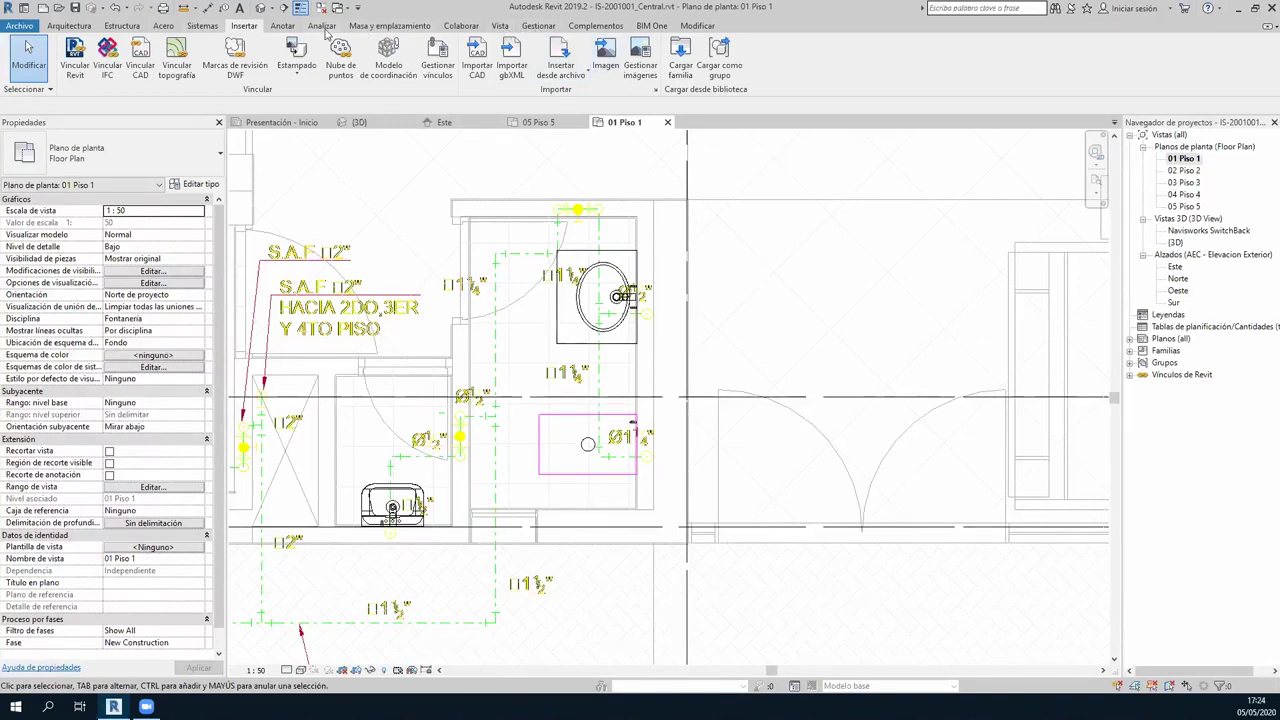
Open Configuración mecánica from the Gestionar tab's MEP Settings dropdown.
click(538, 25)
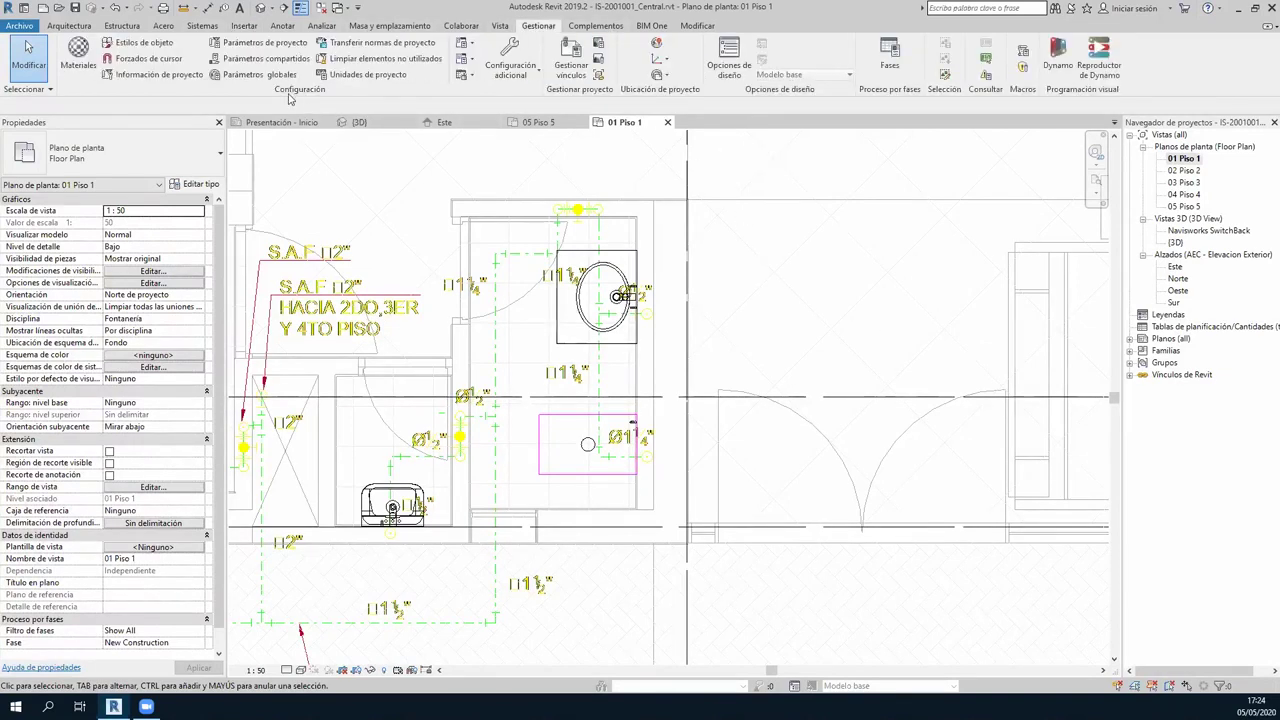
click(470, 61)
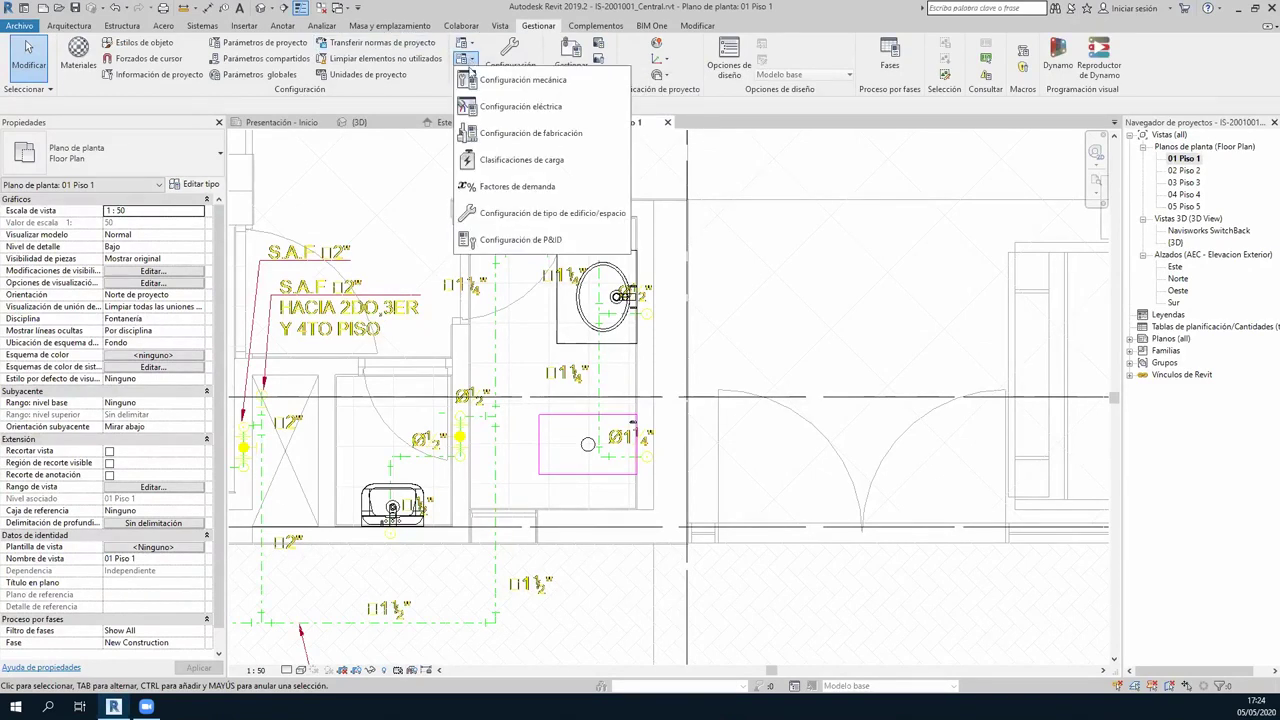
click(468, 61)
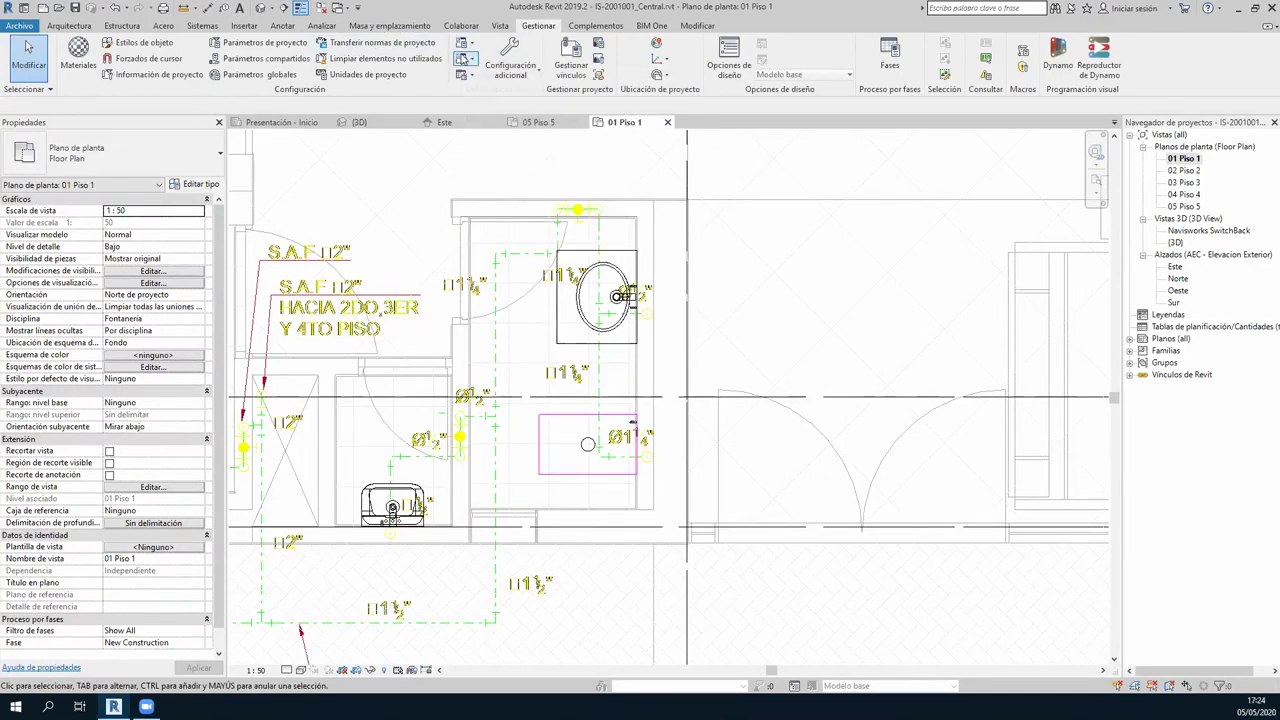
click(470, 60)
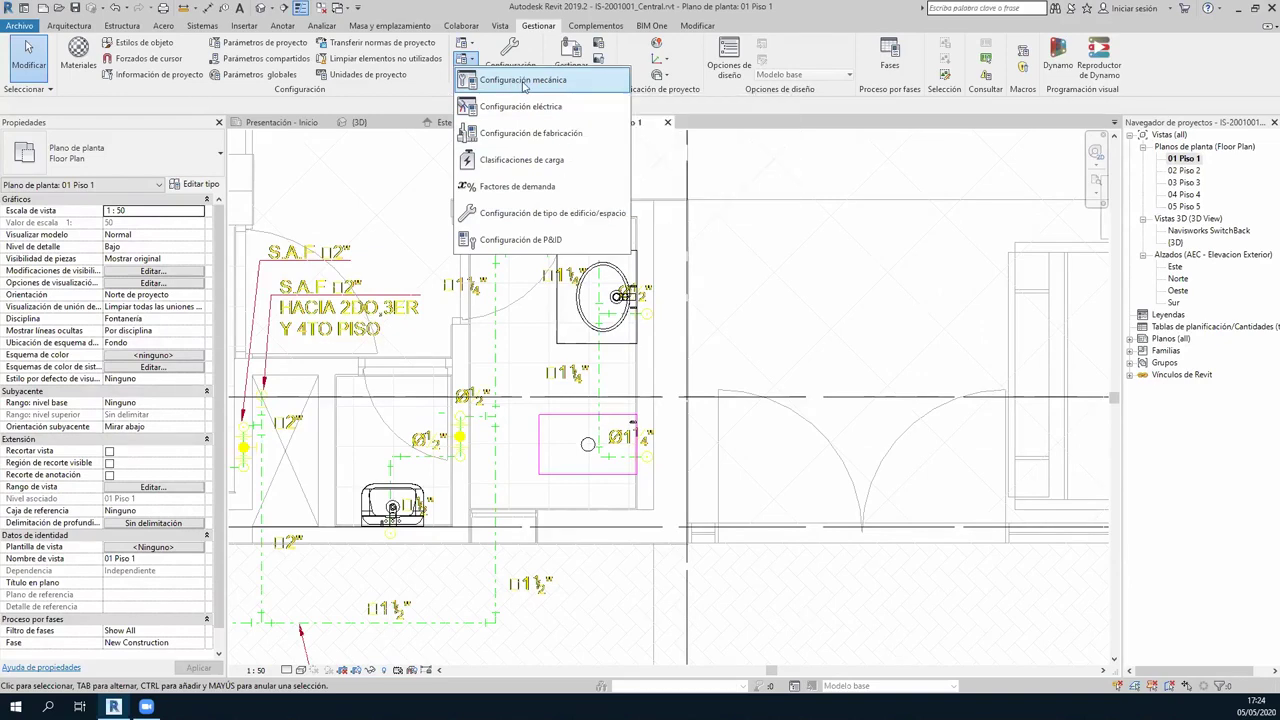
click(523, 81)
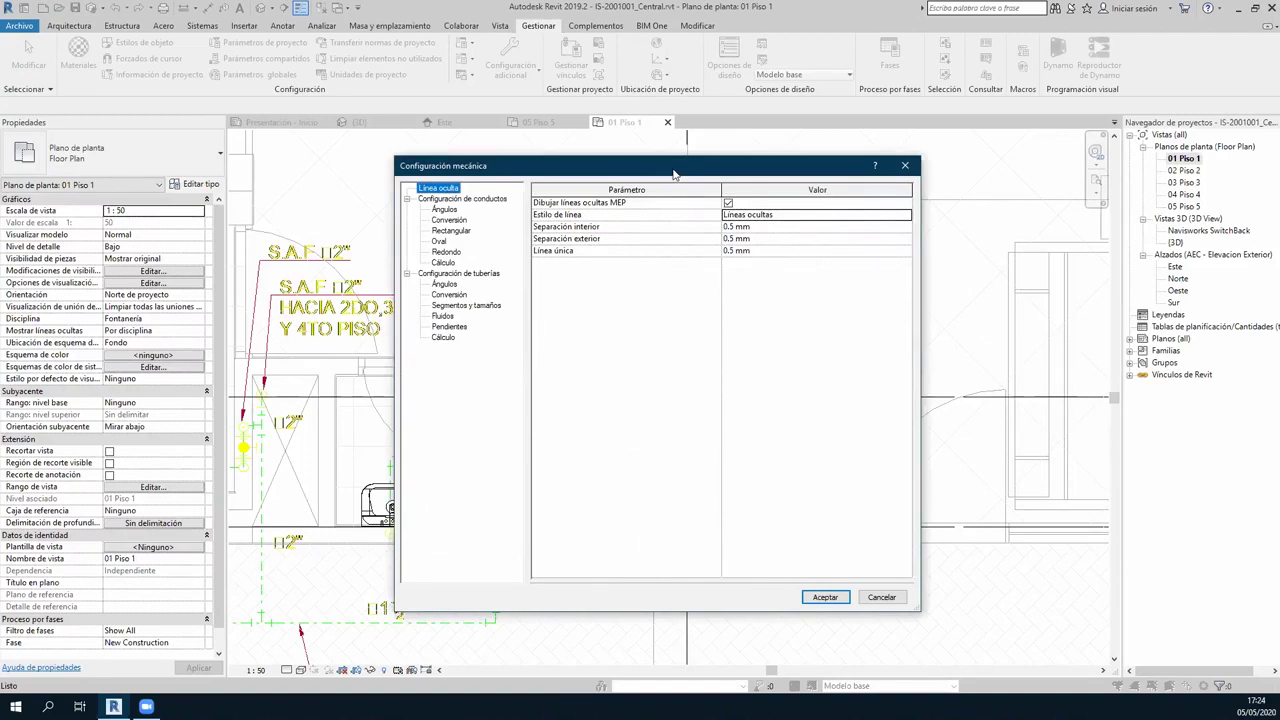
Browse the duct and pipe settings, ending on pipe Ángulos set to use any angle.
drag(680, 170, 686, 170)
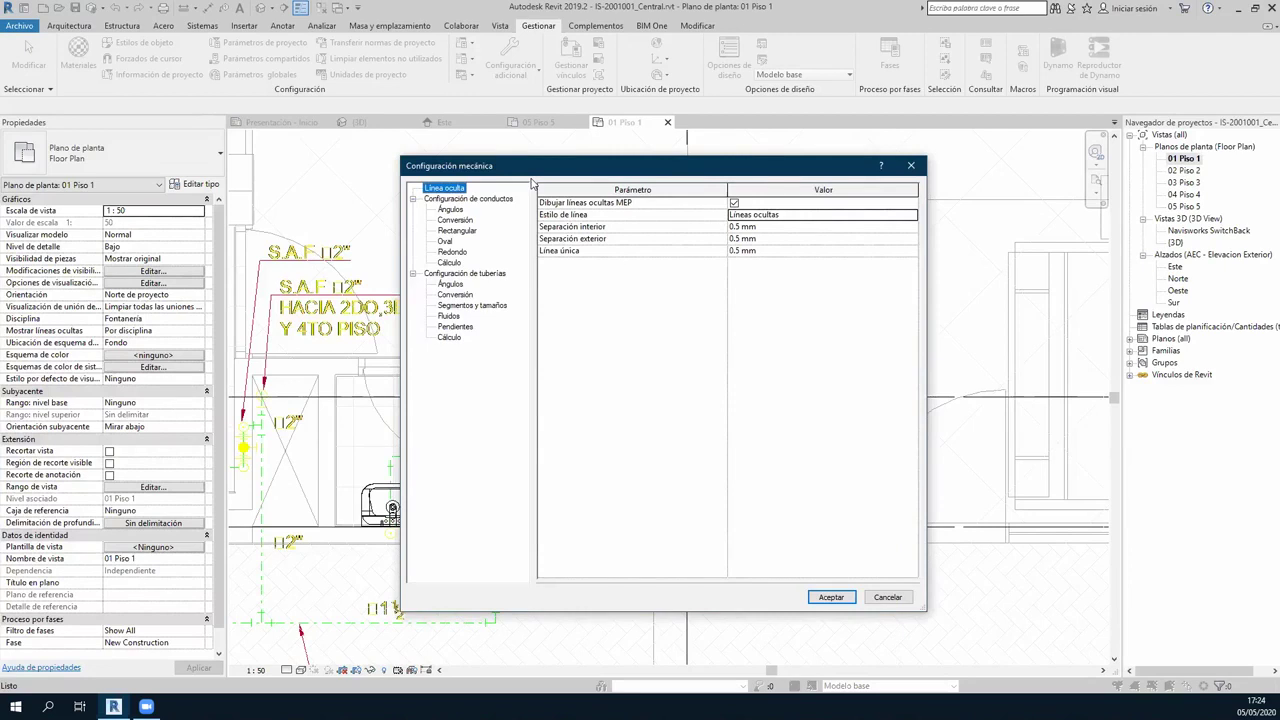
drag(549, 169, 532, 168)
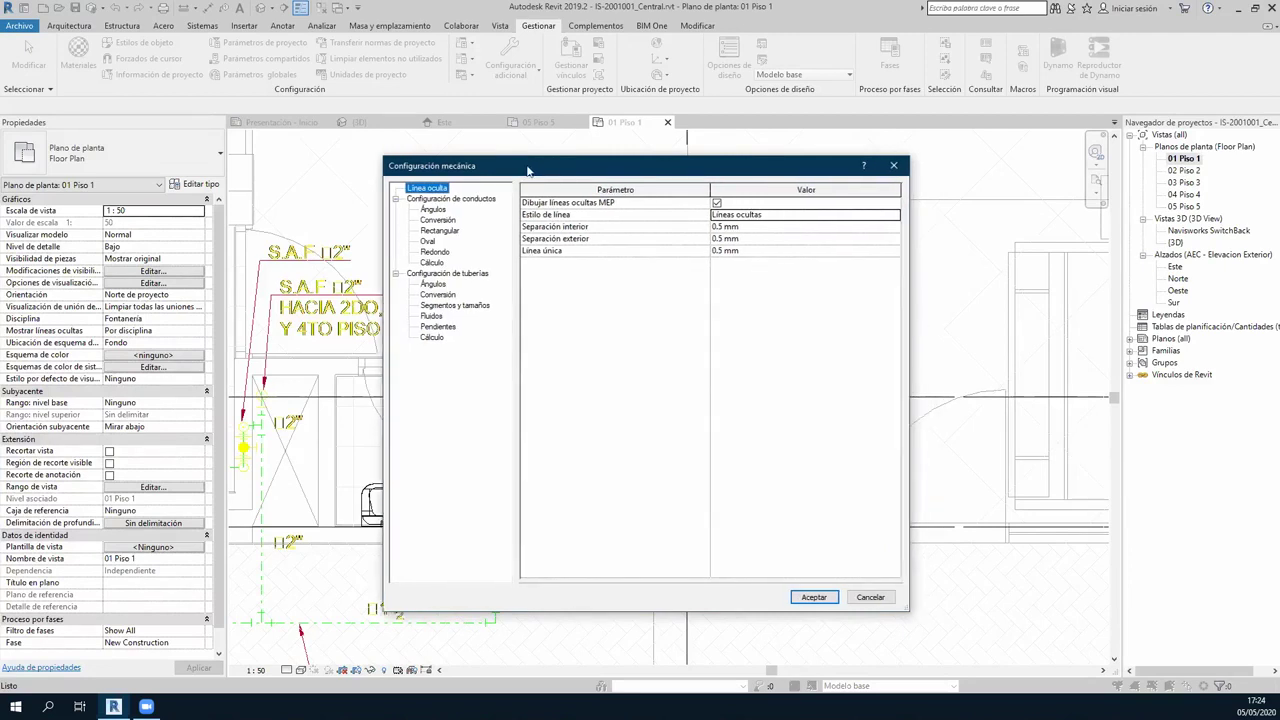
click(474, 201)
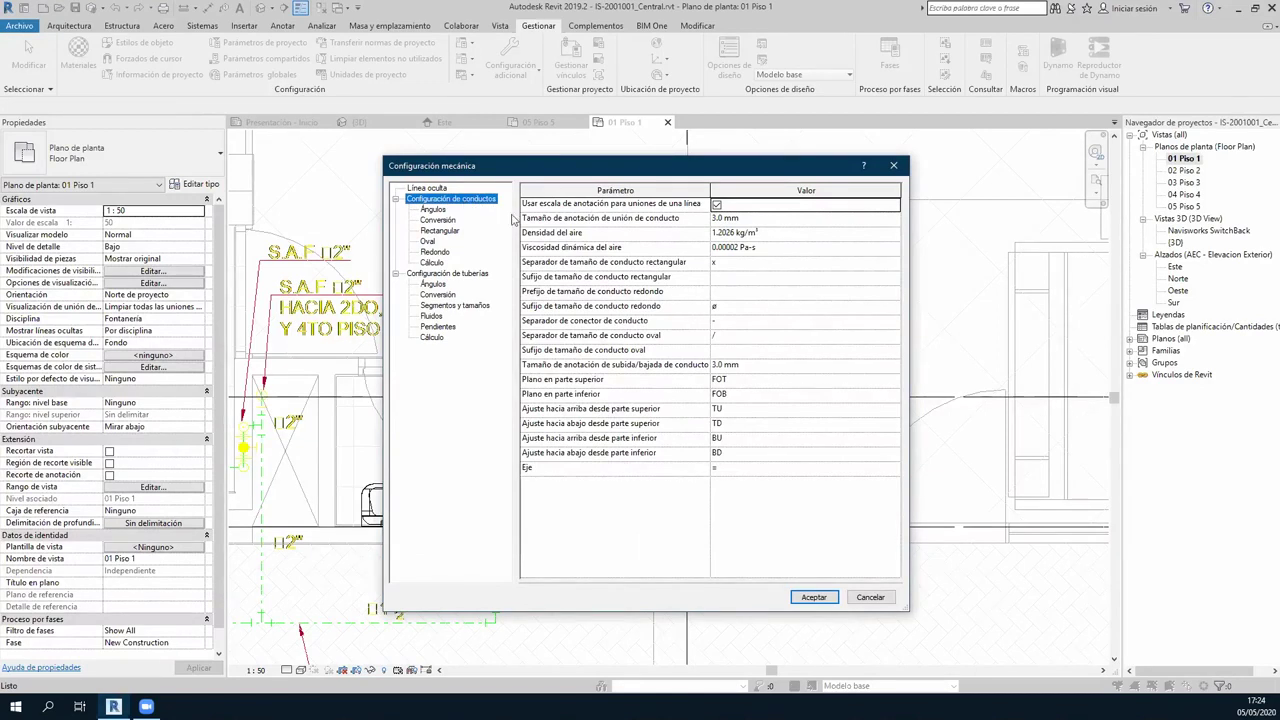
click(458, 274)
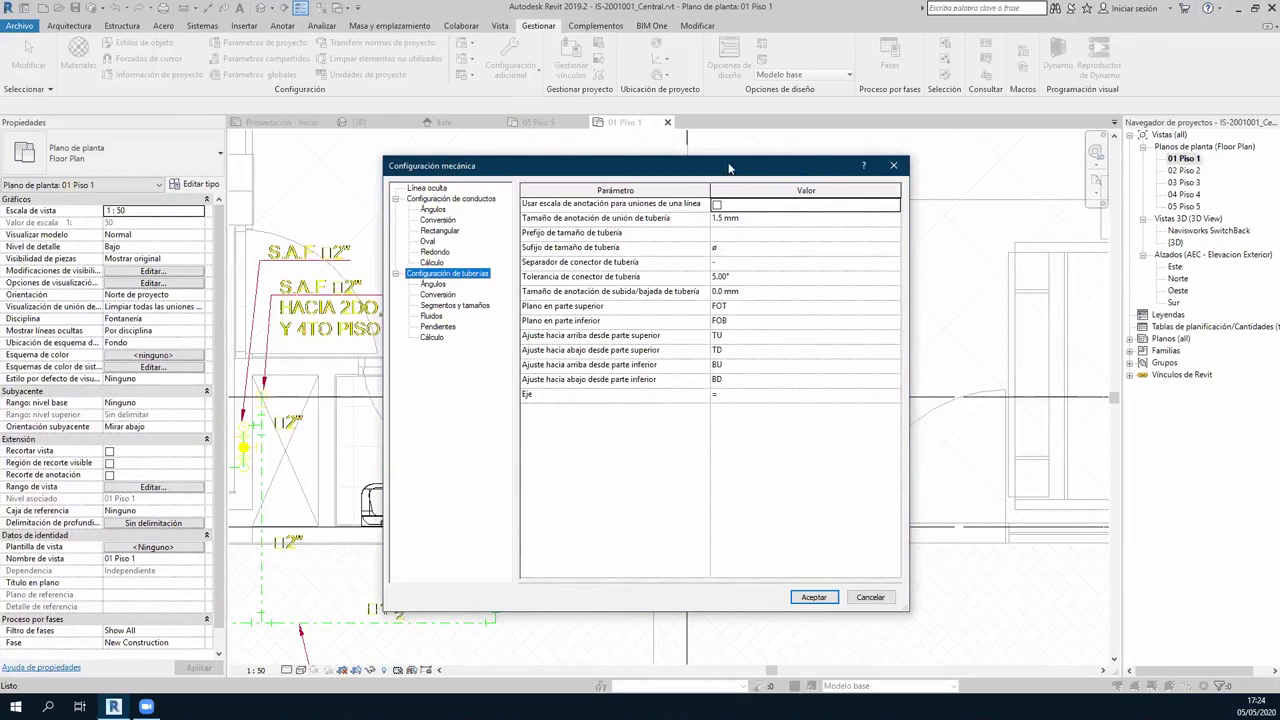
drag(729, 168, 723, 167)
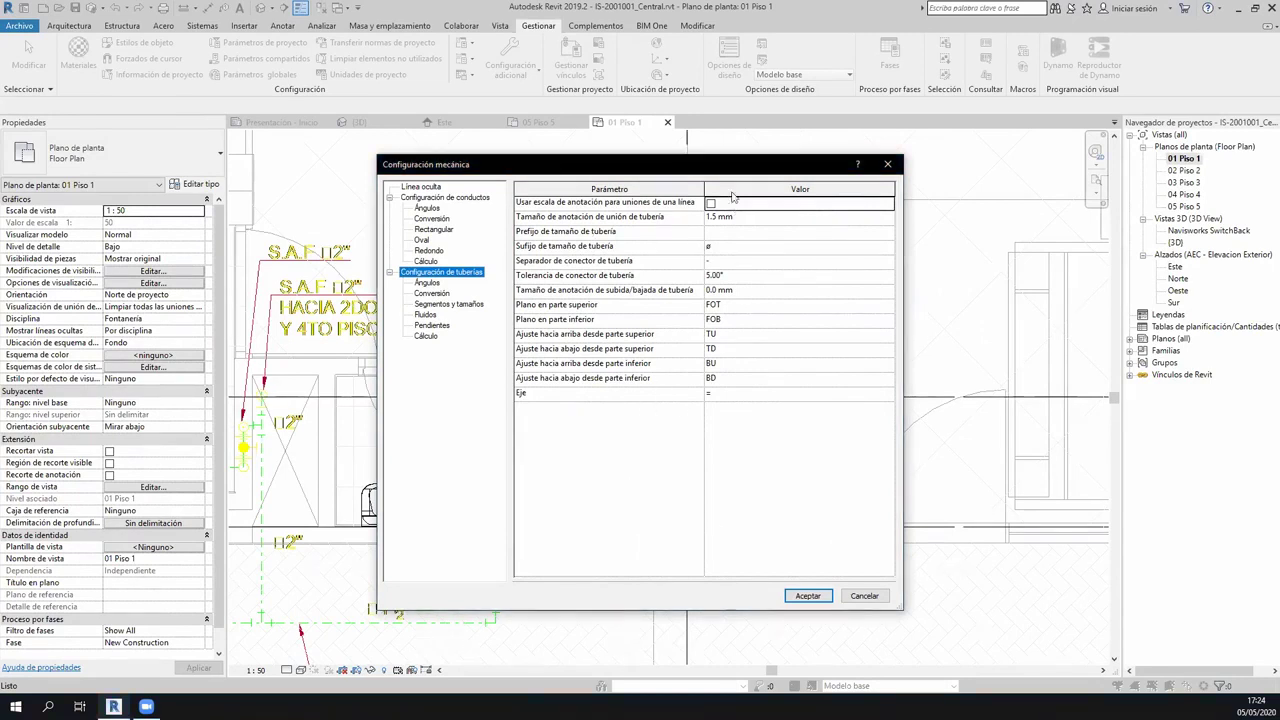
drag(724, 157, 729, 152)
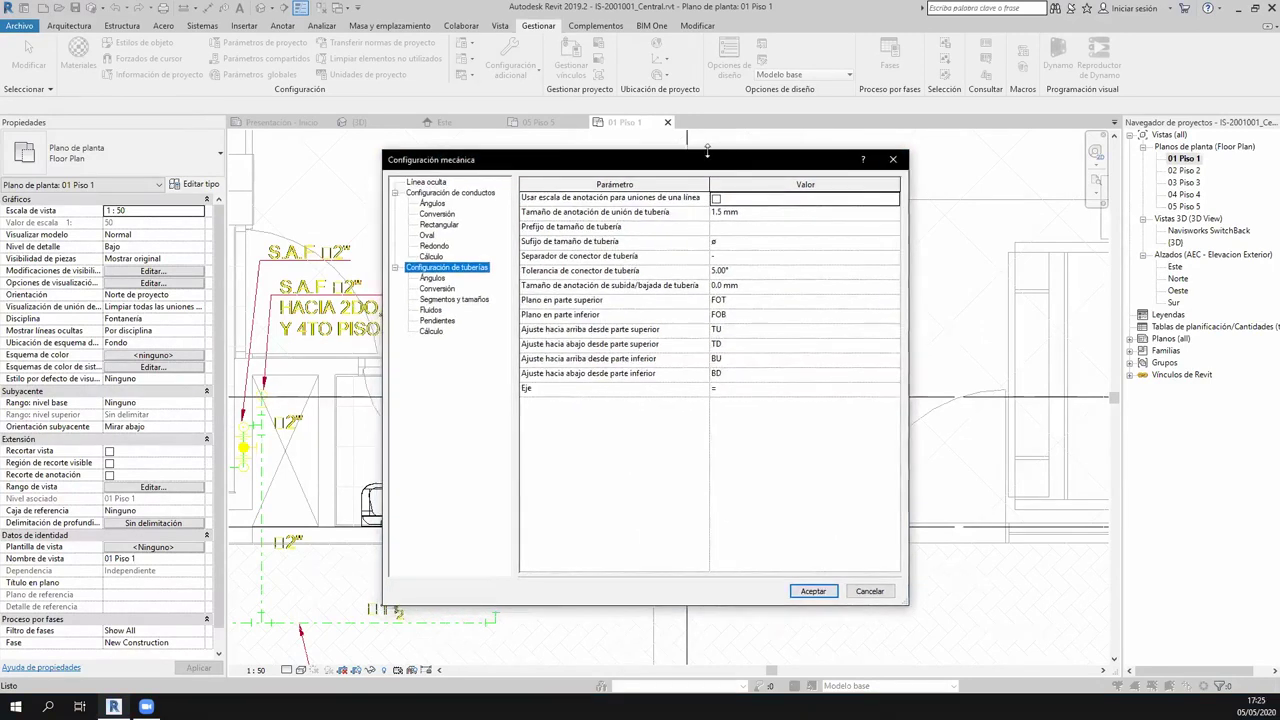
click(436, 278)
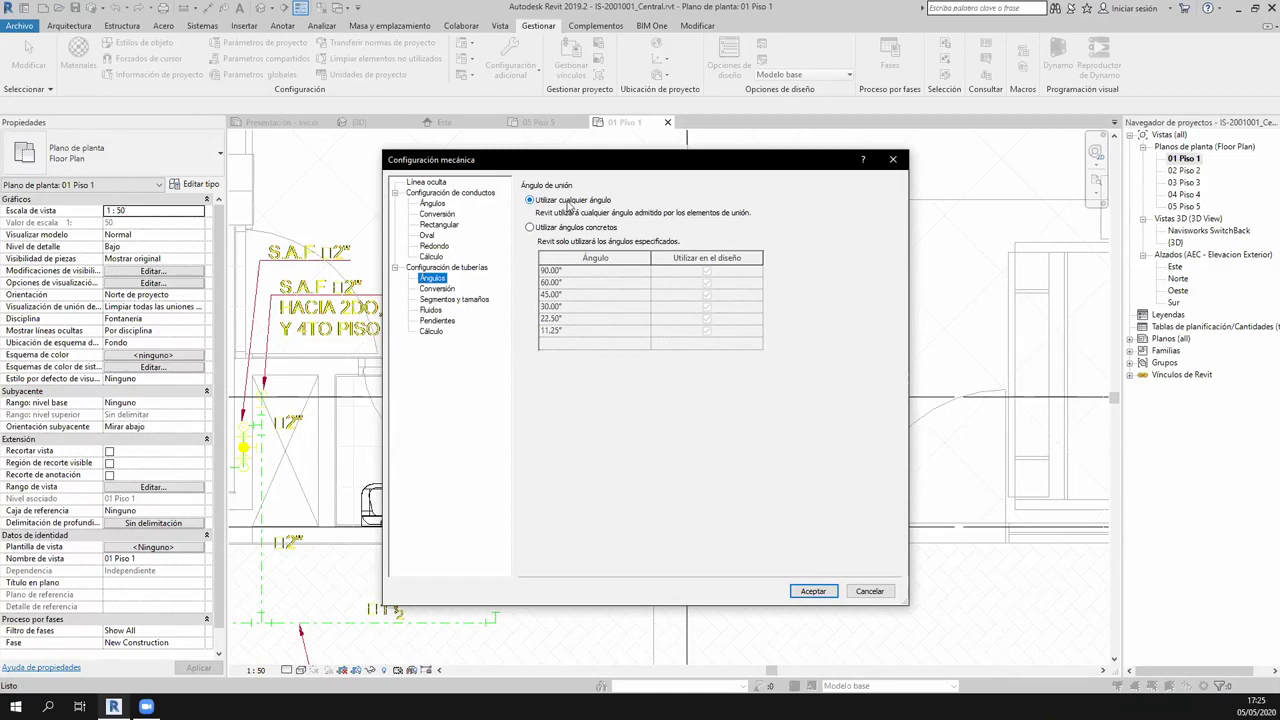
Limit pipe fitting angles to 90° and 45° by unchecking 60°, 30°, 22.5° and 11.25°, then view Conversión.
click(570, 228)
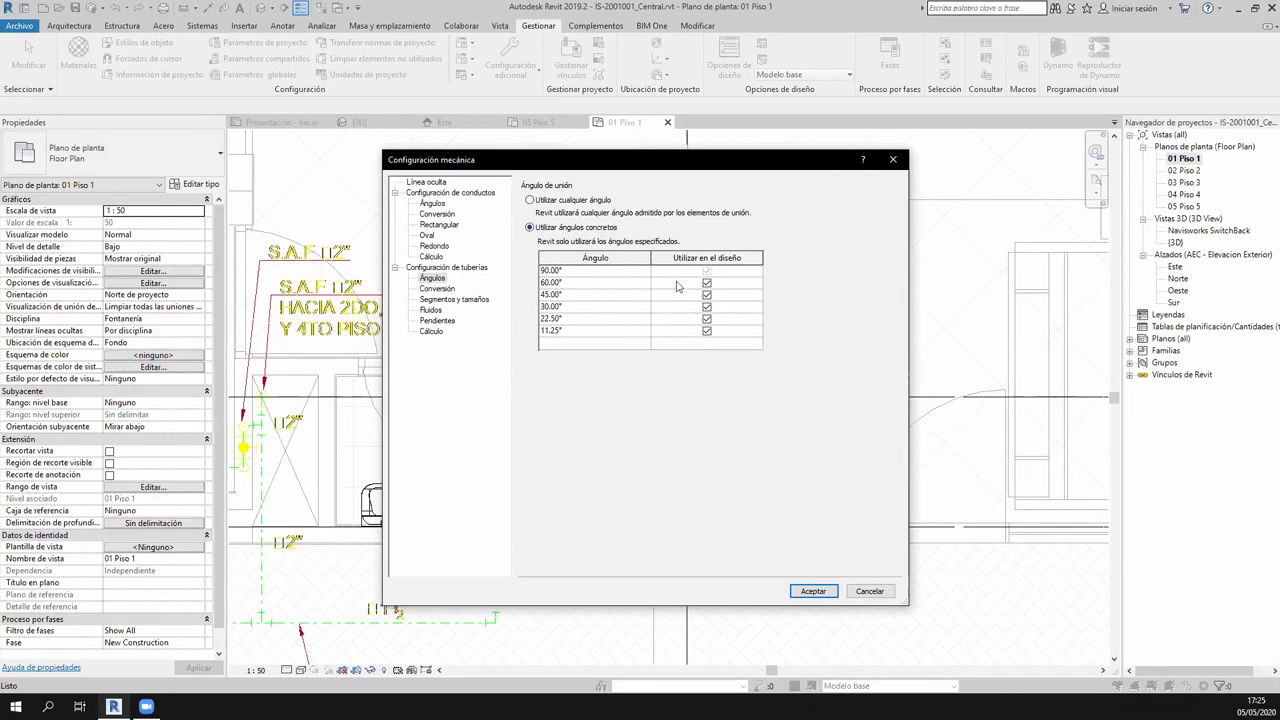
click(706, 284)
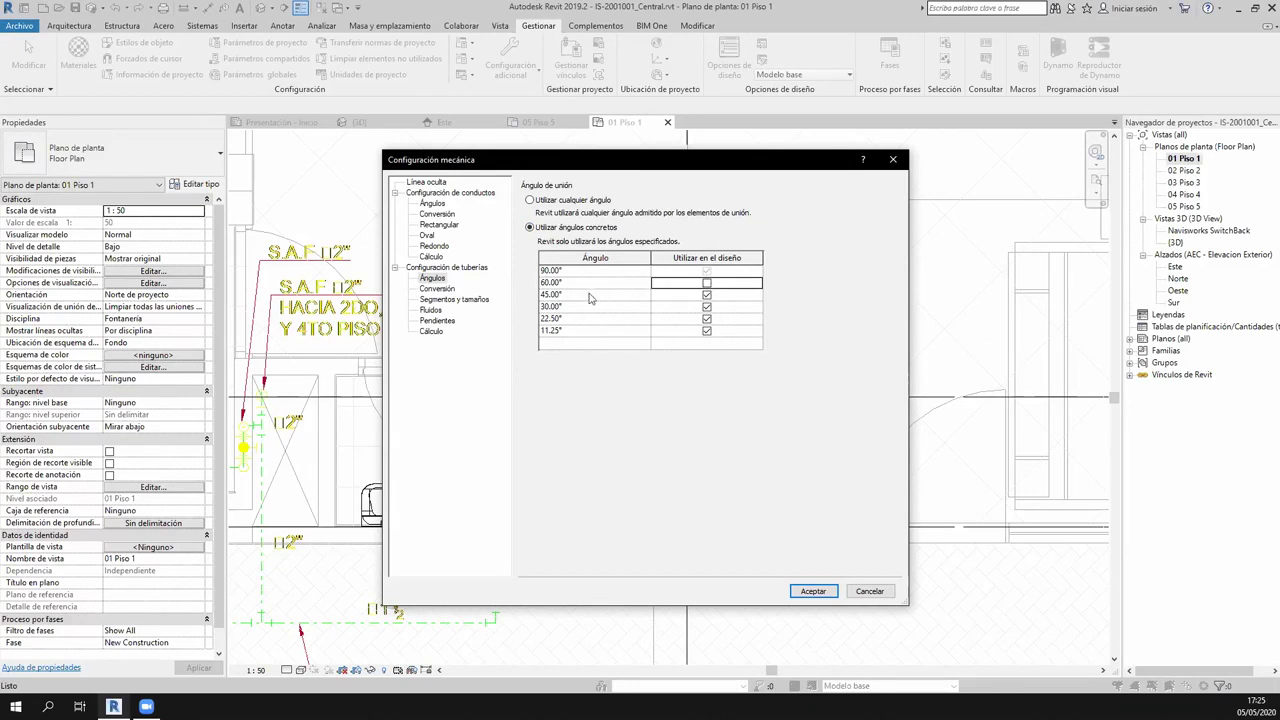
click(706, 308)
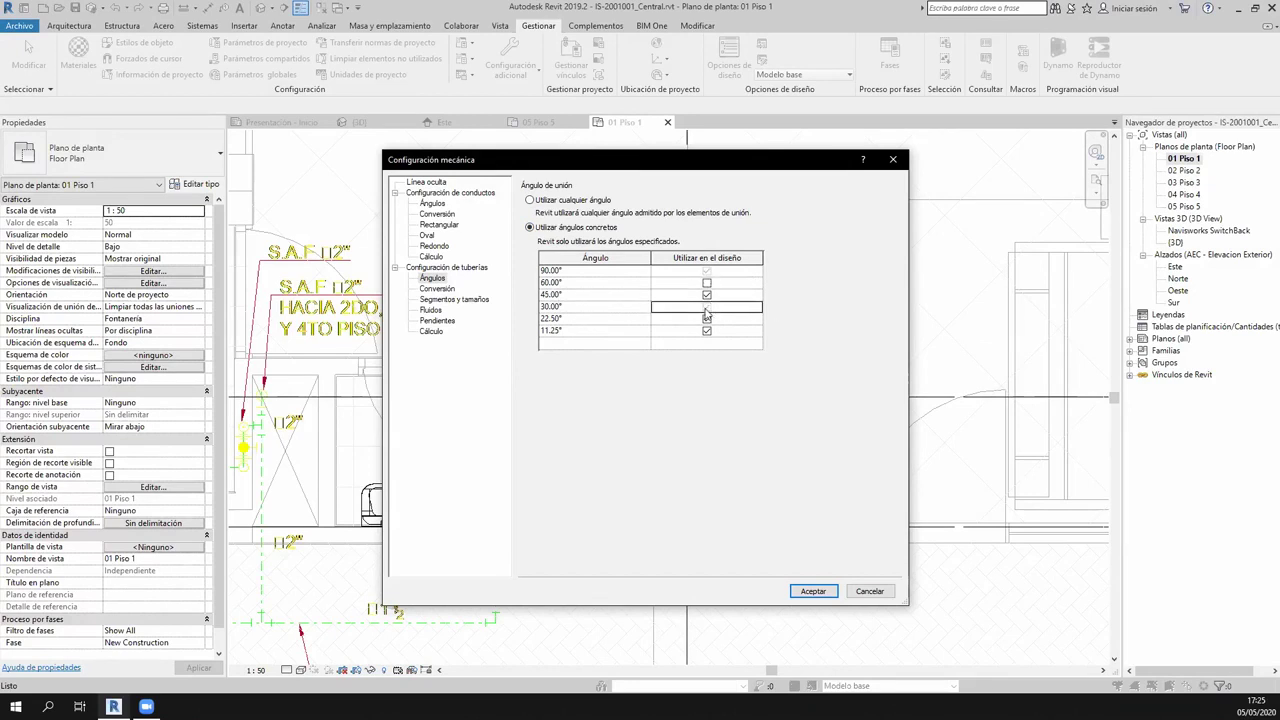
click(706, 318)
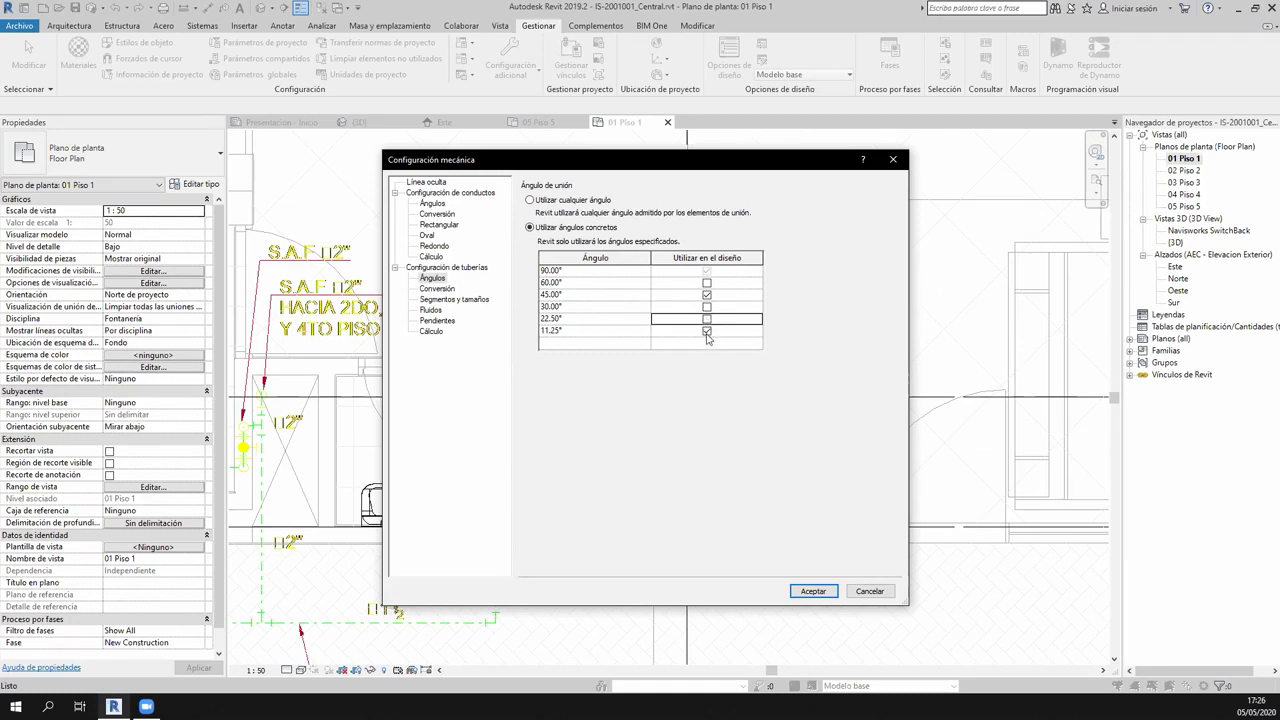
click(706, 331)
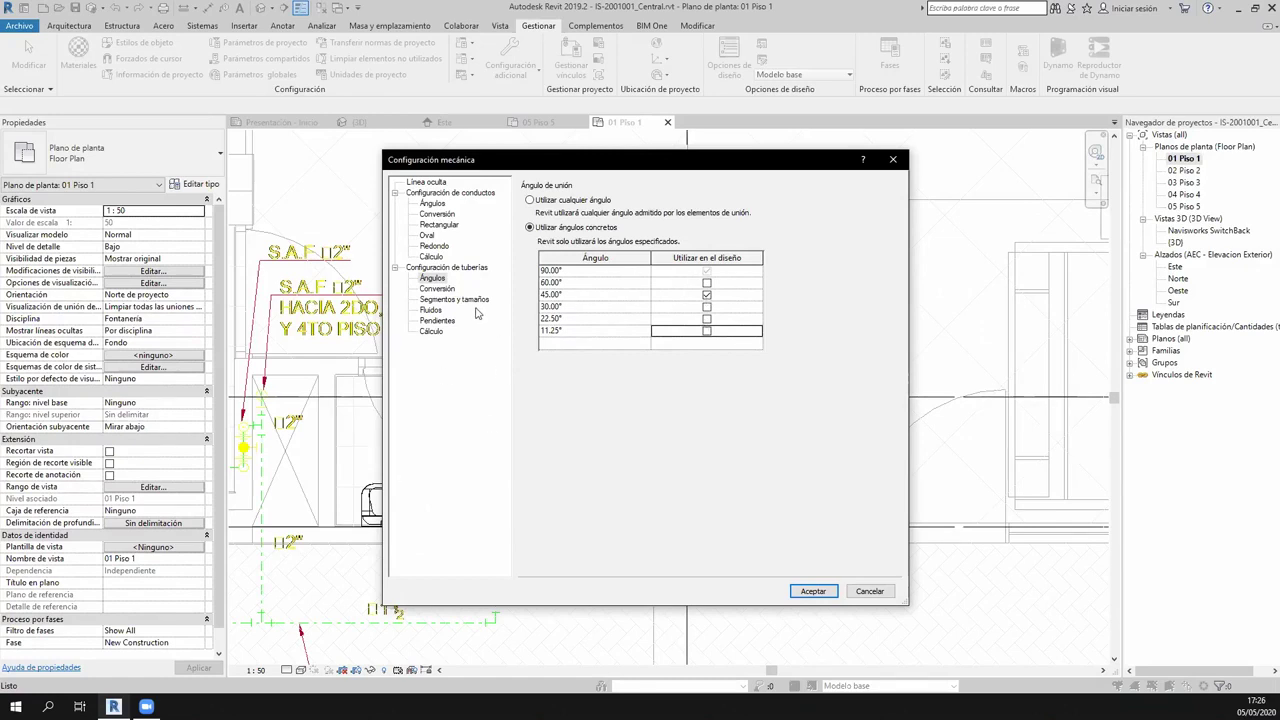
click(450, 290)
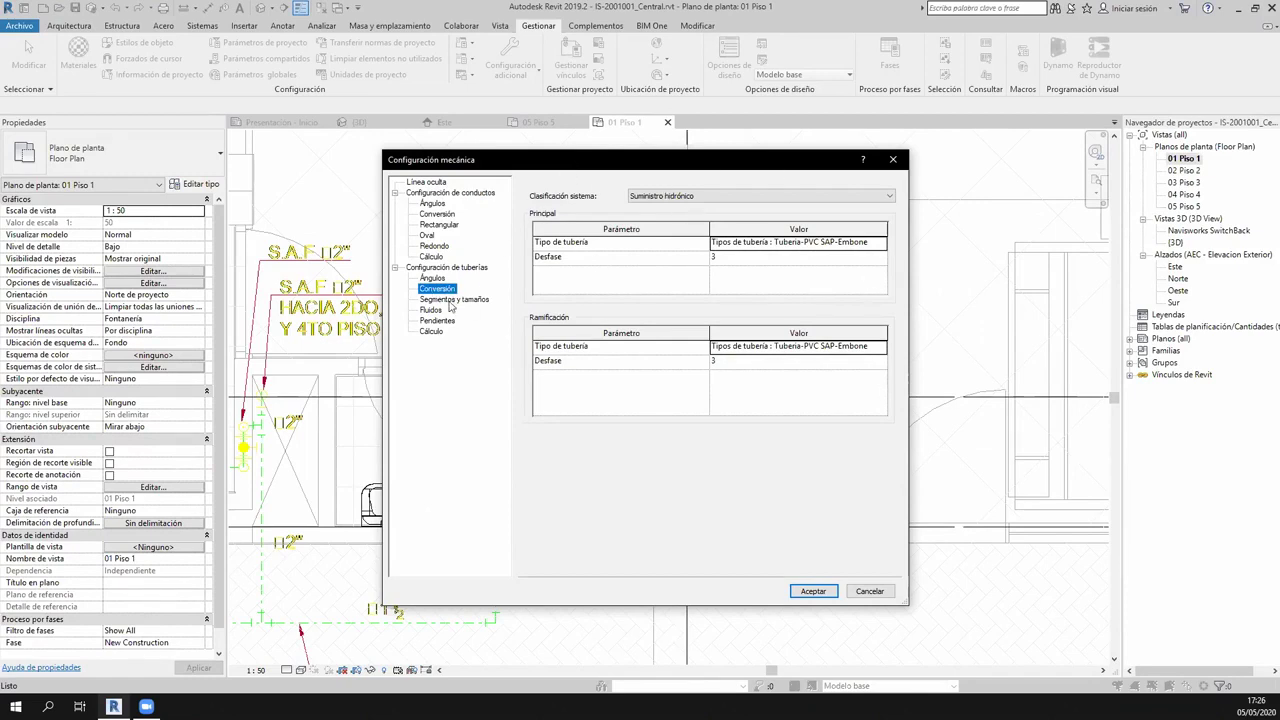
Browse the Segmentos y tamaños Segmento list, keeping Acero al carbon - Cedula 40.
click(450, 301)
click(728, 191)
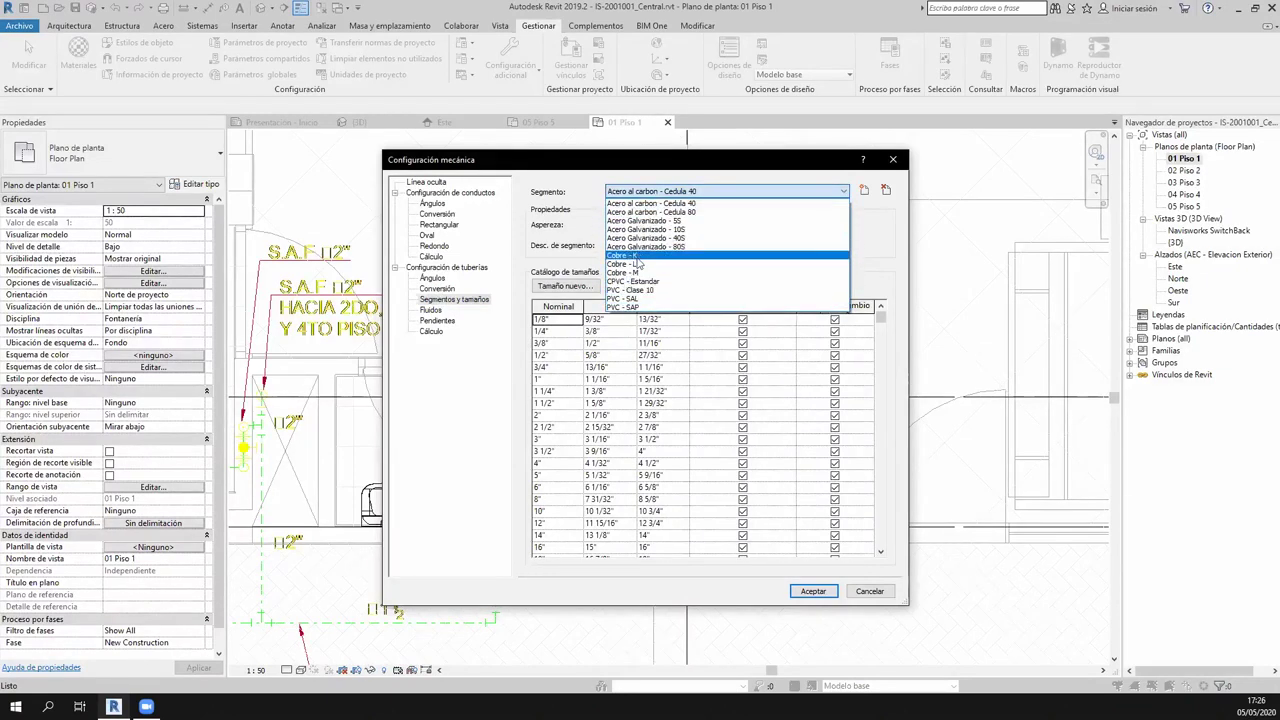
click(672, 203)
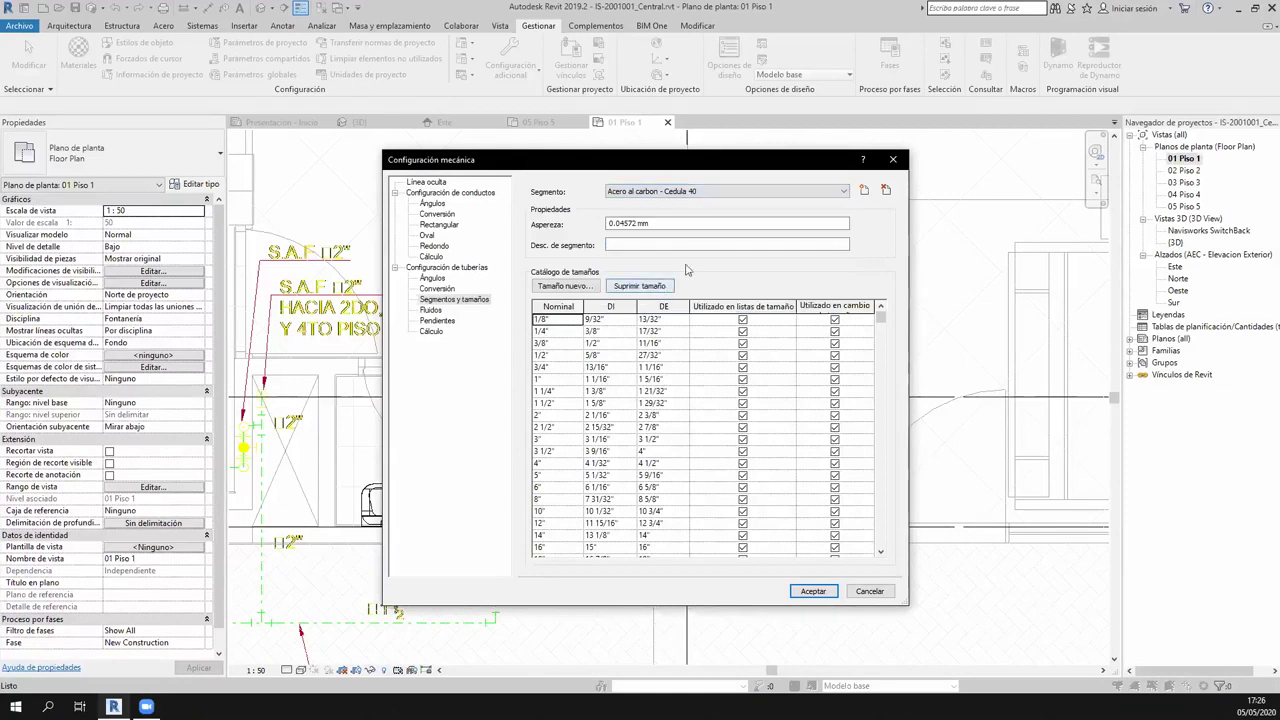
click(672, 197)
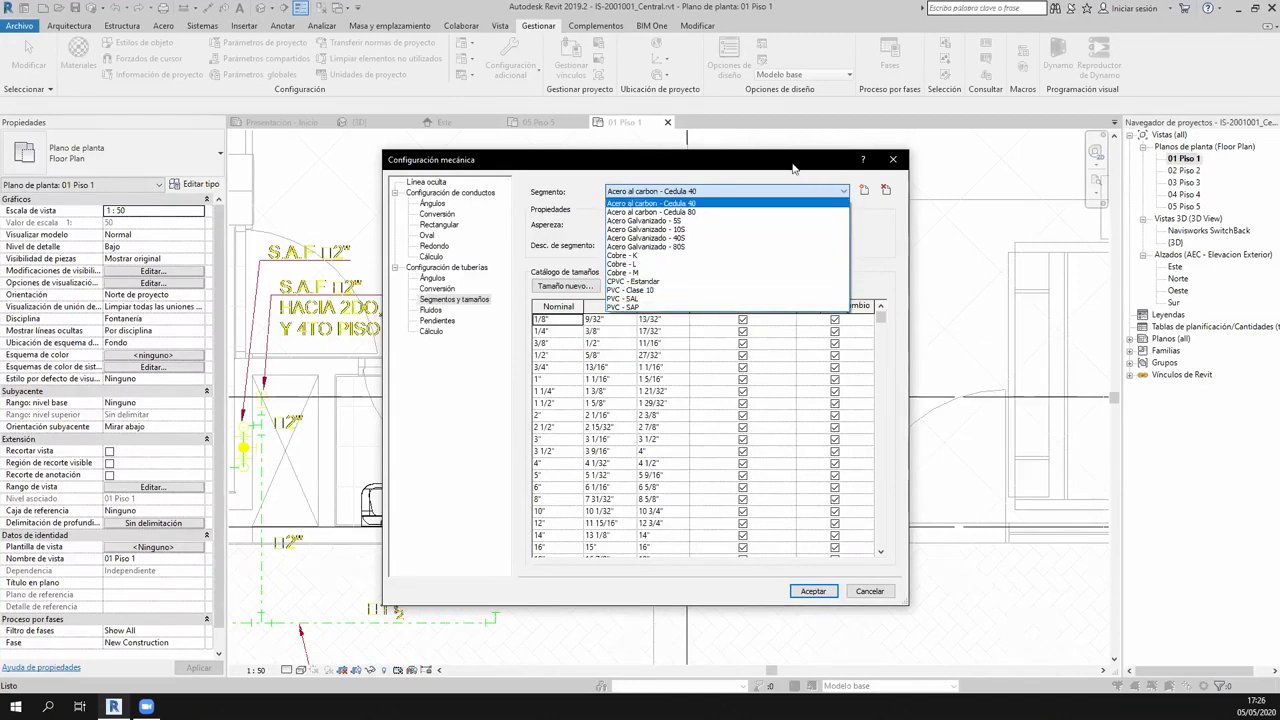
click(681, 165)
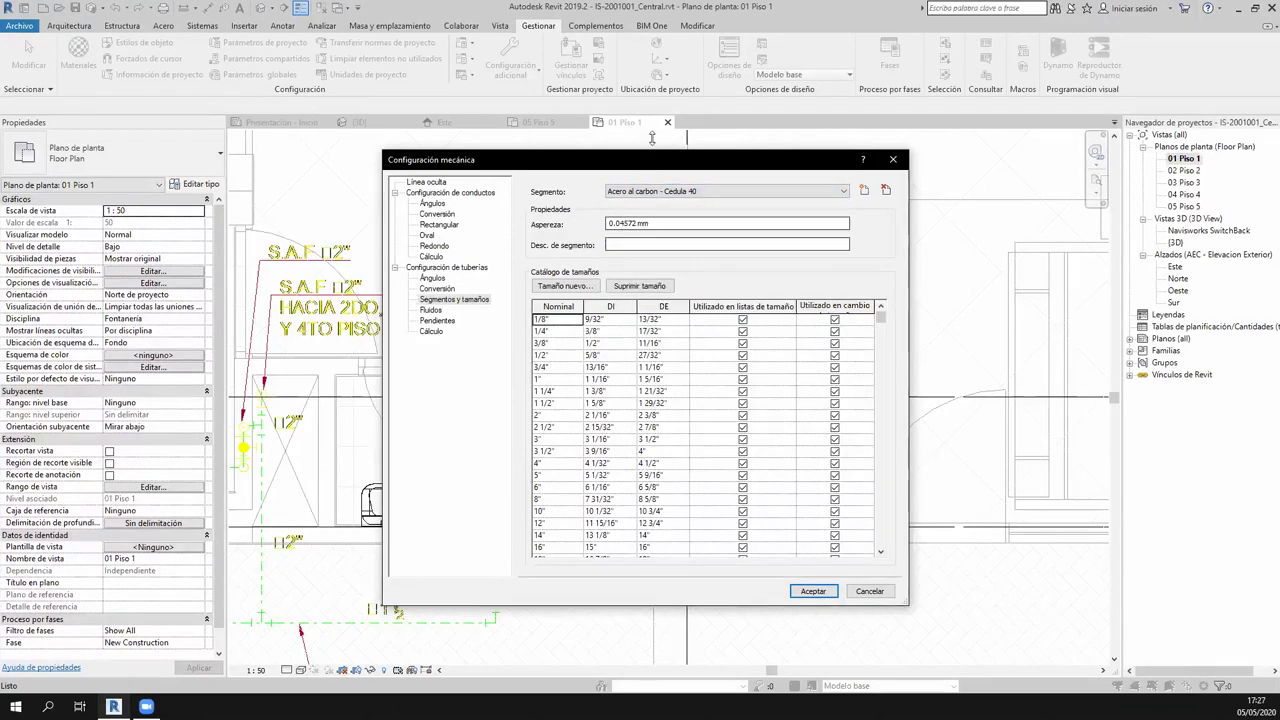
drag(640, 162, 561, 148)
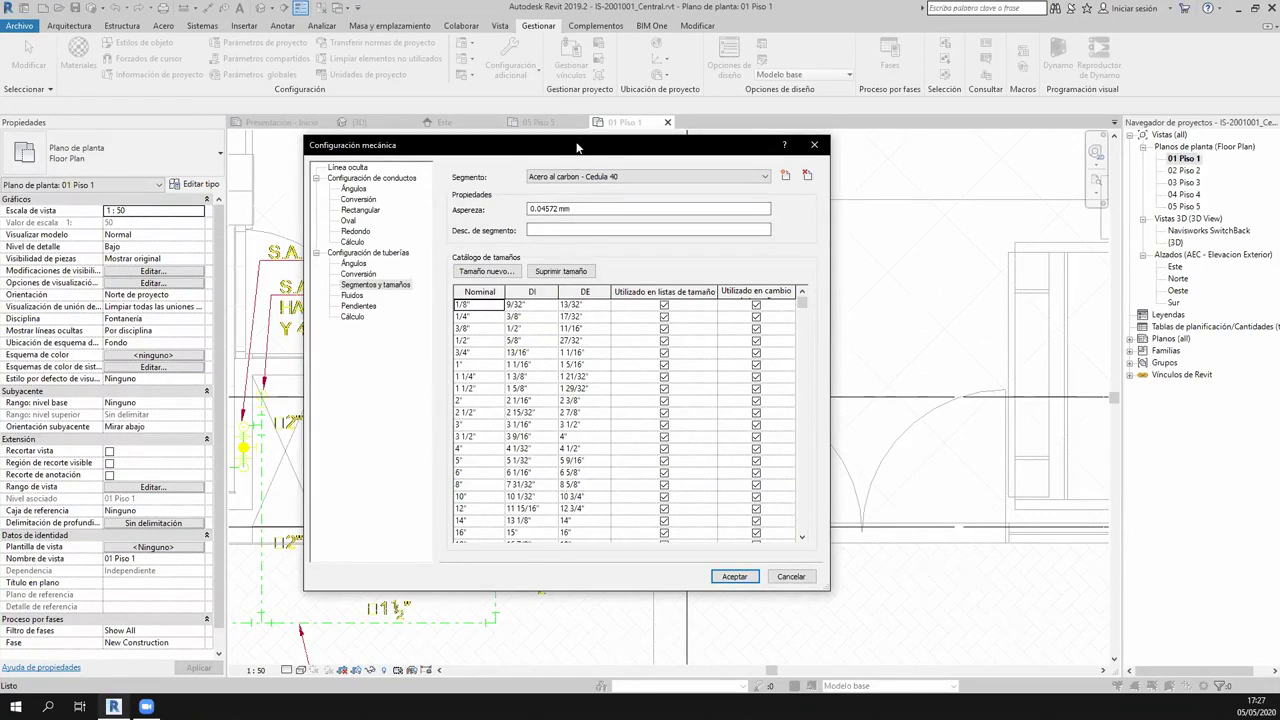
drag(569, 150, 597, 154)
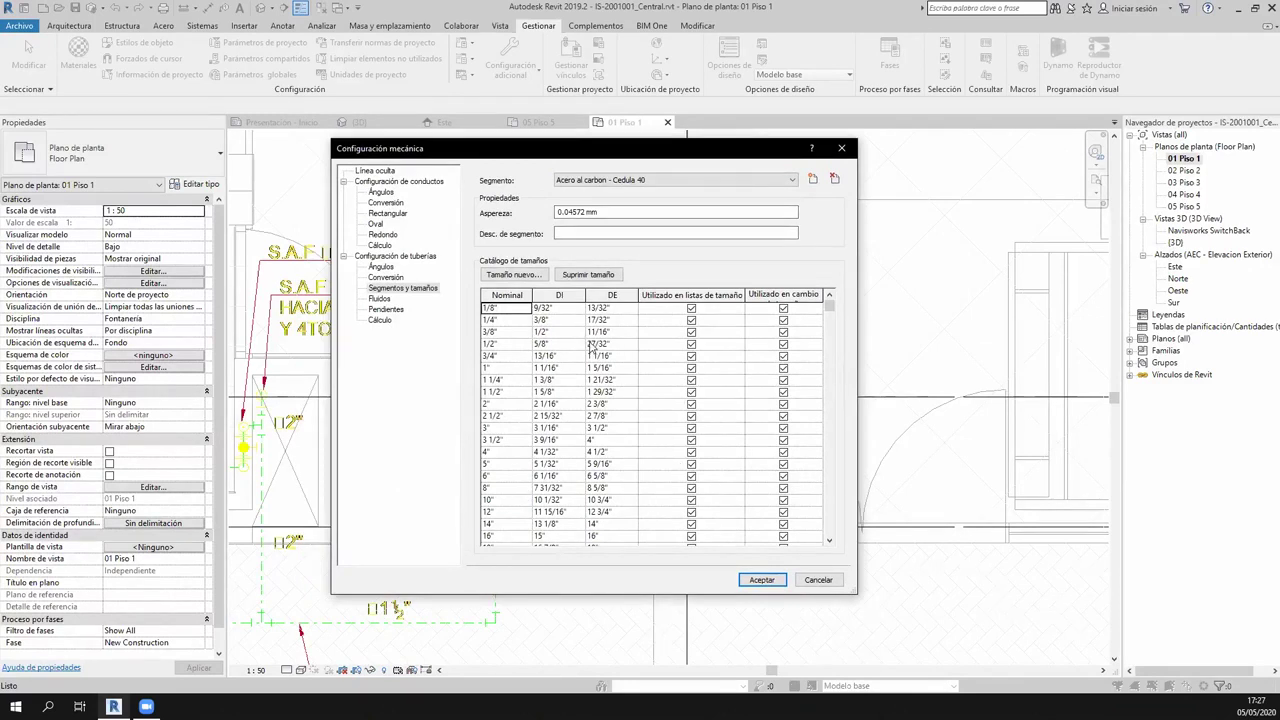
Recheck the Segmento options without changing them, then display the Water fluid table.
click(625, 180)
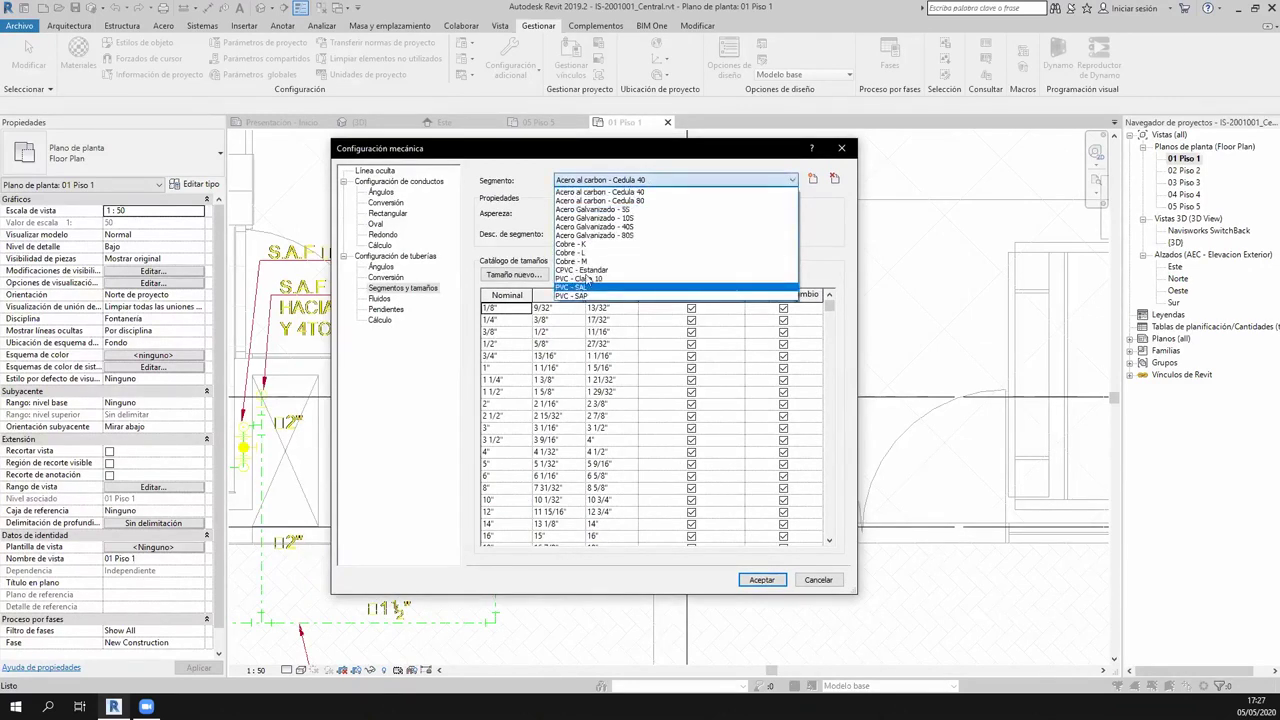
click(653, 155)
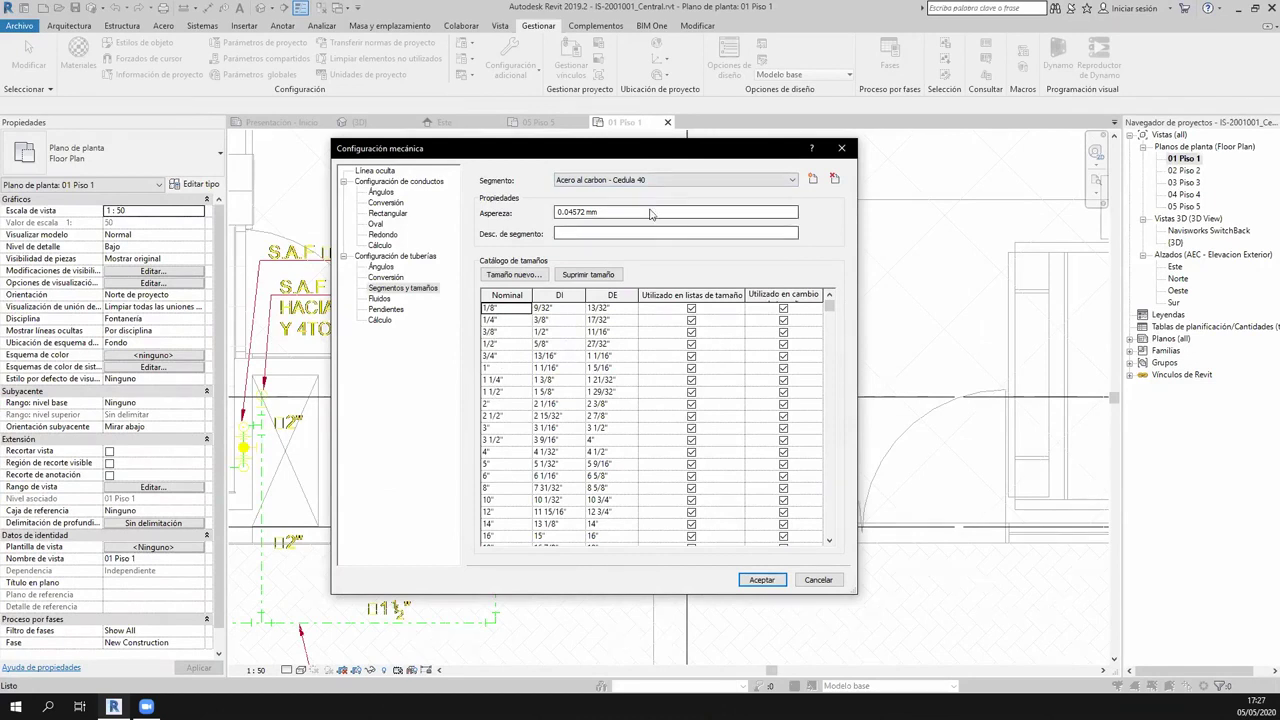
click(610, 180)
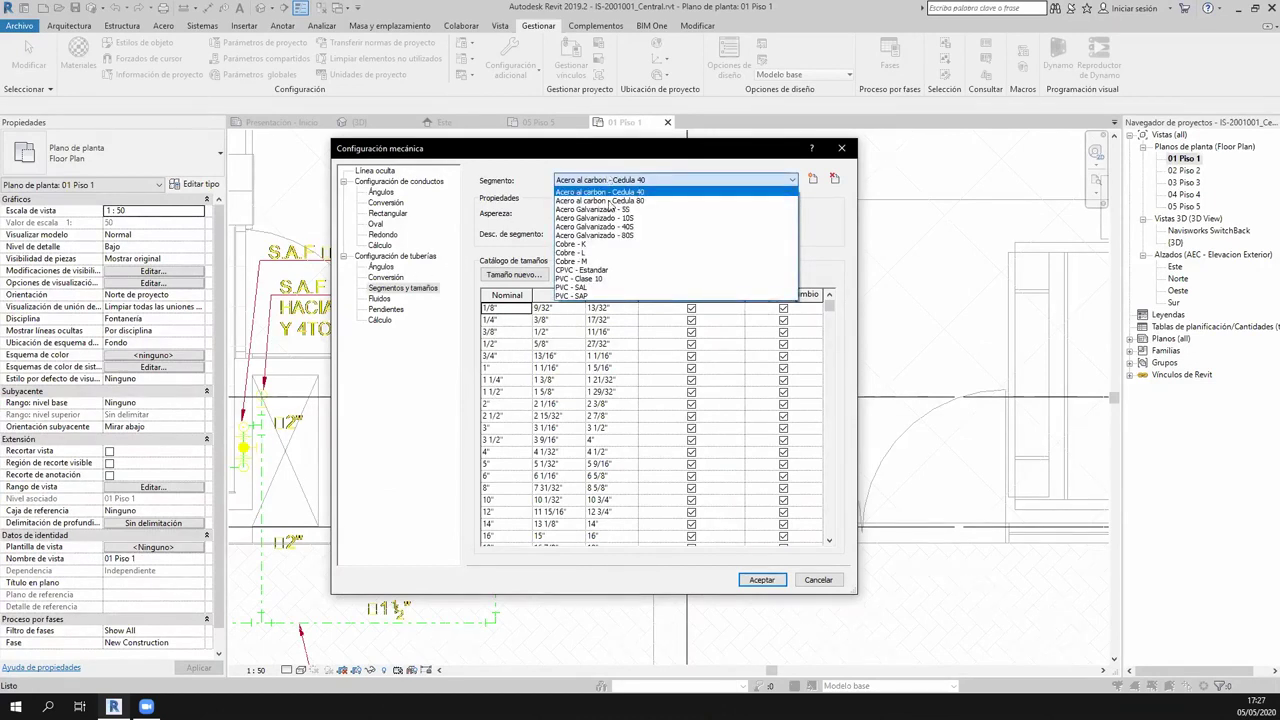
click(600, 180)
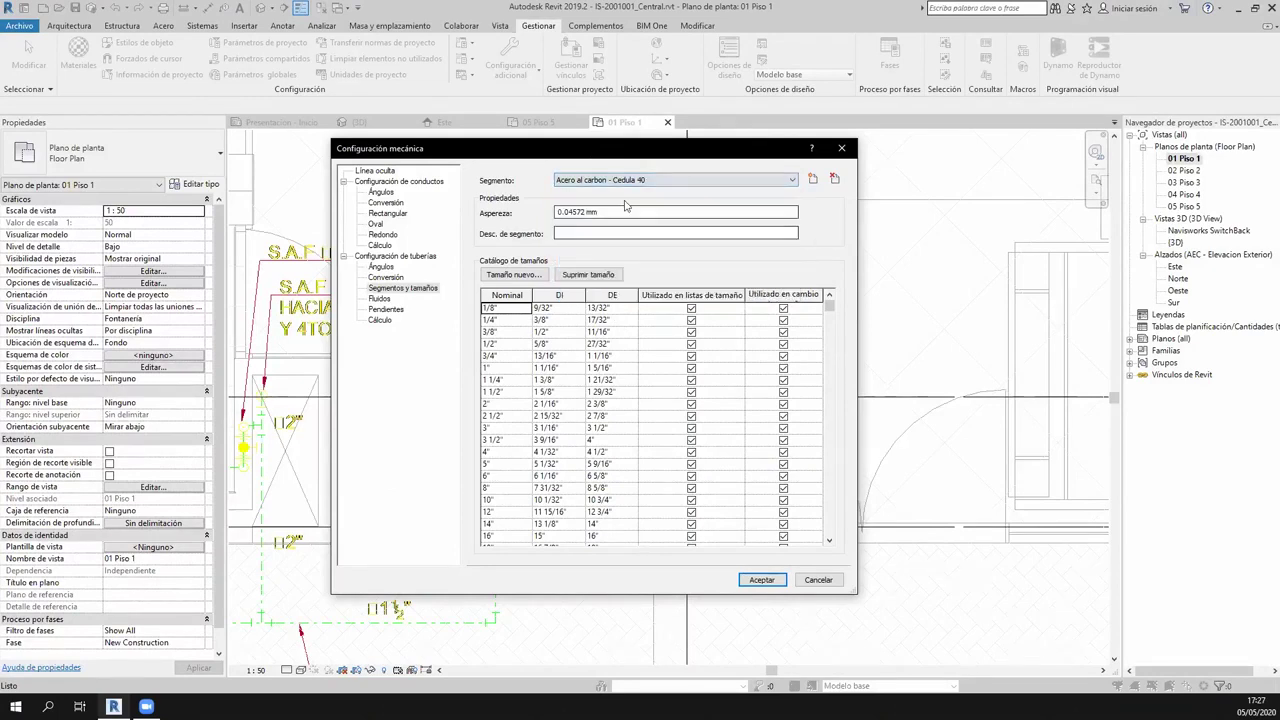
click(625, 180)
click(620, 192)
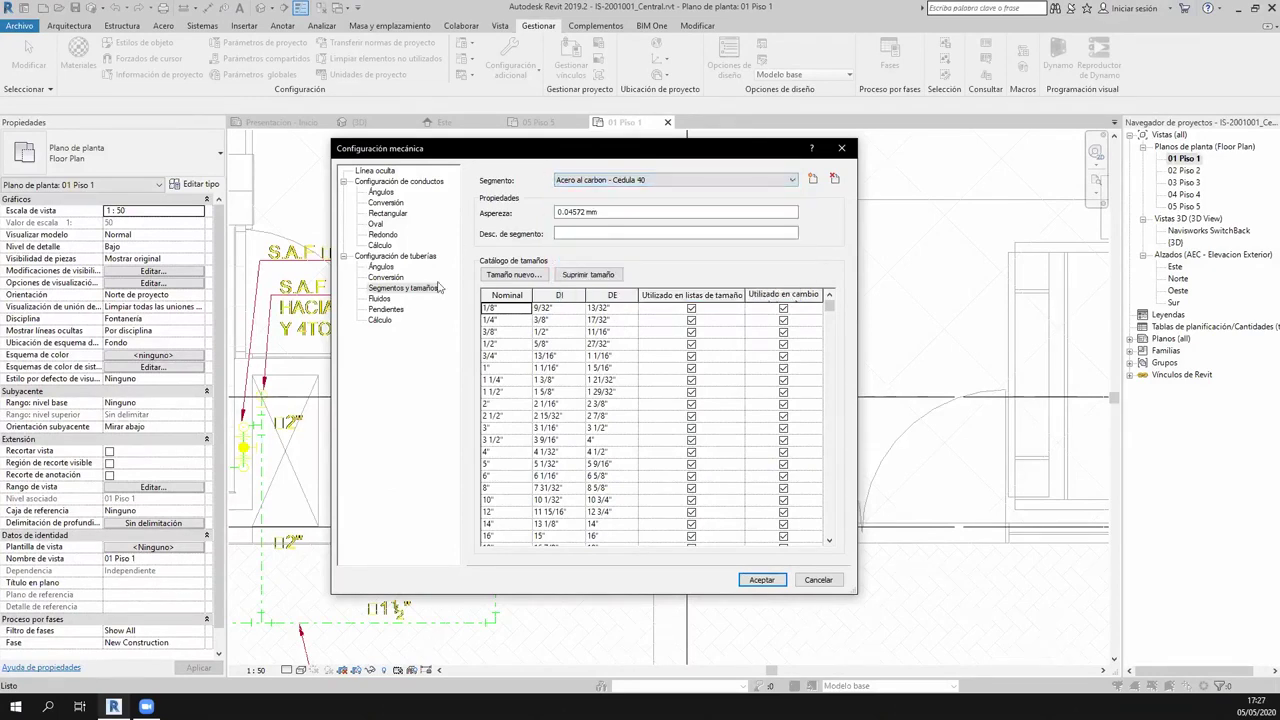
click(386, 300)
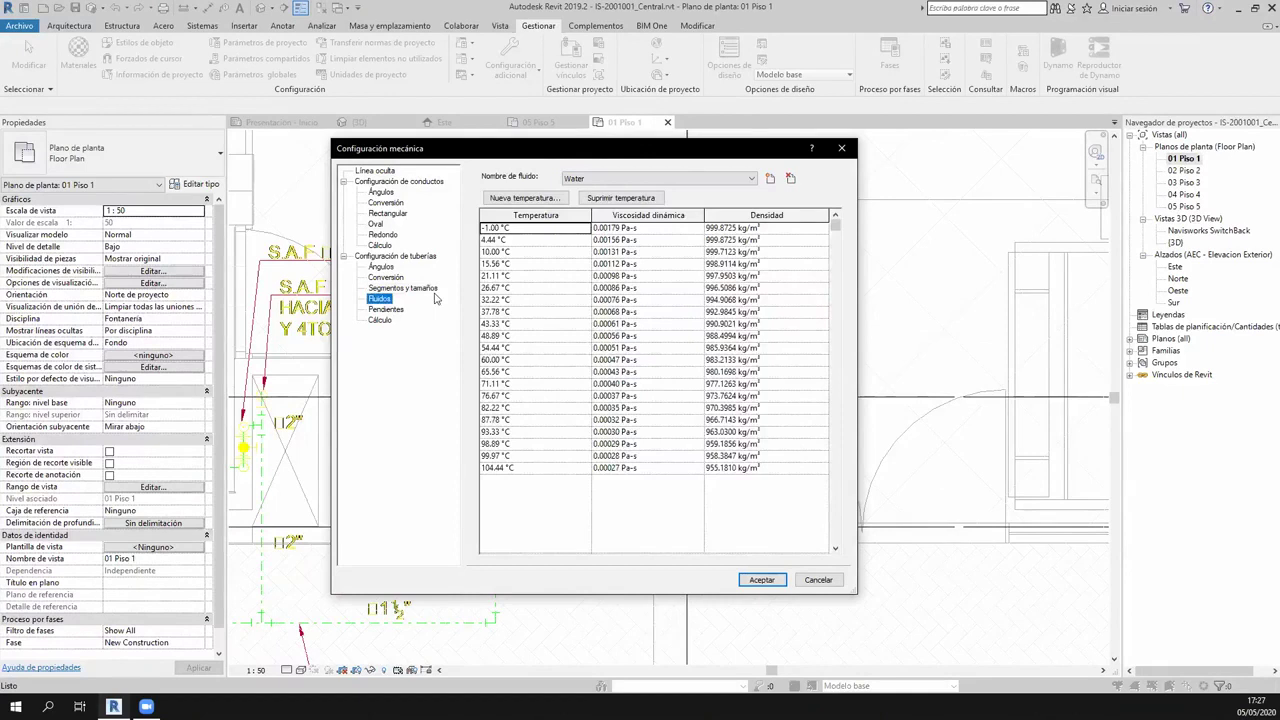
Check the available fluid types, then display the pipe slope values from 0.0000% to 2.5000%.
click(615, 177)
click(566, 157)
drag(566, 157, 587, 157)
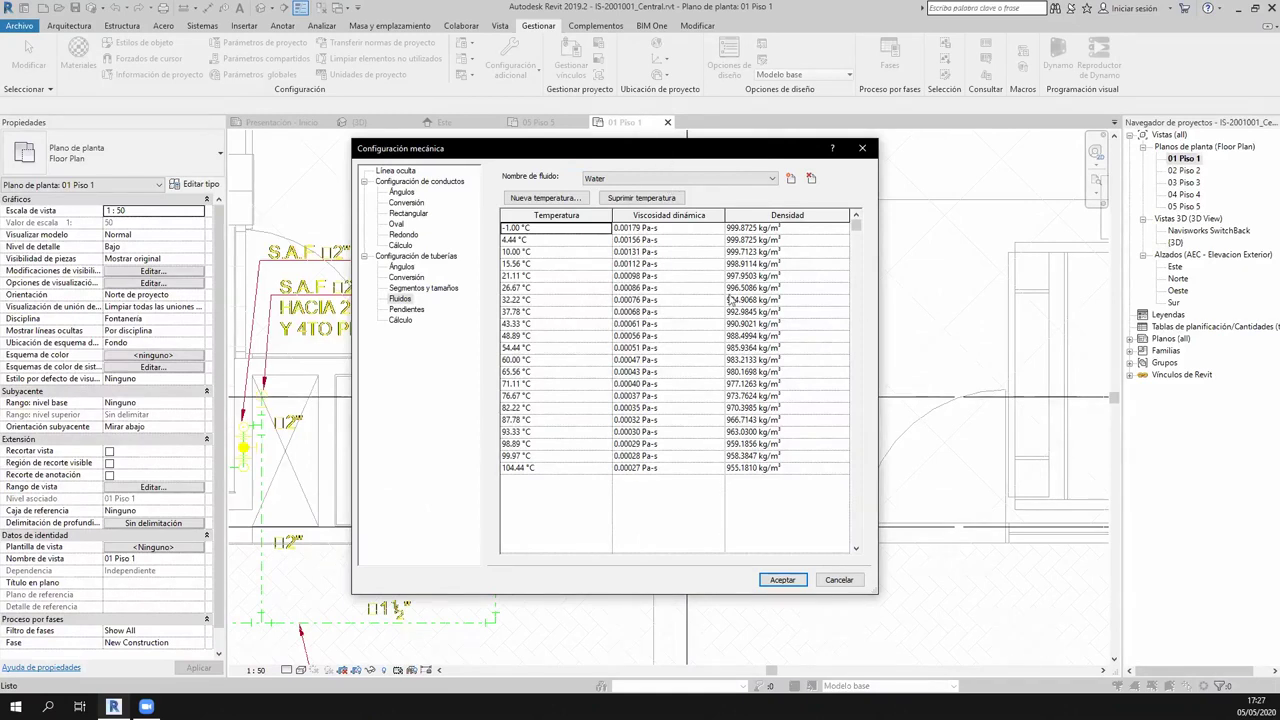
click(407, 309)
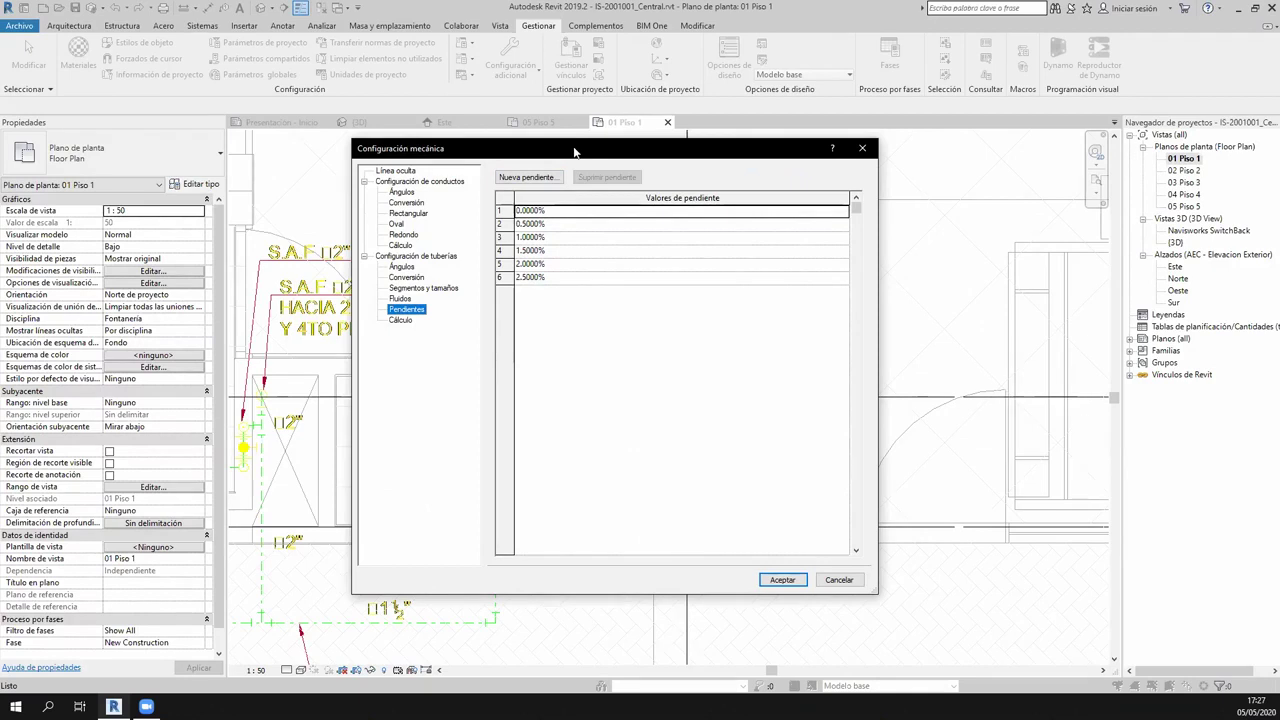
drag(573, 153, 564, 170)
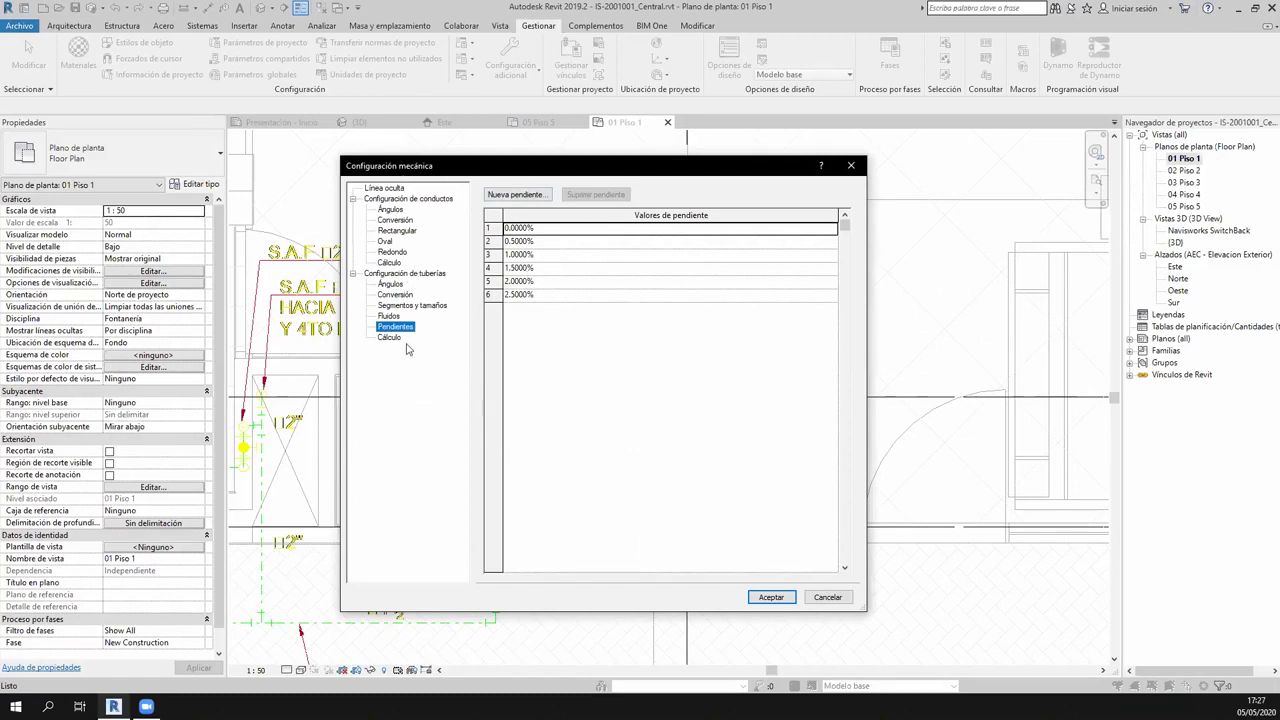
click(533, 232)
Review the Cálculo pressure-loss and flow tabs, keeping Colebrook, and accept the mechanical settings.
click(391, 336)
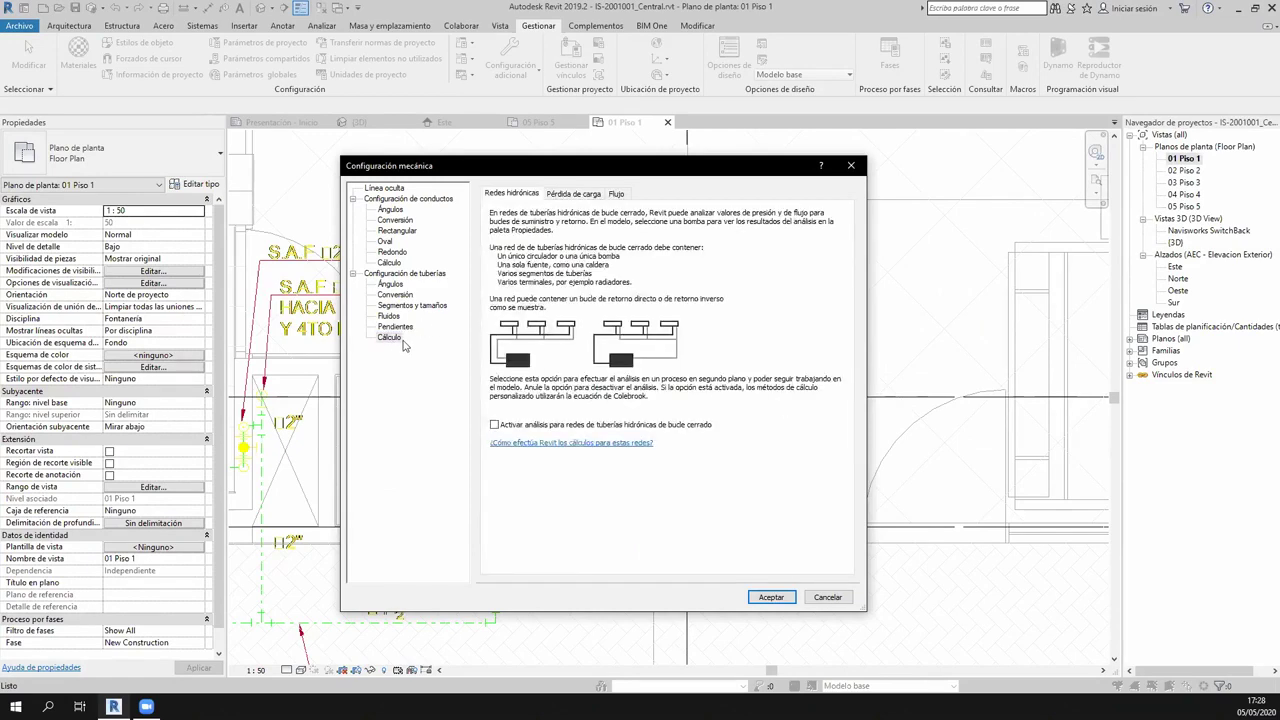
click(400, 339)
click(562, 196)
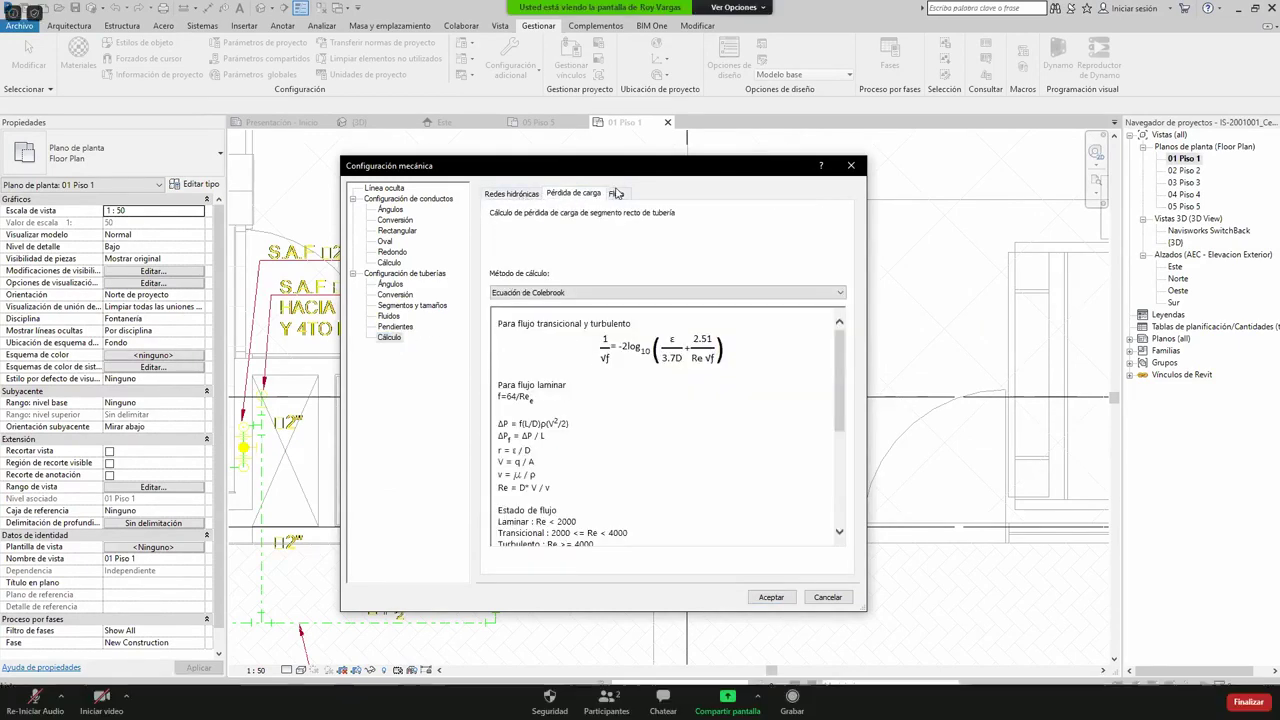
click(614, 194)
click(558, 198)
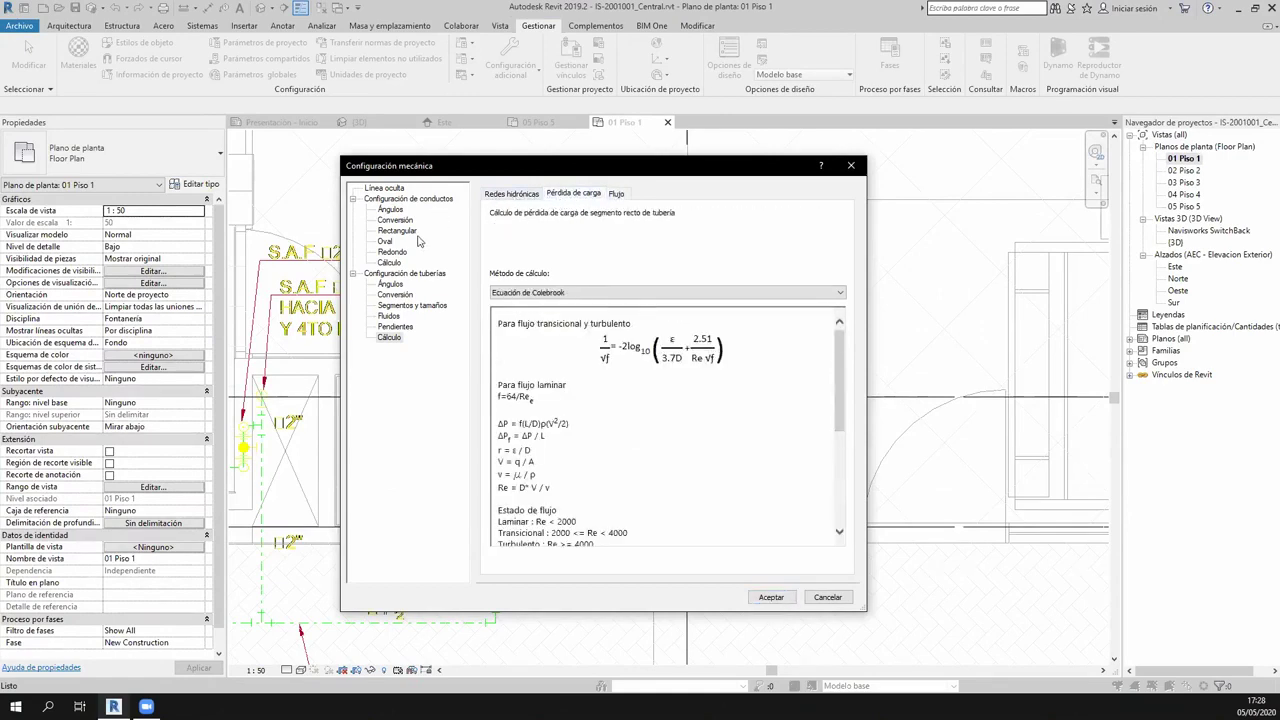
drag(479, 167, 518, 161)
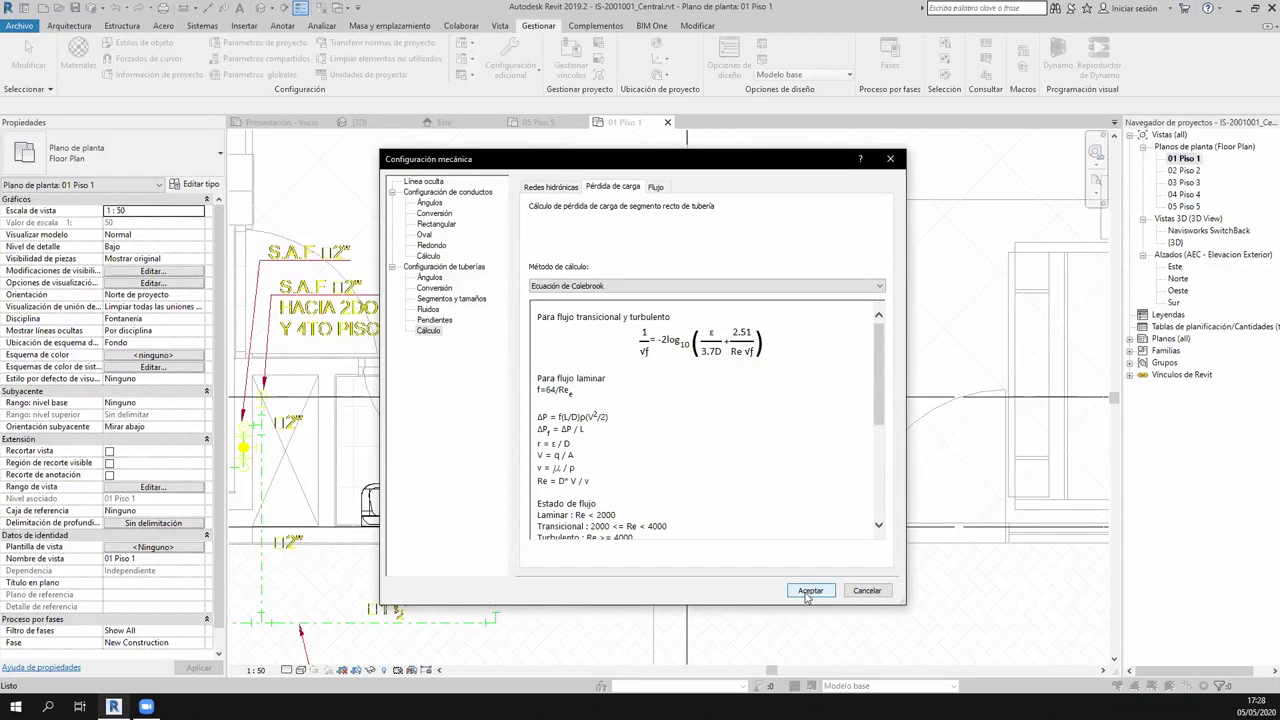
click(807, 594)
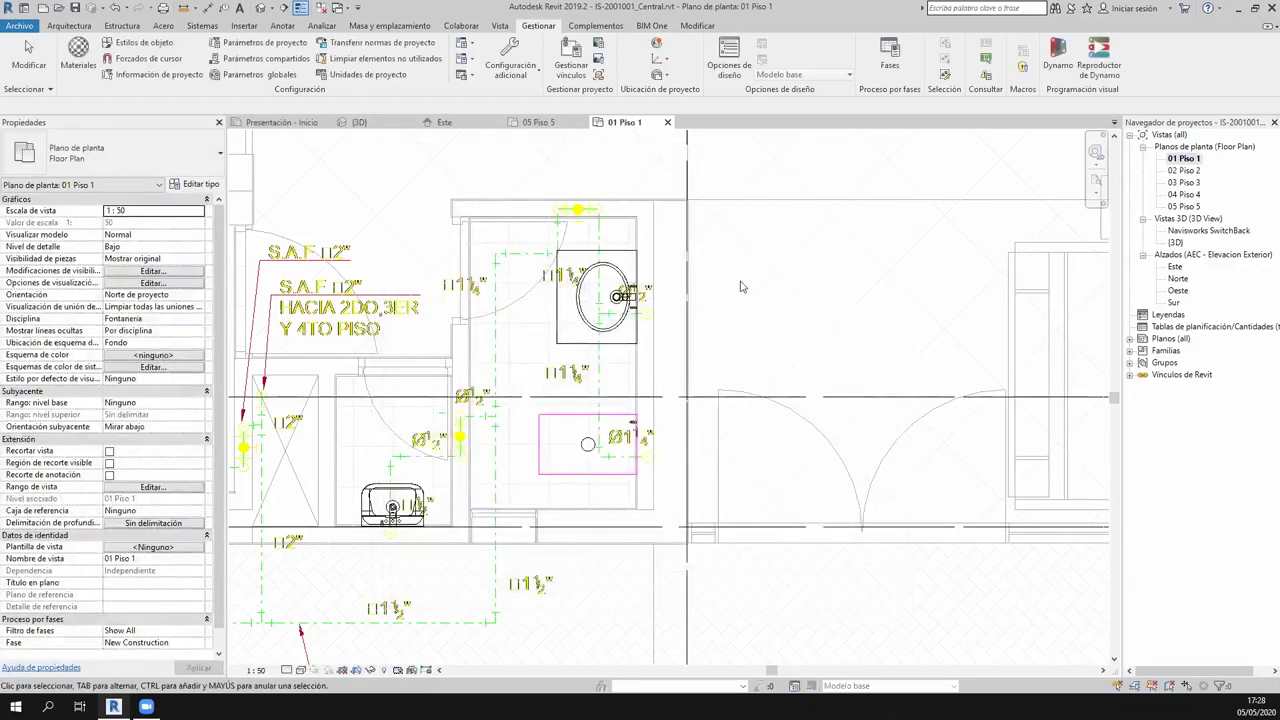
Switch the 01 Piso 1 plan's discipline to Arquitectura.
scroll(741, 287, down, 3)
mouse_move(588, 240)
middle_down()
mouse_move(548, 329)
mouse_move(590, 221)
middle_up()
scroll(600, 400, down, 3)
scroll(600, 400, up, 1)
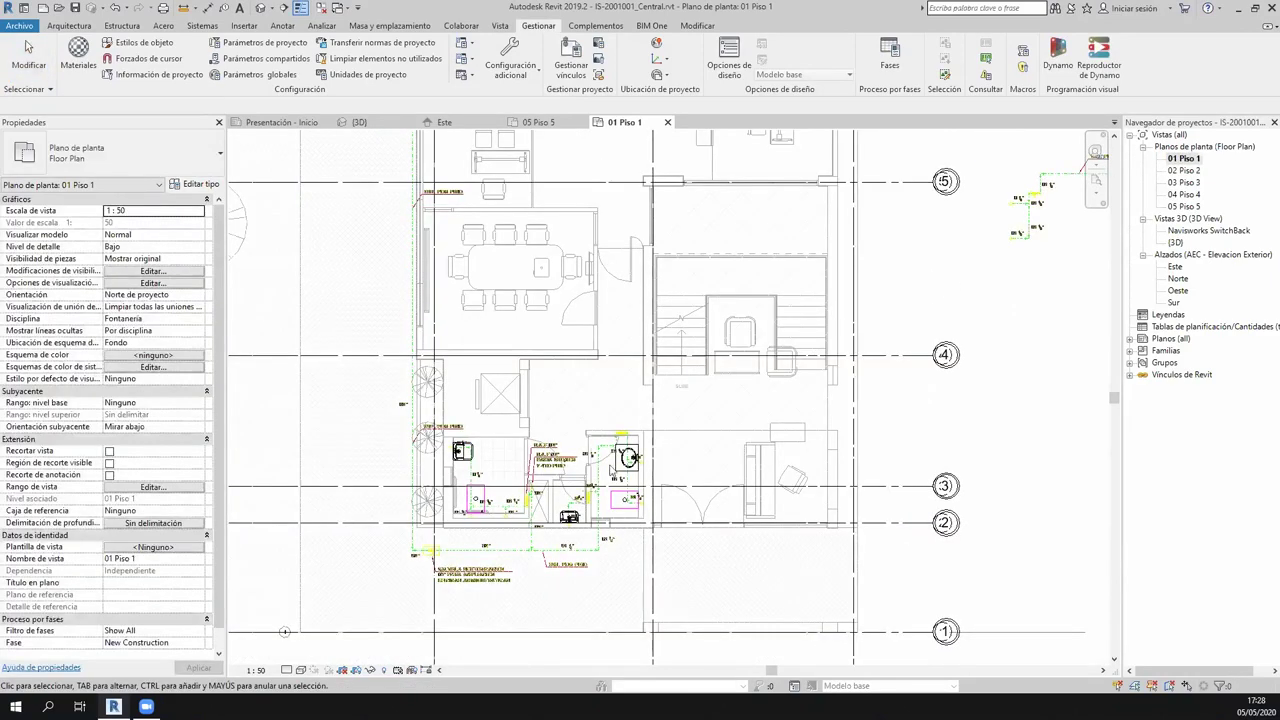
scroll(612, 470, up, 2)
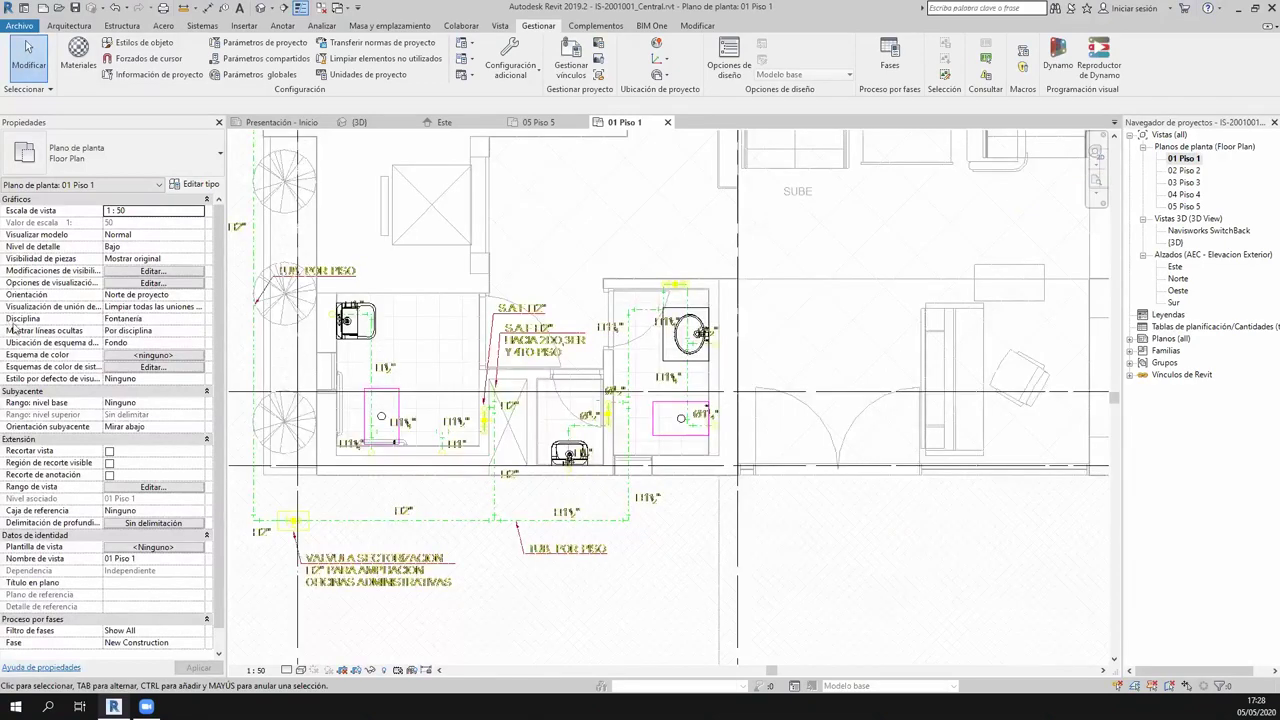
click(198, 319)
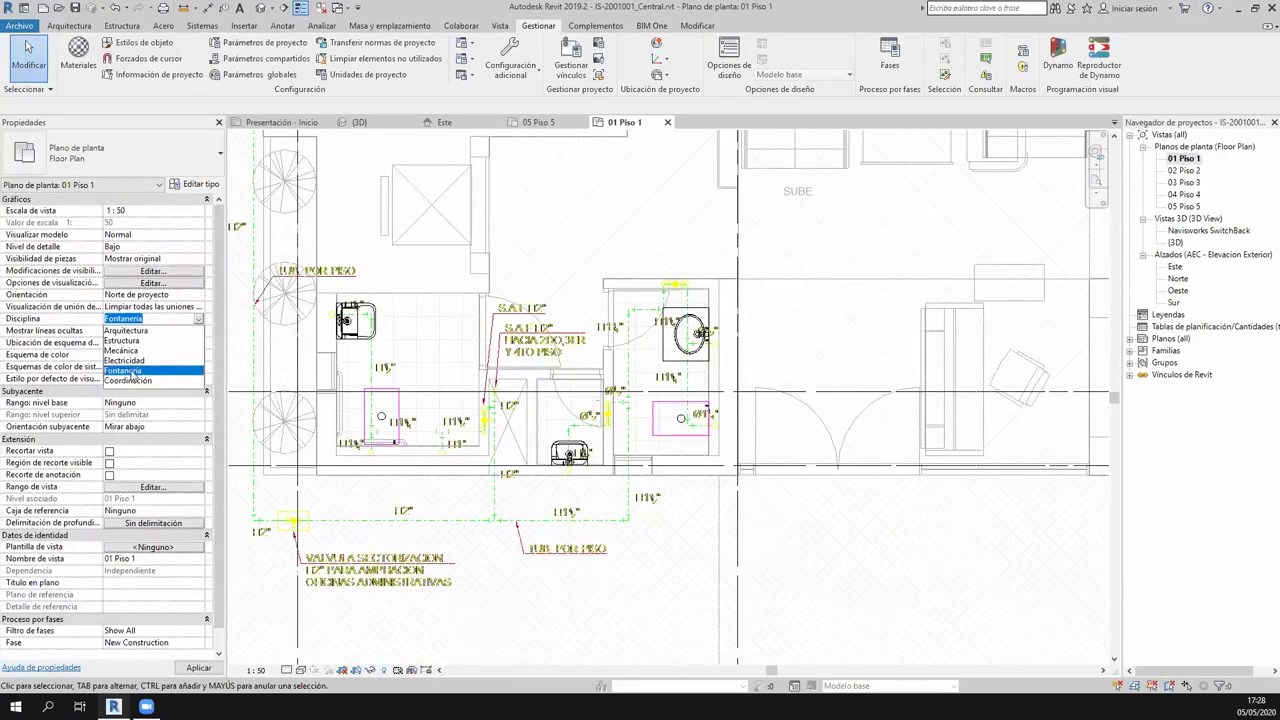
click(128, 330)
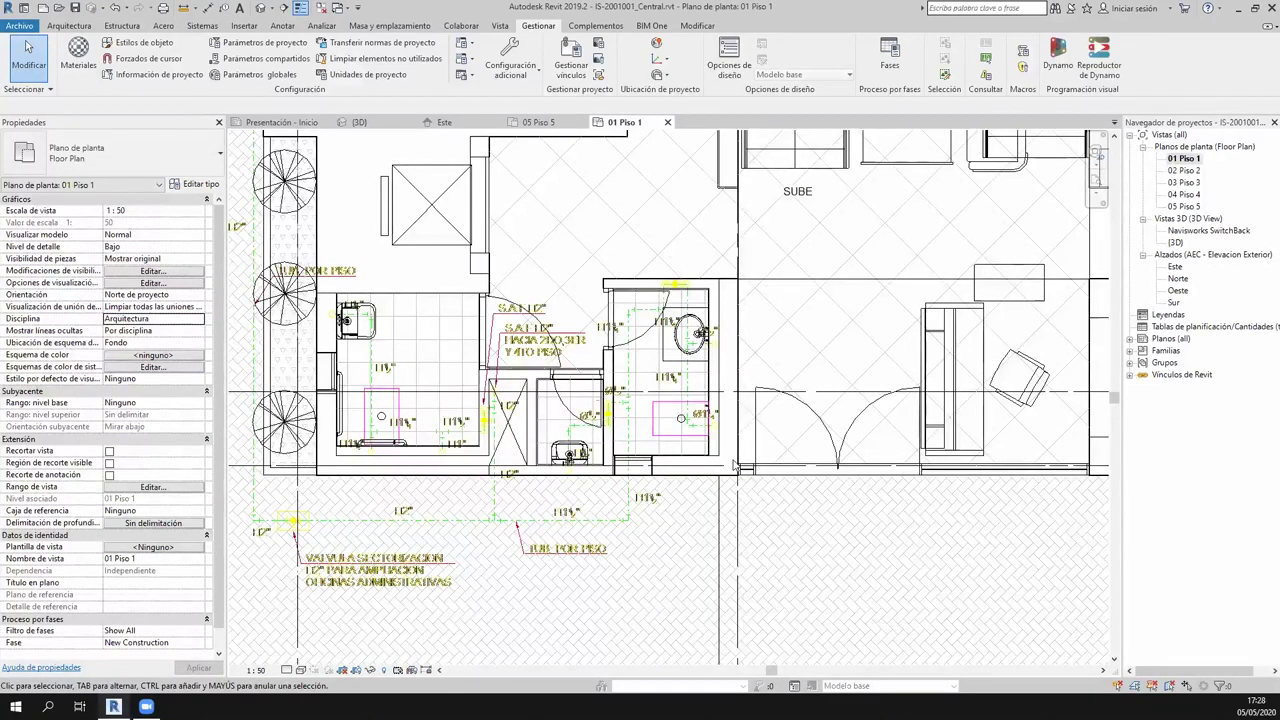
Set the discipline back to Fontanería and bring up the Rango de vista settings.
scroll(700, 476, up, 2)
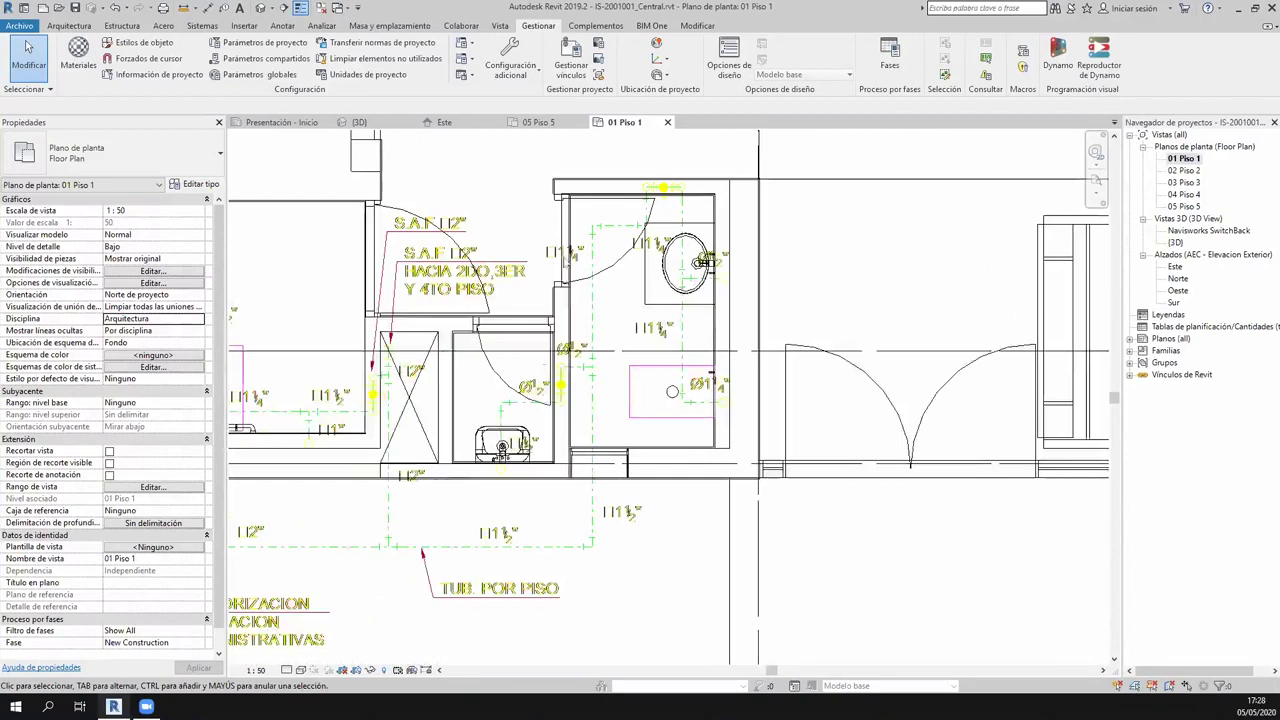
scroll(596, 347, up, 3)
scroll(596, 347, down, 1)
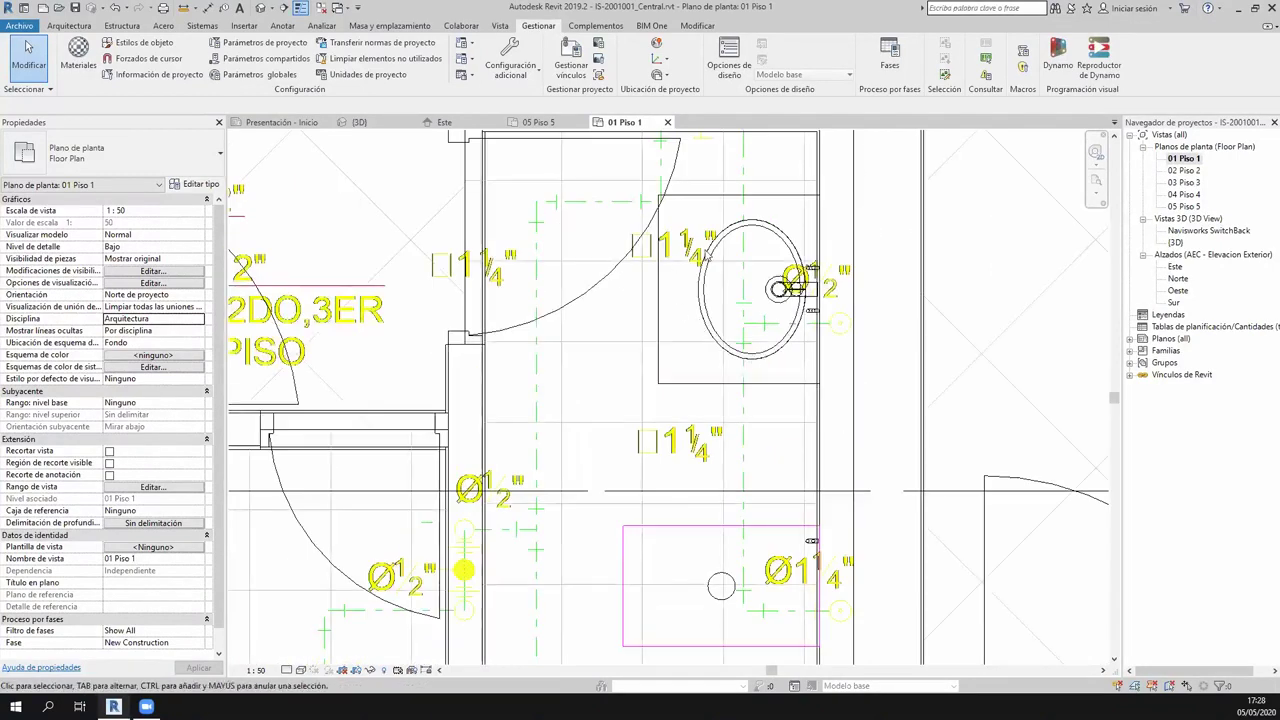
scroll(596, 347, down, 1)
scroll(596, 347, down, 1)
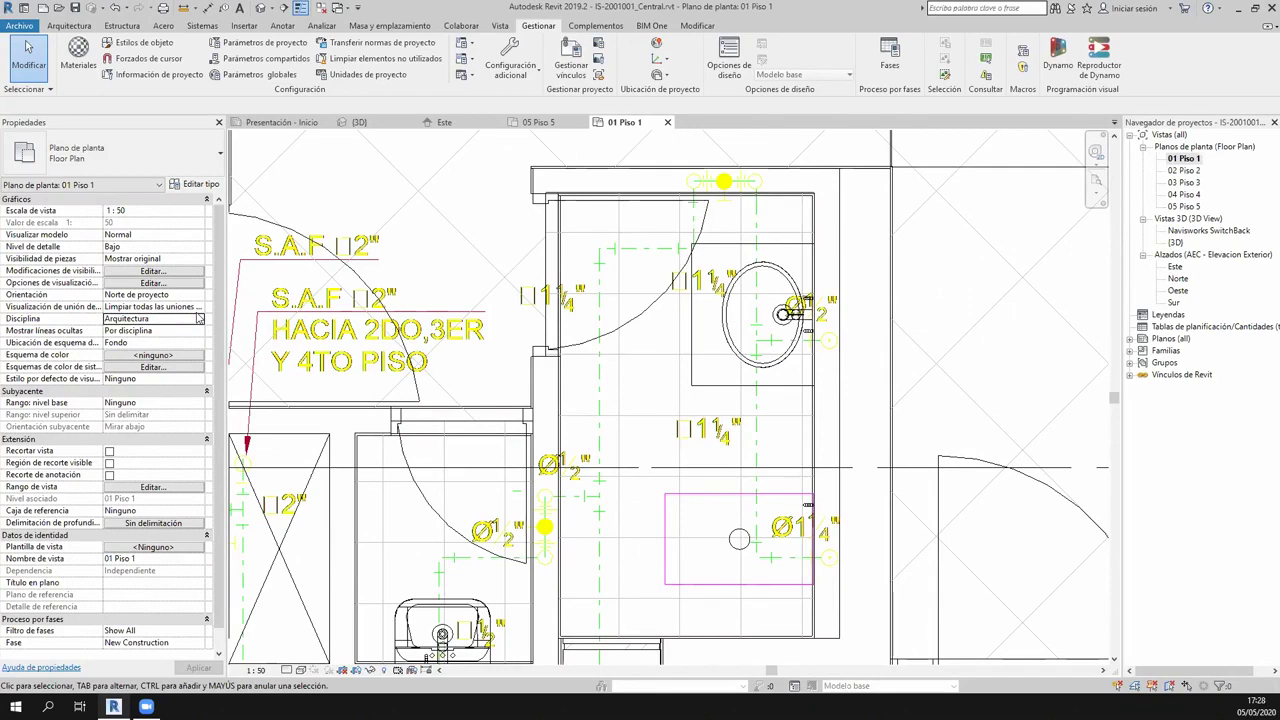
click(199, 318)
click(140, 380)
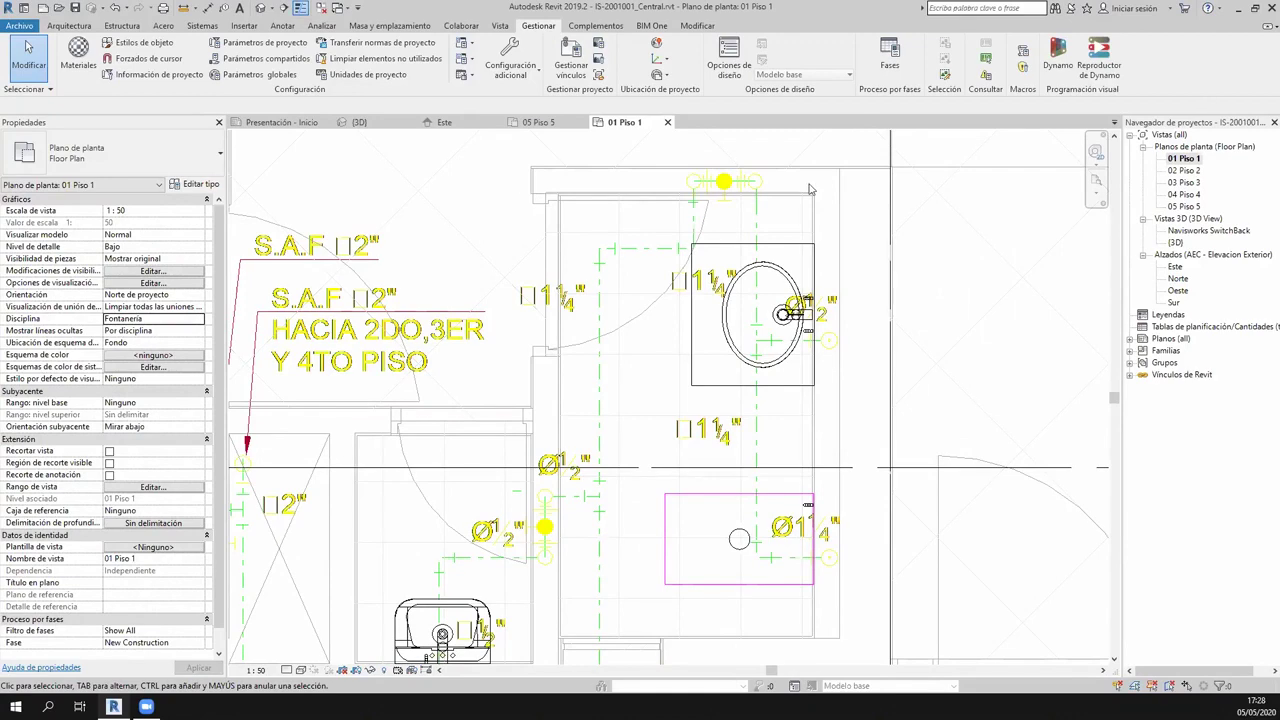
ctrl+scroll(810, 188, down, 3)
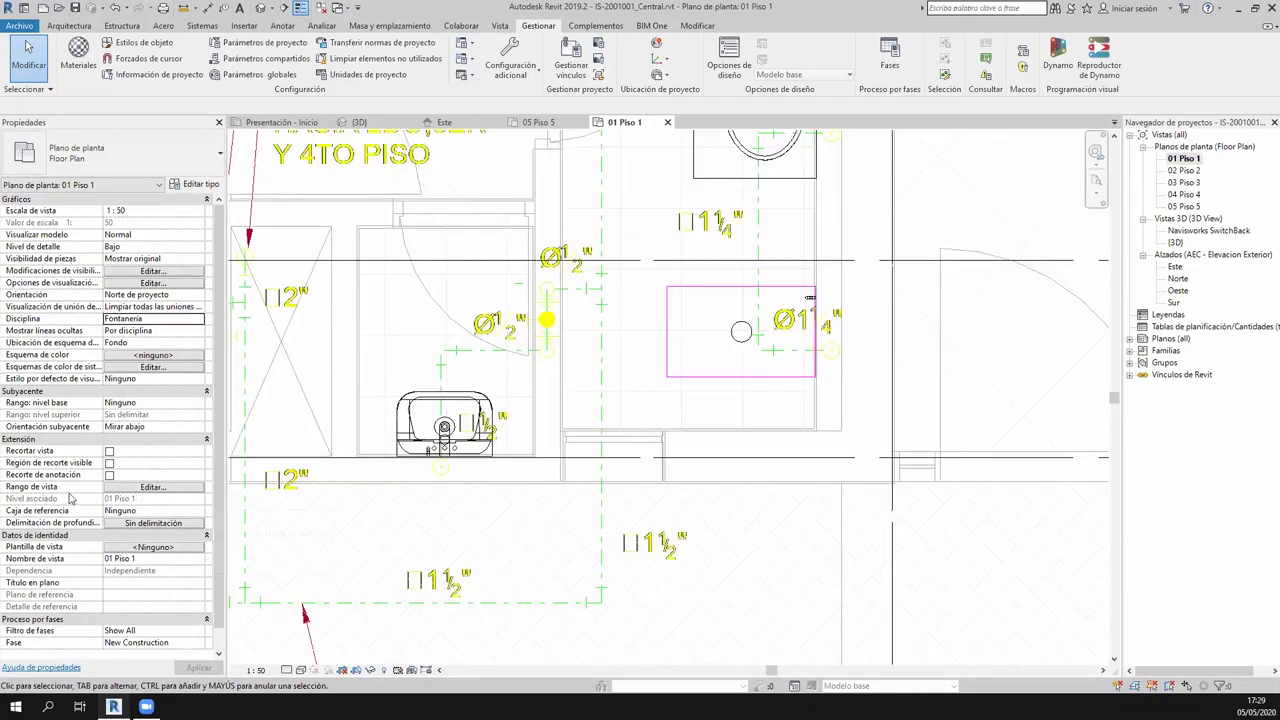
click(116, 489)
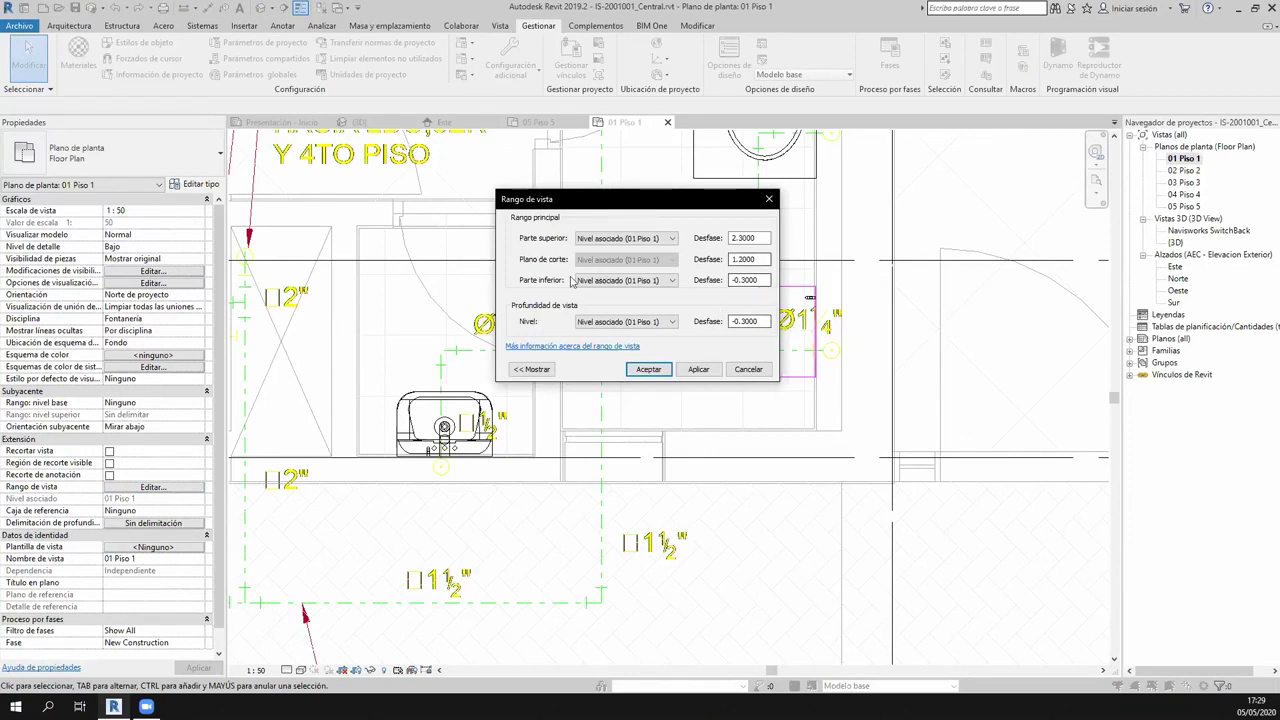
Keep the bottom and view depth offsets at -0.3000 and accept the view range.
click(765, 280)
double_click(707, 281)
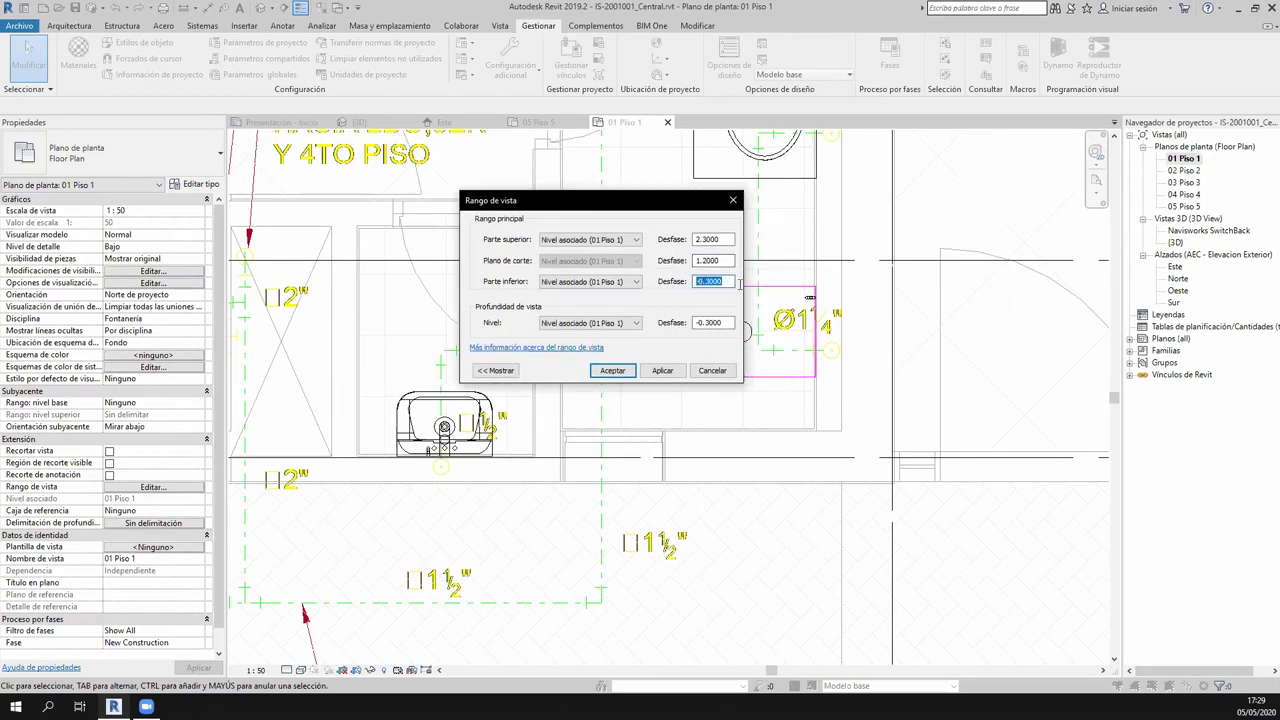
click(707, 281)
double_click(707, 281)
key(Tab)
click(725, 285)
key(Tab)
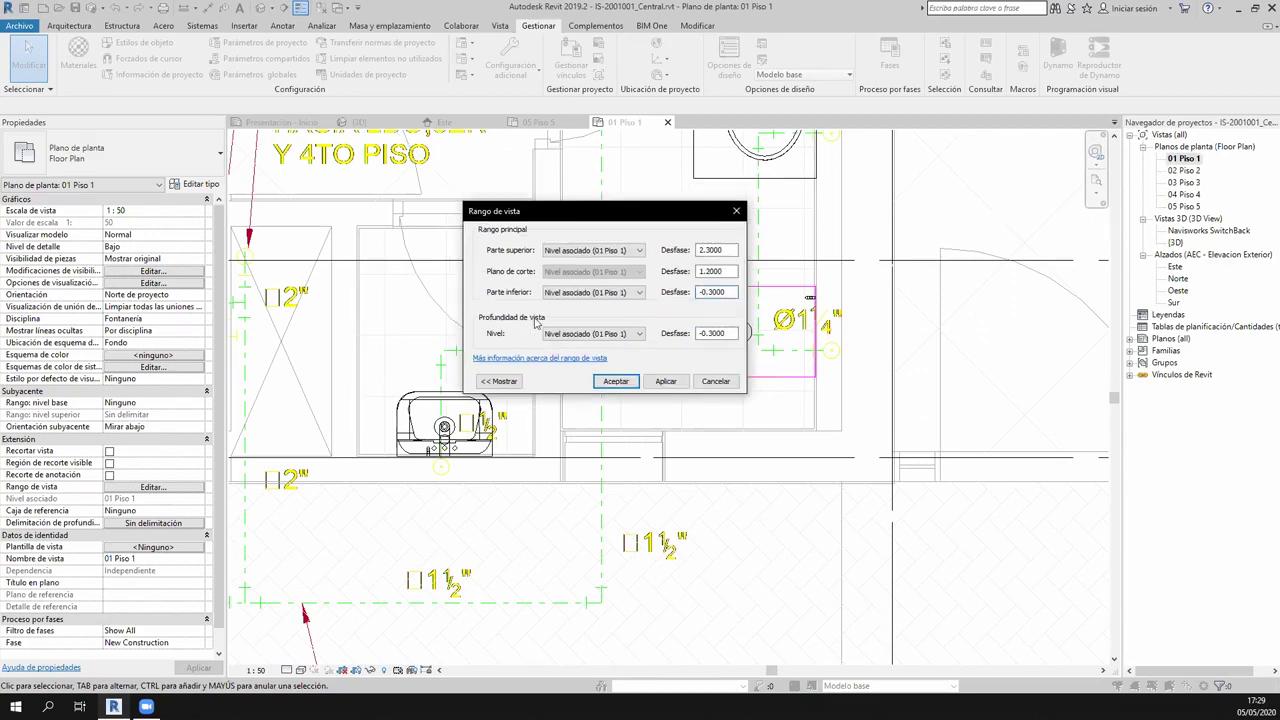
click(616, 381)
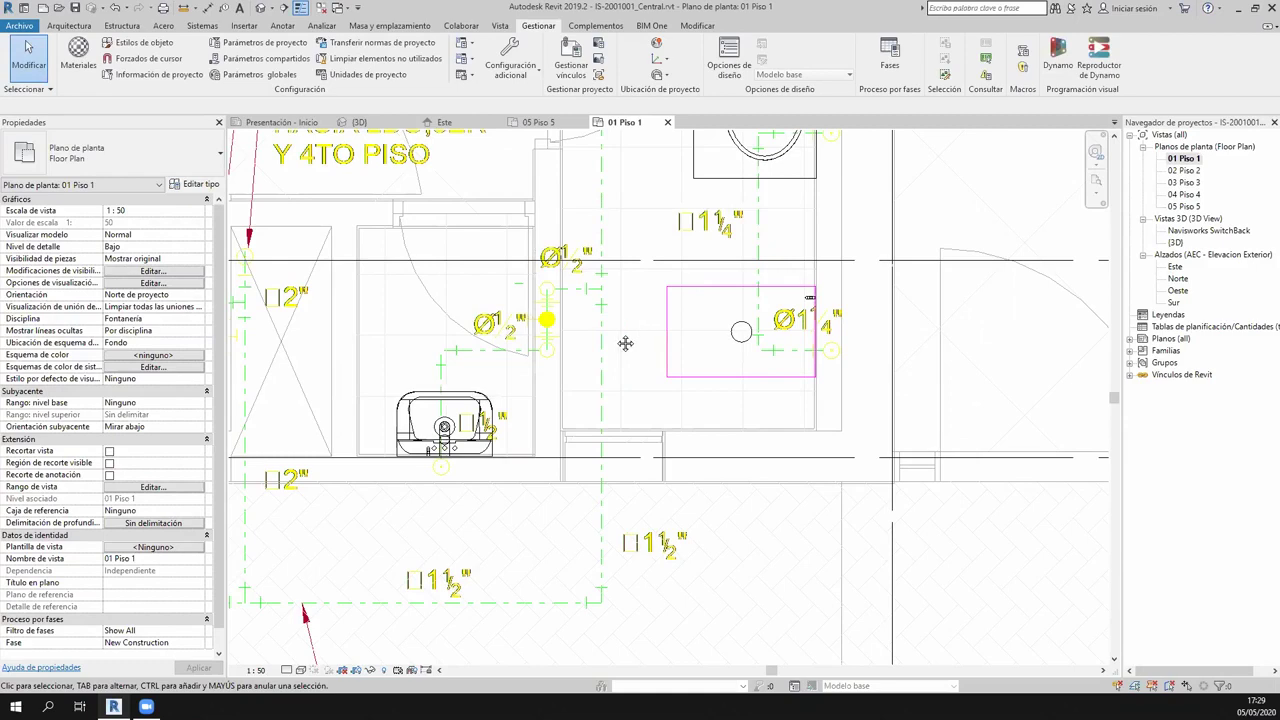
scroll(625, 343, up, 1)
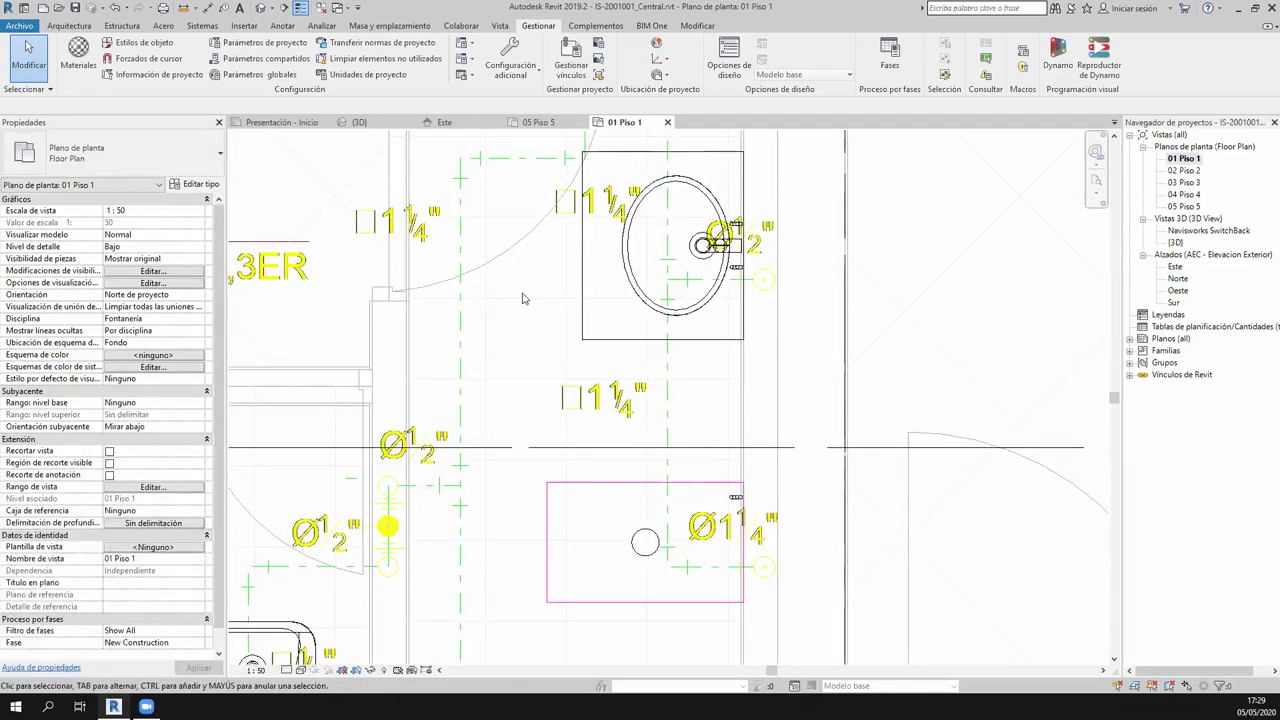
scroll(522, 298, down, 1)
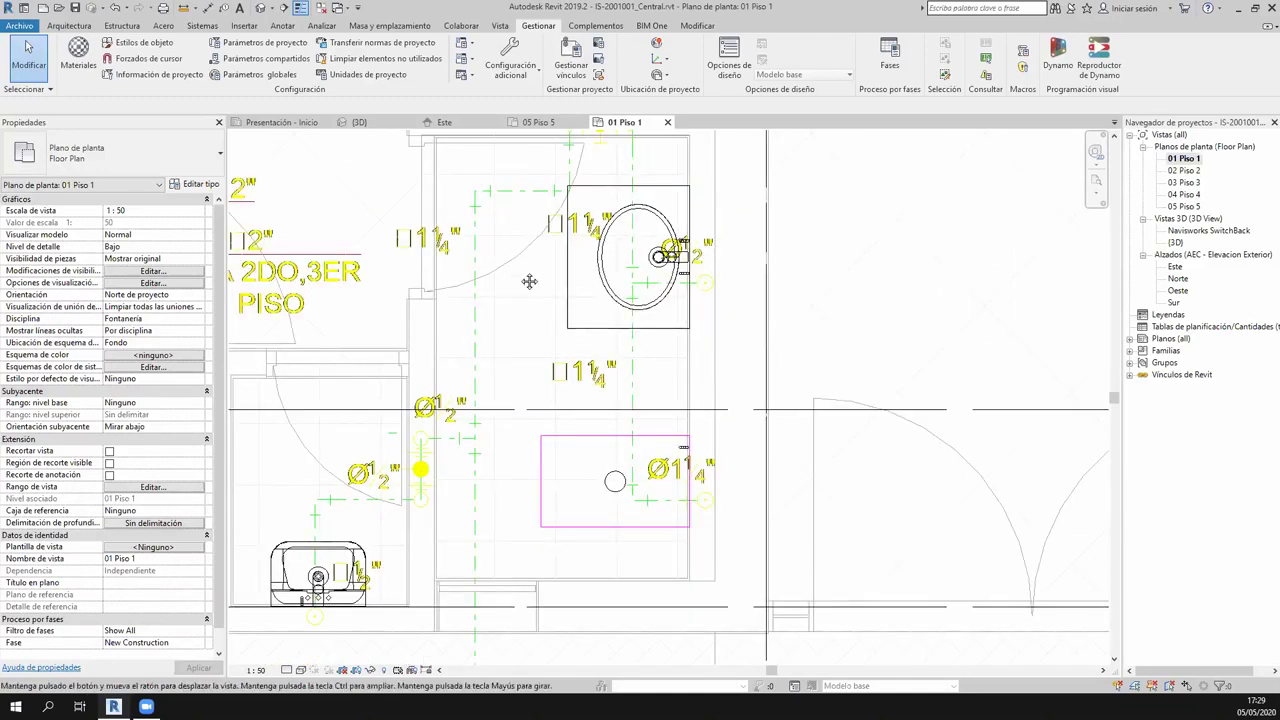
Recentre and zoom the plan around the bathroom, then switch to the {3D} view.
middle_drag(529, 281, 551, 335)
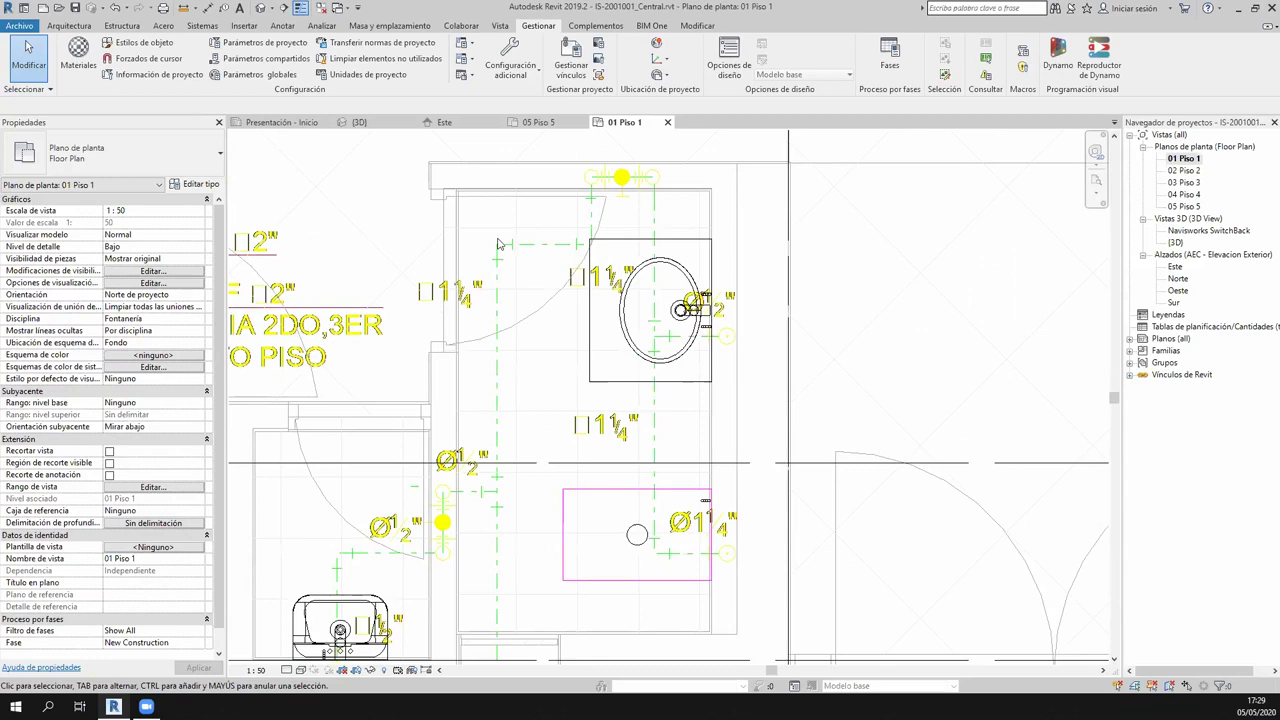
scroll(497, 243, down, 2)
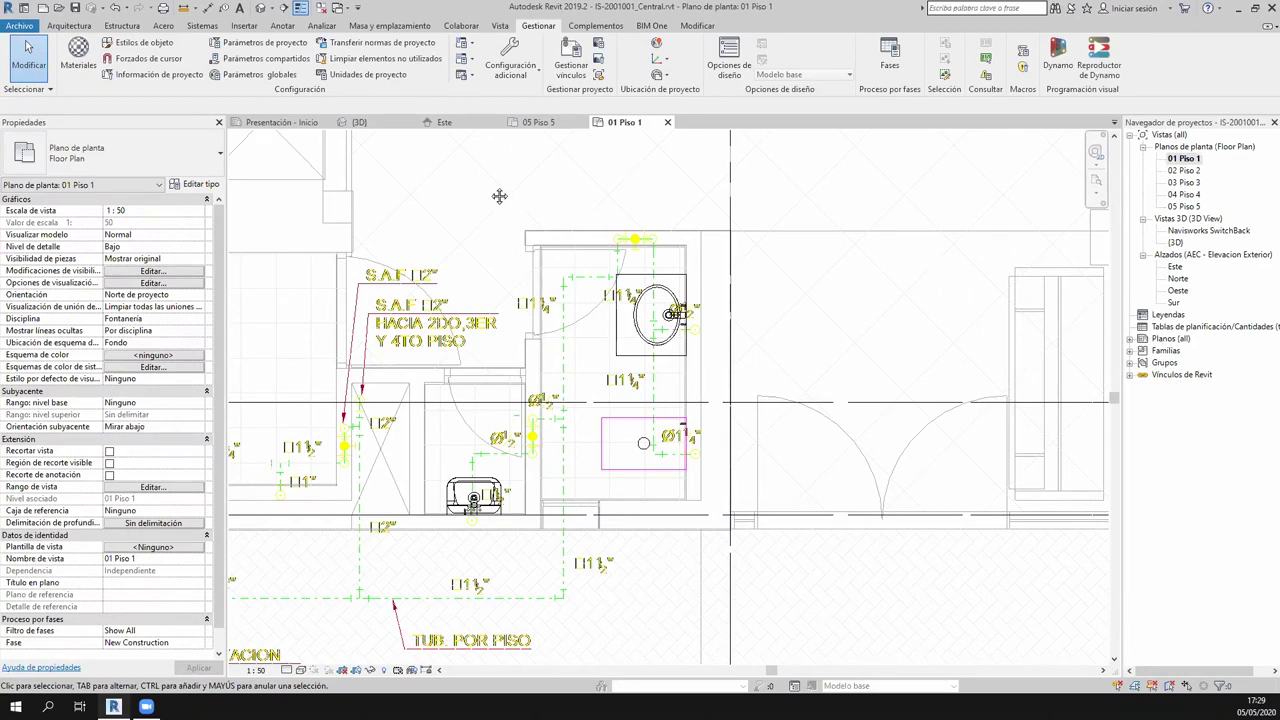
scroll(790, 440, down, 5)
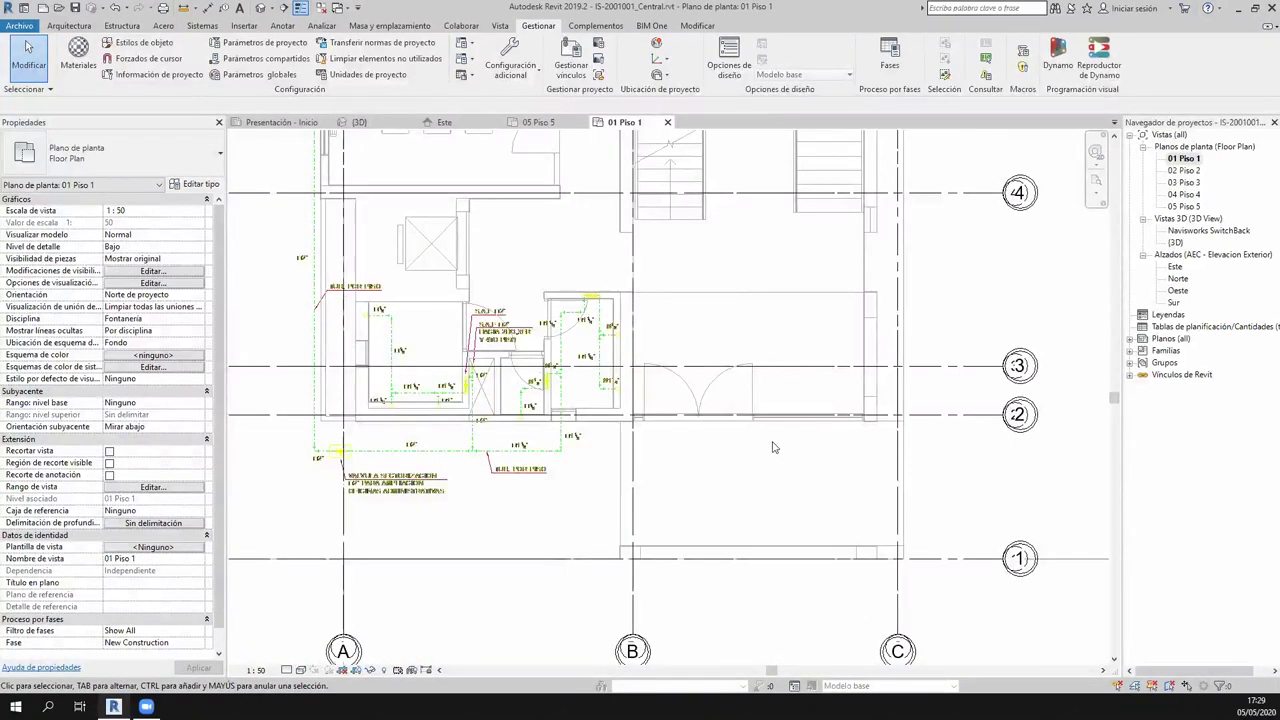
scroll(770, 445, up, 2)
scroll(768, 446, up, 2)
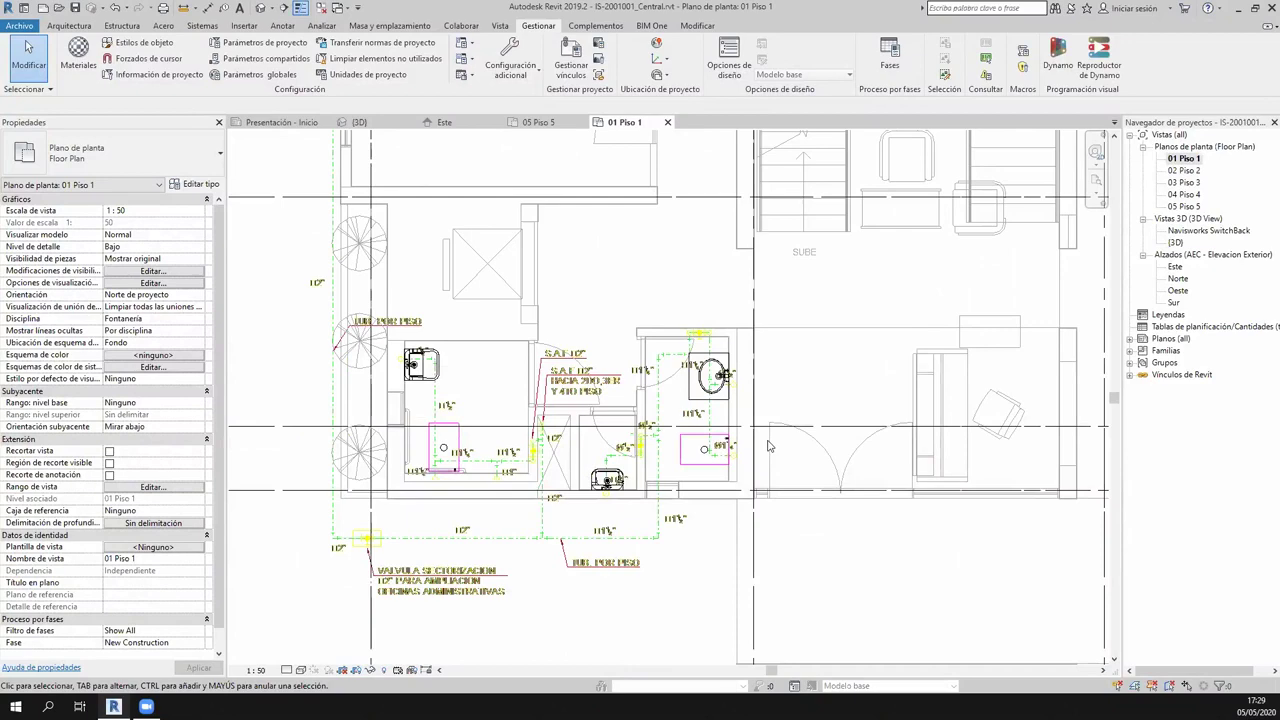
key(ctrl+Tab)
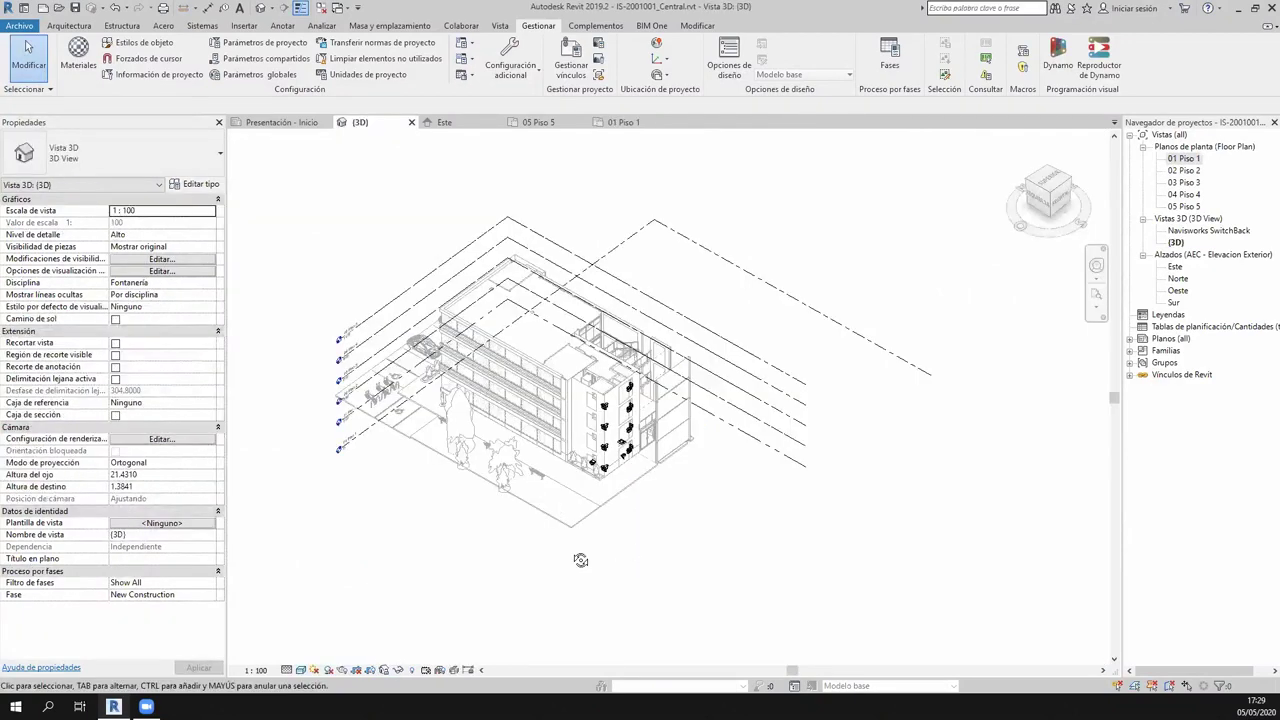
shift+middle_drag(580, 560, 580, 484)
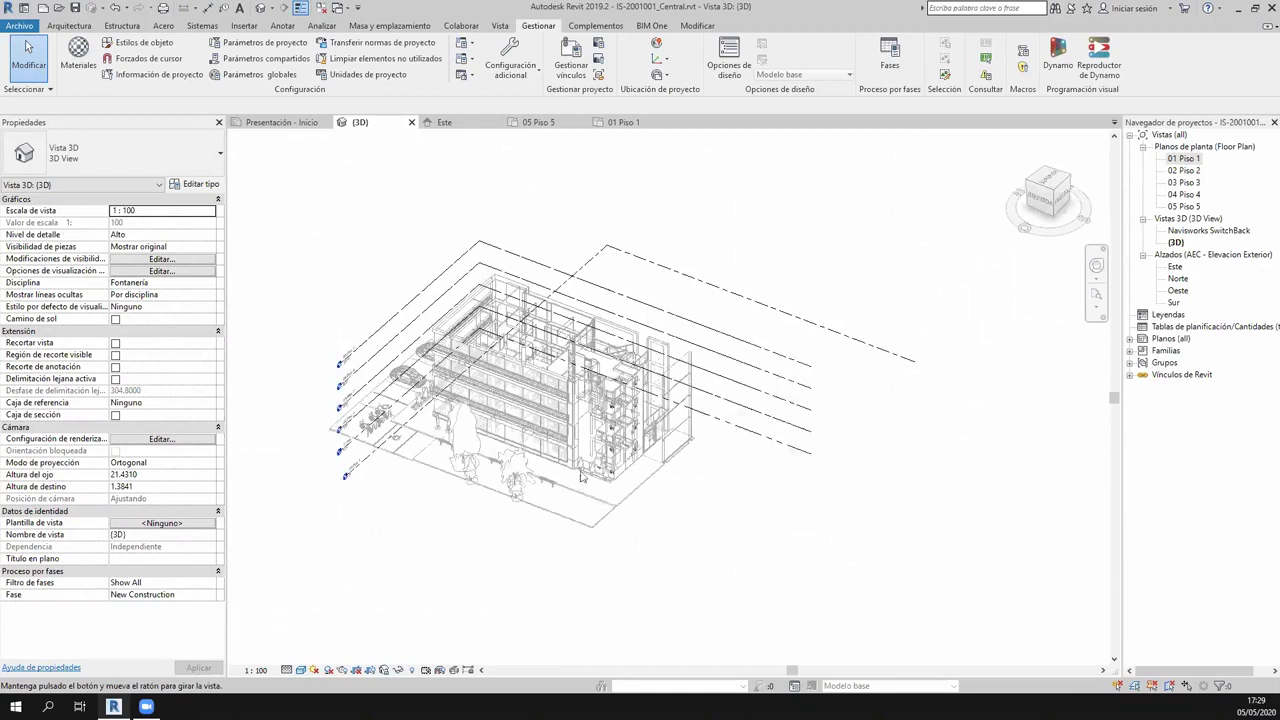
shift+middle_drag(581, 477, 292, 162)
scroll(292, 162, up, 3)
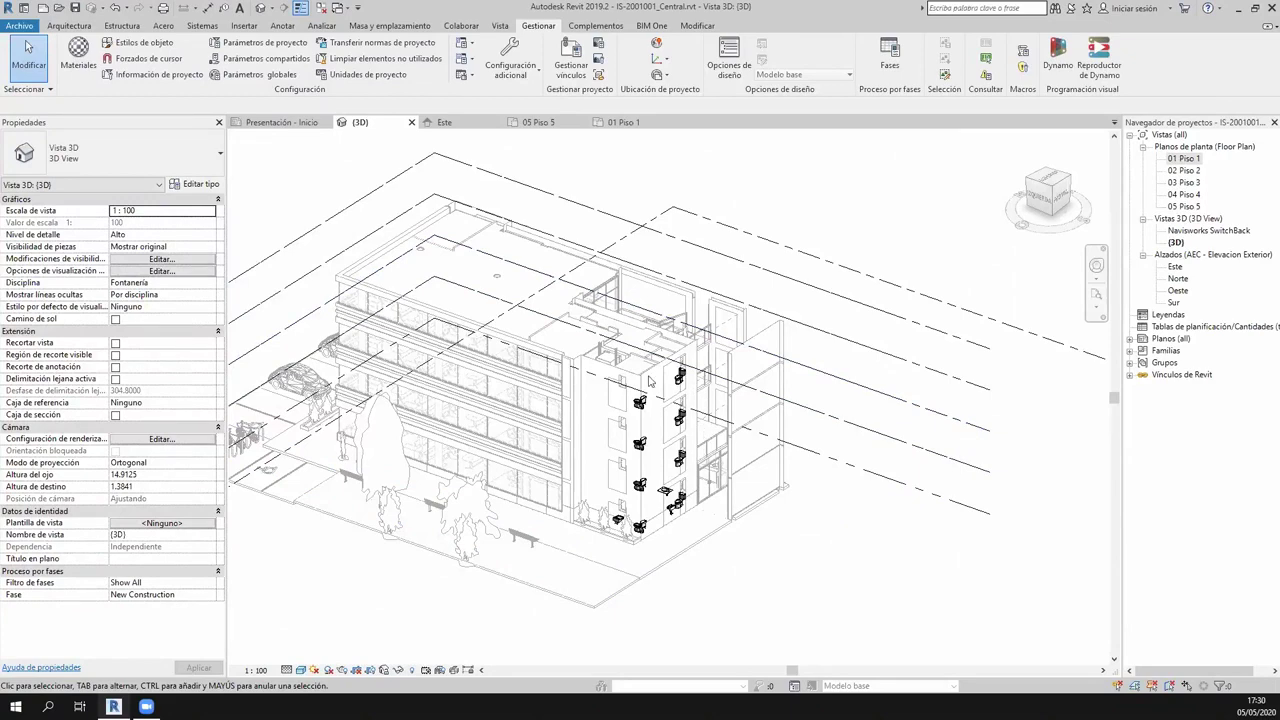
scroll(650, 381, up, 2)
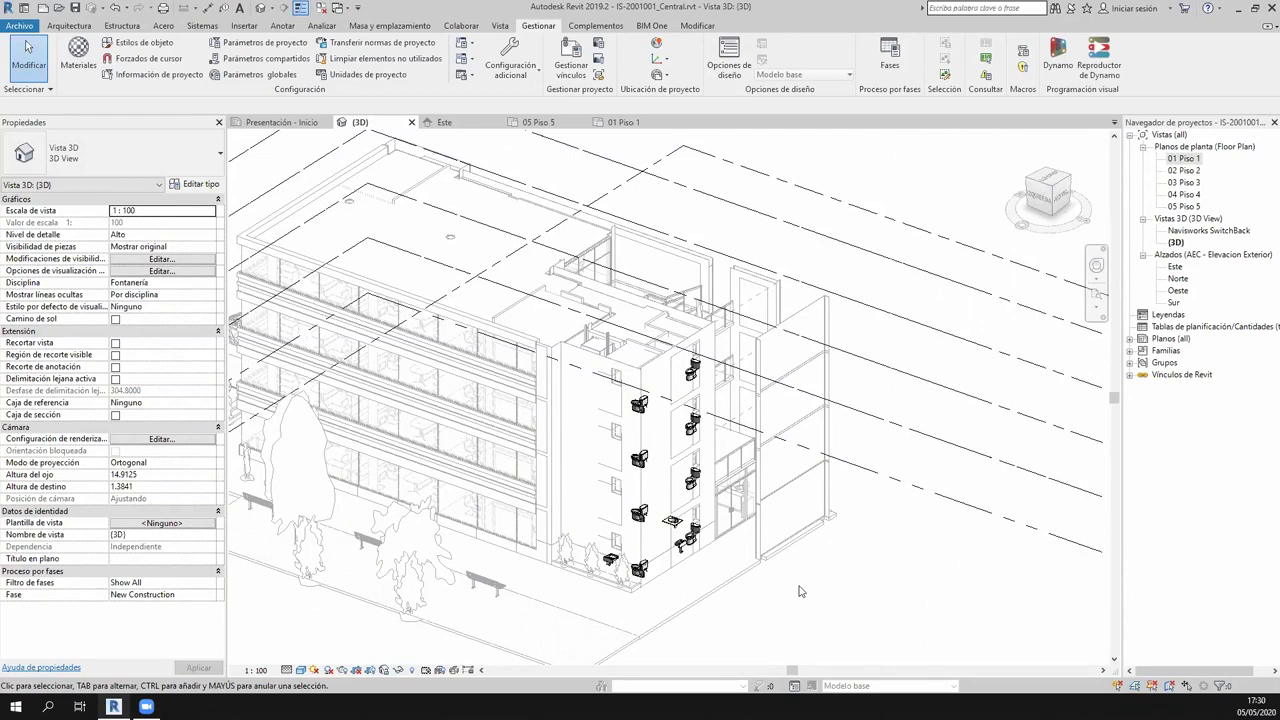
scroll(685, 293, down, 3)
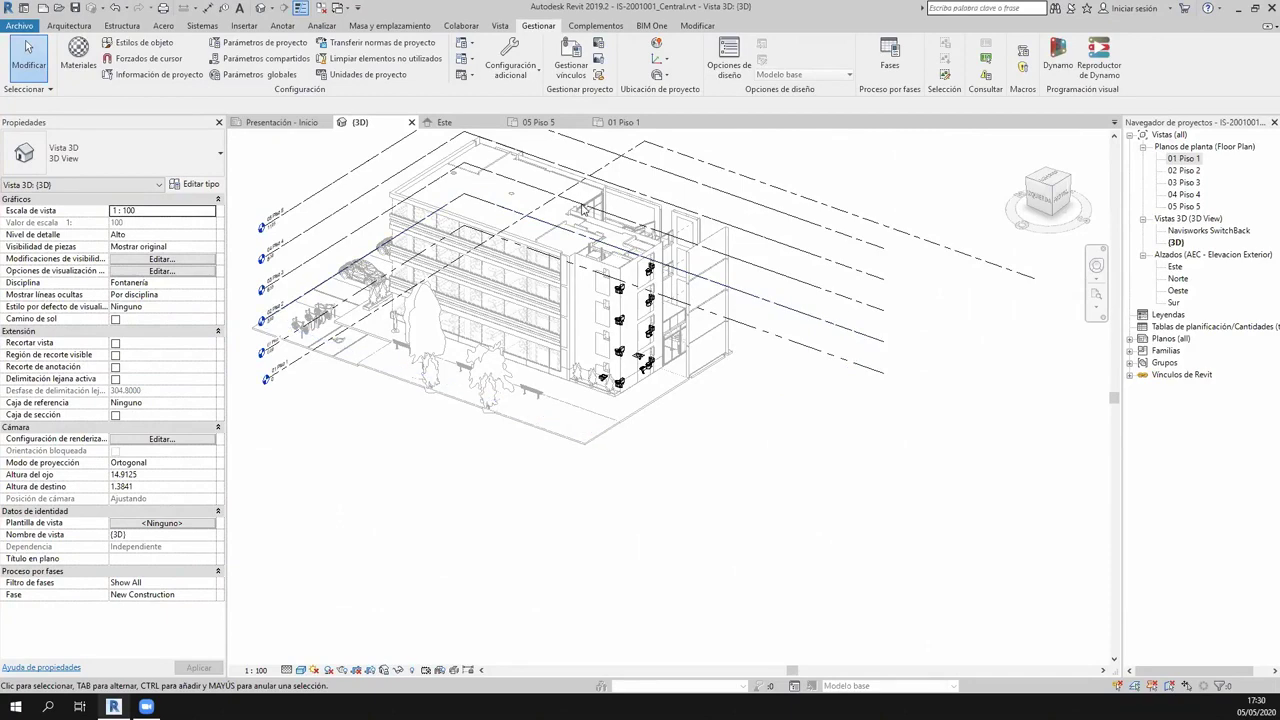
scroll(712, 490, up, 3)
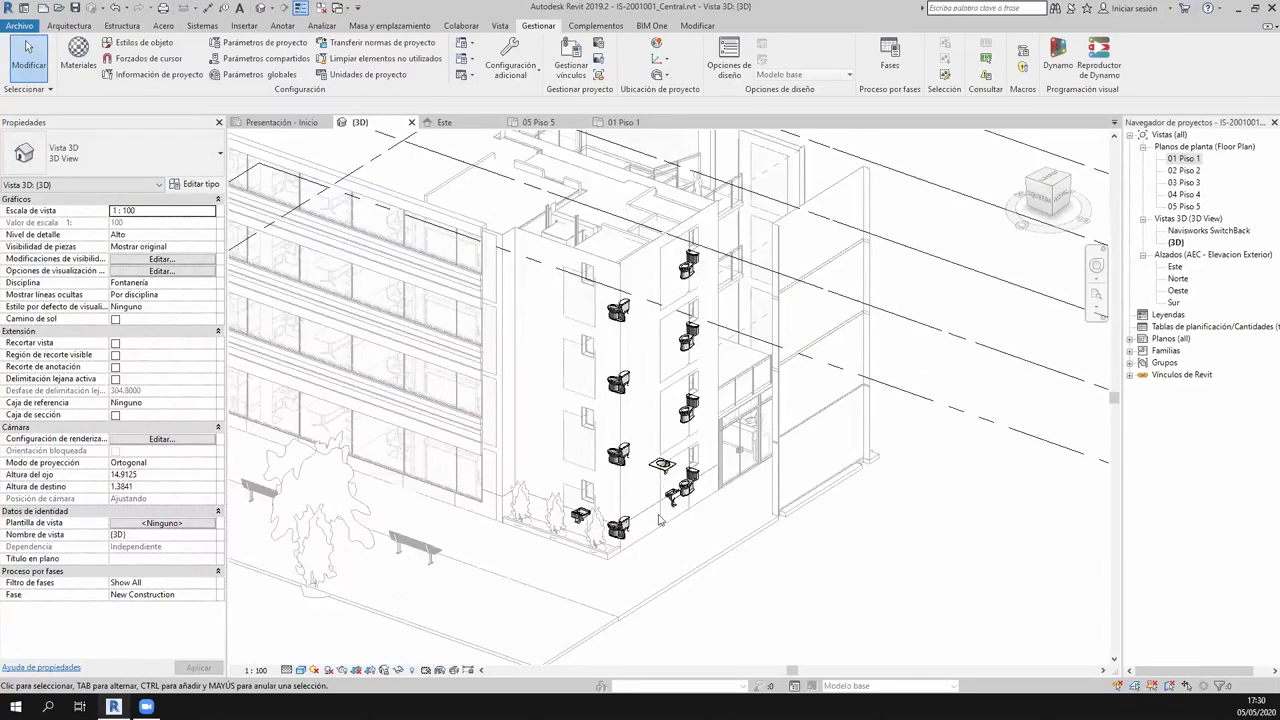
scroll(660, 520, up, 2)
scroll(806, 464, up, 2)
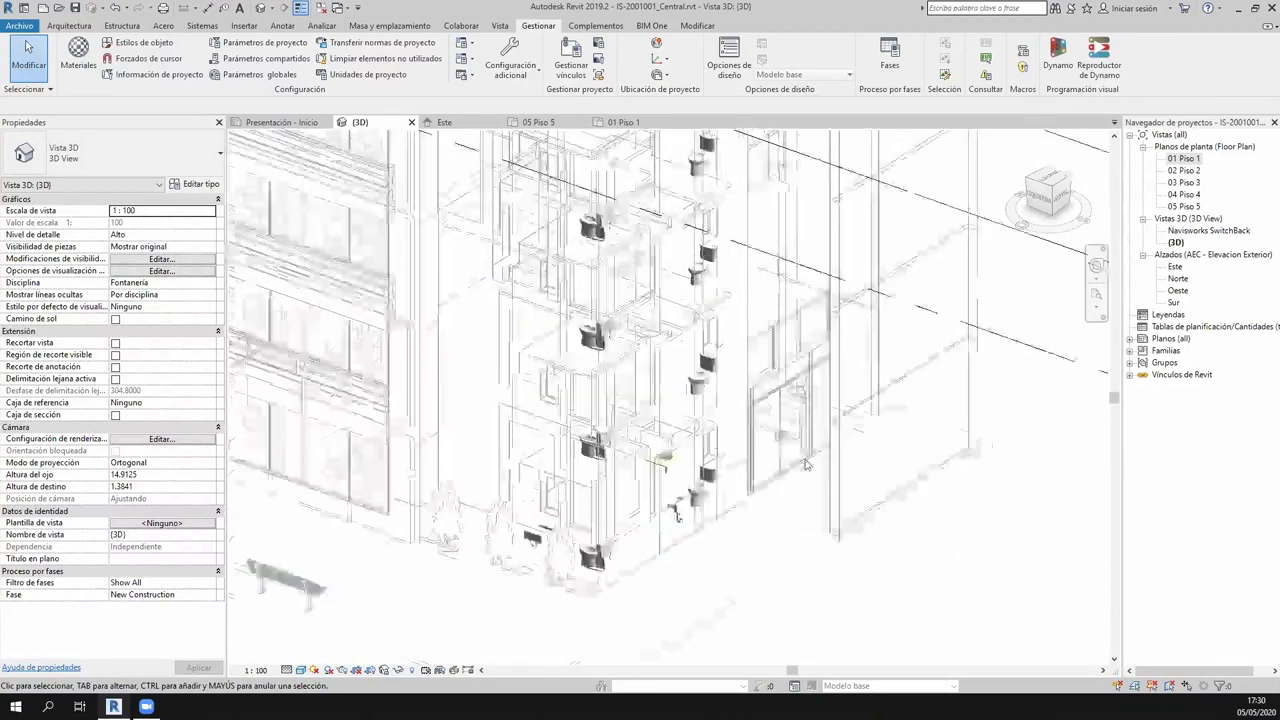
scroll(806, 464, down, 2)
scroll(736, 326, down, 2)
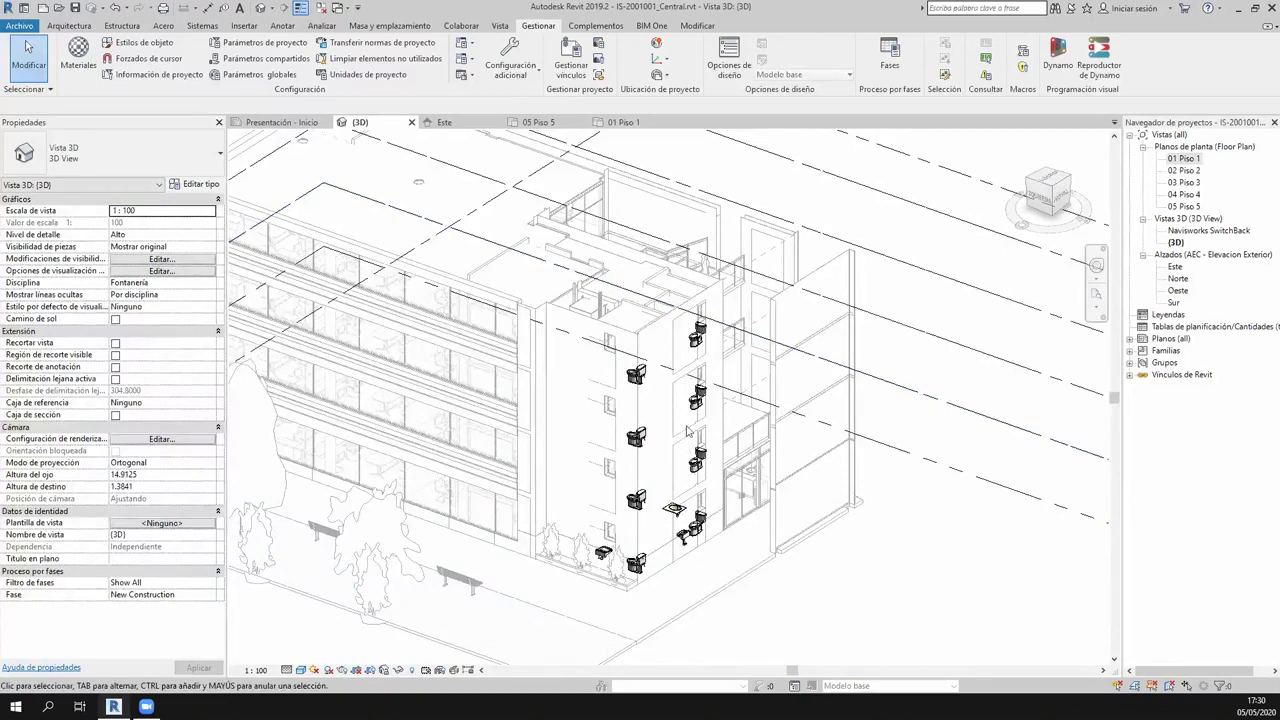
Zoom in and out in the {3D} view to frame the whole building.
scroll(760, 450, down, 3)
middle_drag(760, 450, 768, 407)
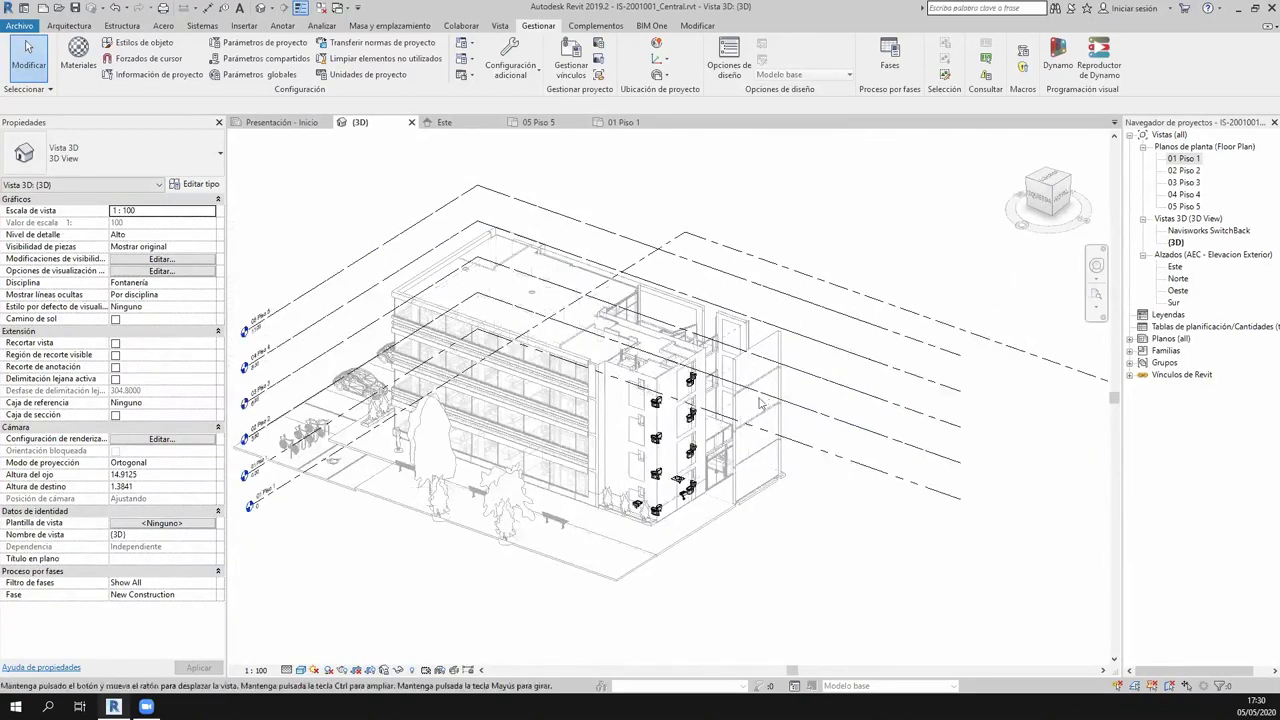
scroll(760, 403, down, 1)
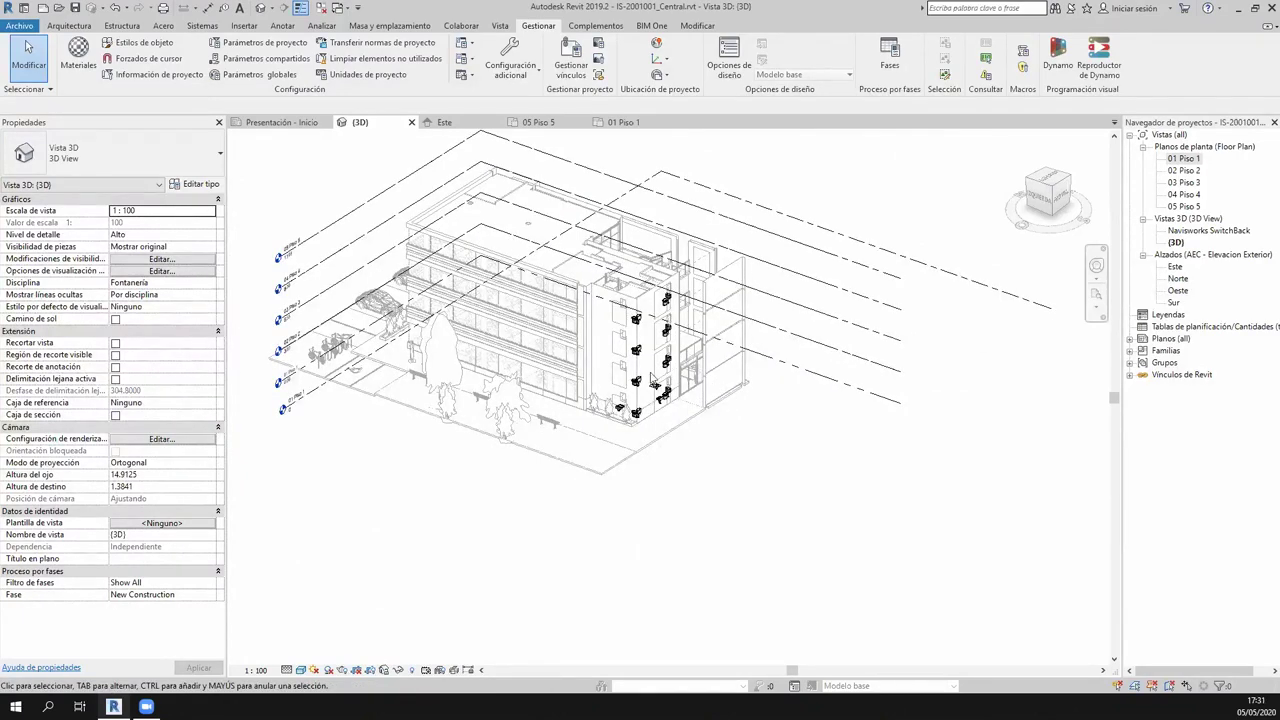
scroll(607, 370, up, 1)
scroll(607, 370, up, 2)
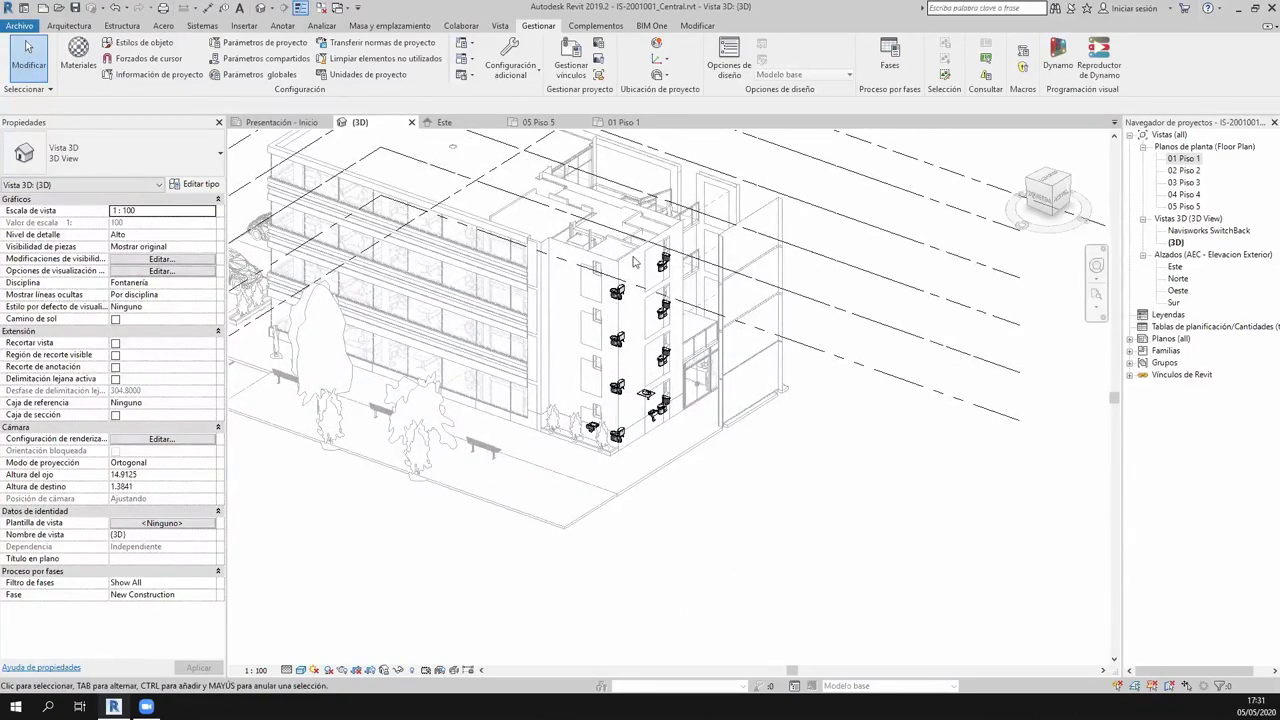
scroll(629, 286, up, 1)
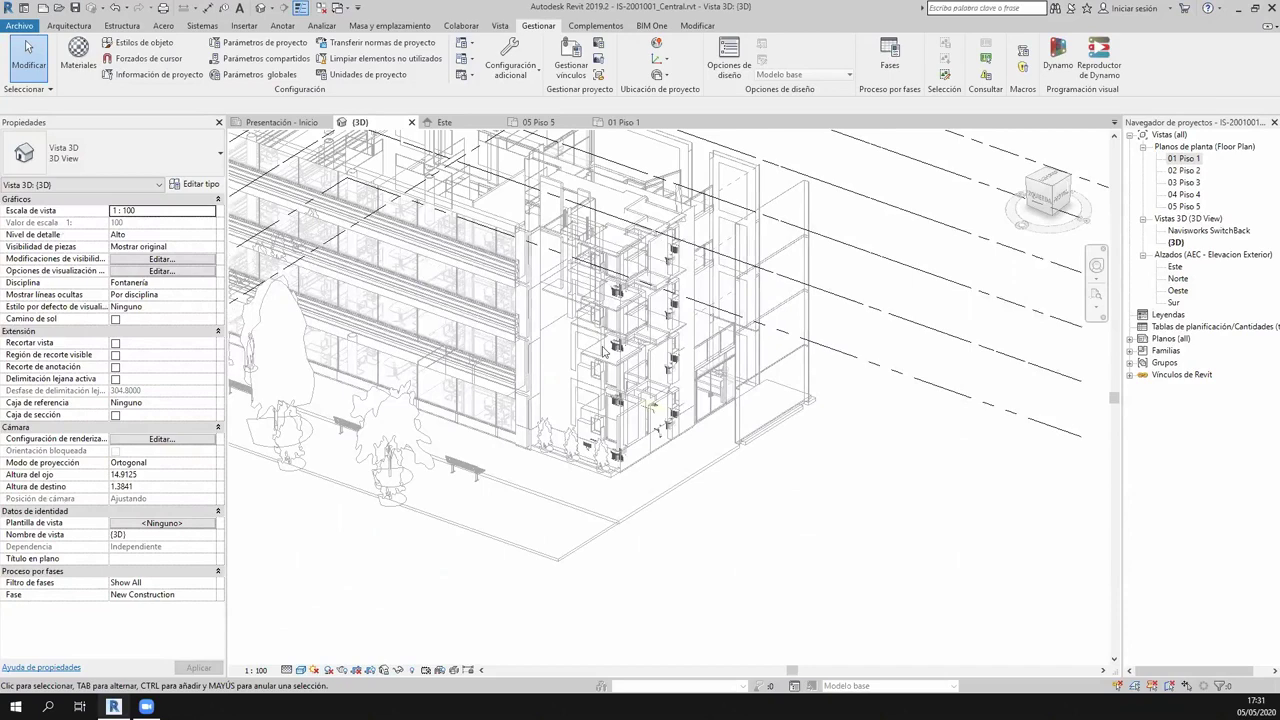
scroll(604, 350, up, 1)
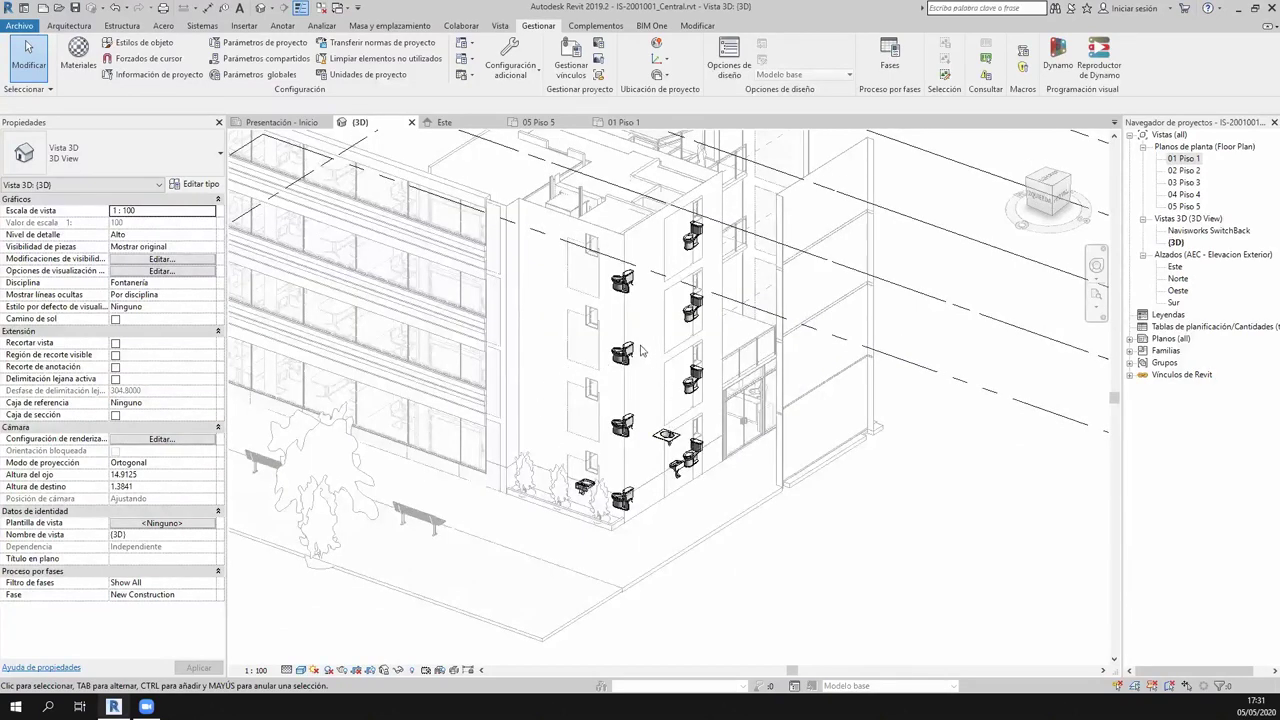
scroll(540, 300, up, 1)
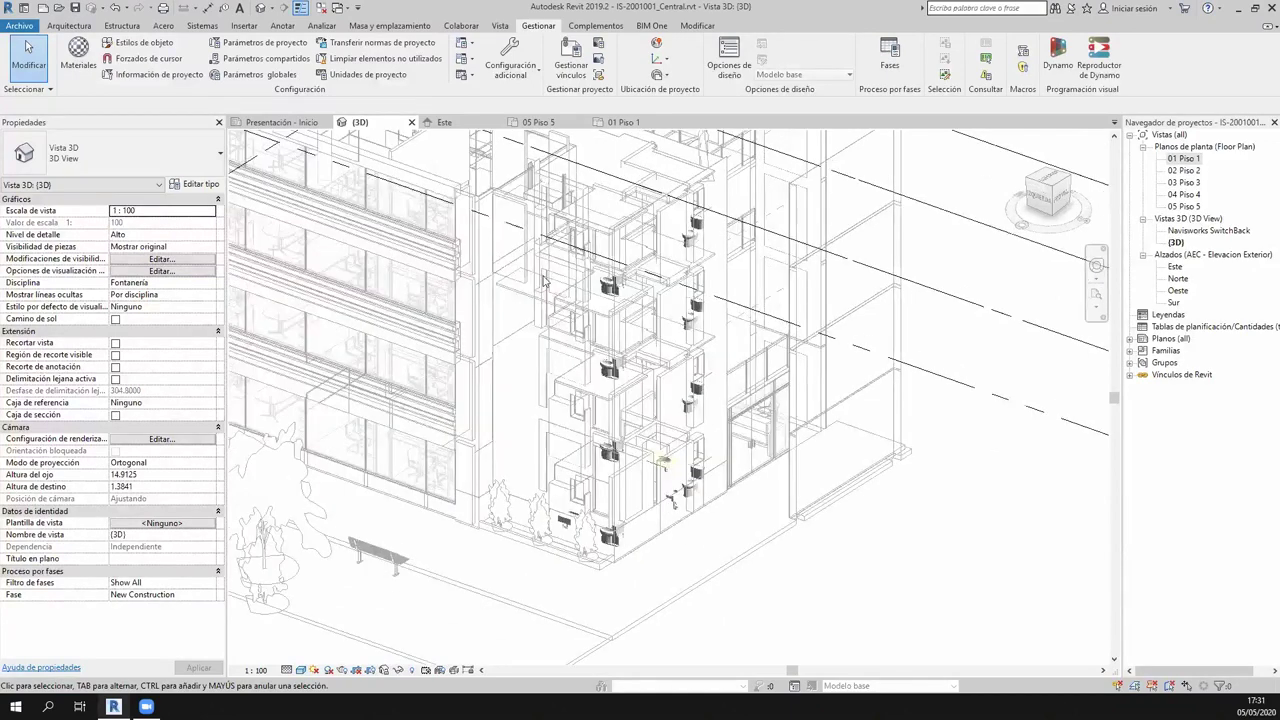
scroll(610, 250, up, 1)
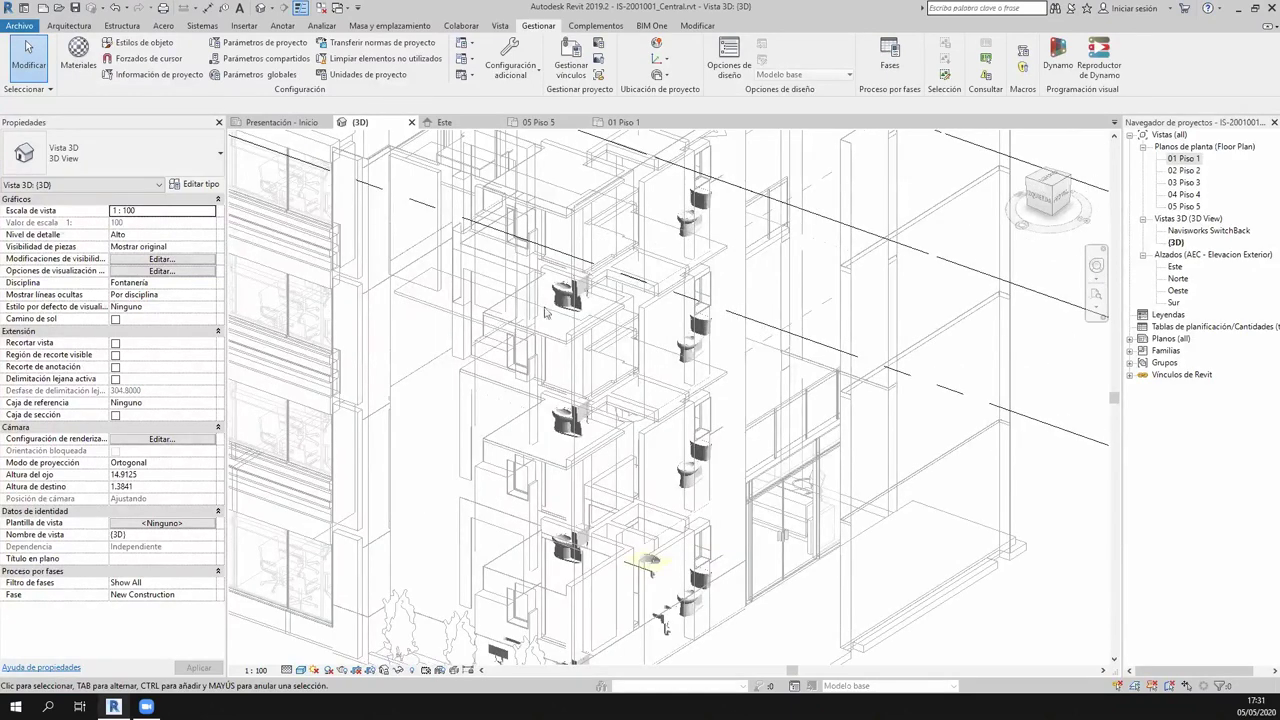
scroll(620, 313, down, 1)
scroll(850, 360, down, 1)
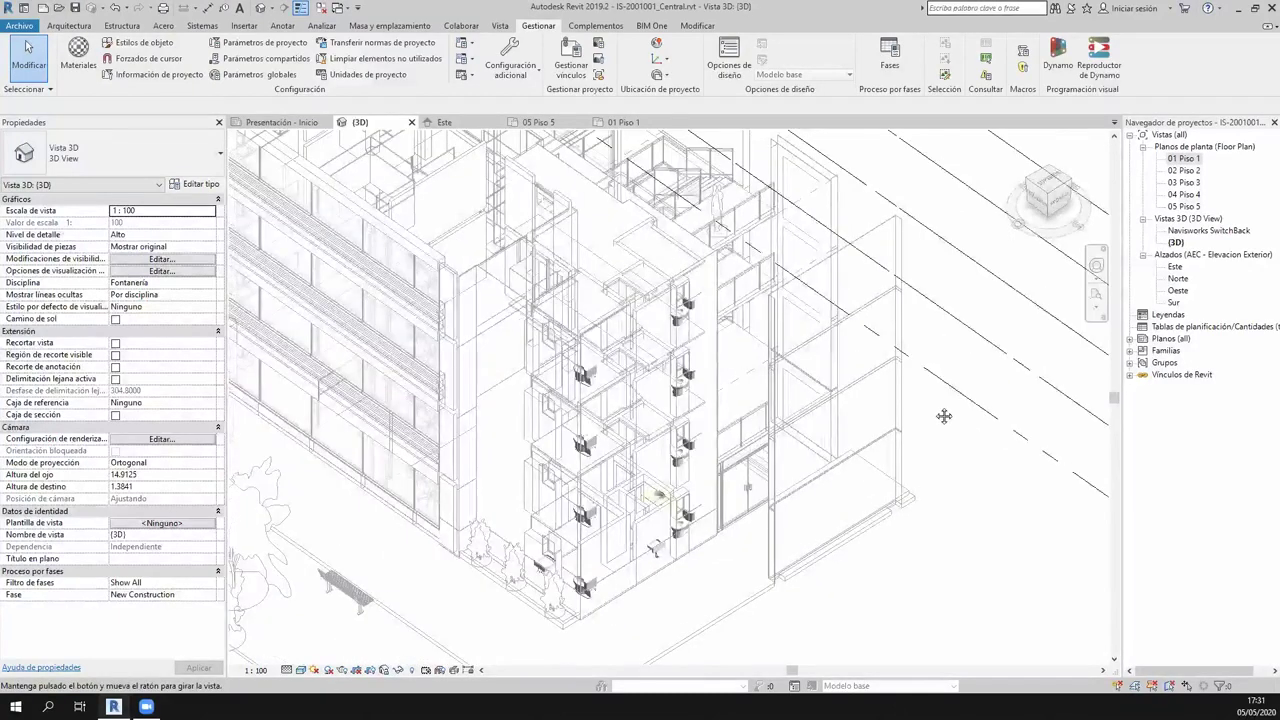
scroll(870, 340, down, 1)
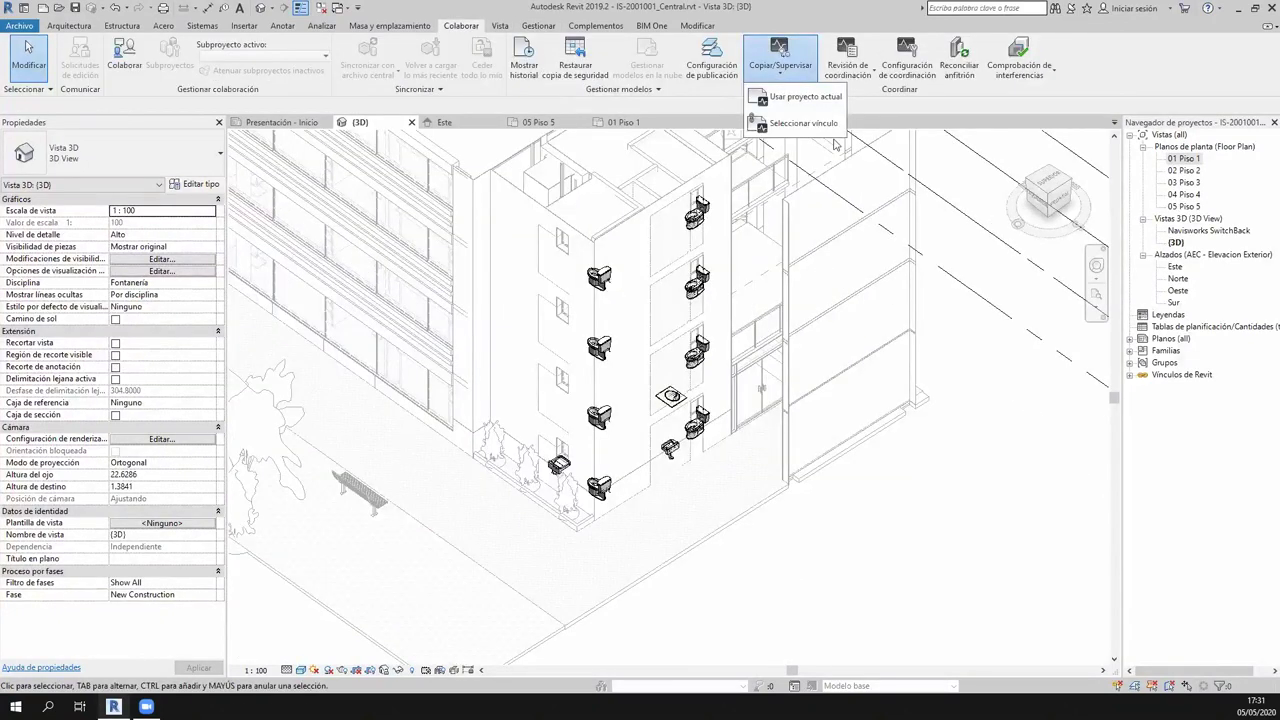
Copy/monitor the AR-2001001_Central.rvt link and run Copia por lotes on its fixtures.
click(790, 137)
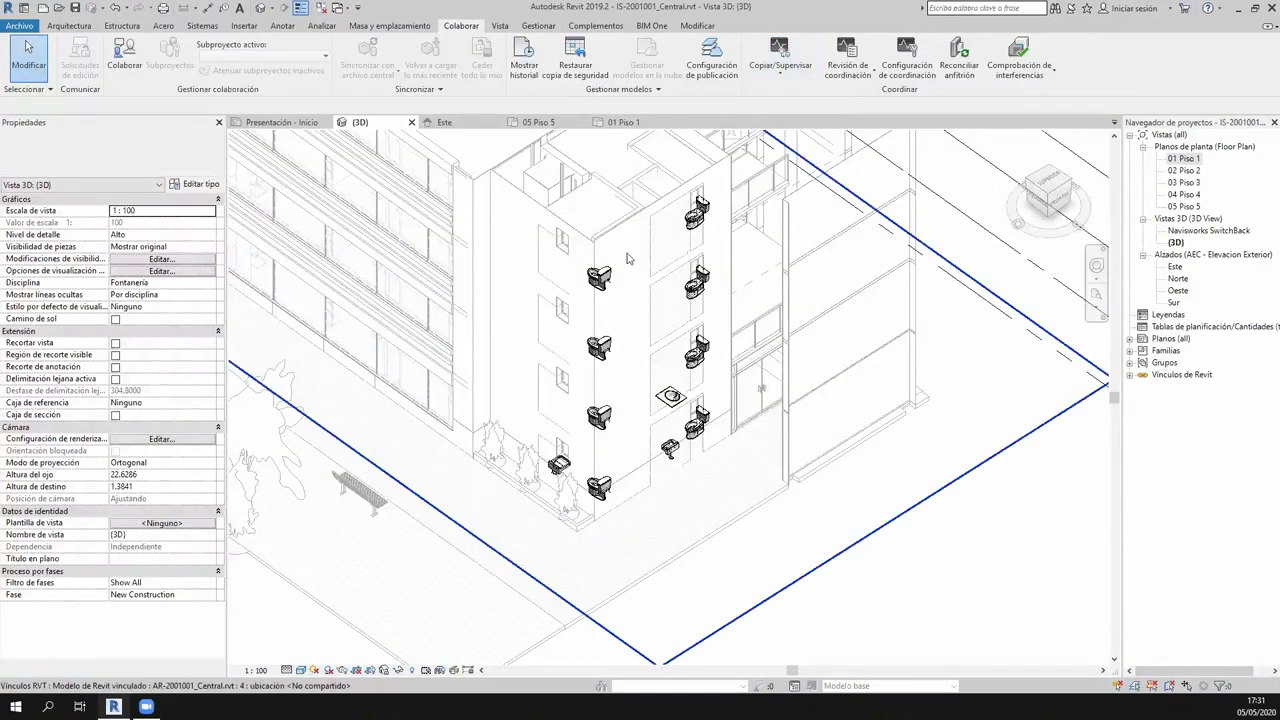
click(620, 259)
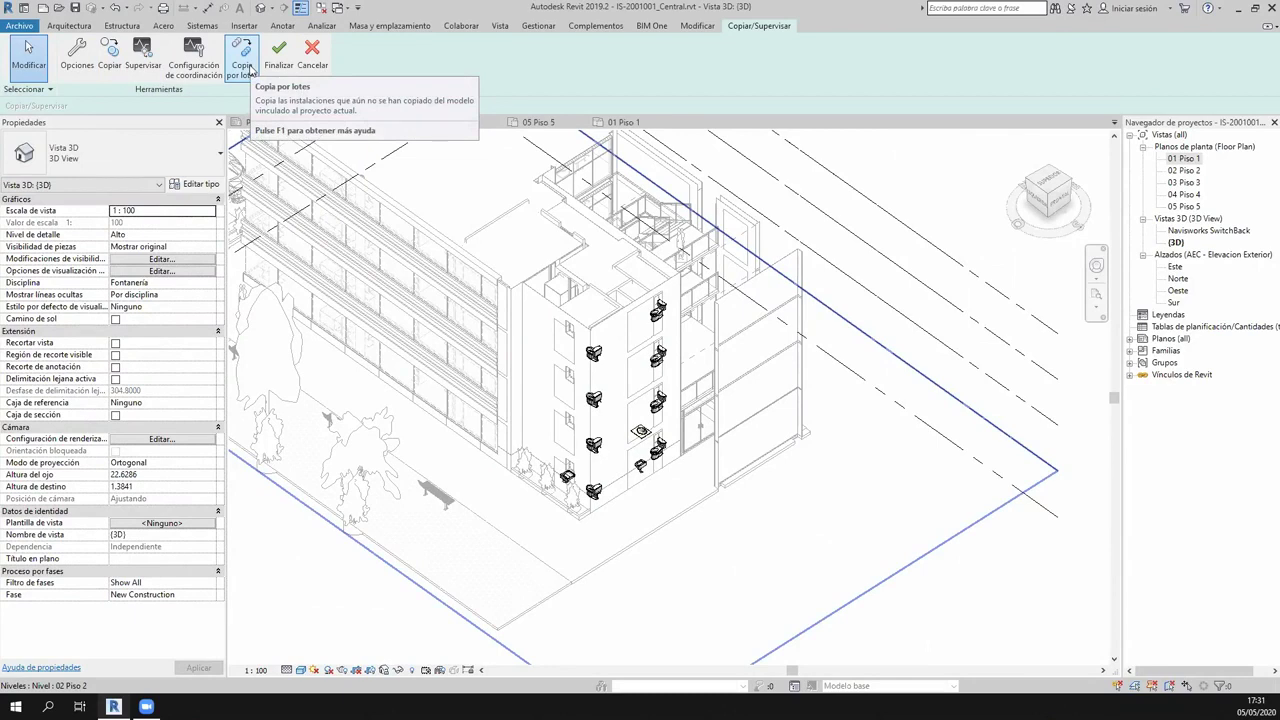
scroll(755, 413, up, 2)
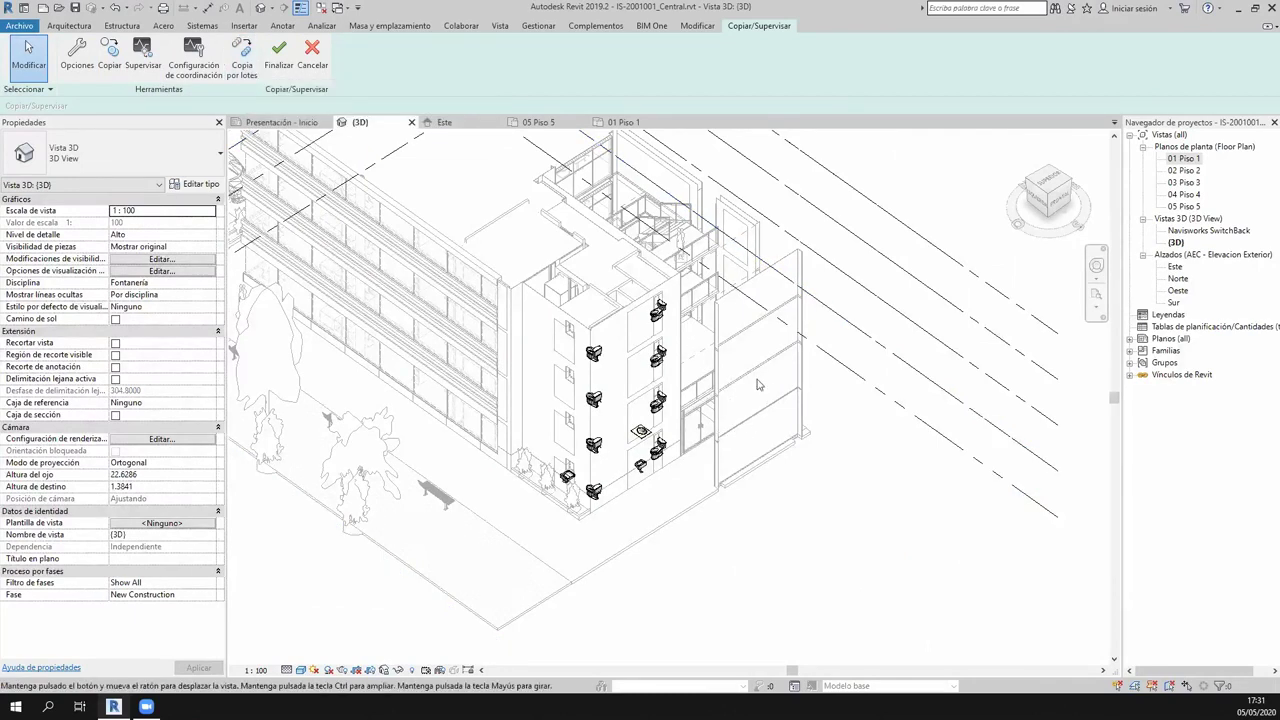
scroll(440, 200, up, 1)
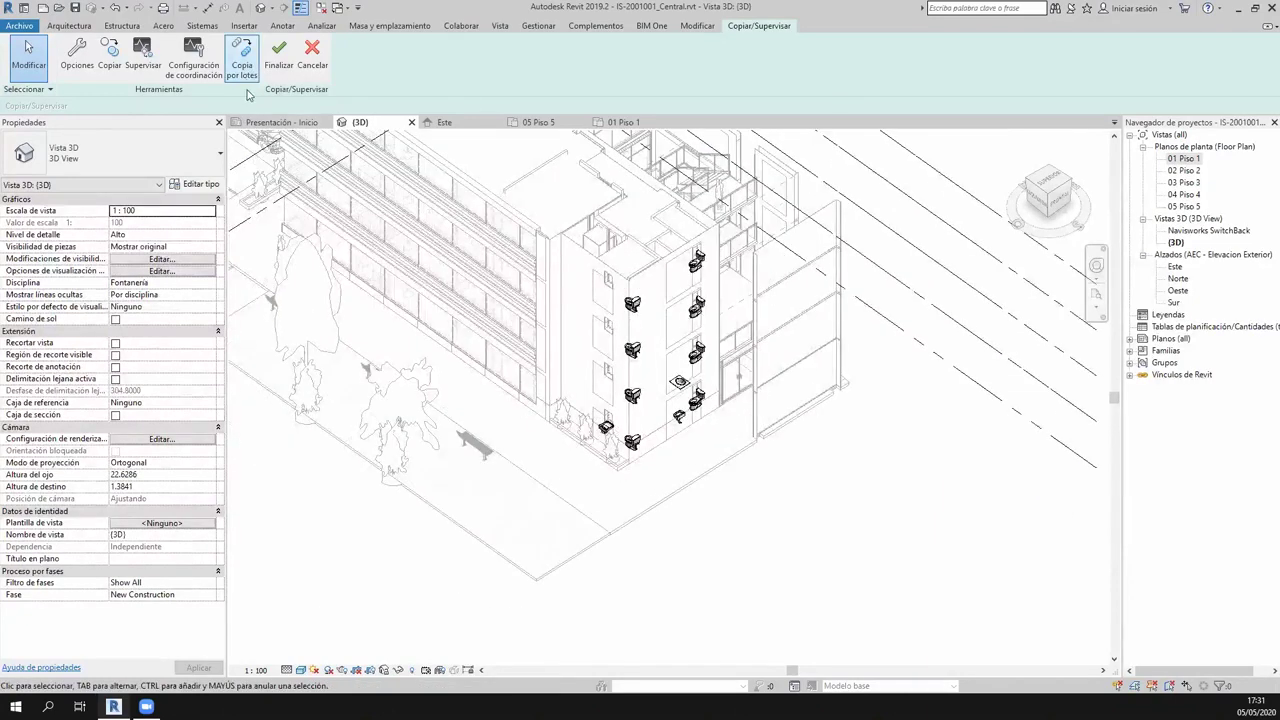
click(242, 52)
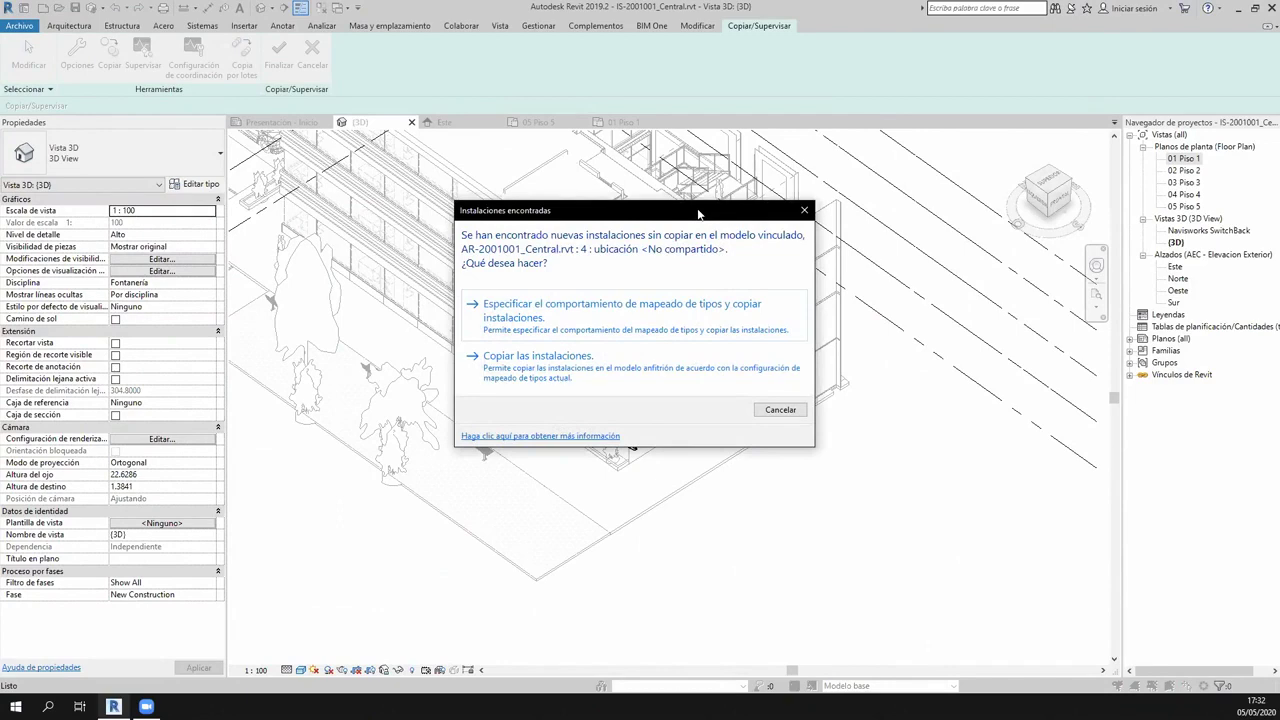
Set Aparatos sanitarios to Permitir copia por lotes via type mapping and copy the fixtures.
drag(698, 214, 893, 259)
click(735, 400)
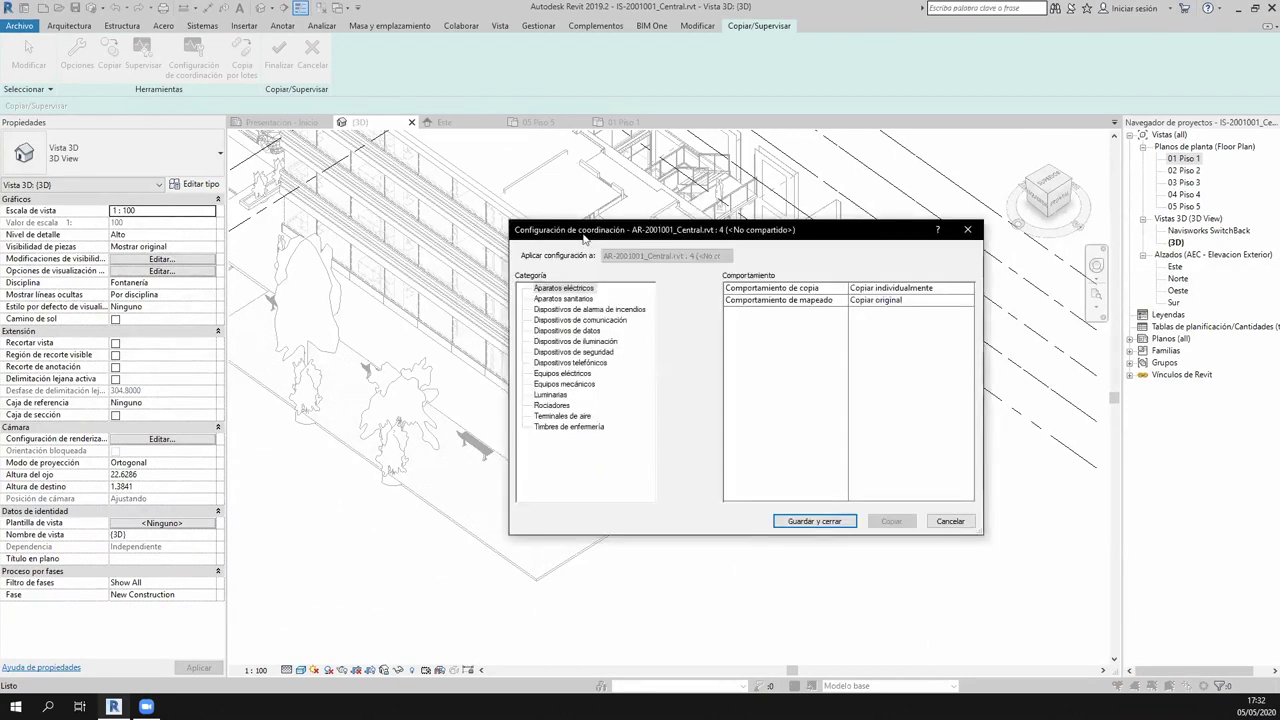
drag(585, 237, 563, 223)
click(540, 284)
click(944, 273)
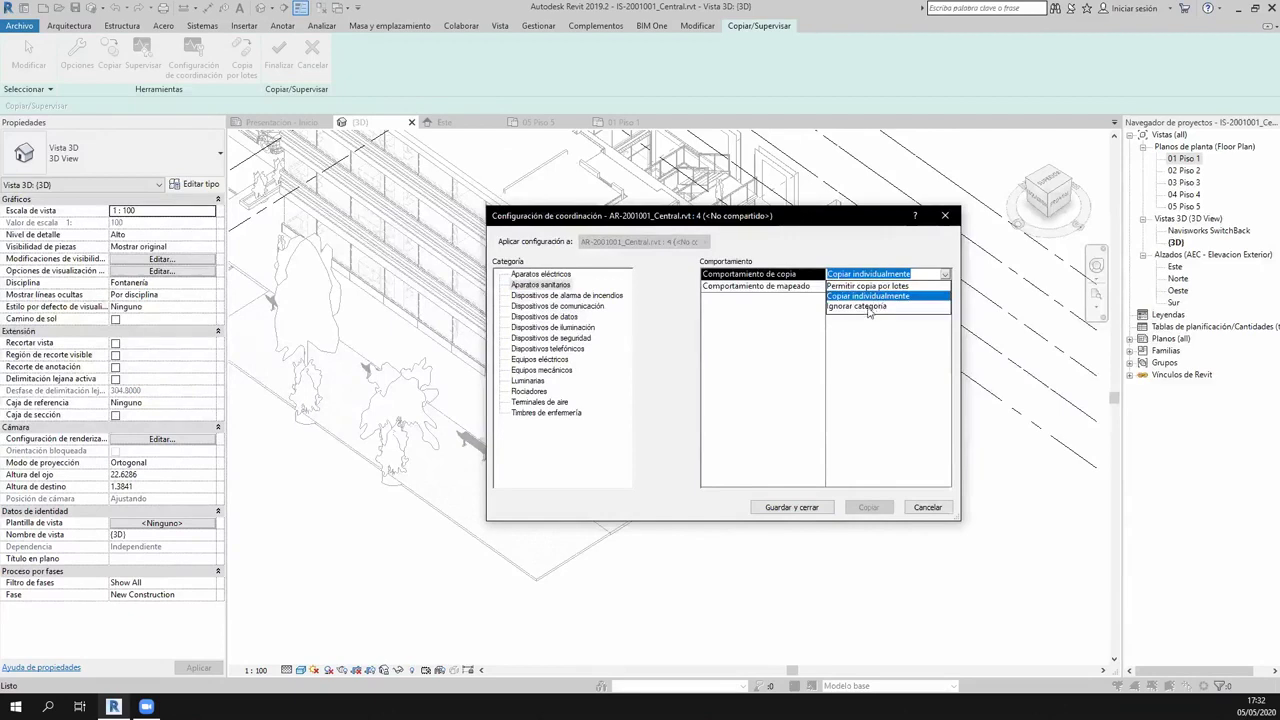
click(886, 286)
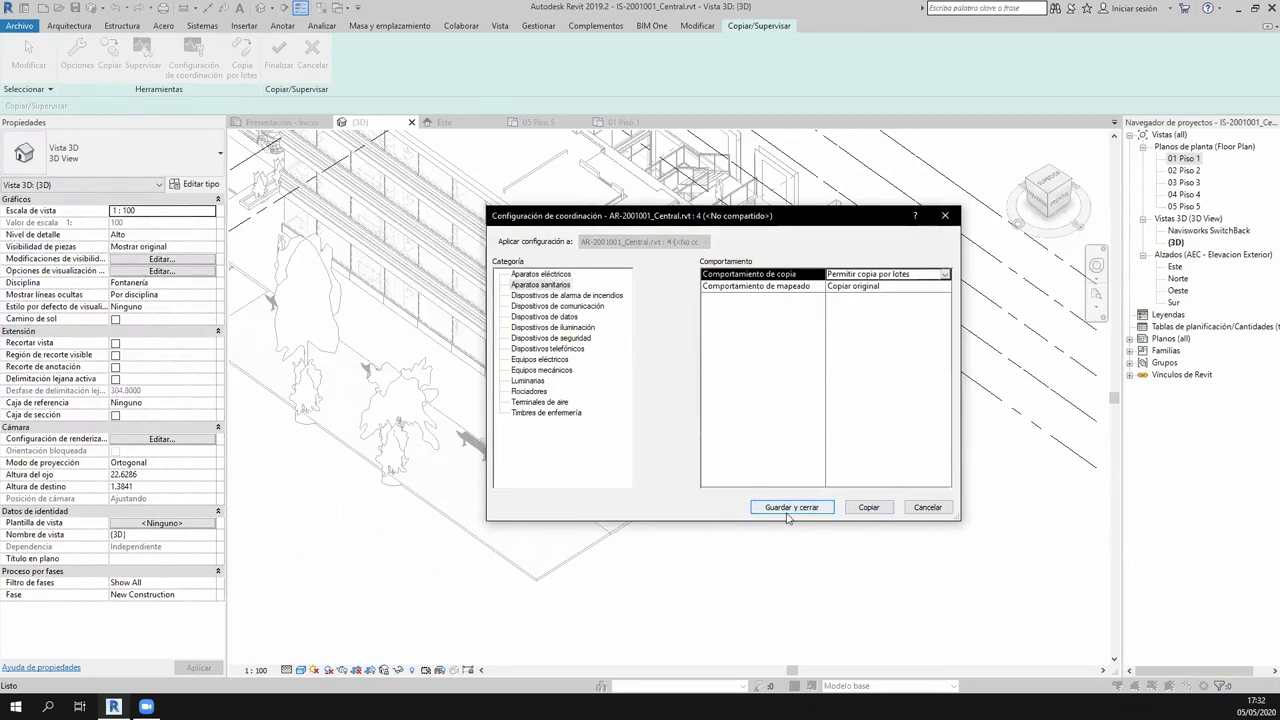
click(886, 512)
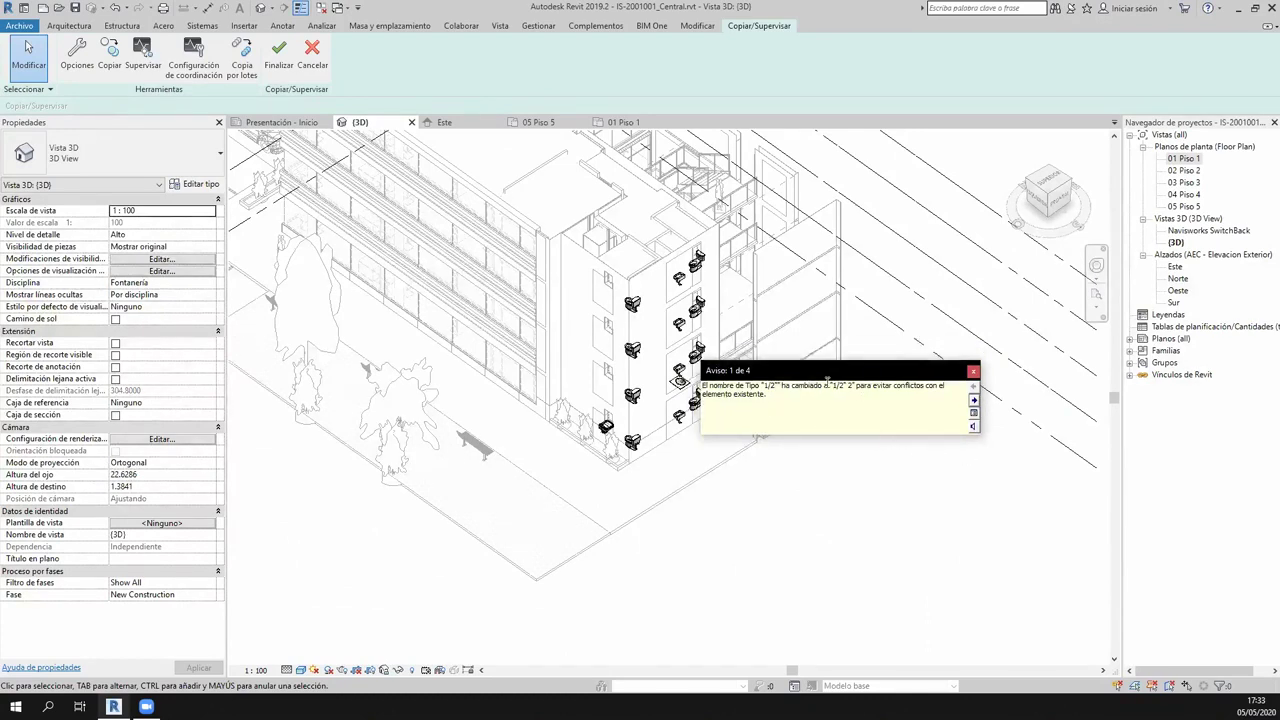
Move aside and dismiss the type-rename warning.
drag(832, 386, 843, 388)
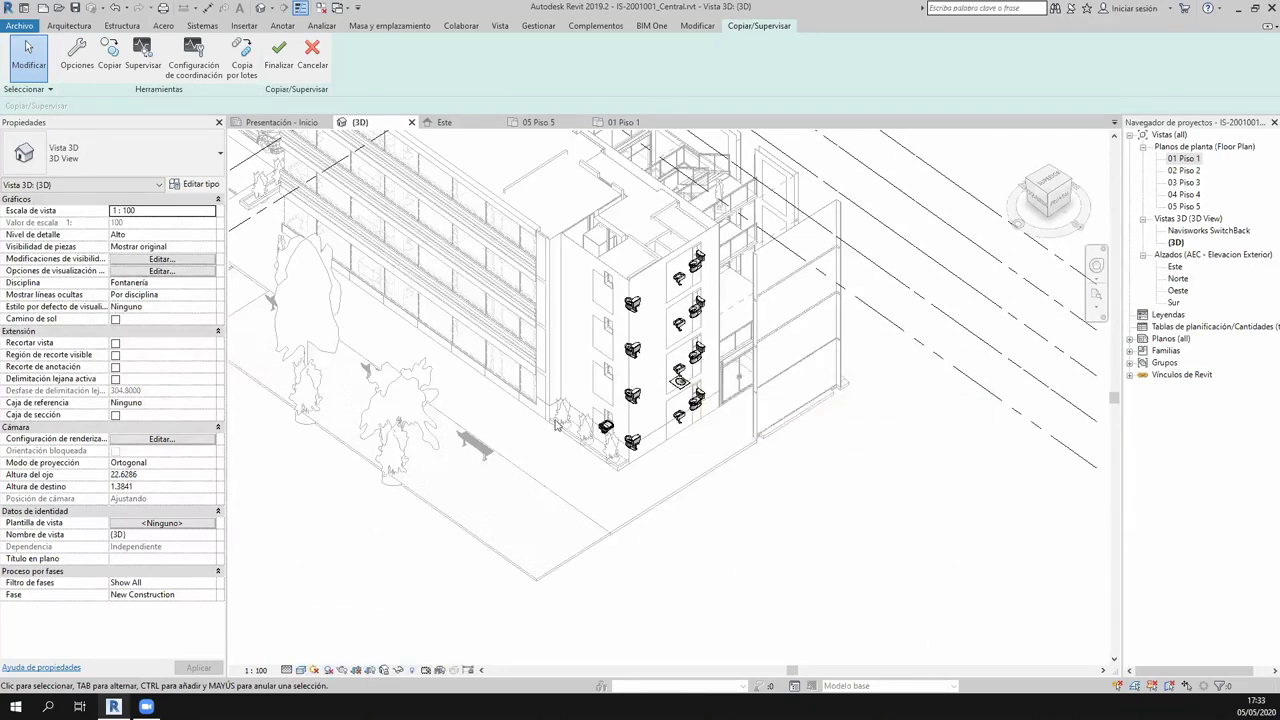
key(w)
key(f)
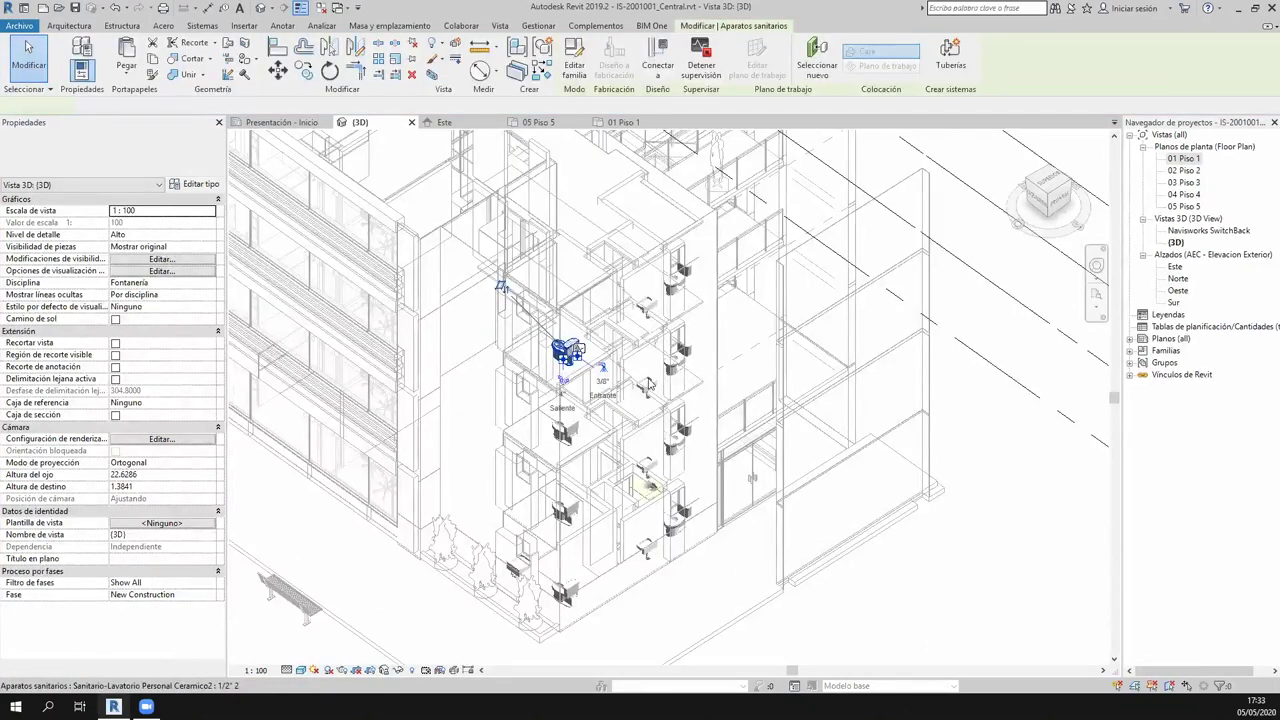
key(h)
key(l)
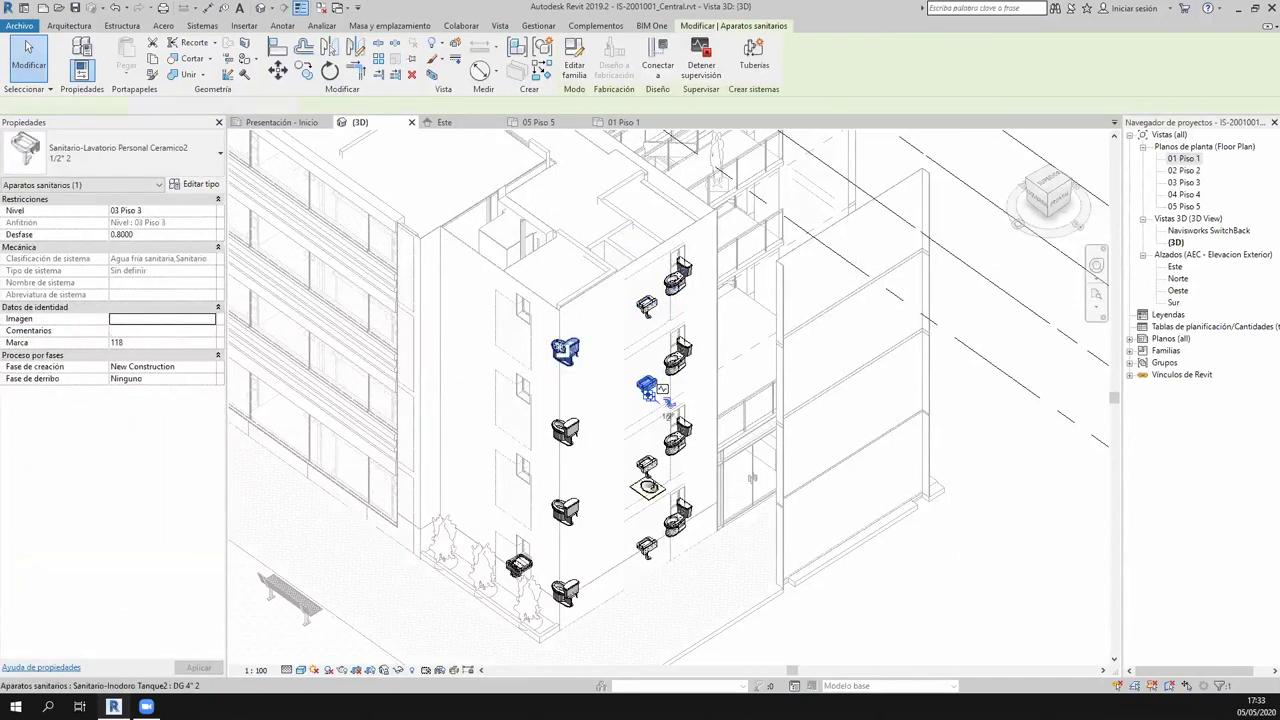
Select a copied toilet, zoom in to check it, then clear the selection.
click(672, 425)
scroll(672, 425, up, 5)
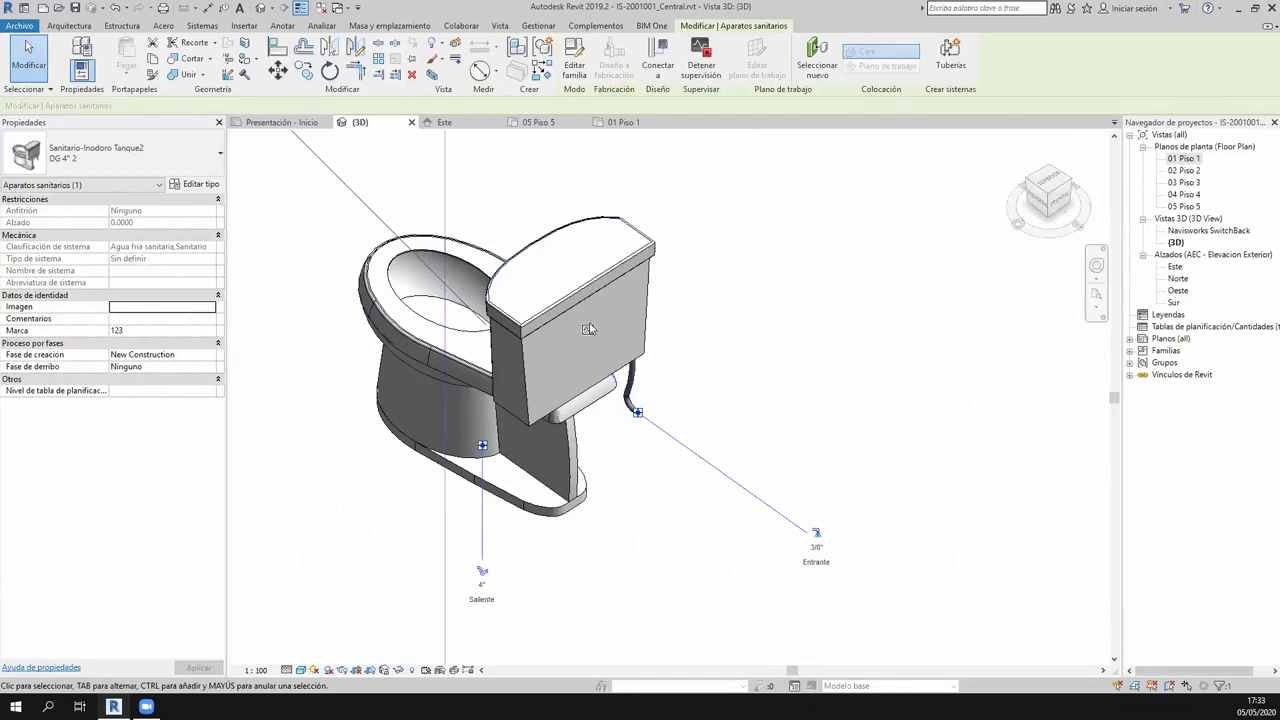
scroll(853, 604, down, 5)
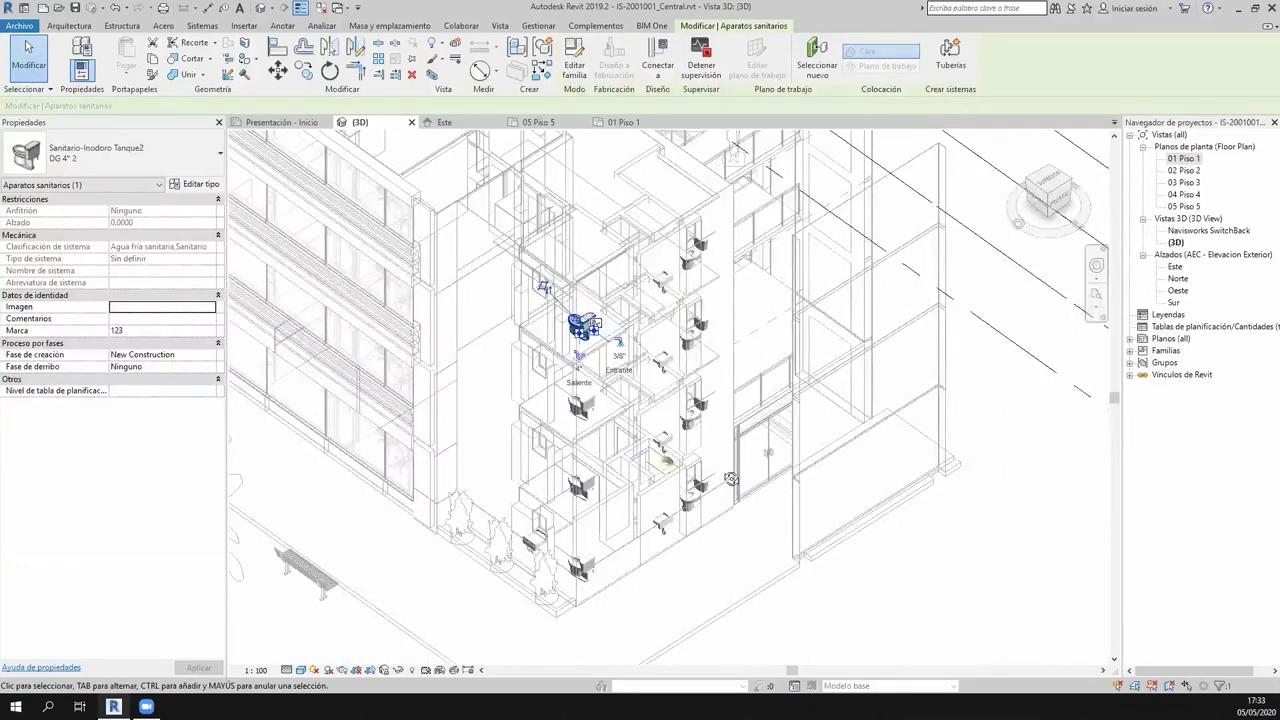
key(Escape)
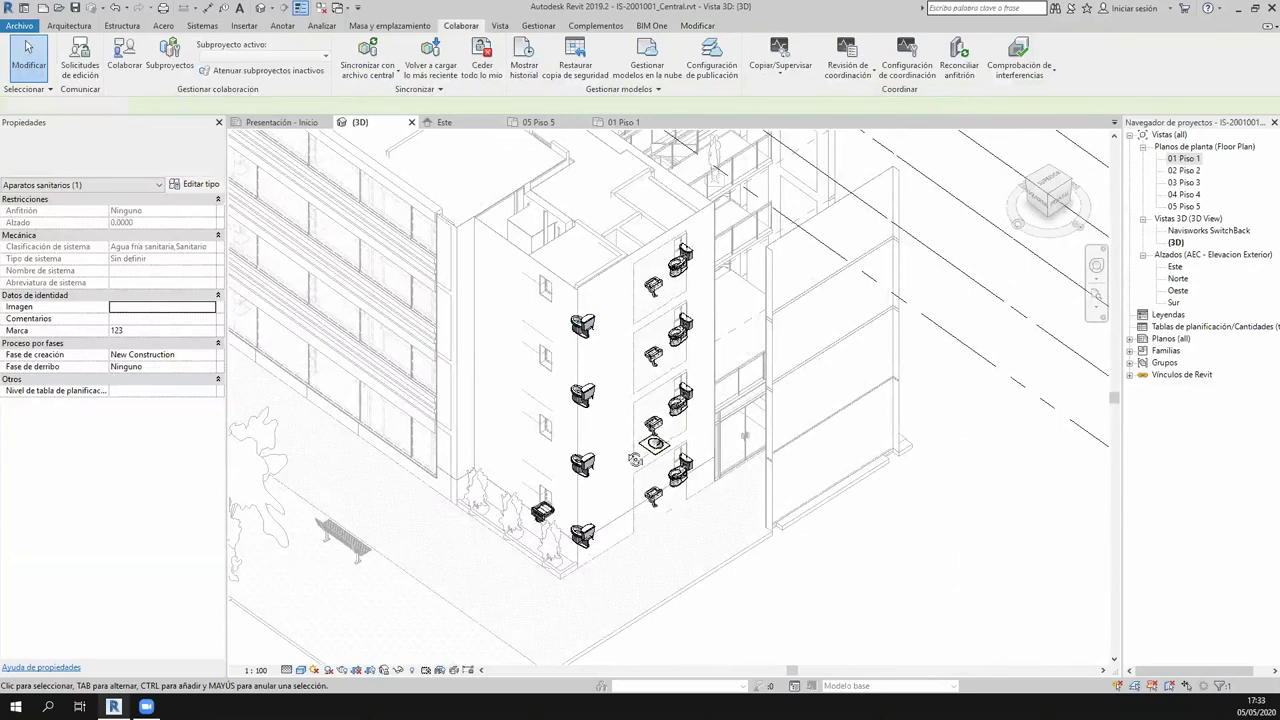
scroll(635, 459, up, 3)
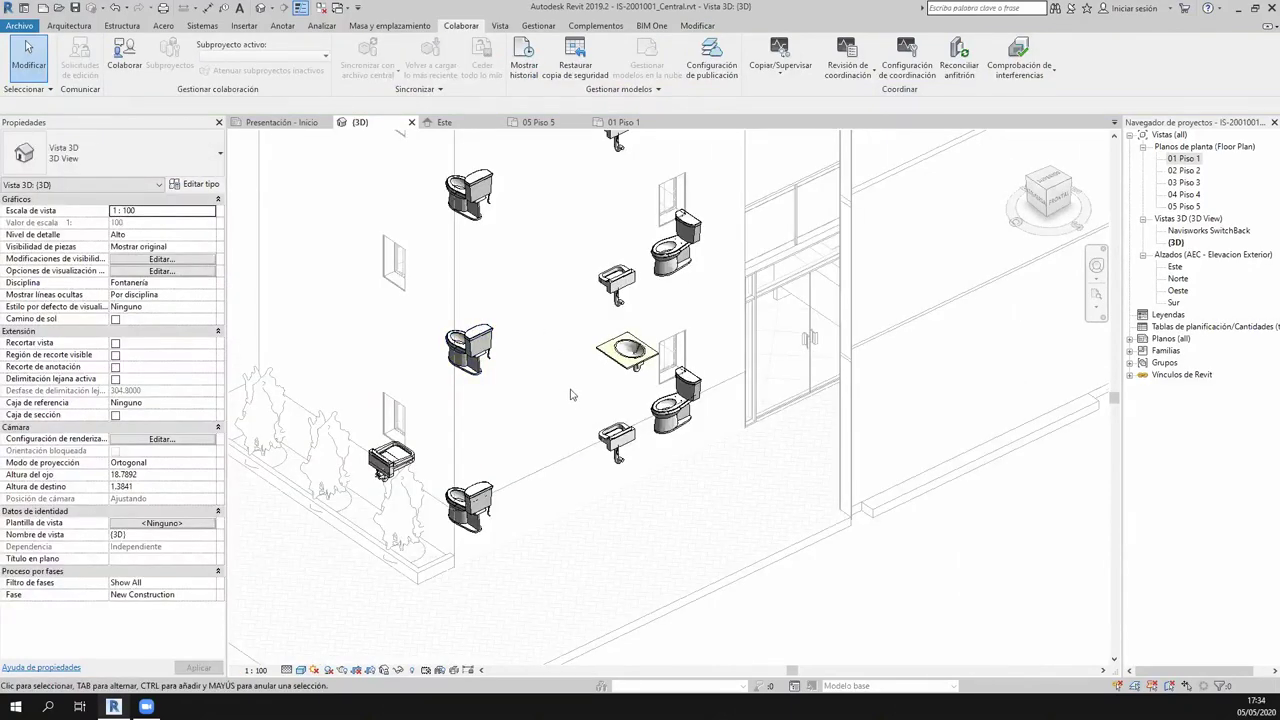
scroll(545, 451, down, 2)
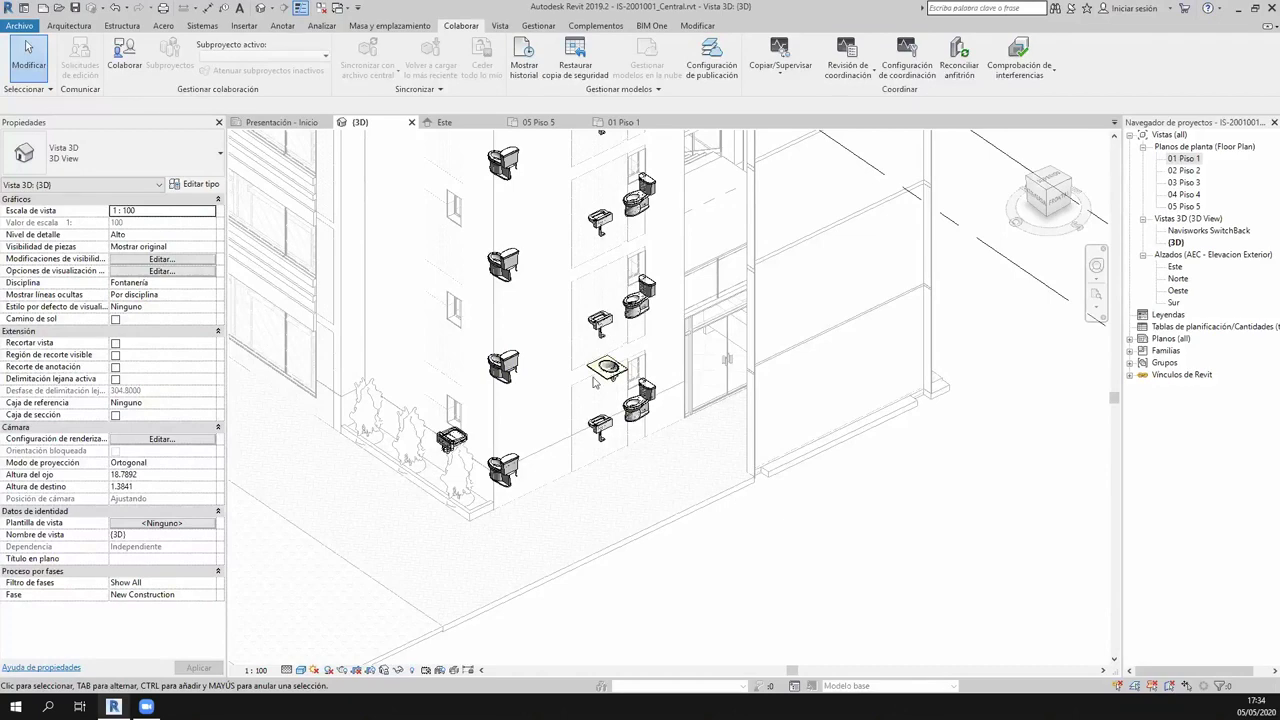
mouse_move(660, 452)
middle_down()
mouse_move(722, 415)
mouse_move(845, 444)
middle_up()
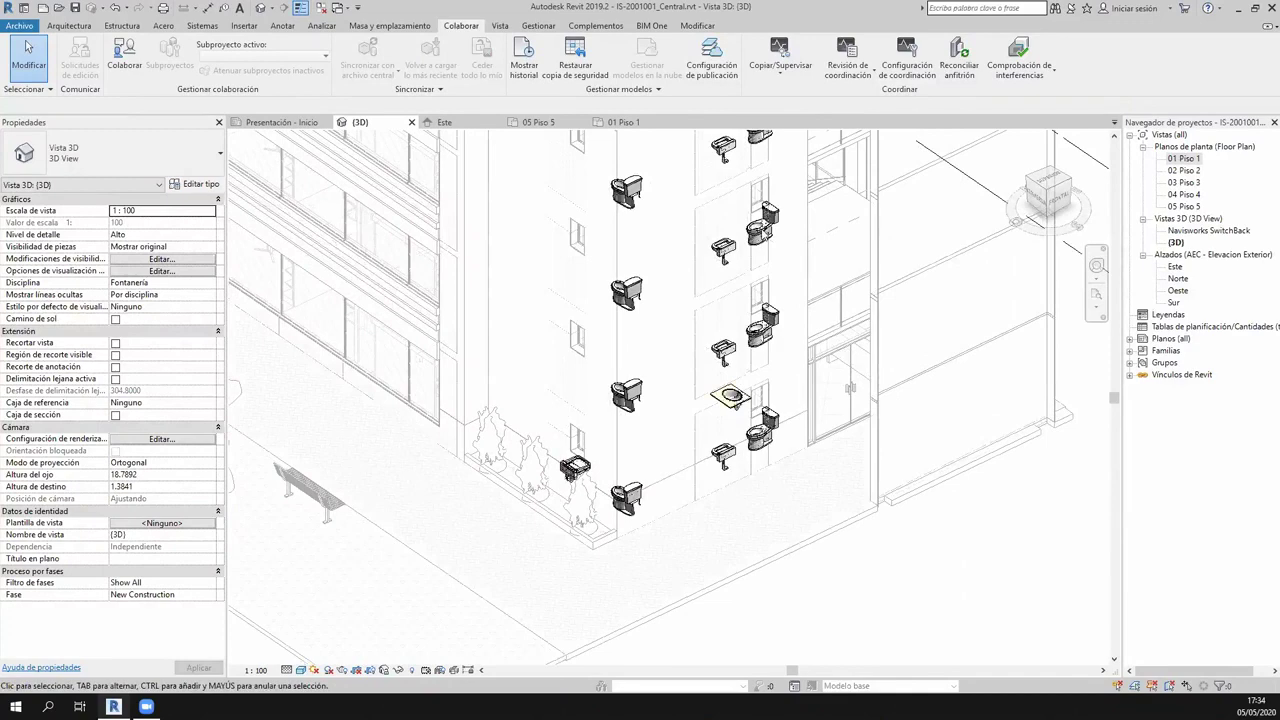
click(730, 397)
key(Escape)
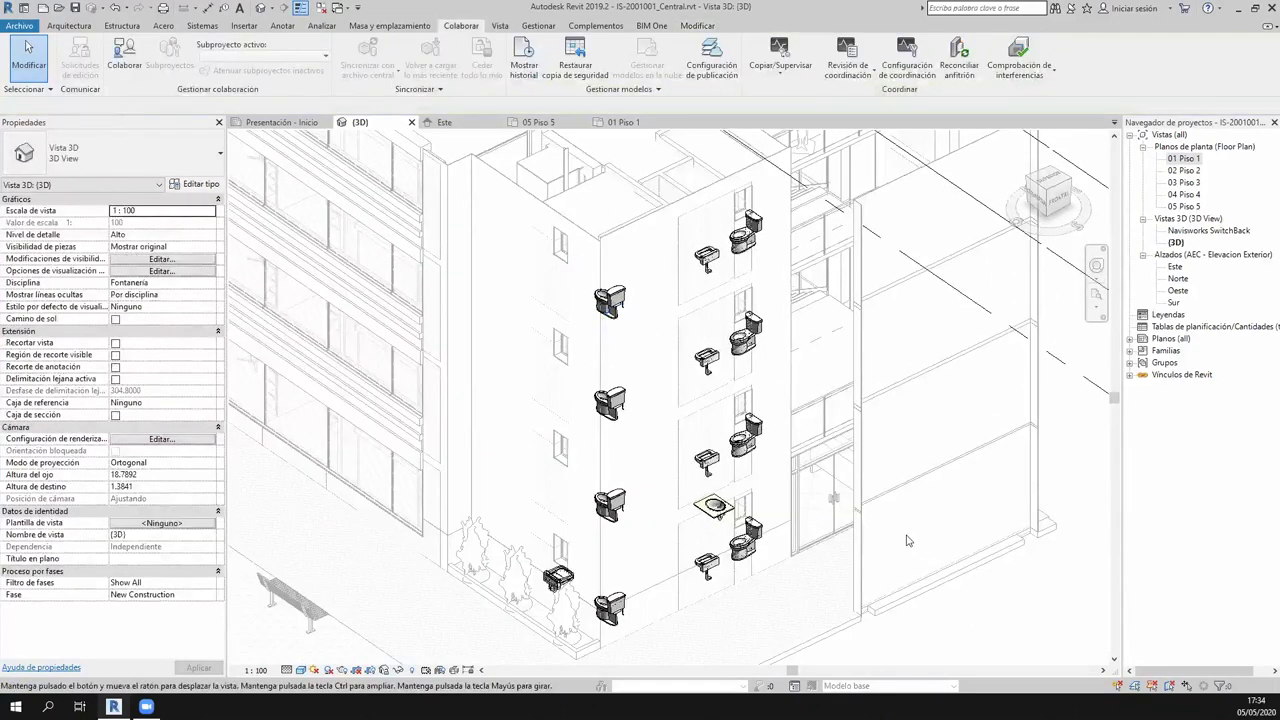
middle_drag(730, 397, 640, 441)
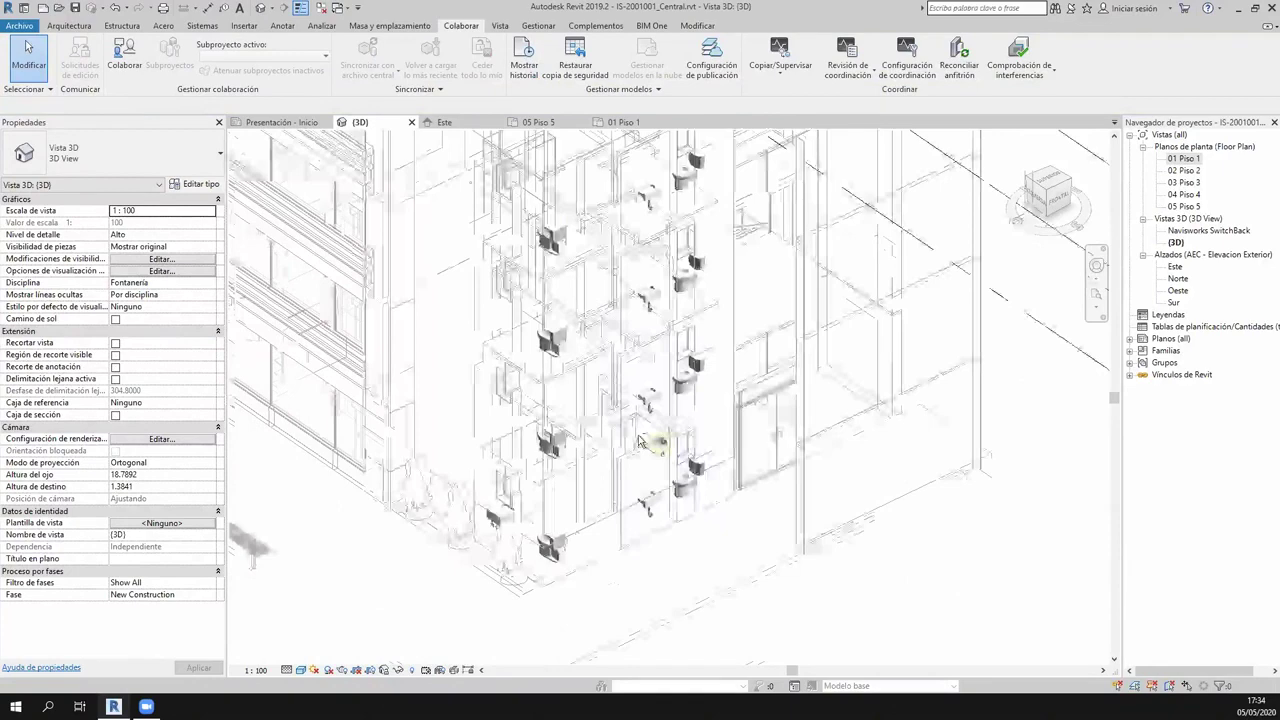
scroll(640, 441, up, 3)
scroll(640, 441, up, 2)
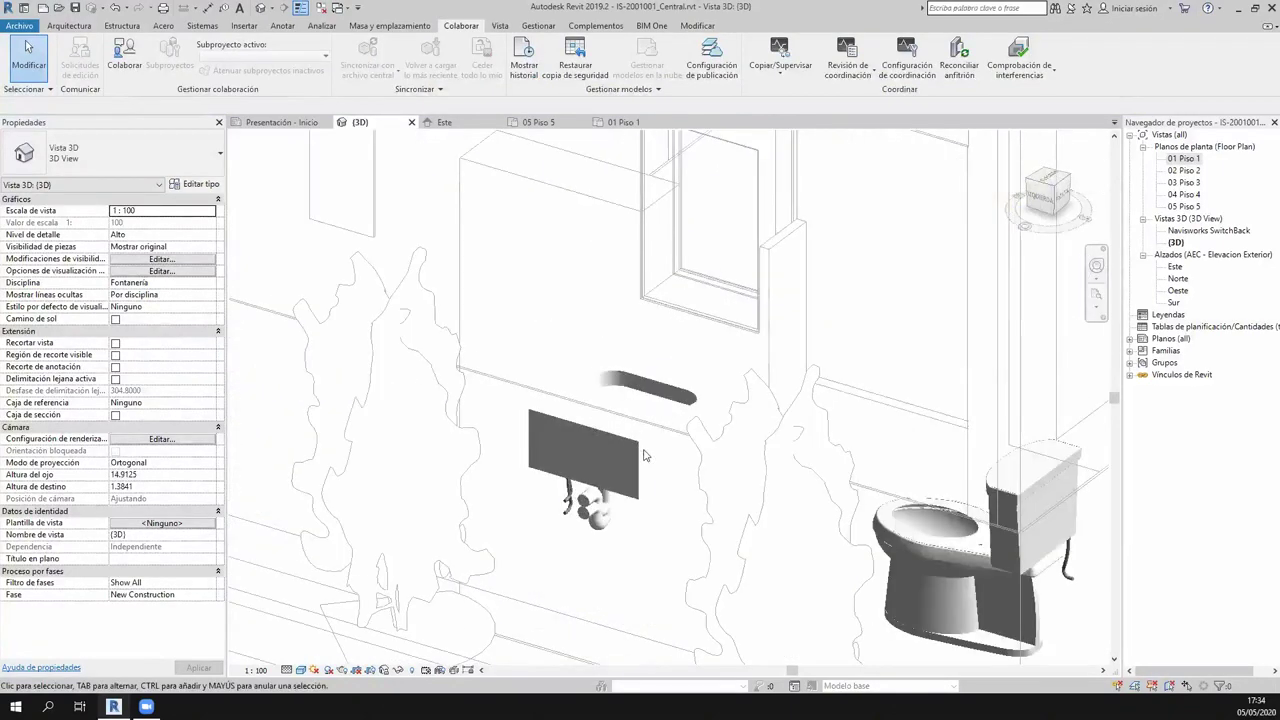
scroll(640, 441, up, 2)
click(630, 492)
scroll(630, 492, up, 3)
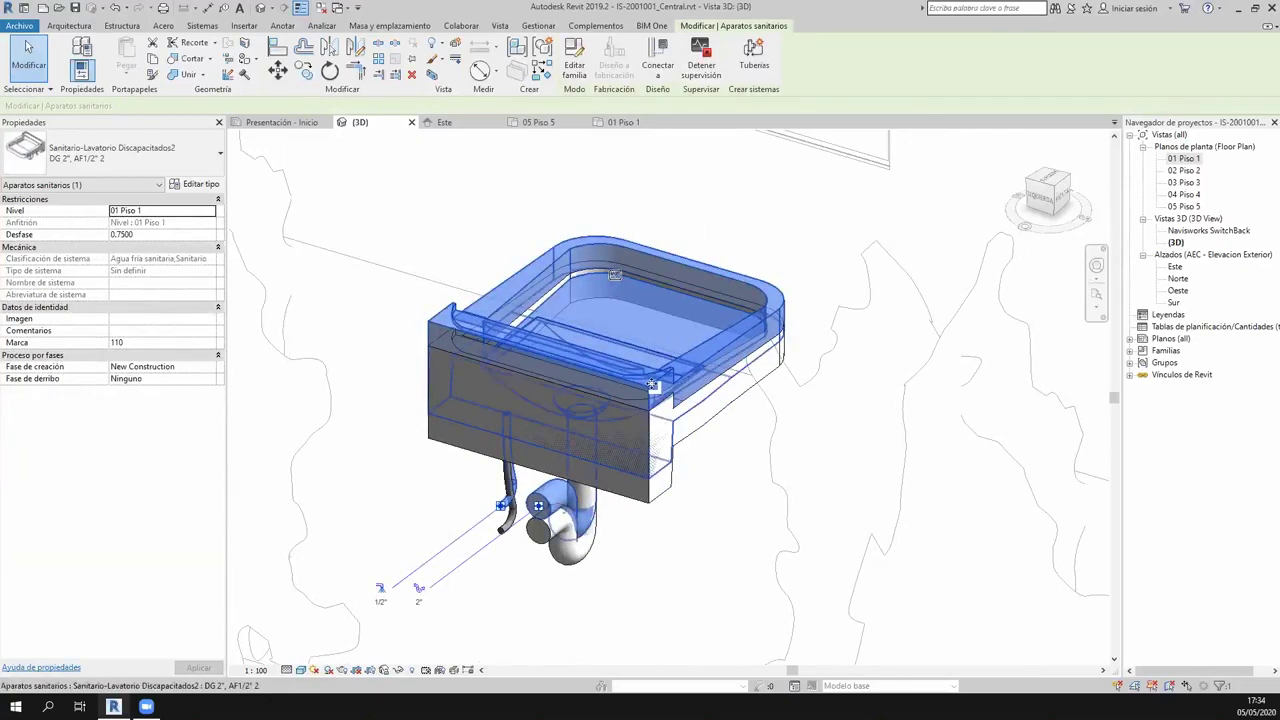
middle_drag(651, 384, 648, 391)
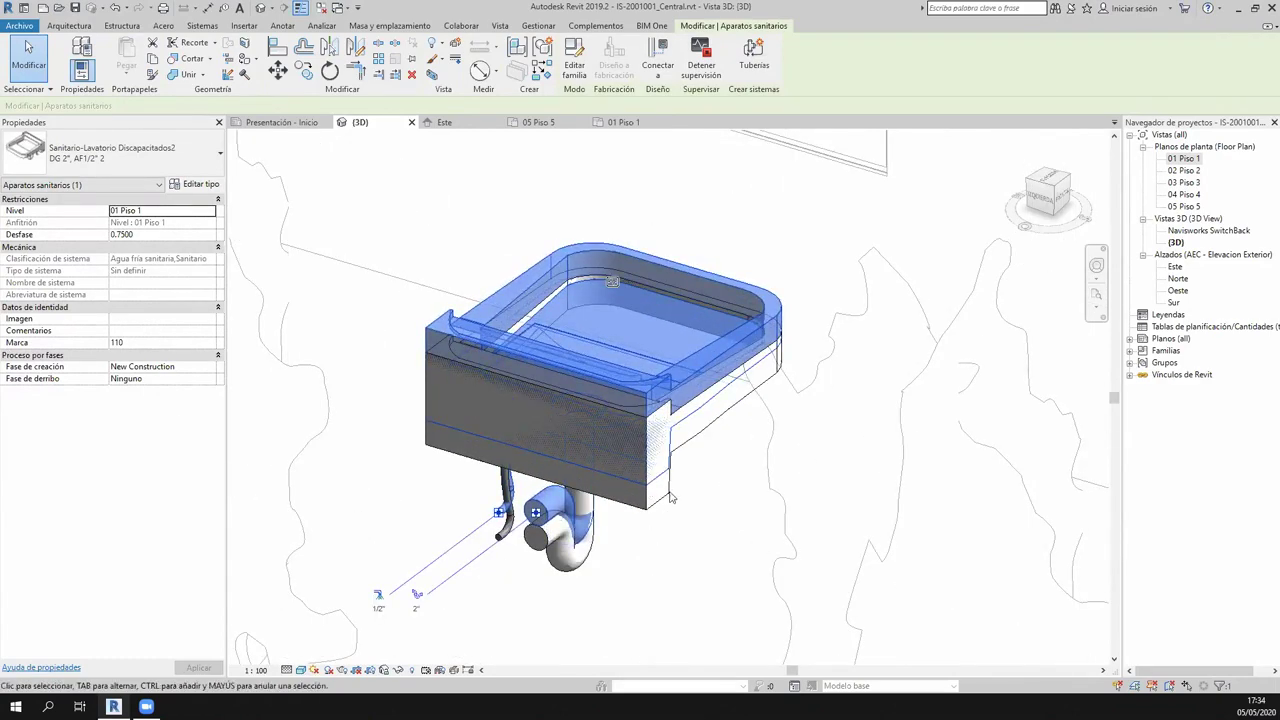
middle_drag(687, 406, 687, 313)
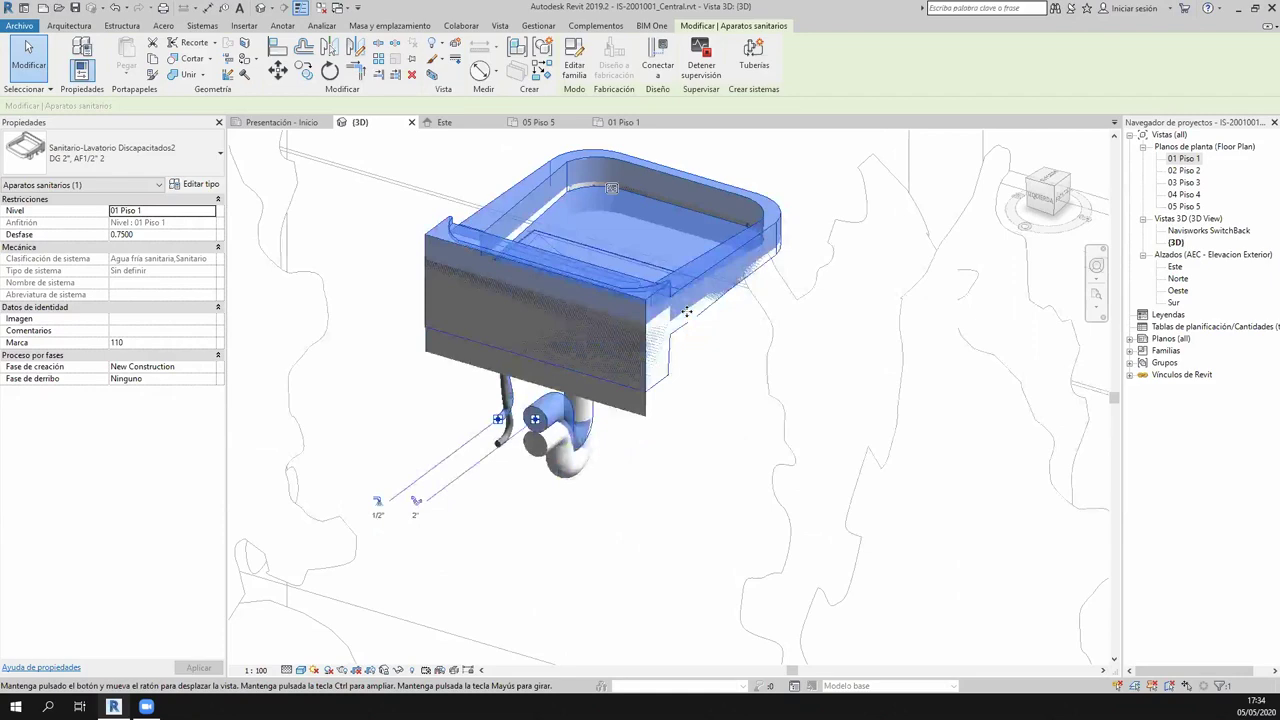
middle_drag(687, 313, 687, 301)
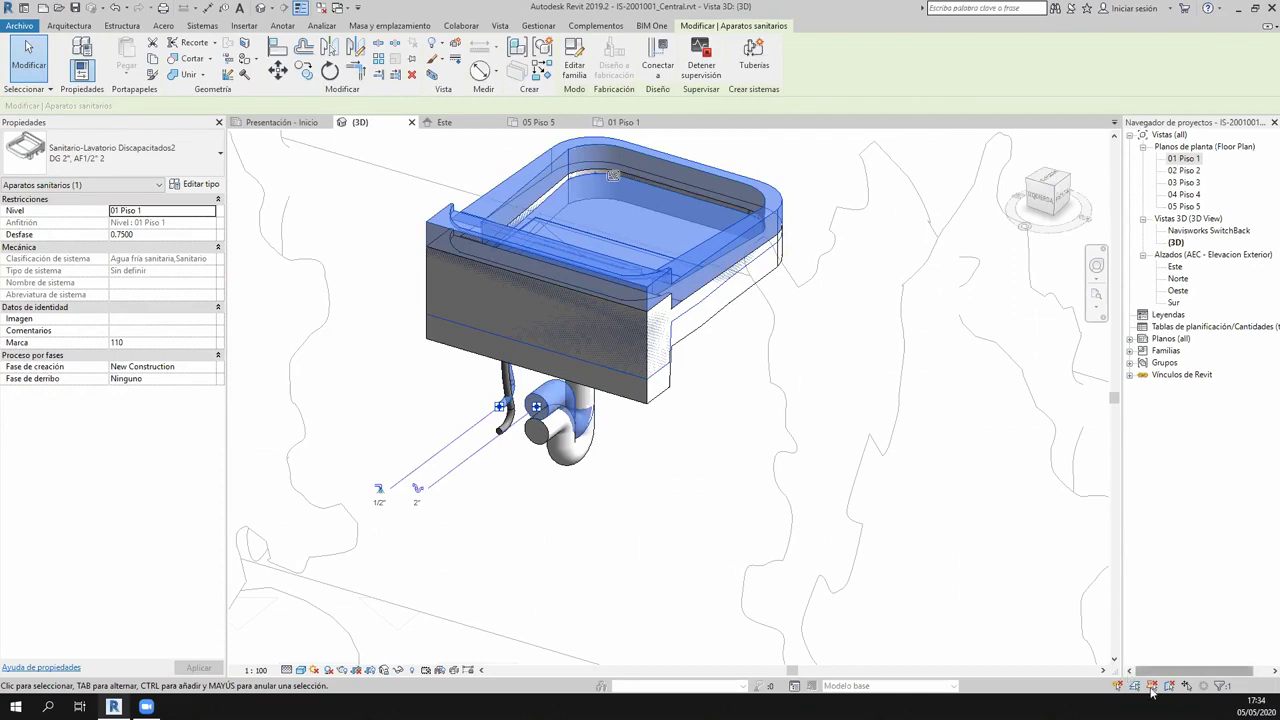
click(645, 372)
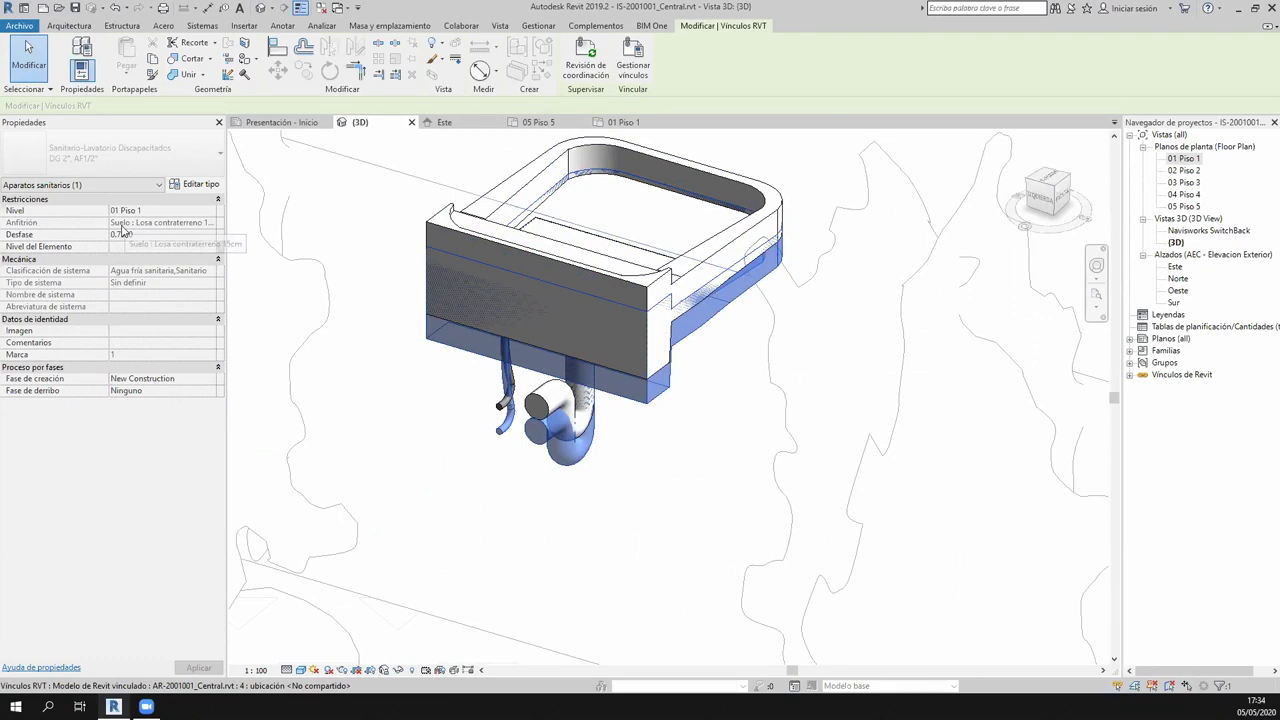
scroll(688, 391, down, 2)
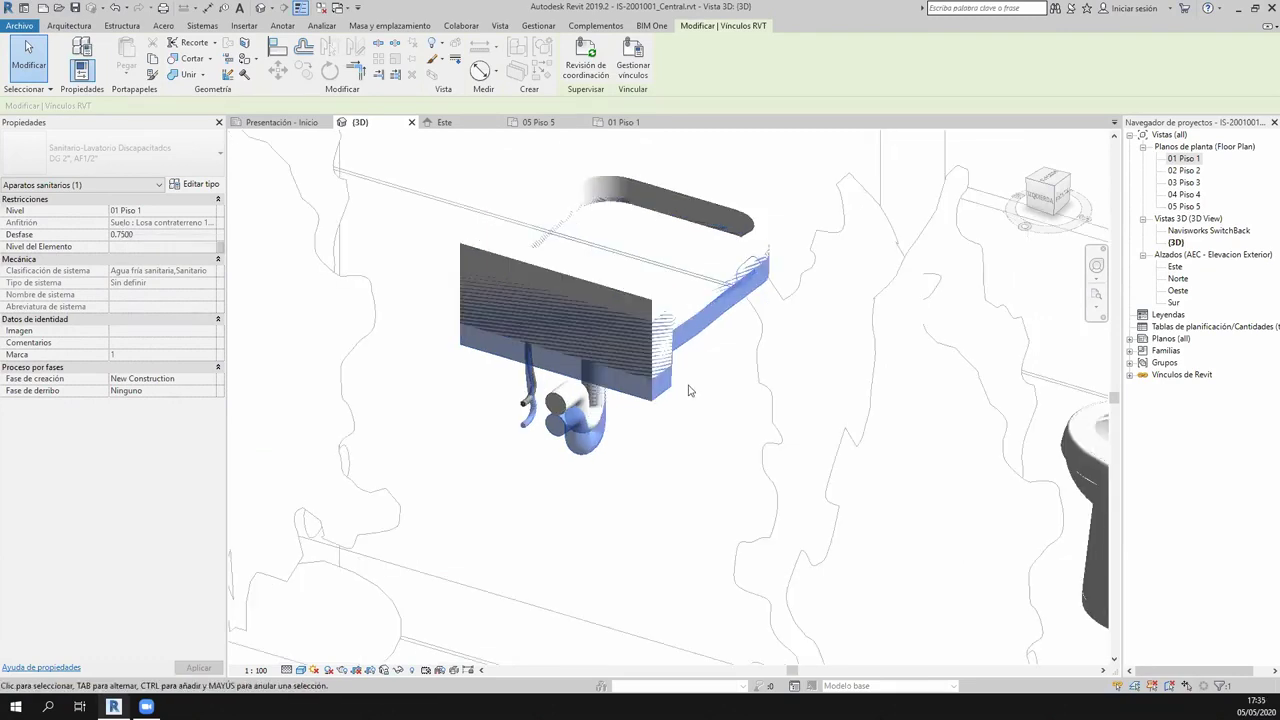
scroll(718, 405, down, 2)
scroll(718, 405, down, 2)
scroll(952, 410, down, 2)
scroll(899, 443, down, 2)
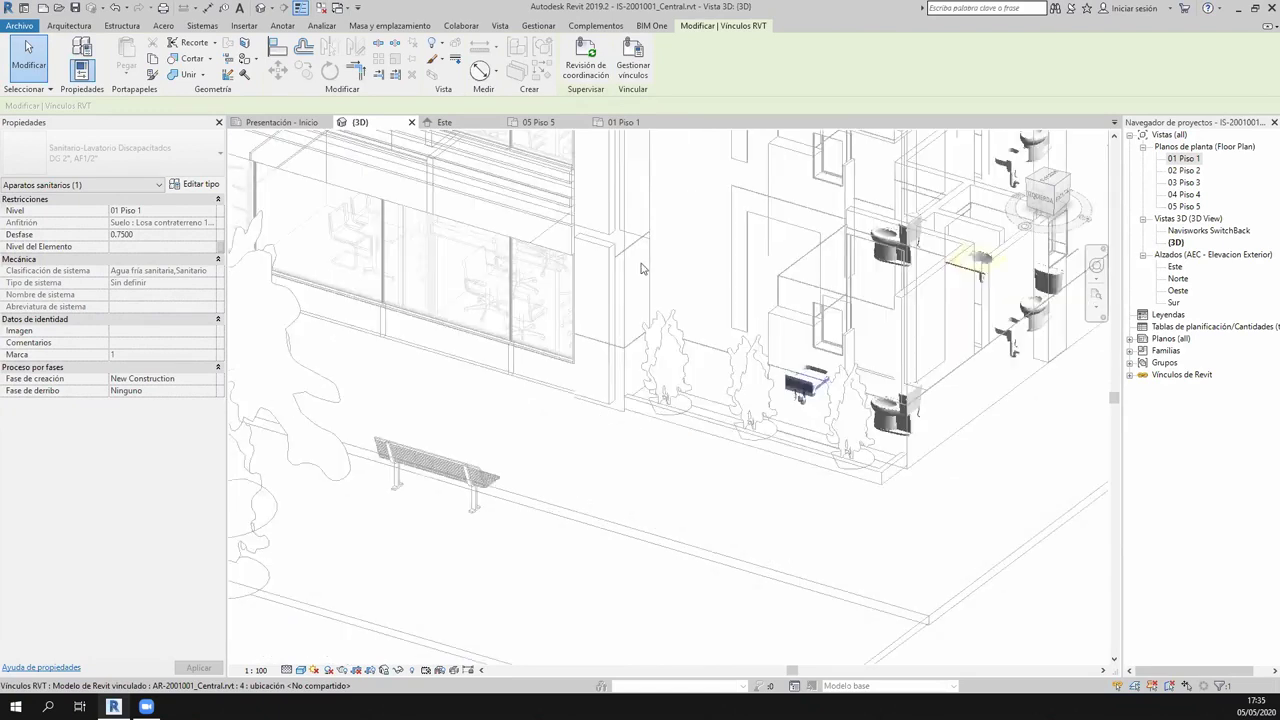
scroll(863, 279, down, 1)
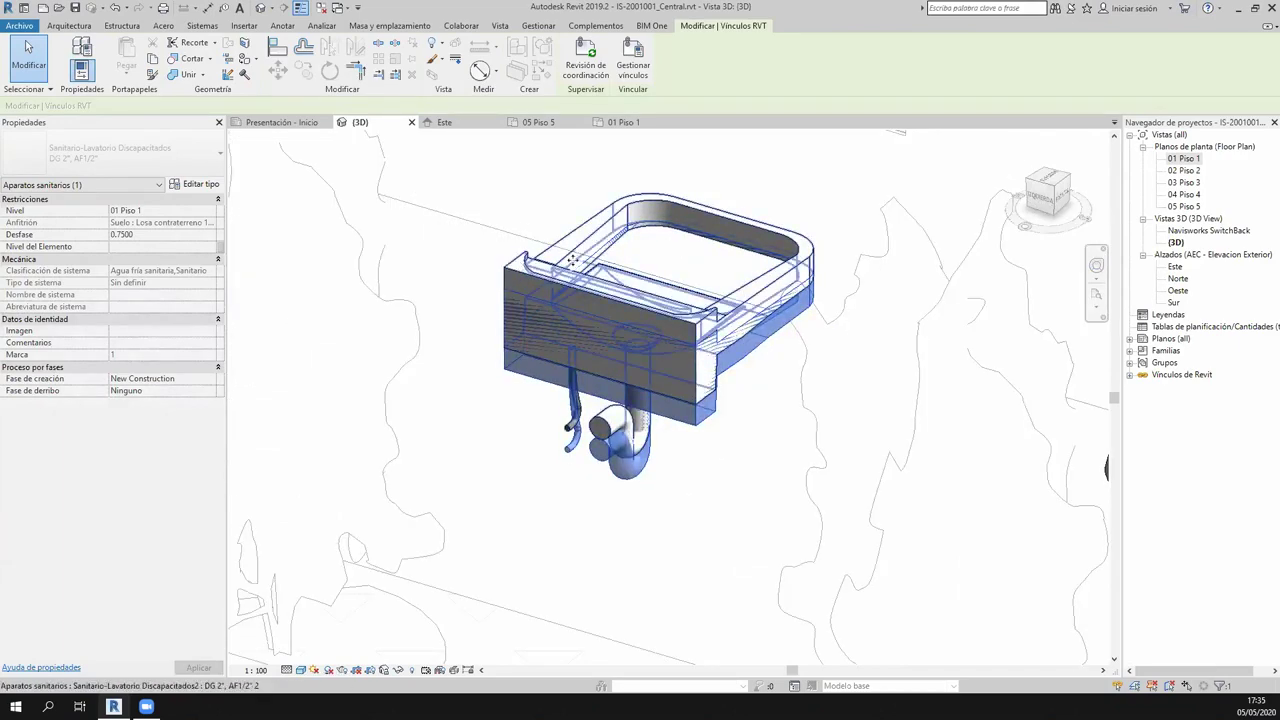
click(636, 378)
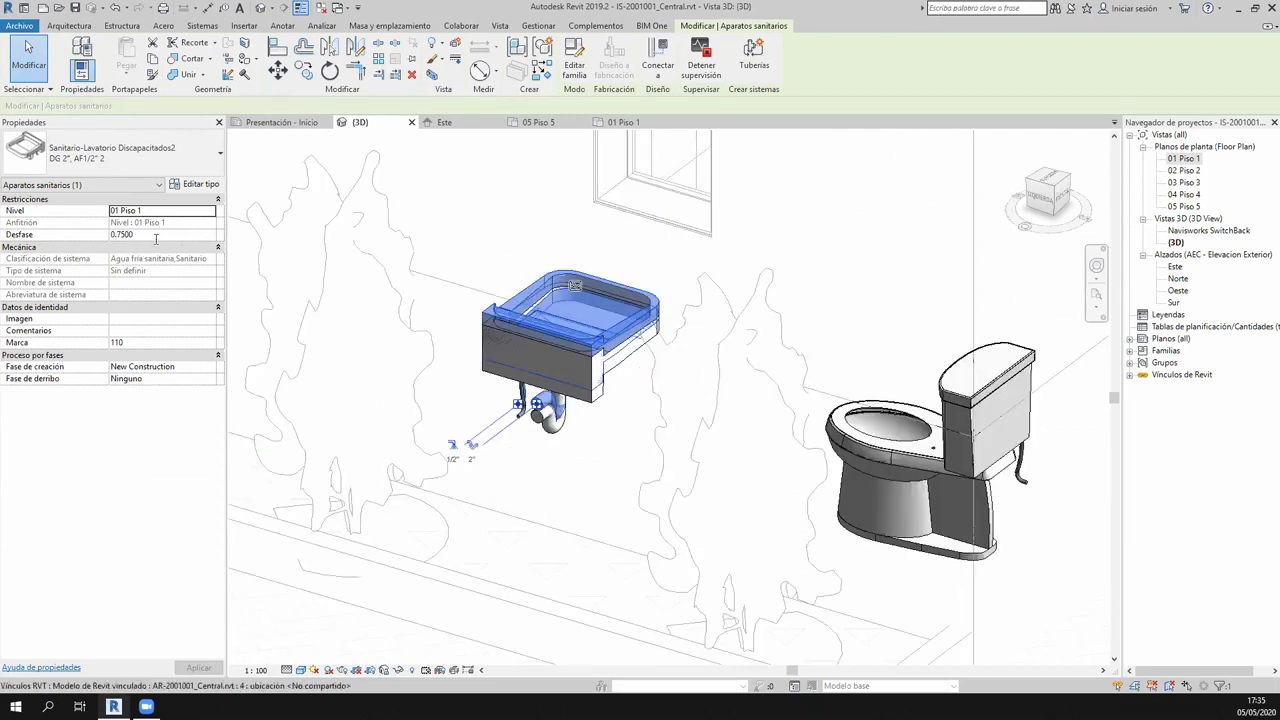
Lower the washbasin's offset (Desfase) from 0.7500 to 0.70.
click(156, 234)
text(-7)
key(Return)
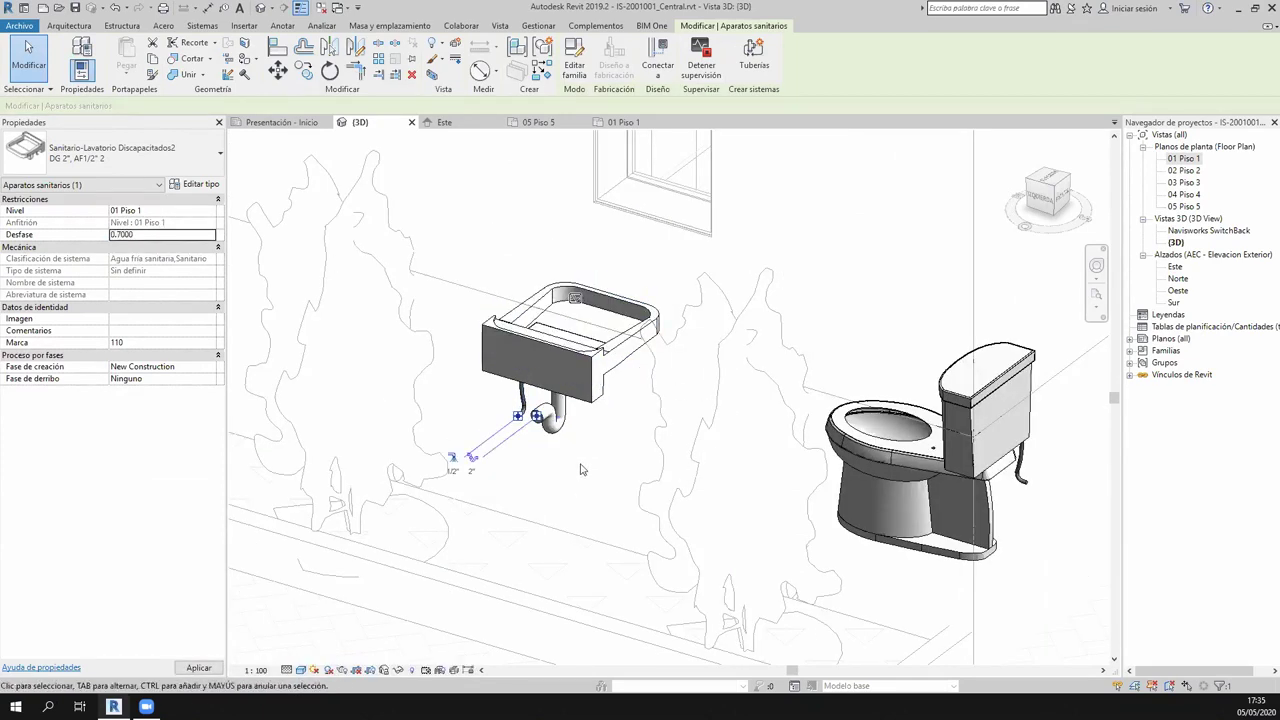
scroll(898, 519, down, 2)
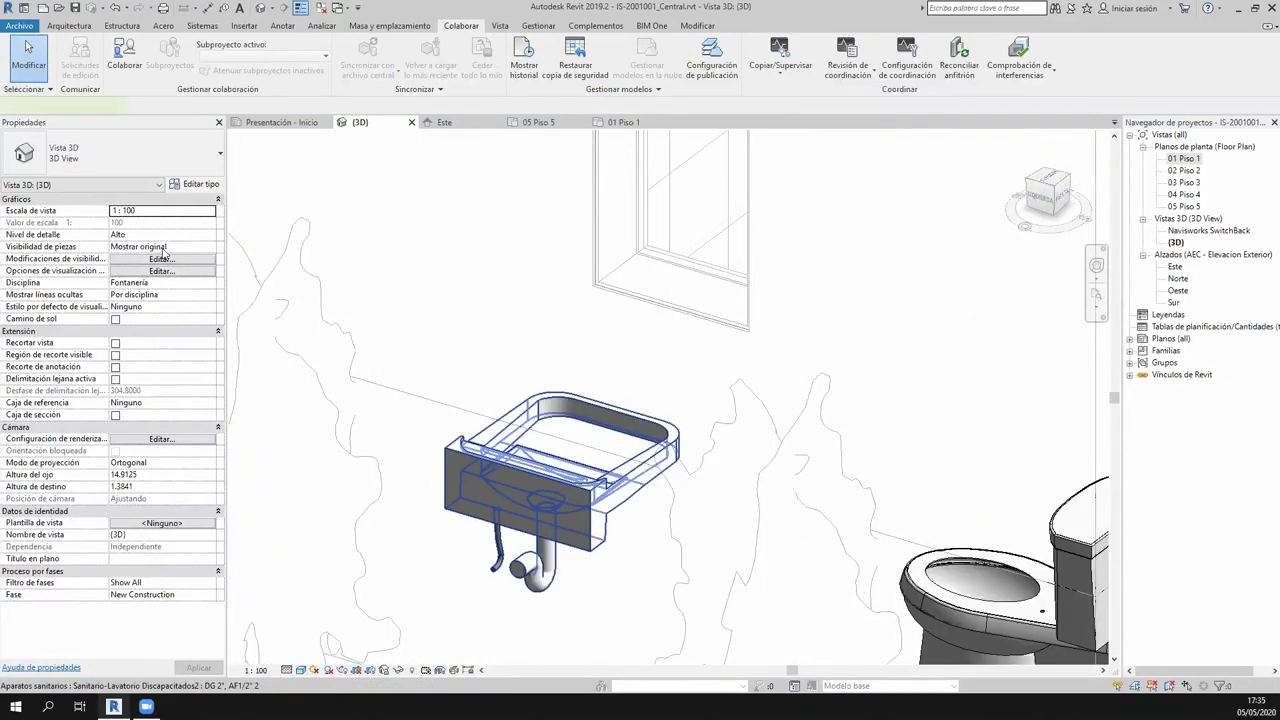
Try a 0.5 offset, reject it at the coordination warning, and orbit out to the whole building.
text(0.5)
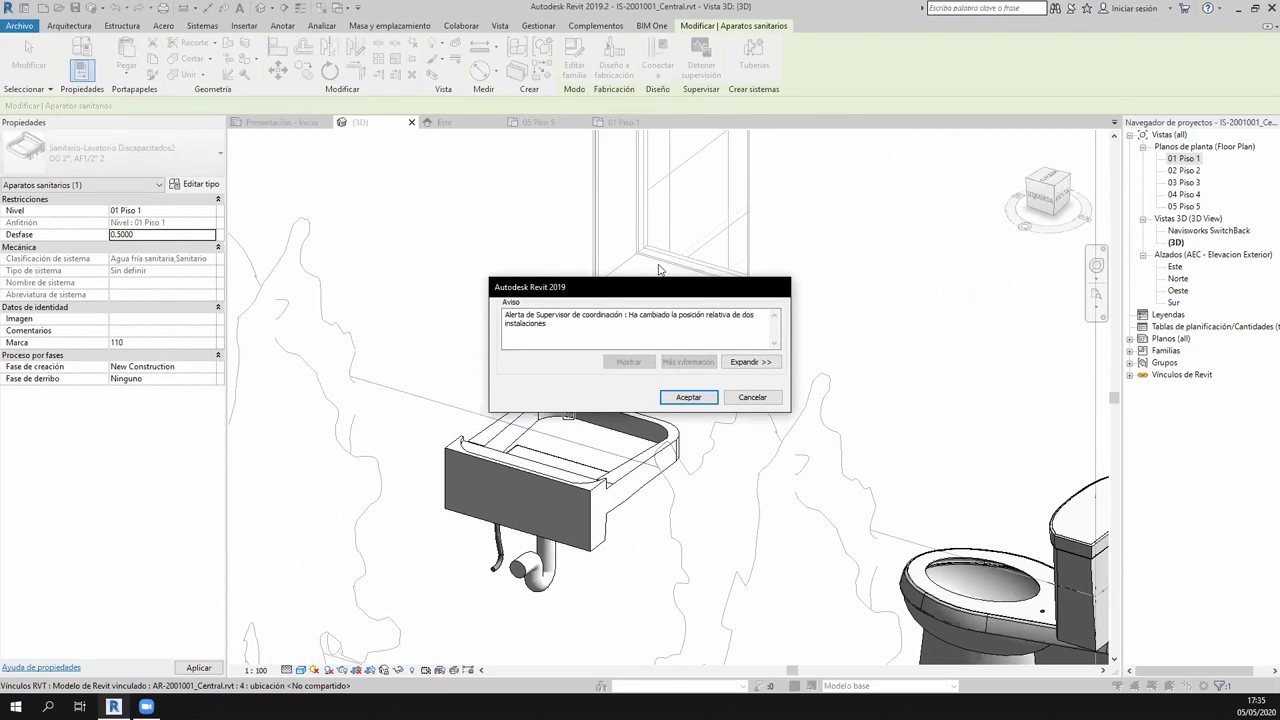
mouse_move(659, 287)
mouse_down()
mouse_move(687, 207)
mouse_move(629, 212)
mouse_up()
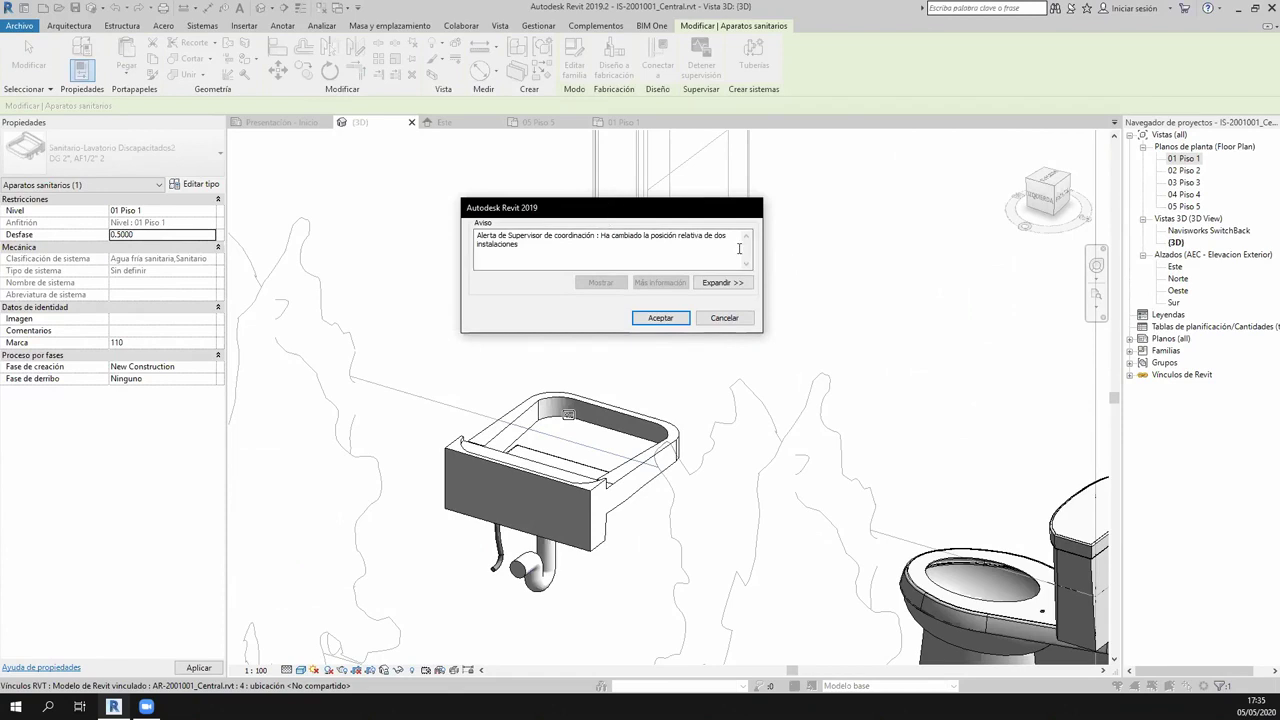
key(Return)
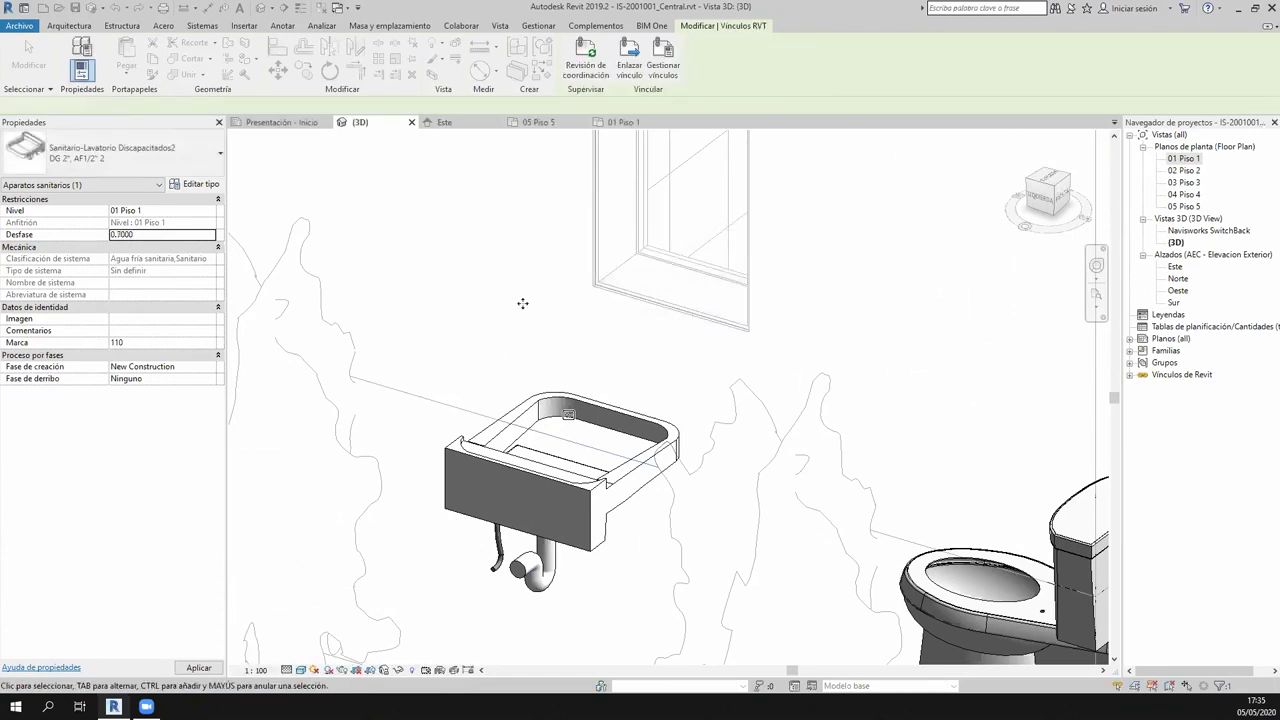
click(784, 492)
scroll(790, 567, down, 5)
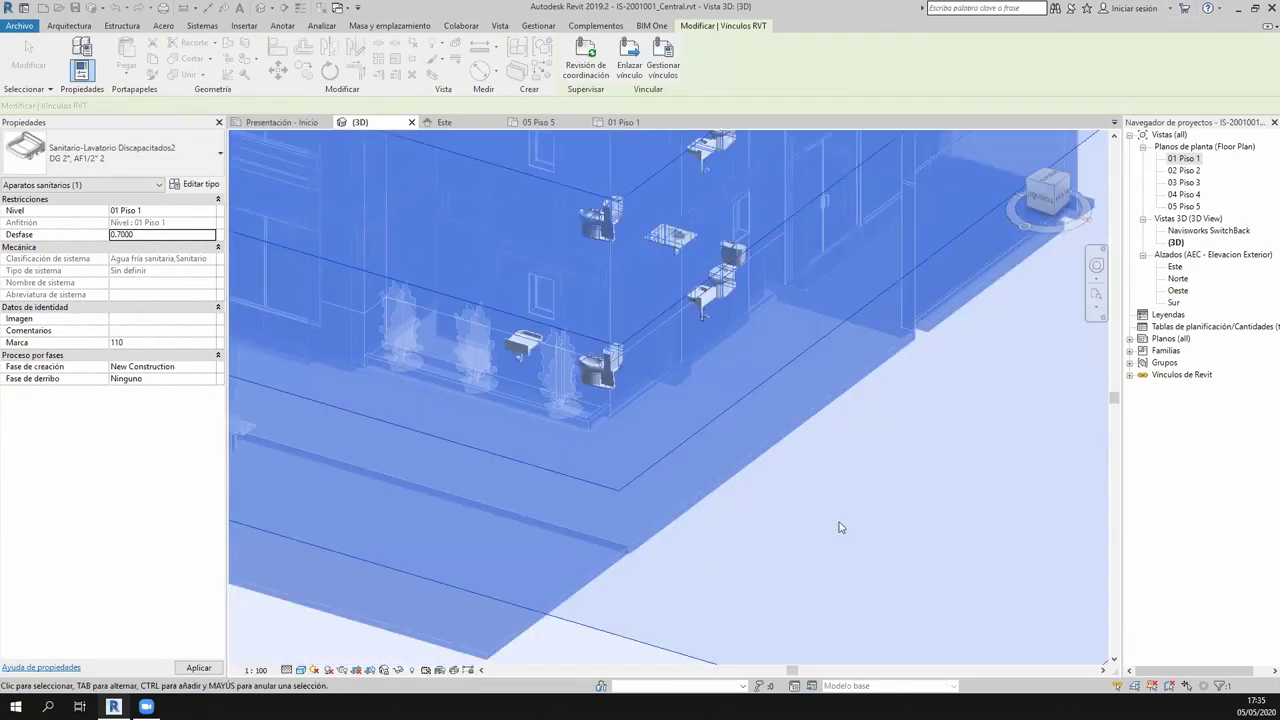
scroll(626, 465, down, 5)
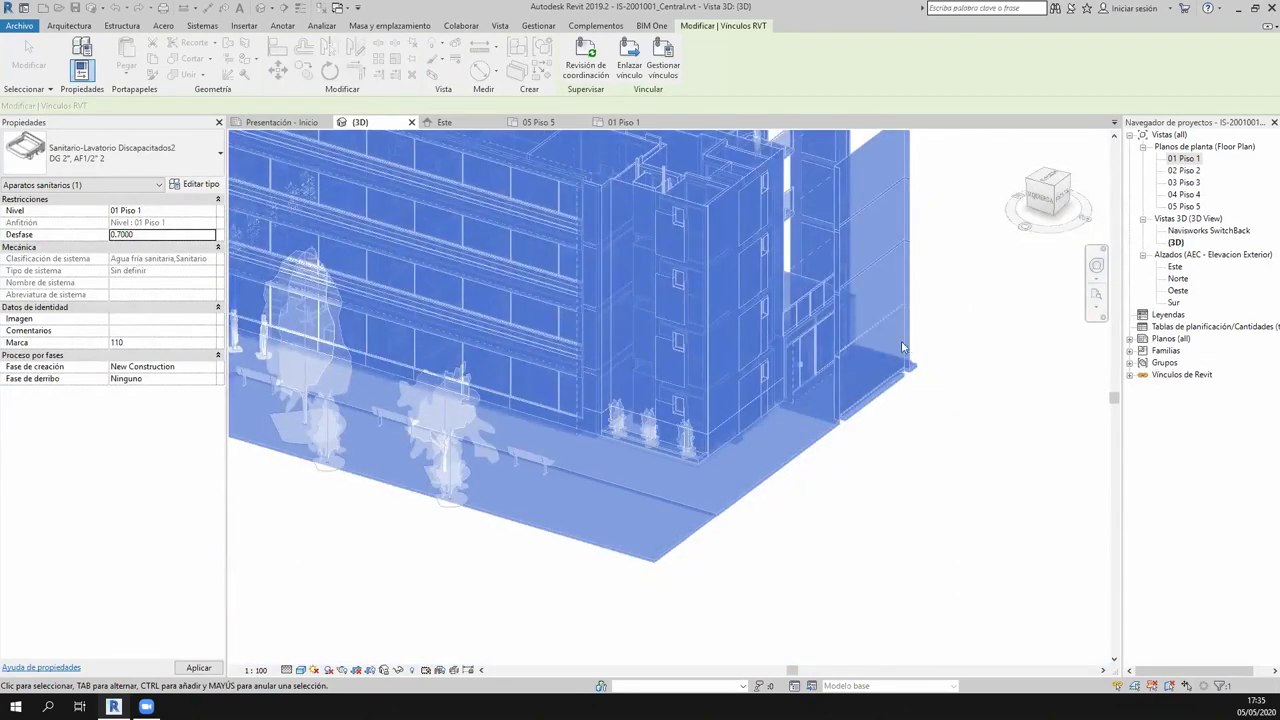
drag(1045, 195, 997, 265)
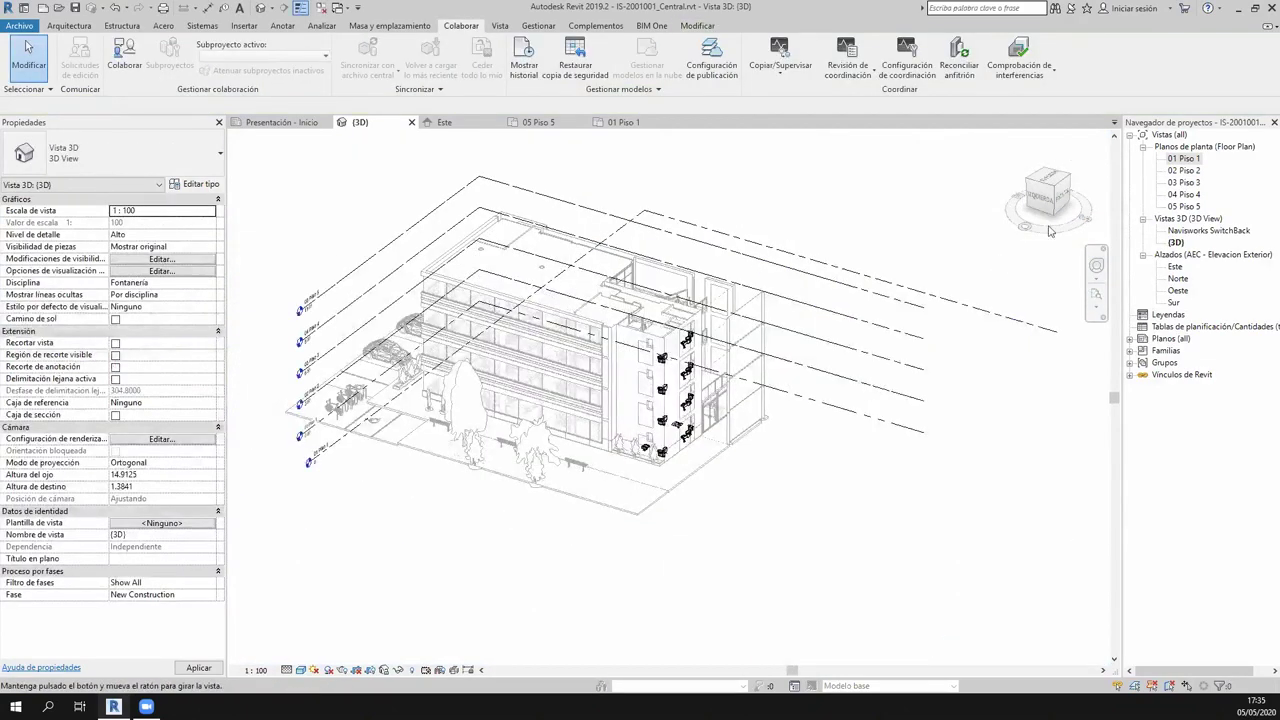
Switch to the 01 Piso 1 plan, leaving the visual style unchanged, and deselect the linked model.
click(623, 122)
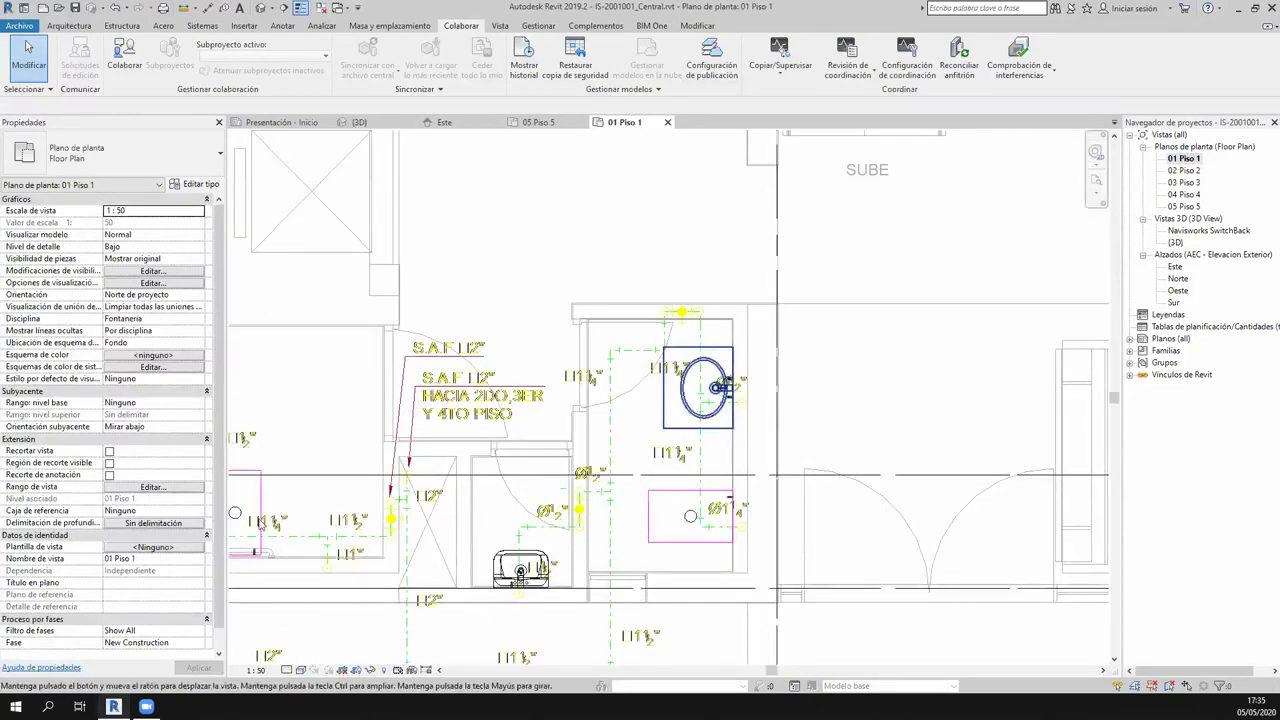
scroll(392, 410, up, 2)
scroll(392, 410, up, 2)
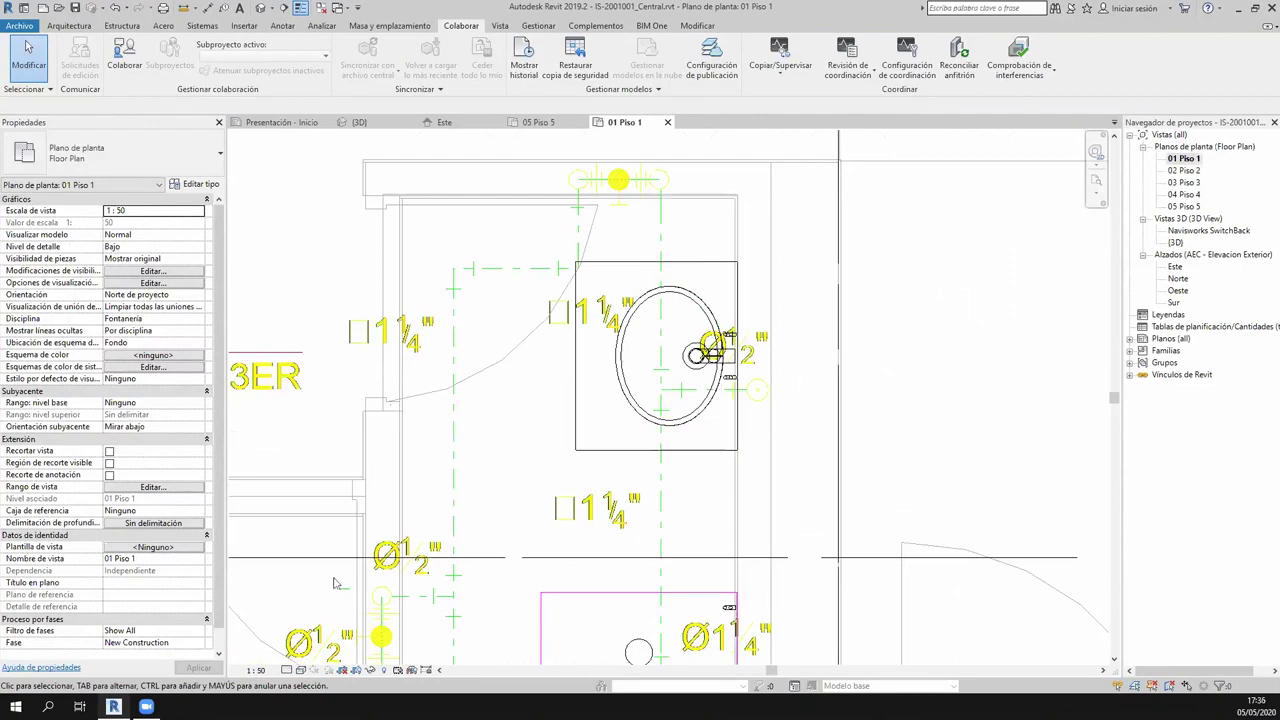
click(300, 670)
click(350, 522)
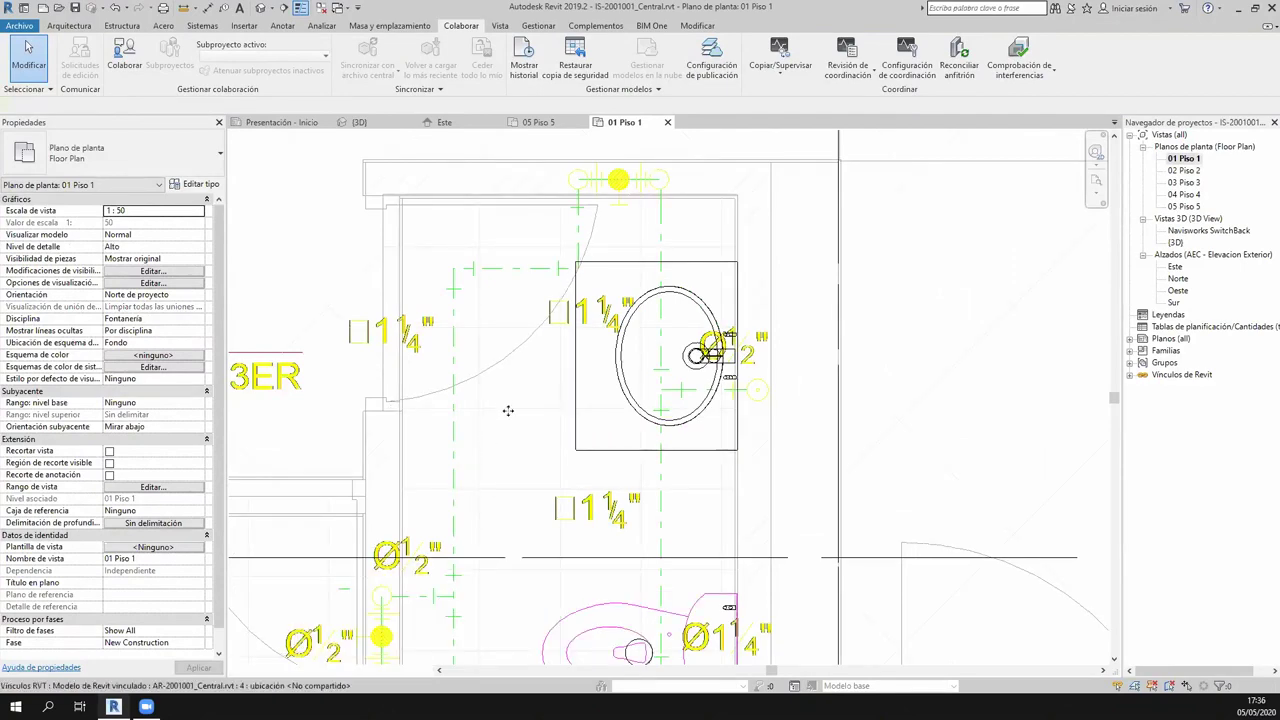
click(505, 400)
click(300, 670)
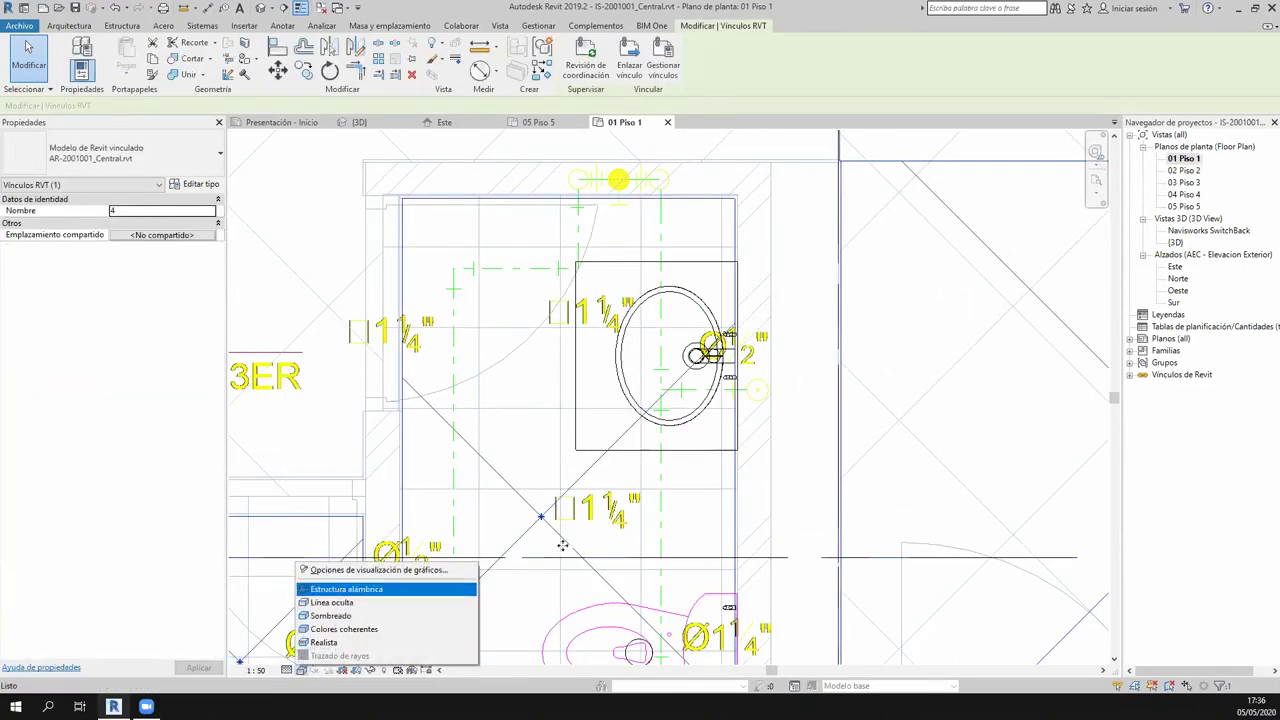
click(330, 591)
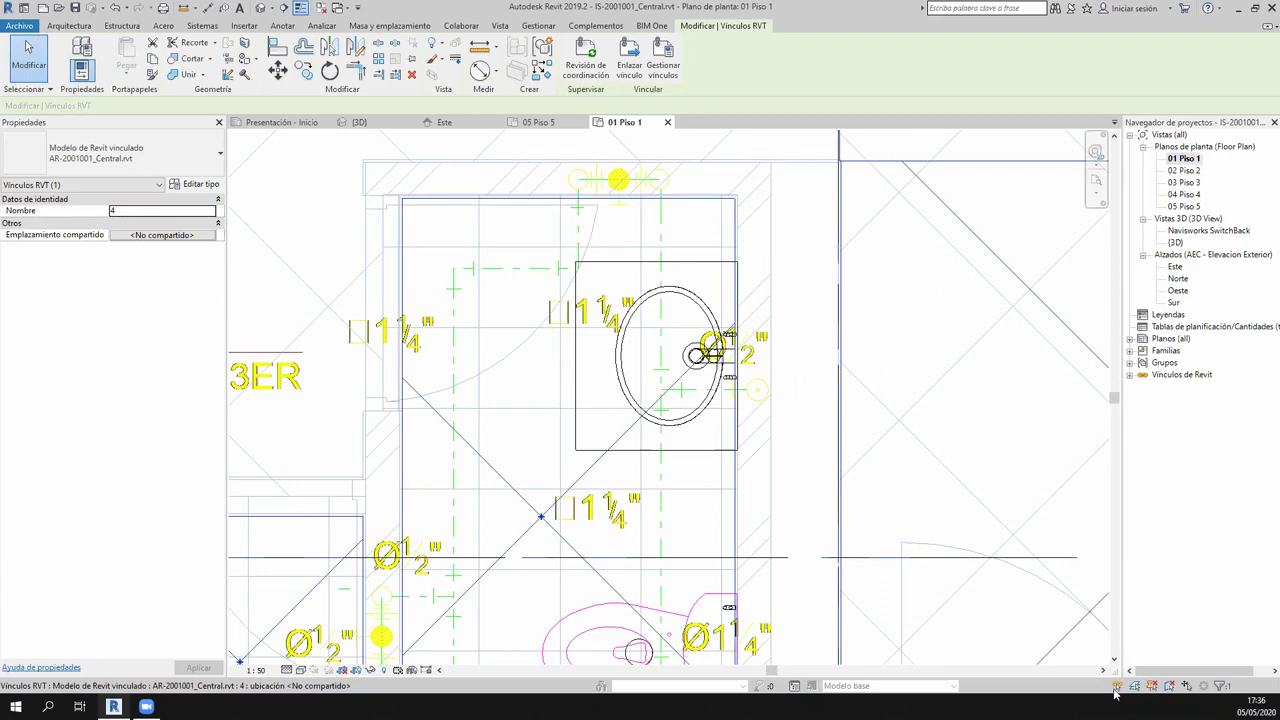
key(Escape)
Pan the plan to centre the washbasin and toilet.
scroll(580, 351, down, 2)
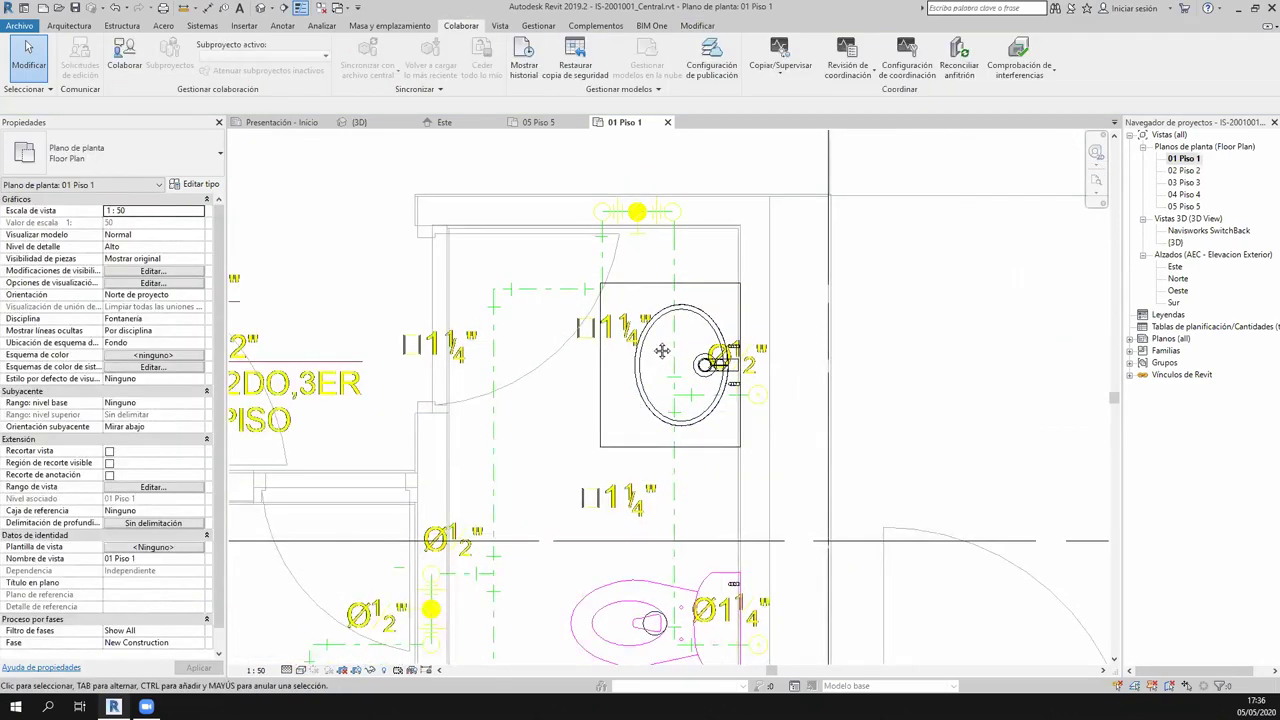
scroll(866, 354, down, 1)
mouse_move(866, 354)
middle_down()
mouse_move(751, 270)
mouse_move(795, 274)
middle_up()
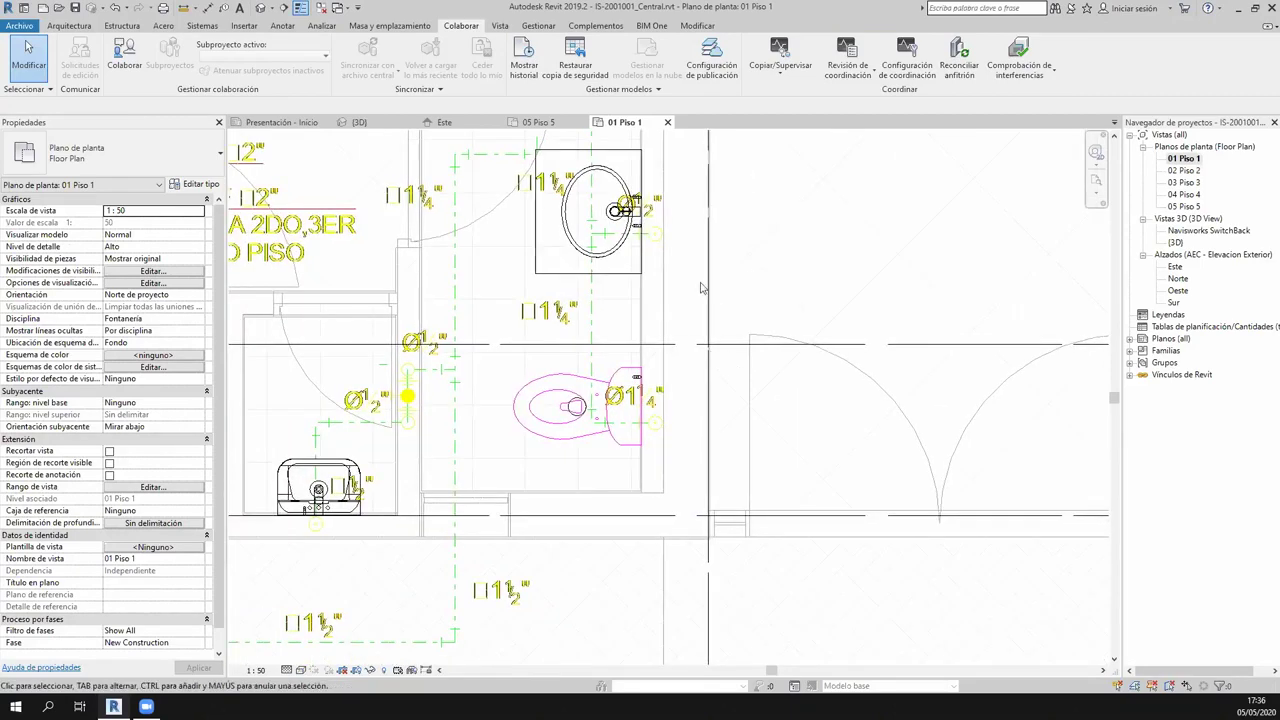
middle_drag(702, 284, 720, 316)
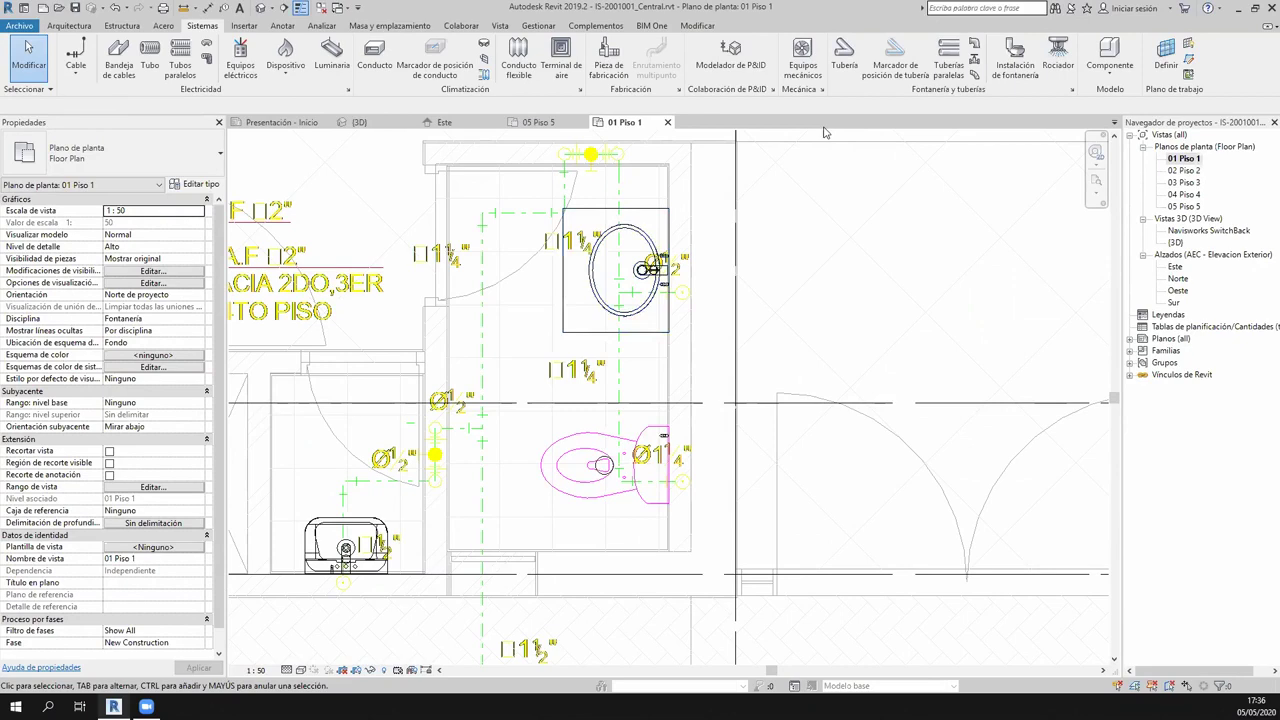
Draw a short horizontal 3/4" PVC Clase 10 pipe with the PI tool near grid B.
key(p)
key(i)
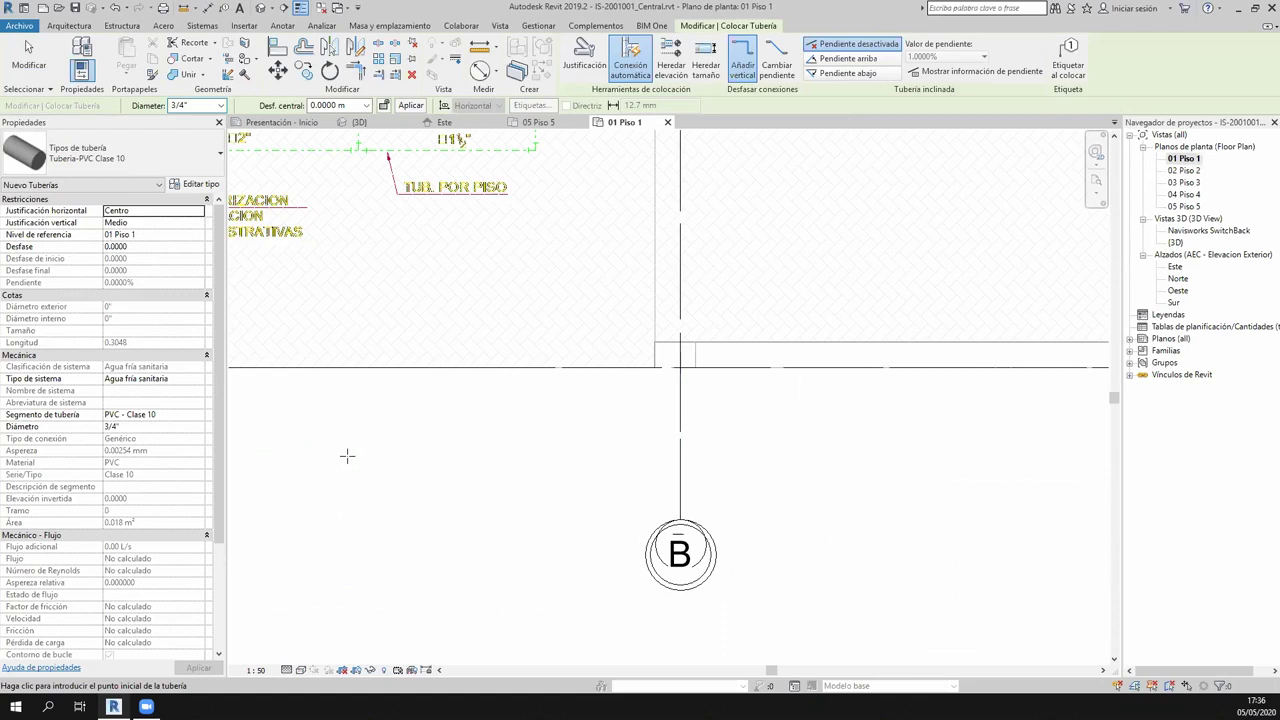
click(325, 456)
click(565, 456)
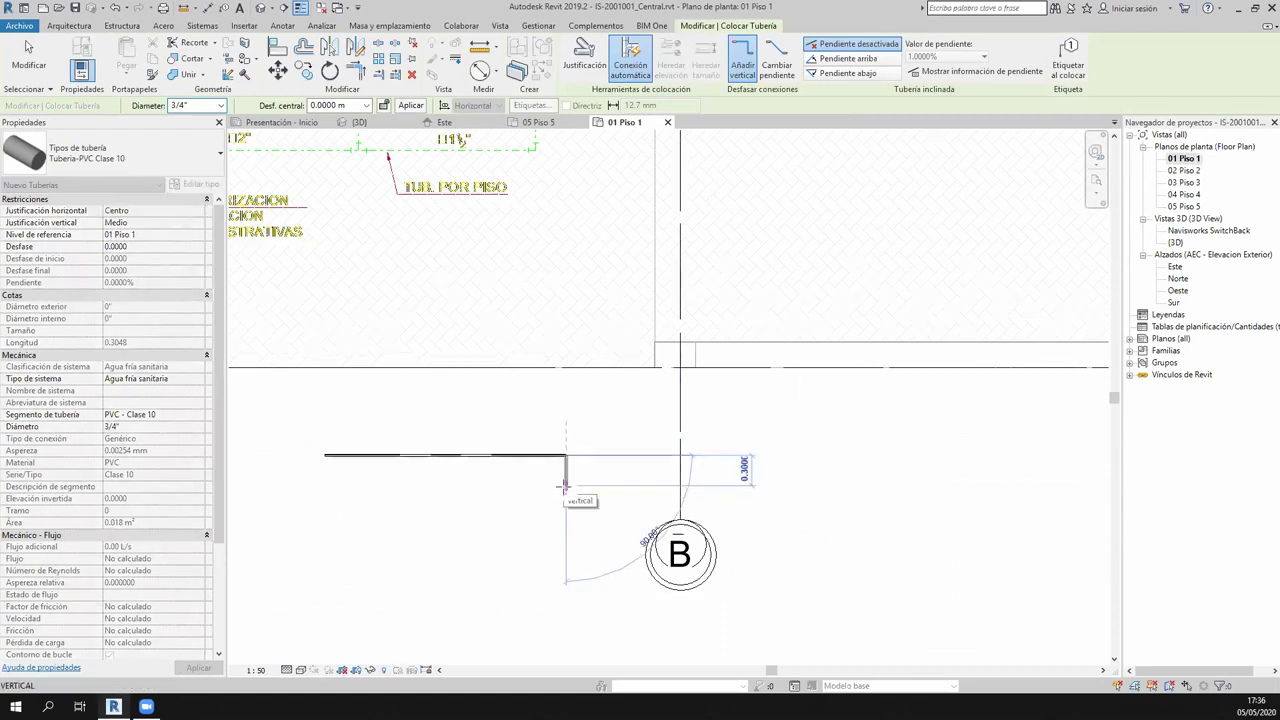
key(Escape)
key(Escape)
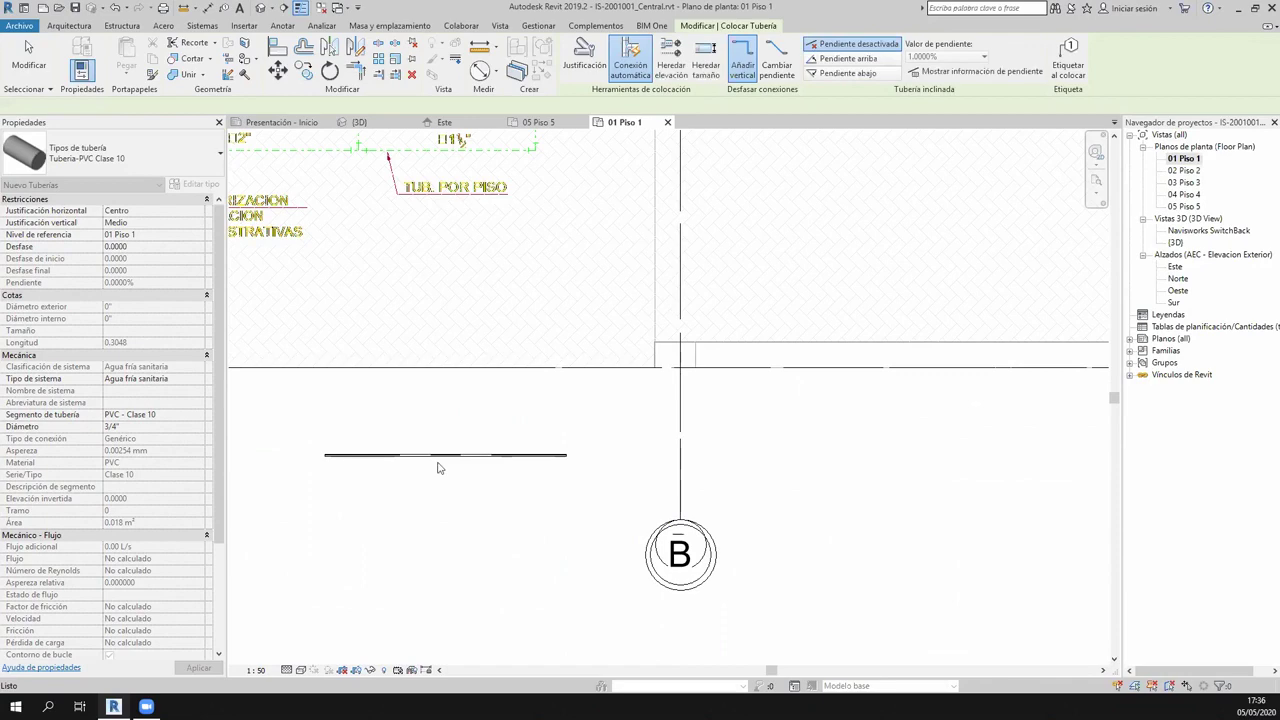
key(Escape)
Pan and zoom the plan back to the bathrooms, centring the toilet.
middle_drag(437, 467, 443, 217)
mouse_move(479, 125)
middle_down()
mouse_move(659, 114)
mouse_move(701, 218)
middle_up()
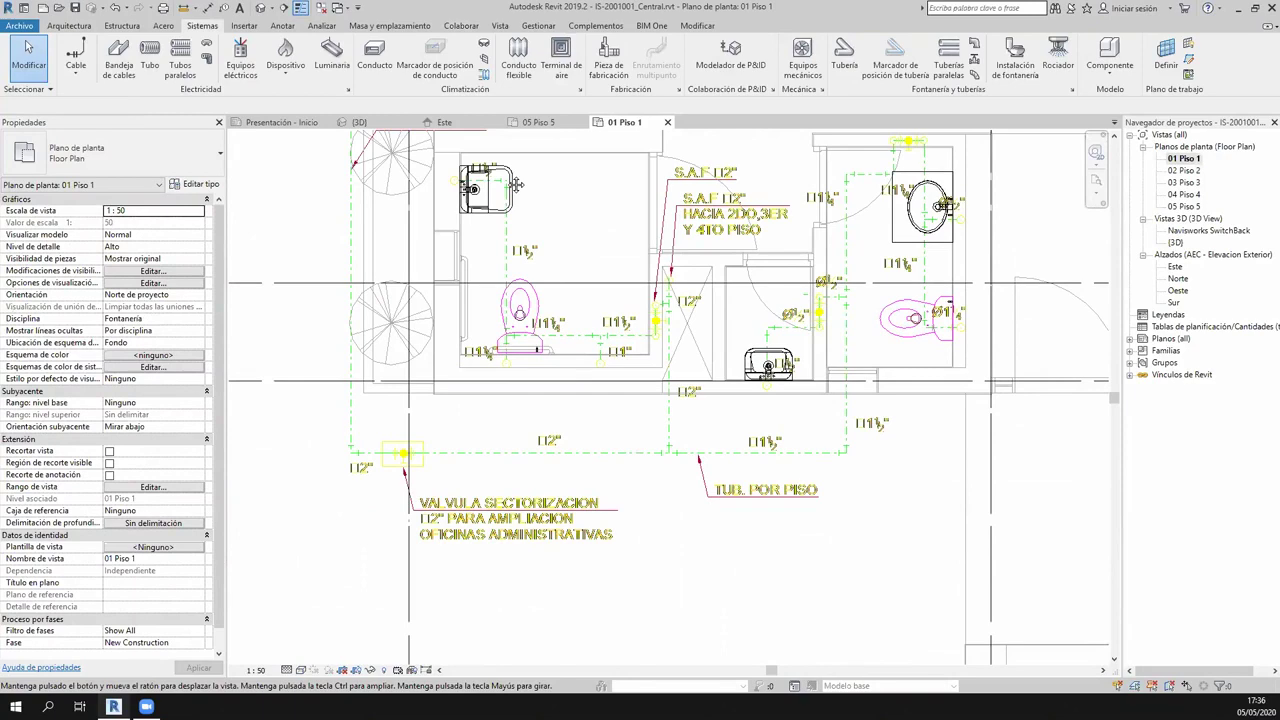
scroll(745, 320, up, 2)
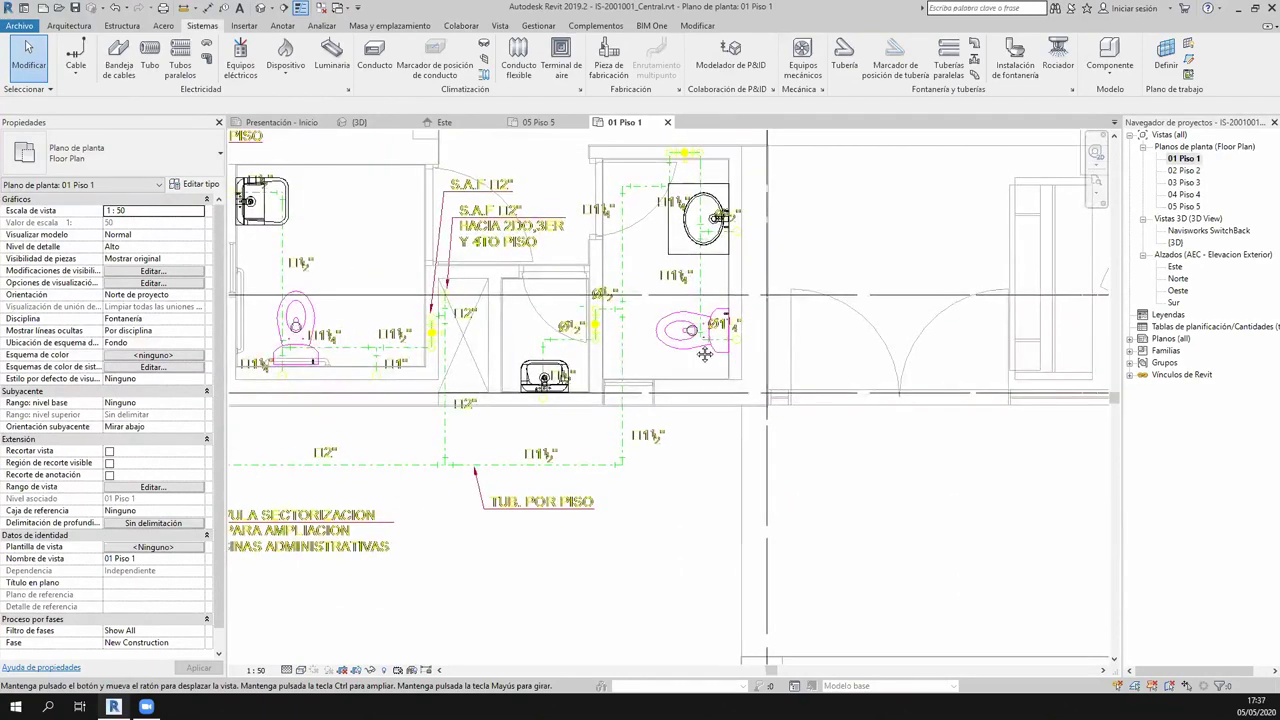
scroll(697, 349, up, 2)
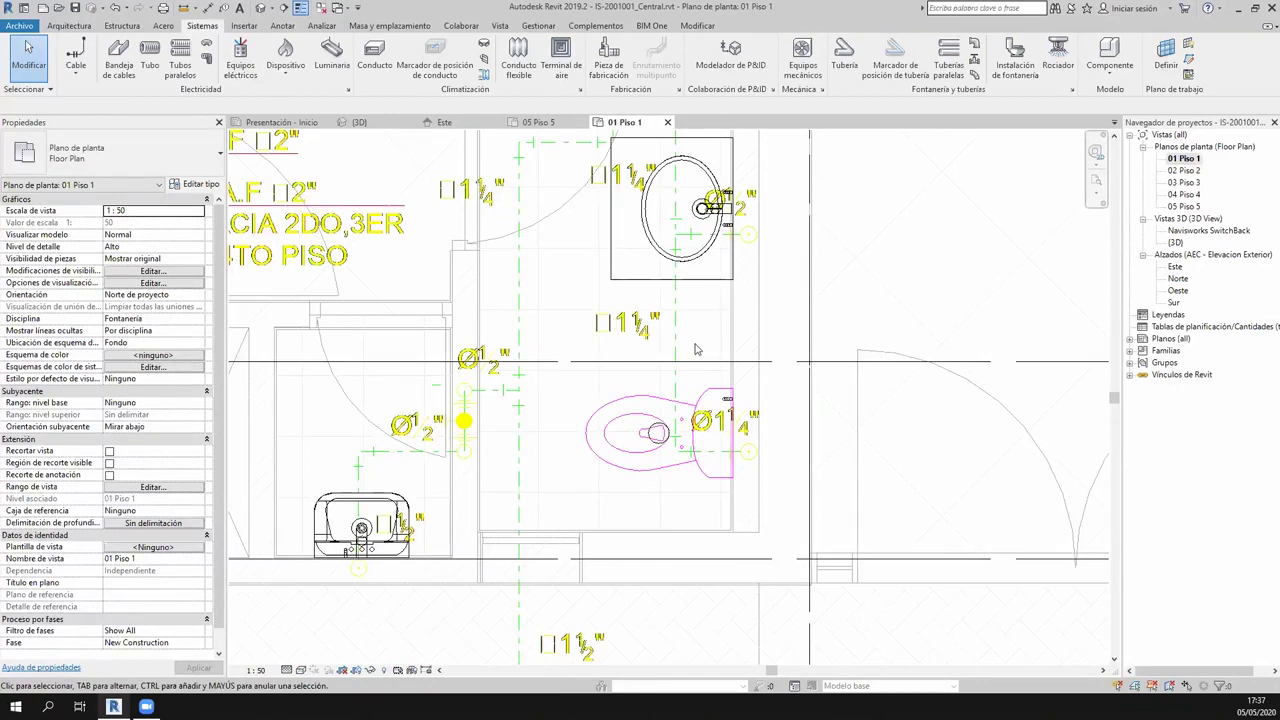
middle_drag(697, 349, 593, 304)
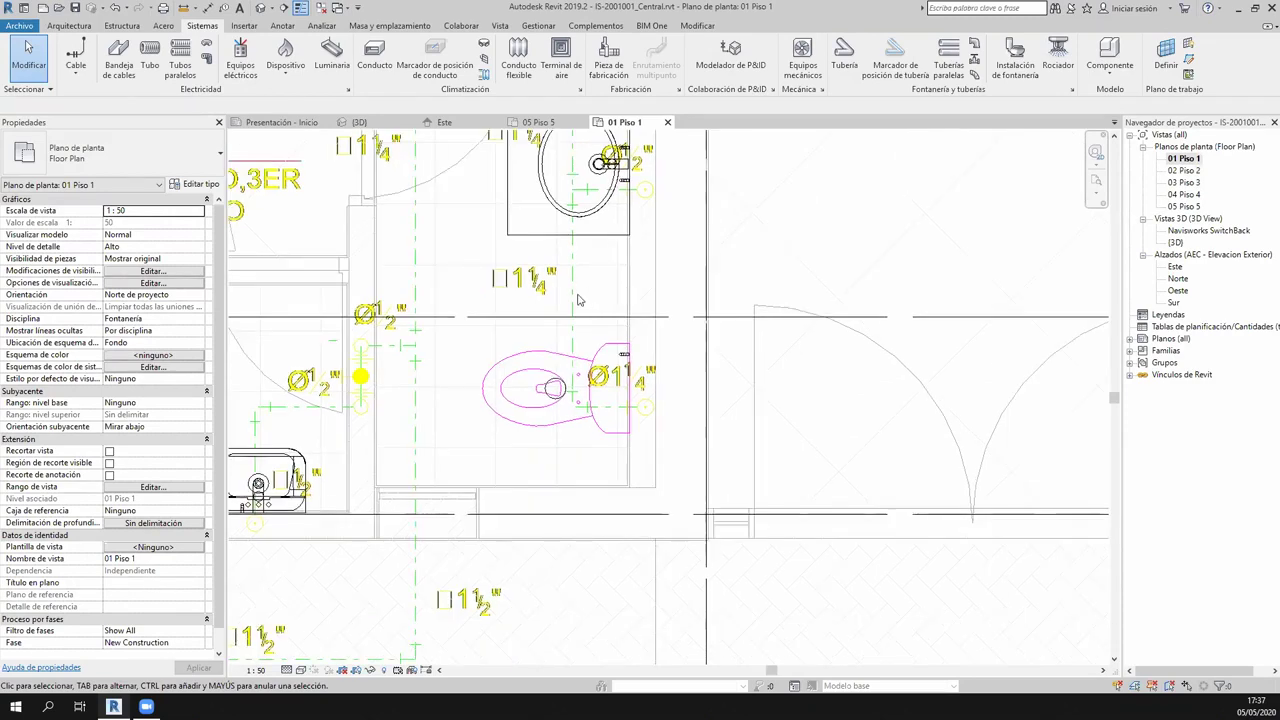
Draw a section line across the toilet and settle it just in front of it.
click(500, 26)
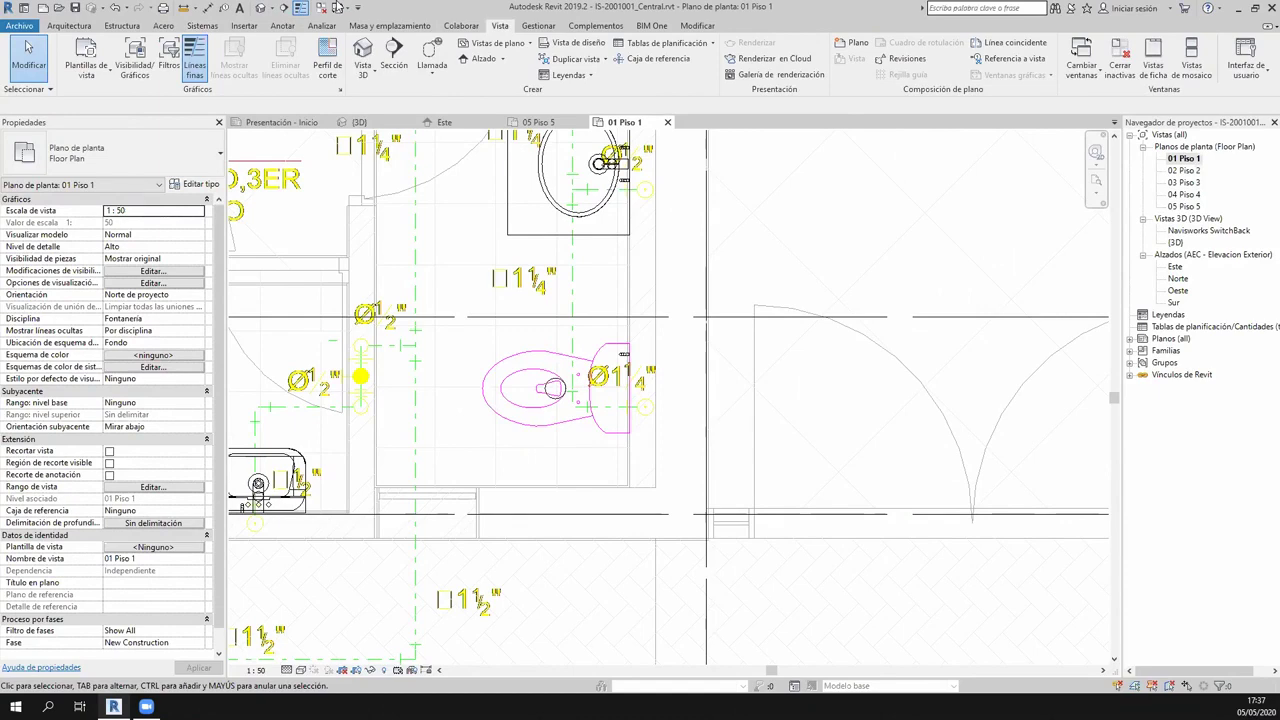
click(337, 7)
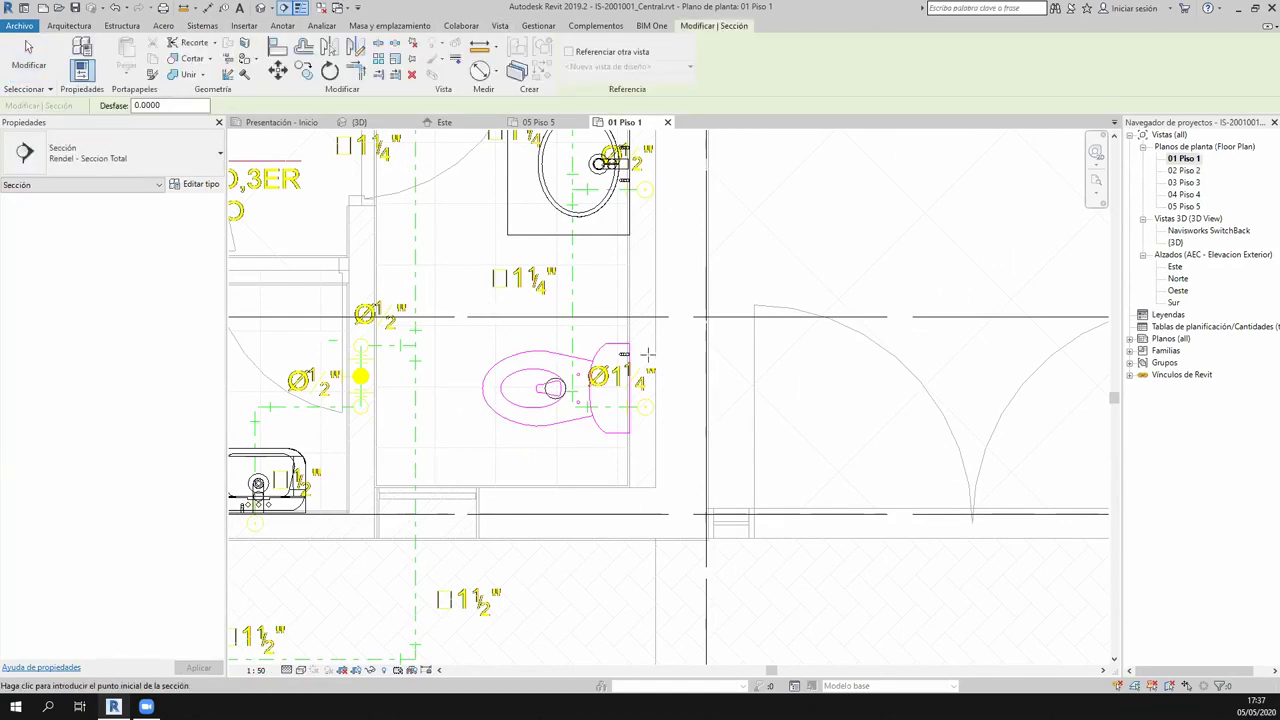
click(476, 472)
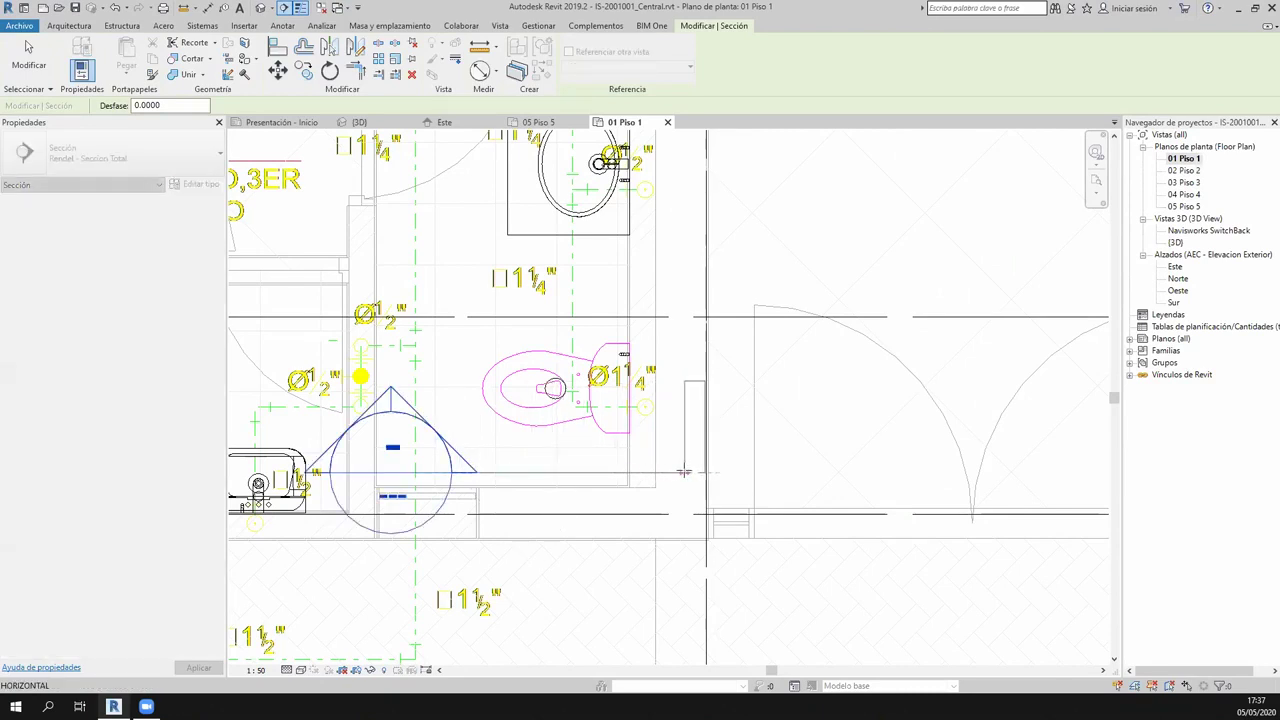
click(684, 472)
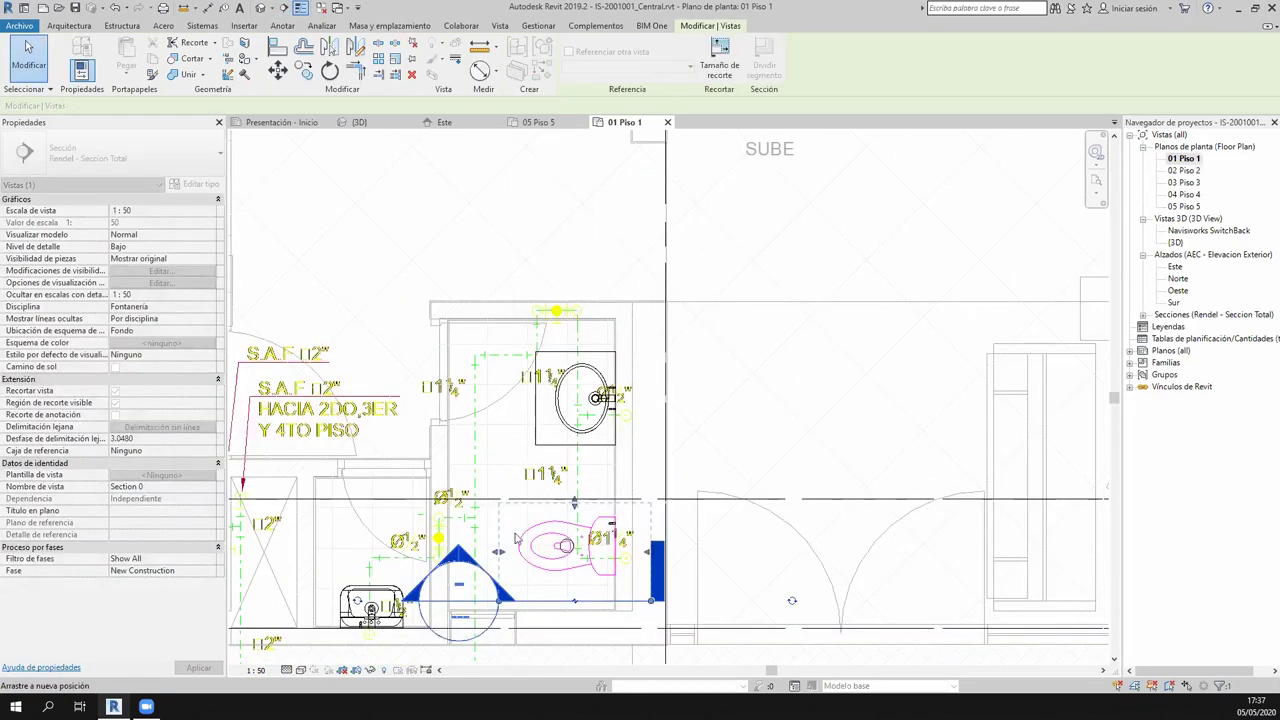
scroll(520, 572, up, 2)
scroll(520, 572, up, 2)
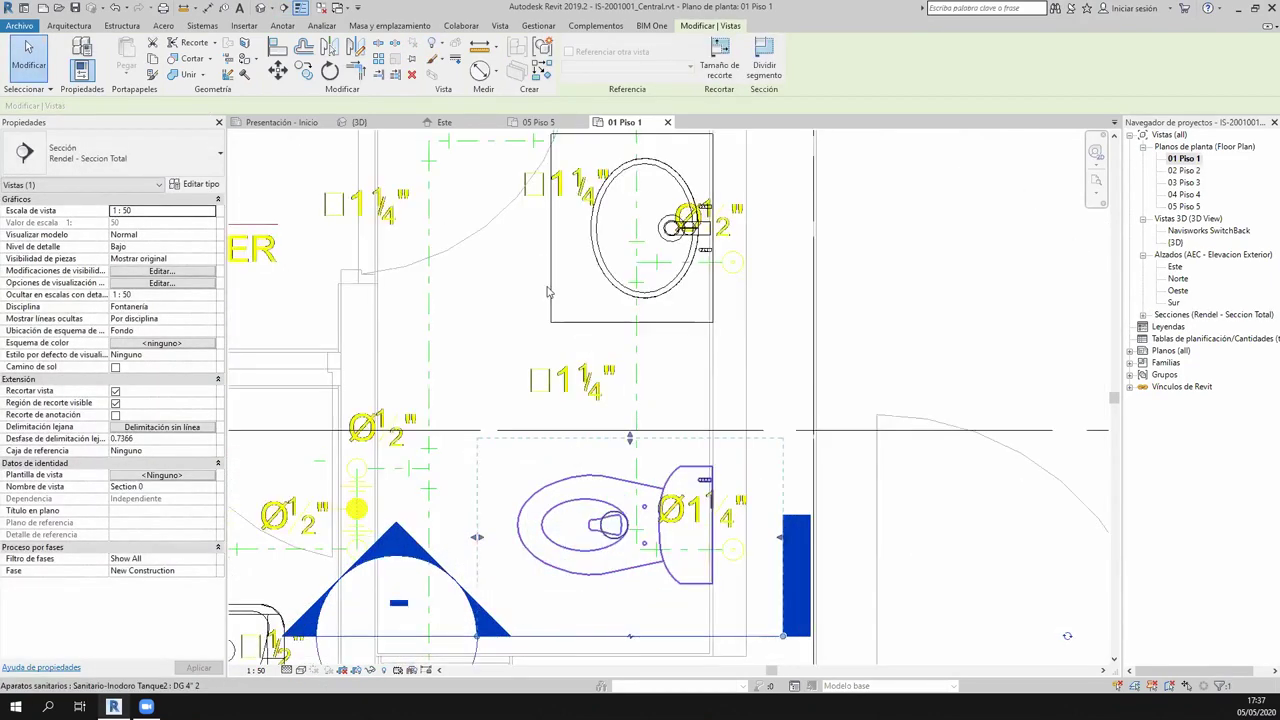
middle_drag(558, 290, 565, 392)
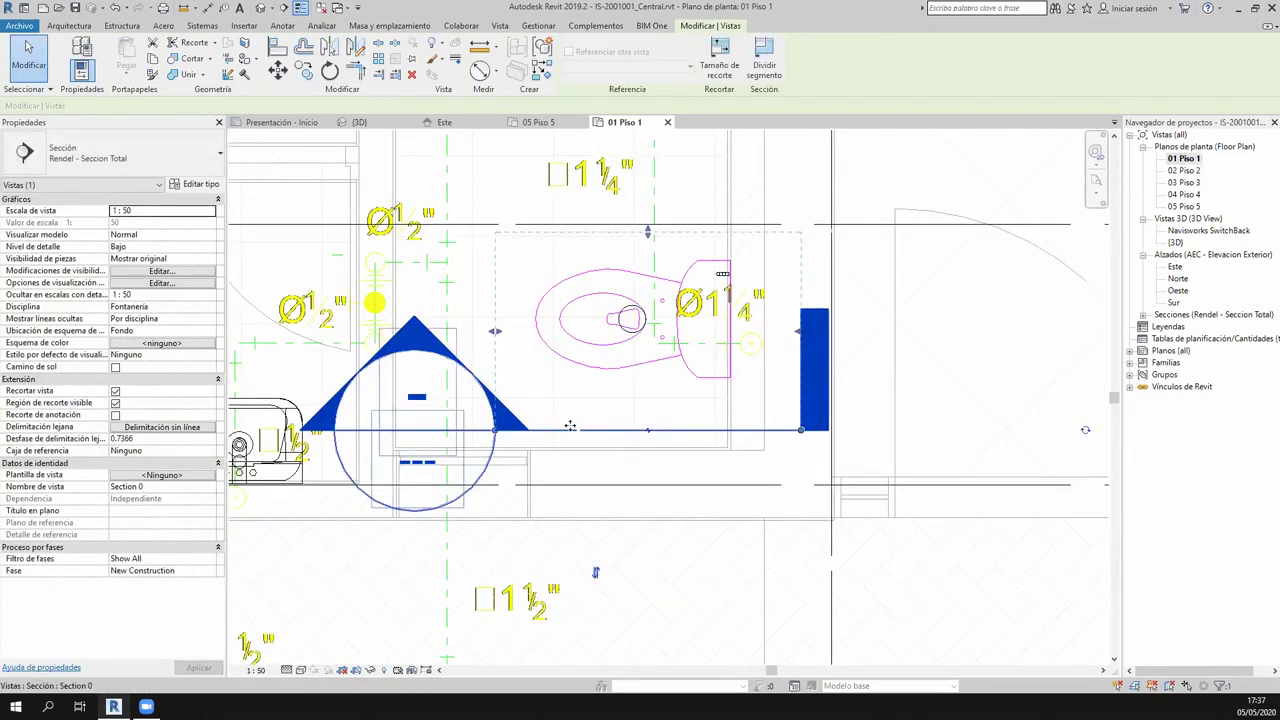
drag(572, 428, 710, 544)
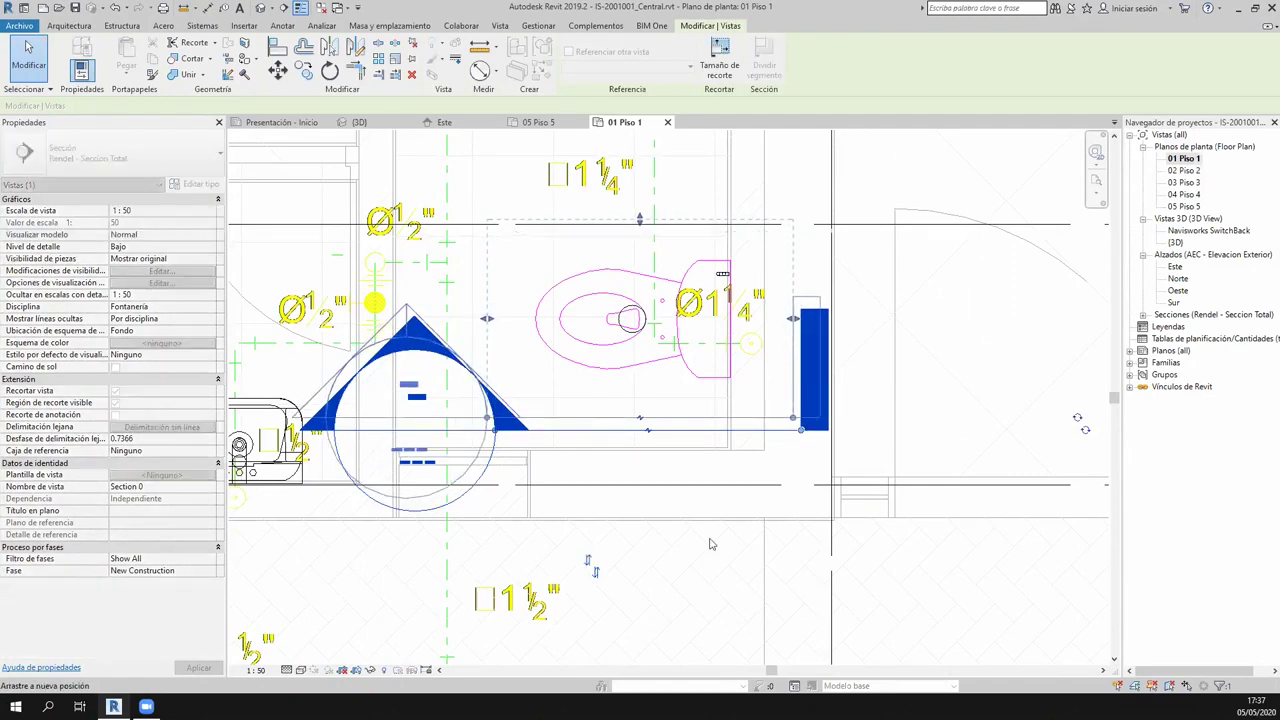
drag(710, 544, 634, 434)
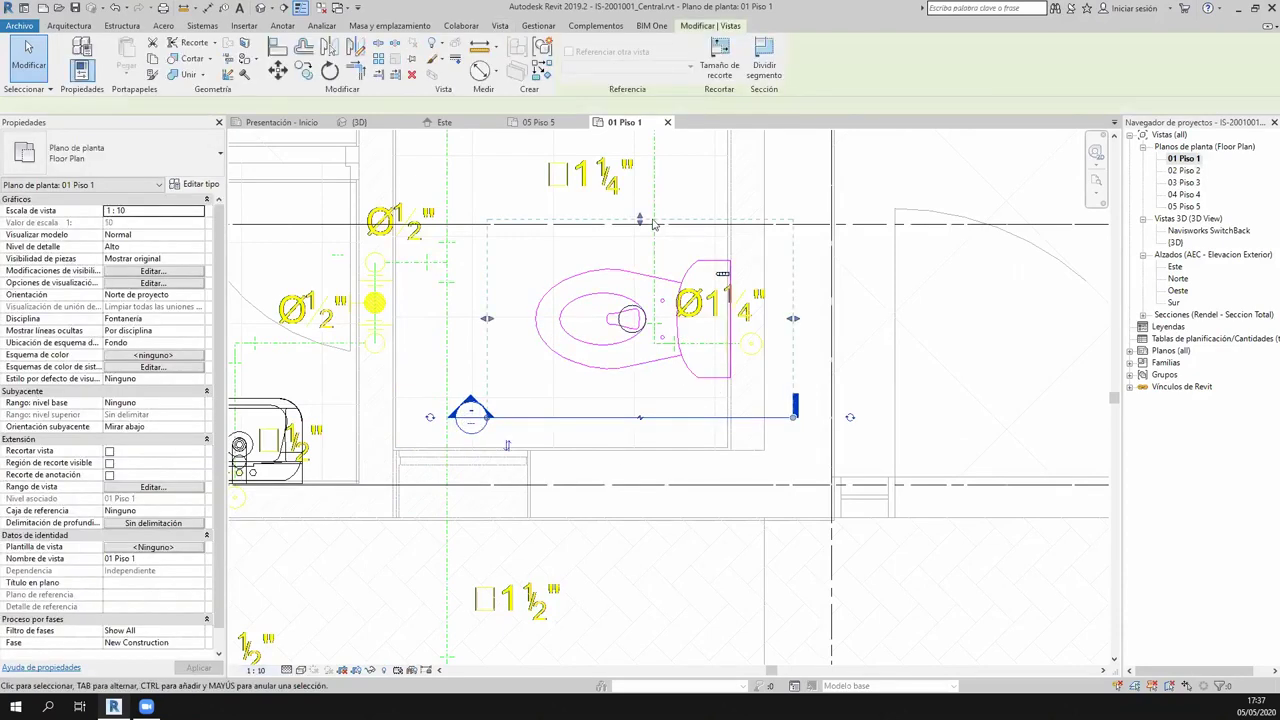
Go to the Section 0 view and select the toilet there.
right_click(525, 440)
click(568, 143)
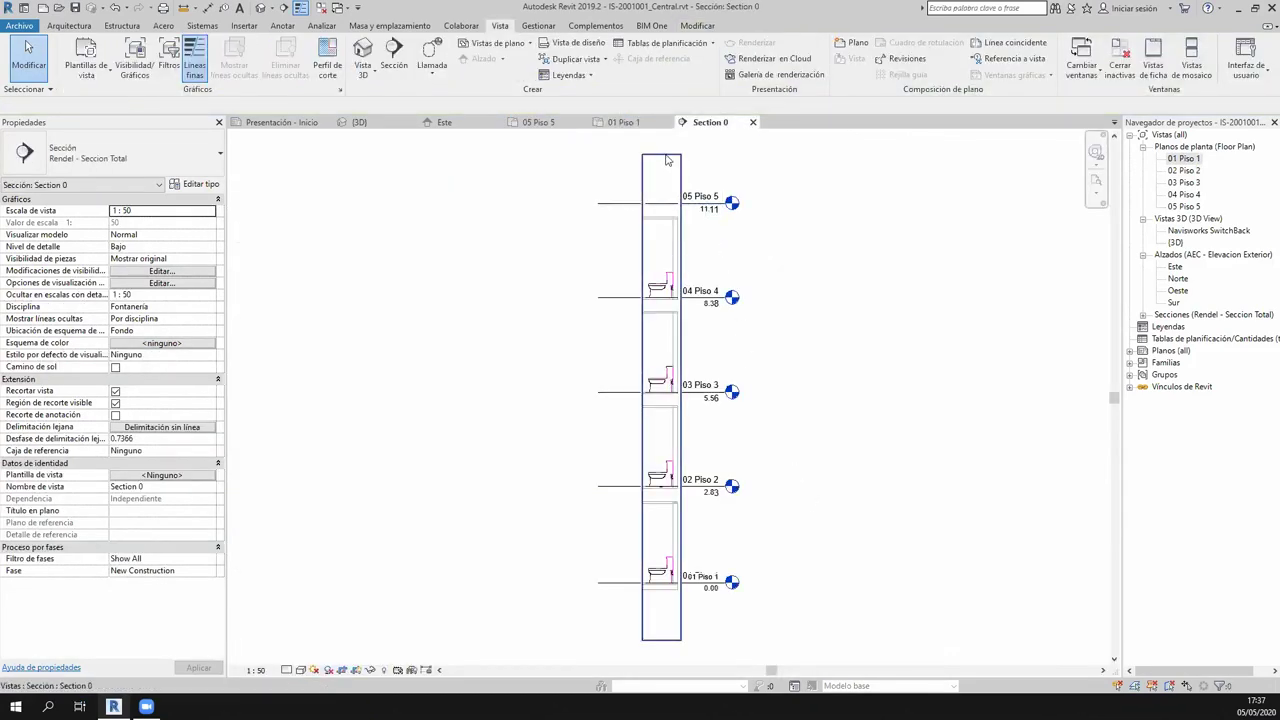
click(665, 156)
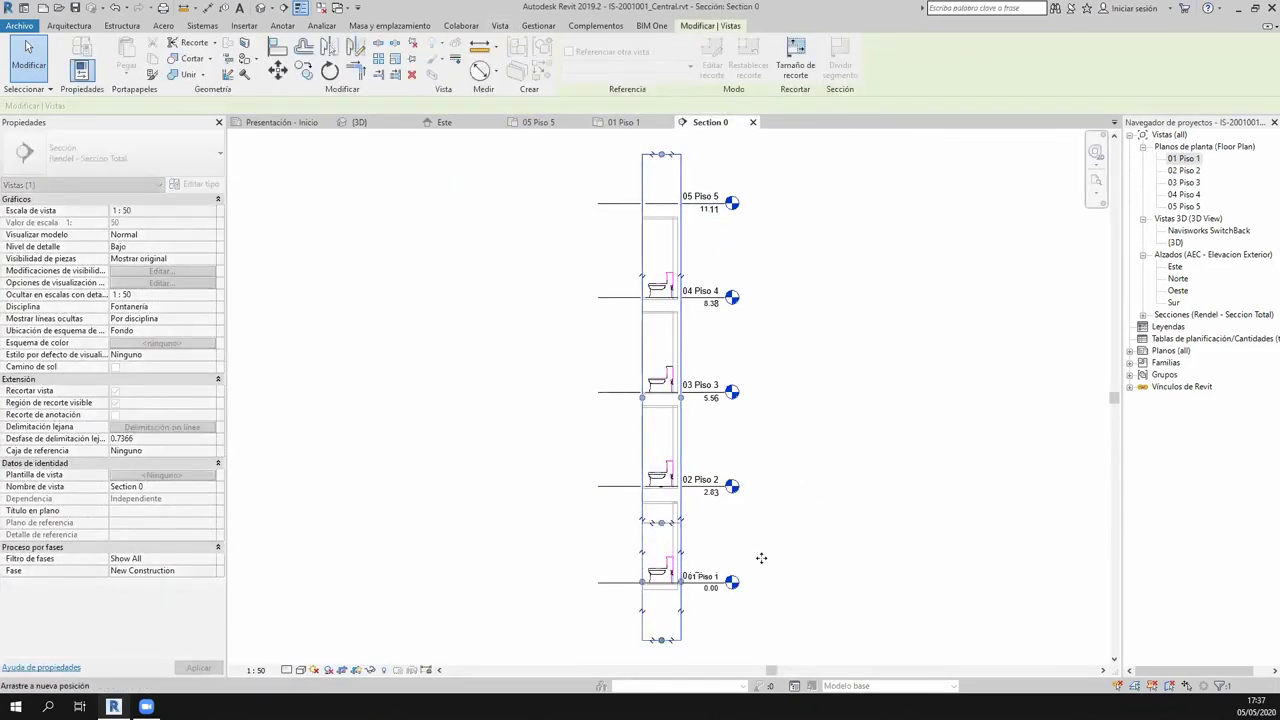
click(760, 557)
scroll(738, 613, up, 4)
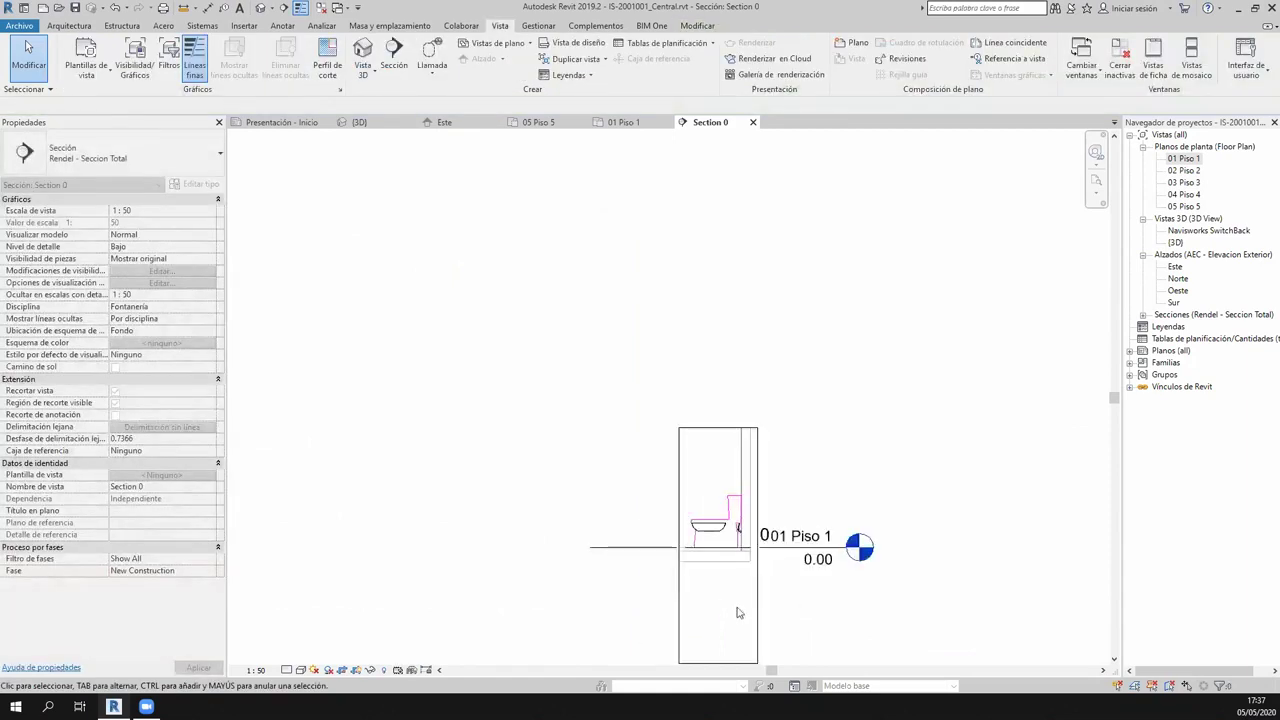
click(710, 525)
scroll(715, 535, up, 3)
scroll(715, 535, up, 2)
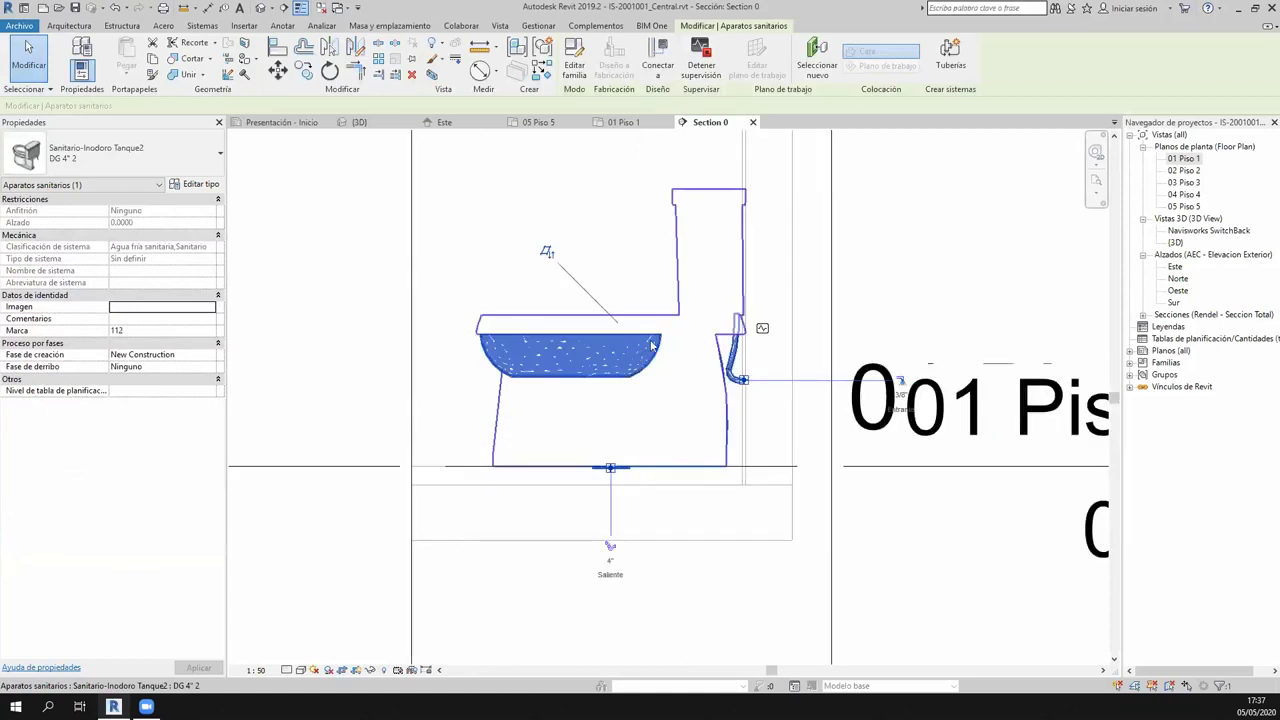
Set Section 0's detail level to Alto and select the toilet to show its connectors.
click(287, 669)
click(304, 656)
click(346, 354)
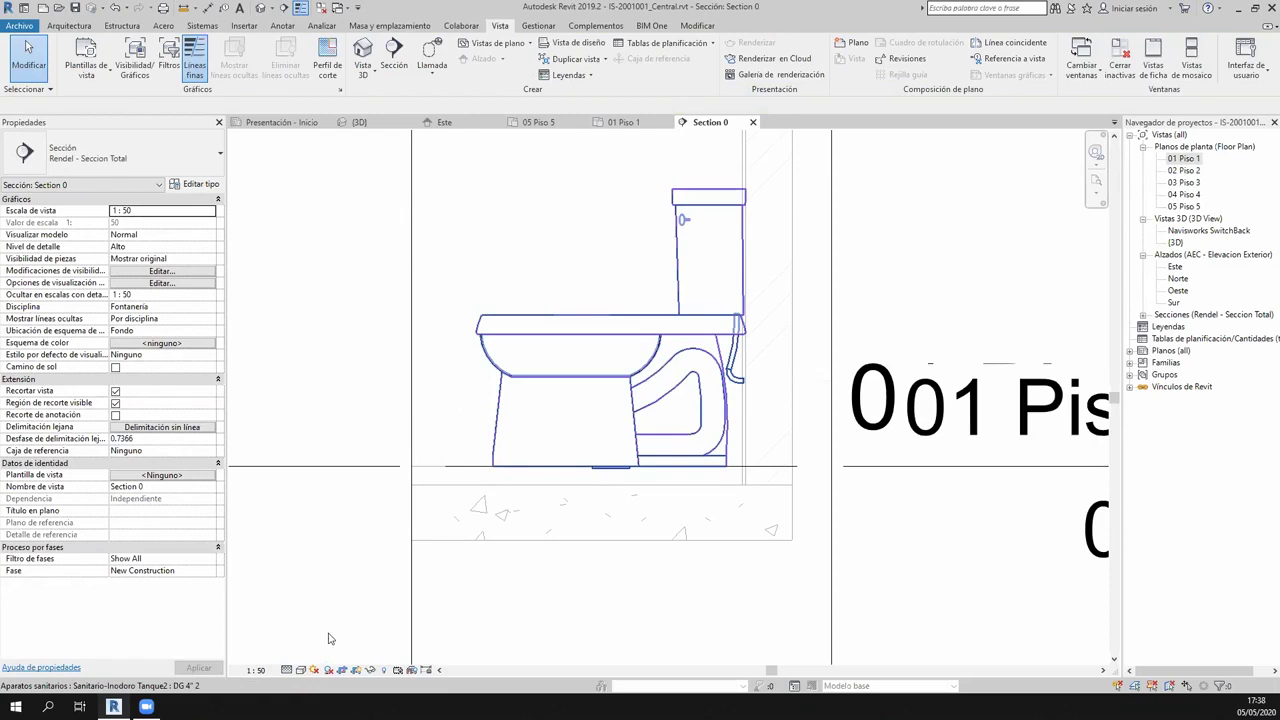
click(737, 372)
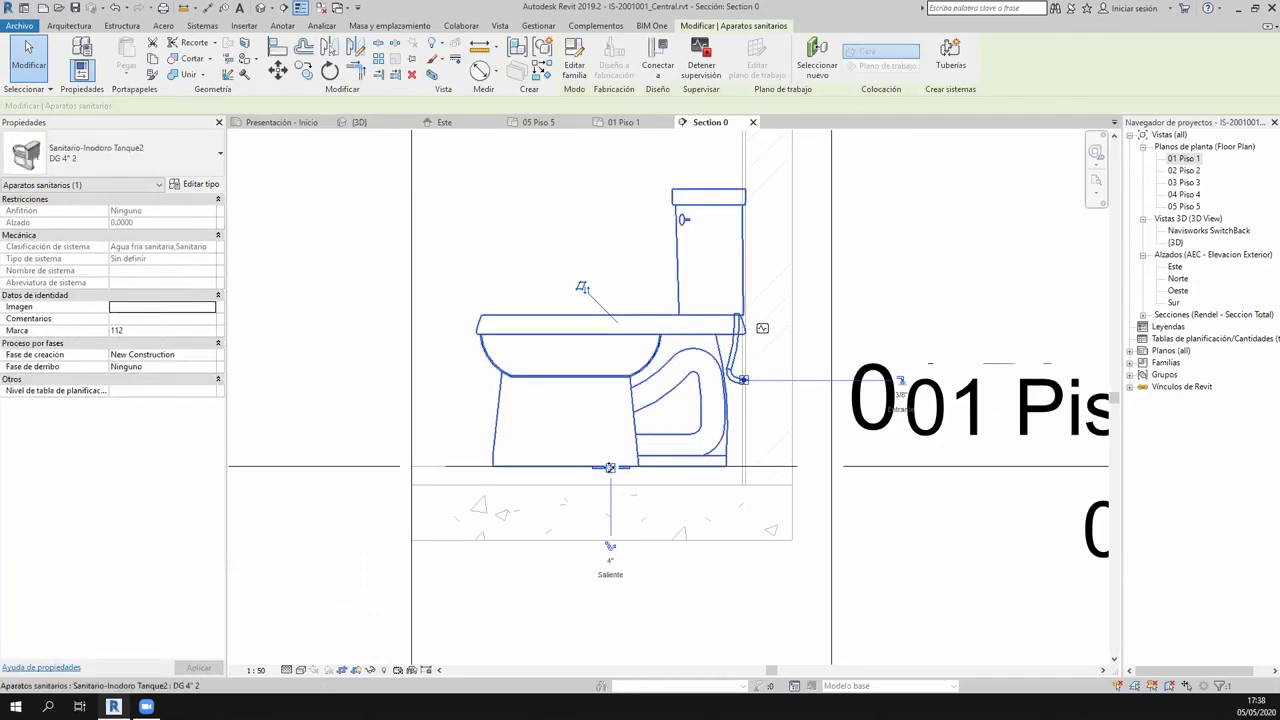
middle_drag(735, 394, 639, 386)
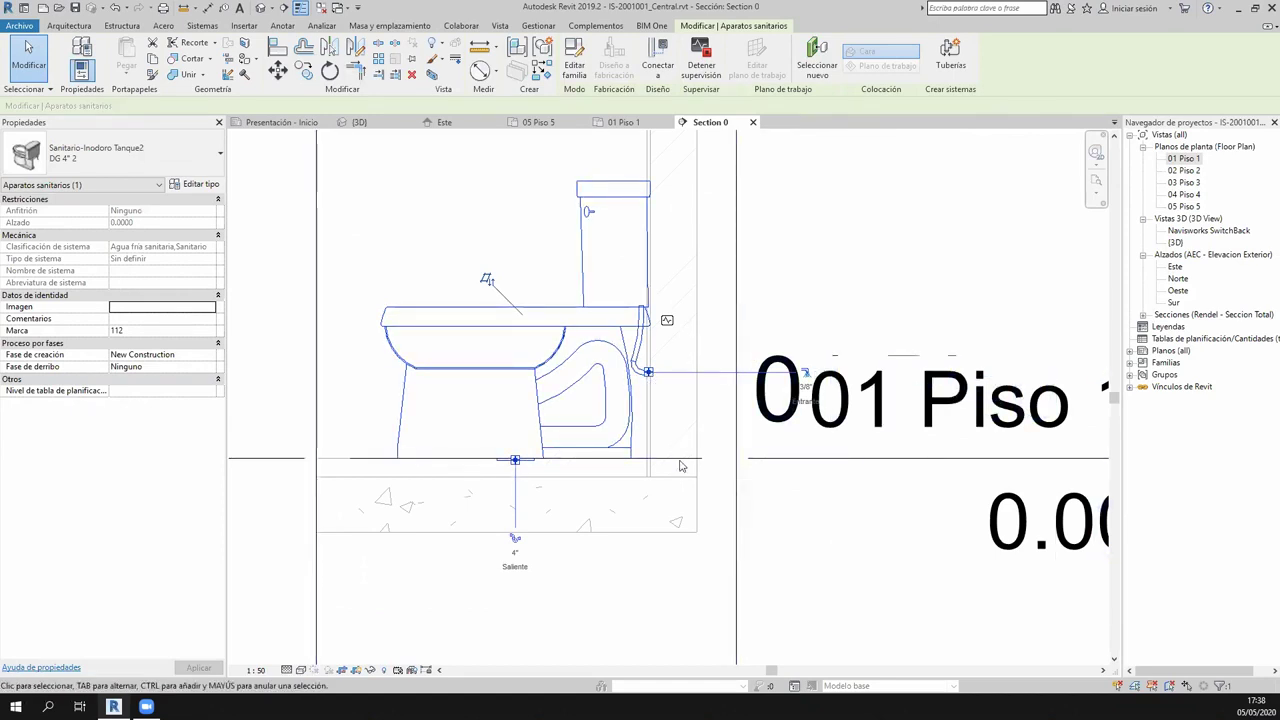
middle_drag(499, 409, 484, 337)
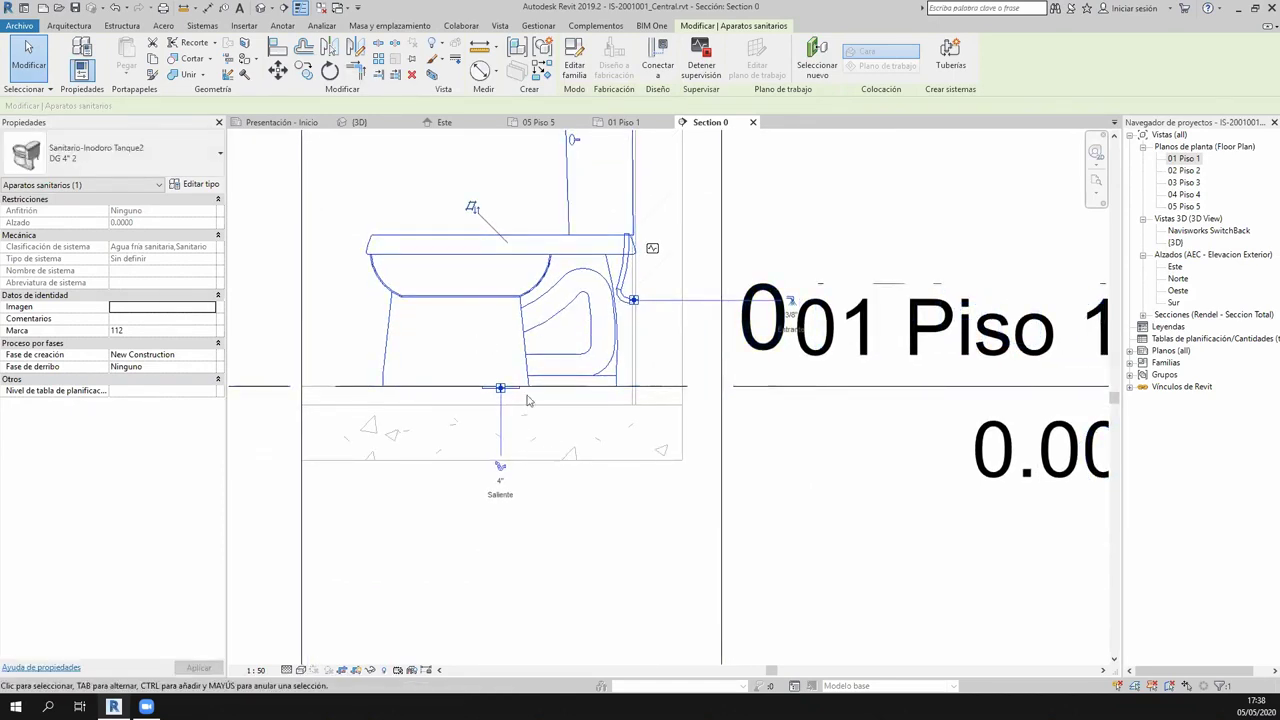
scroll(680, 280, up, 2)
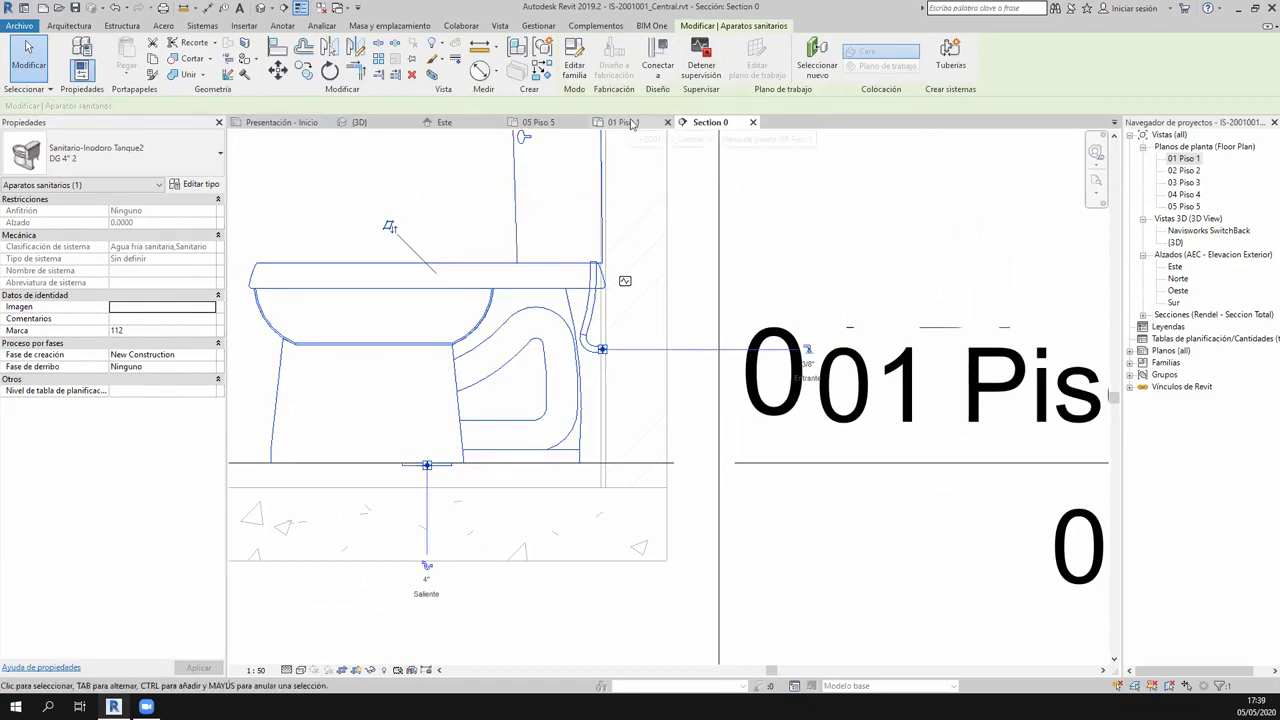
Check the toilet in 01 Piso 1, then open its DG 4" 2 type properties from Section 0.
click(625, 122)
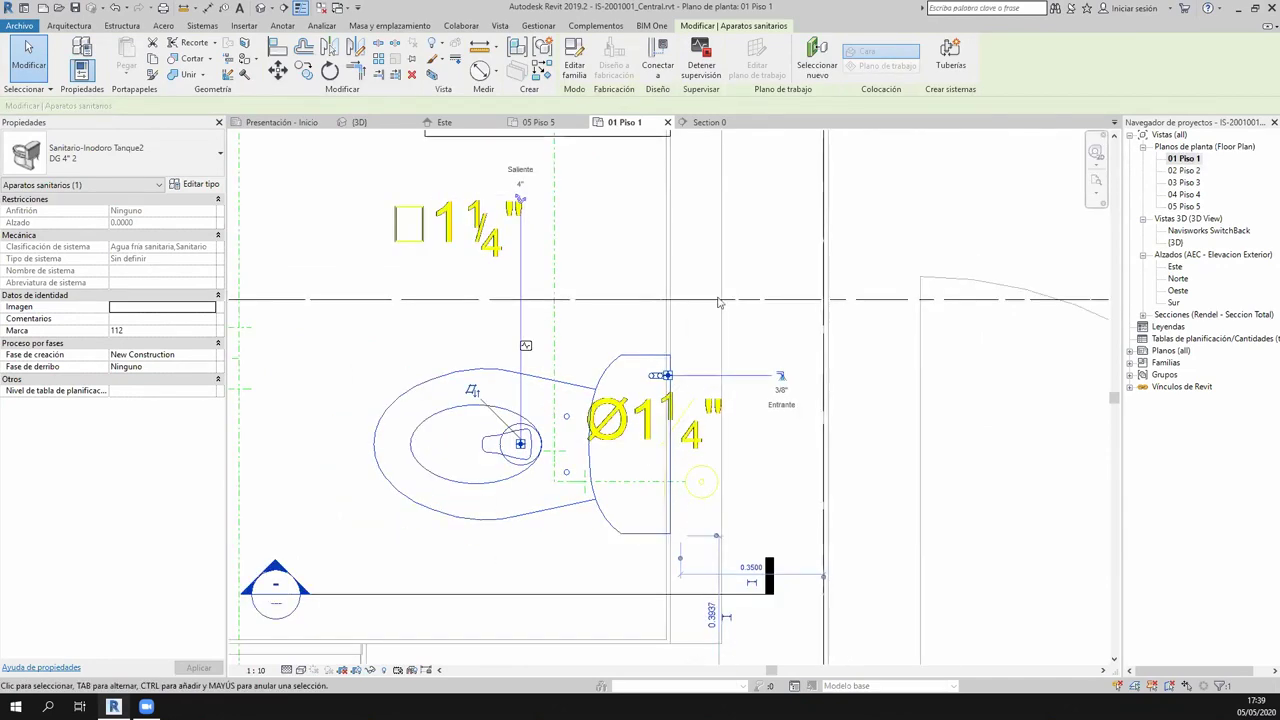
scroll(645, 458, down, 3)
middle_drag(587, 323, 532, 326)
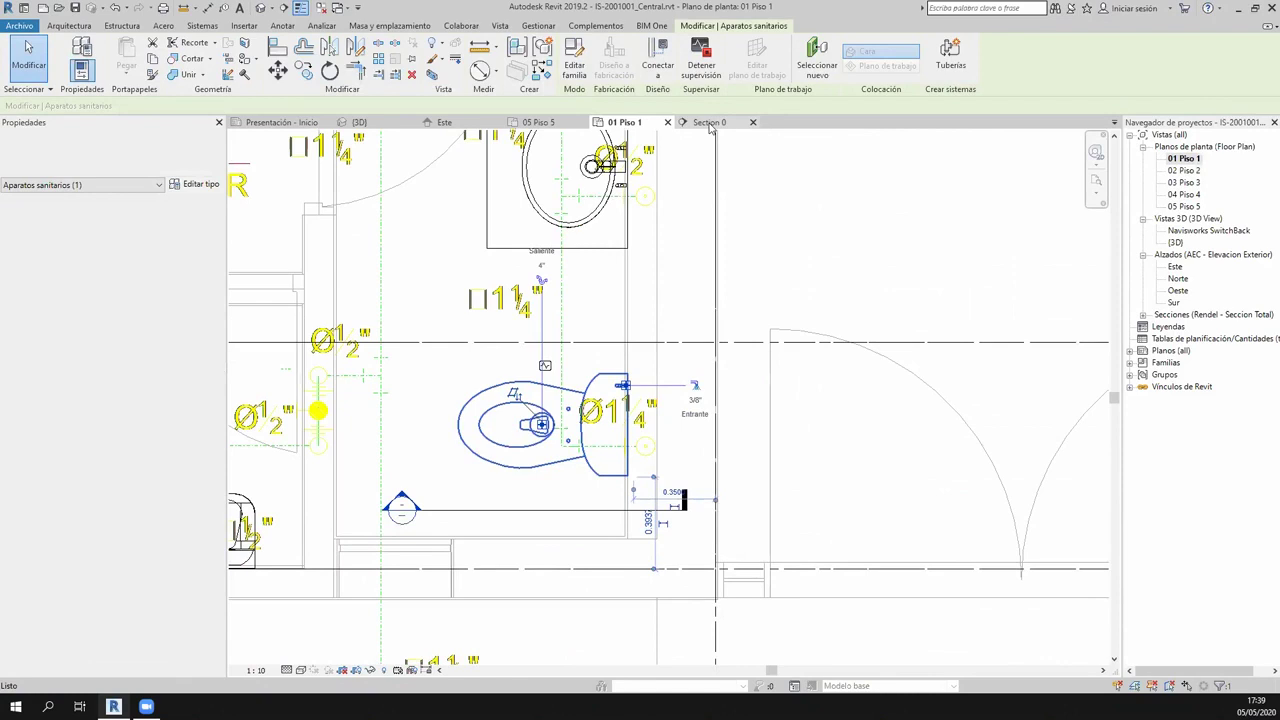
click(709, 122)
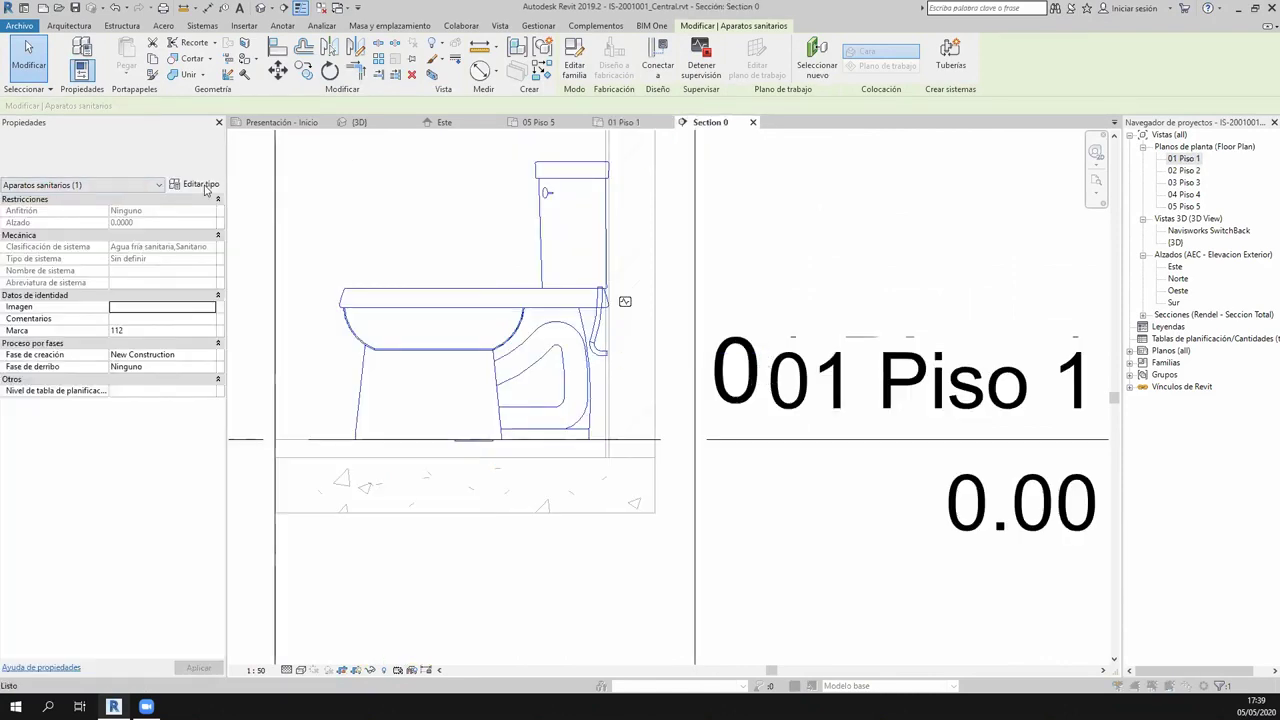
click(195, 184)
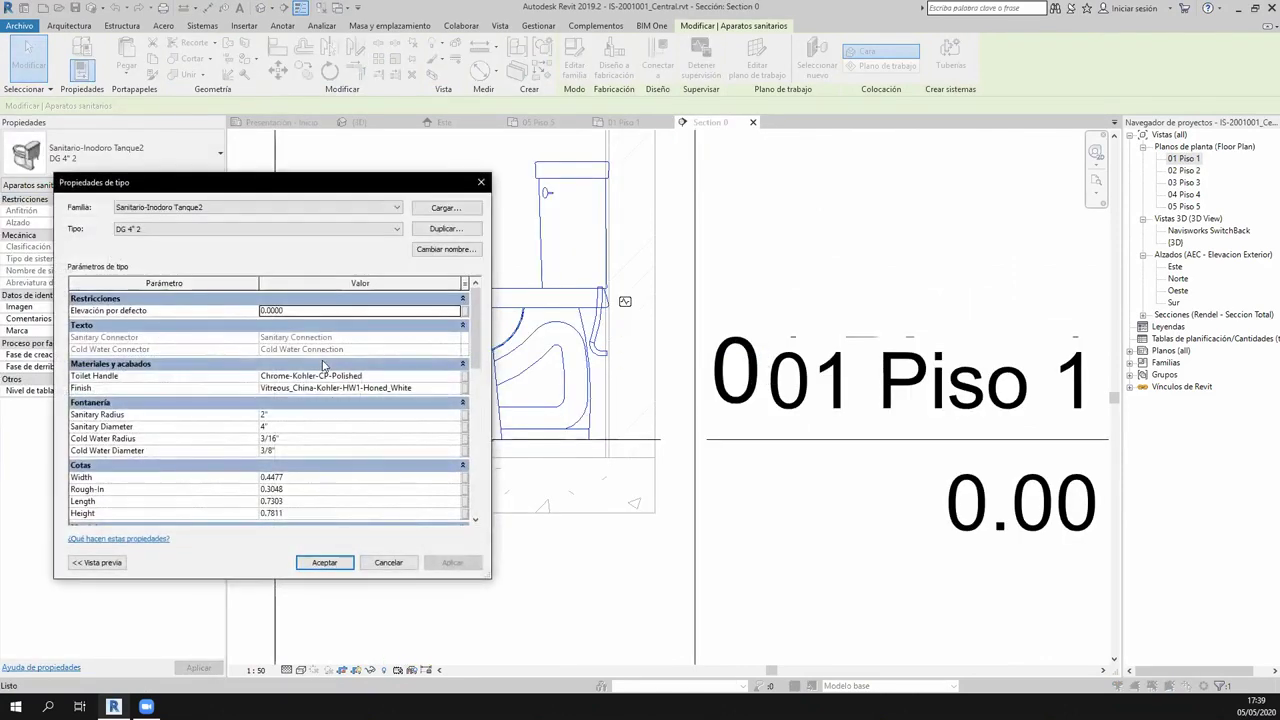
Change the DG 4" 2 toilet type's cold water diameter from 3/8" to 1 1/4", then reselect the toilet.
scroll(326, 405, down, 2)
scroll(310, 445, down, 1)
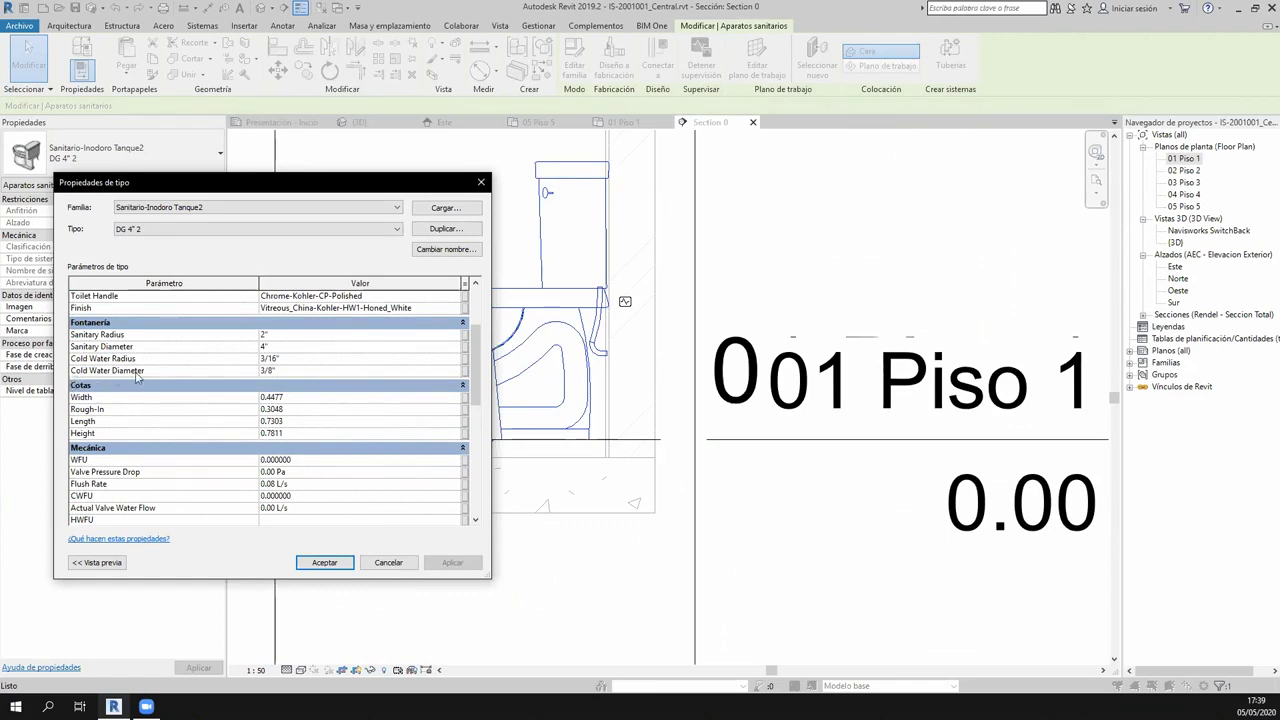
click(310, 371)
text(1 1/4)
text(")
key(Return)
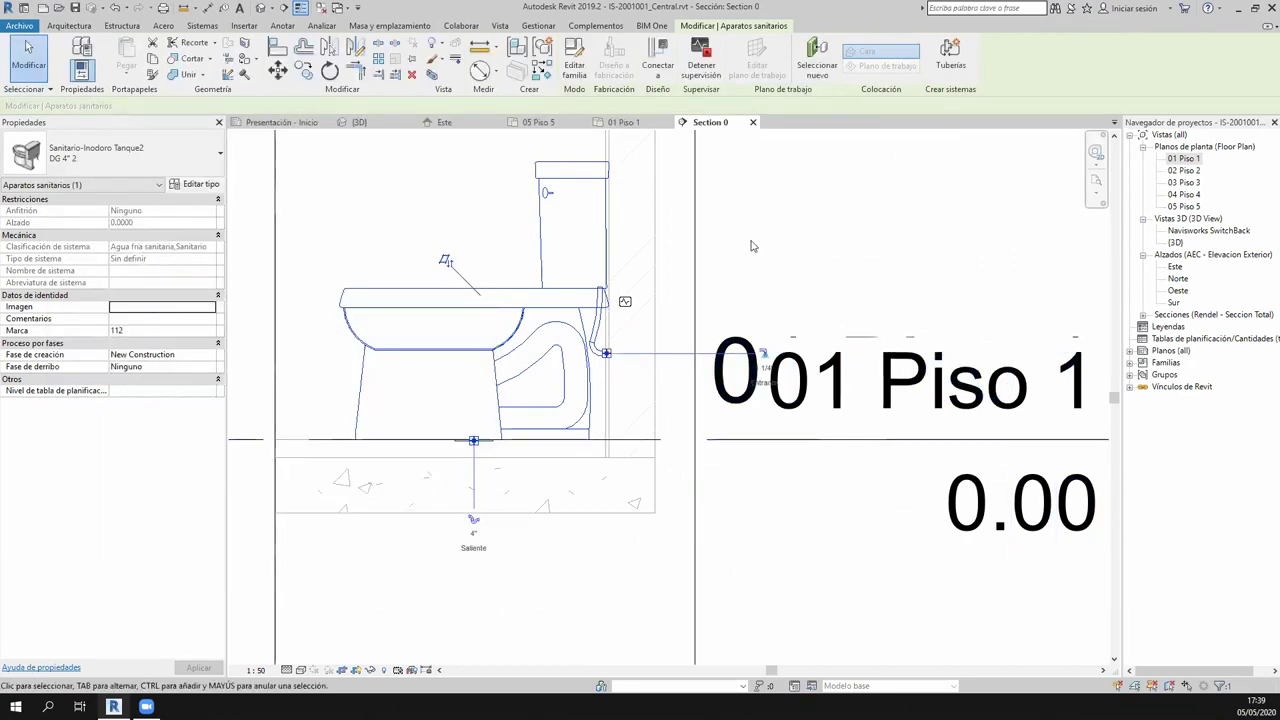
key(Escape)
click(597, 293)
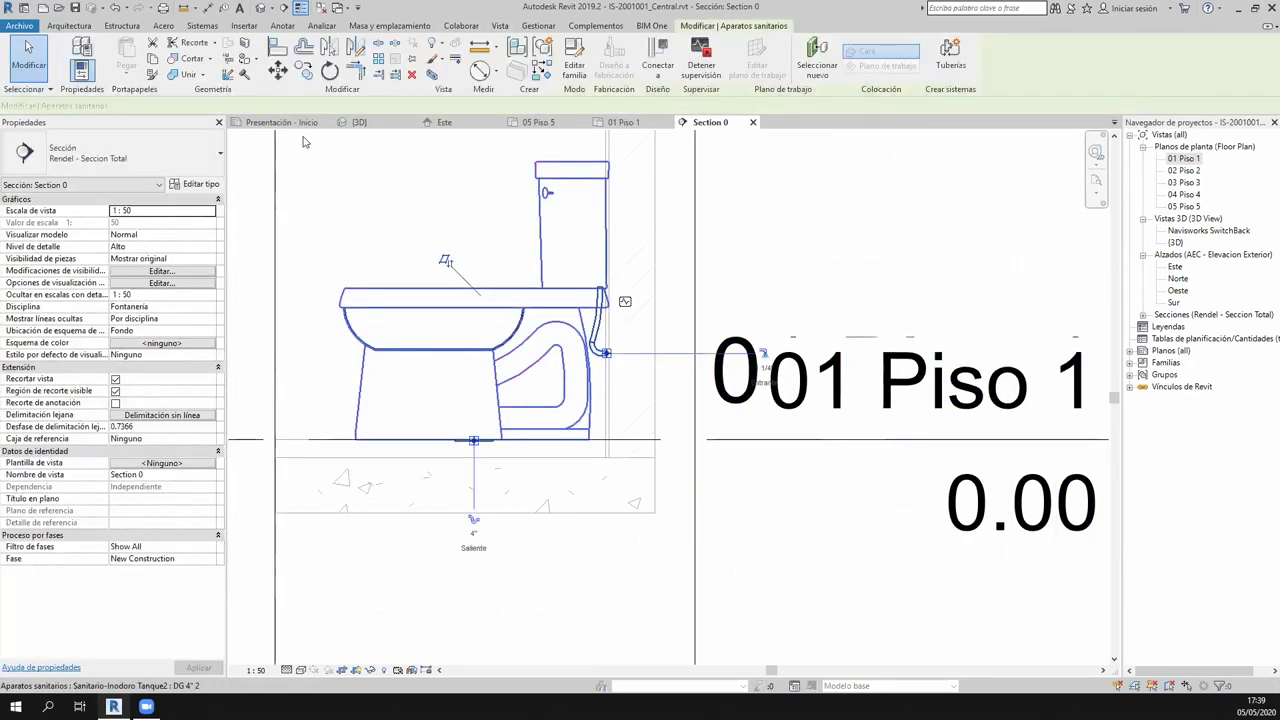
Look through the {3D} view and Este elevation, then return to the 01 Piso 1 plan.
click(358, 122)
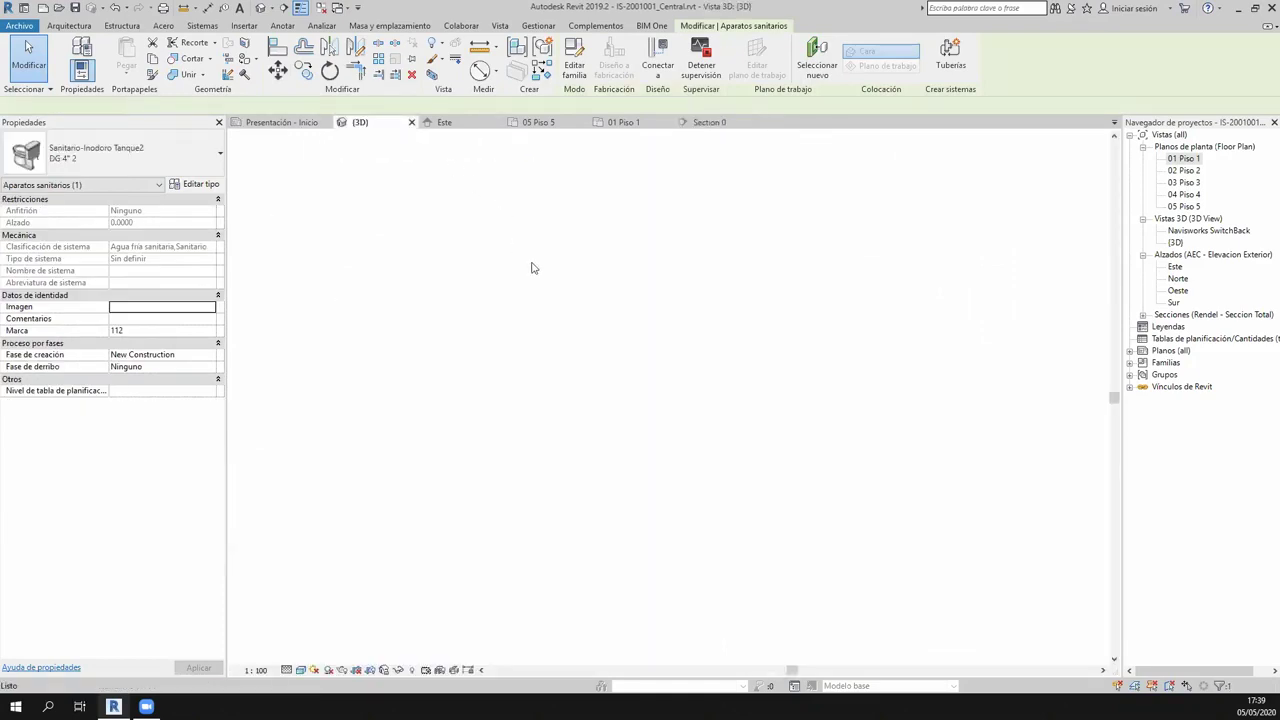
click(470, 120)
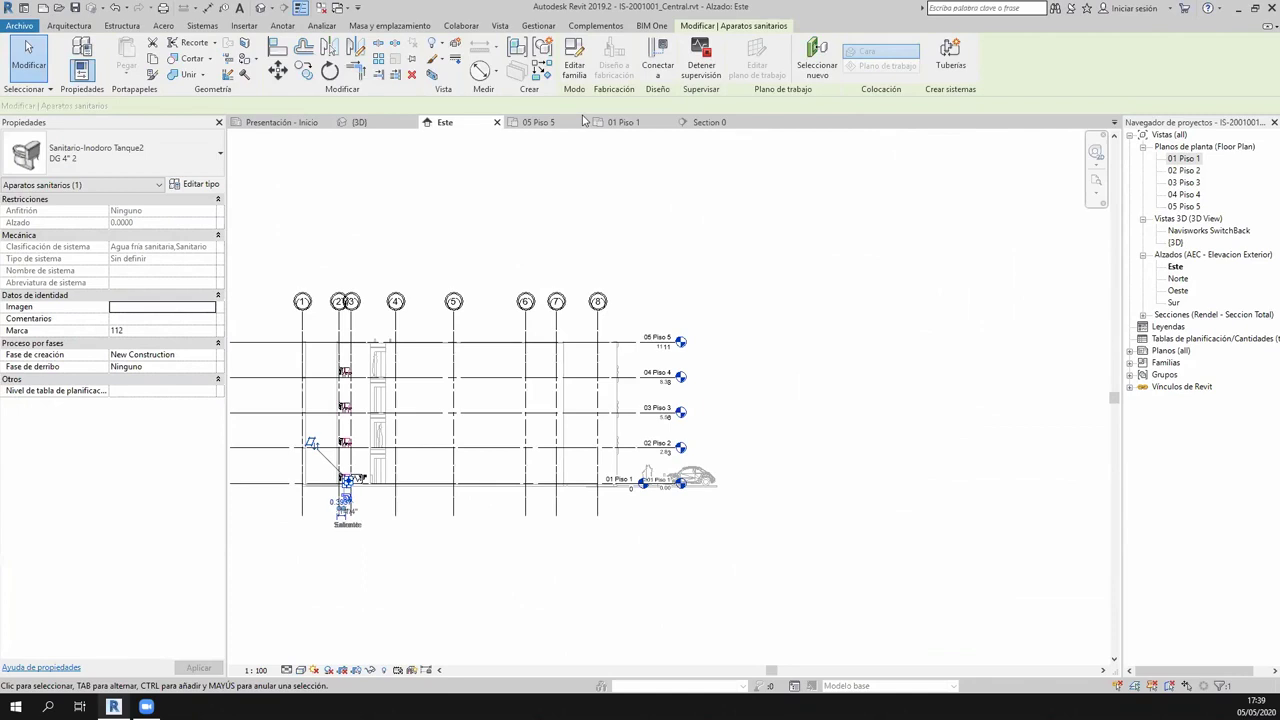
click(620, 122)
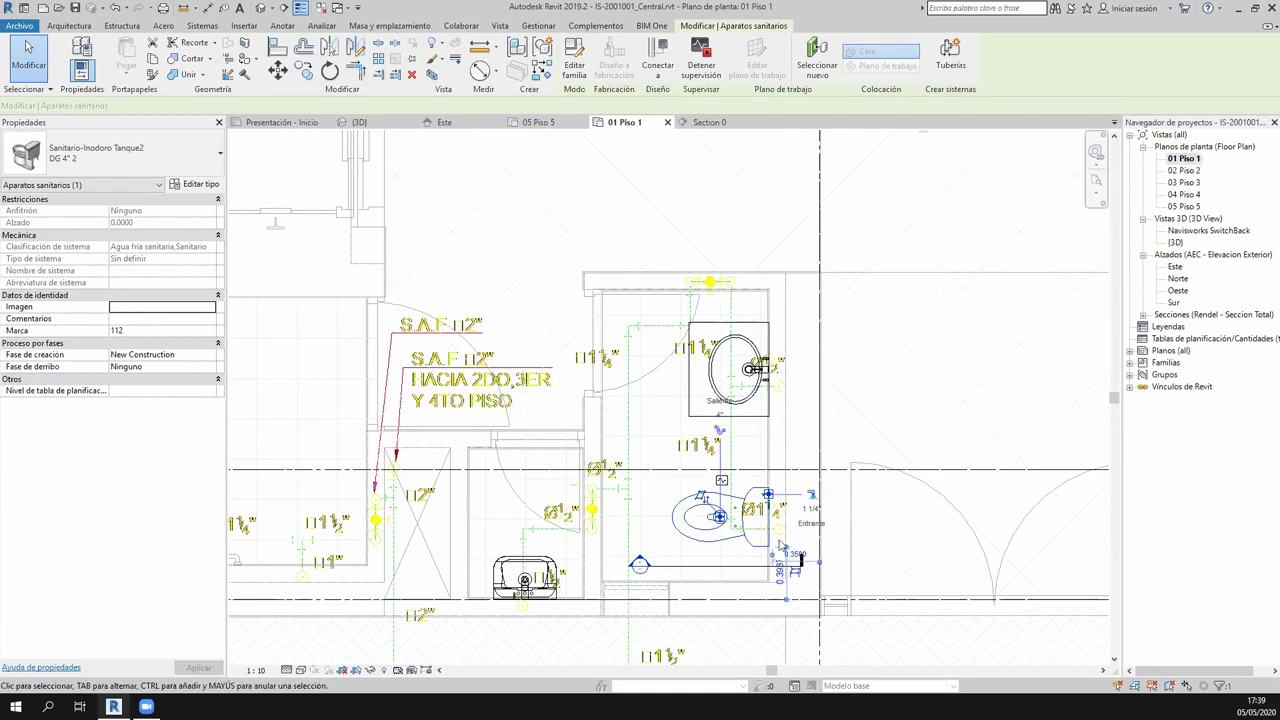
scroll(785, 545, up, 5)
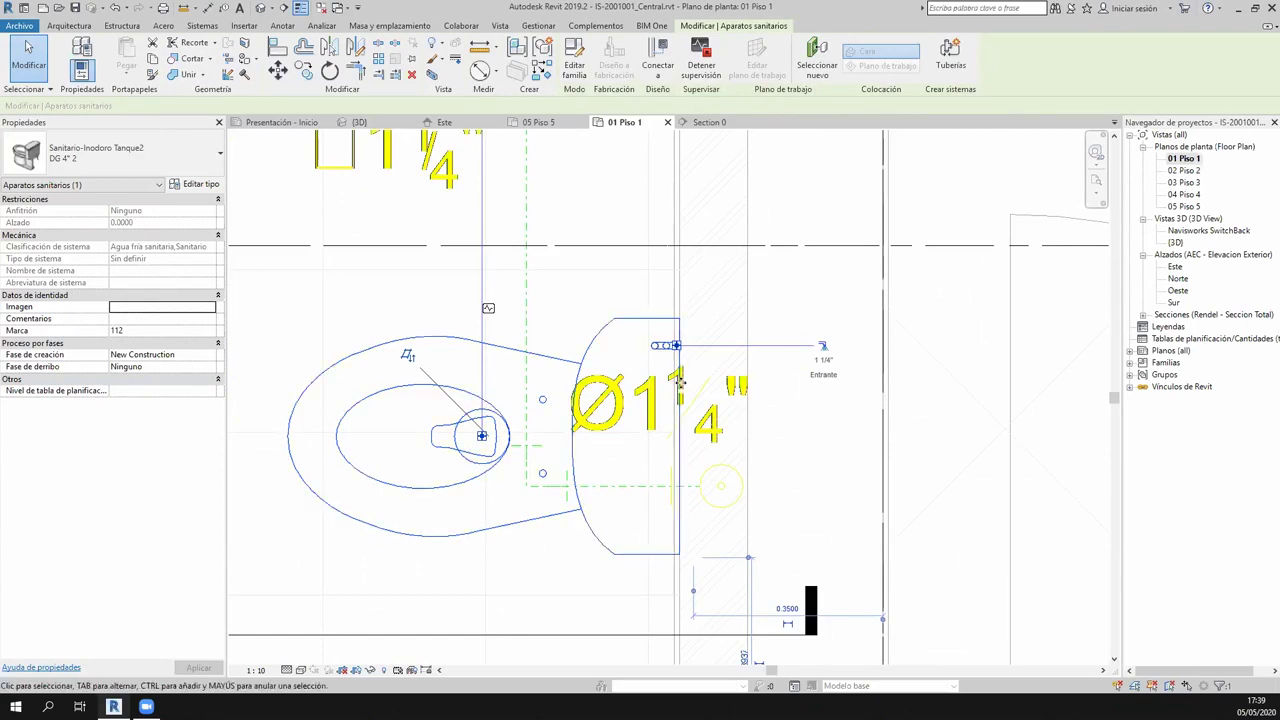
scroll(679, 381, down, 4)
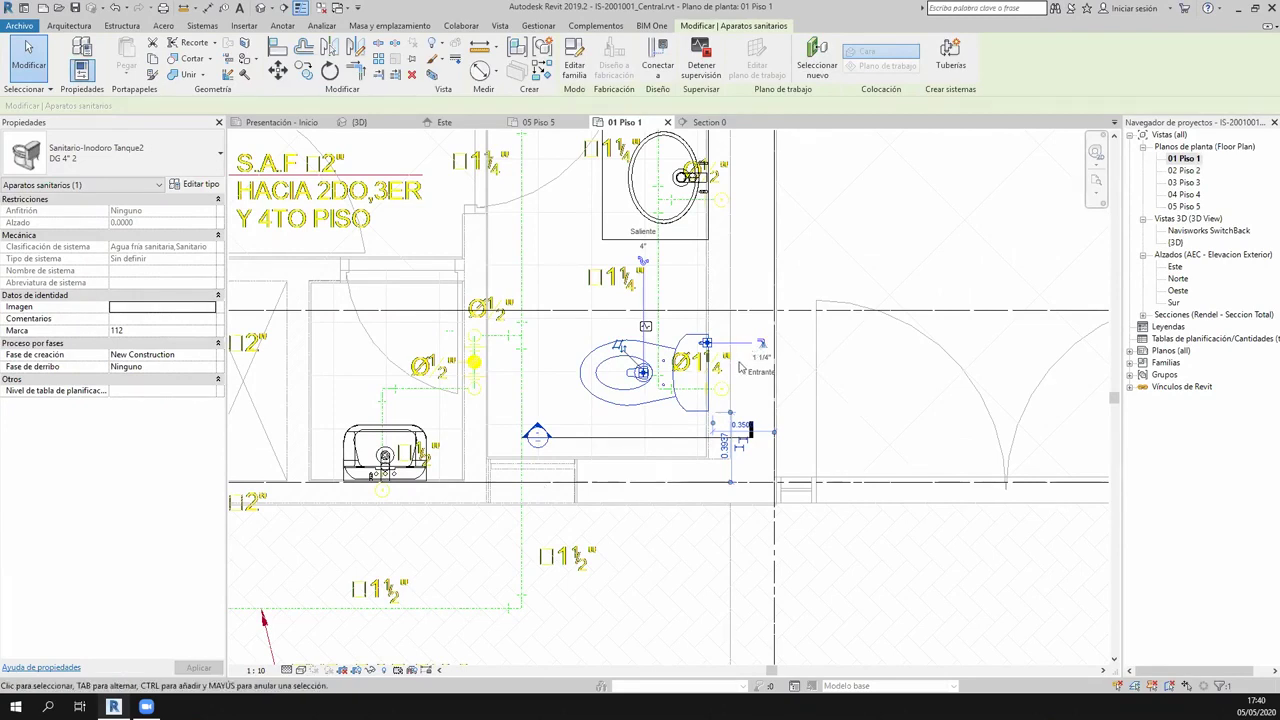
scroll(738, 358, up, 1)
scroll(647, 331, up, 1)
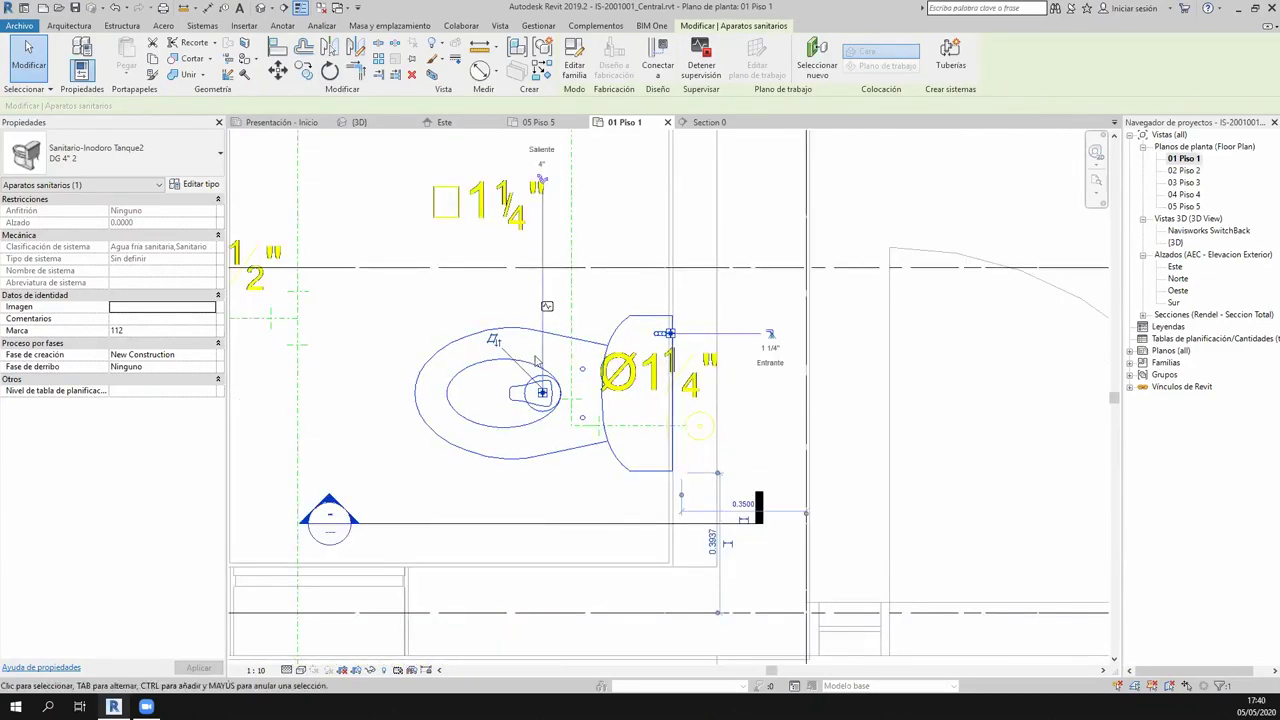
Select the toilet in the plan and switch to the Section 0 view.
click(410, 338)
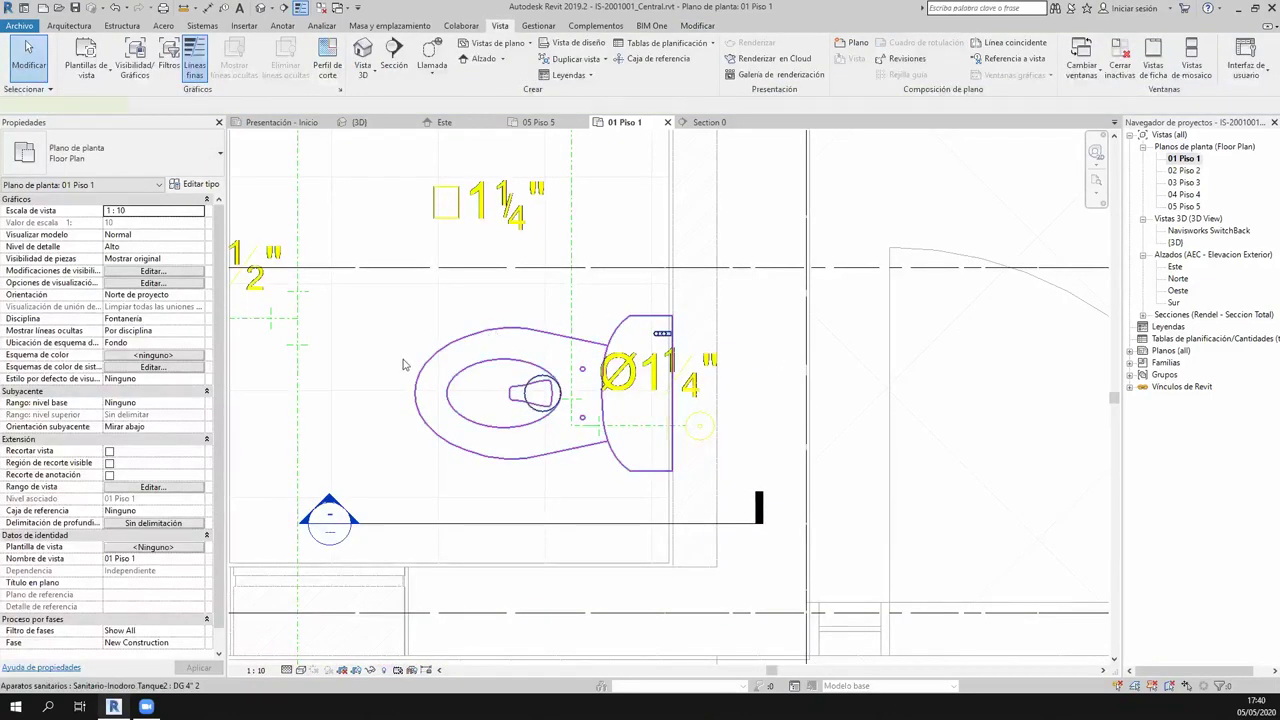
click(407, 364)
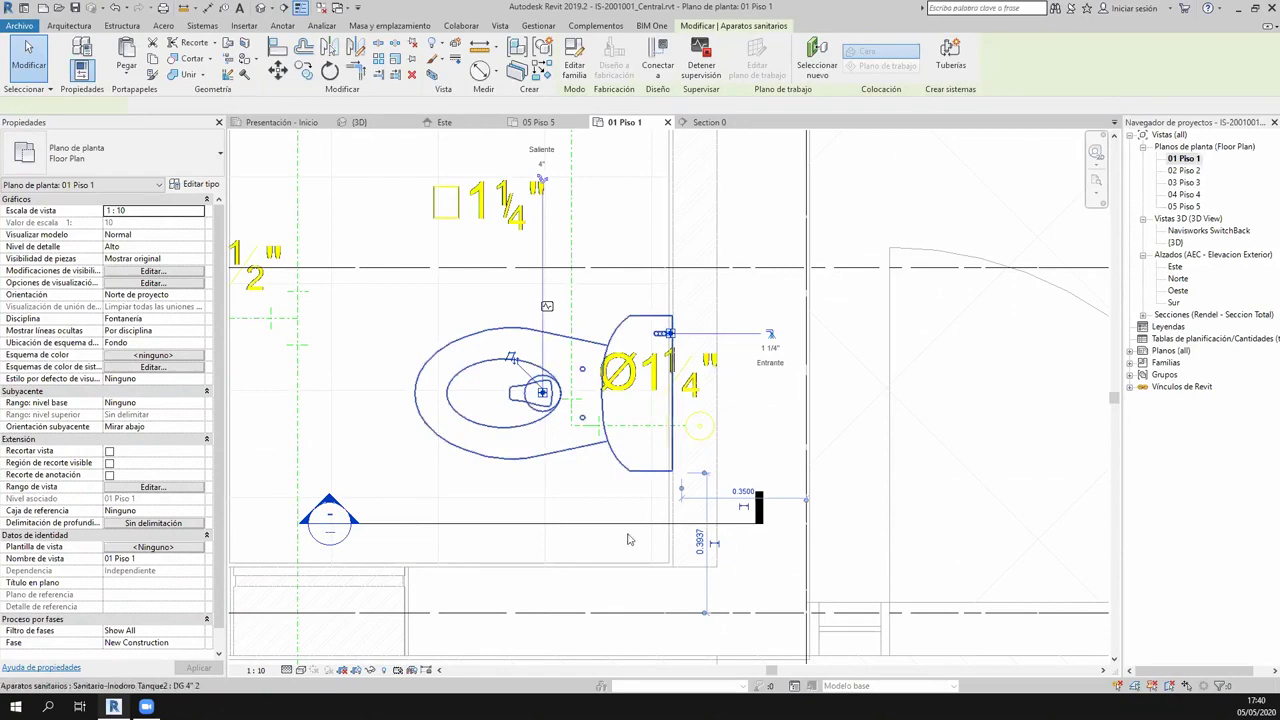
click(709, 122)
scroll(780, 353, up, 2)
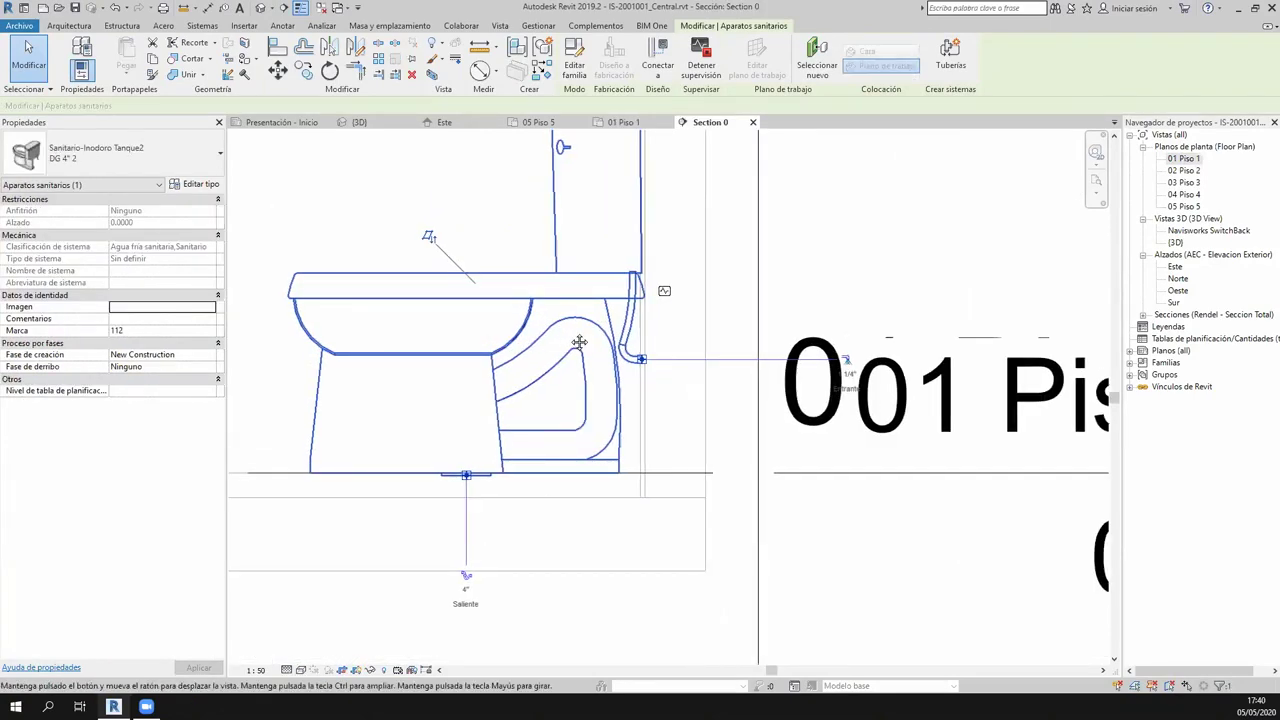
scroll(780, 353, up, 1)
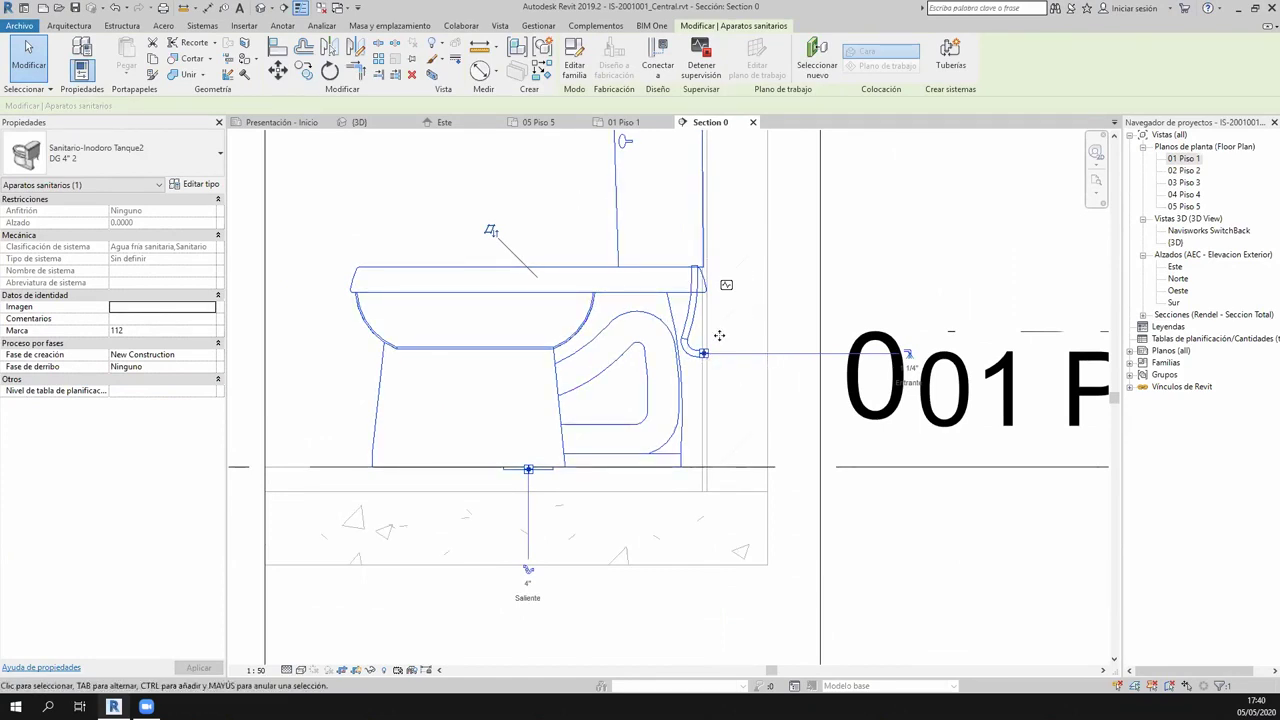
Set the section's view scale to 1:20 and select the toilet.
click(274, 545)
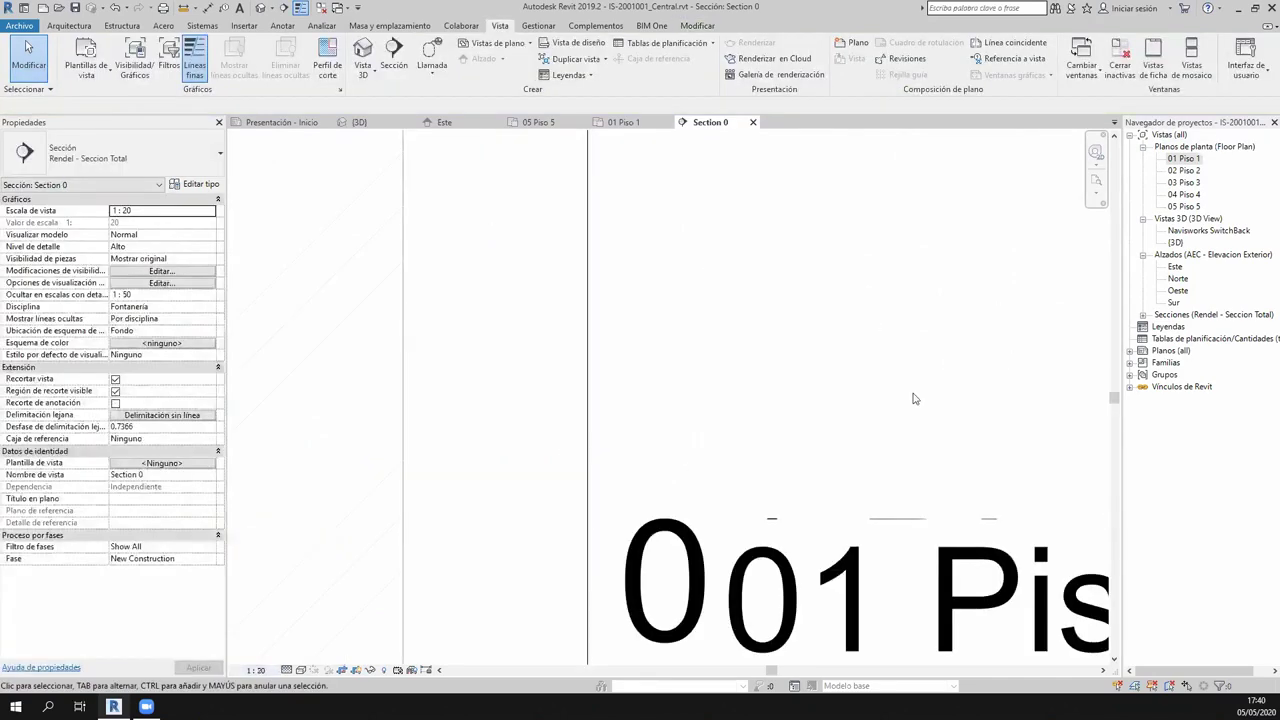
scroll(912, 392, down, 2)
click(553, 270)
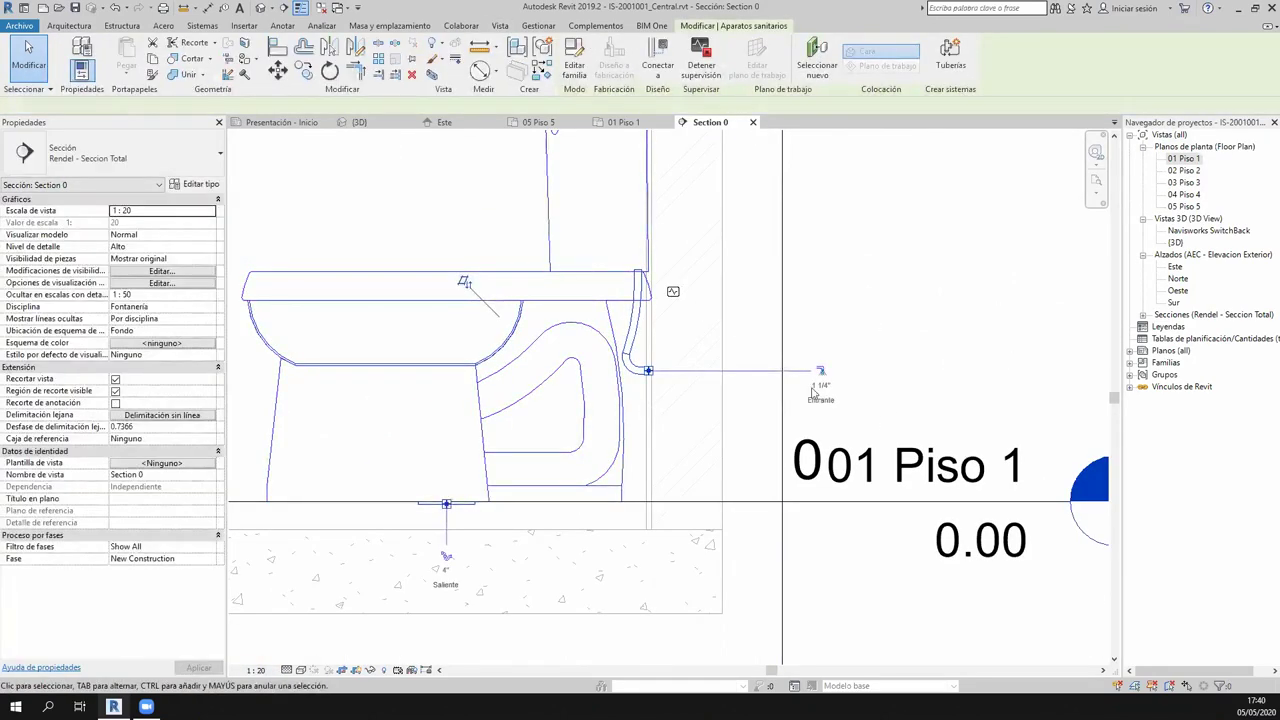
scroll(800, 375, up, 2)
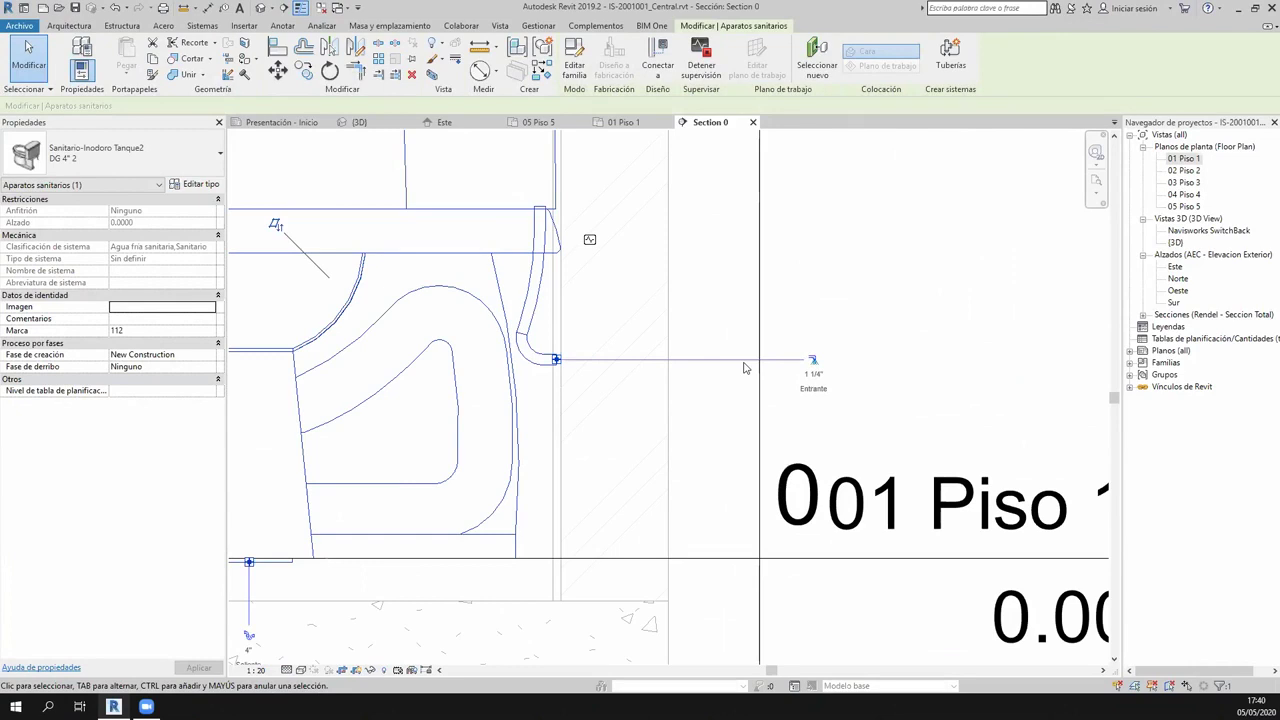
Start a pipe from the toilet's inlet connector and check the pipe type list.
right_click(556, 359)
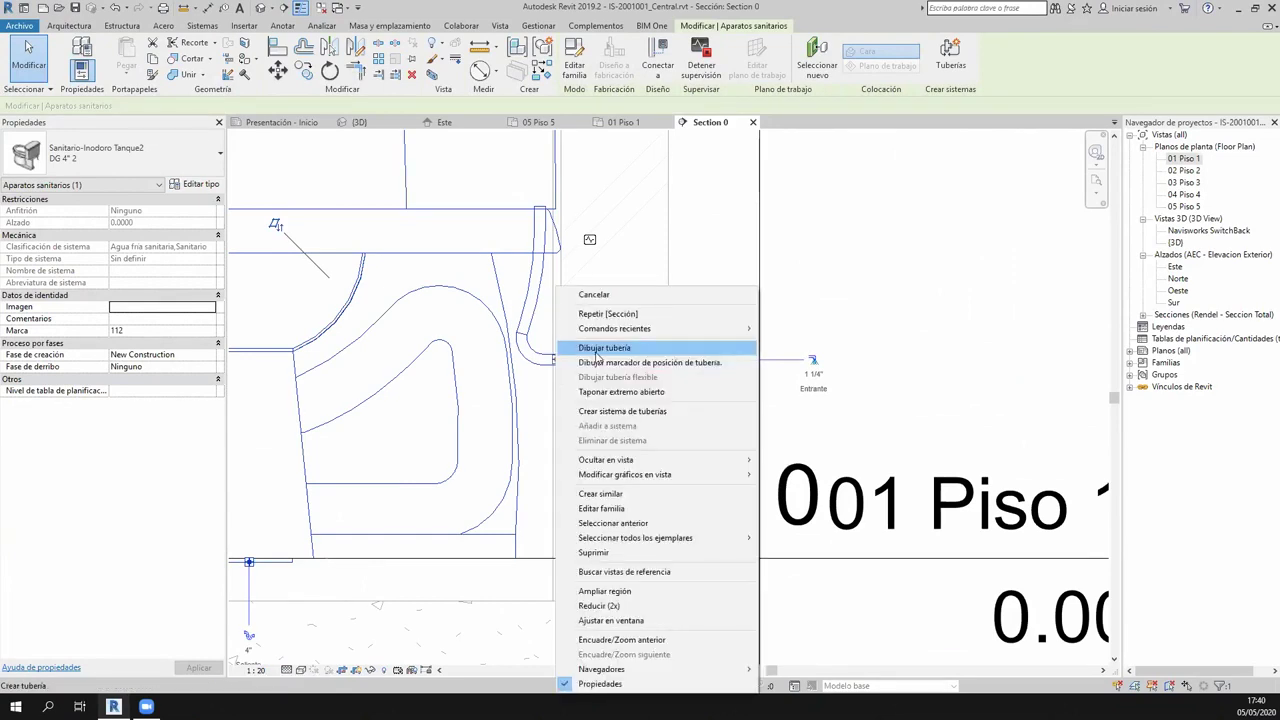
click(597, 354)
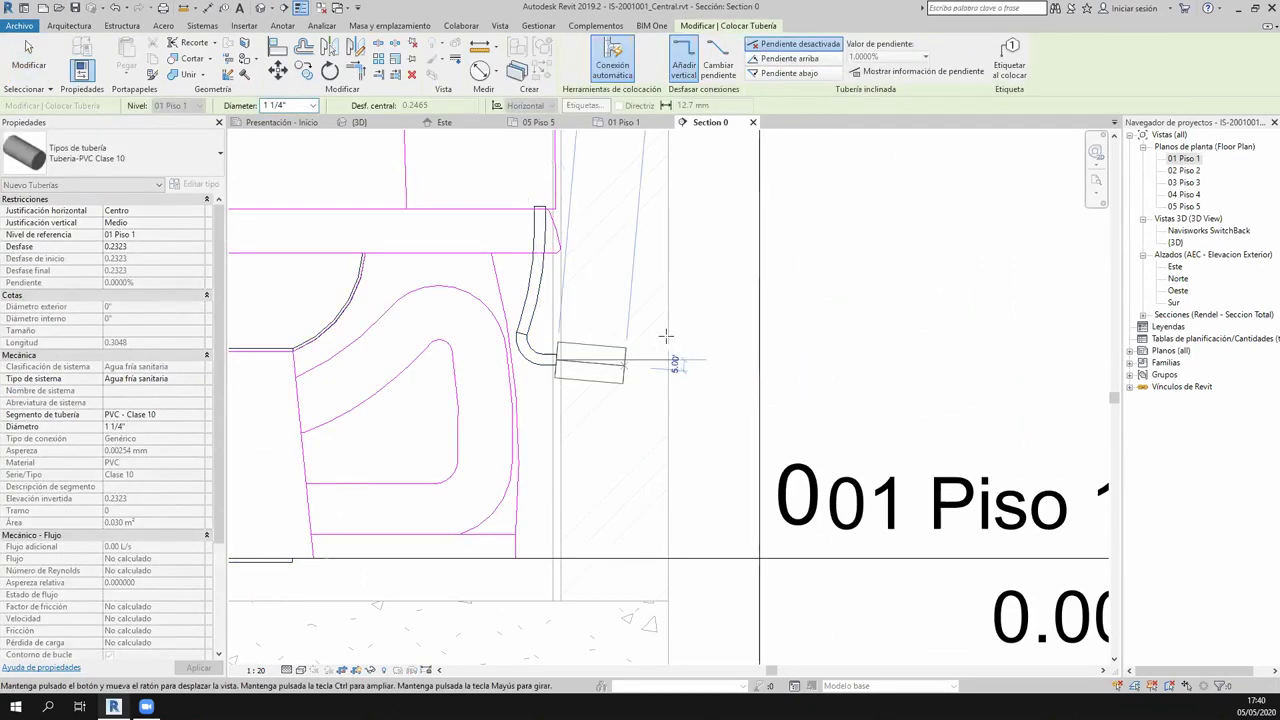
scroll(666, 336, down, 2)
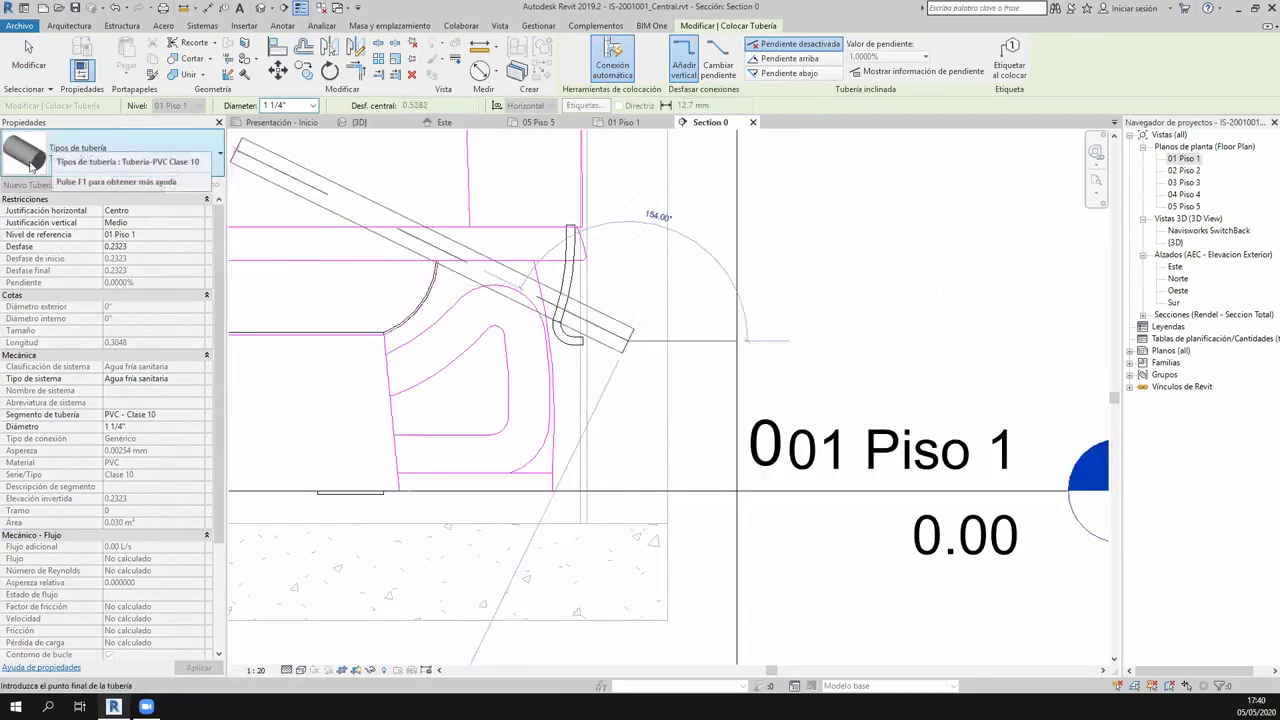
click(160, 158)
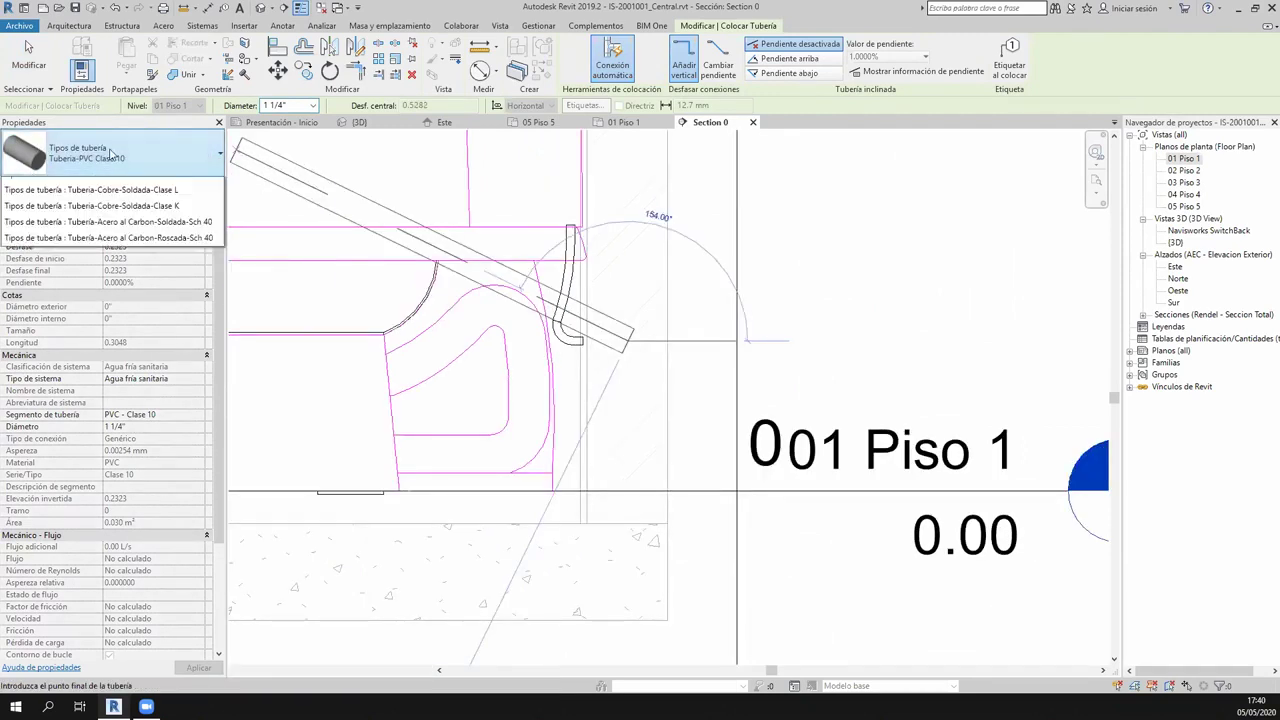
scroll(152, 374, up, 3)
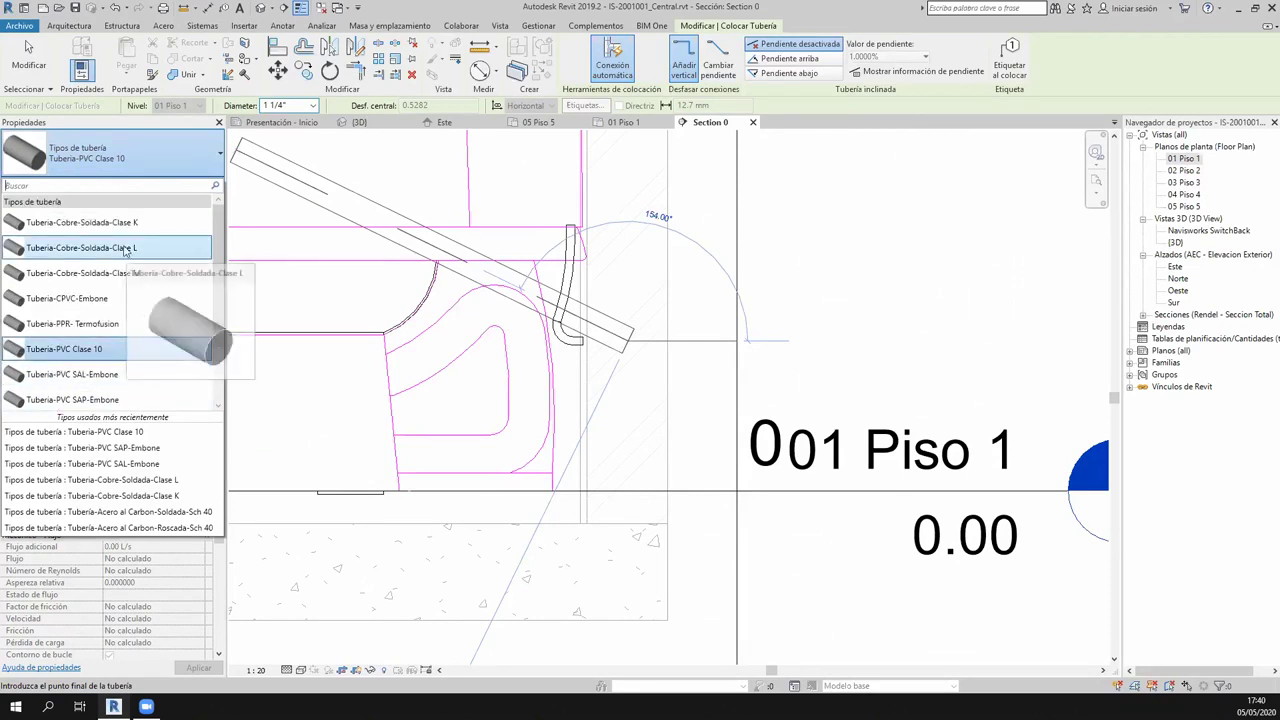
Route the 1 1/4" Tubería-PVC Clase 10 pipe horizontally from the inlet, then down into the slab.
click(67, 349)
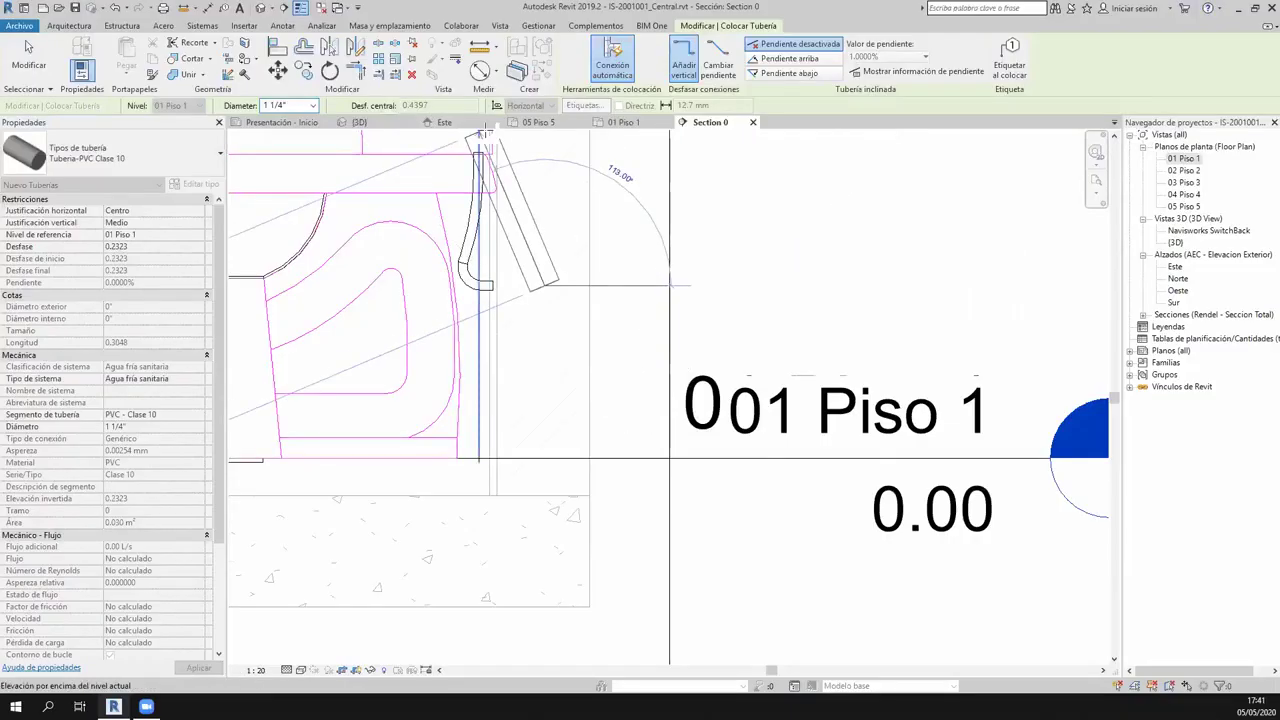
click(540, 290)
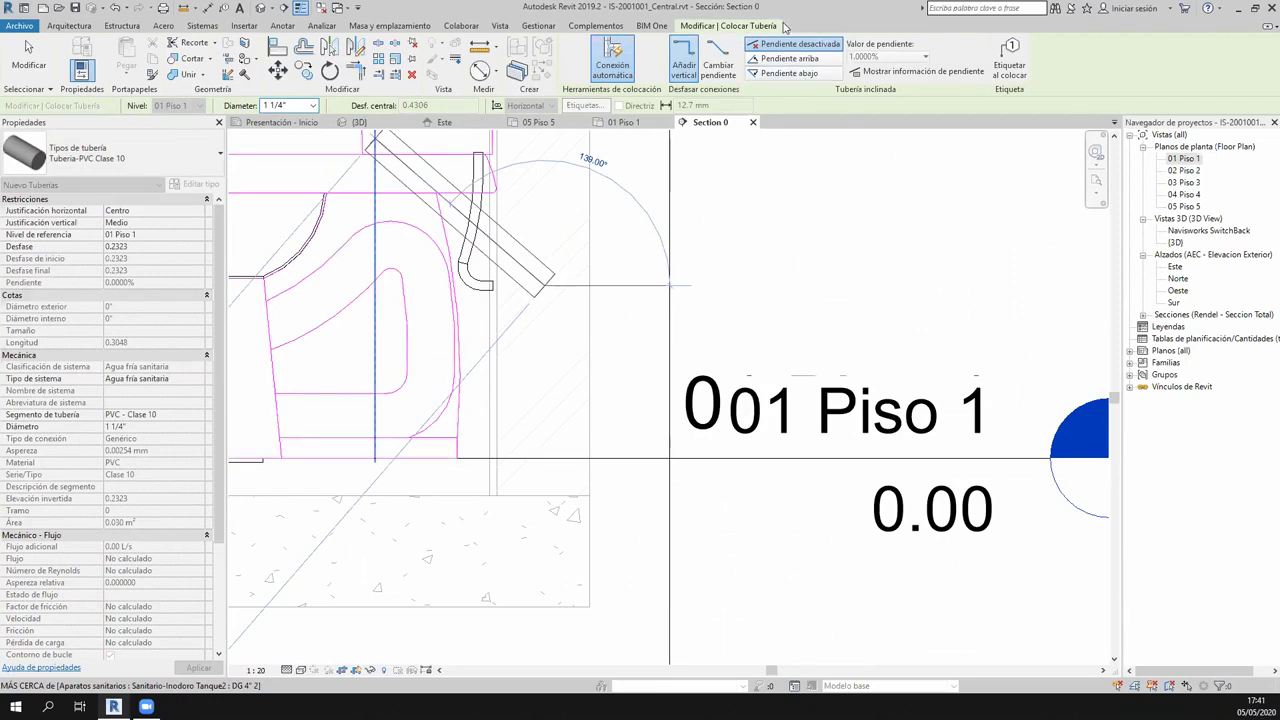
click(684, 60)
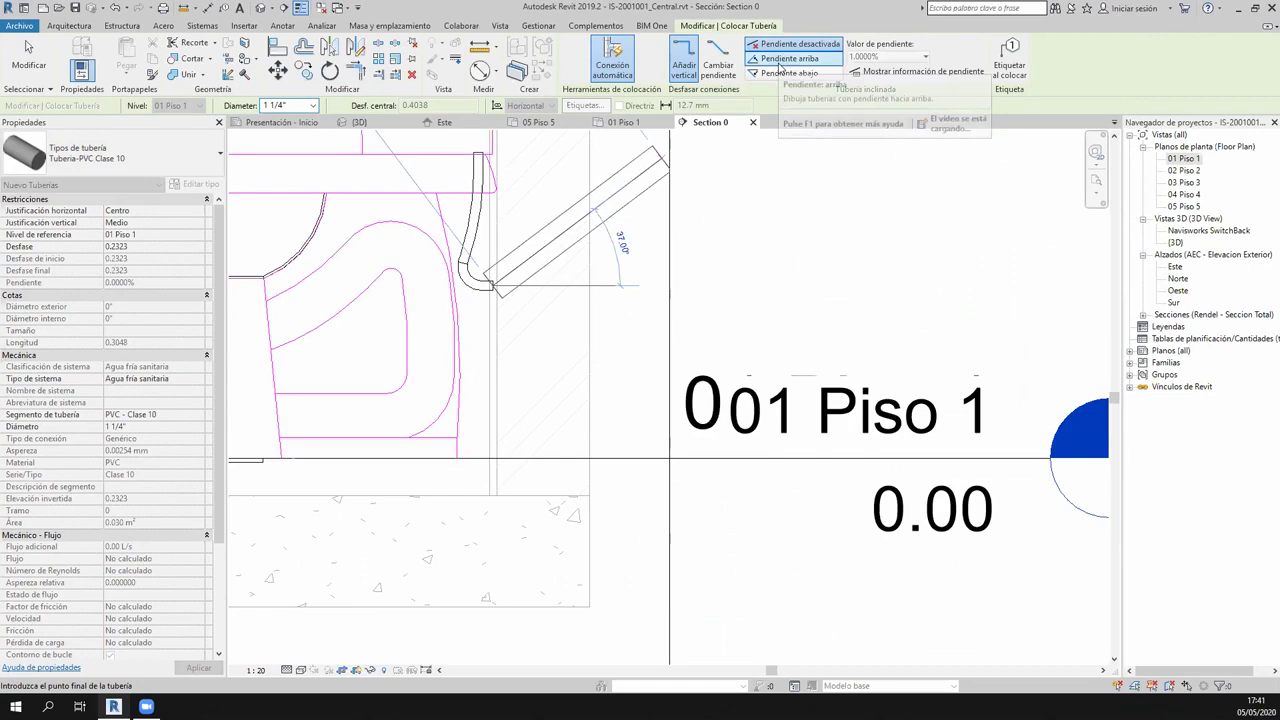
scroll(558, 267, up, 1)
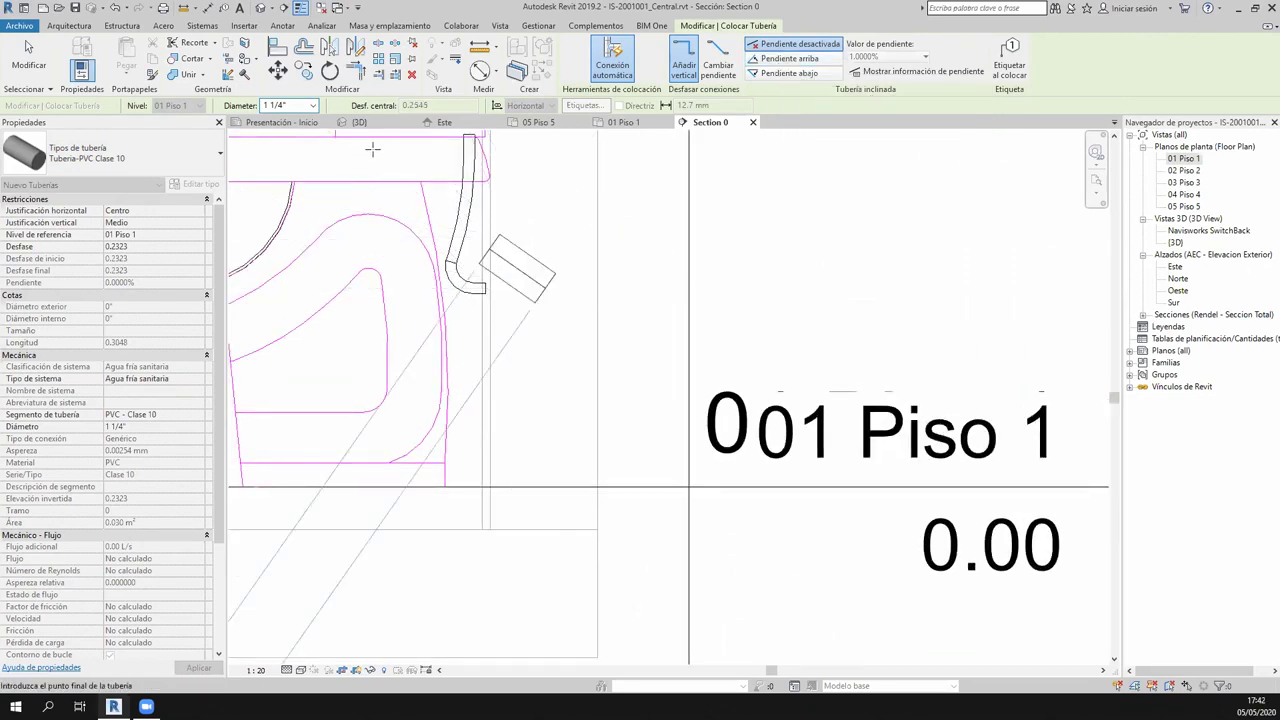
click(634, 290)
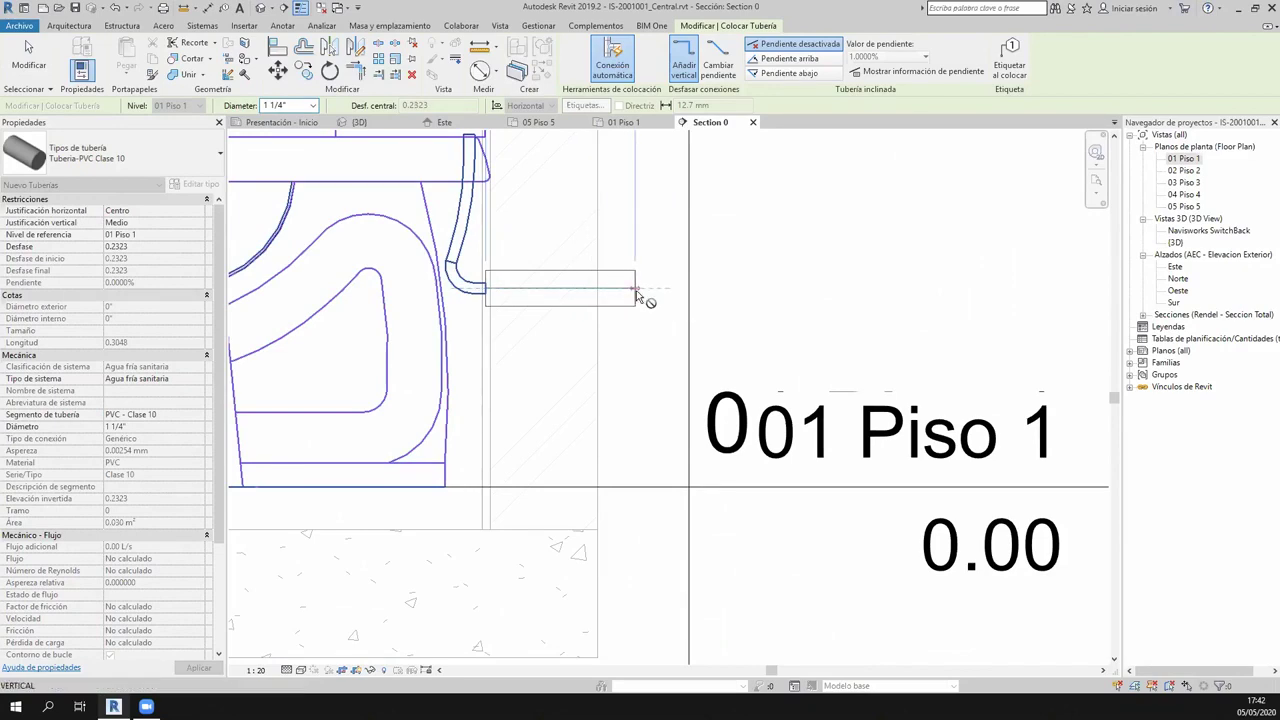
scroll(650, 418, down, 2)
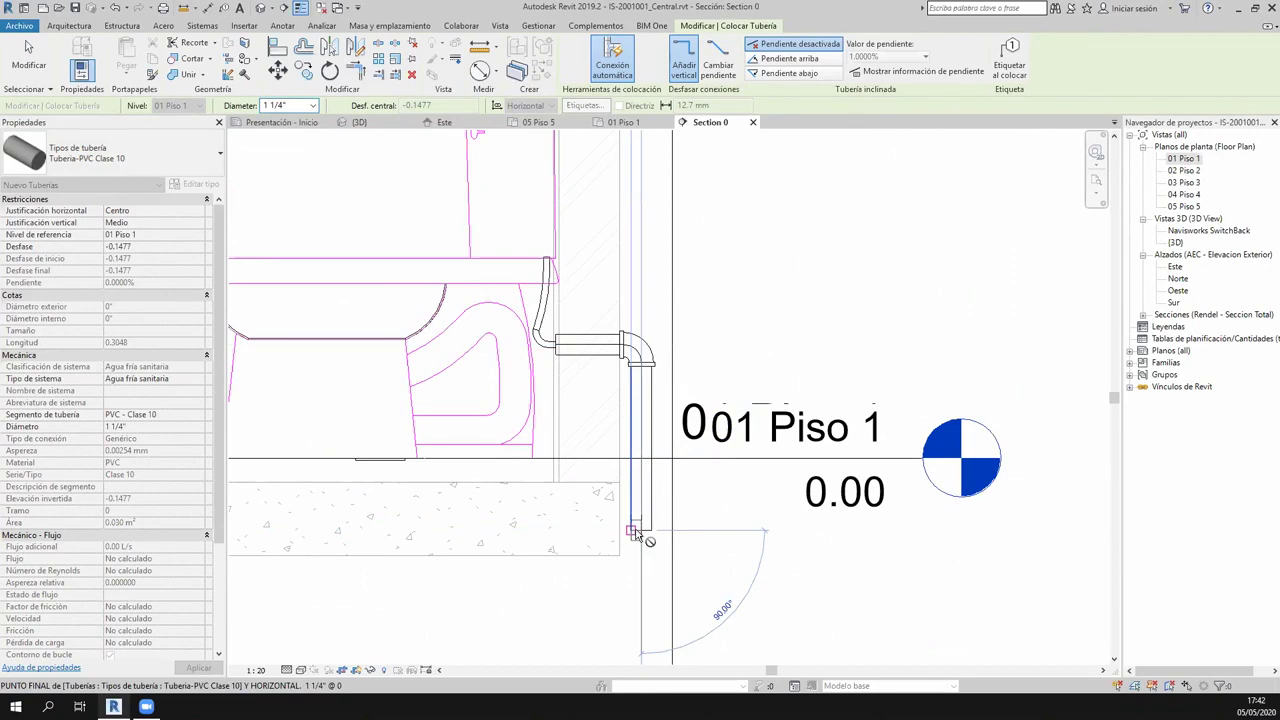
scroll(636, 531, down, 2)
key(Escape)
key(Escape)
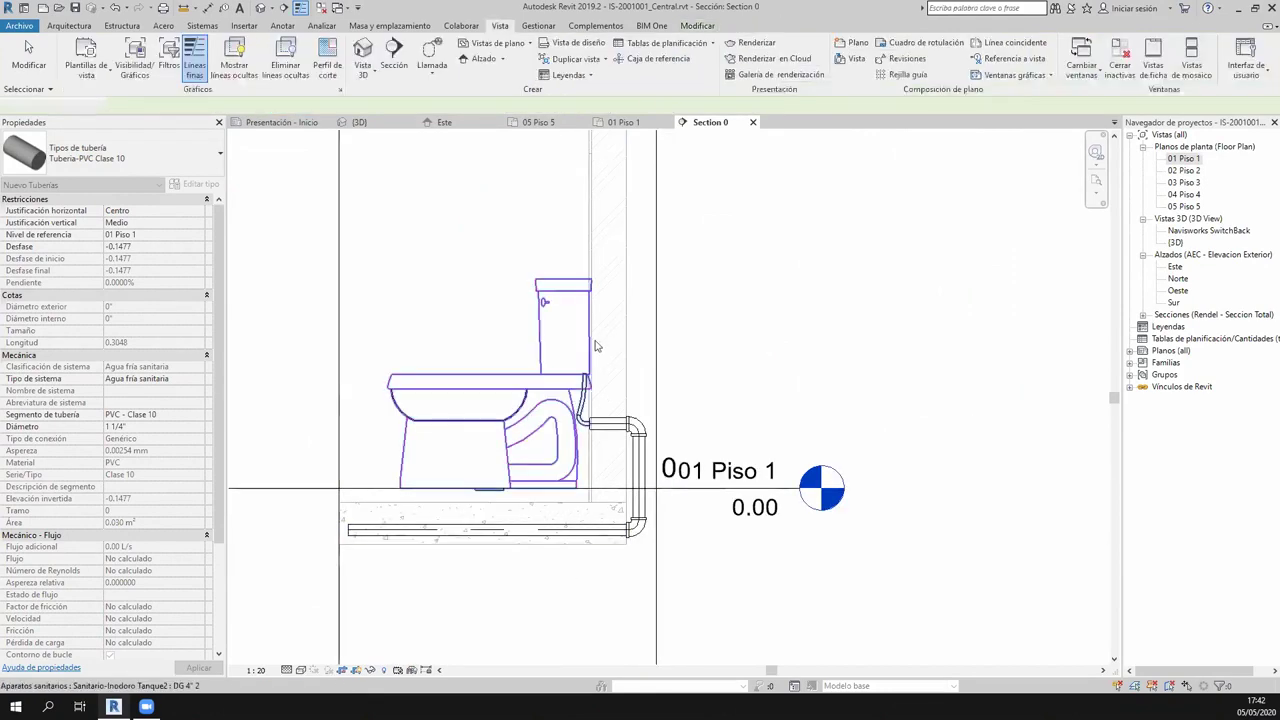
Inspect the new elbow fitting and vertical pipe's properties.
scroll(654, 346, up, 3)
scroll(808, 205, down, 1)
scroll(808, 205, up, 2)
scroll(870, 400, down, 2)
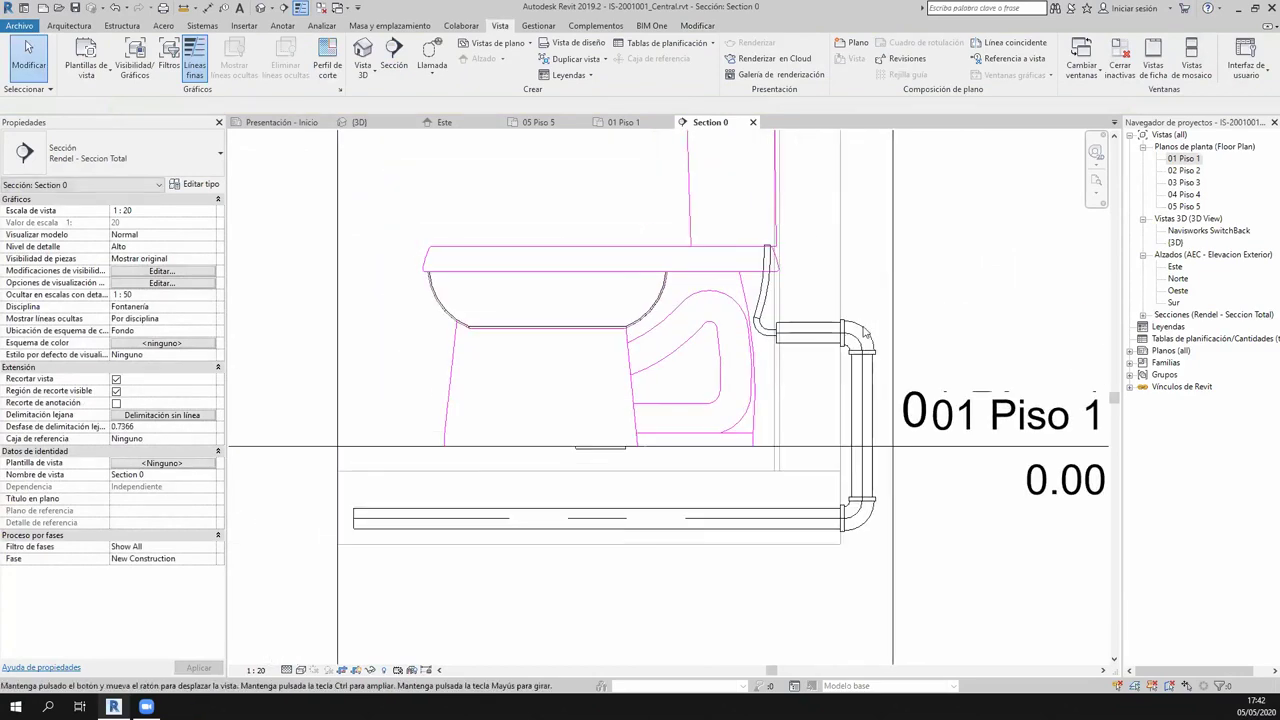
click(860, 338)
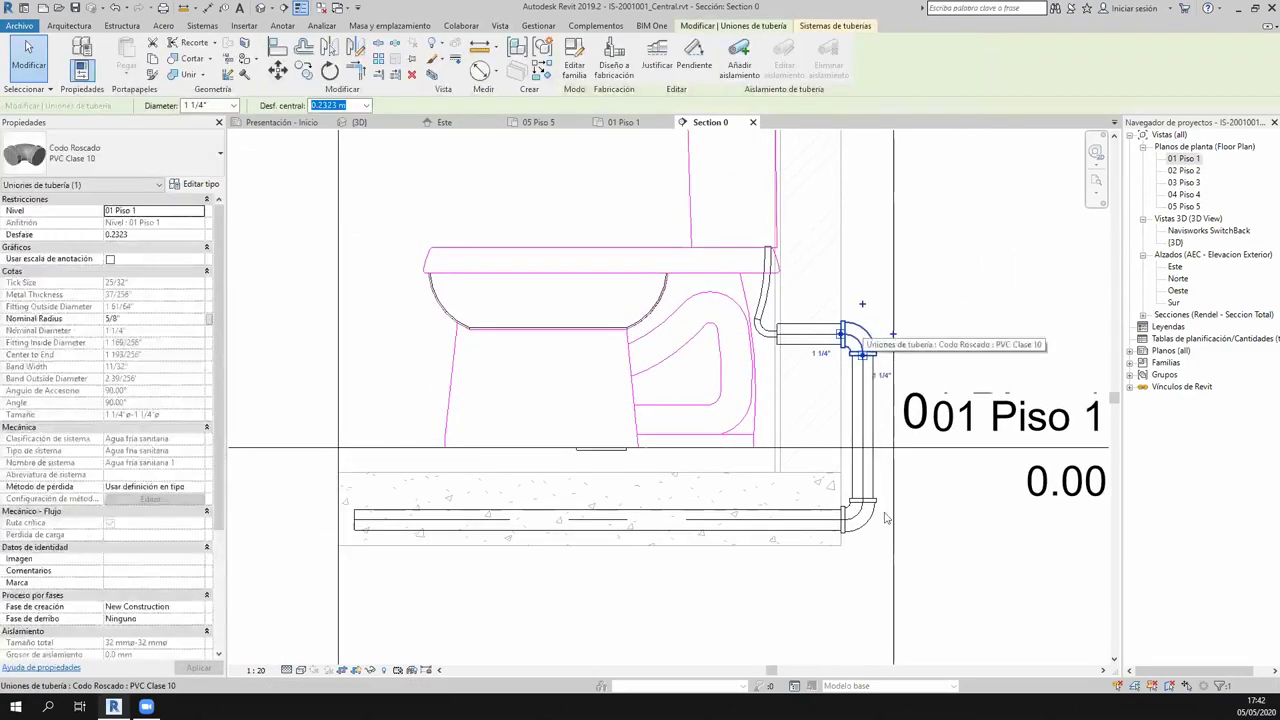
middle_drag(885, 517, 807, 509)
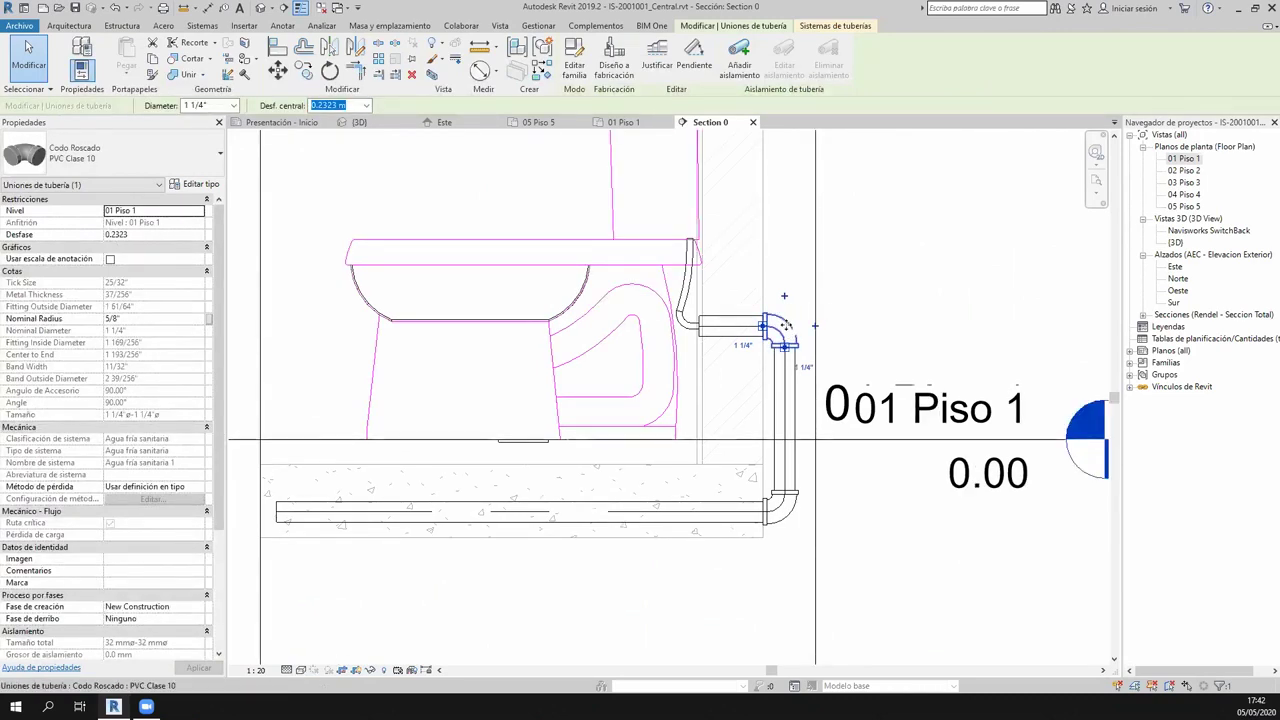
click(909, 283)
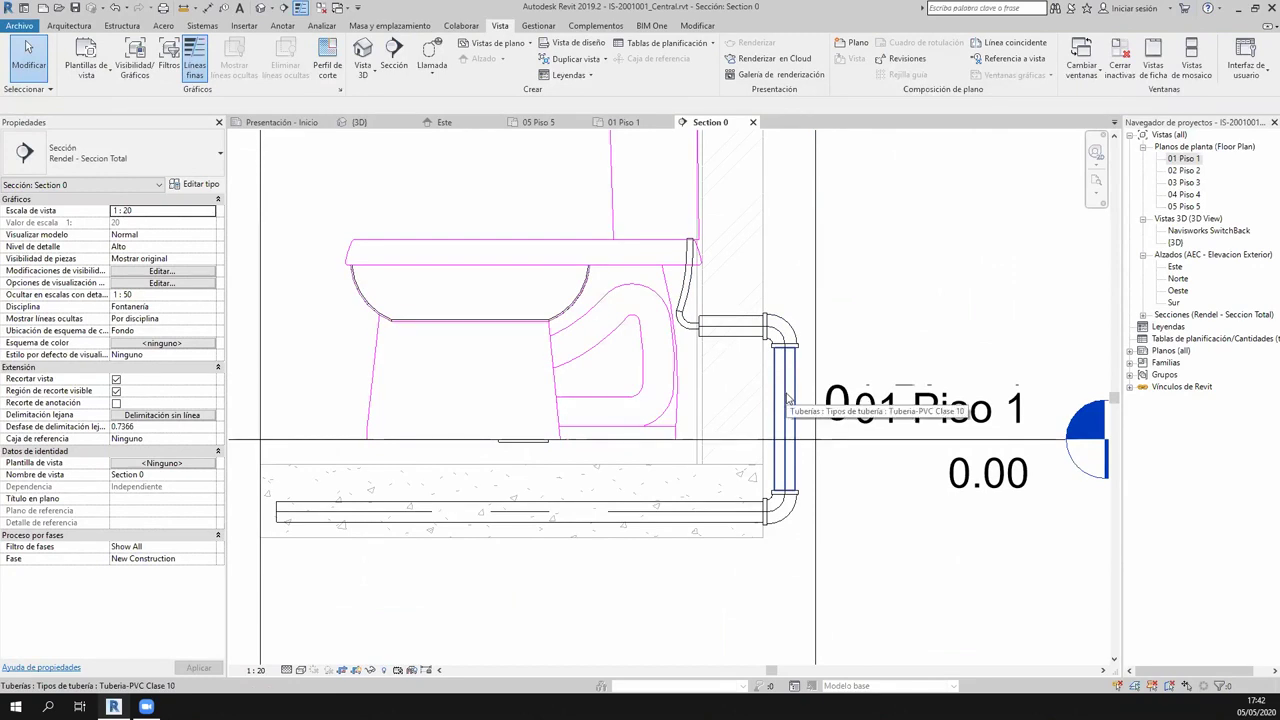
click(787, 398)
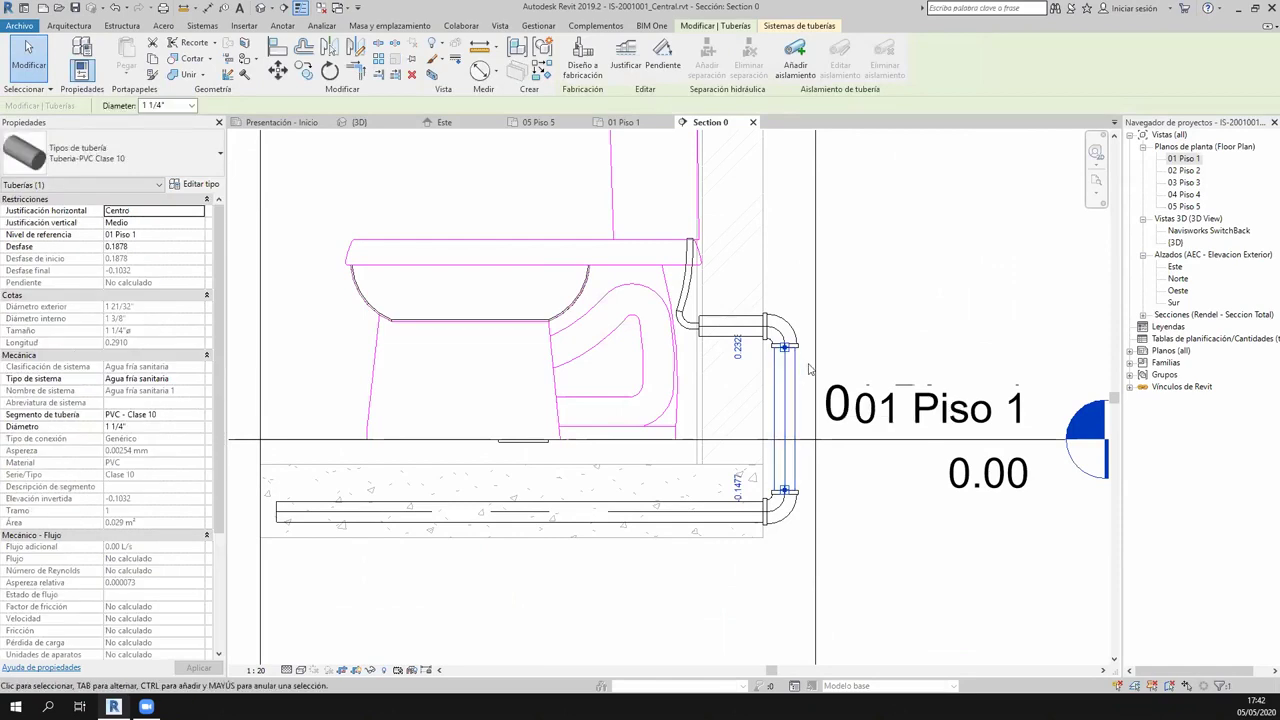
click(900, 305)
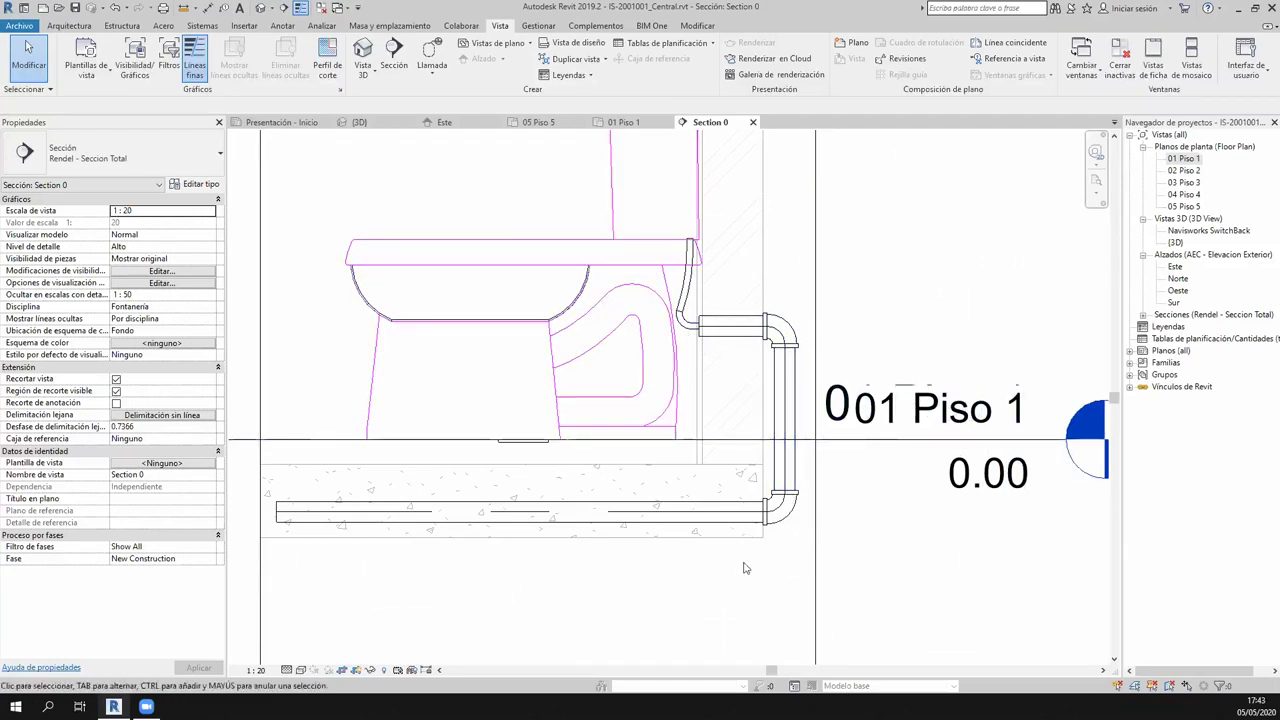
Nudge the toilet's vertical PVC drain pipe a few steps to the left.
middle_drag(743, 568, 811, 545)
click(852, 400)
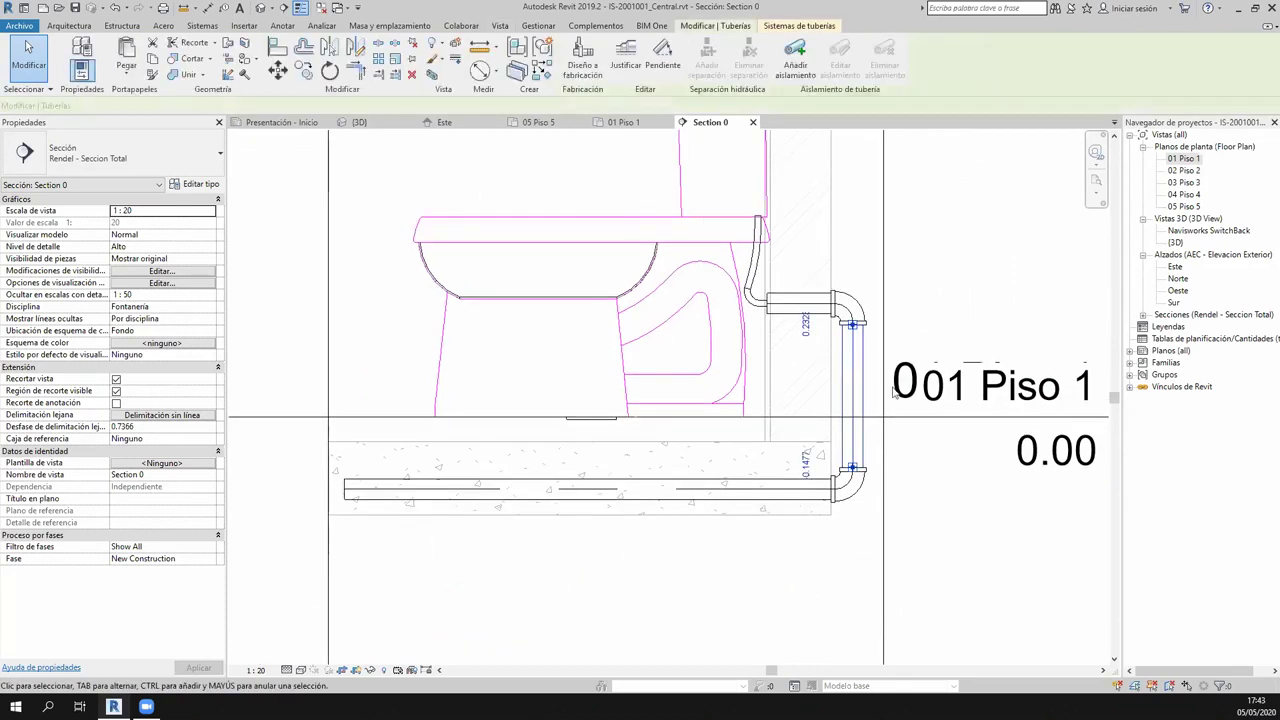
key(Left)
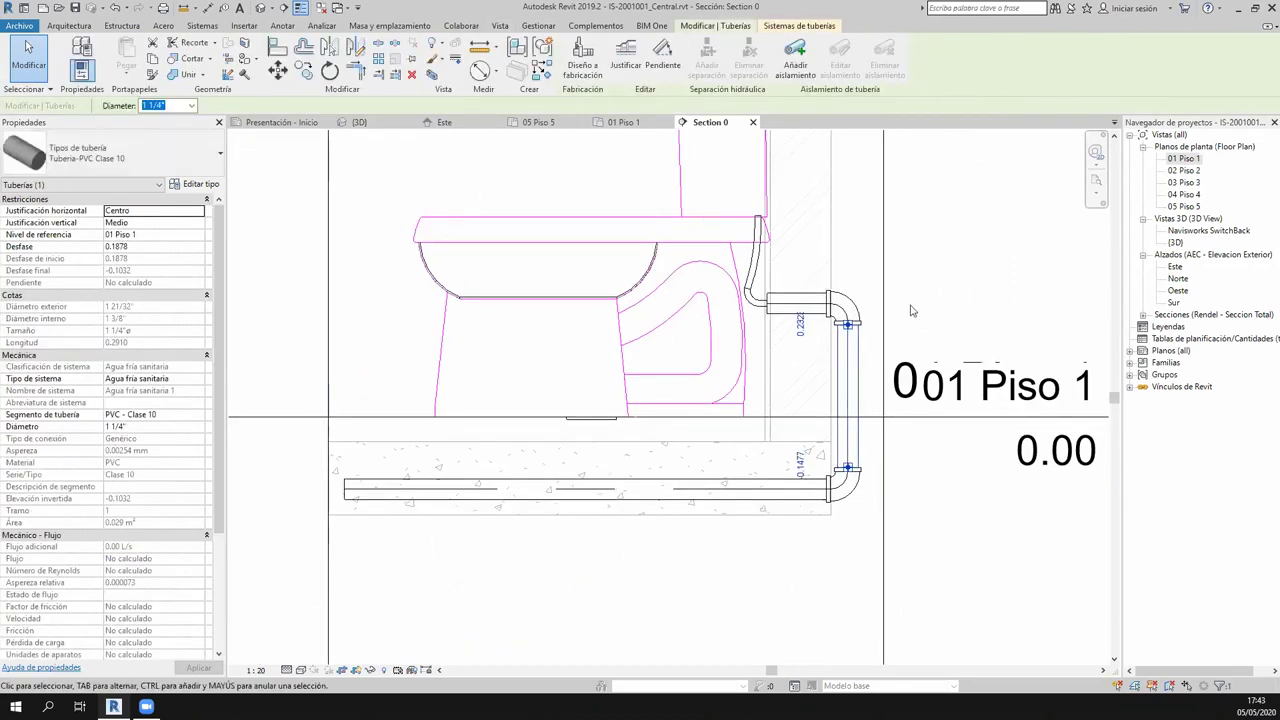
key(Left)
key(Left)
key(Left)
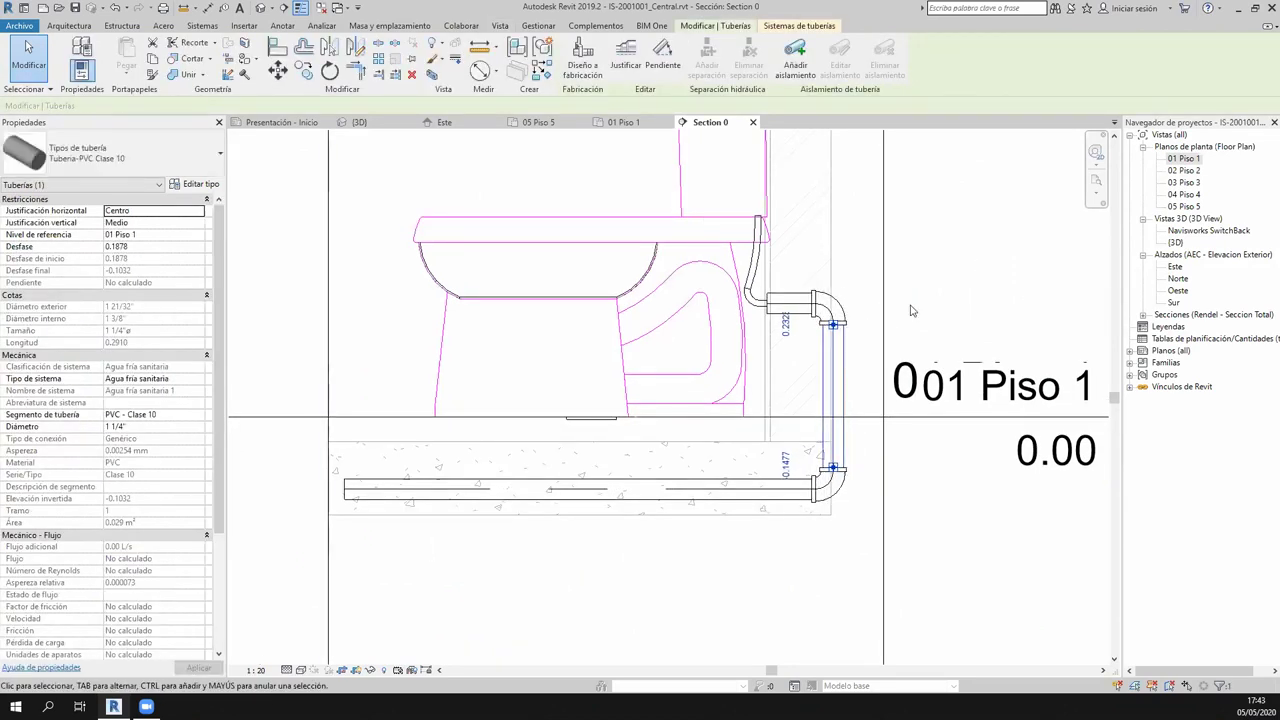
key(Left)
key(Left)
key(Left)
key(Left)
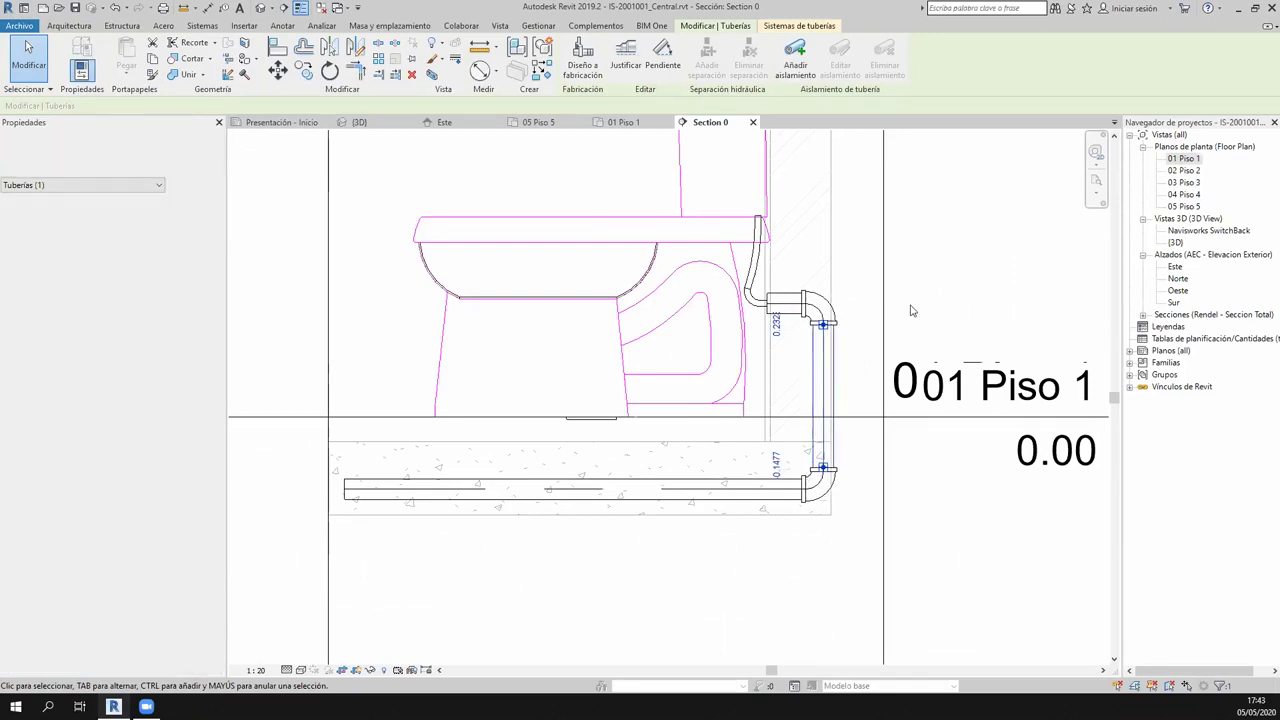
key(Left)
key(Left)
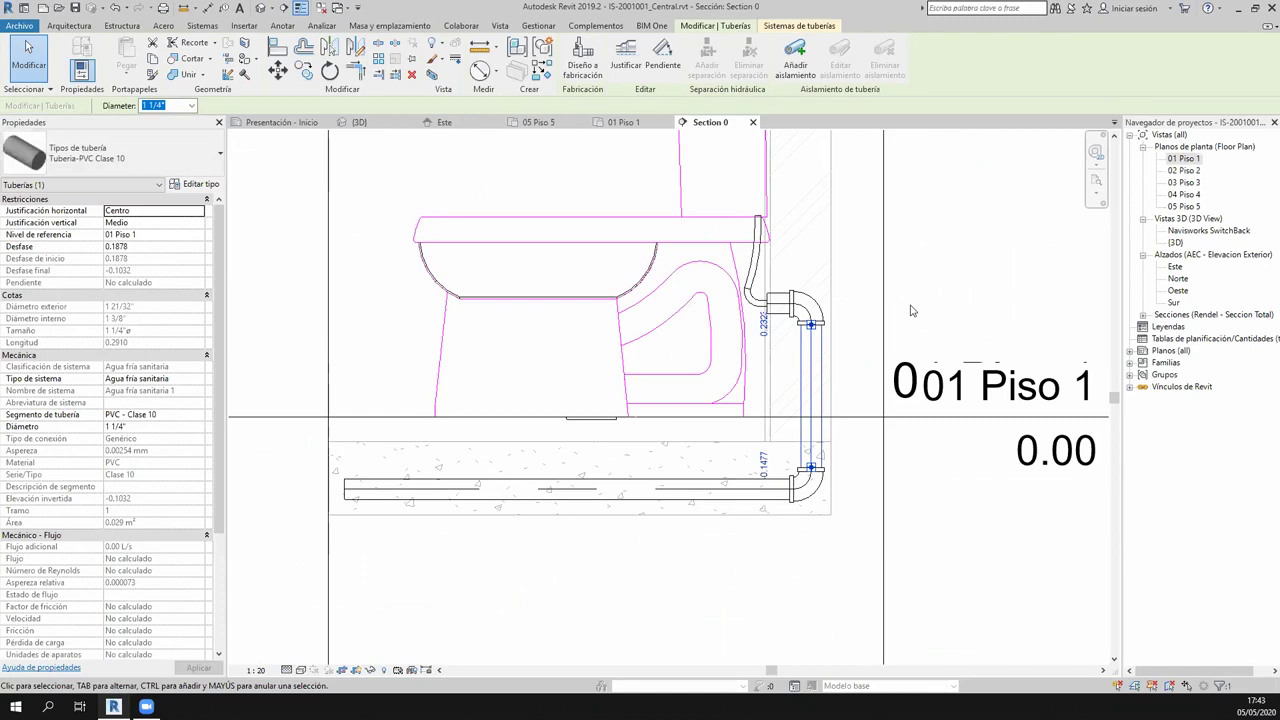
Set the horizontal PVC pipe below the floor to a -0.1000 m centre offset.
click(700, 488)
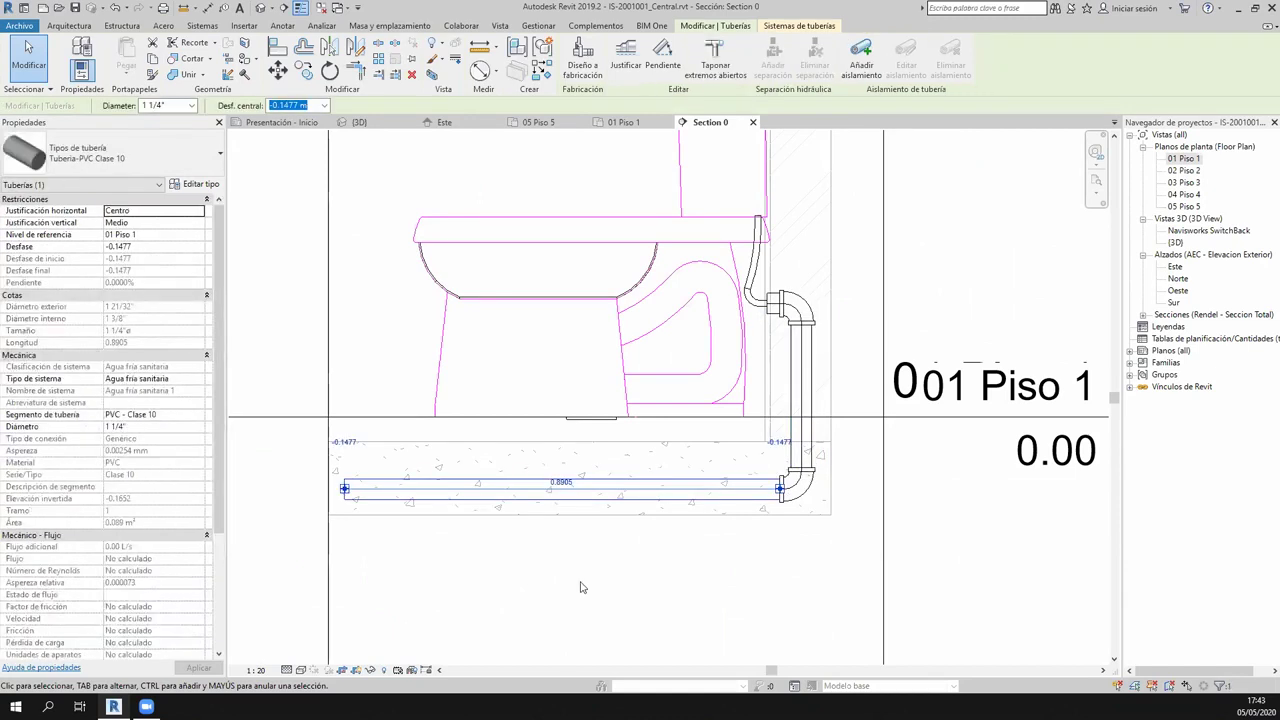
key(Up)
key(Up)
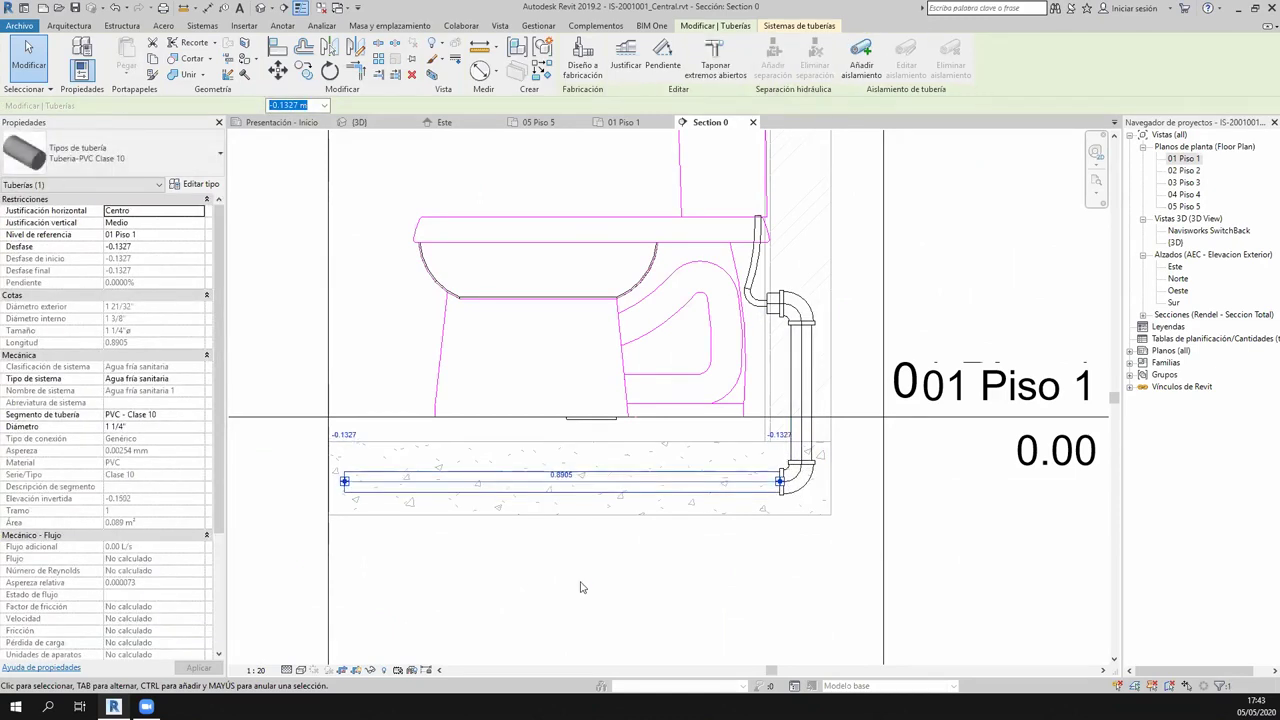
key(Up)
key(Up)
key(Up)
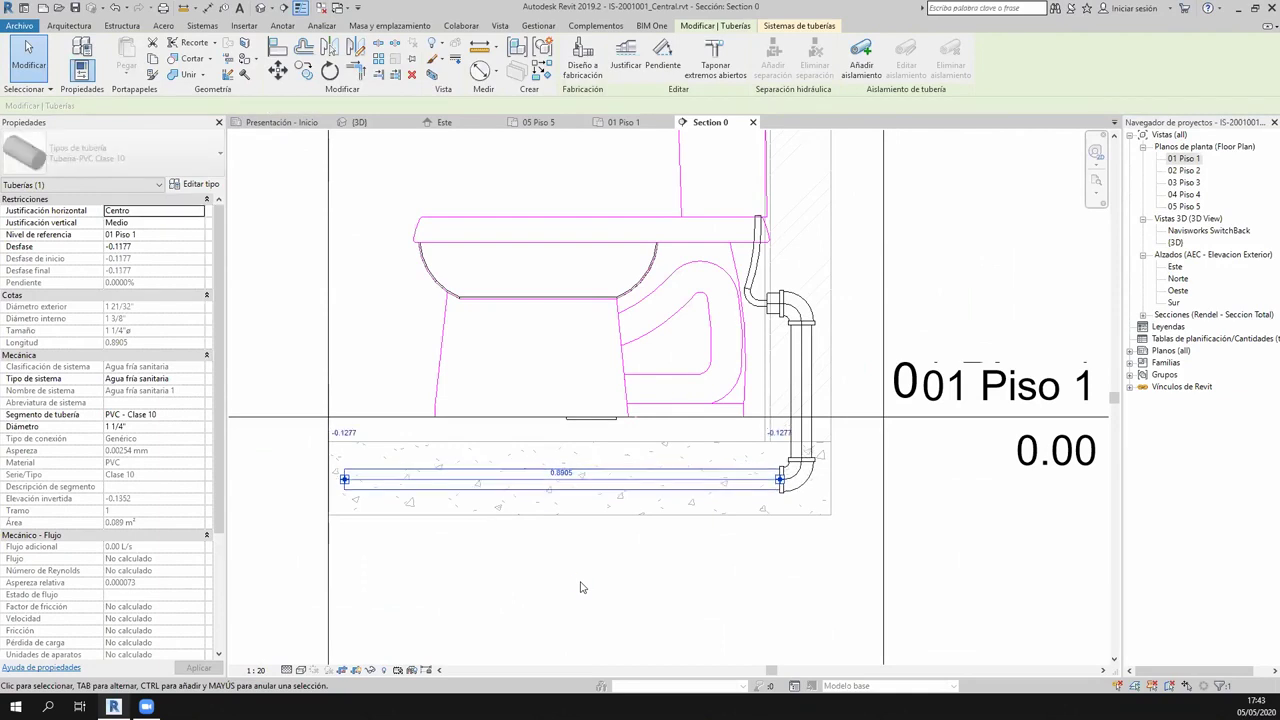
key(ctrl+z)
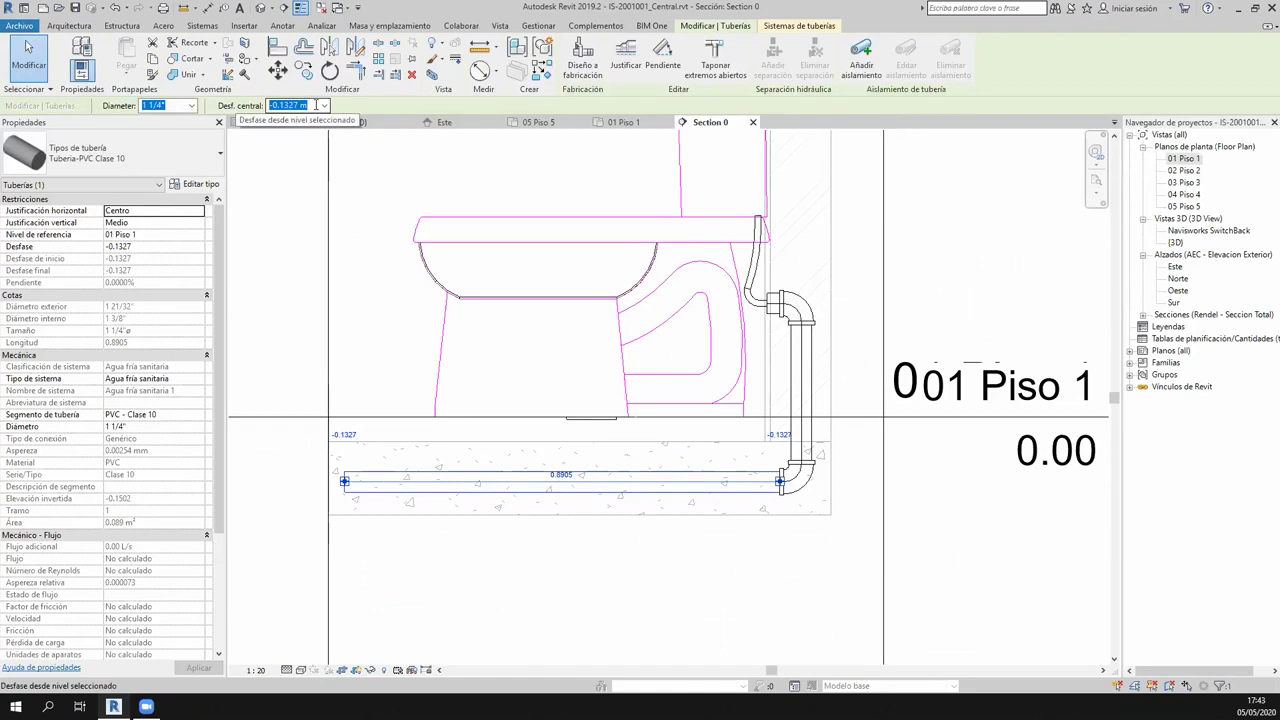
click(592, 474)
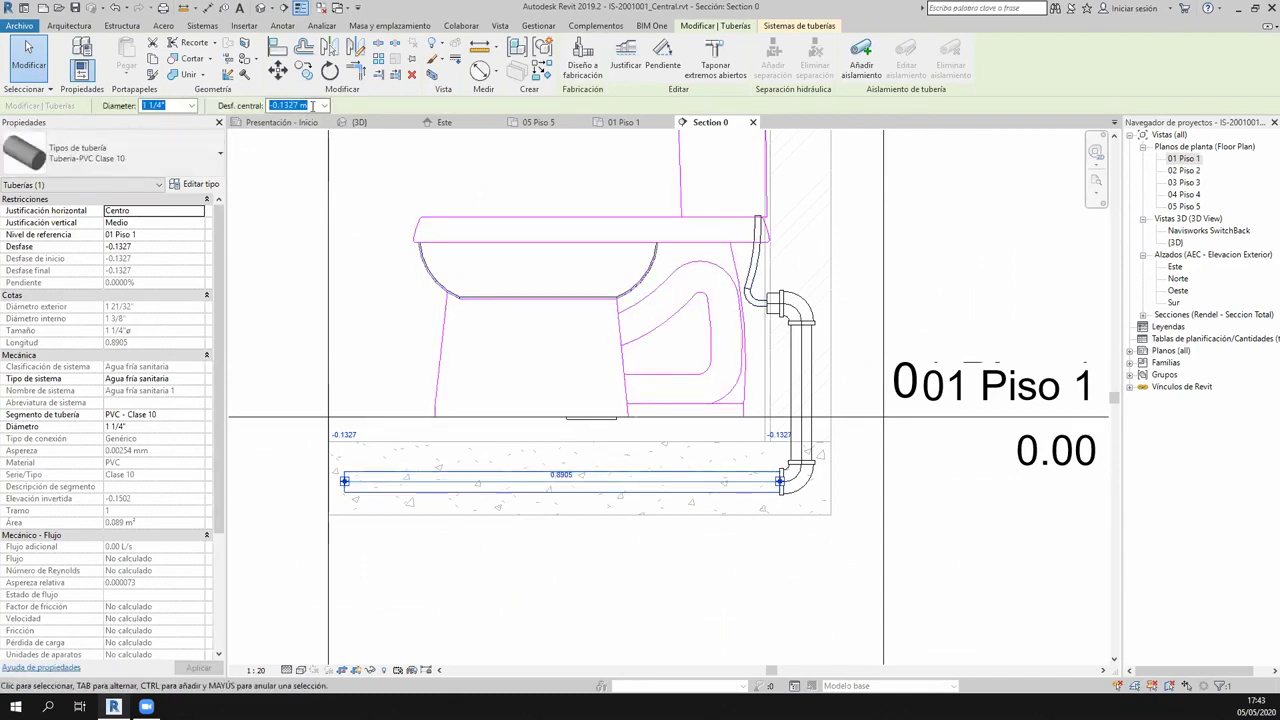
text(-)
text(.3)
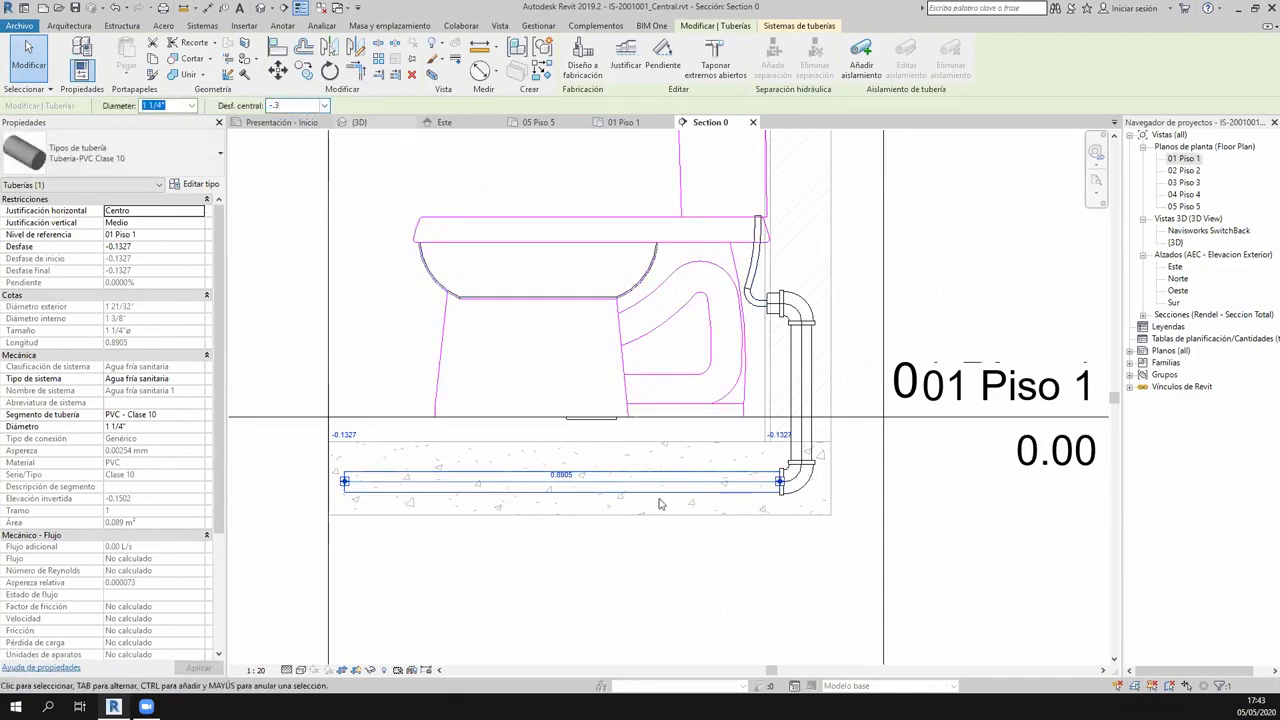
key(Return)
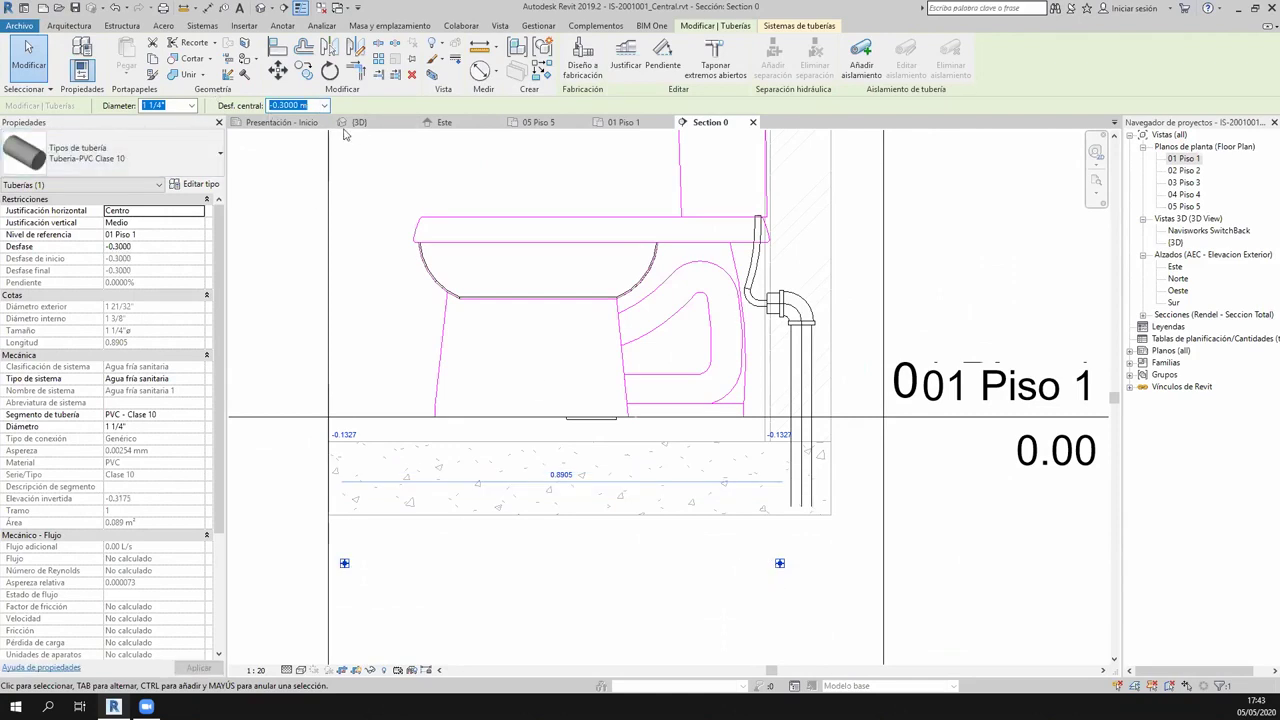
text(-.1)
key(Return)
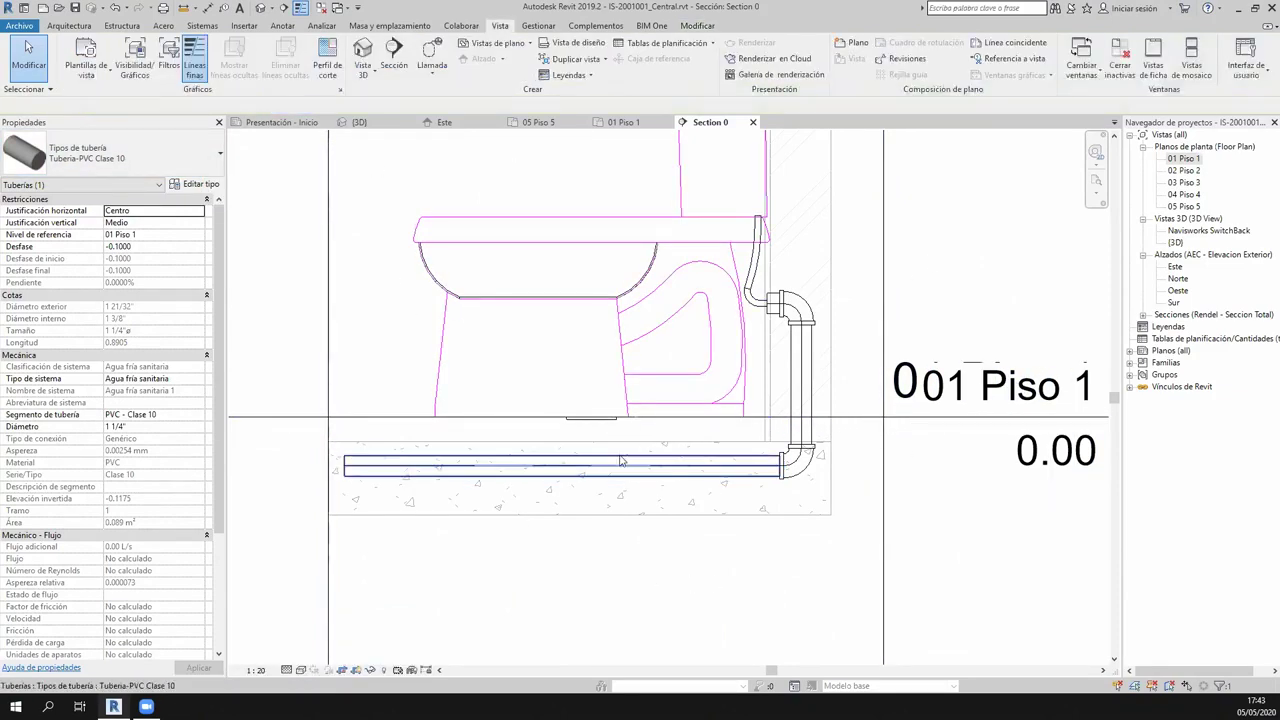
click(676, 566)
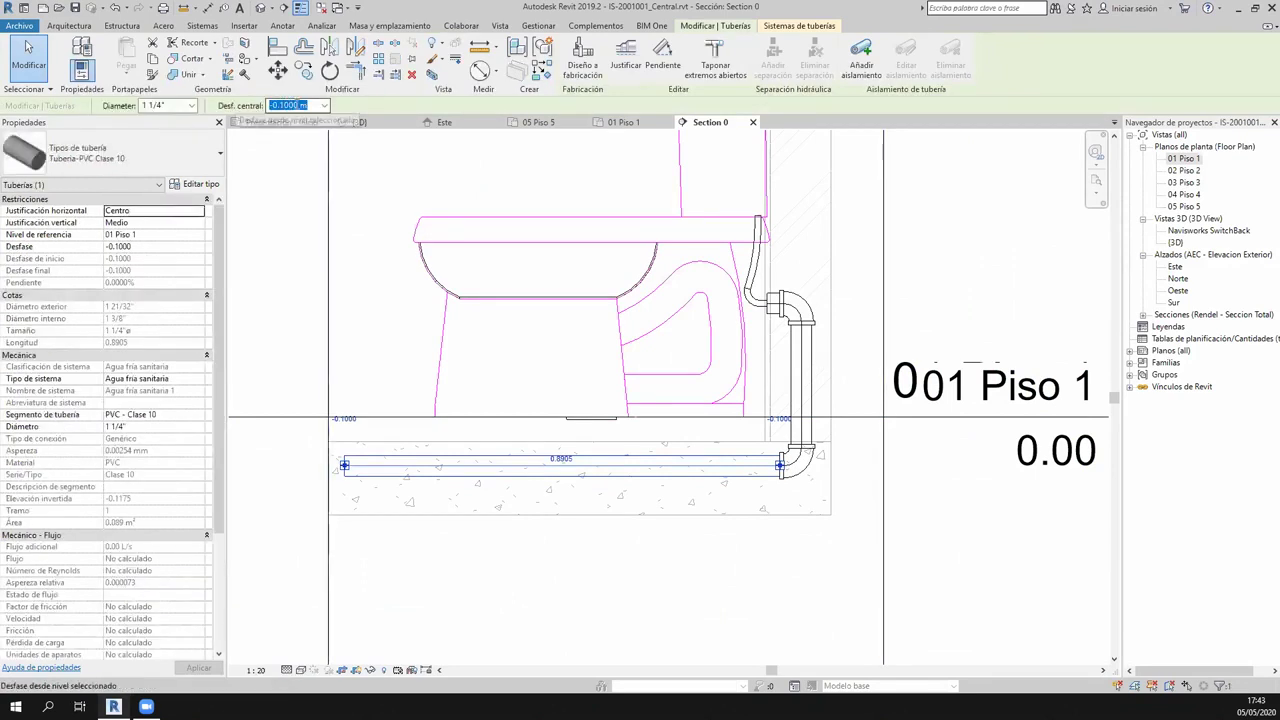
click(315, 255)
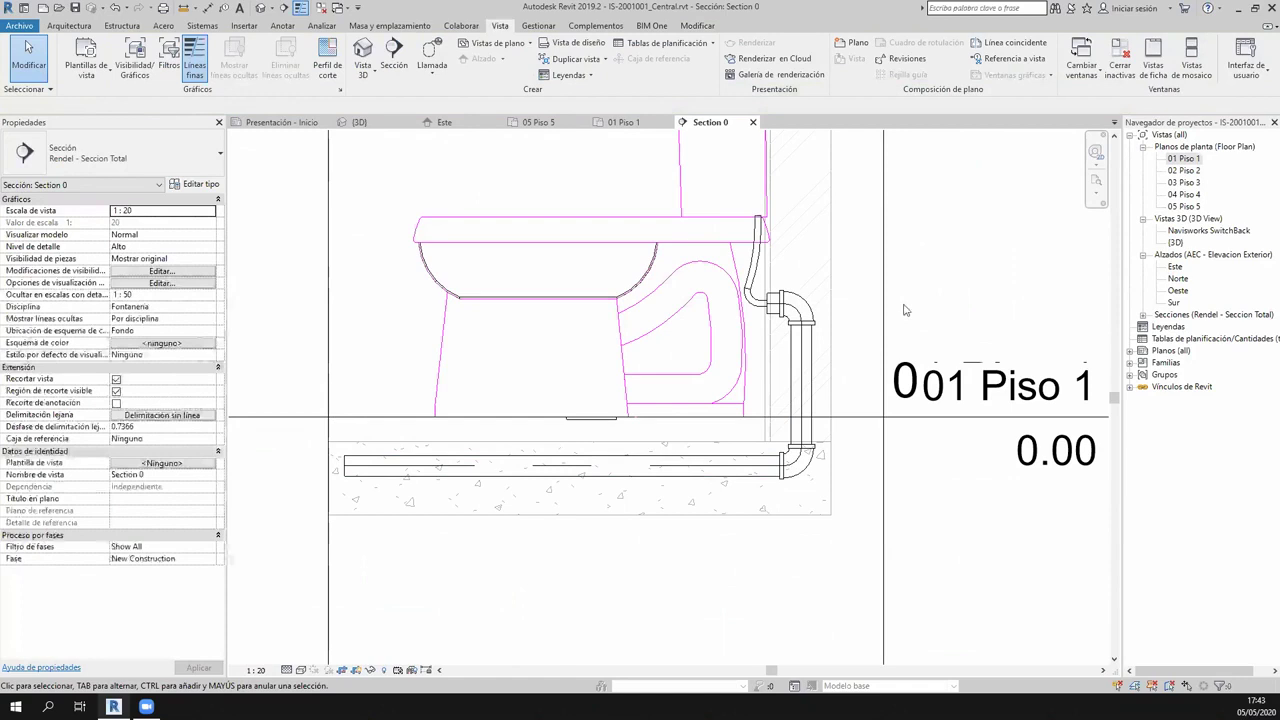
scroll(540, 355, down, 5)
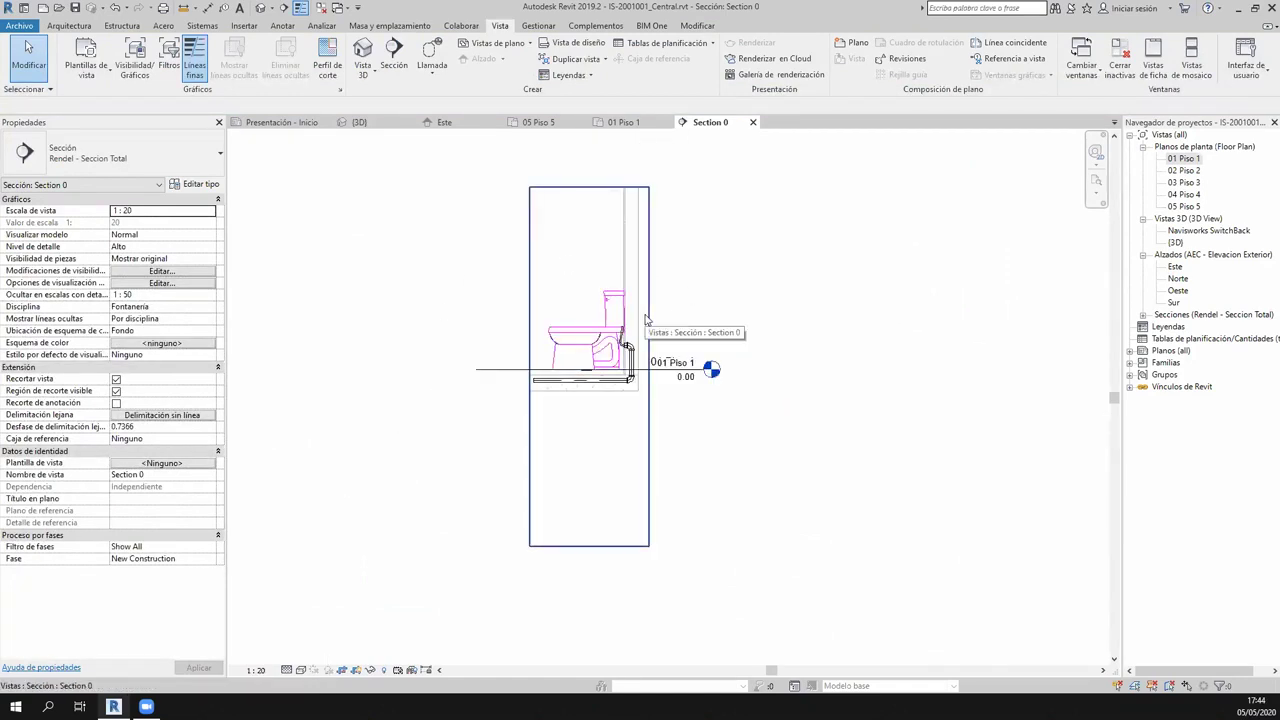
scroll(600, 335, up, 2)
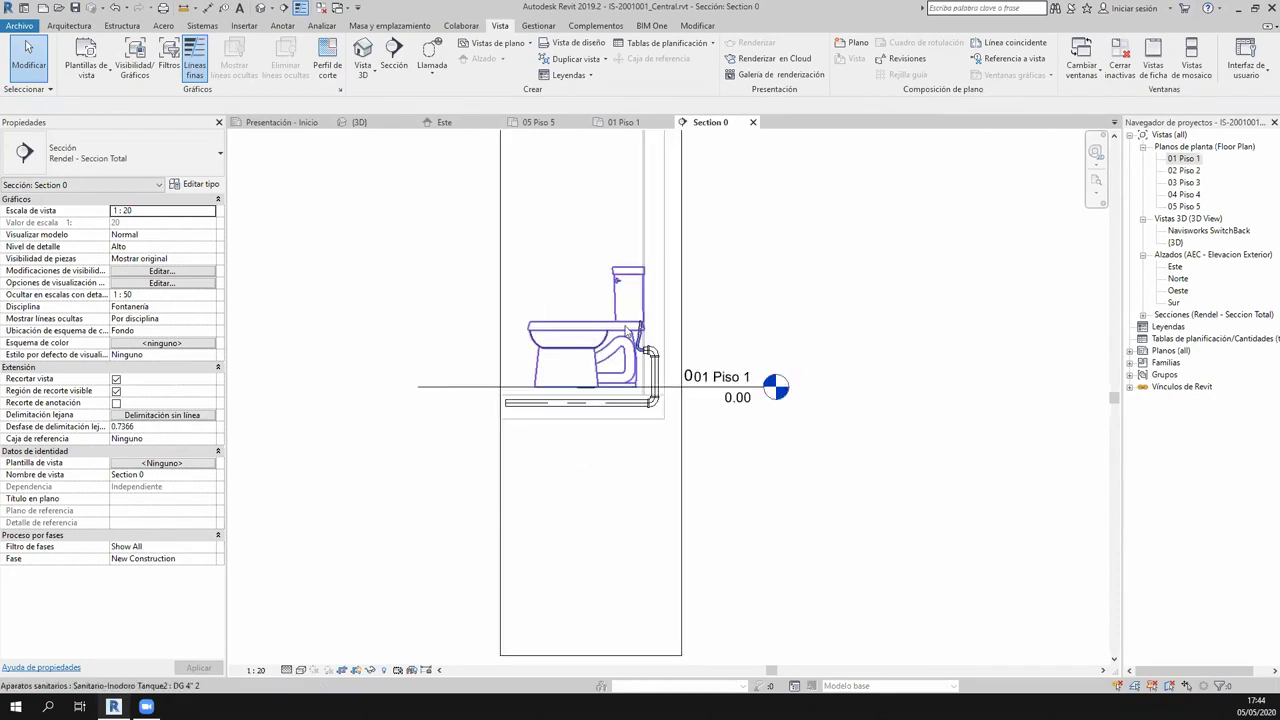
scroll(600, 333, up, 1)
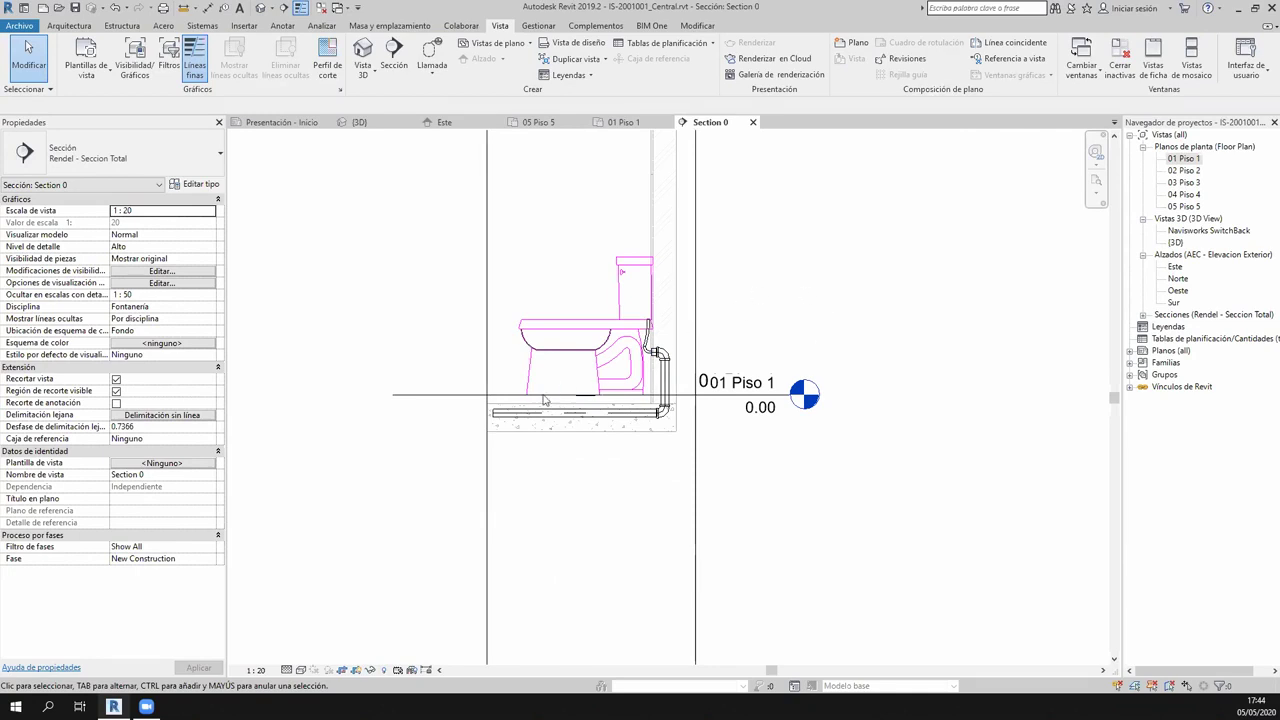
scroll(545, 396, up, 3)
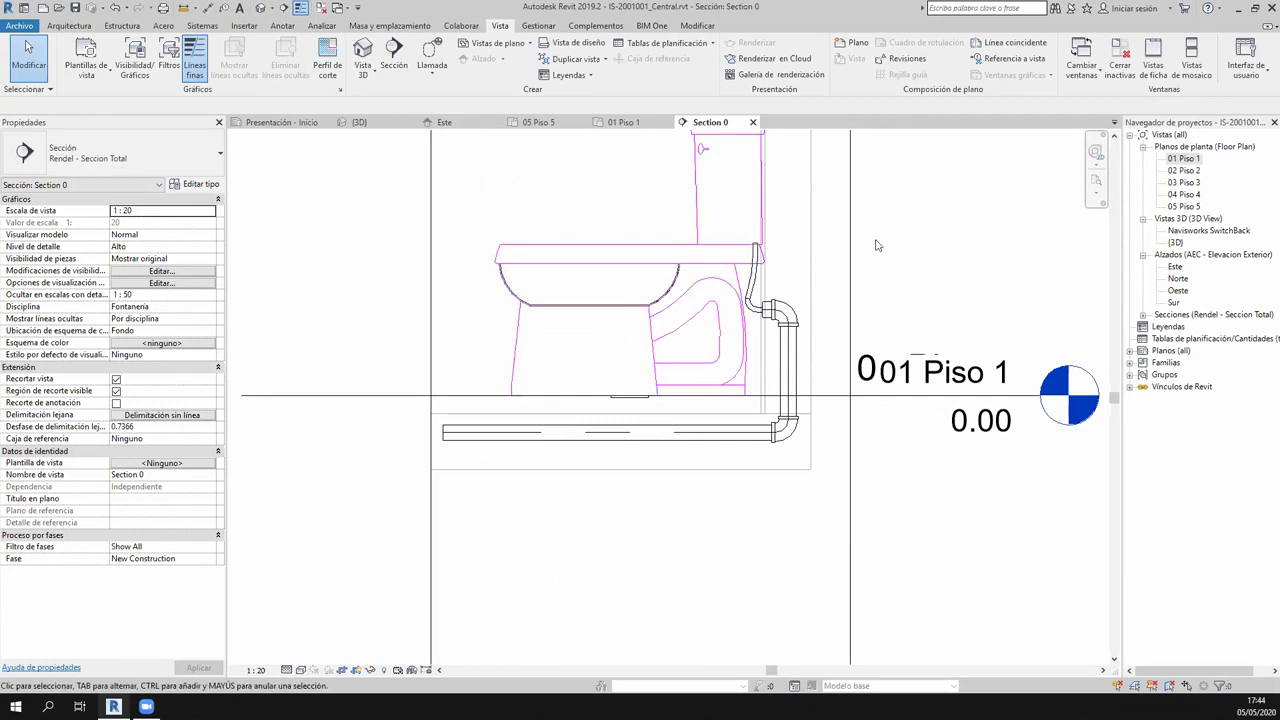
Go to the 01 Piso 1 plan, zoom in on the bathroom and select the washbasin.
click(624, 122)
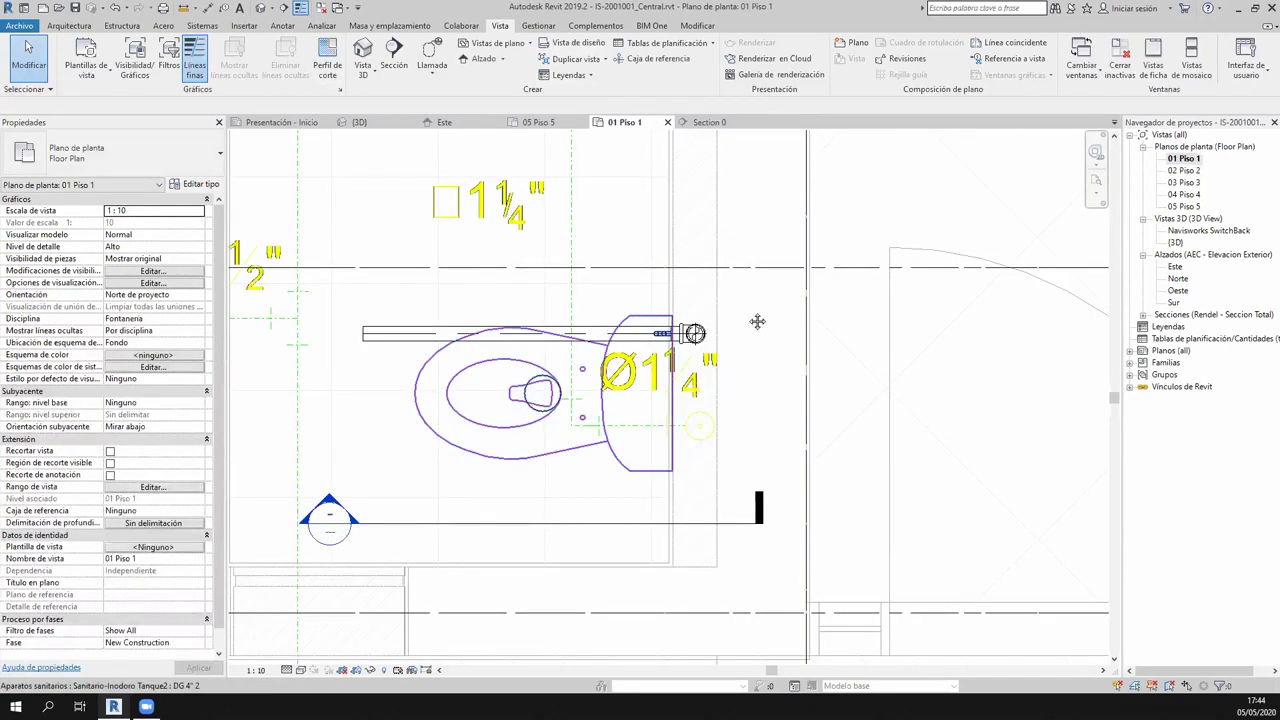
scroll(757, 322, down, 2)
middle_drag(557, 378, 588, 499)
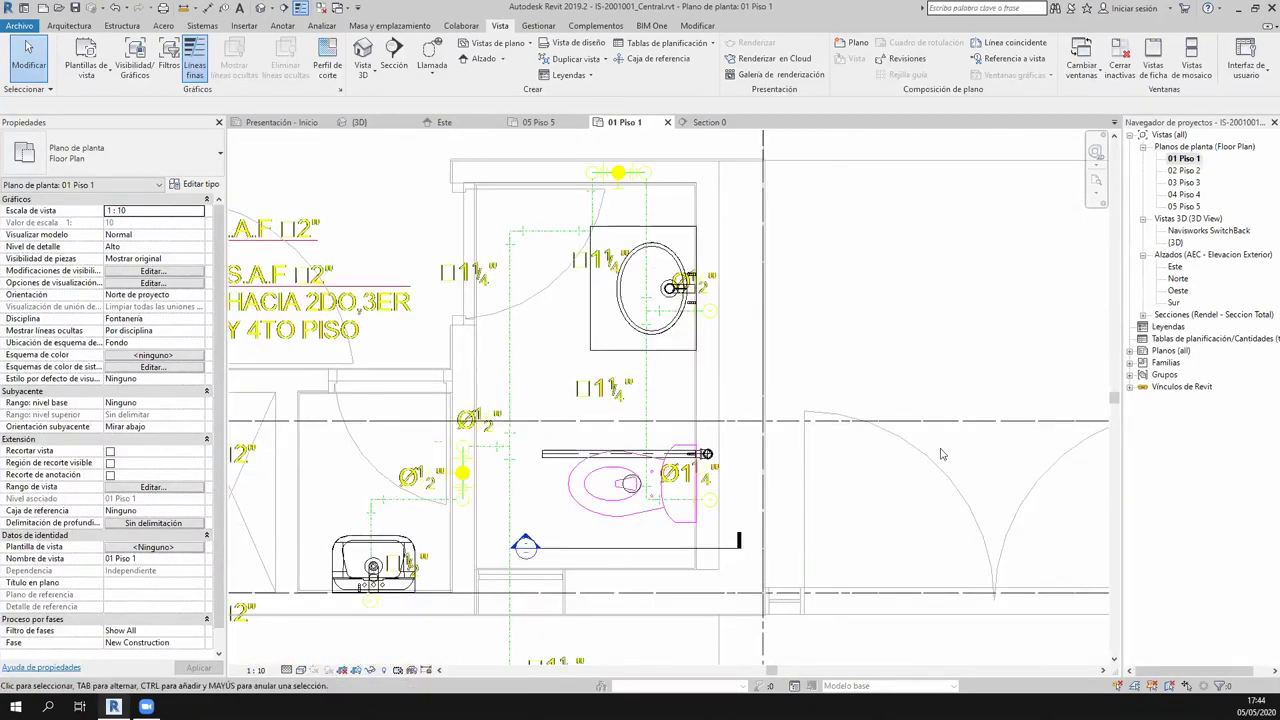
scroll(940, 455, down, 3)
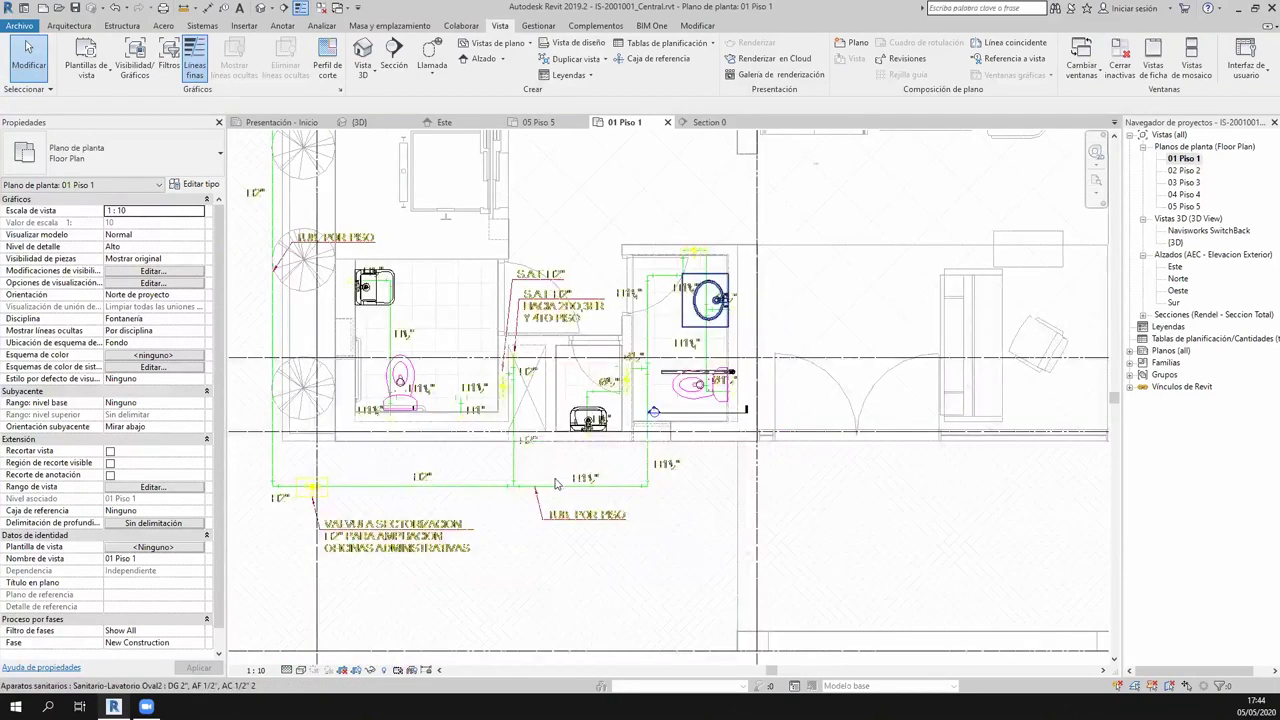
scroll(556, 478, up, 4)
scroll(567, 445, down, 1)
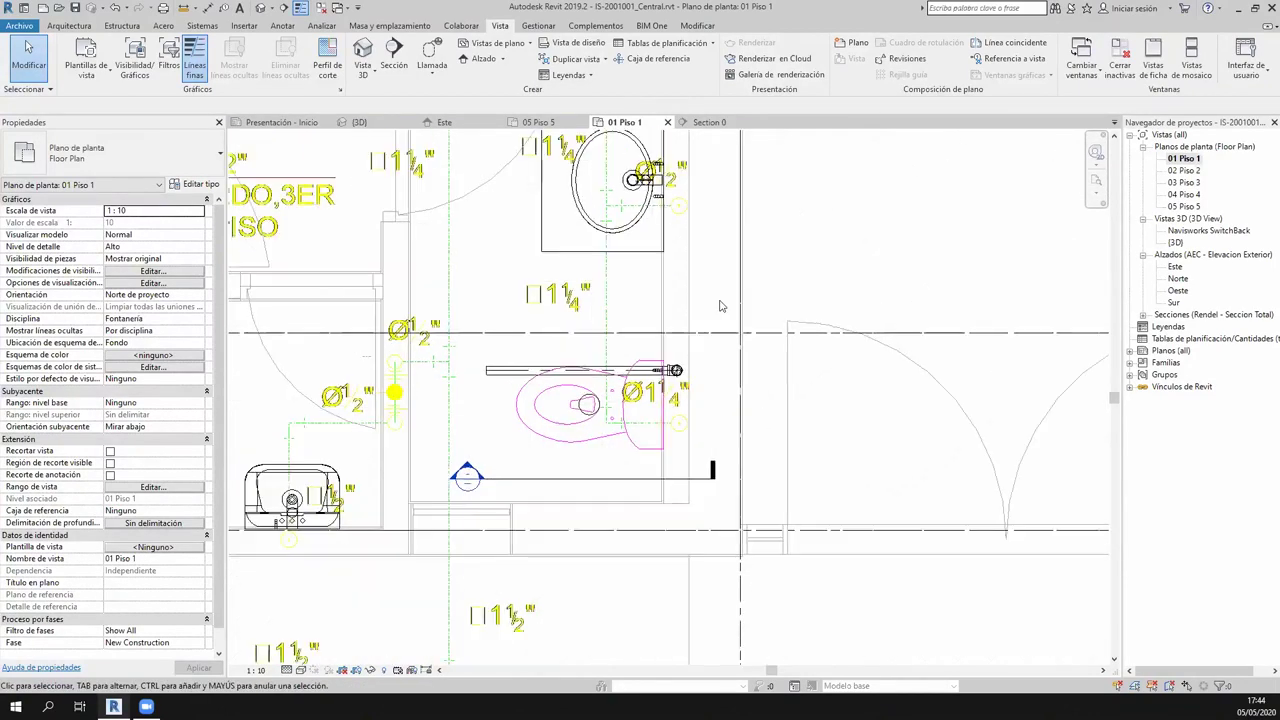
scroll(570, 450, down, 3)
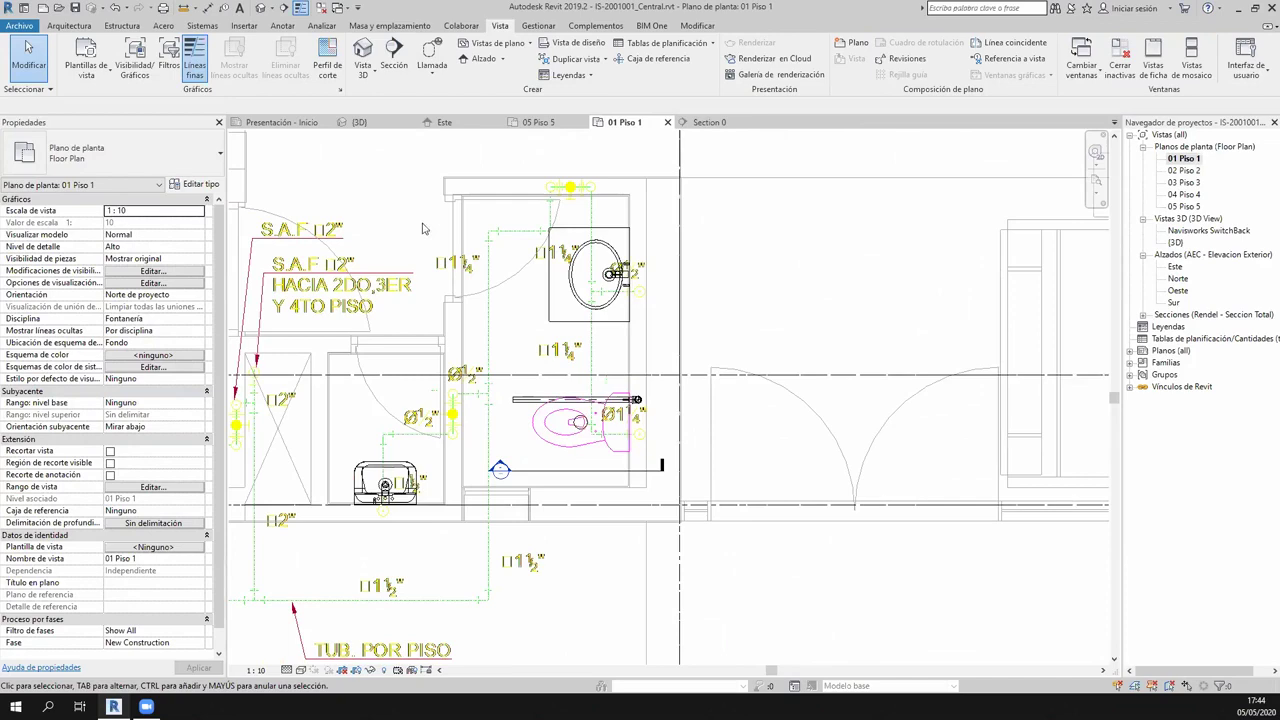
scroll(500, 270, up, 1)
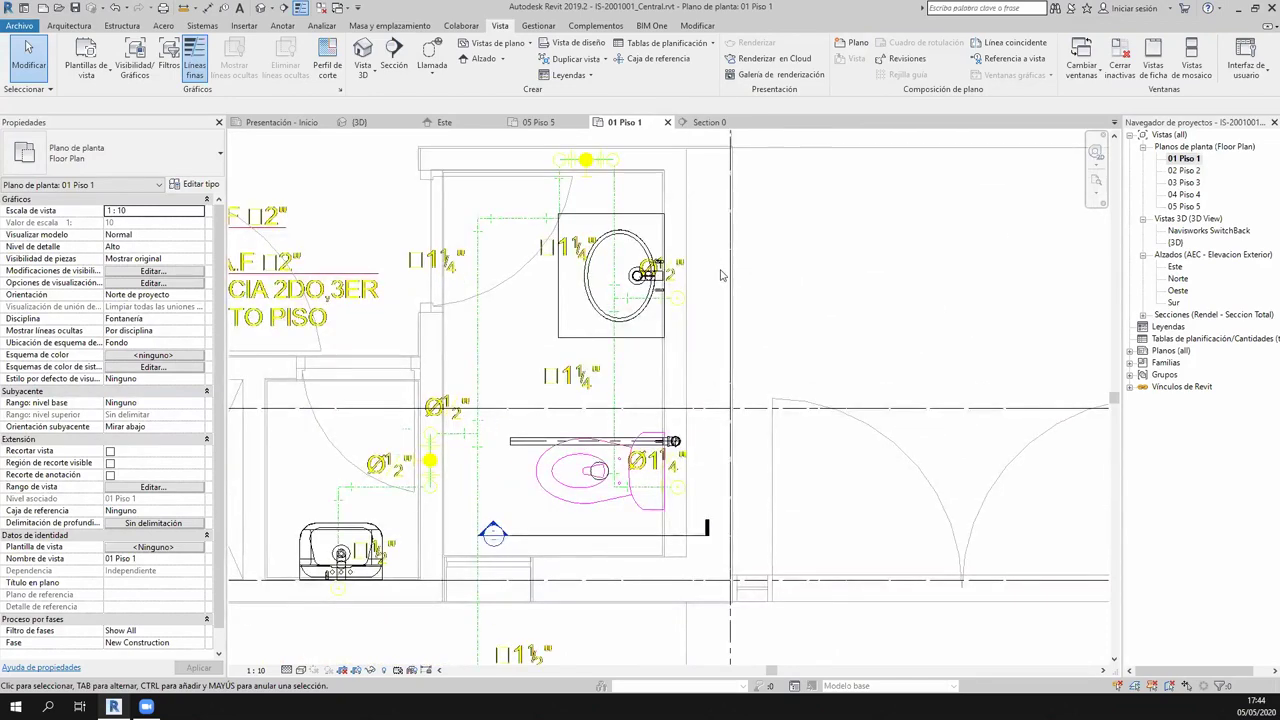
scroll(620, 330, up, 1)
scroll(720, 410, up, 1)
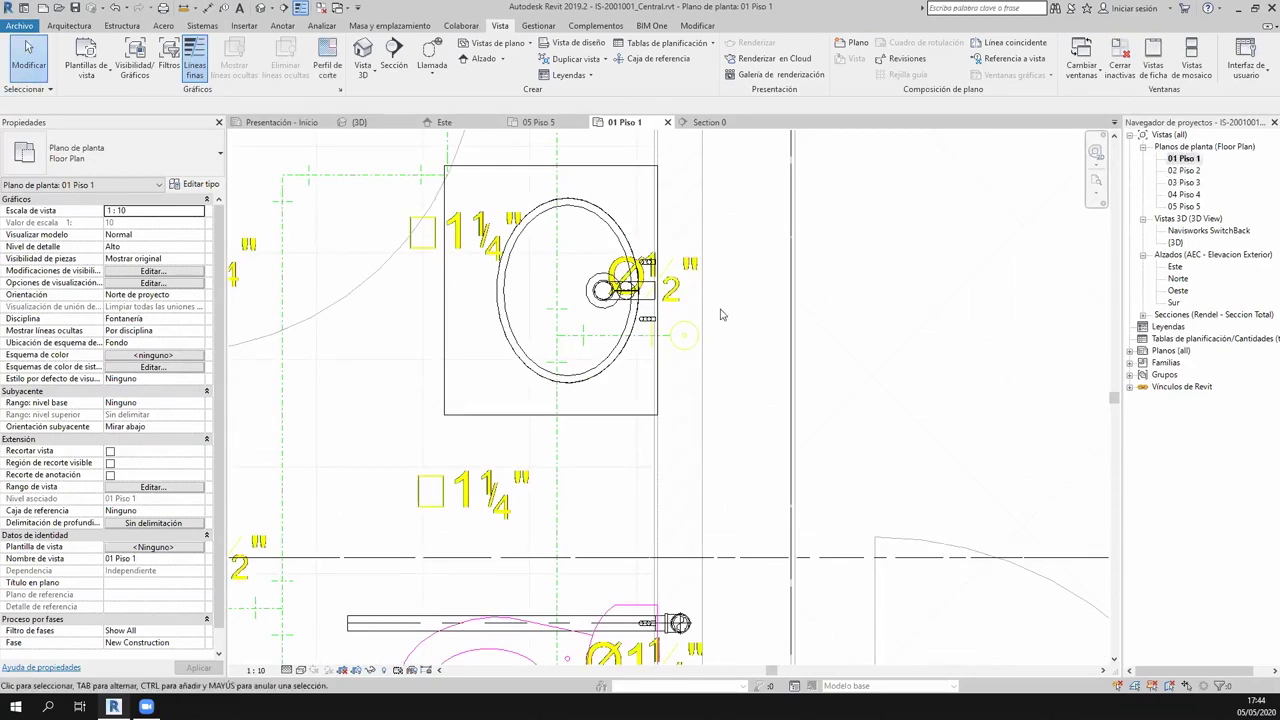
click(652, 292)
Begin a pipe from the washbasin's ½" supply connector using Dibujar tubería.
scroll(632, 350, up, 1)
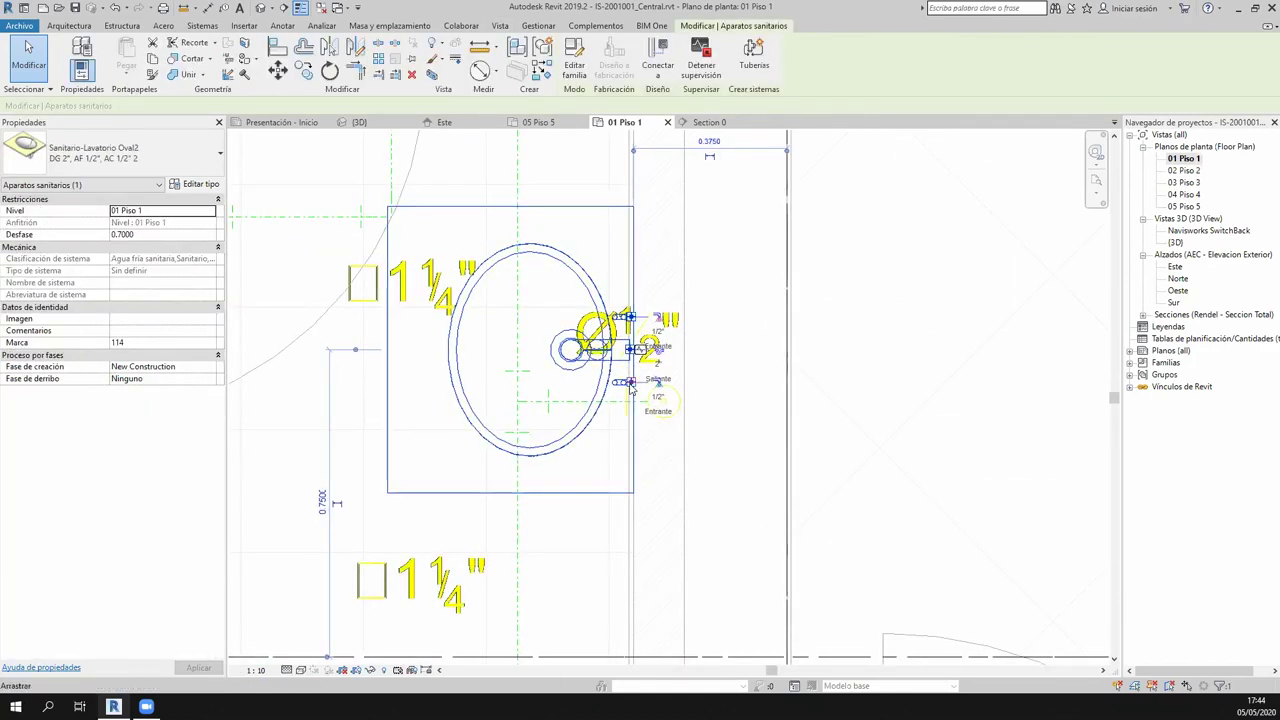
right_click(646, 355)
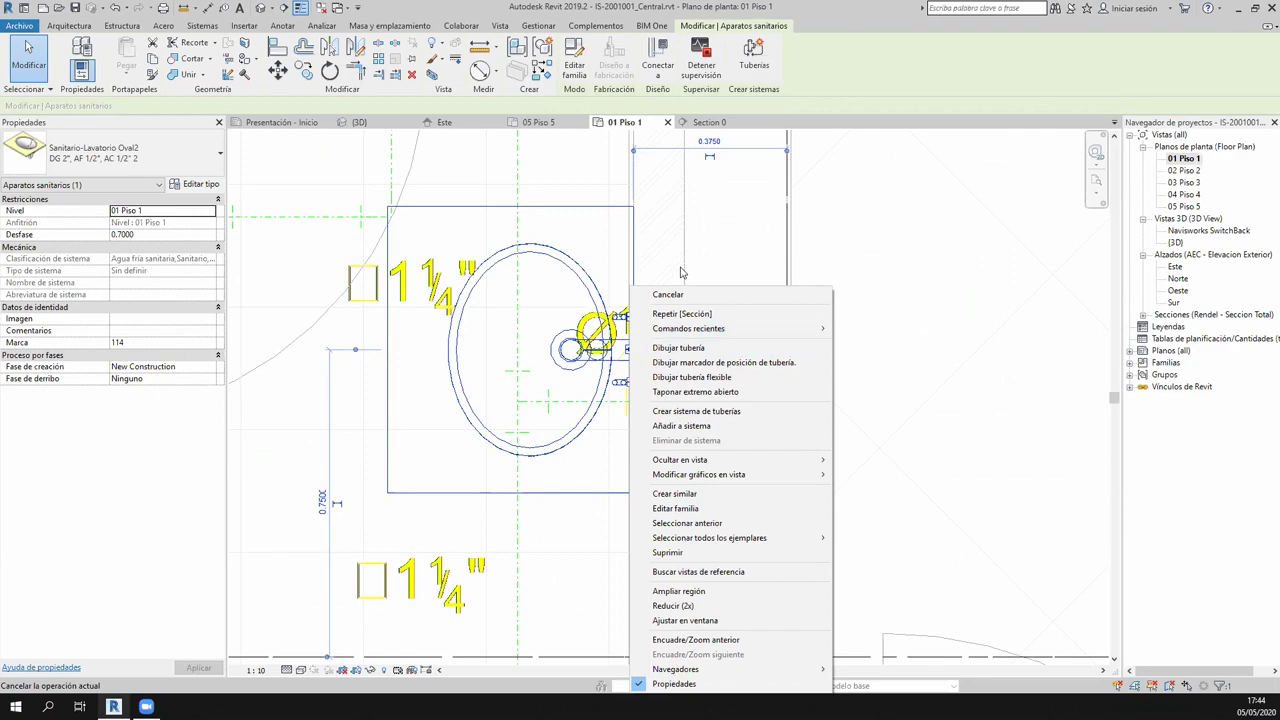
key(Escape)
scroll(680, 272, down, 2)
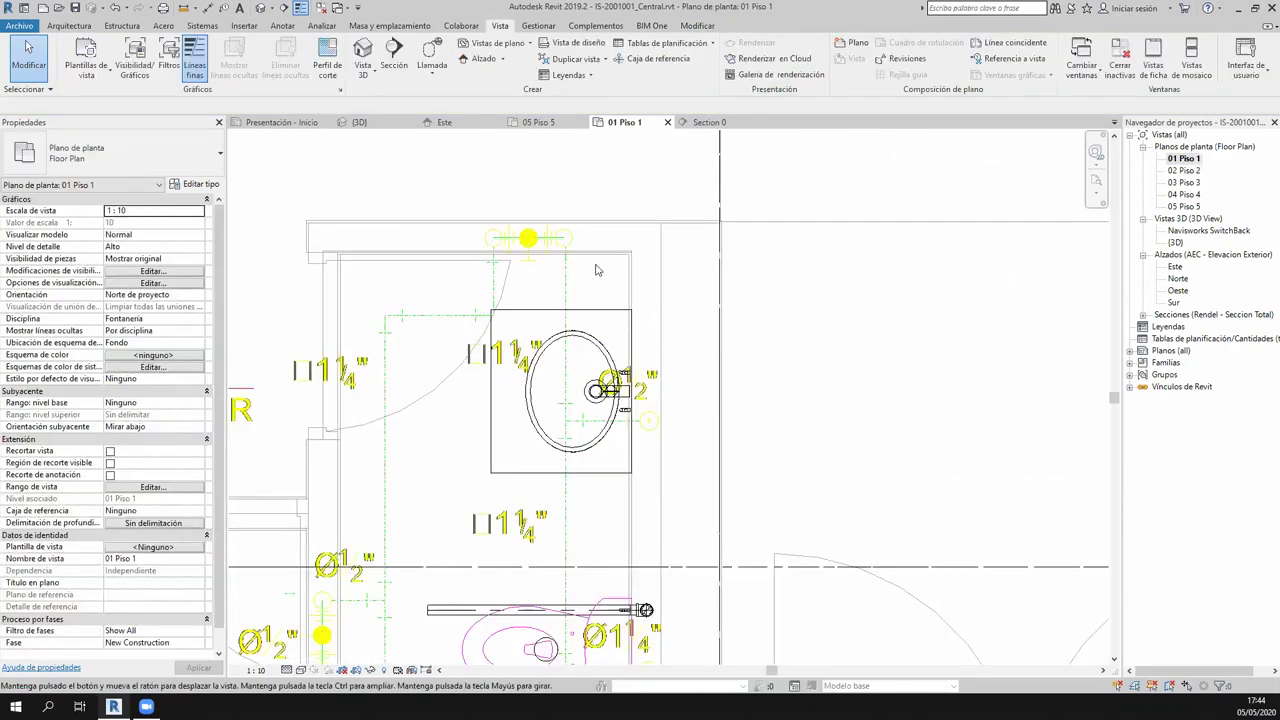
scroll(680, 300, up, 3)
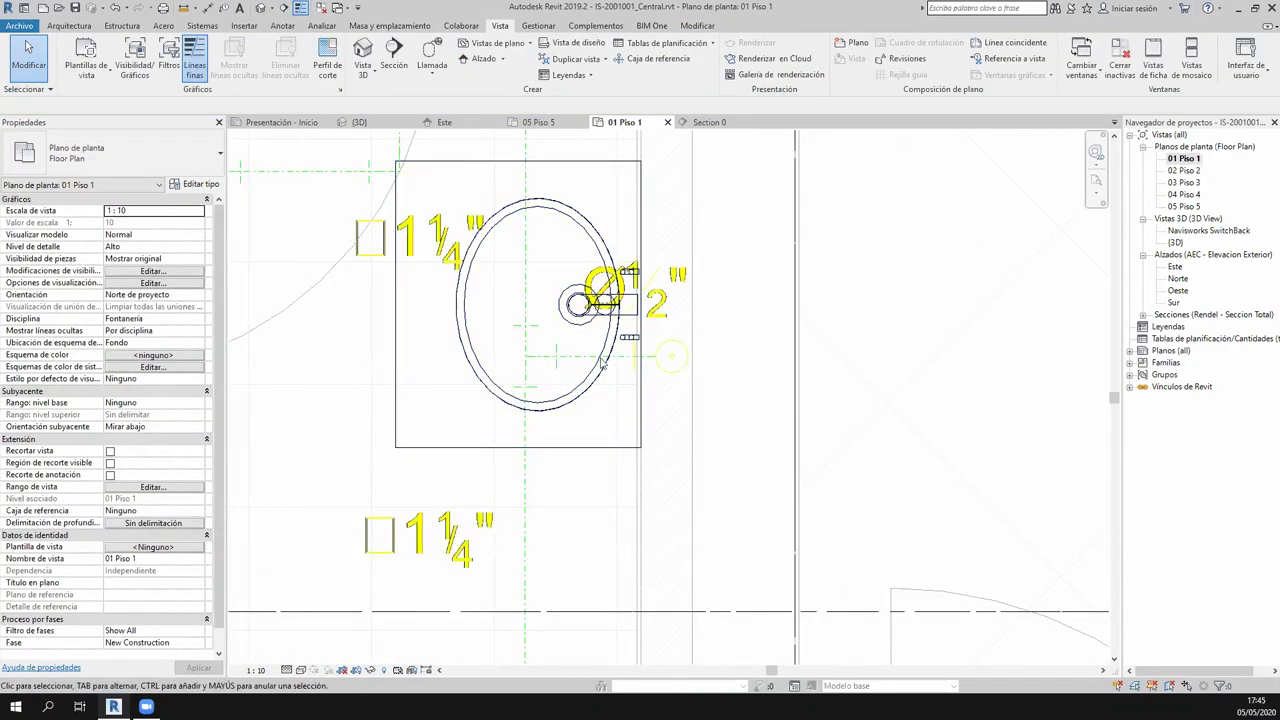
click(620, 345)
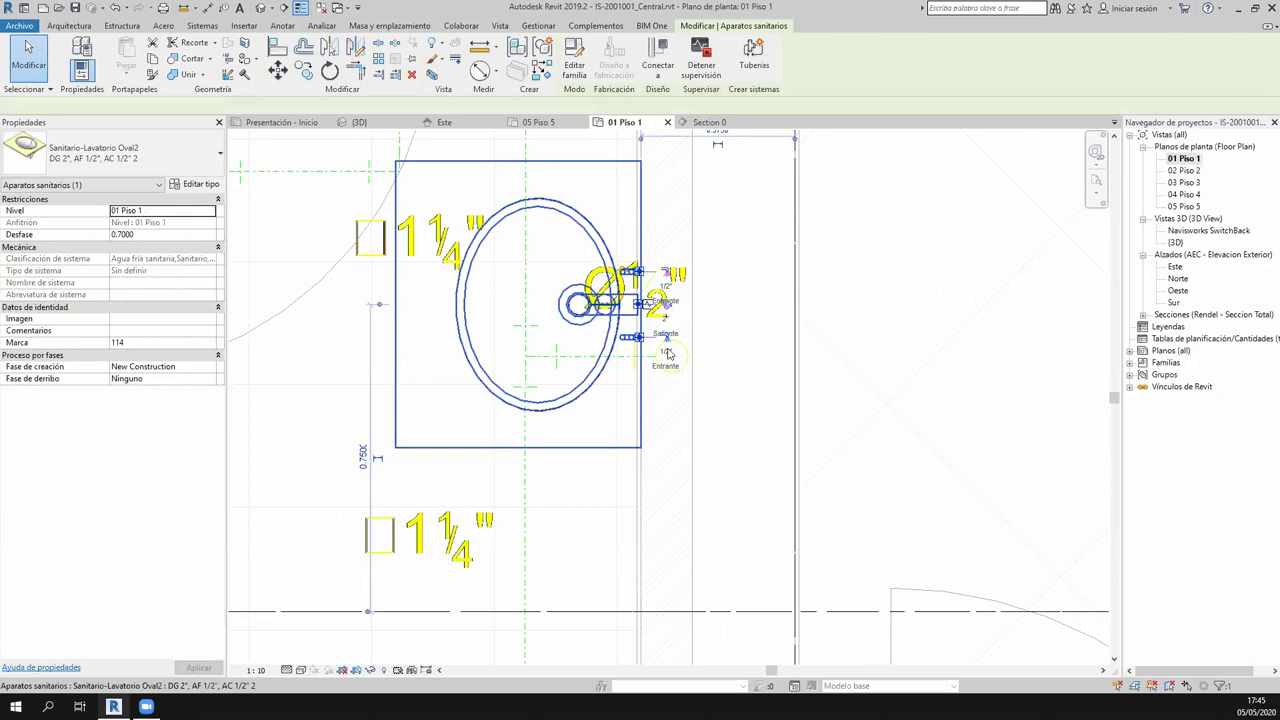
scroll(668, 354, down, 1)
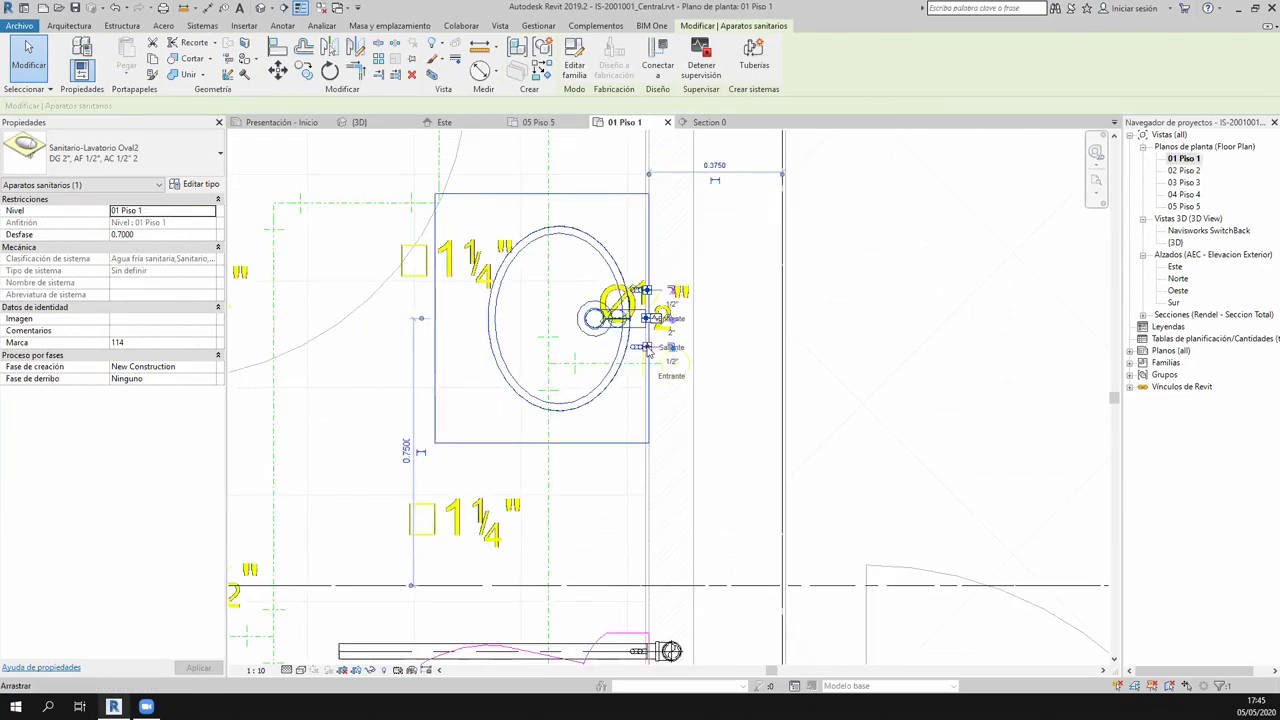
right_click(648, 350)
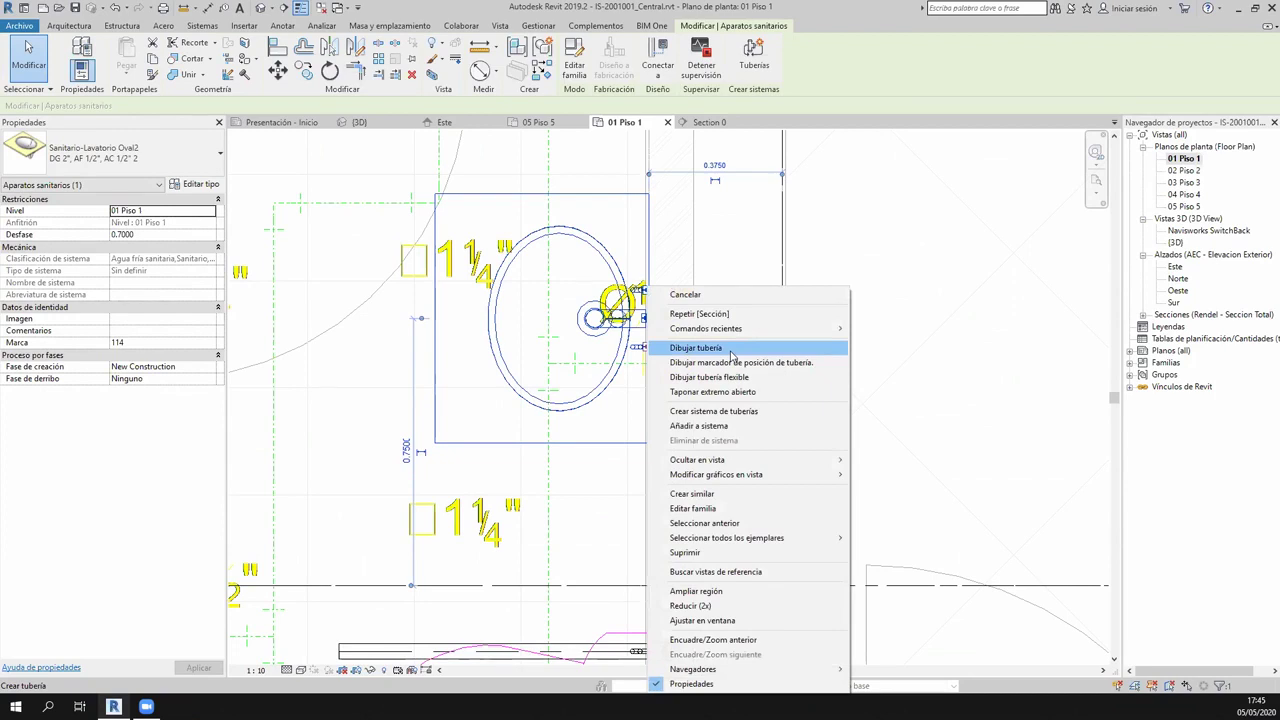
click(731, 350)
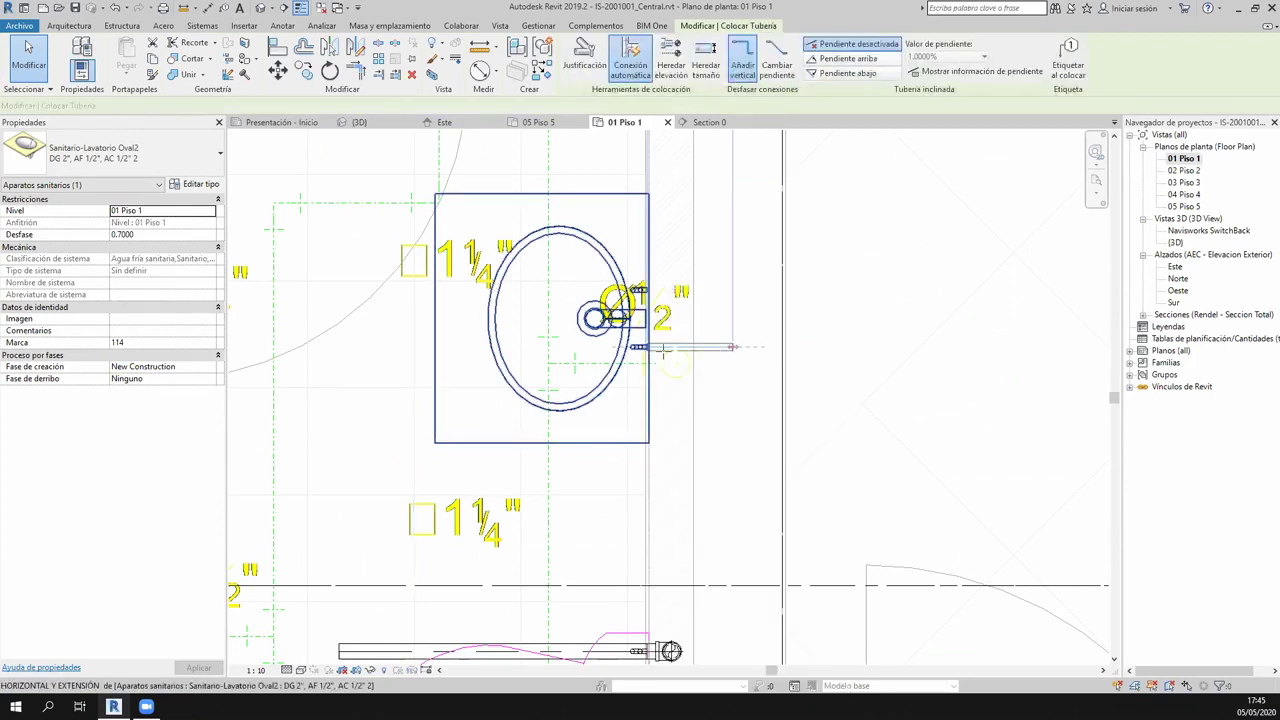
Reselect the washbasin and start a new pipe from its connector.
scroll(772, 349, down, 1)
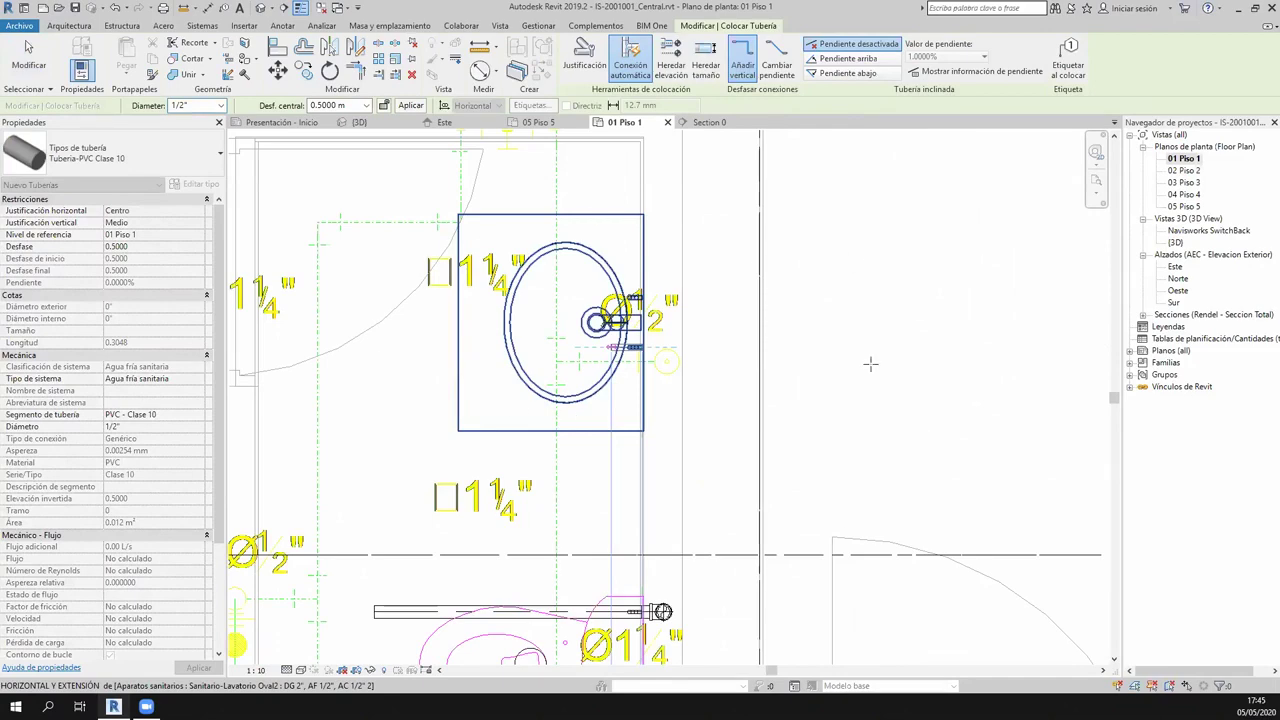
scroll(870, 364, down, 1)
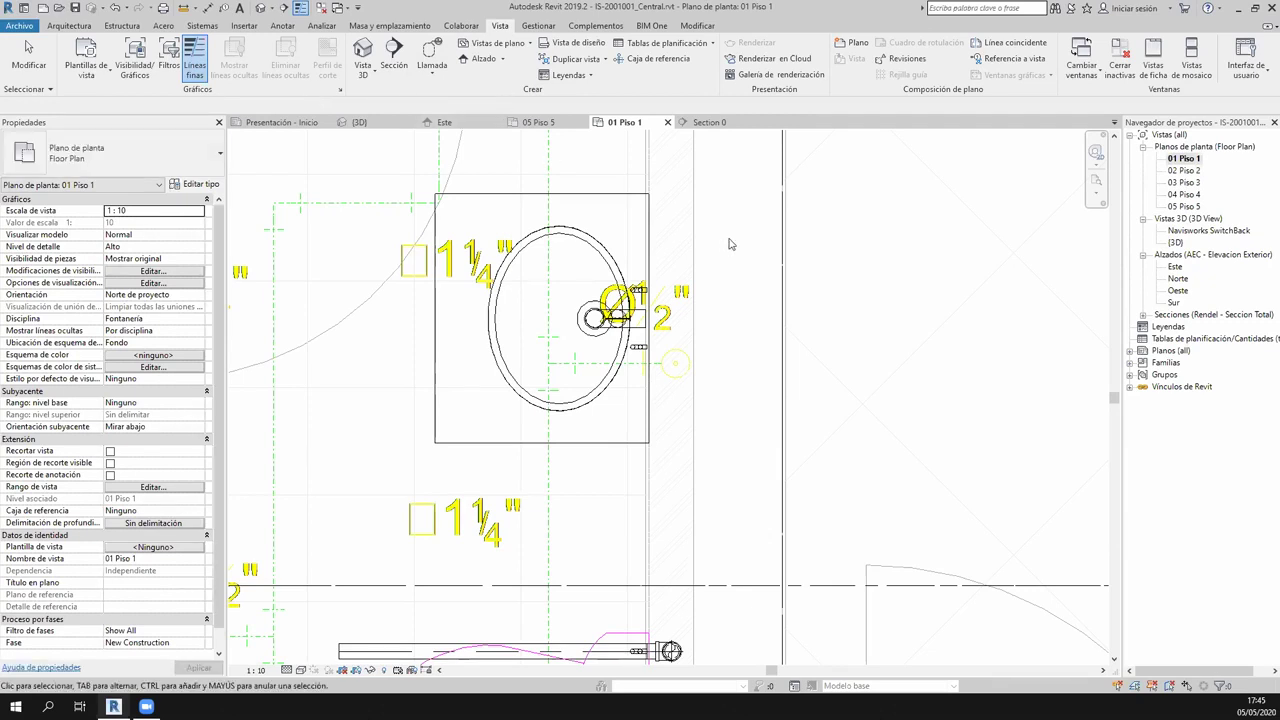
click(629, 199)
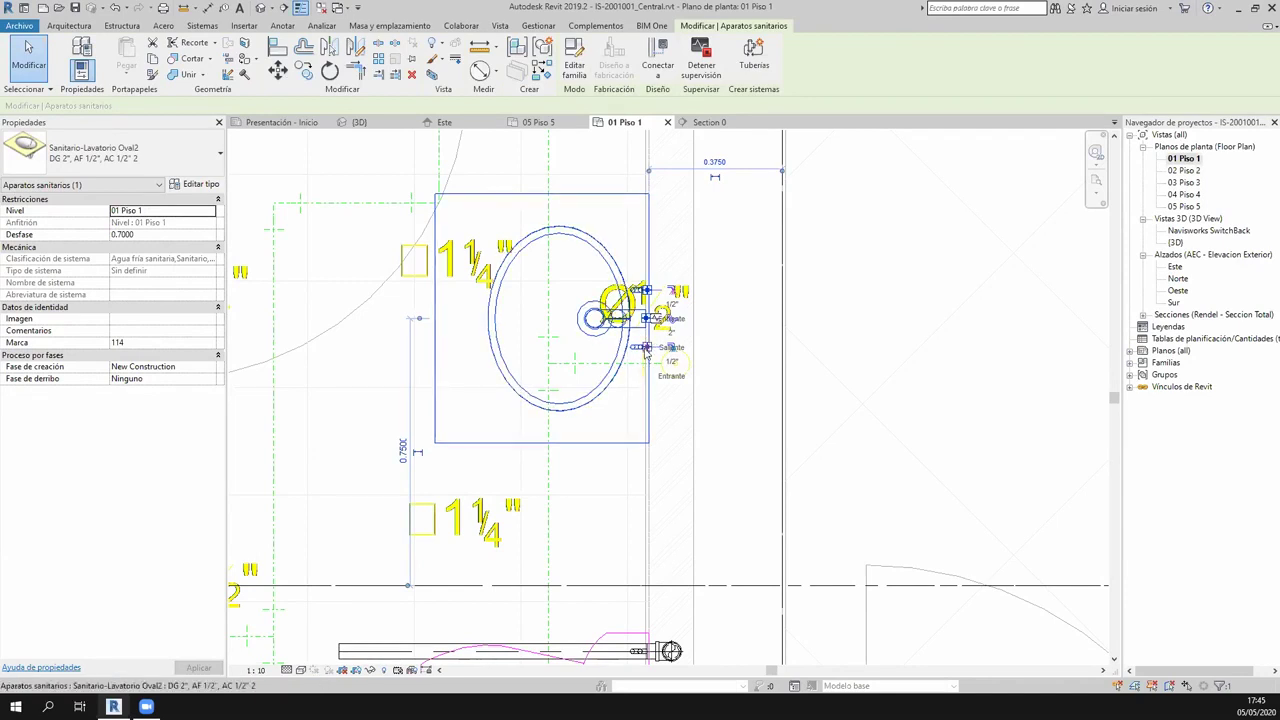
right_click(645, 350)
click(690, 347)
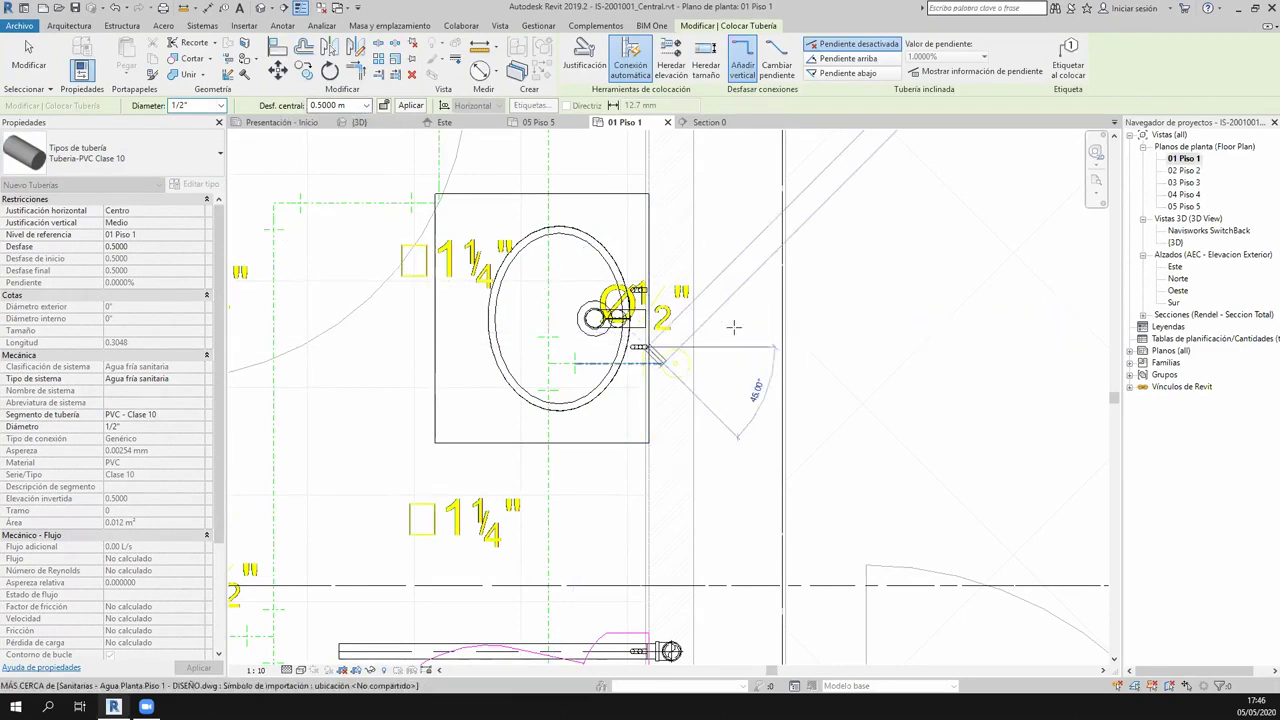
Draw the ½" PVC Clase 10 pipe at -0.1000 m centre offset to its end point.
scroll(765, 328, up, 2)
scroll(787, 328, up, 2)
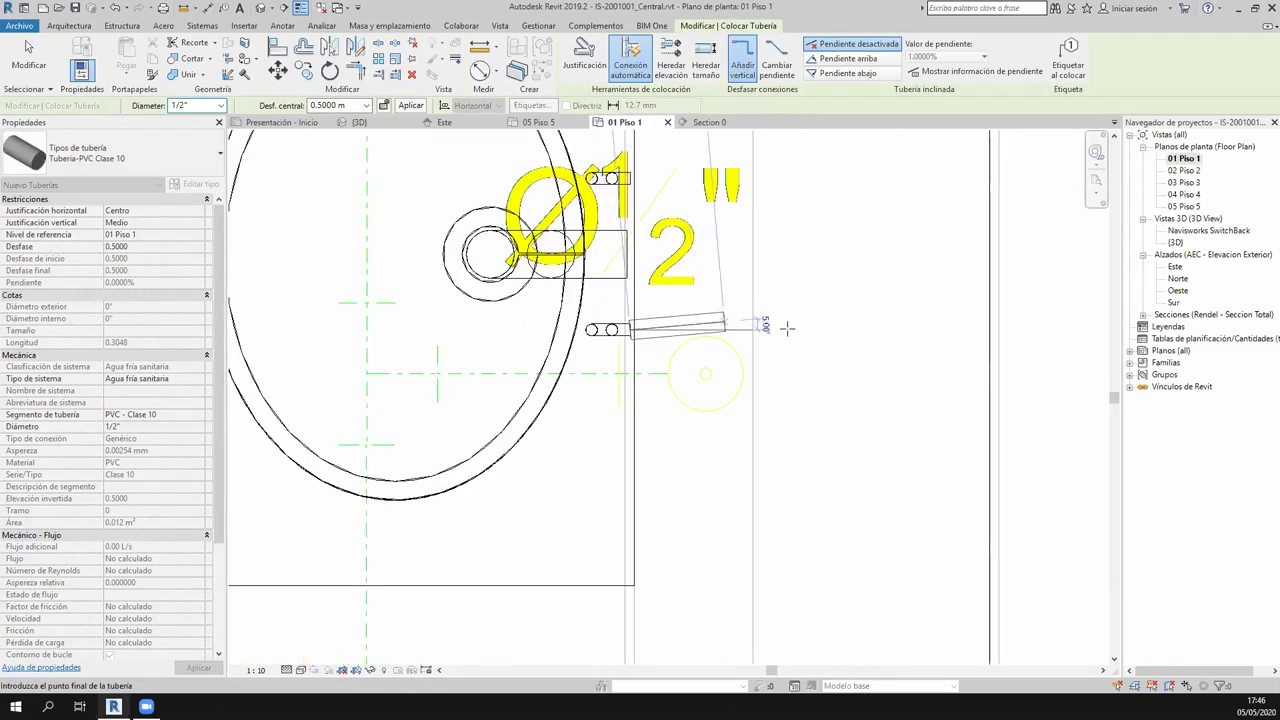
scroll(787, 328, down, 4)
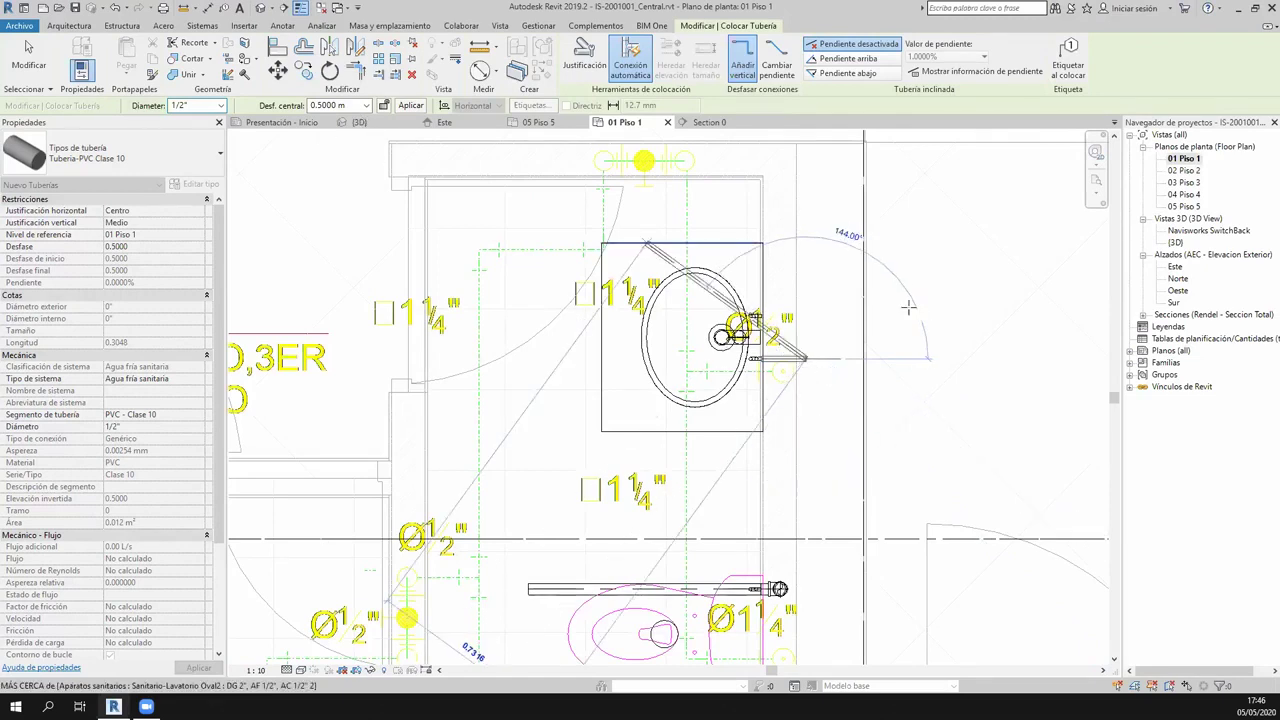
click(330, 105)
text(-1)
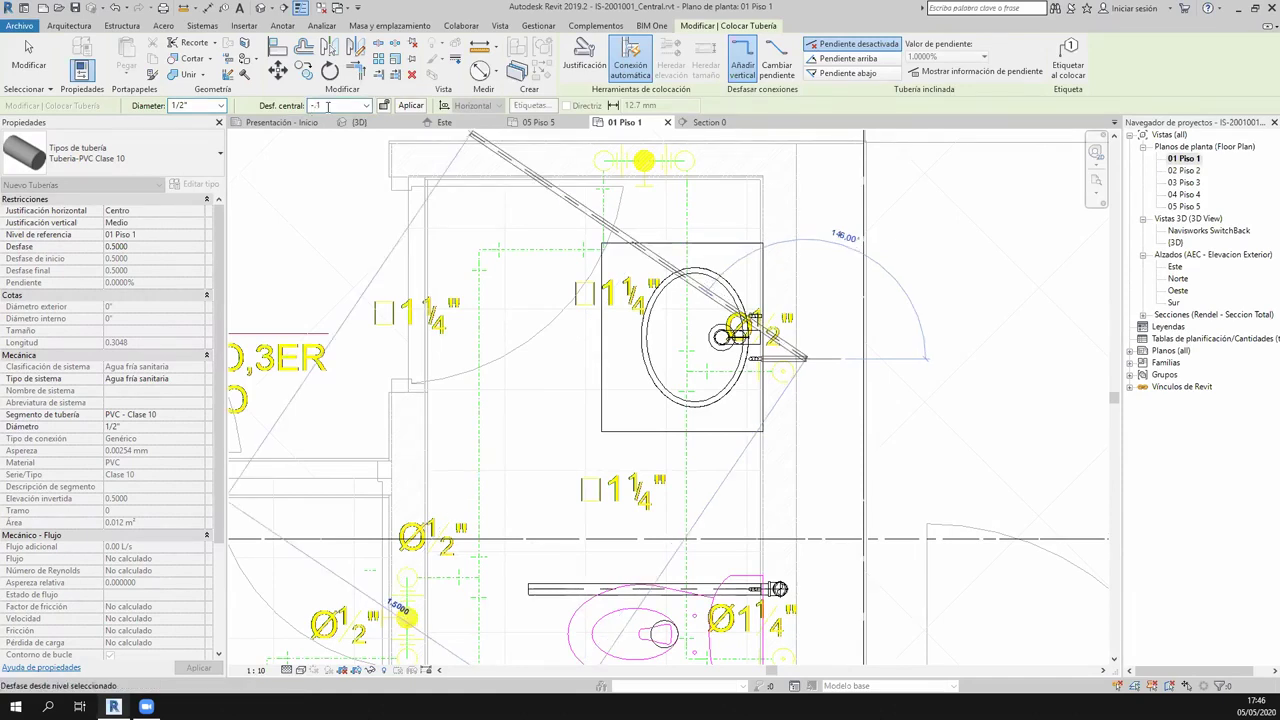
key(Return)
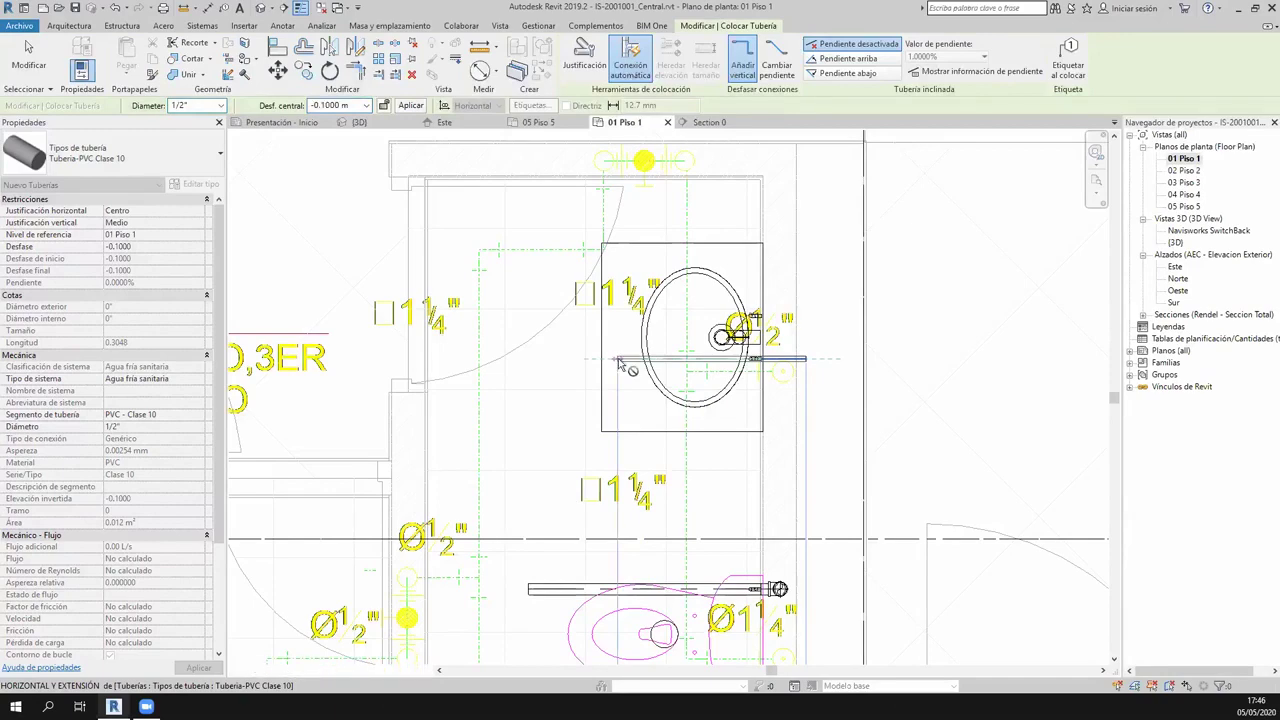
click(619, 358)
key(Escape)
key(Escape)
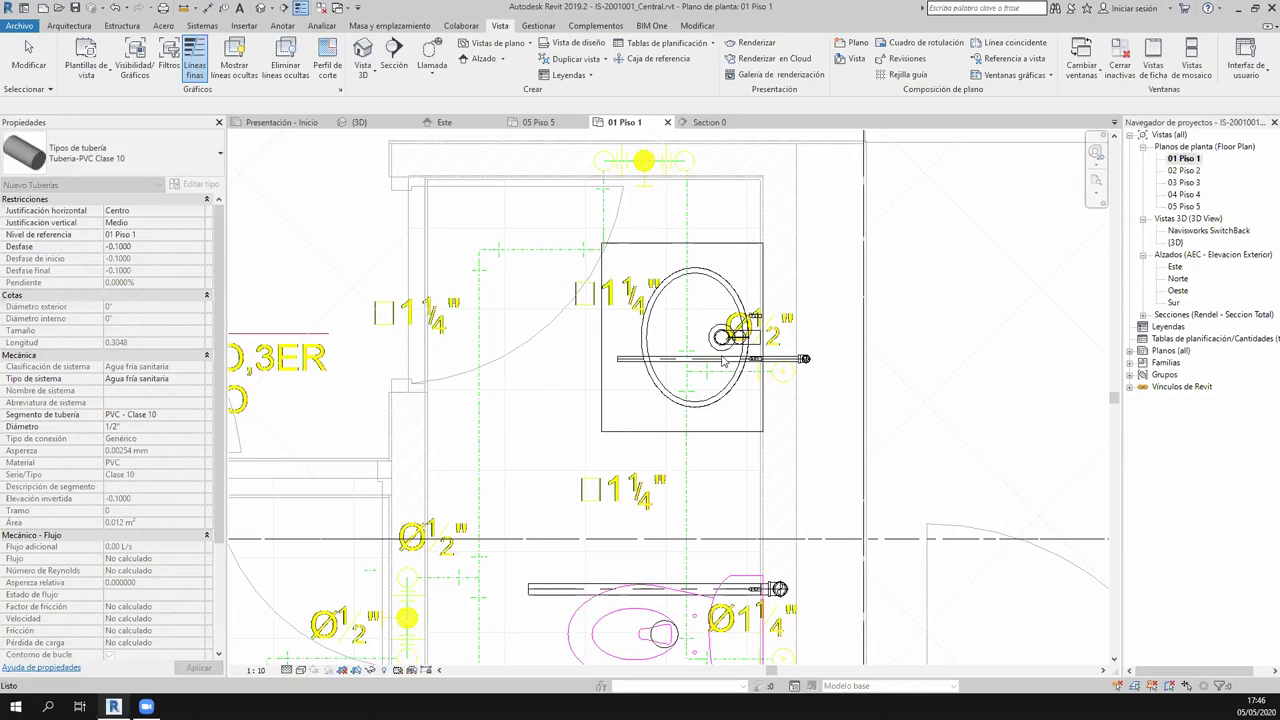
Open the 3D view and tile it beside the 01 Piso 1 plan with WT.
scroll(722, 362, up, 3)
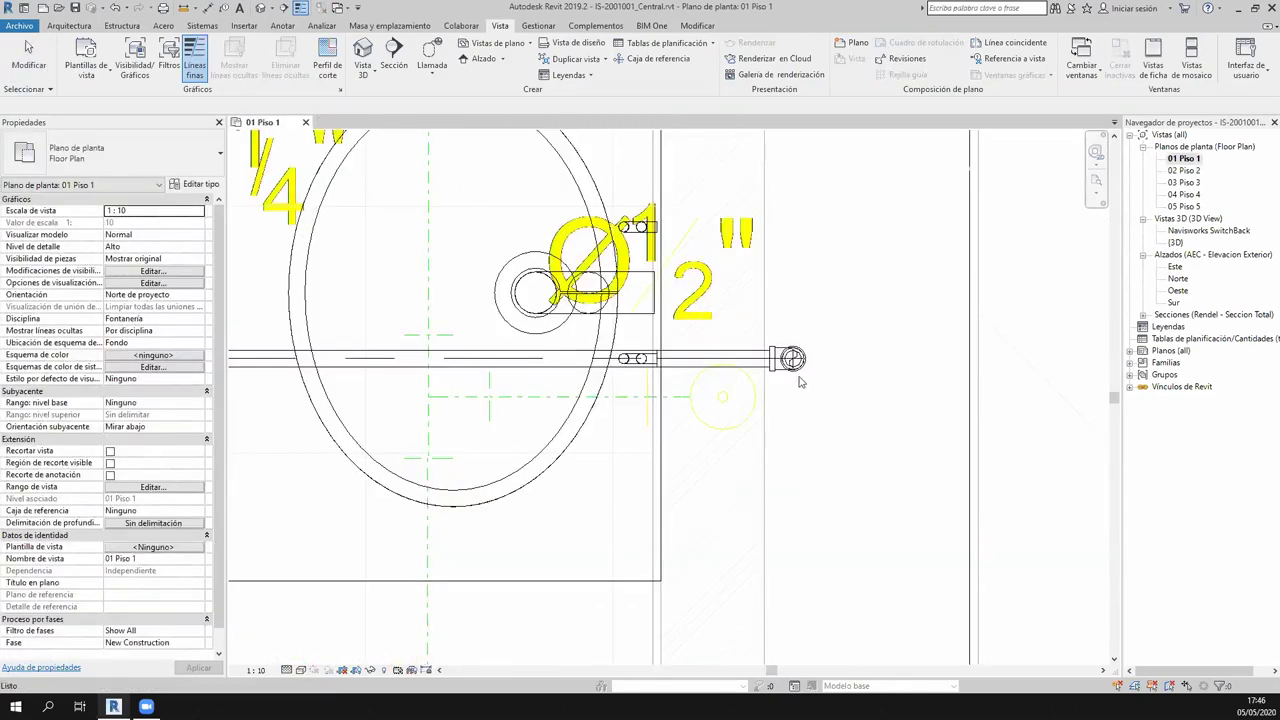
scroll(675, 375, up, 2)
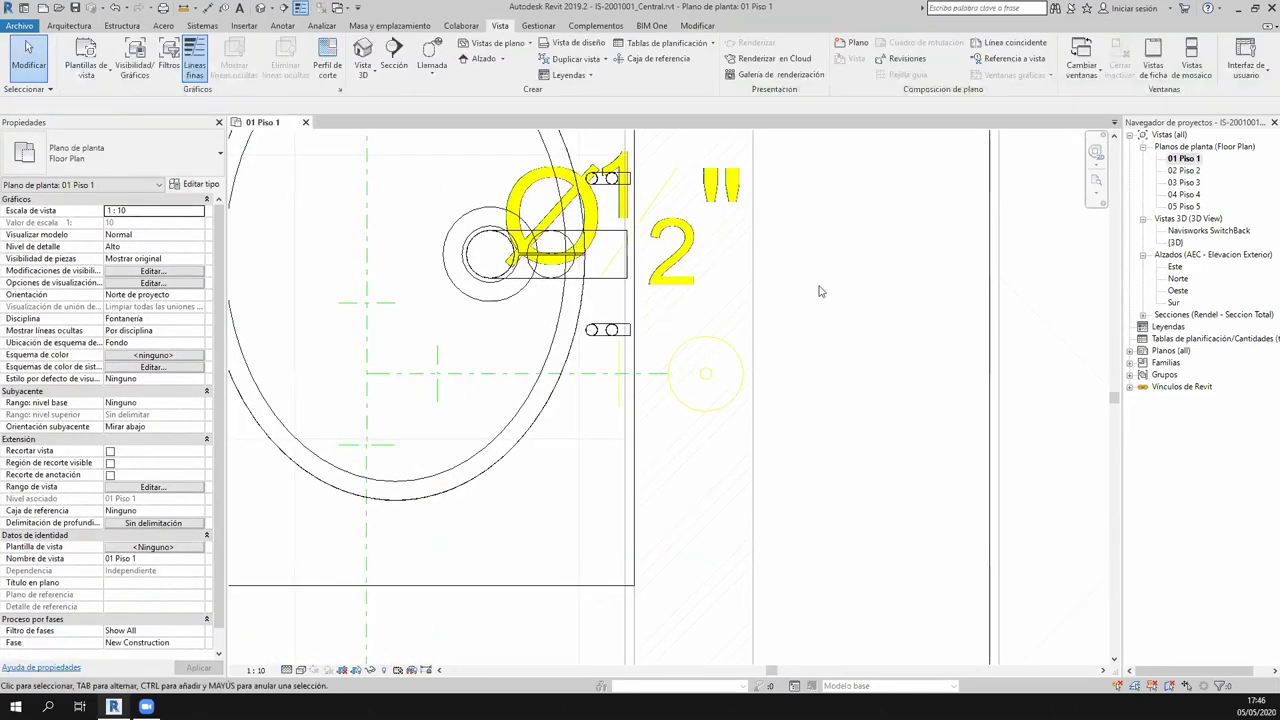
scroll(457, 157, down, 2)
scroll(360, 168, down, 1)
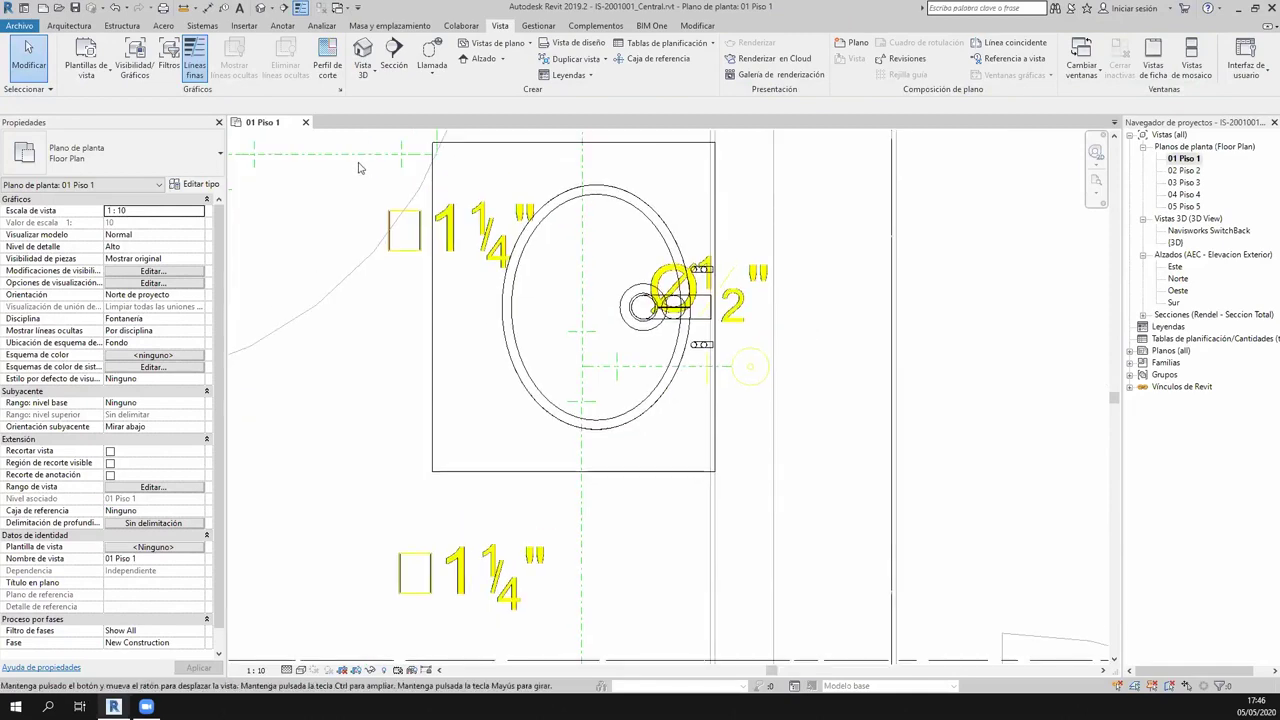
click(260, 8)
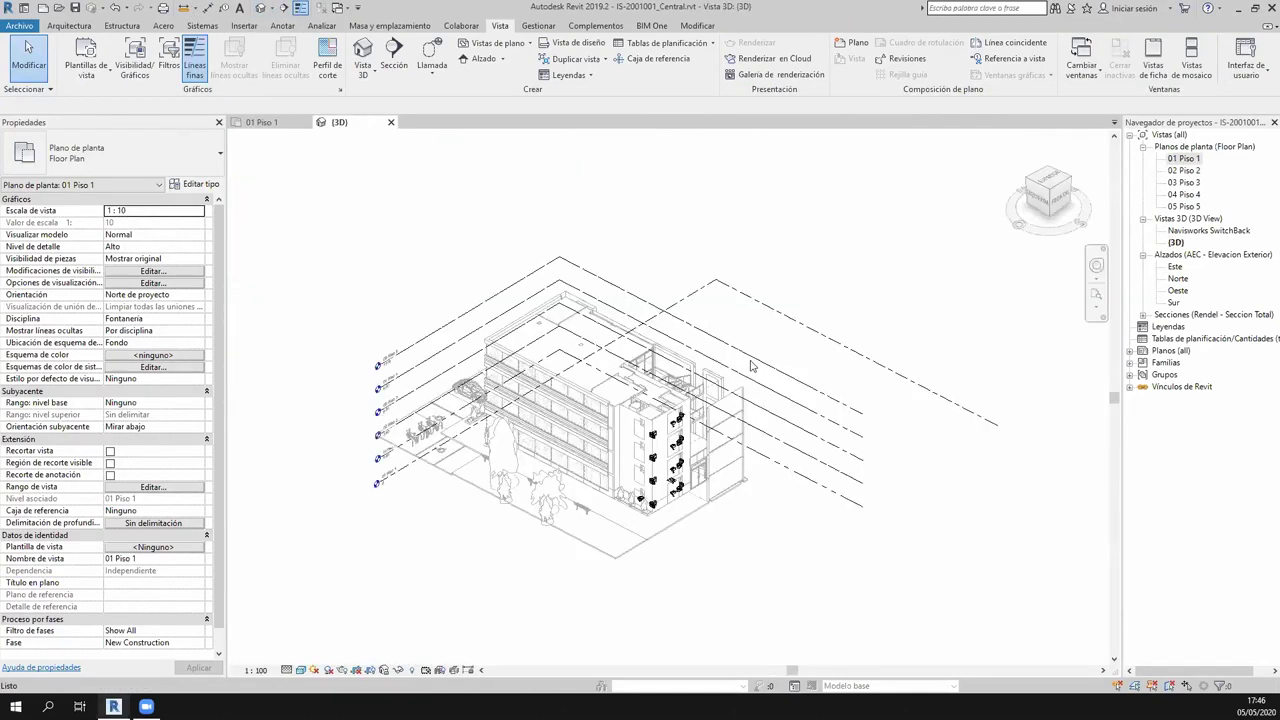
key(w)
key(t)
click(845, 313)
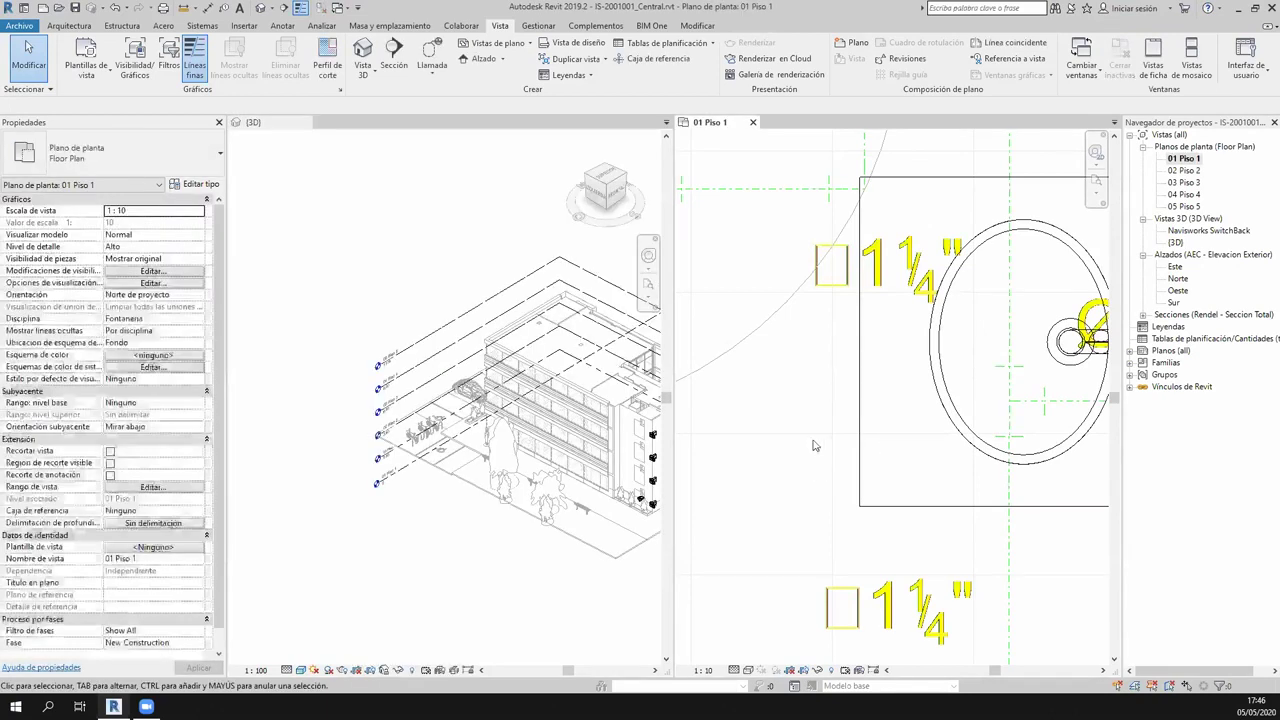
Crop the 3D view with a BX section box around the washbasin, extended down to its trap.
scroll(813, 446, down, 5)
key(b)
key(x)
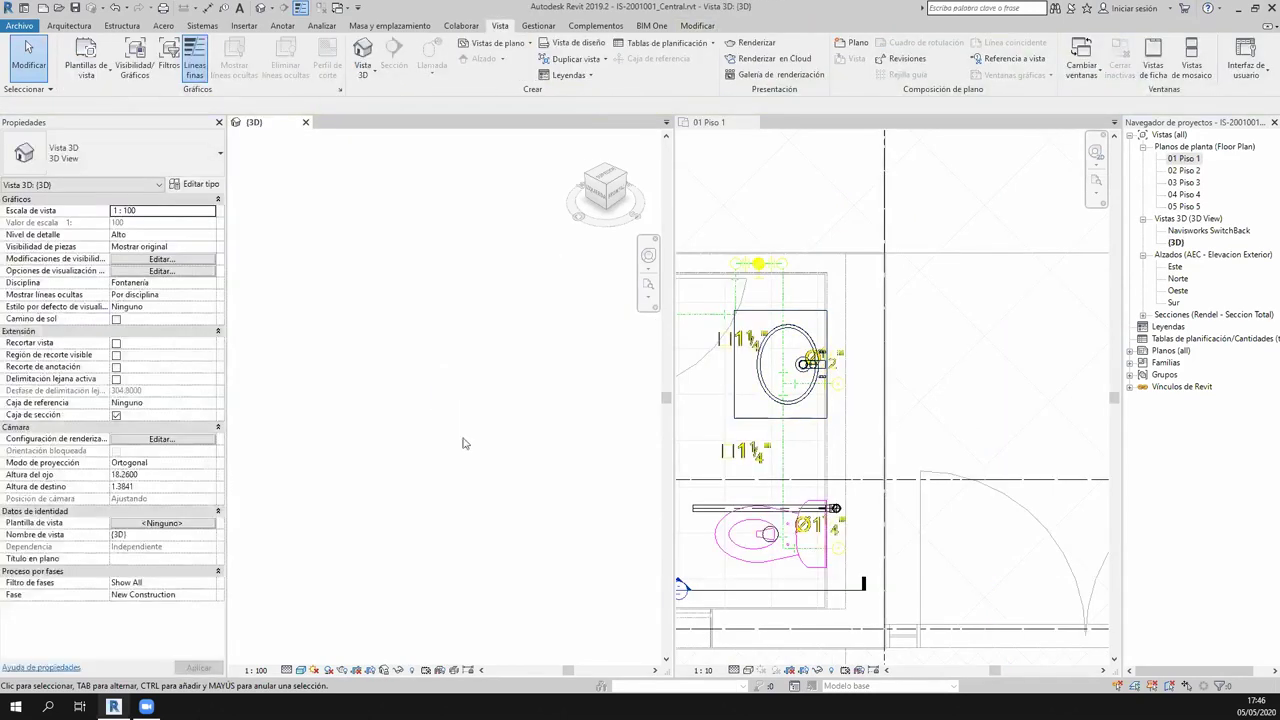
shift+middle_drag(513, 511, 372, 468)
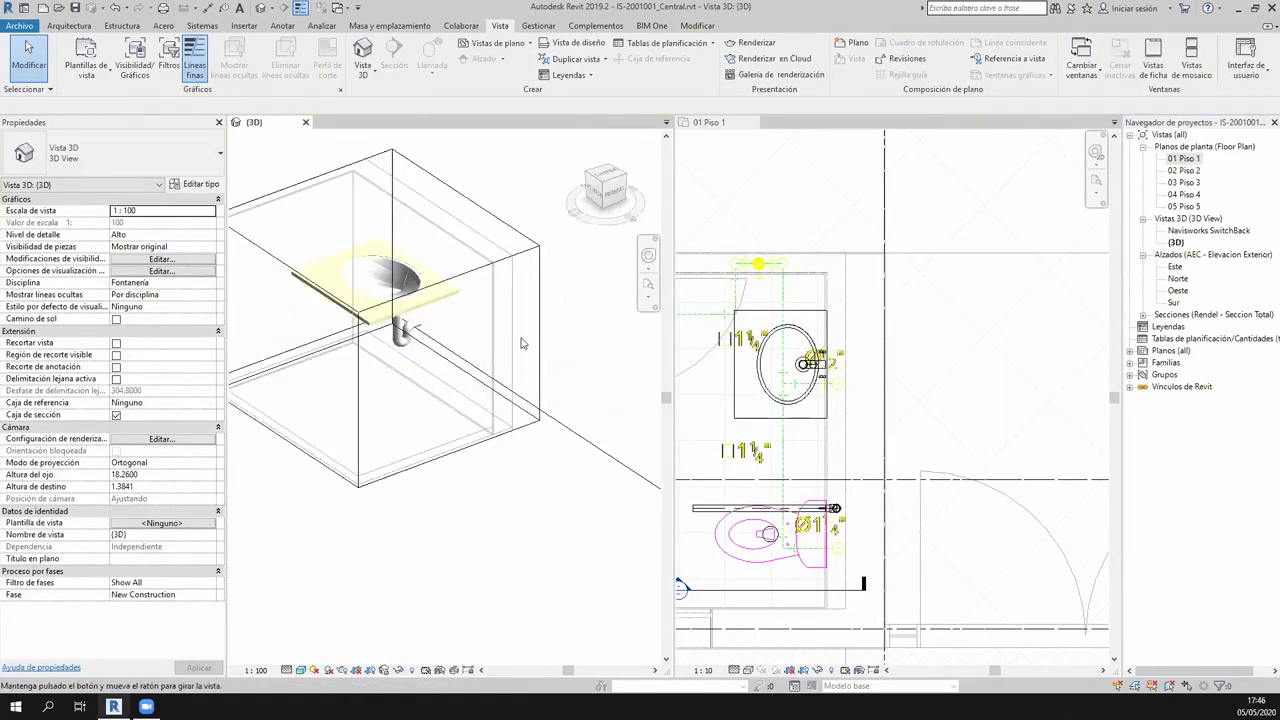
drag(372, 468, 372, 566)
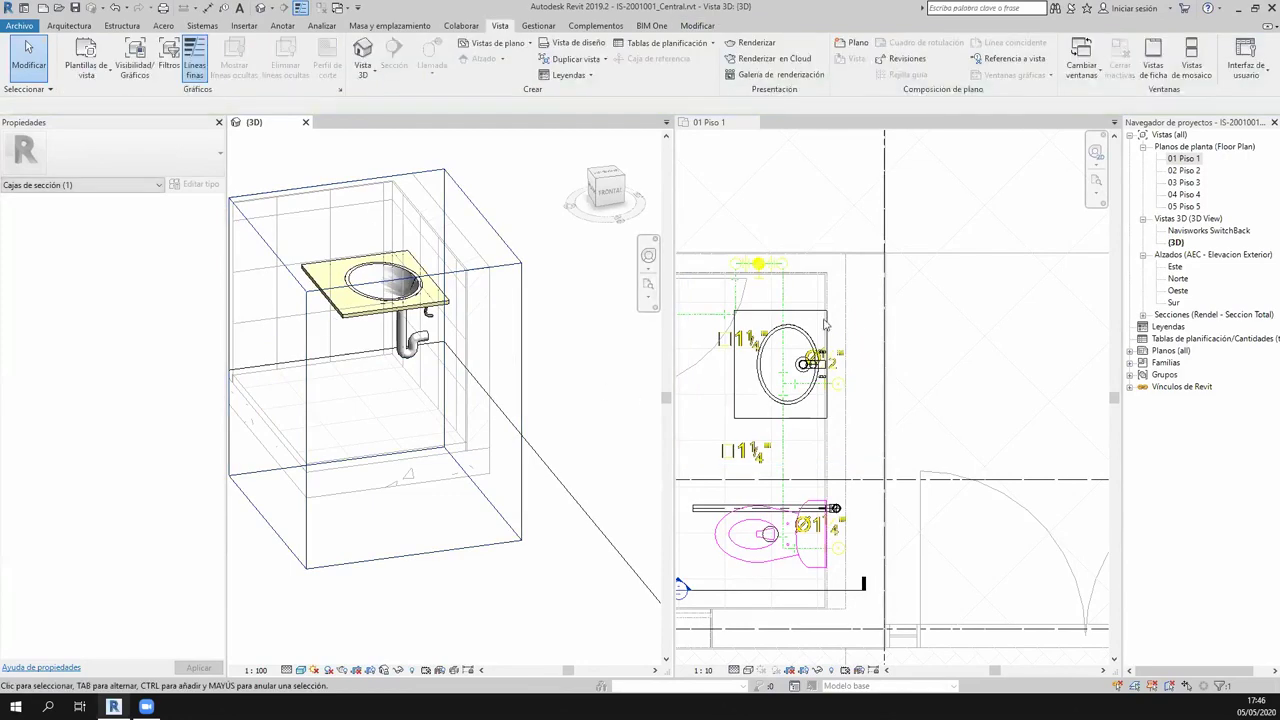
click(825, 323)
scroll(825, 323, up, 2)
scroll(489, 446, up, 2)
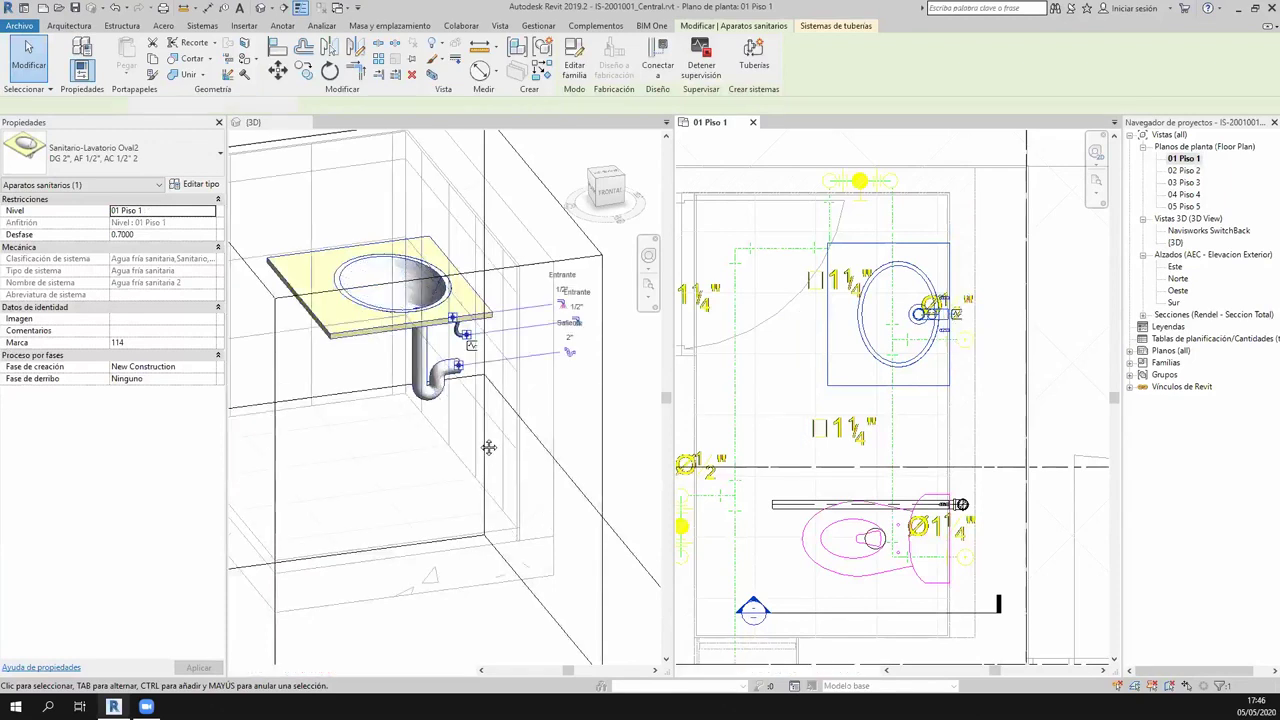
Run a ½" PVC pipe from the washbasin connector down to a horizontal run at -0.1000 m.
click(1003, 361)
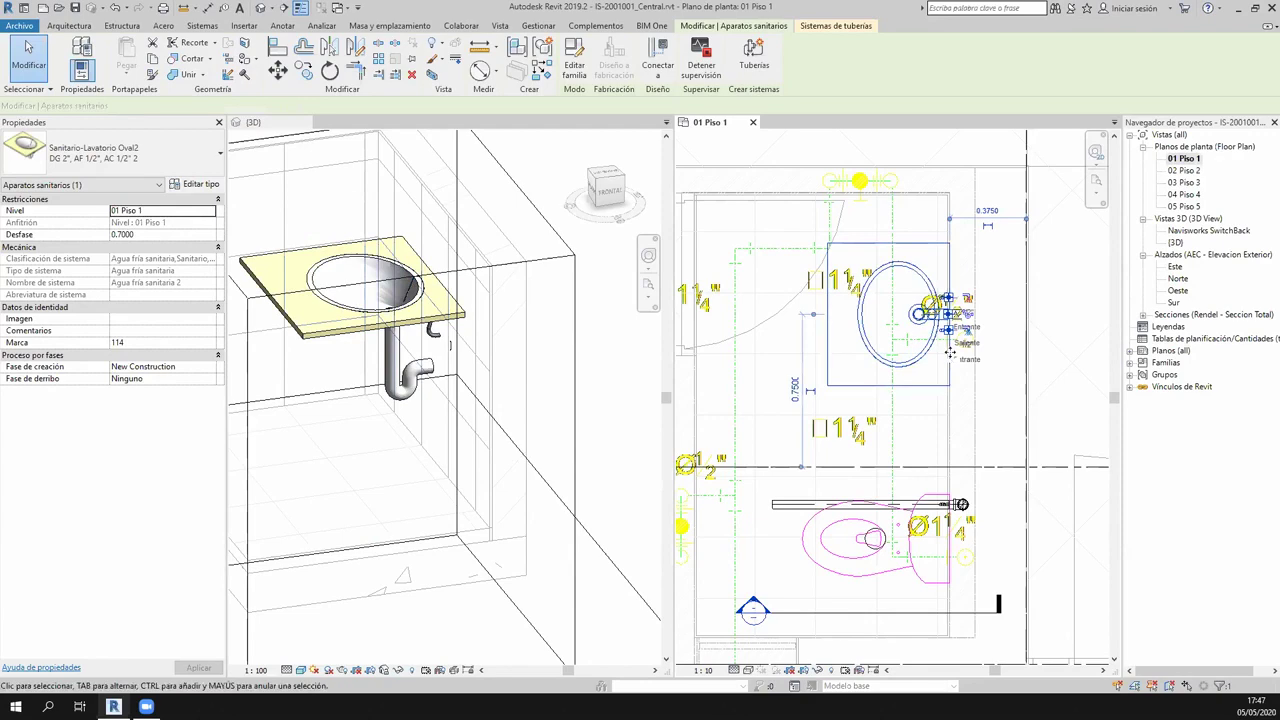
click(950, 352)
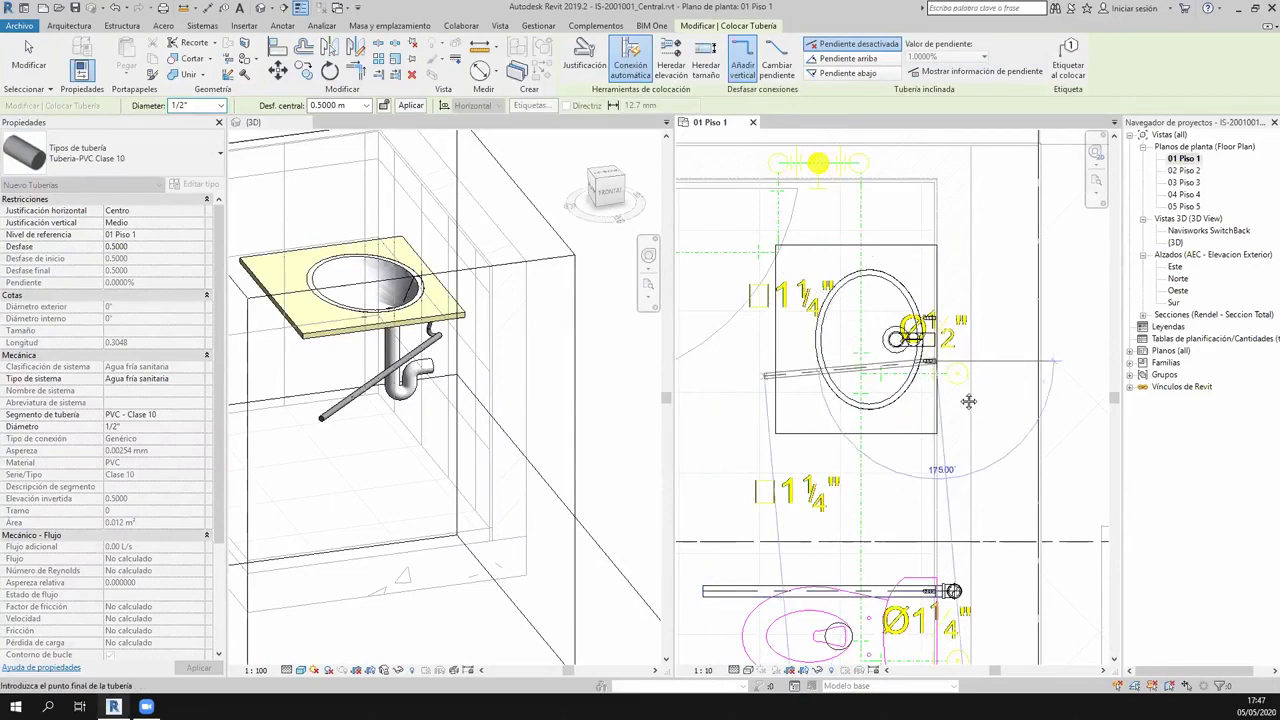
scroll(968, 401, up, 4)
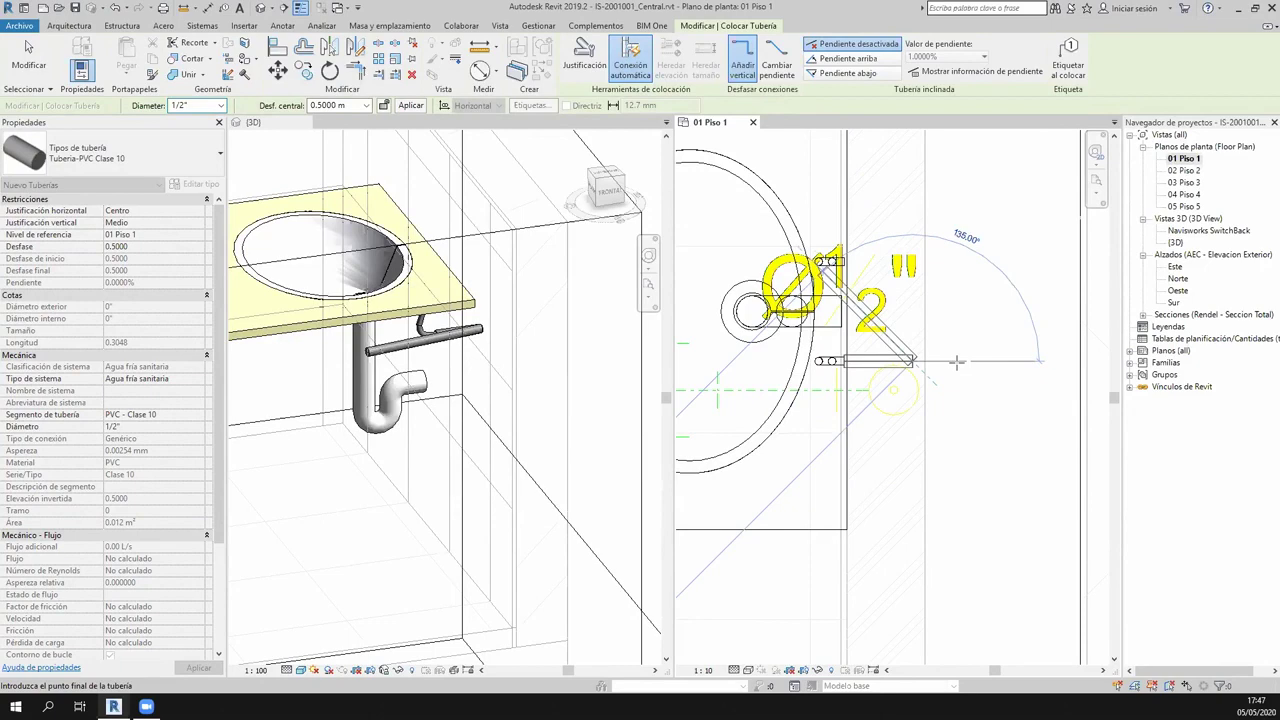
text(-0.1)
key(Return)
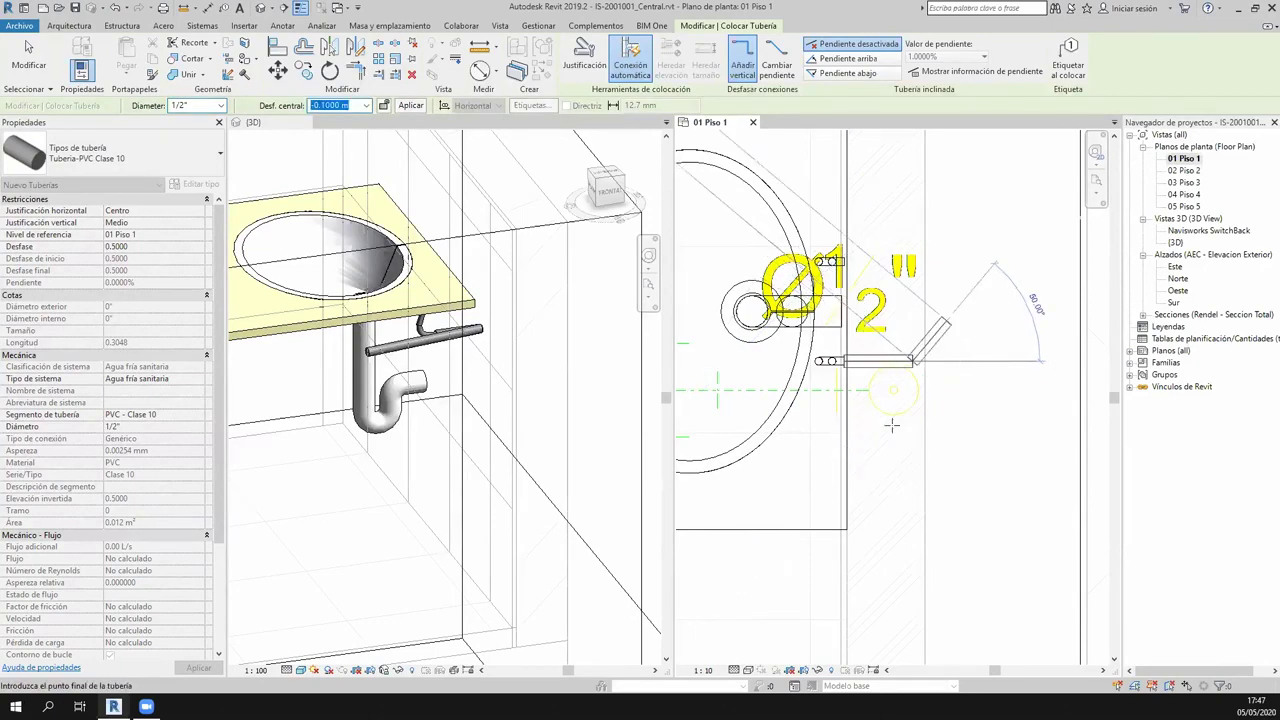
scroll(962, 376, down, 1)
scroll(900, 360, down, 1)
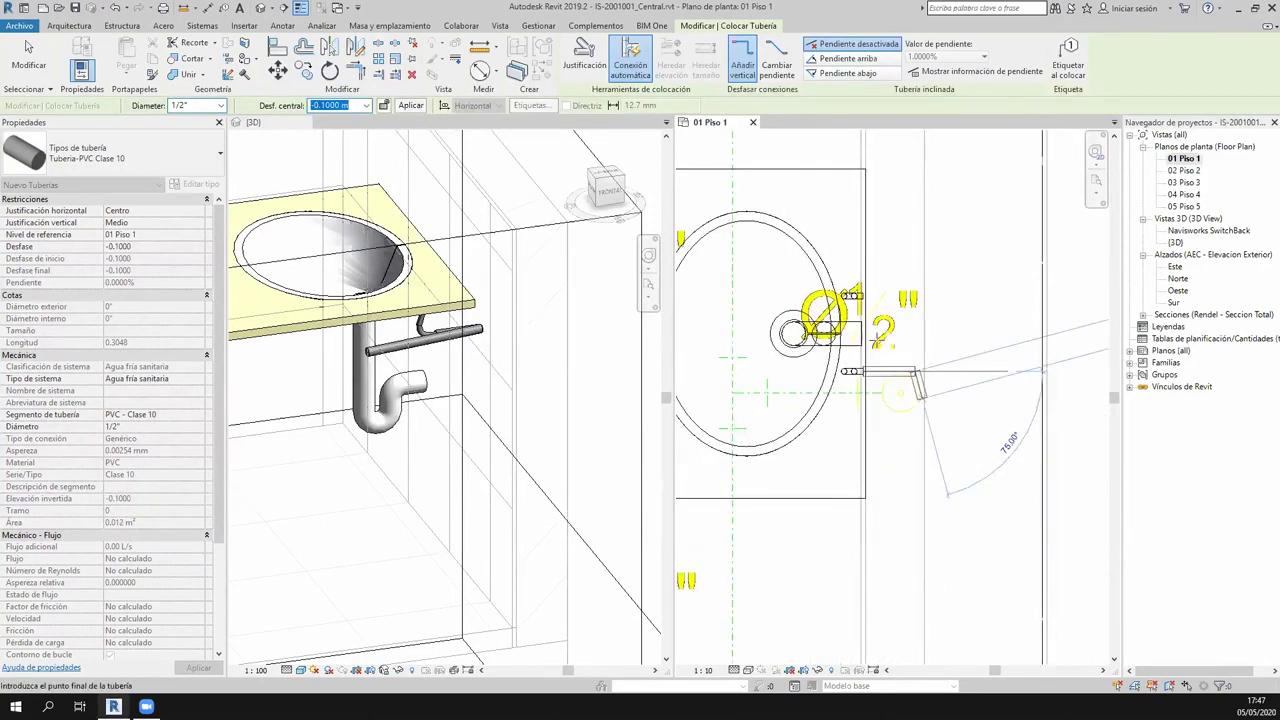
scroll(850, 350, down, 1)
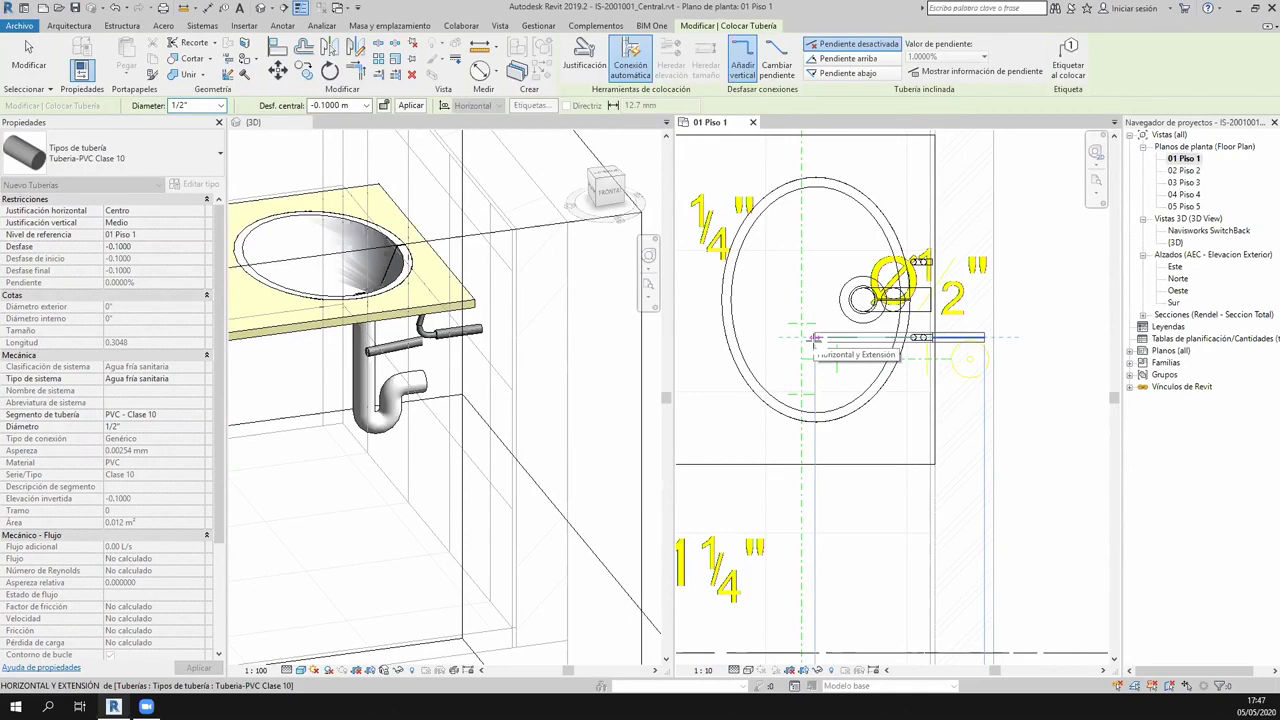
click(815, 338)
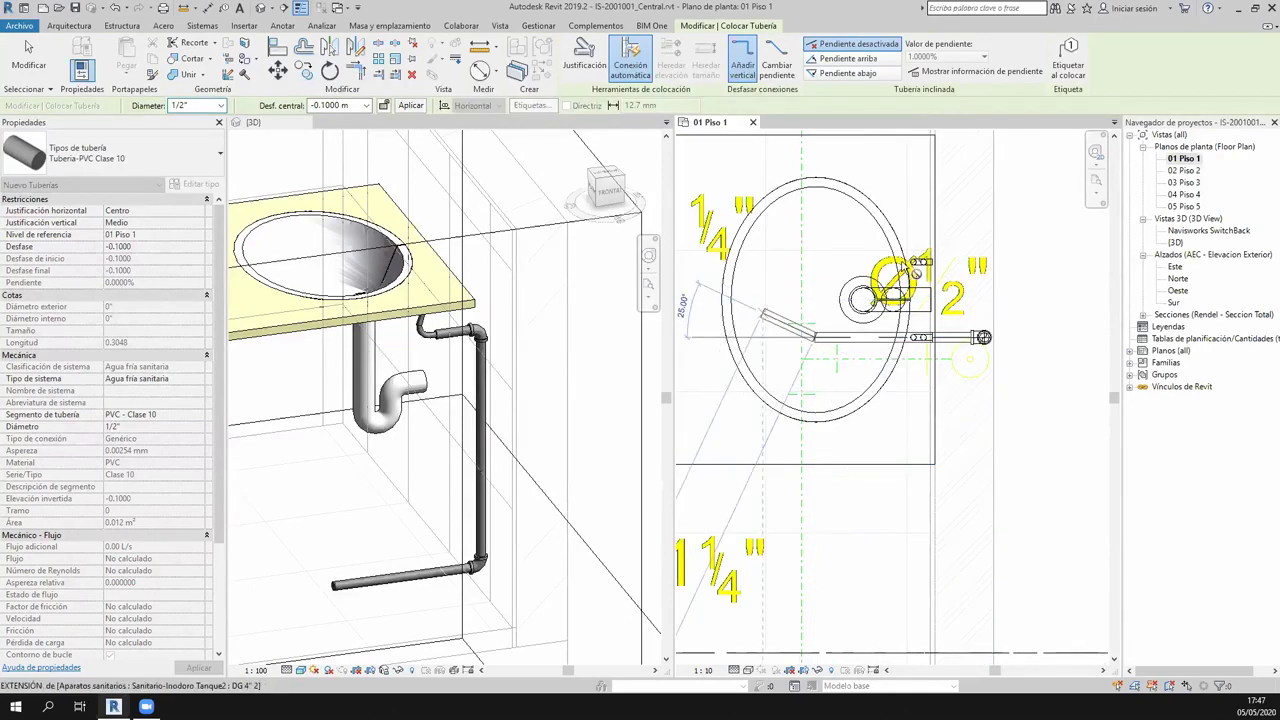
key(Escape)
click(442, 435)
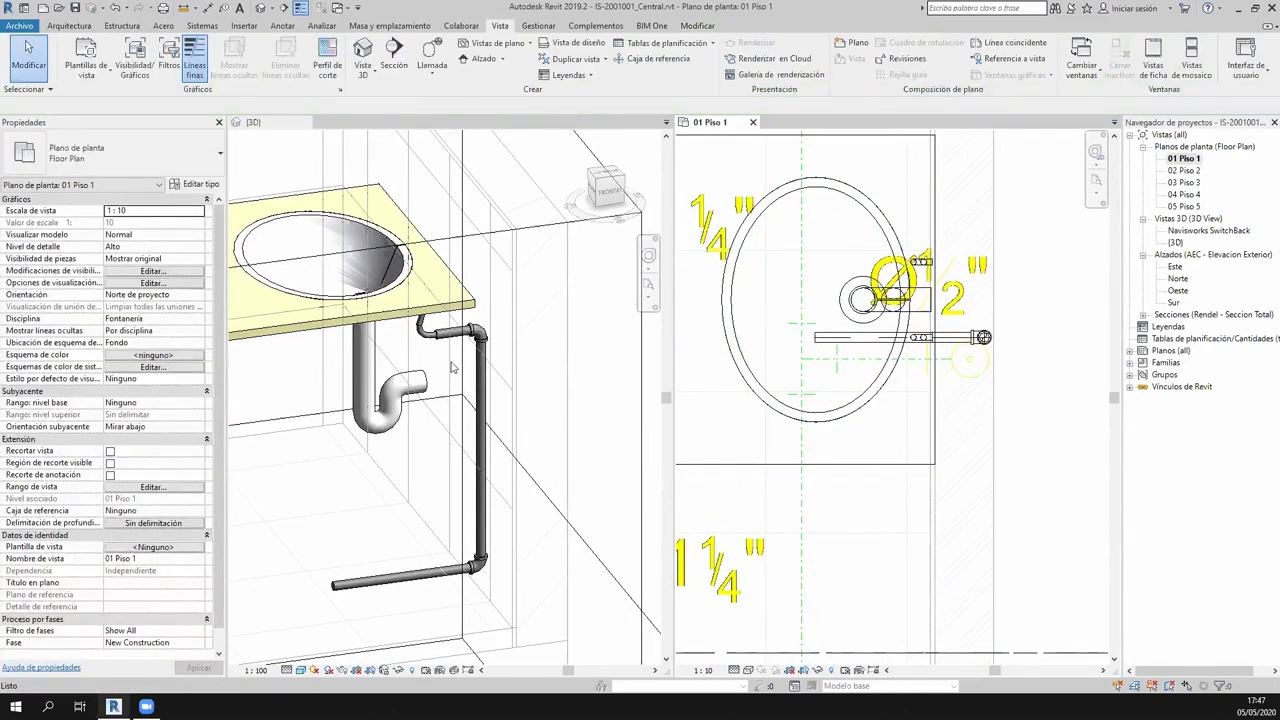
click(422, 583)
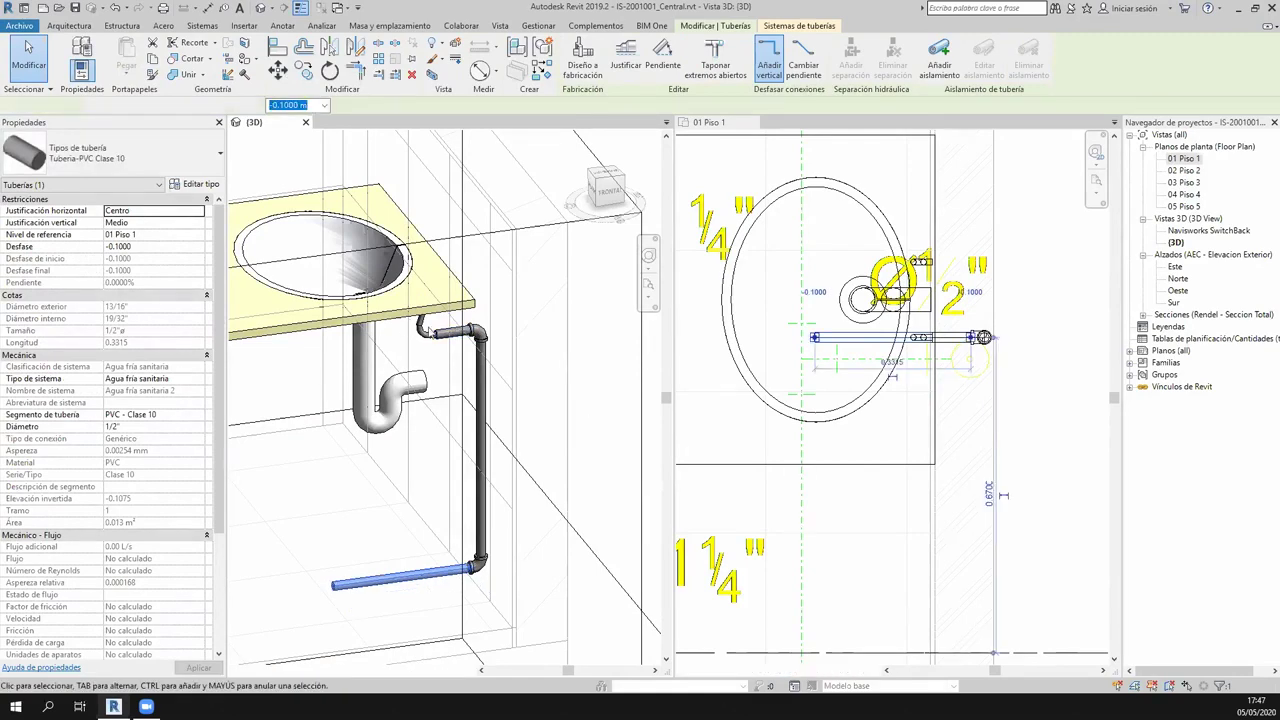
click(985, 350)
click(1060, 340)
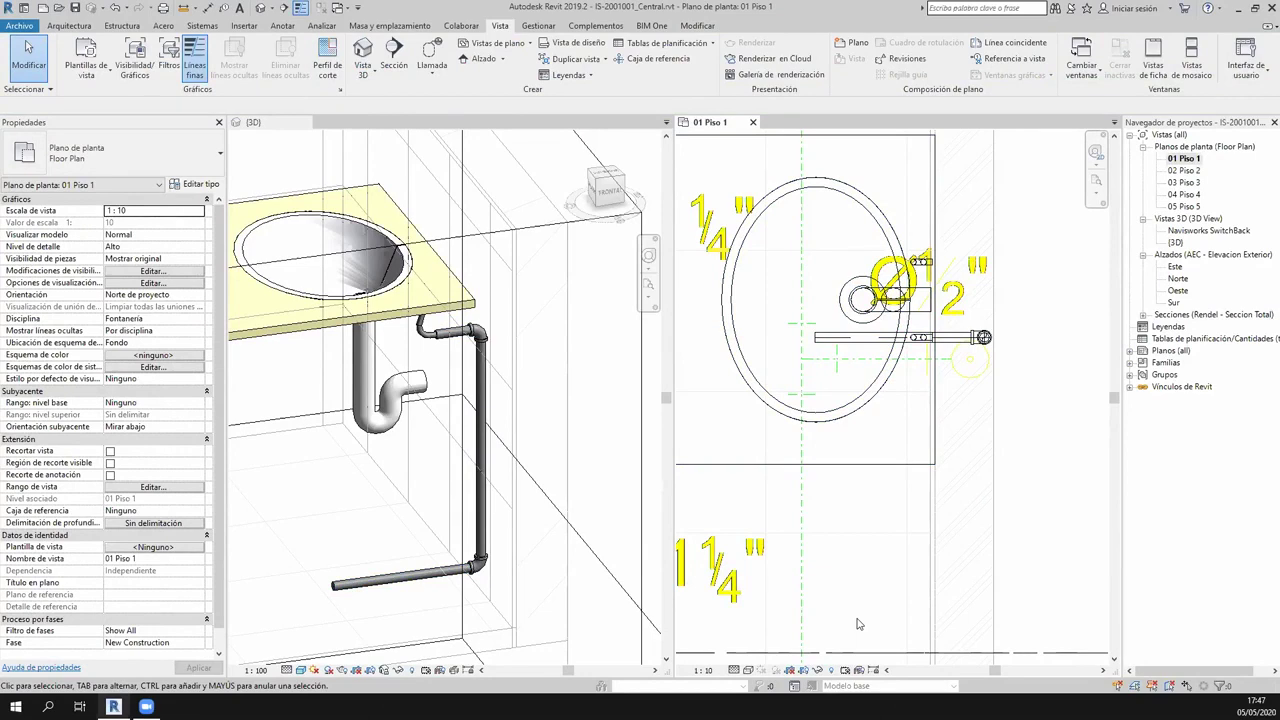
click(480, 372)
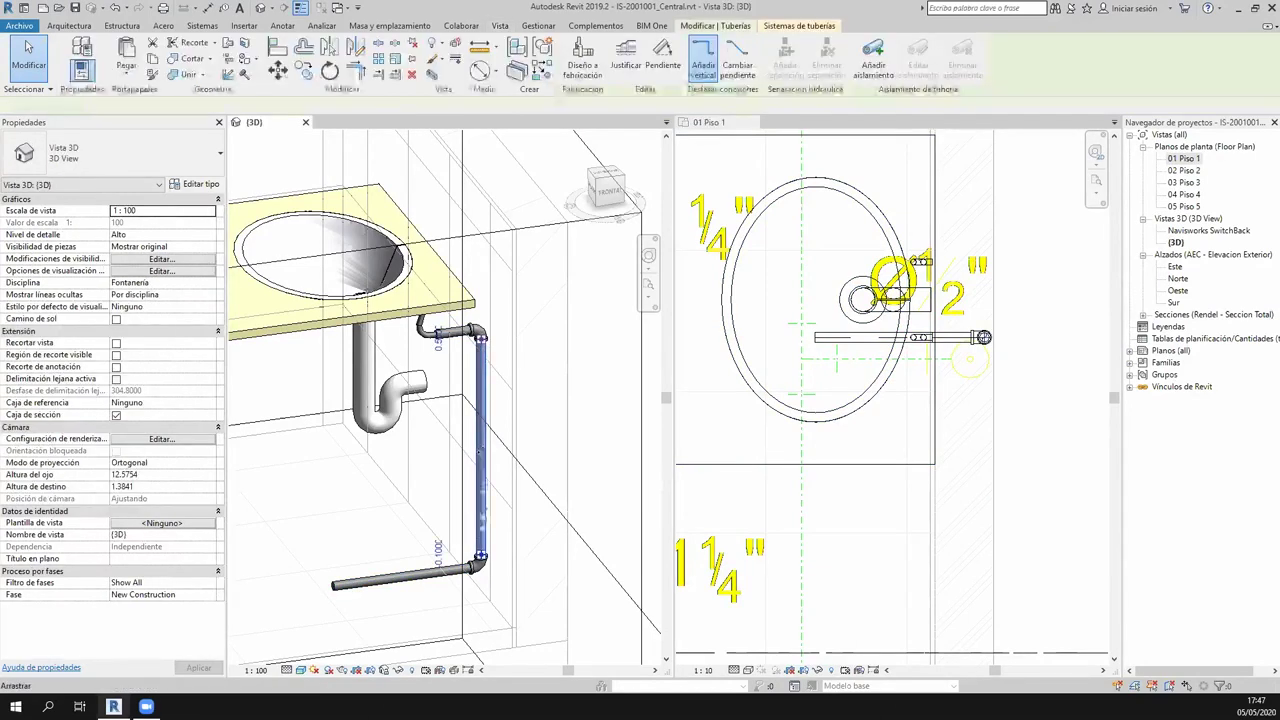
click(479, 368)
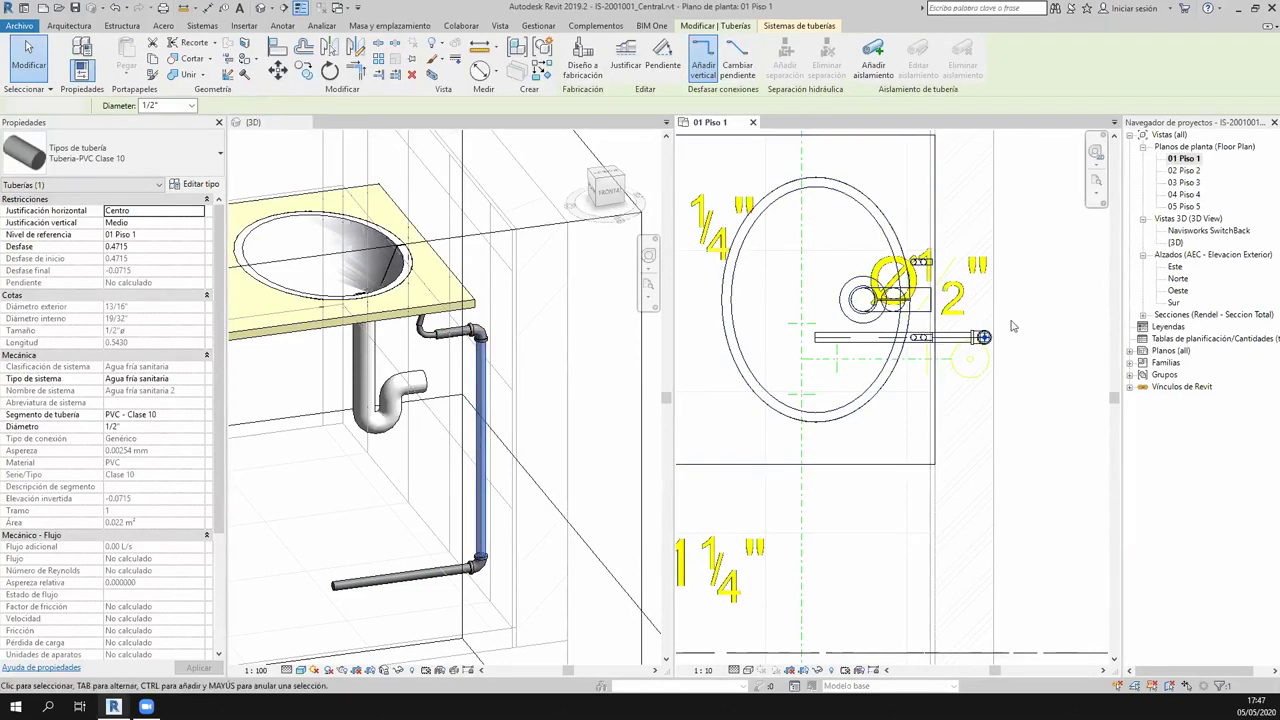
click(862, 398)
scroll(862, 398, down, 2)
middle_drag(862, 398, 757, 457)
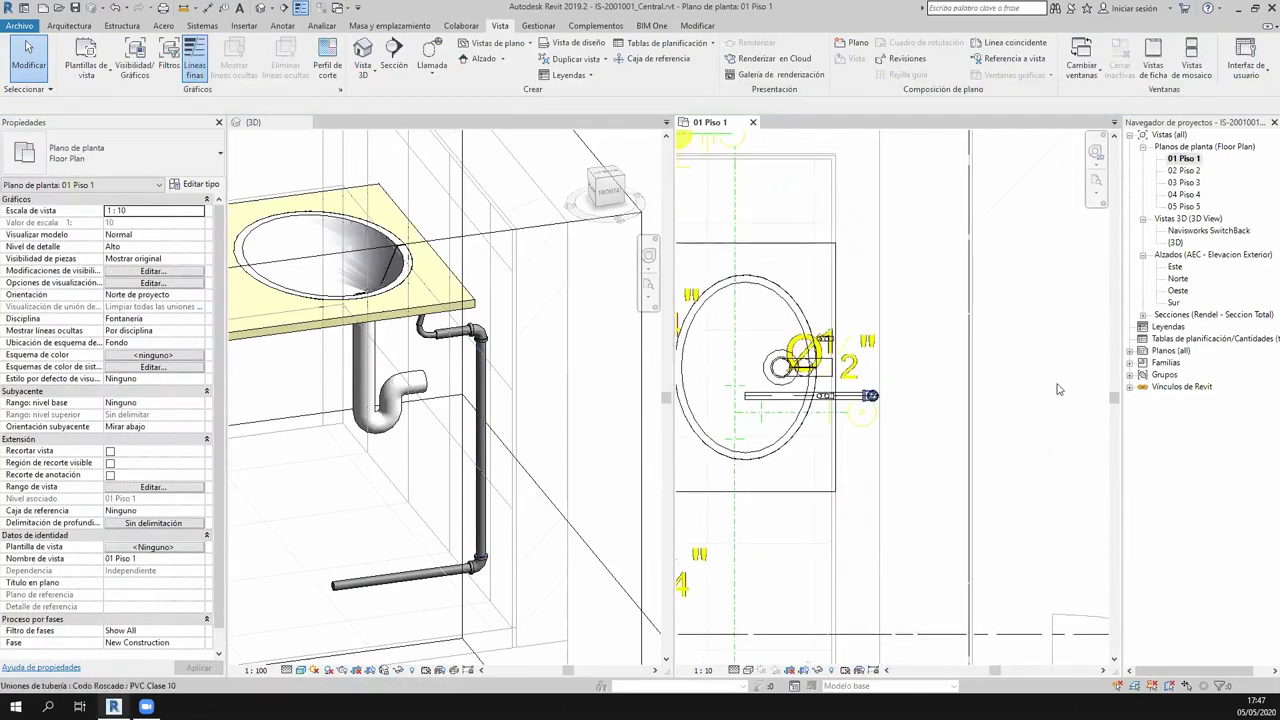
click(757, 457)
click(1035, 535)
scroll(1035, 535, down, 2)
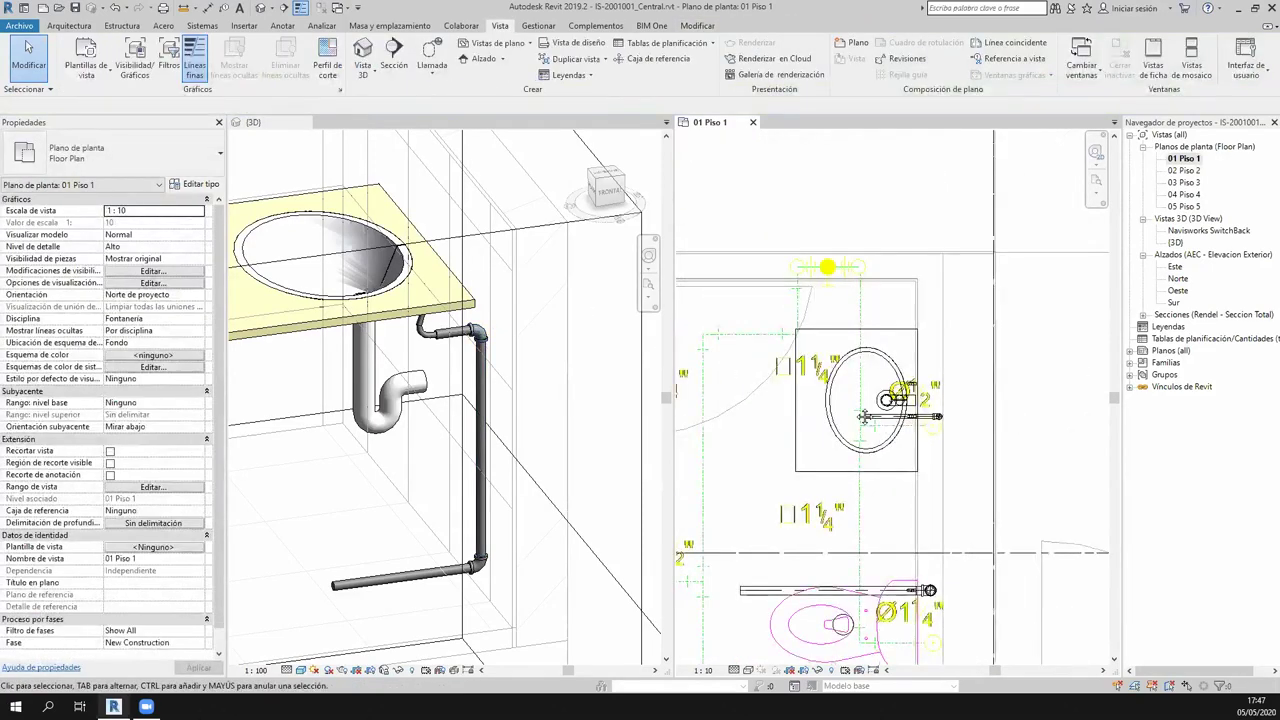
middle_drag(1035, 535, 697, 538)
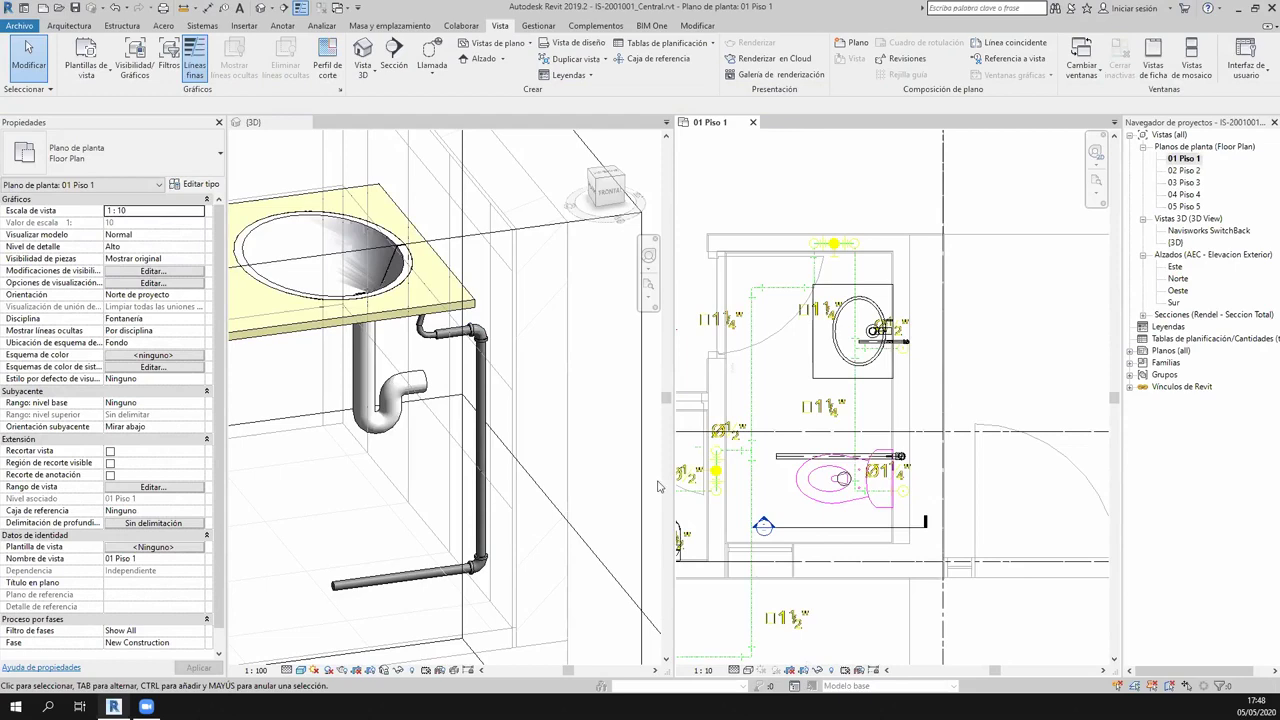
scroll(842, 276, up, 3)
click(930, 422)
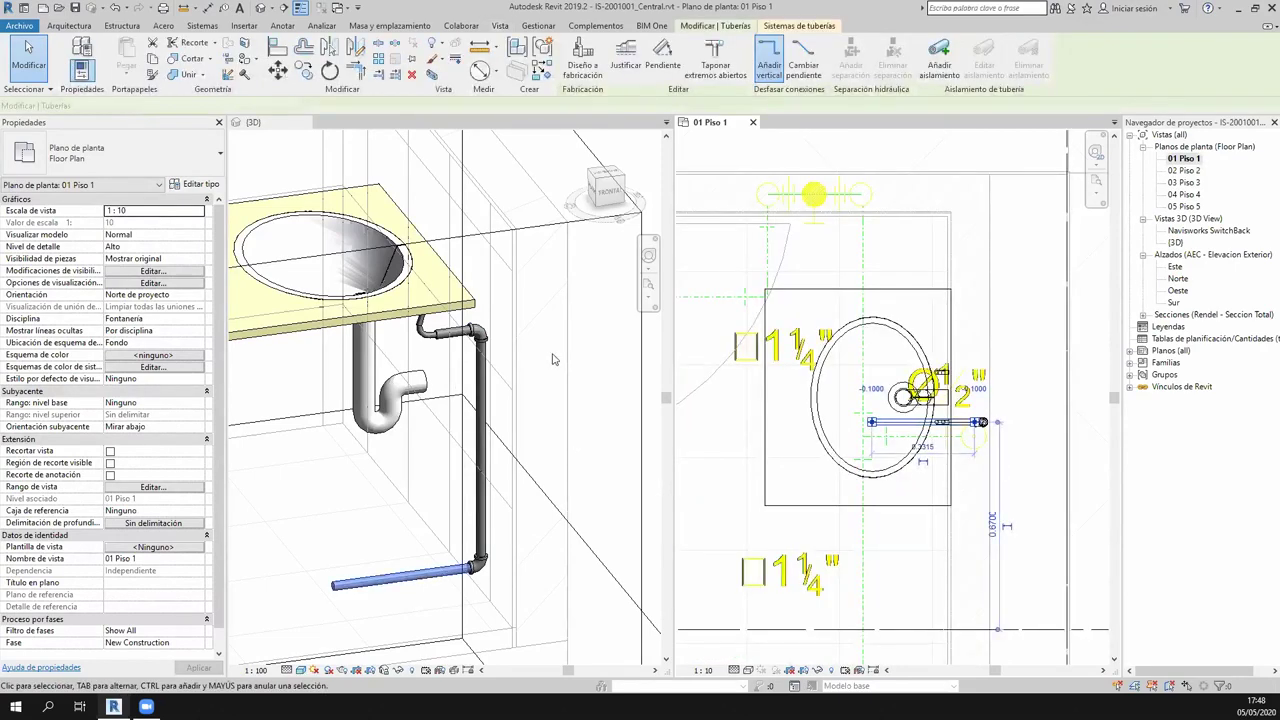
scroll(458, 465, down, 5)
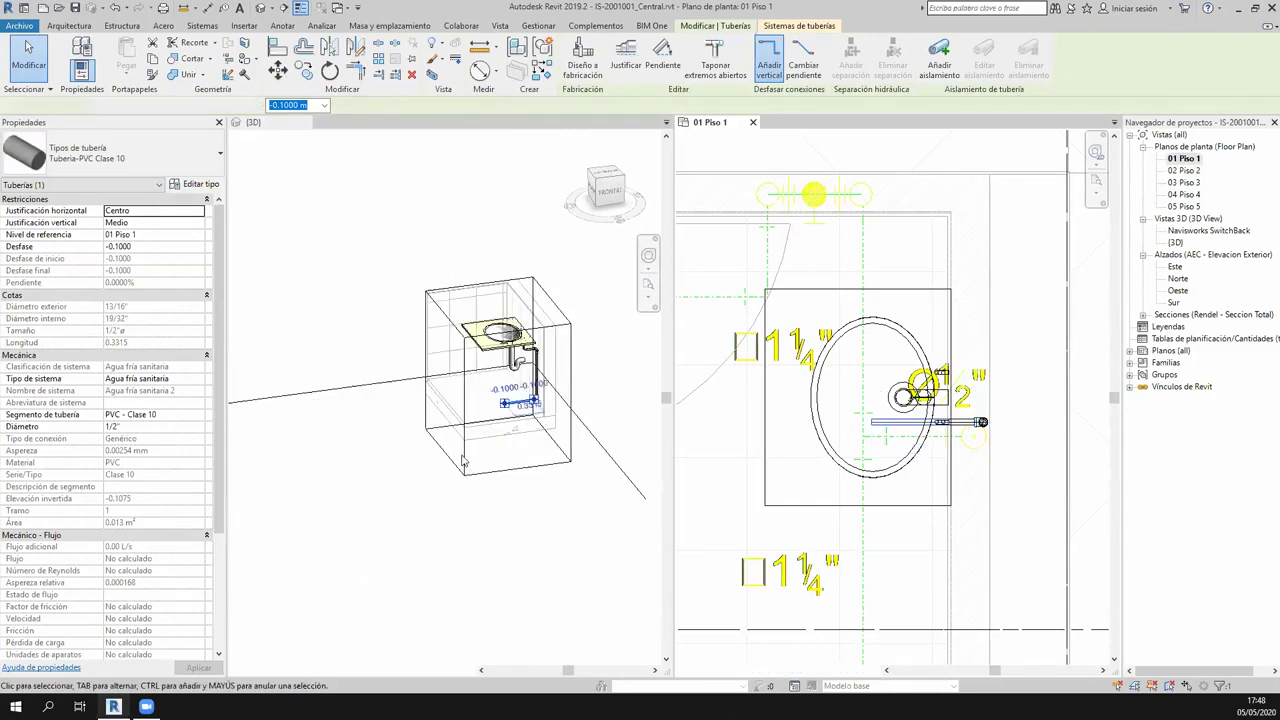
Stretch the 3D section box to enclose the lavatory, toilet and second basin.
click(452, 399)
click(446, 384)
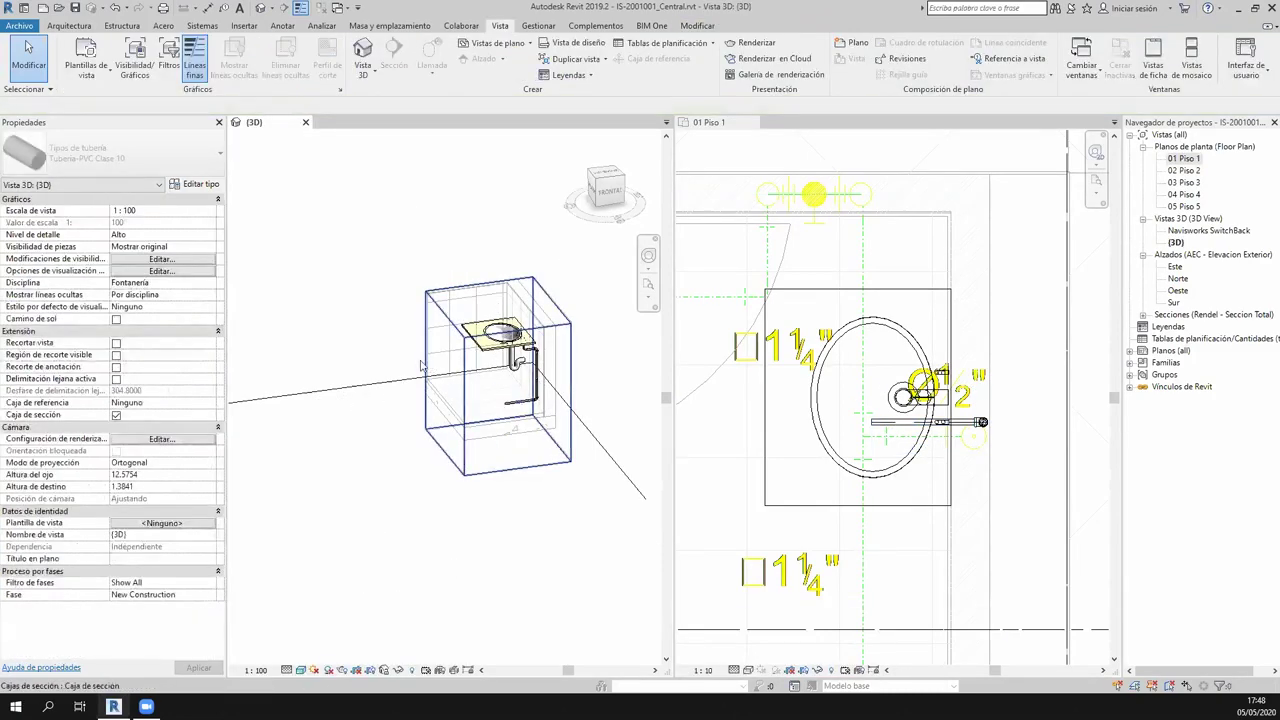
drag(446, 384, 433, 392)
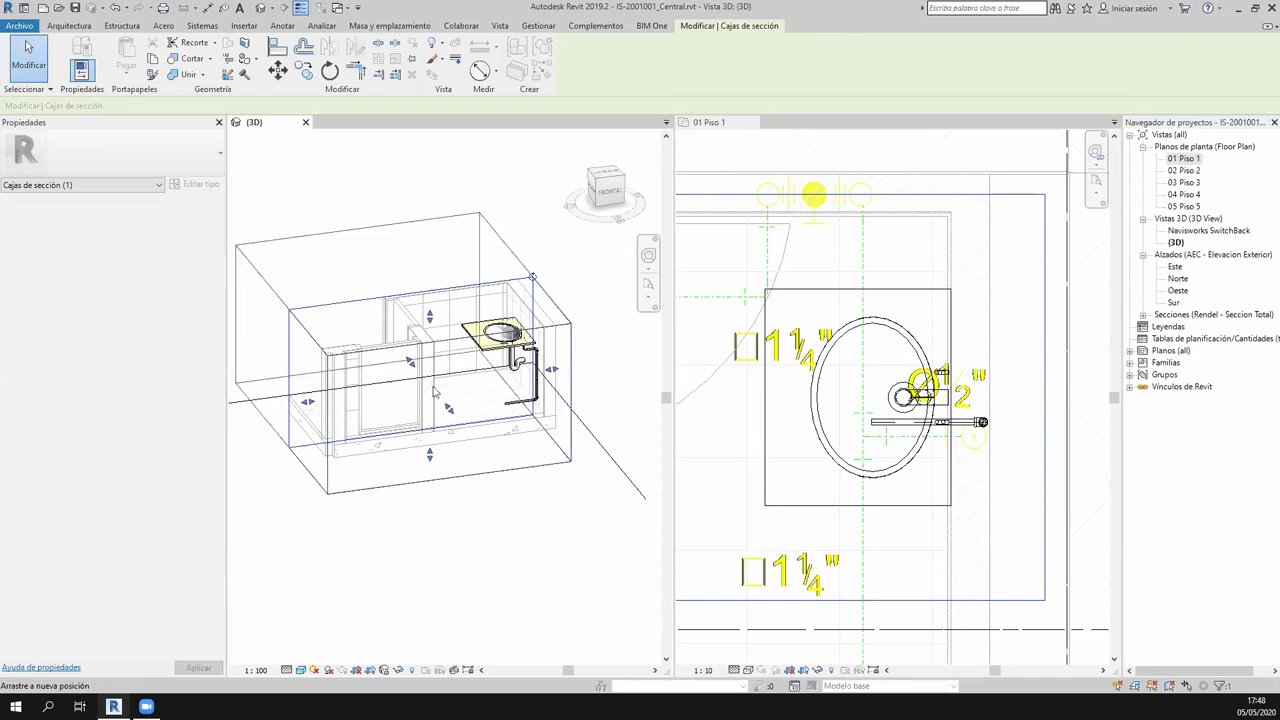
drag(433, 392, 452, 445)
click(410, 508)
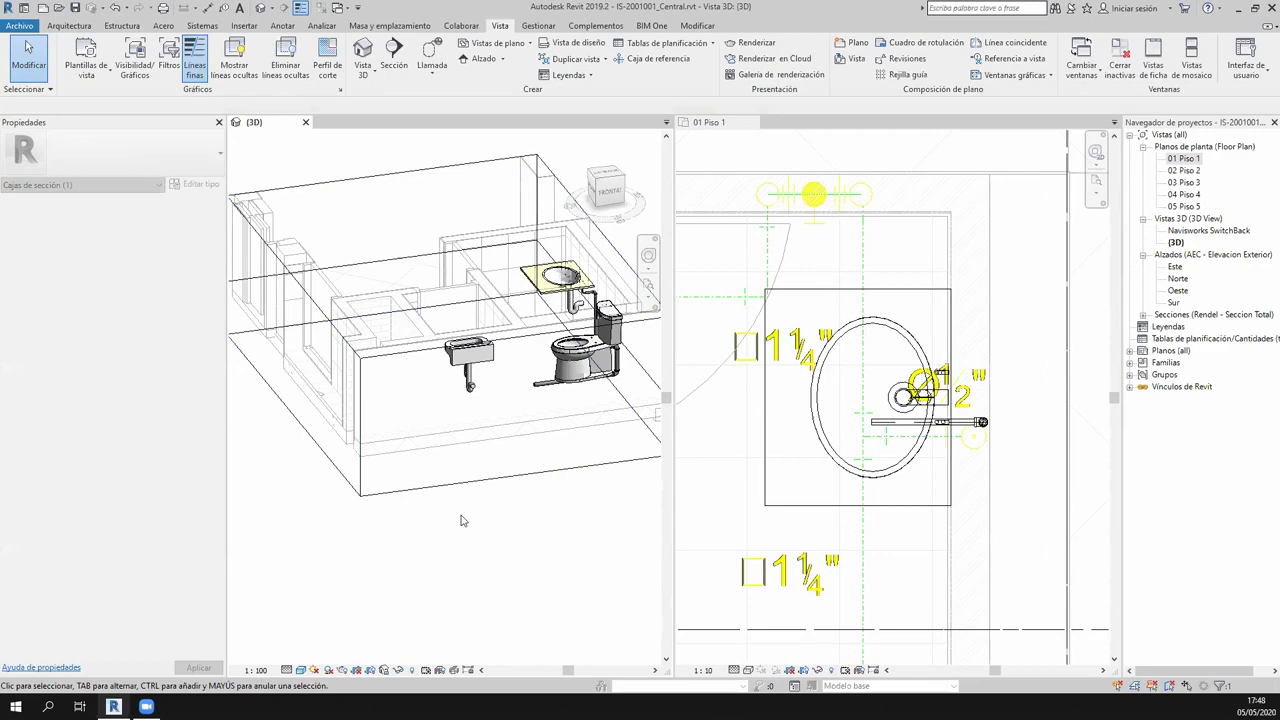
Hide walls in the 3D view's visibility settings and orbit around the fixtures.
key(v)
key(v)
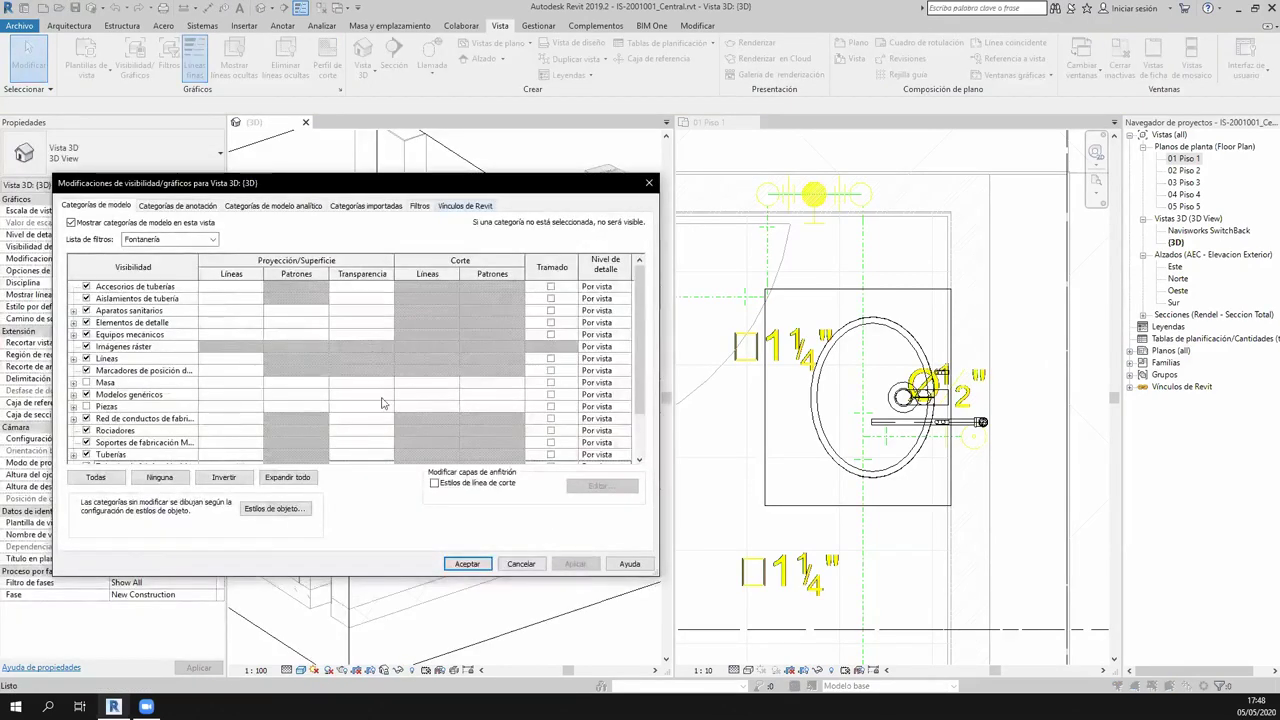
click(937, 563)
shift+middle_drag(532, 547, 408, 538)
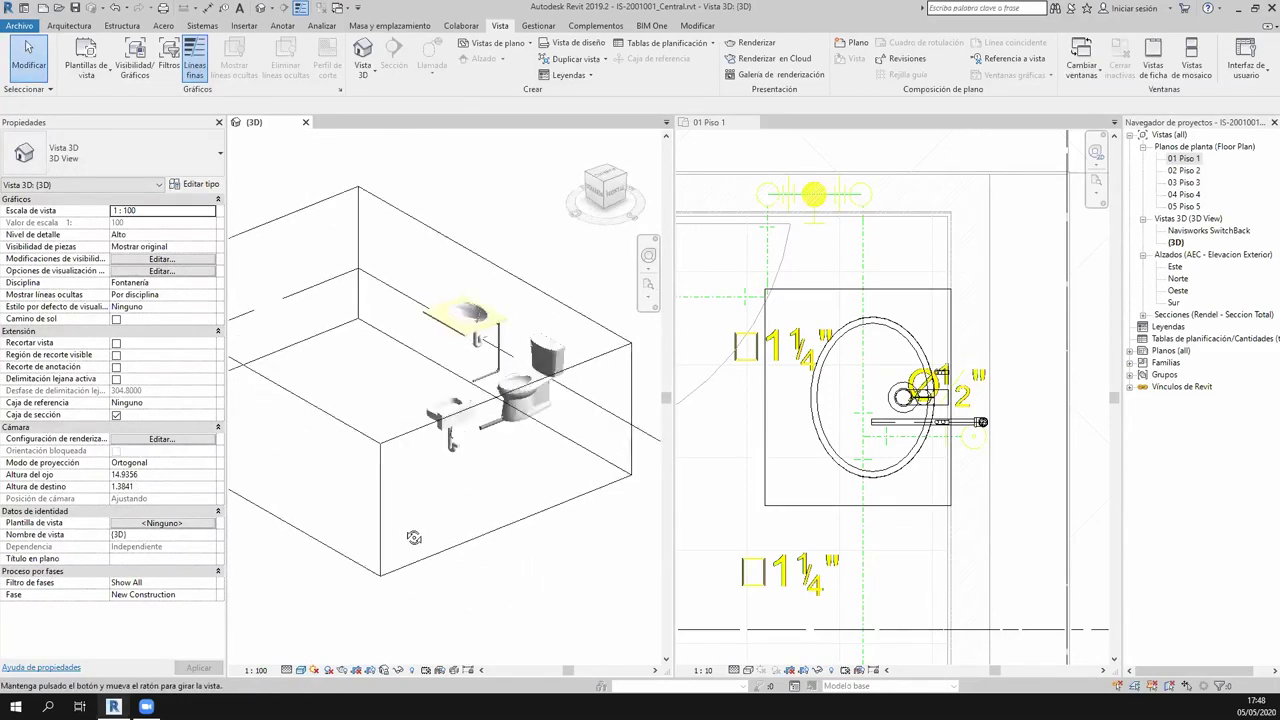
scroll(413, 537, up, 3)
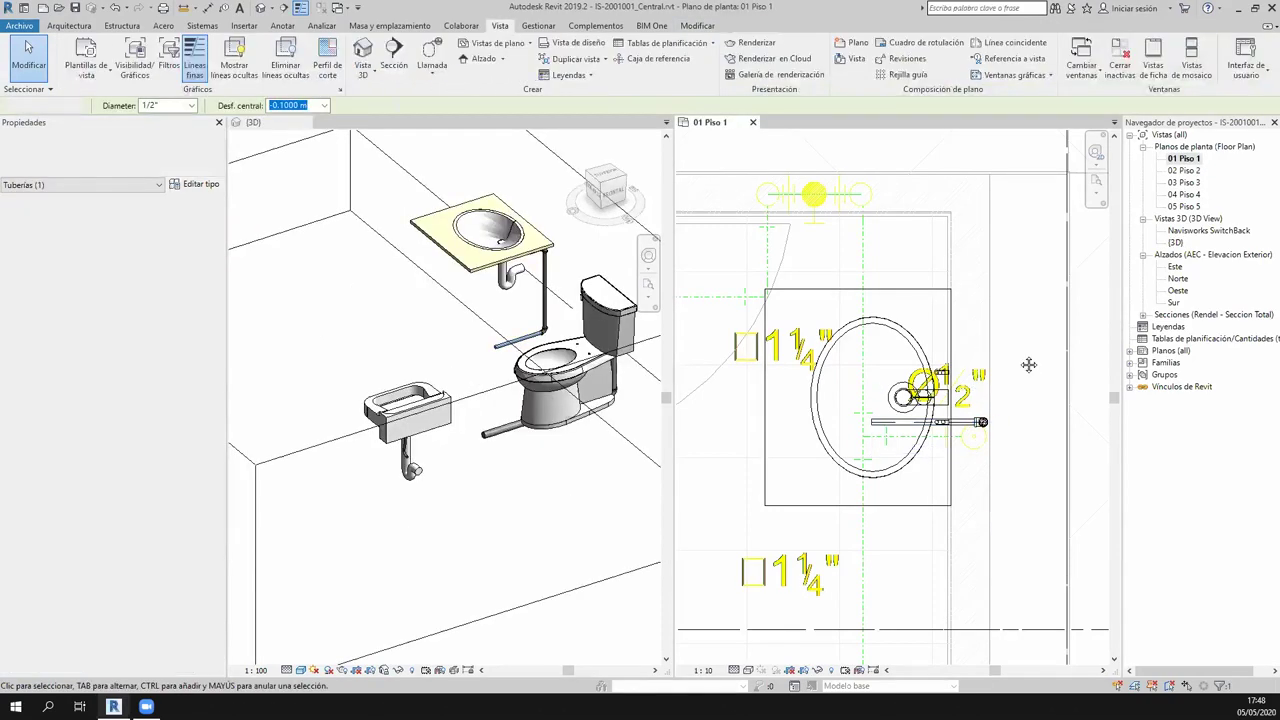
click(1030, 370)
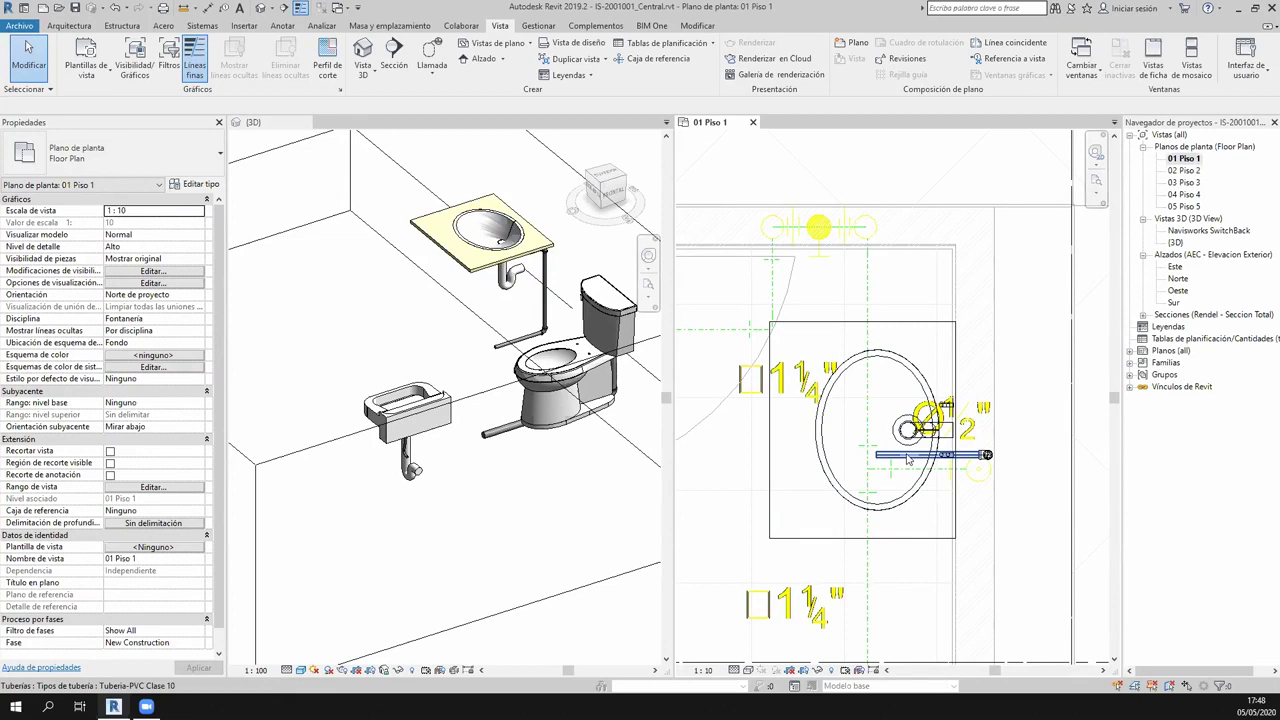
Start the Sistemas pipe tool with ½" PVC – Clase 10 at -0.1000 m, framing the toilet.
click(202, 25)
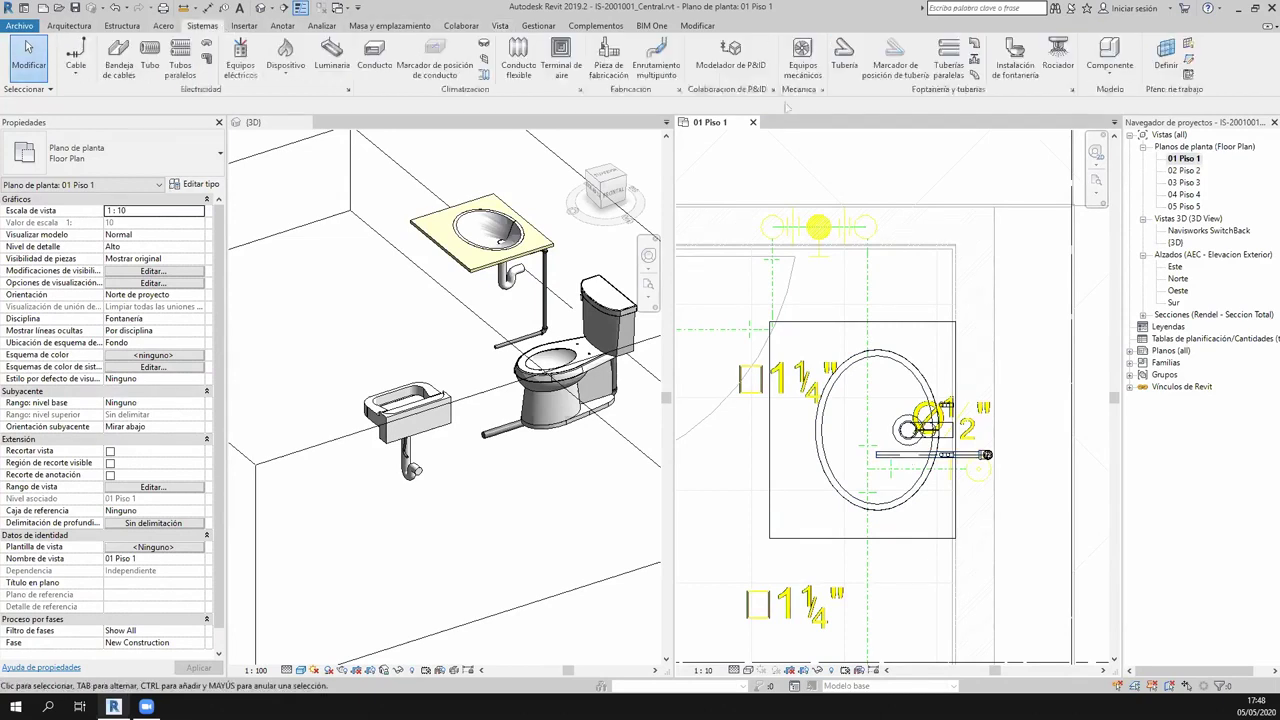
click(844, 55)
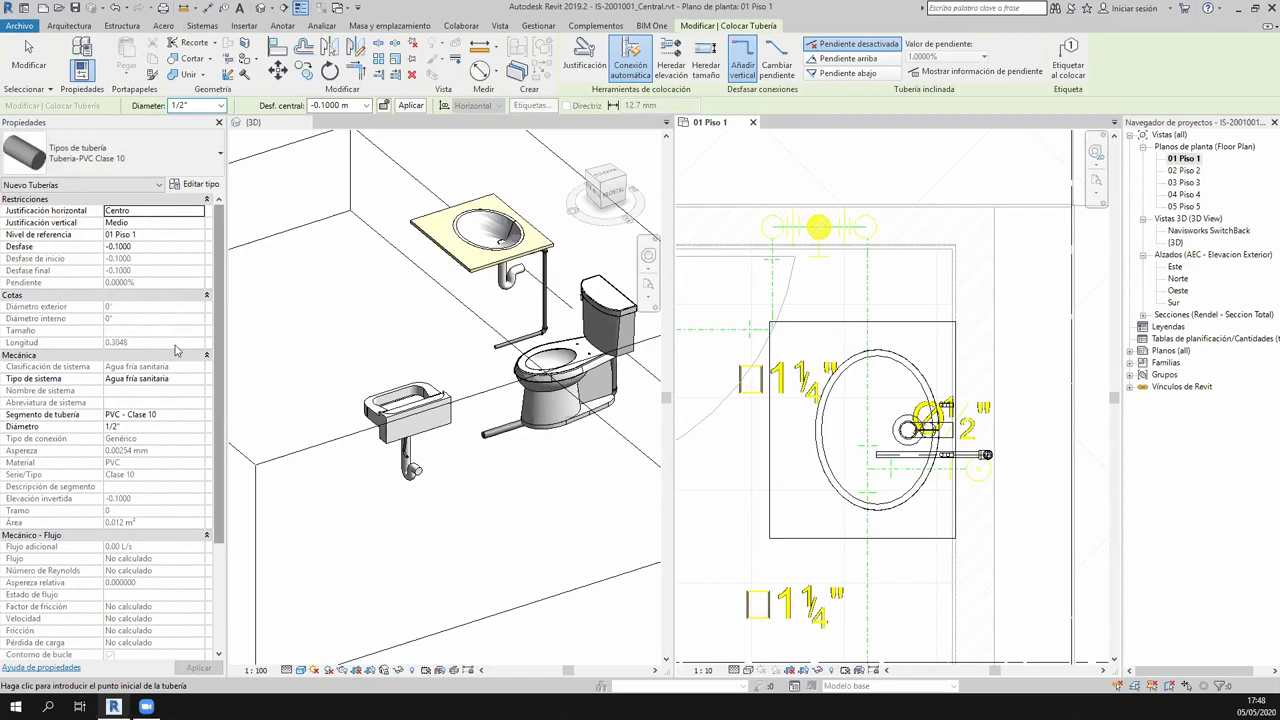
scroll(215, 407, down, 5)
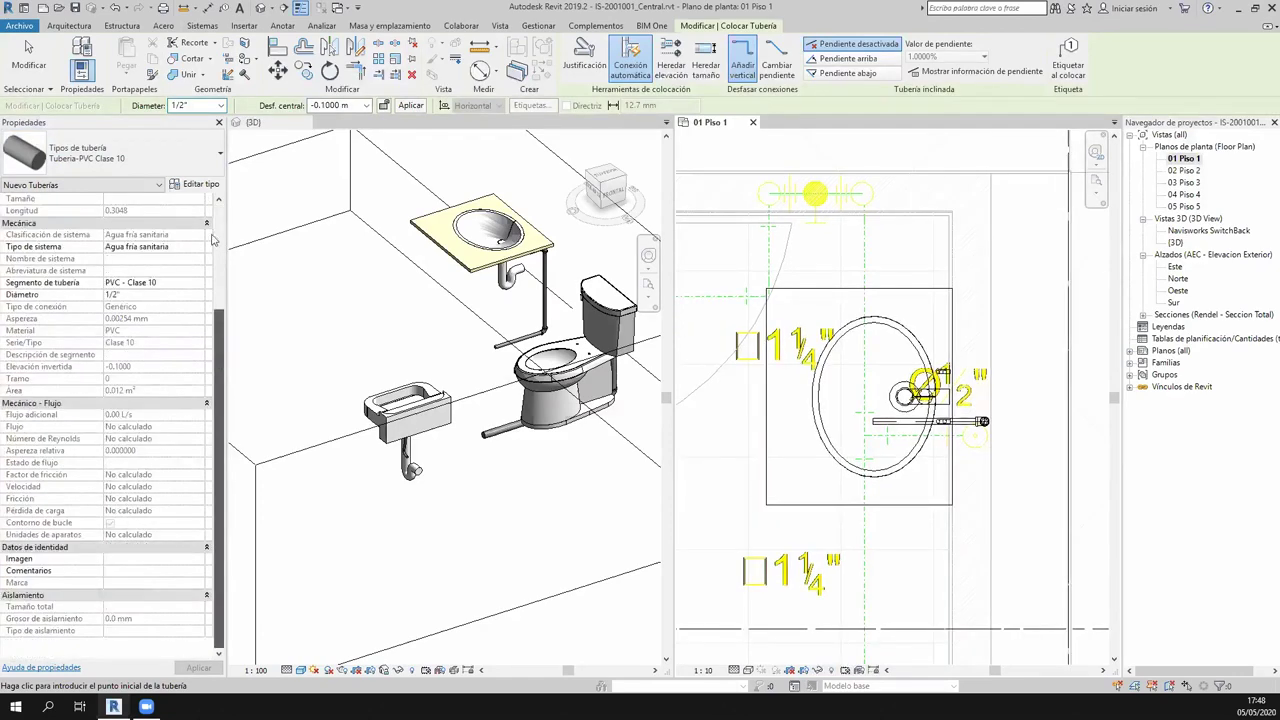
scroll(215, 300, up, 1)
scroll(222, 207, up, 5)
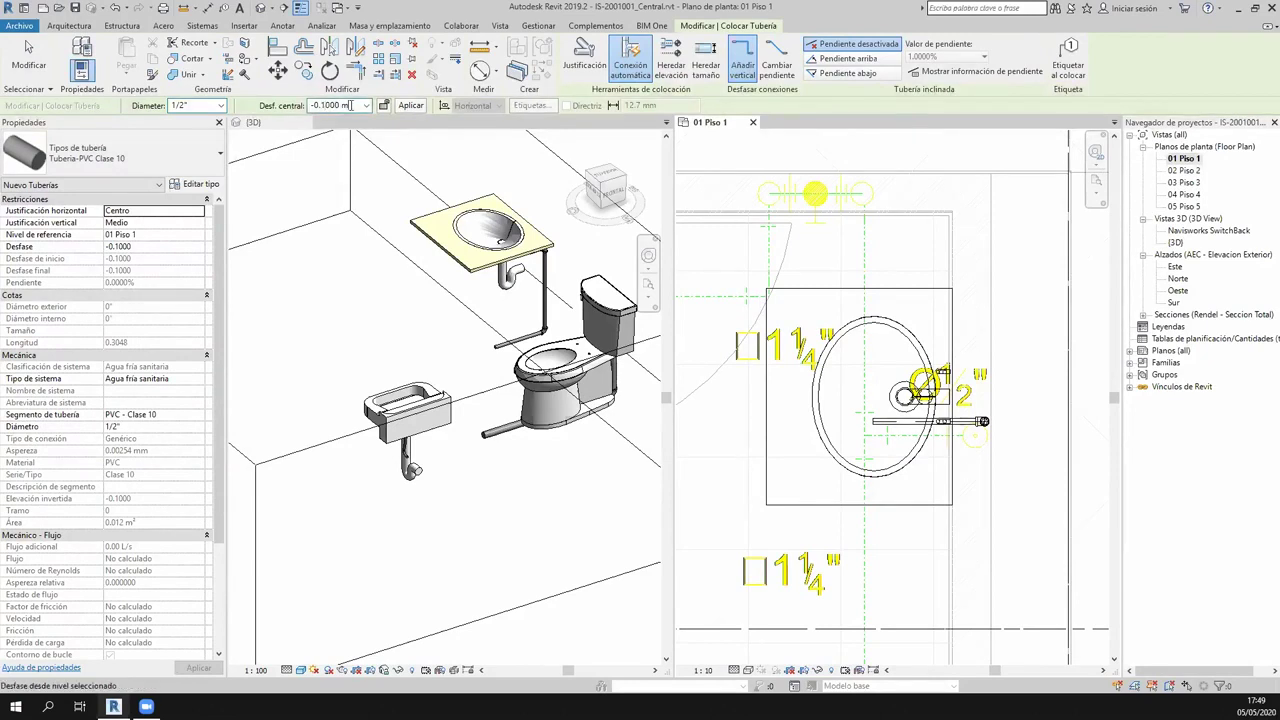
middle_drag(933, 665, 893, 585)
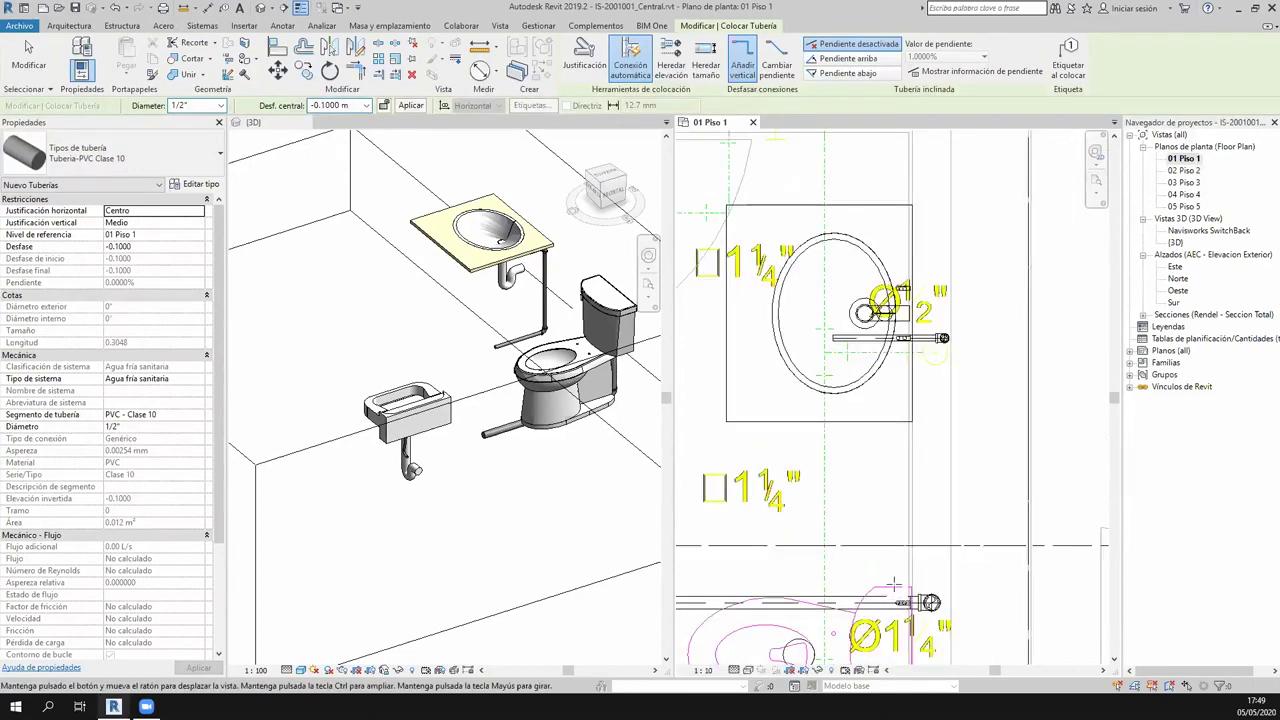
scroll(862, 288, down, 1)
scroll(862, 288, down, 1)
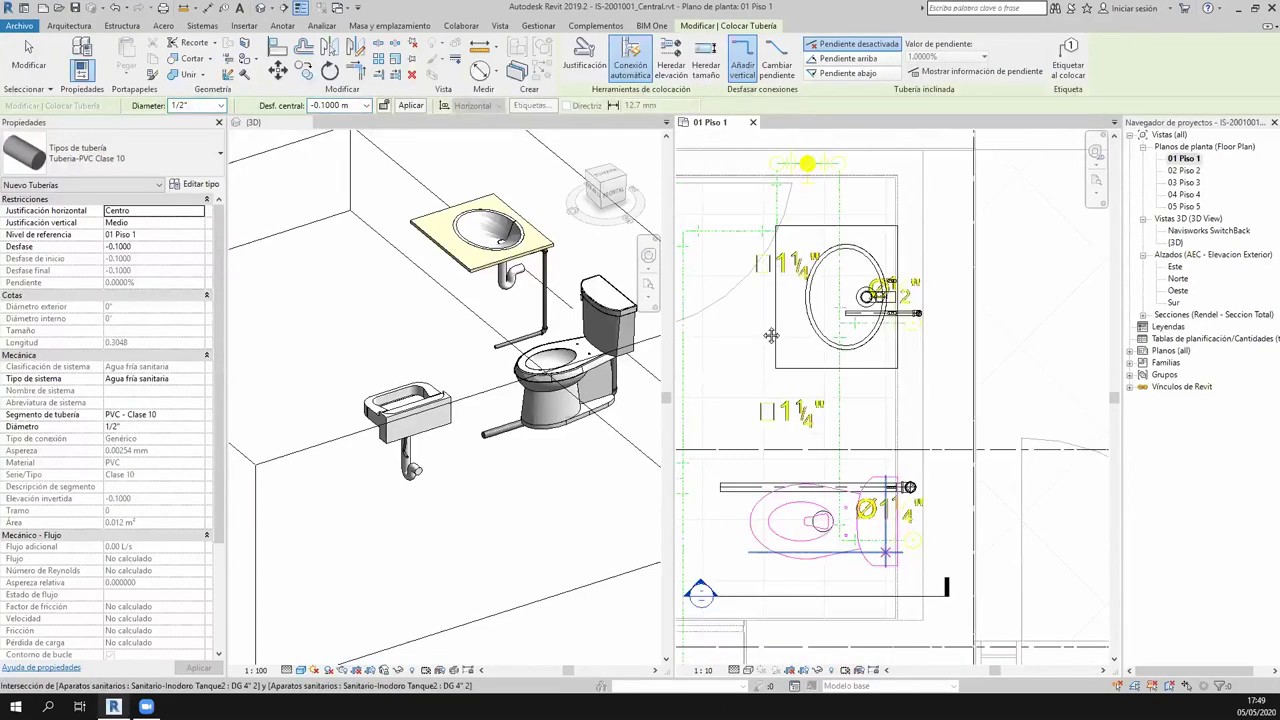
scroll(855, 405, up, 2)
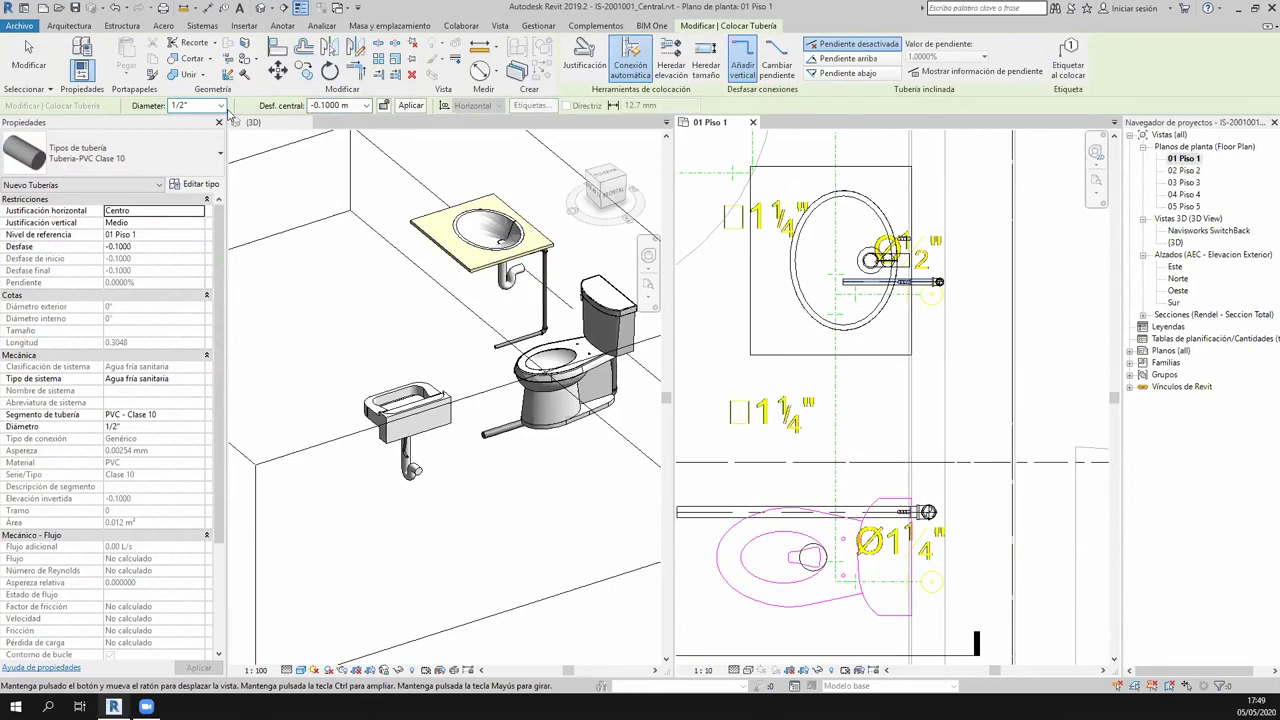
Start a 1 1/4" PVC pipe beside the washbasin supply at a 0.30 m offset.
scroll(228, 116, down, 3)
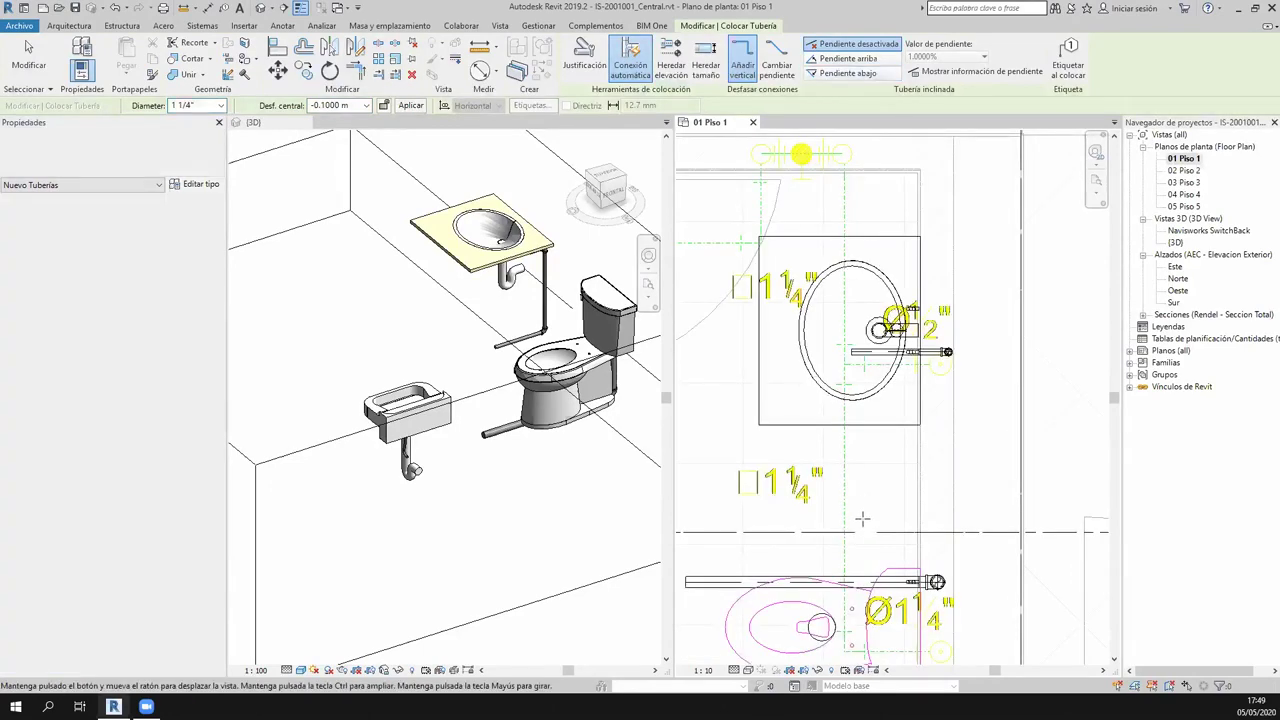
scroll(830, 530, up, 1)
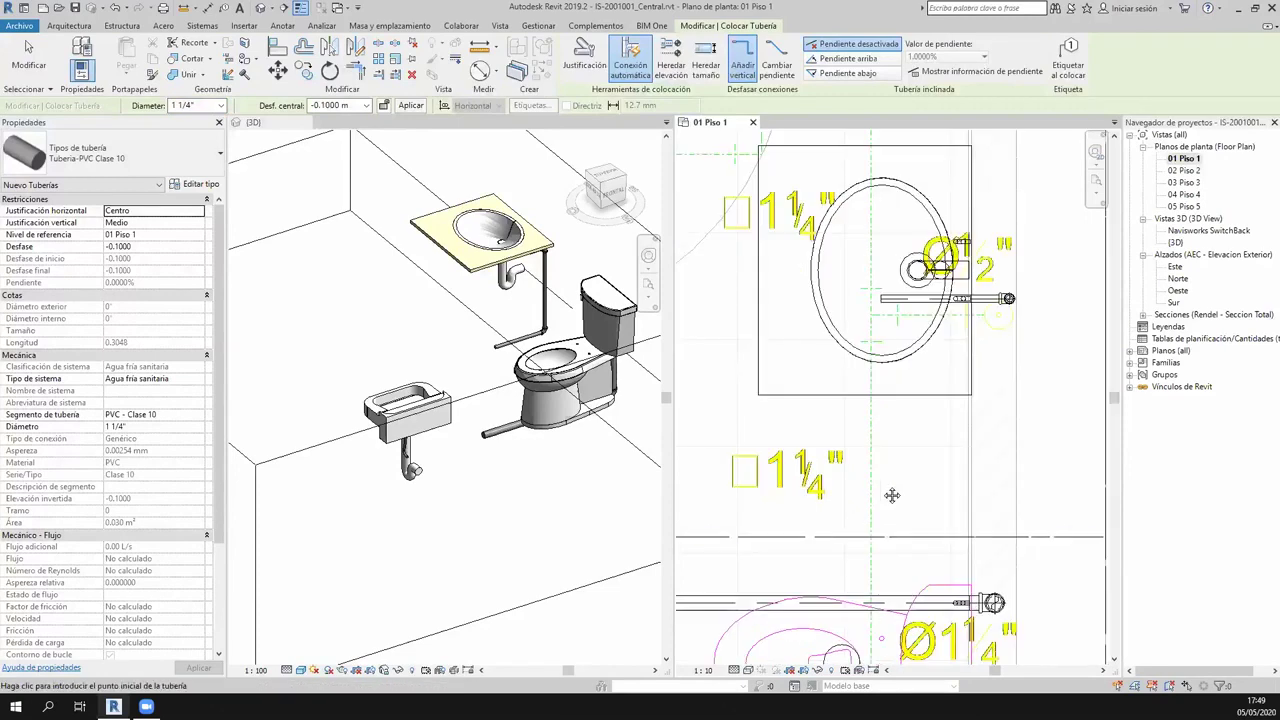
scroll(885, 489, up, 1)
scroll(885, 489, up, 1)
scroll(890, 500, up, 1)
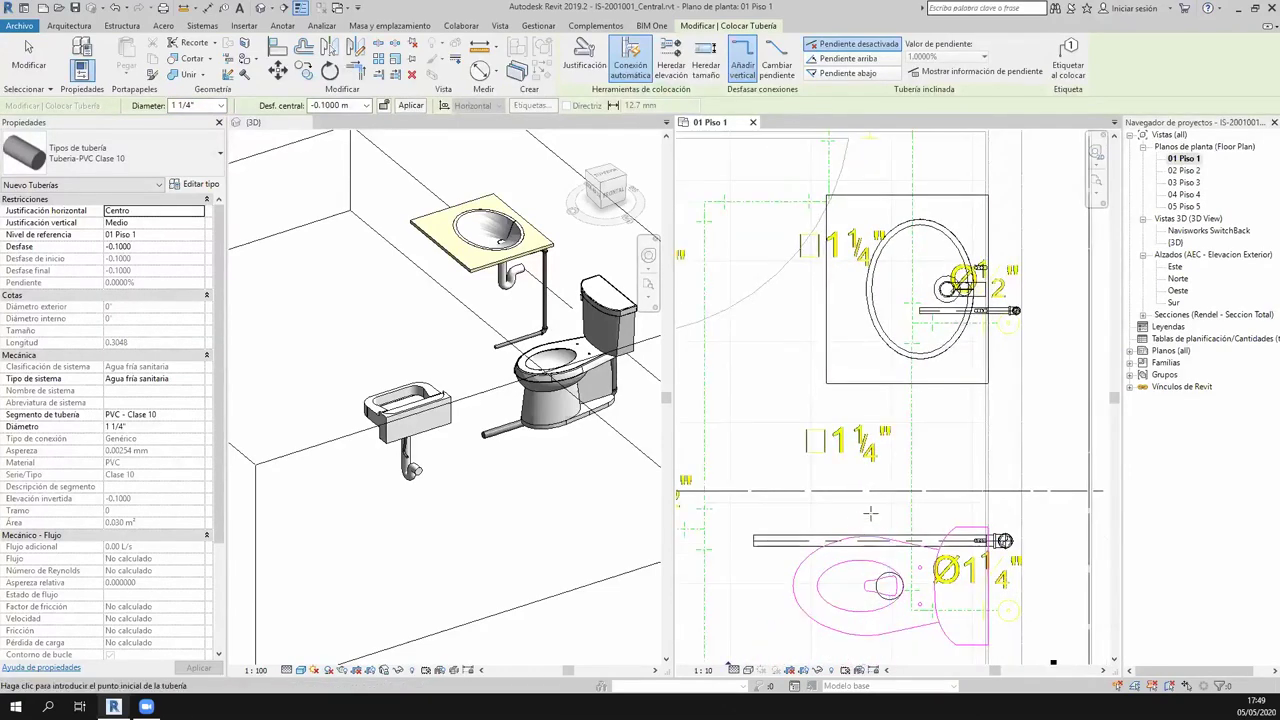
scroll(900, 510, up, 1)
scroll(905, 512, up, 1)
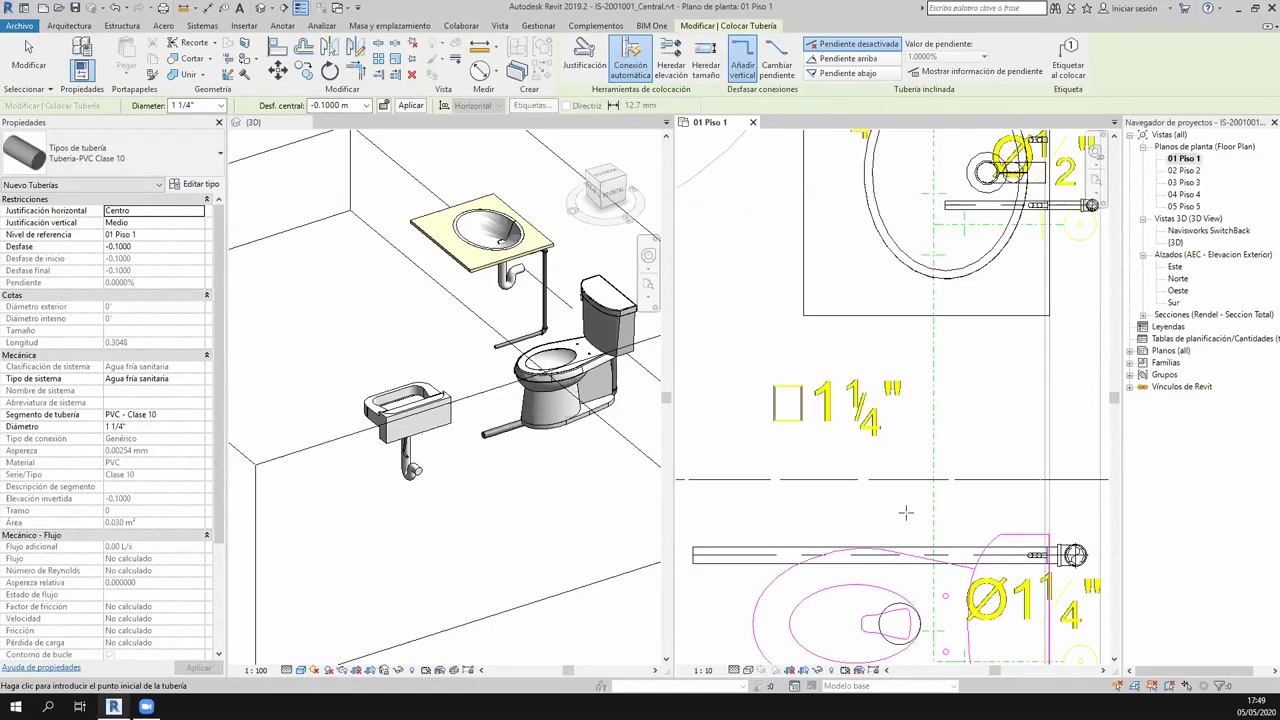
click(905, 512)
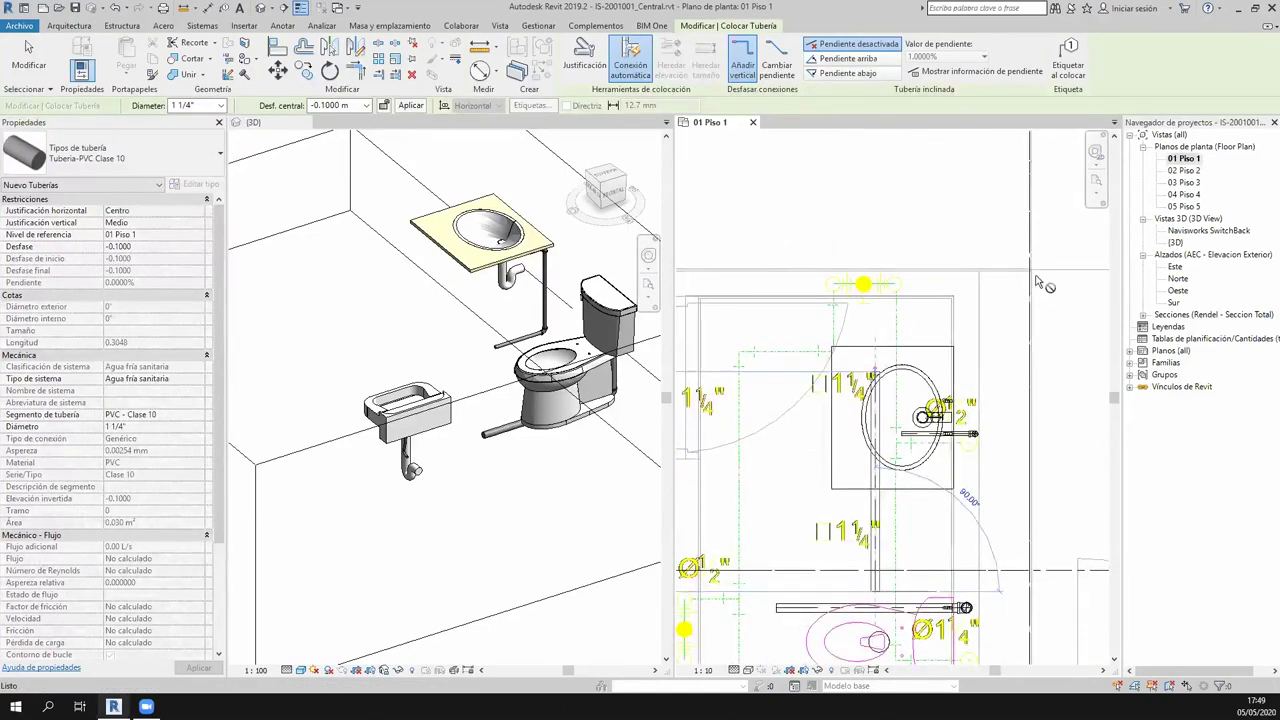
scroll(1000, 260, up, 2)
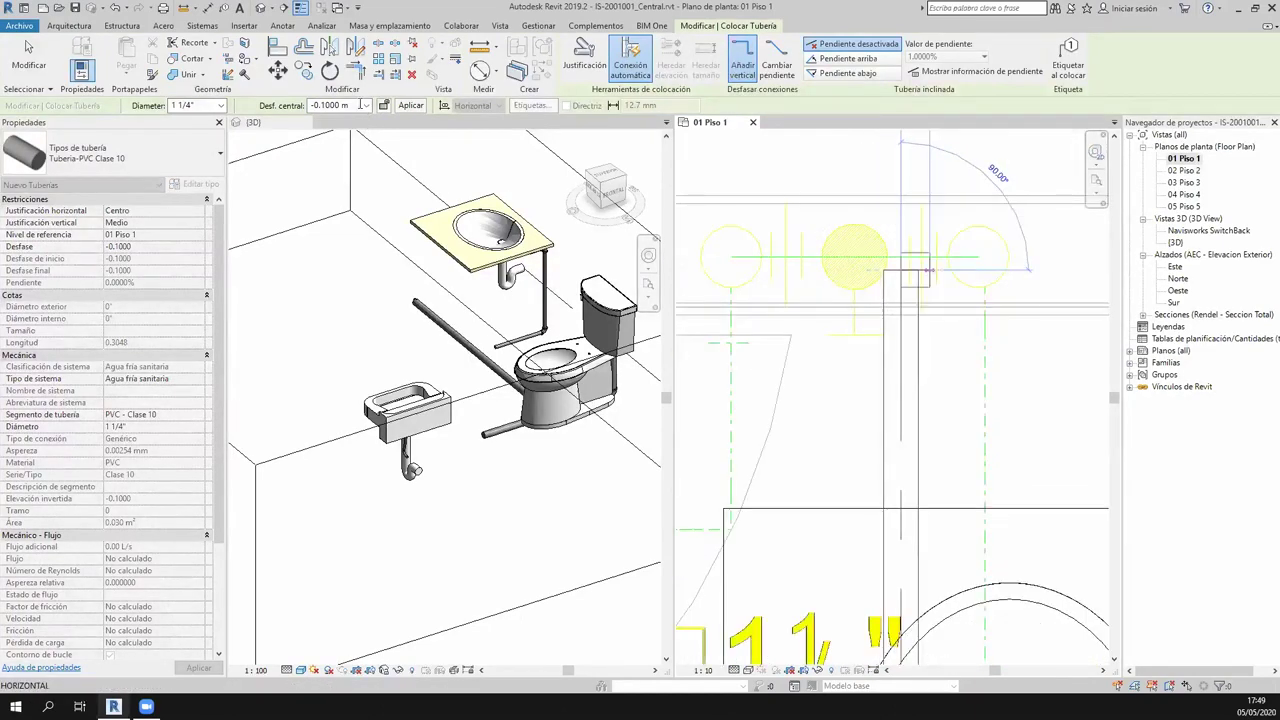
click(358, 105)
text(-)
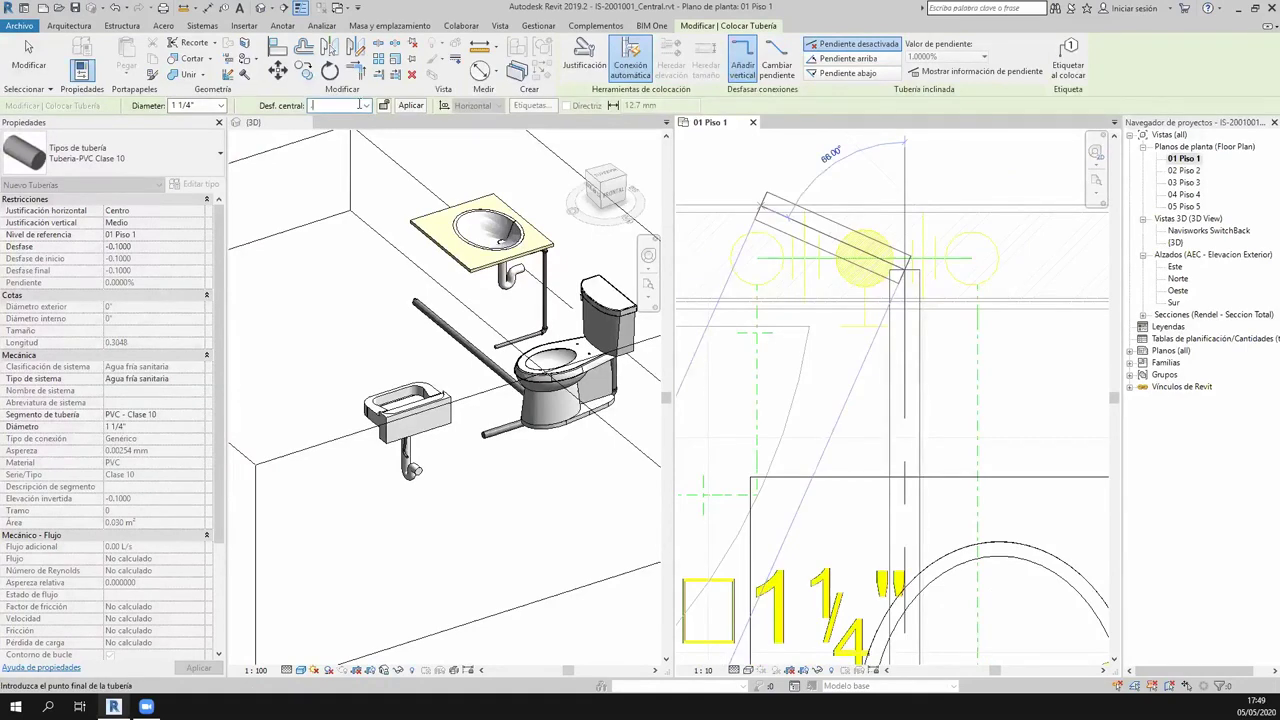
text(0.3)
key(Return)
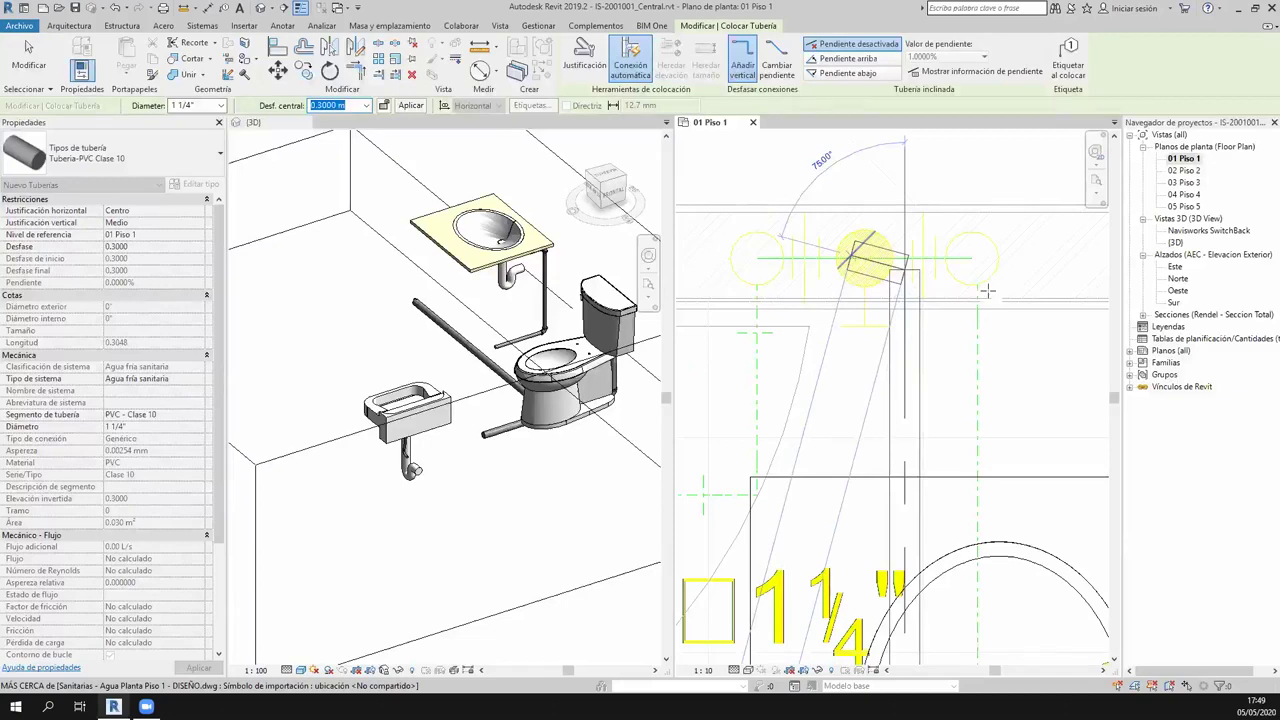
Place the raised run's end, then drop to -0.10 m and place the next horizontal segment.
scroll(855, 280, down, 1)
scroll(858, 258, down, 1)
scroll(855, 265, up, 1)
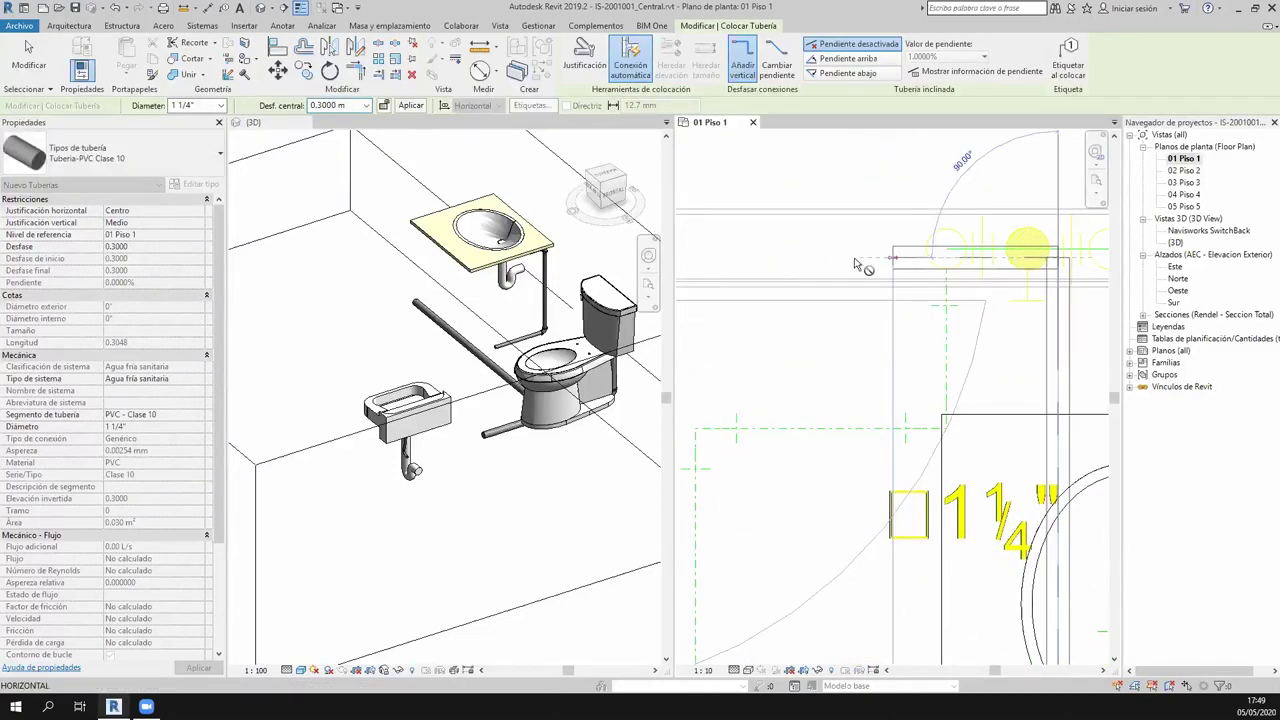
click(855, 265)
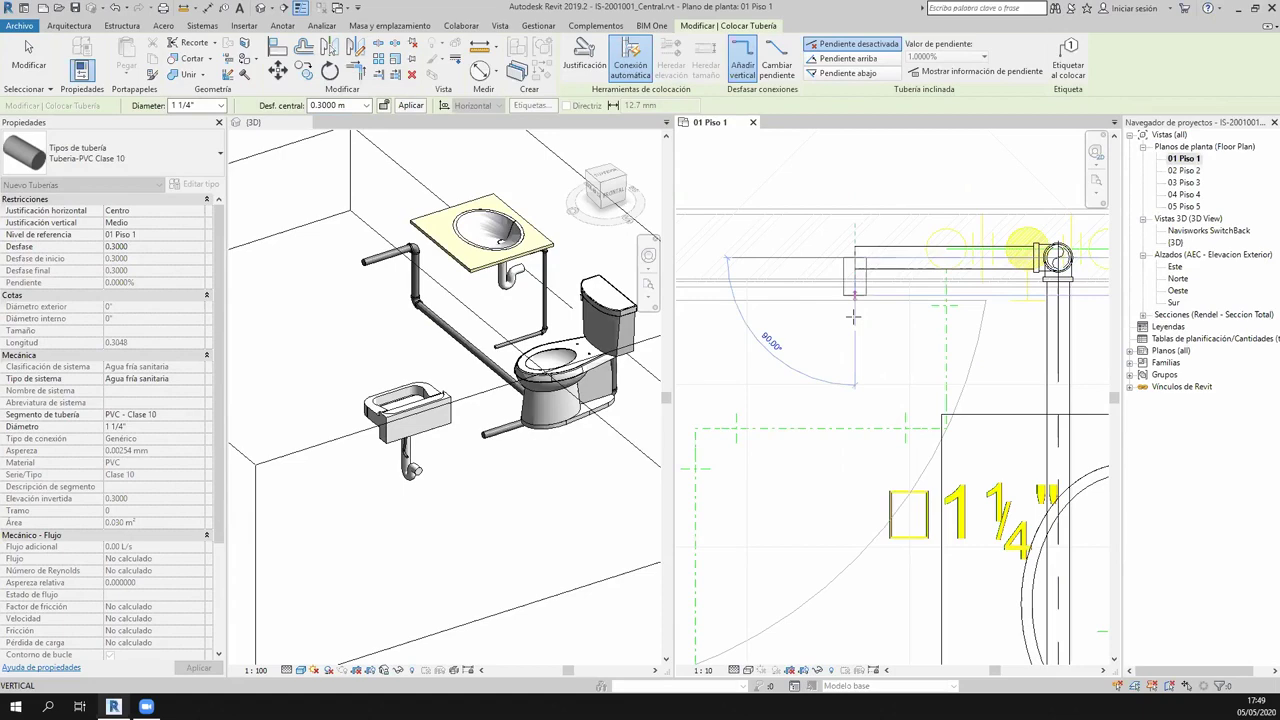
text(-0.1)
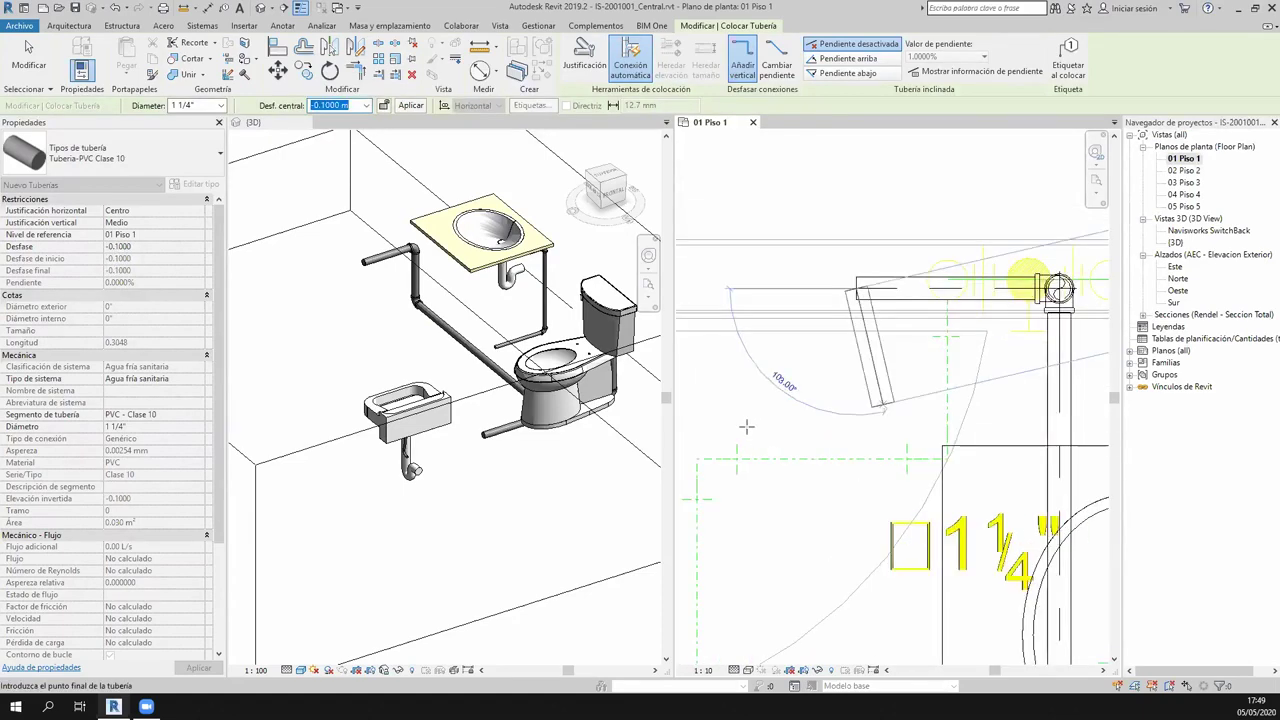
key(Return)
middle_drag(748, 412, 940, 430)
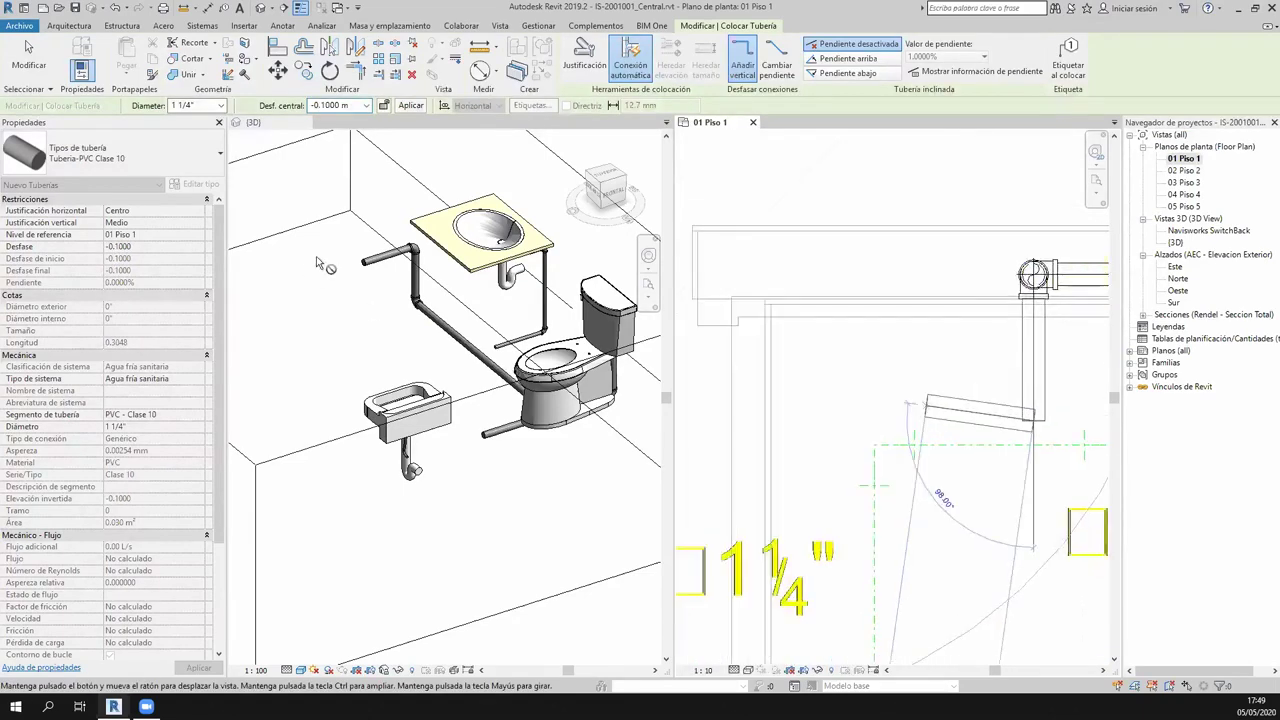
click(864, 418)
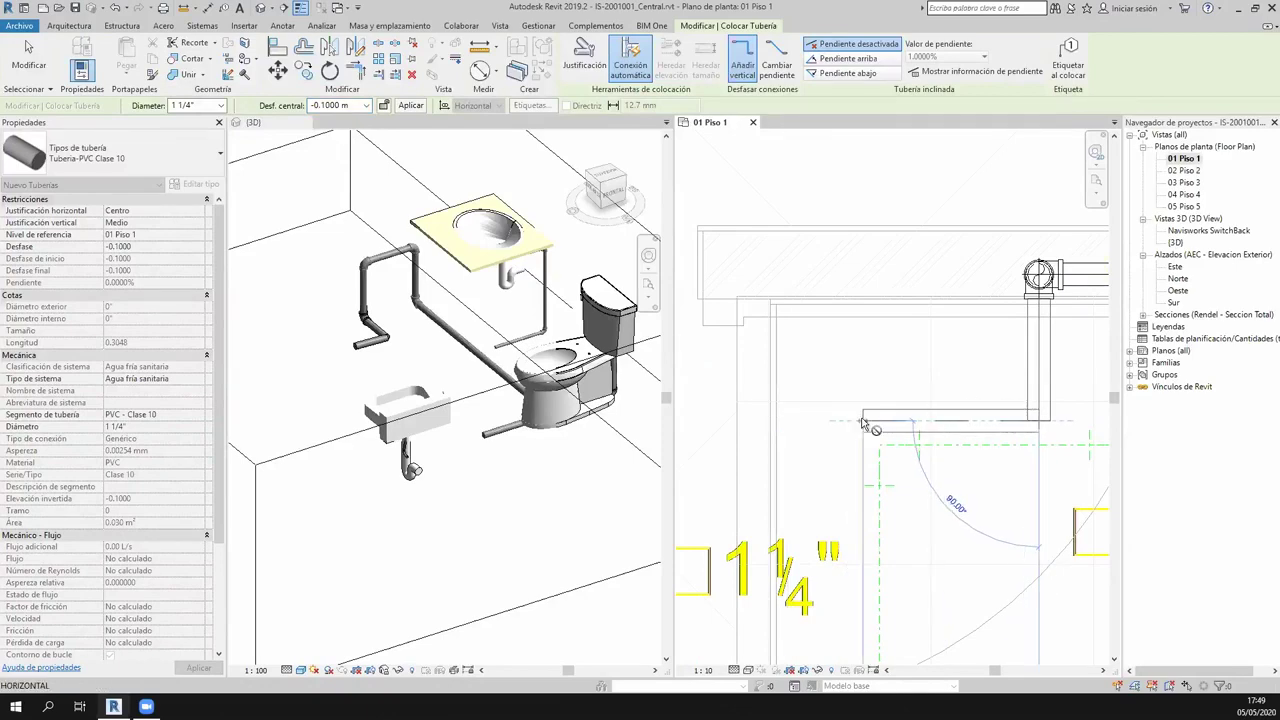
scroll(864, 418, down, 3)
scroll(808, 498, up, 2)
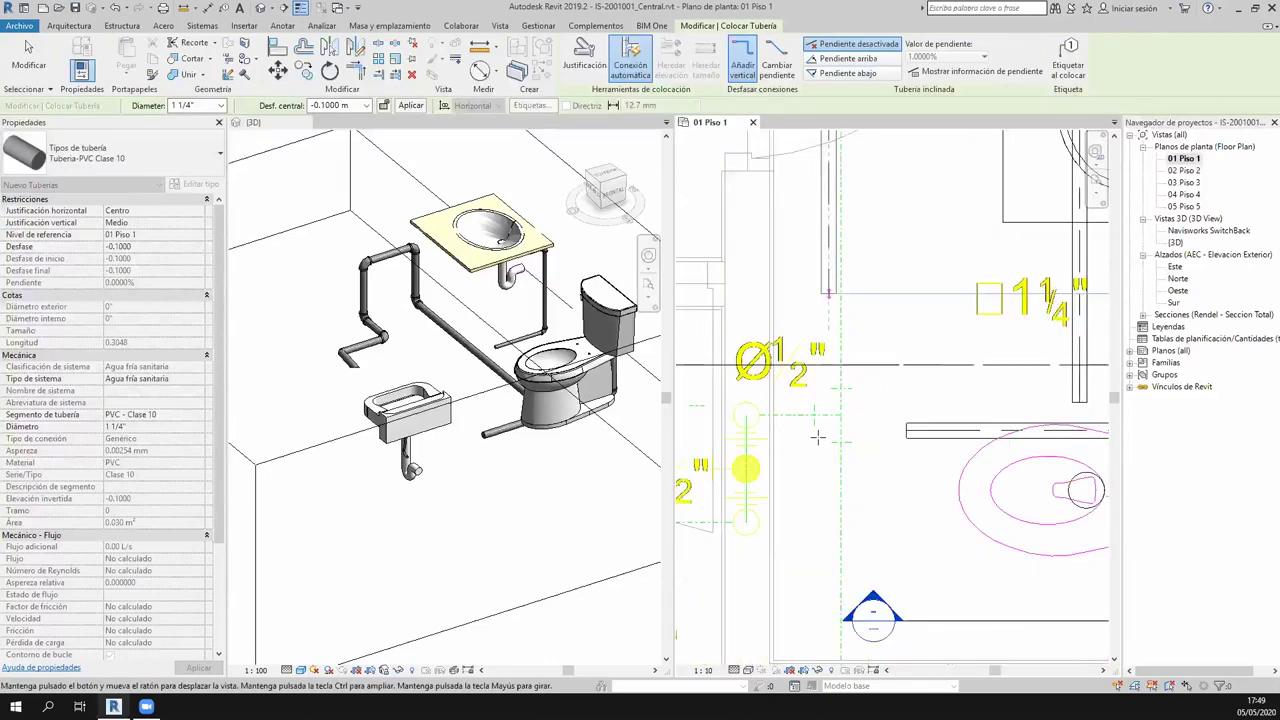
scroll(808, 498, up, 2)
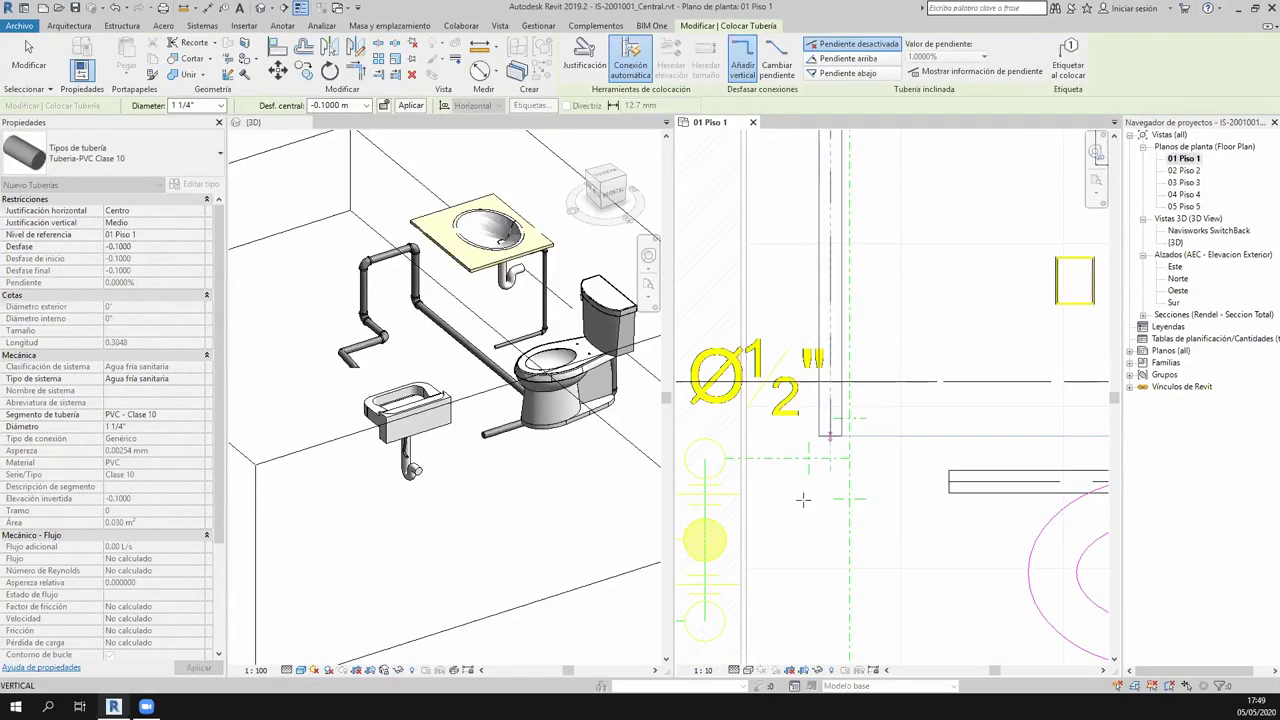
Switch to ½" diameter and route the branch toward the small sink at a -0.10 m offset.
click(803, 498)
scroll(803, 498, down, 2)
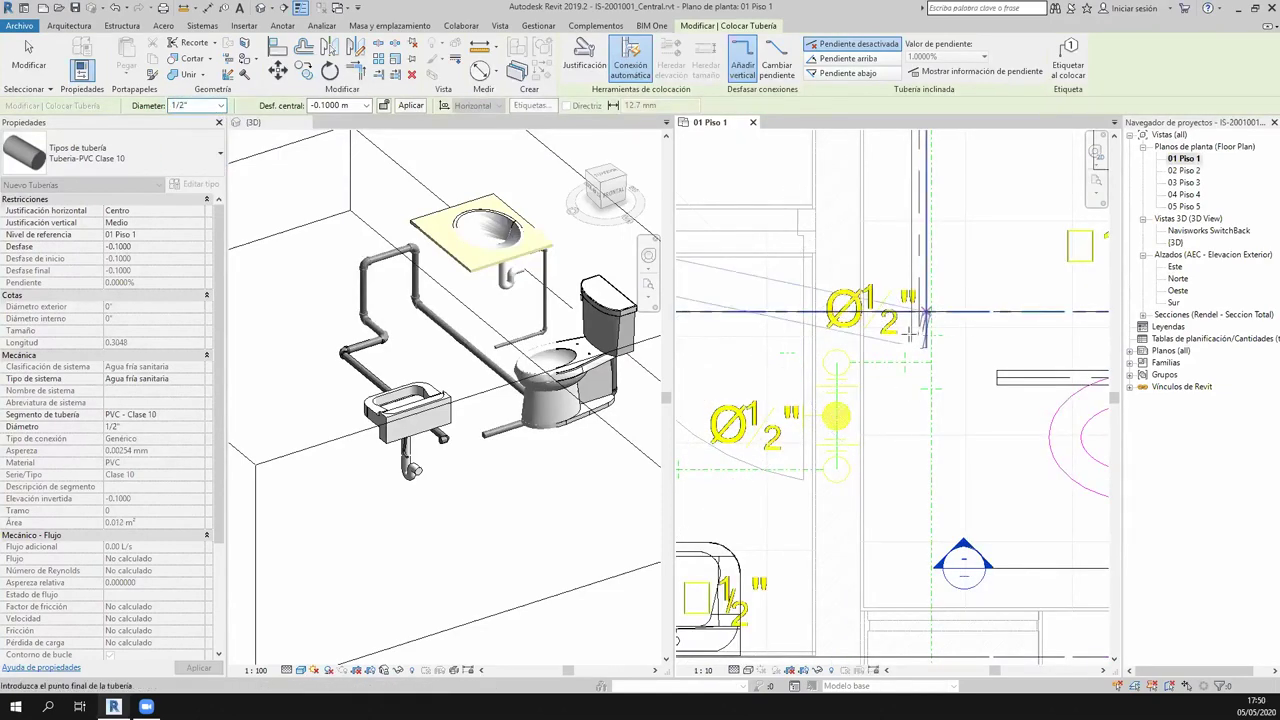
middle_drag(860, 326, 885, 316)
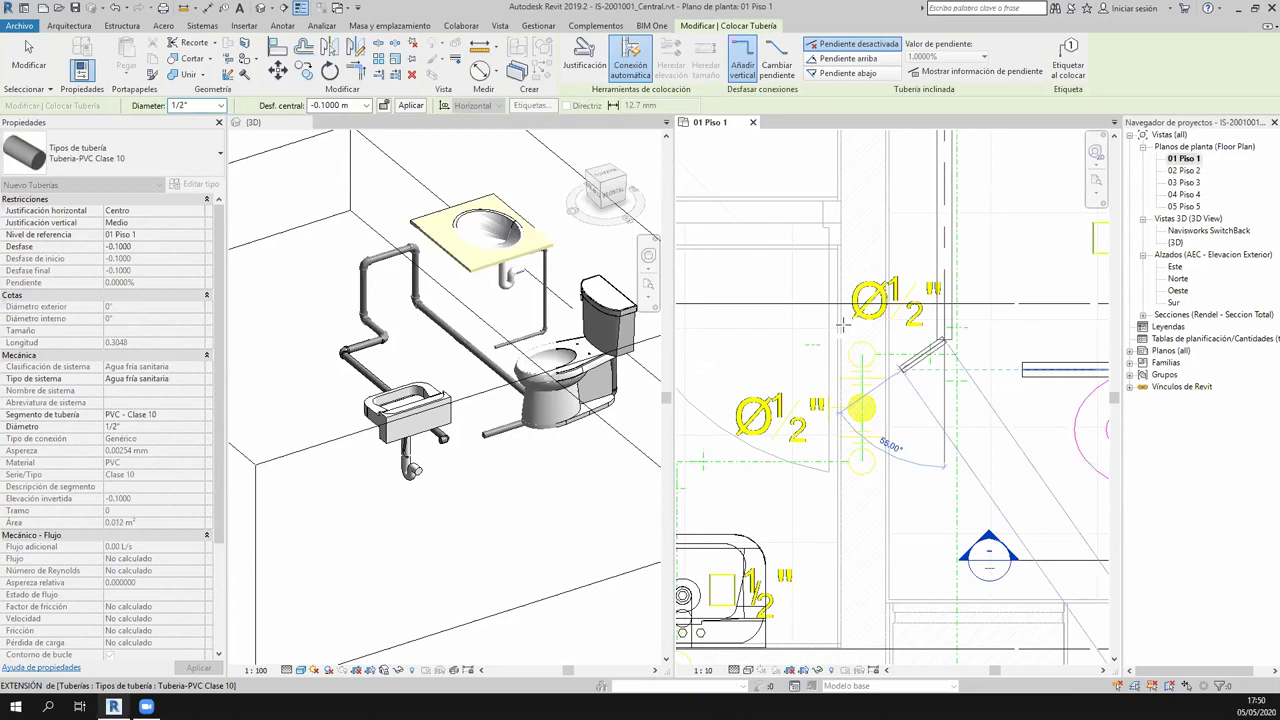
scroll(843, 323, up, 1)
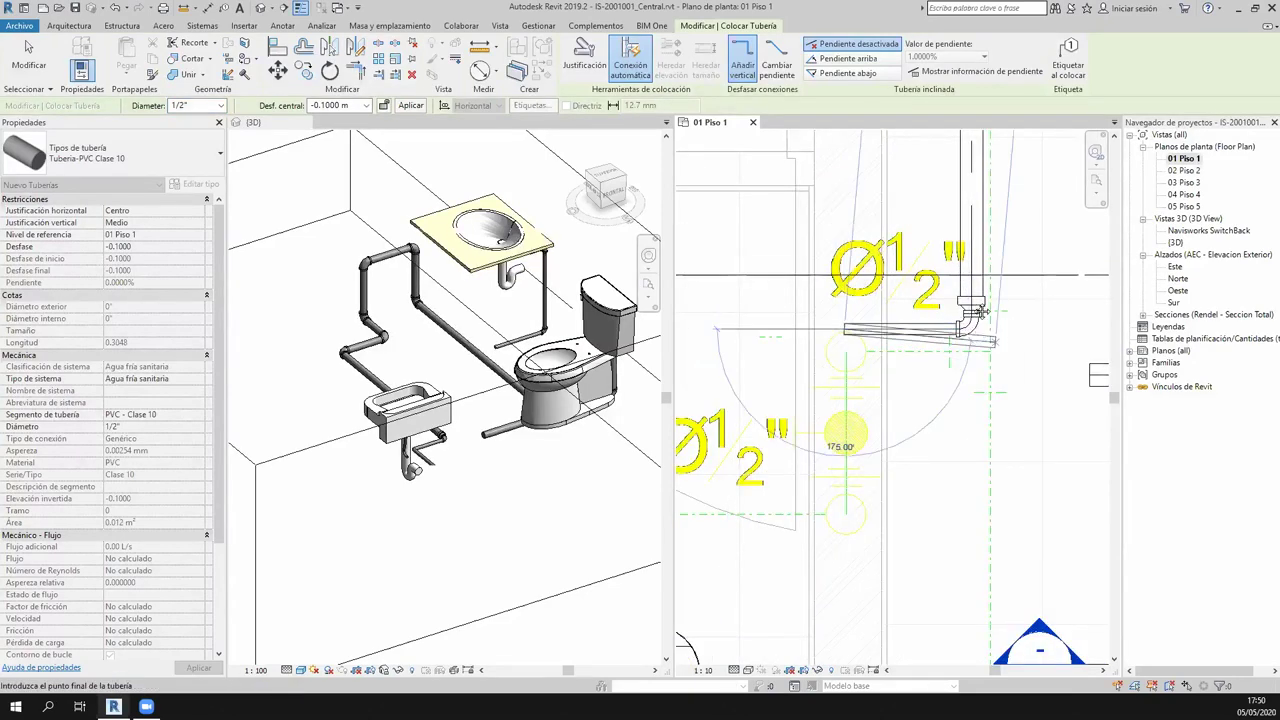
scroll(972, 323, up, 1)
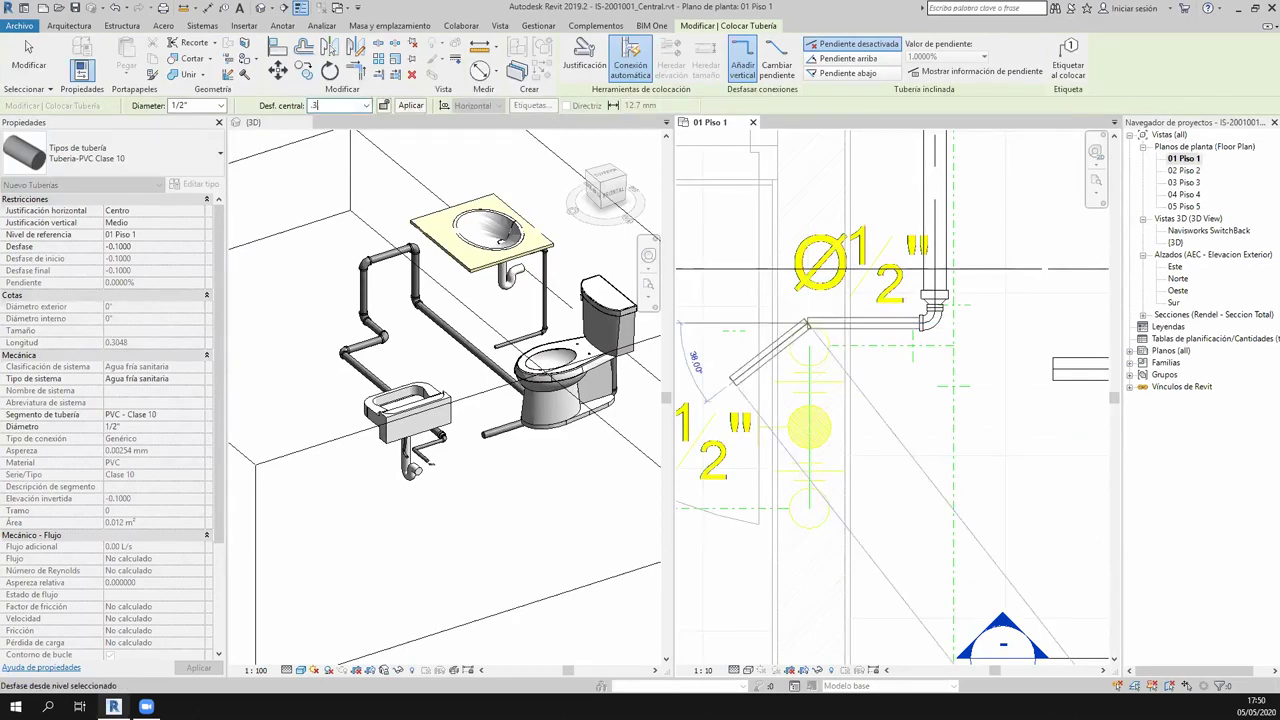
click(809, 545)
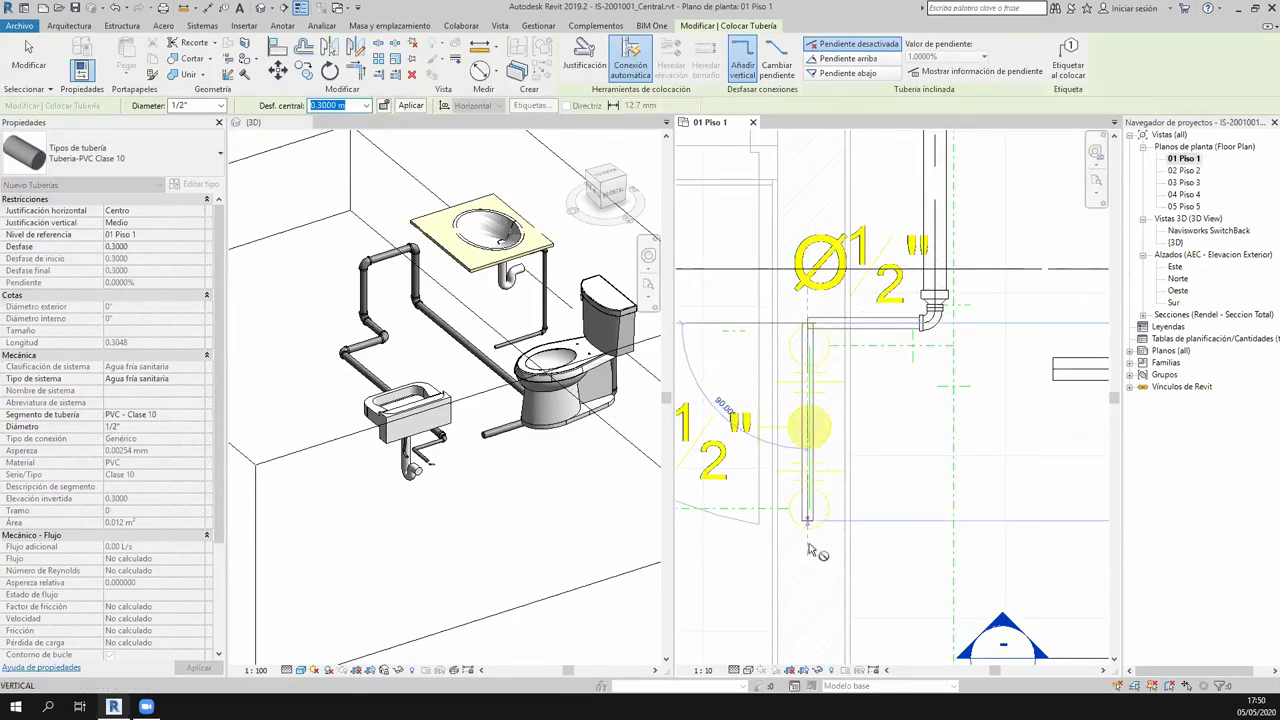
click(367, 105)
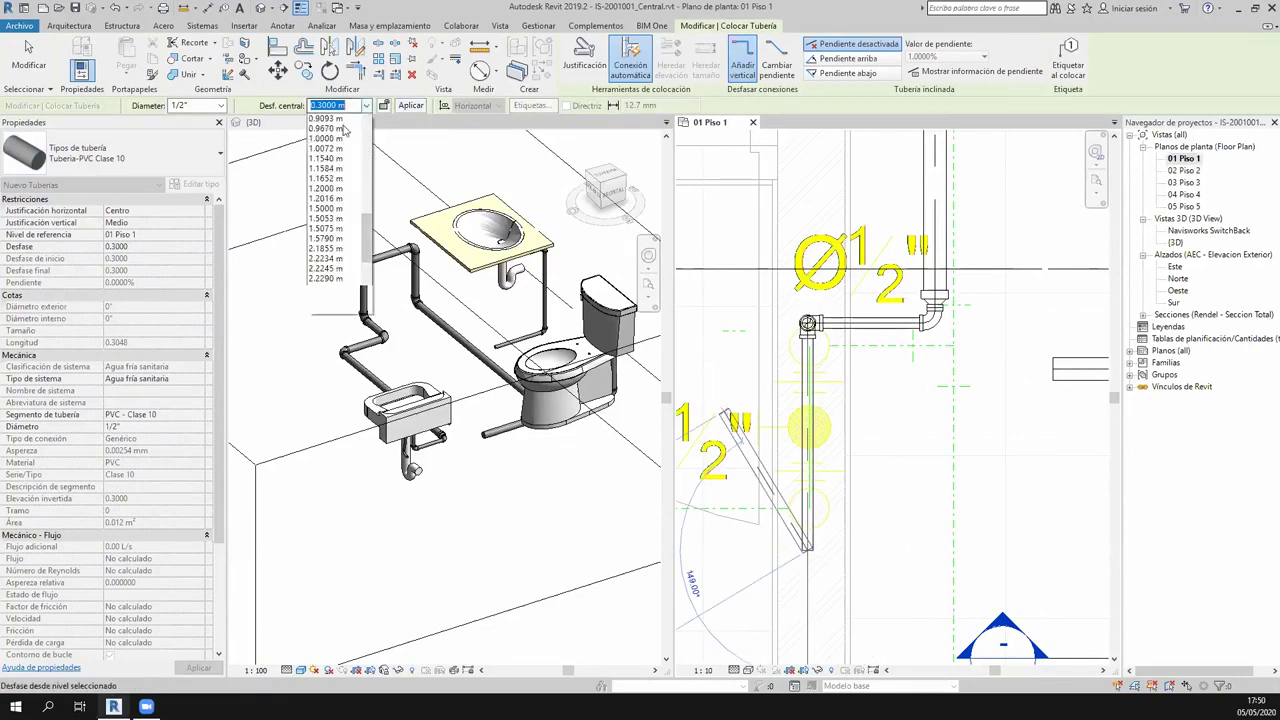
text(-0.1)
key(Return)
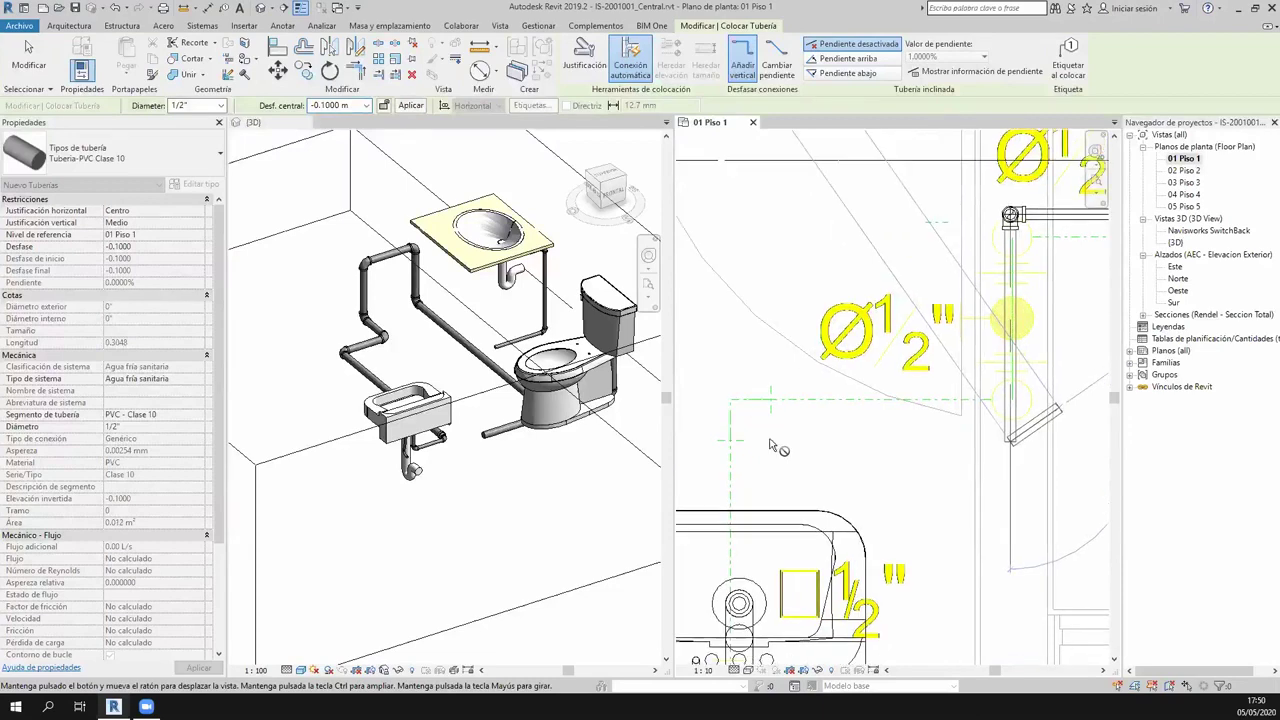
middle_drag(680, 540, 840, 437)
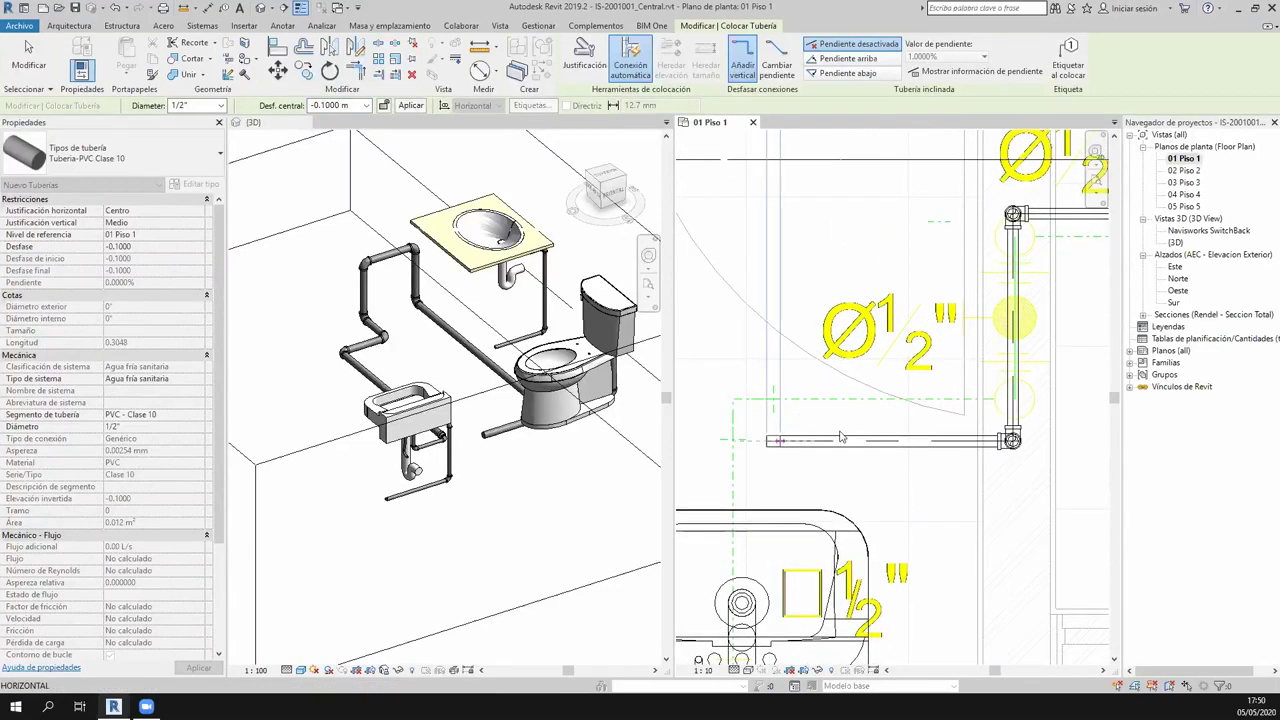
key(Escape)
key(Escape)
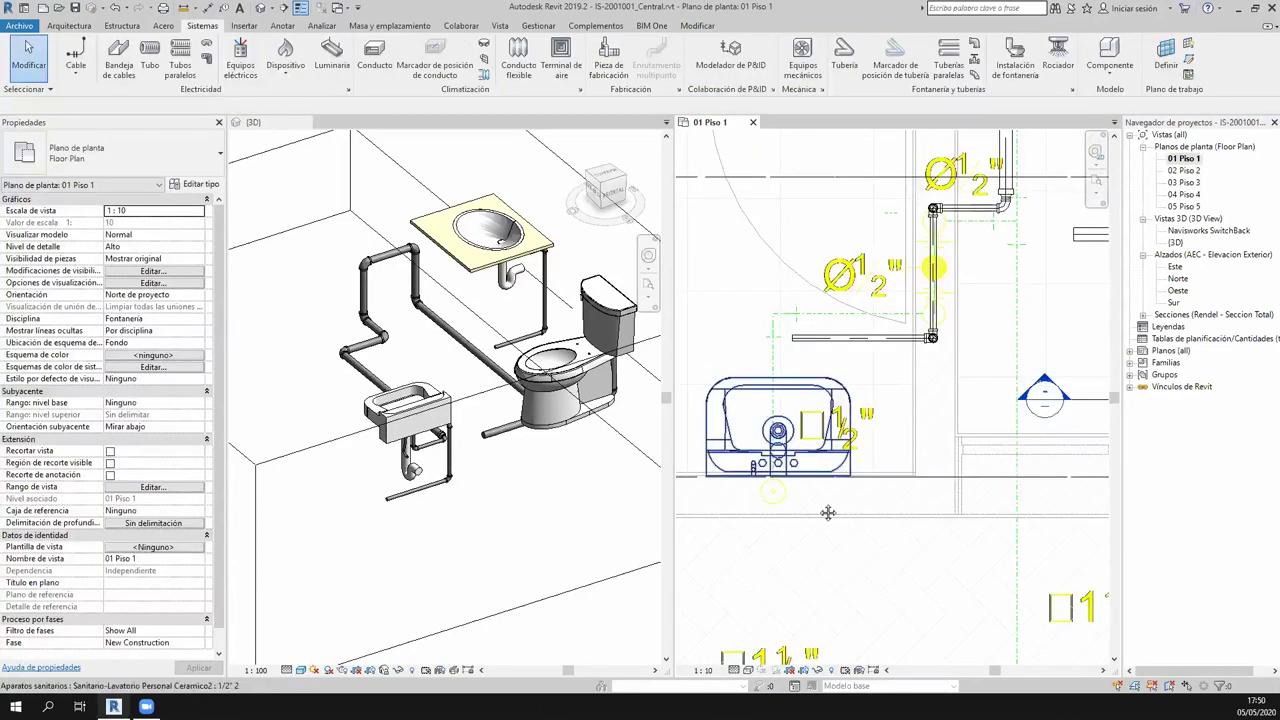
scroll(820, 260, down, 3)
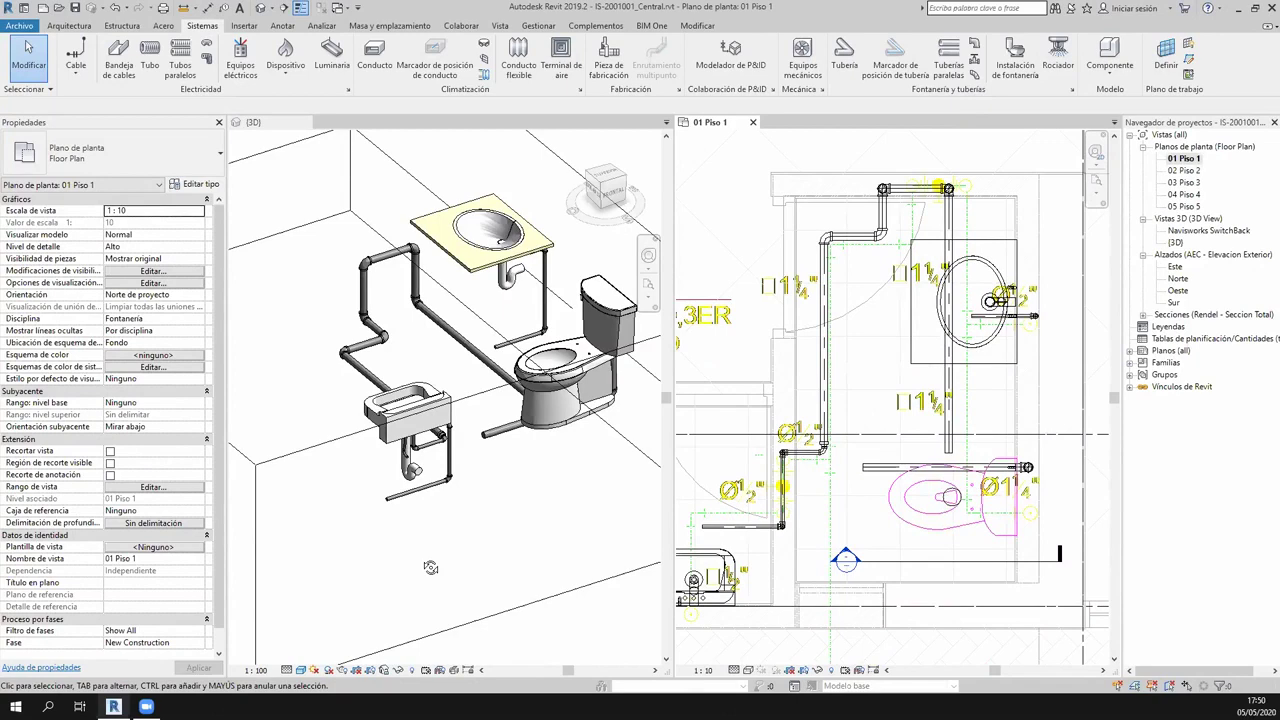
shift+middle_drag(430, 567, 520, 515)
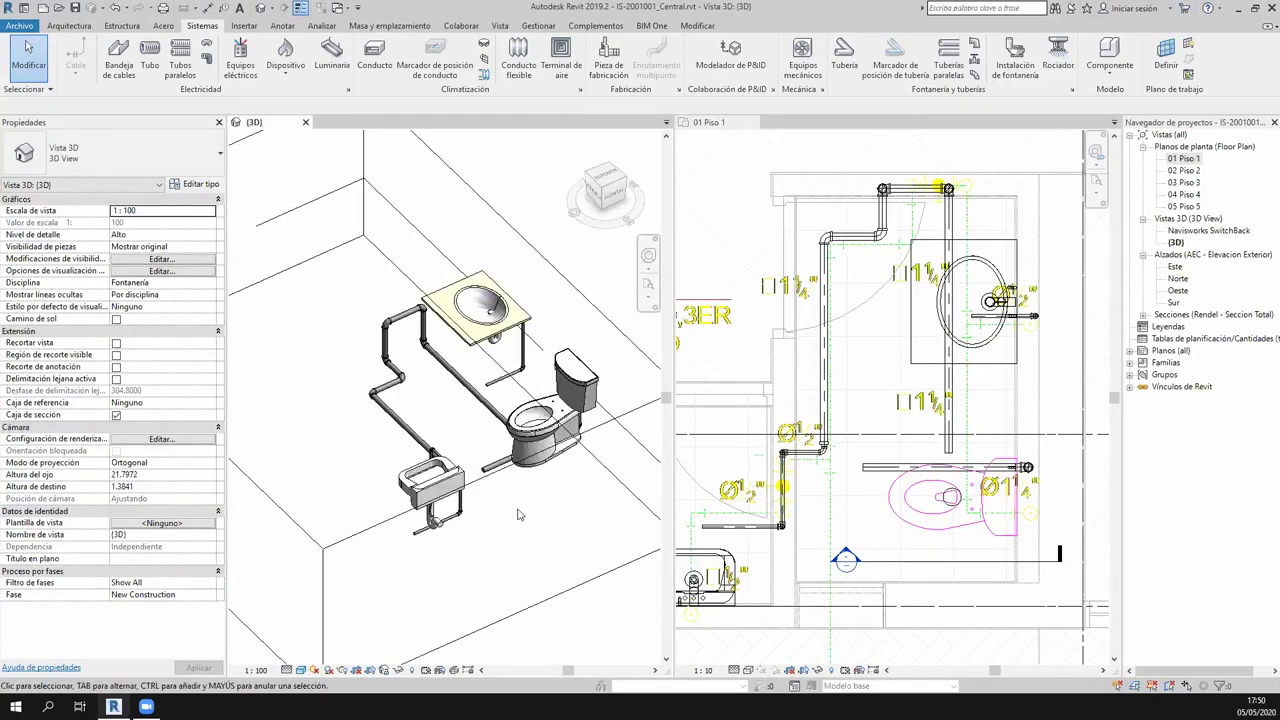
click(747, 177)
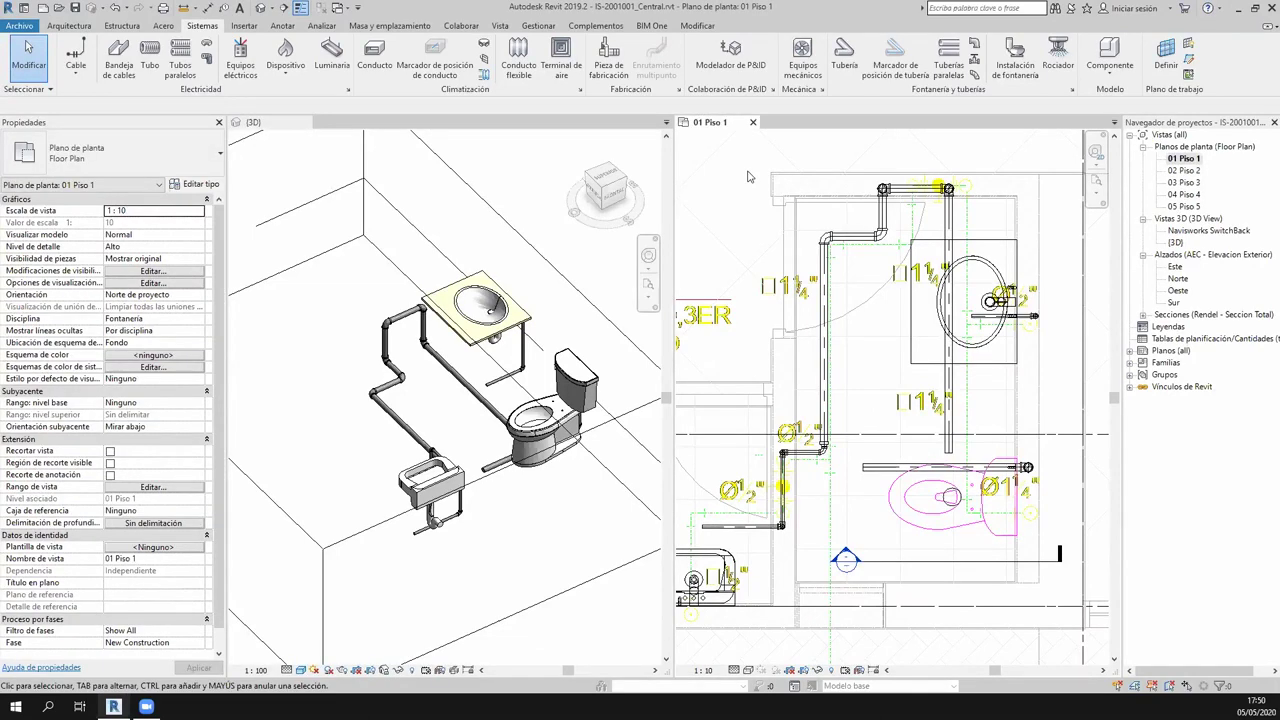
scroll(760, 200, up, 2)
scroll(800, 260, up, 2)
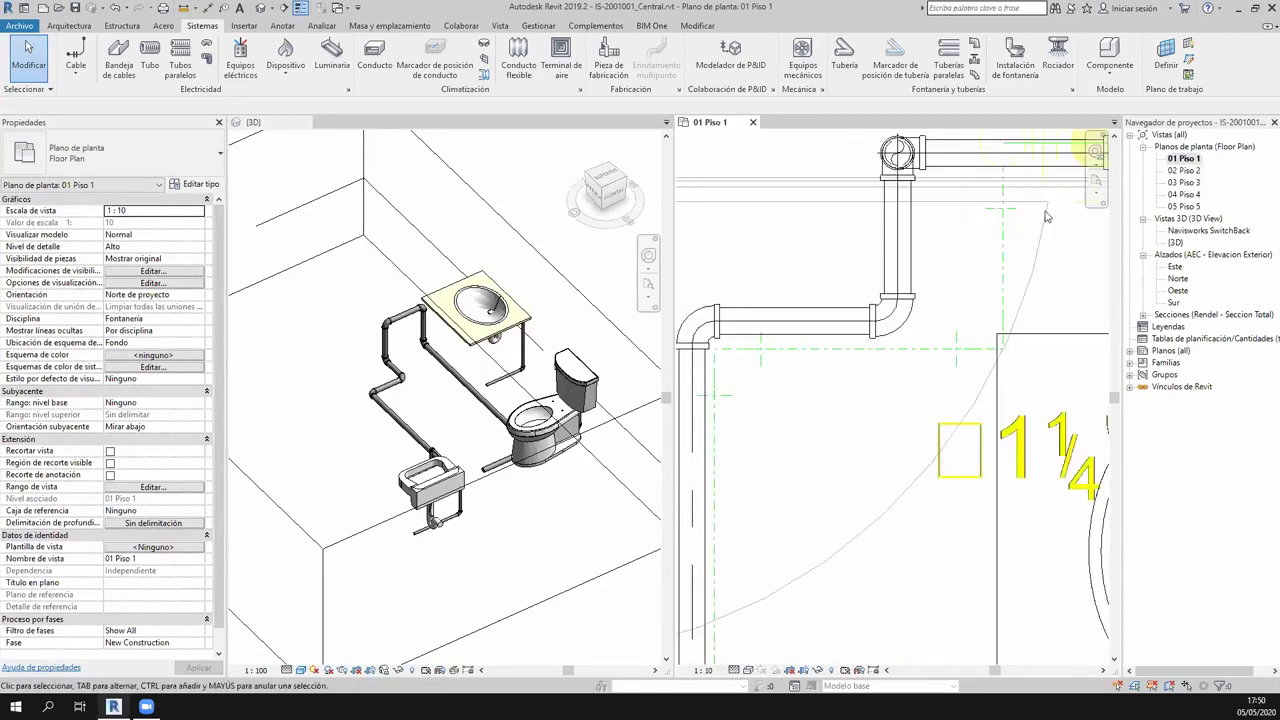
scroll(819, 284, up, 1)
scroll(819, 284, down, 1)
scroll(818, 300, down, 1)
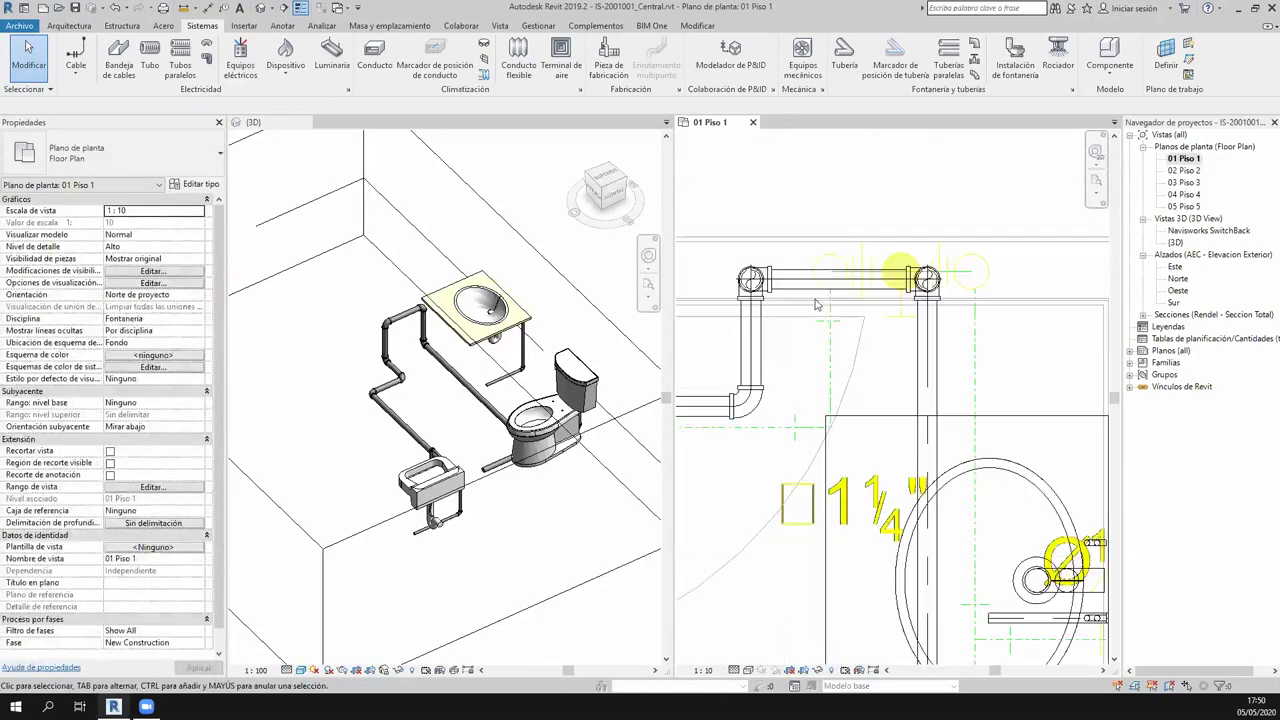
scroll(815, 305, down, 1)
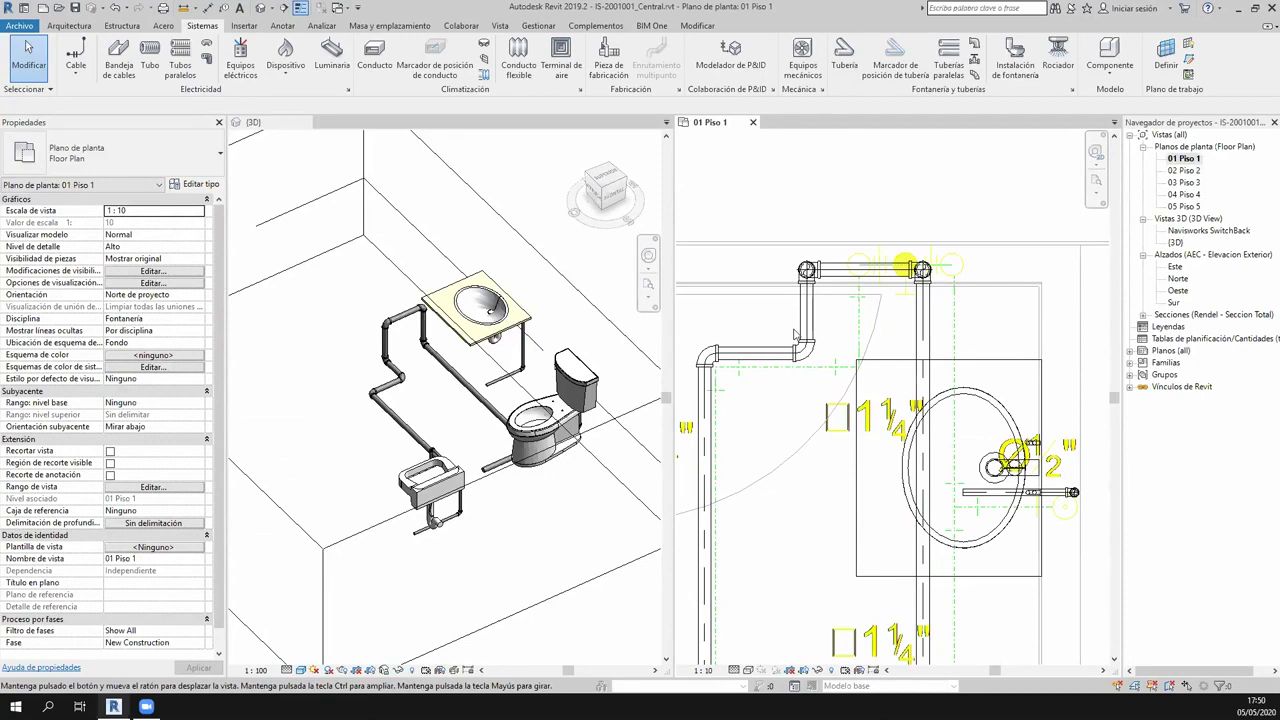
middle_drag(795, 335, 735, 70)
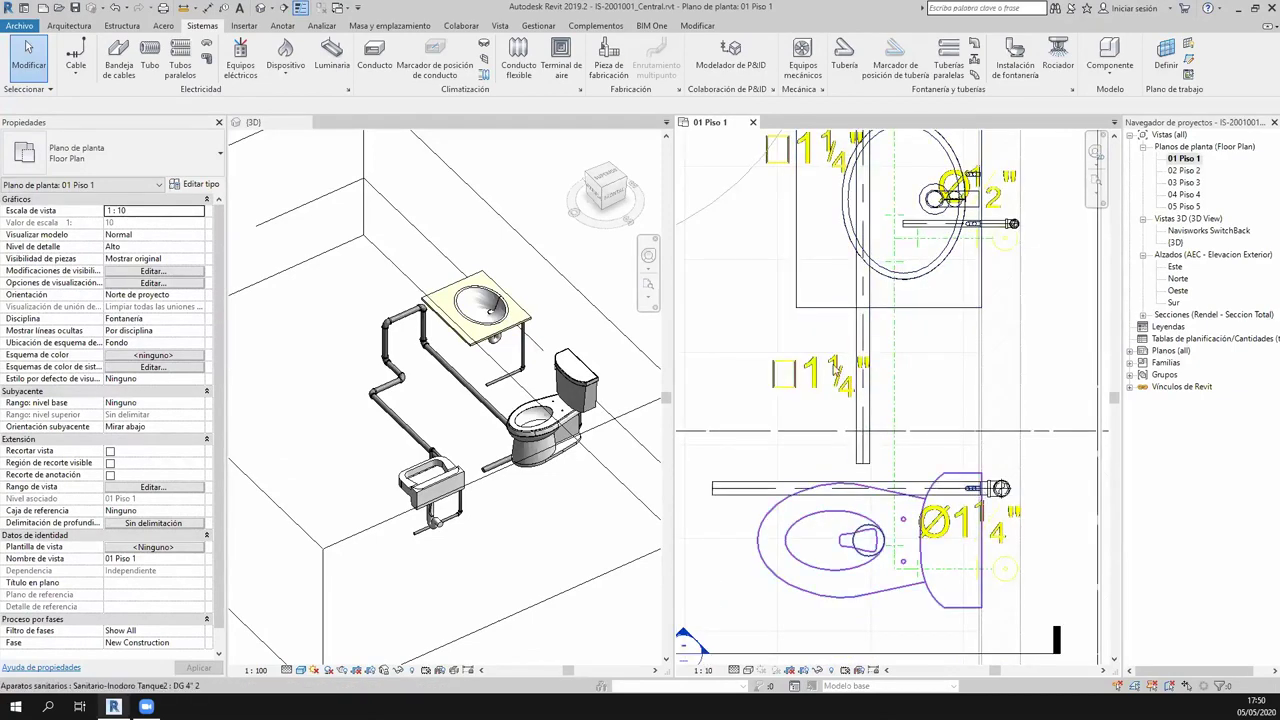
middle_drag(880, 282, 890, 490)
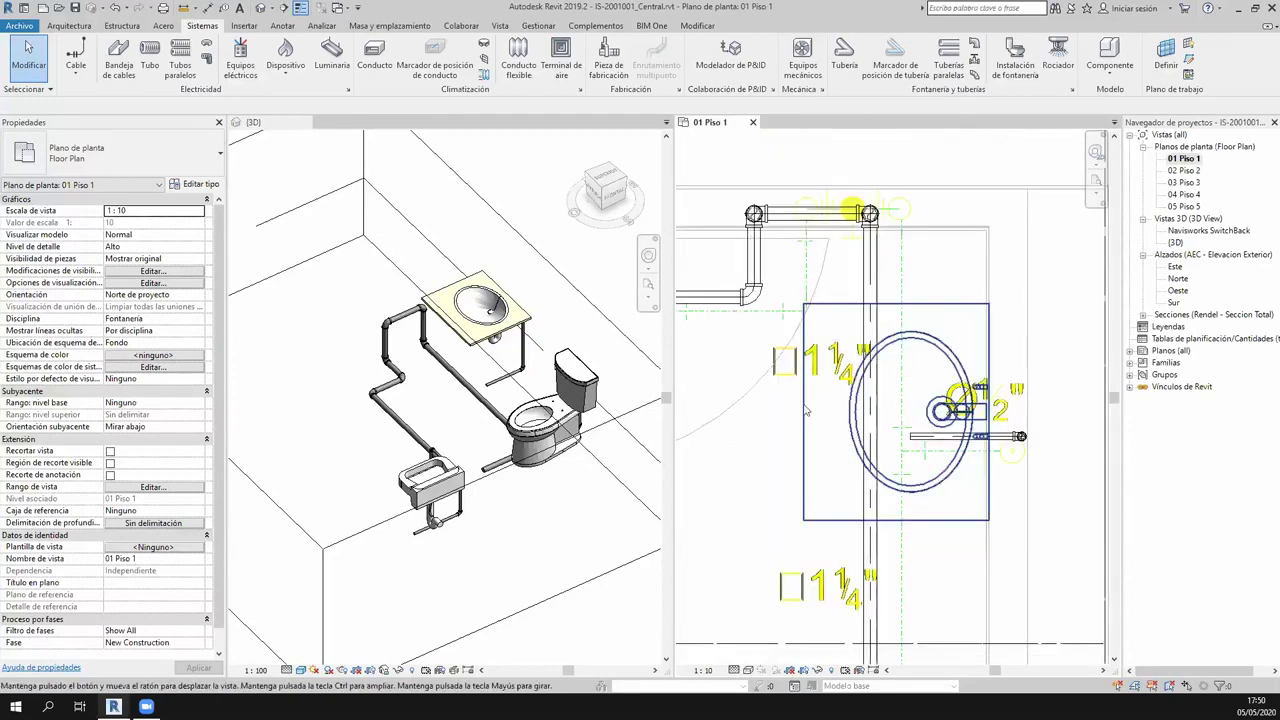
scroll(895, 290, down, 2)
scroll(882, 274, up, 1)
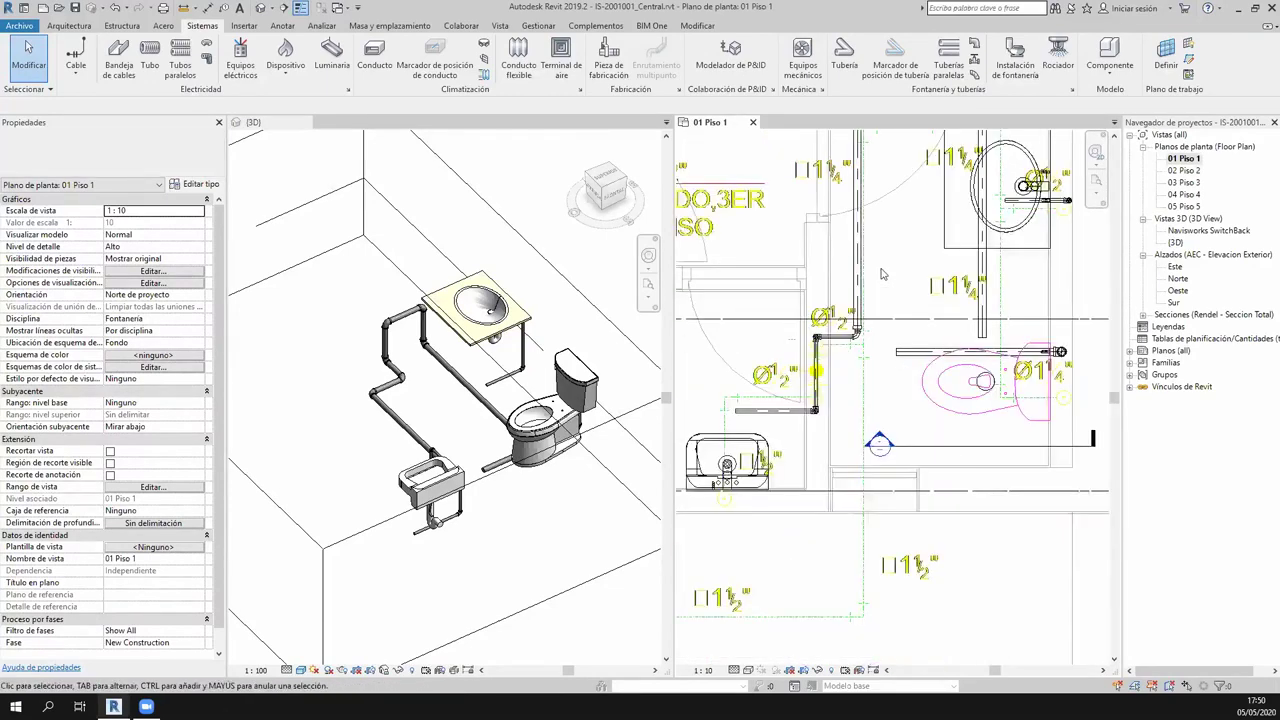
middle_drag(909, 303, 902, 388)
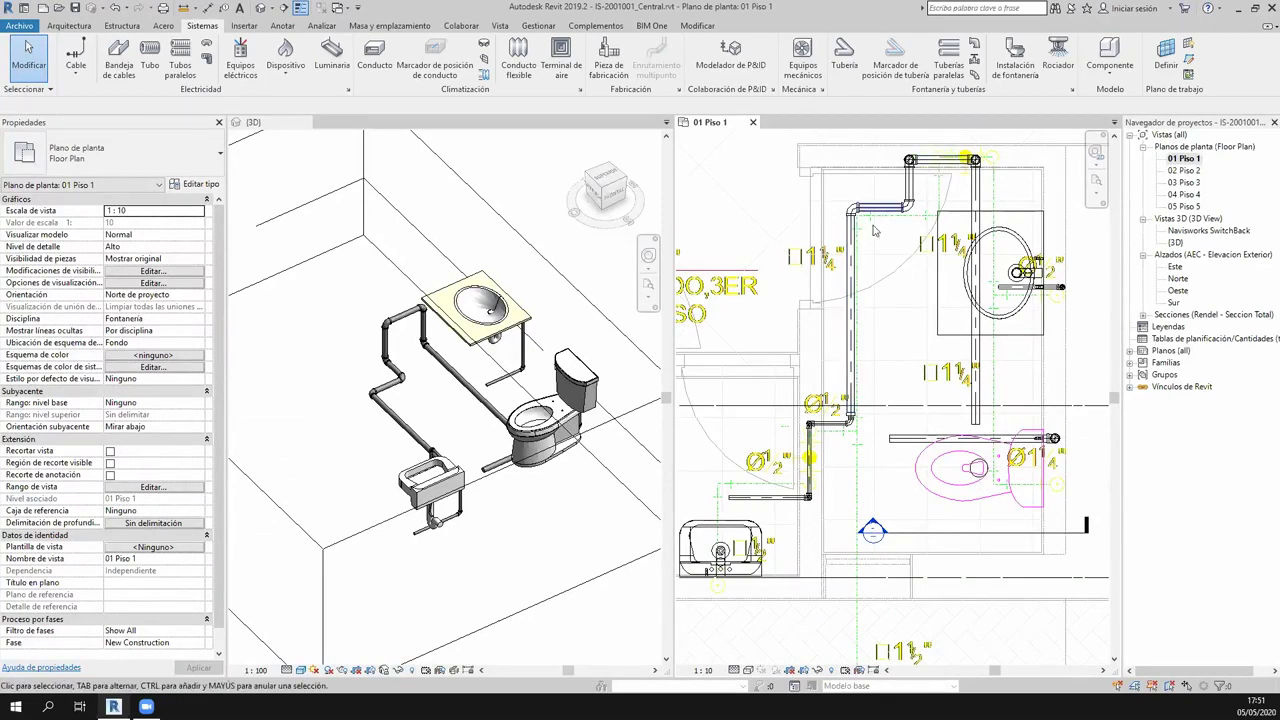
middle_drag(874, 231, 866, 269)
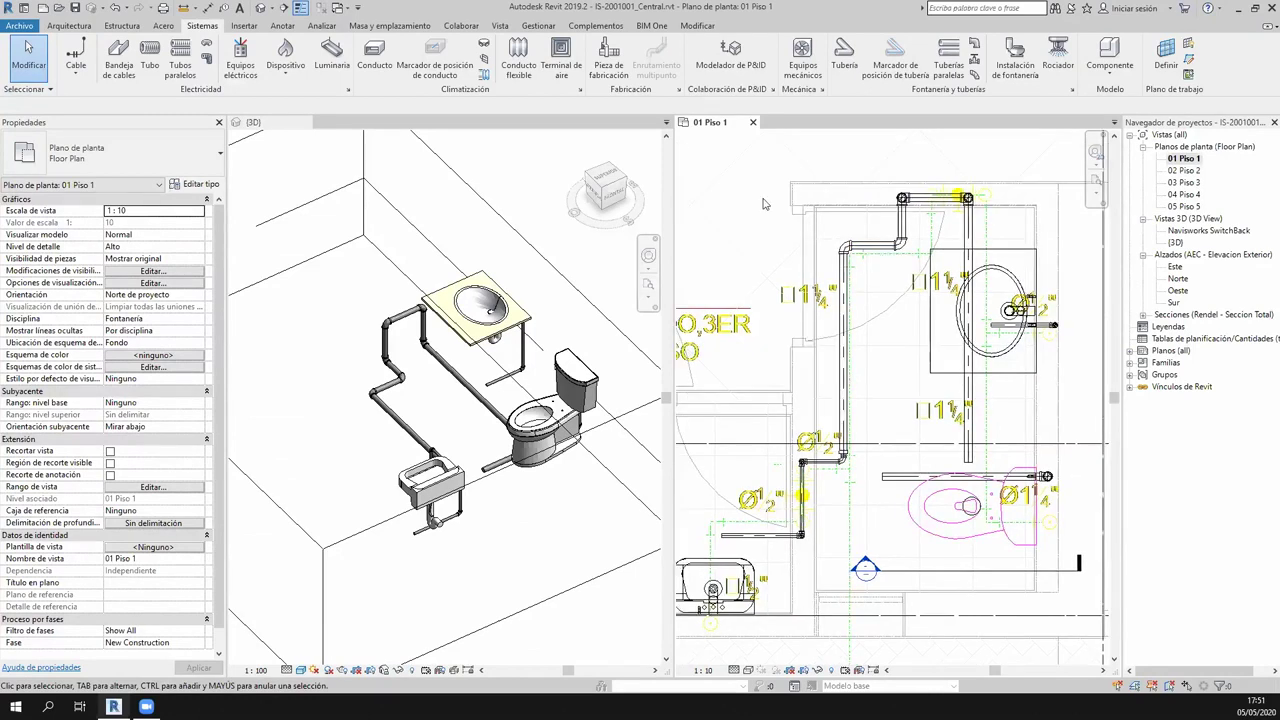